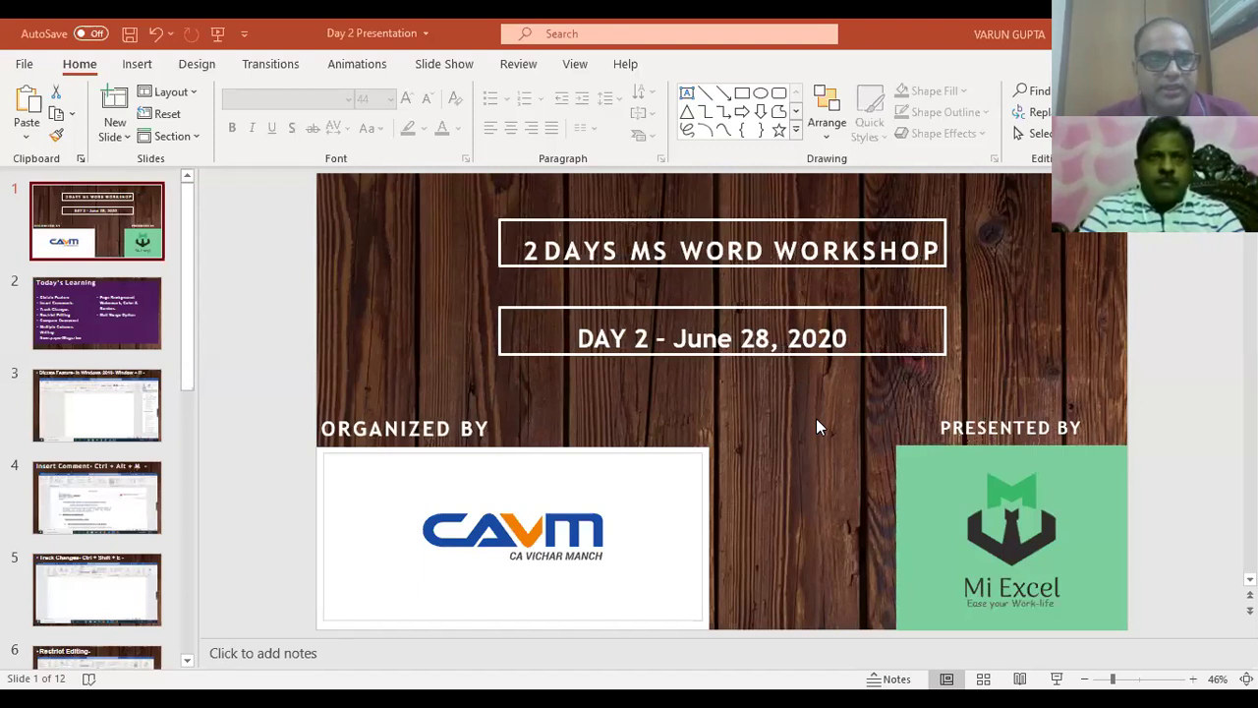
Show slide 2, 'Today's Learning', listing the day's Word topics from Dictate Feature to Mail Merge Option.
{"action": "left_click", "coordinate": [188, 664]}
{"action": "left_click", "coordinate": [101, 299]}
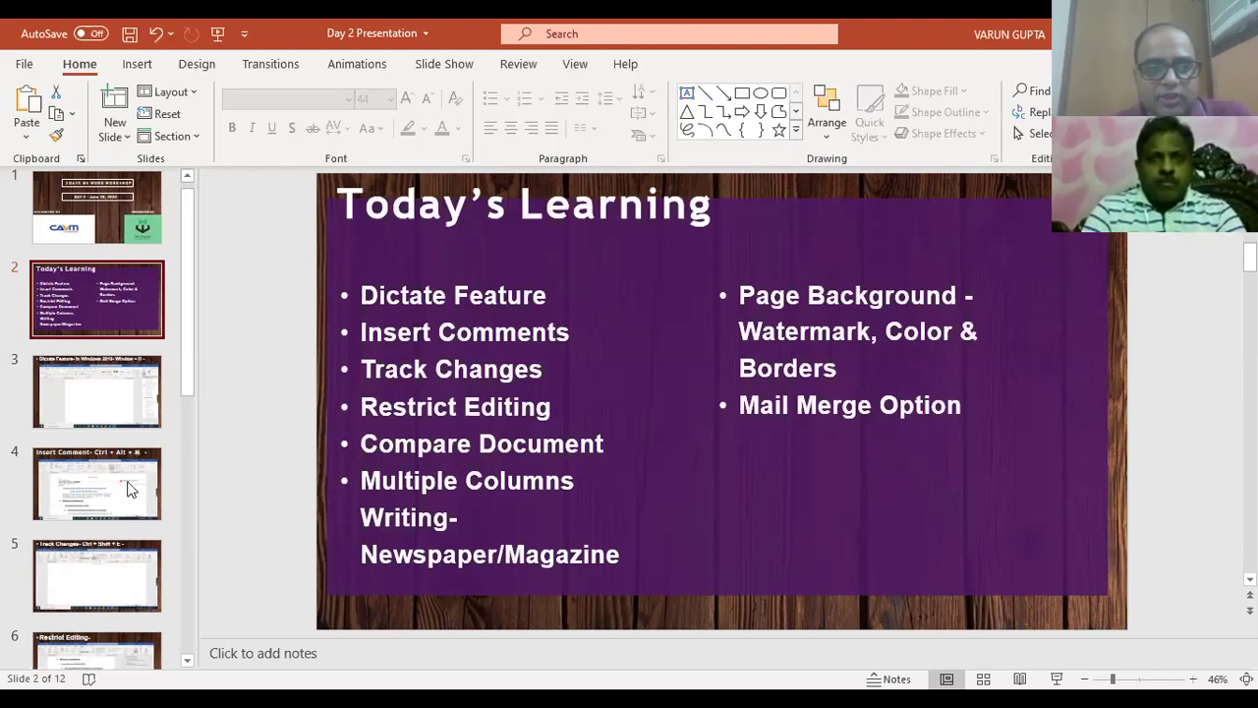
Go to slide 3, 'Dictate Feature- In Windows 2010- Window + H -', with its Word screenshot.
{"action": "left_click", "coordinate": [99, 393]}
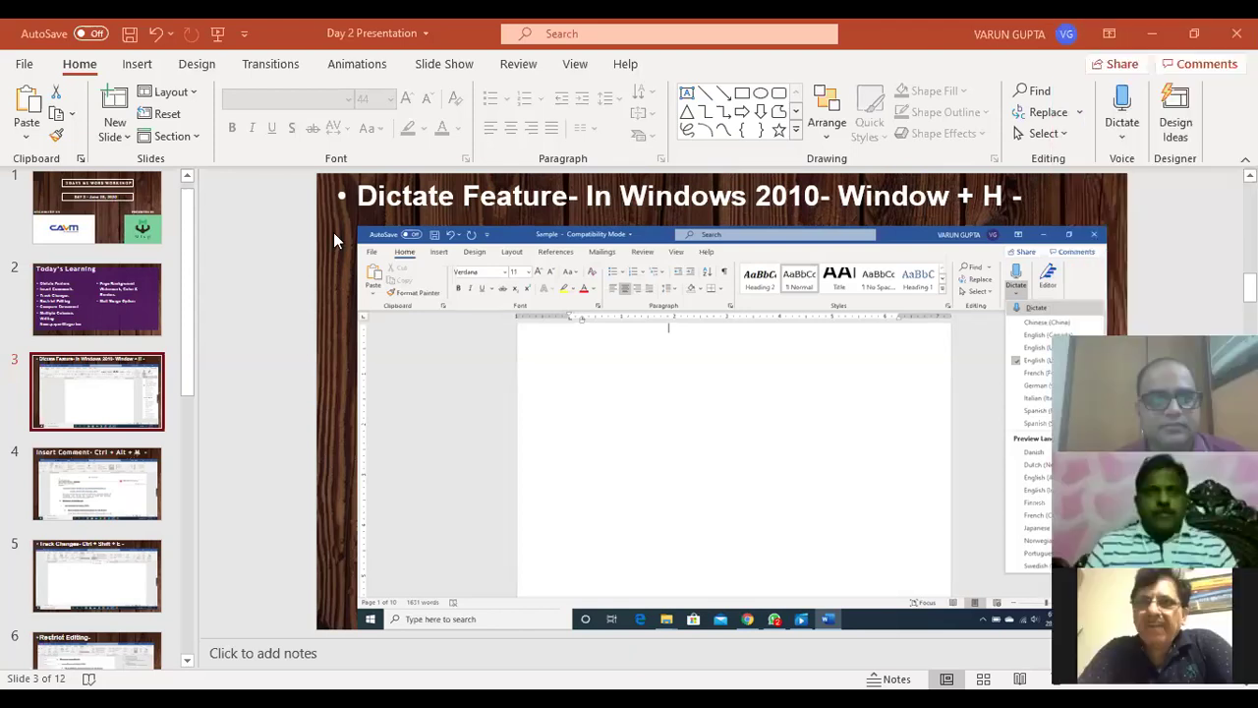
Back in Word, dictate speech at the end of line two, ending 'my background america letter'.
{"action": "key", "text": "alt+Tab"}
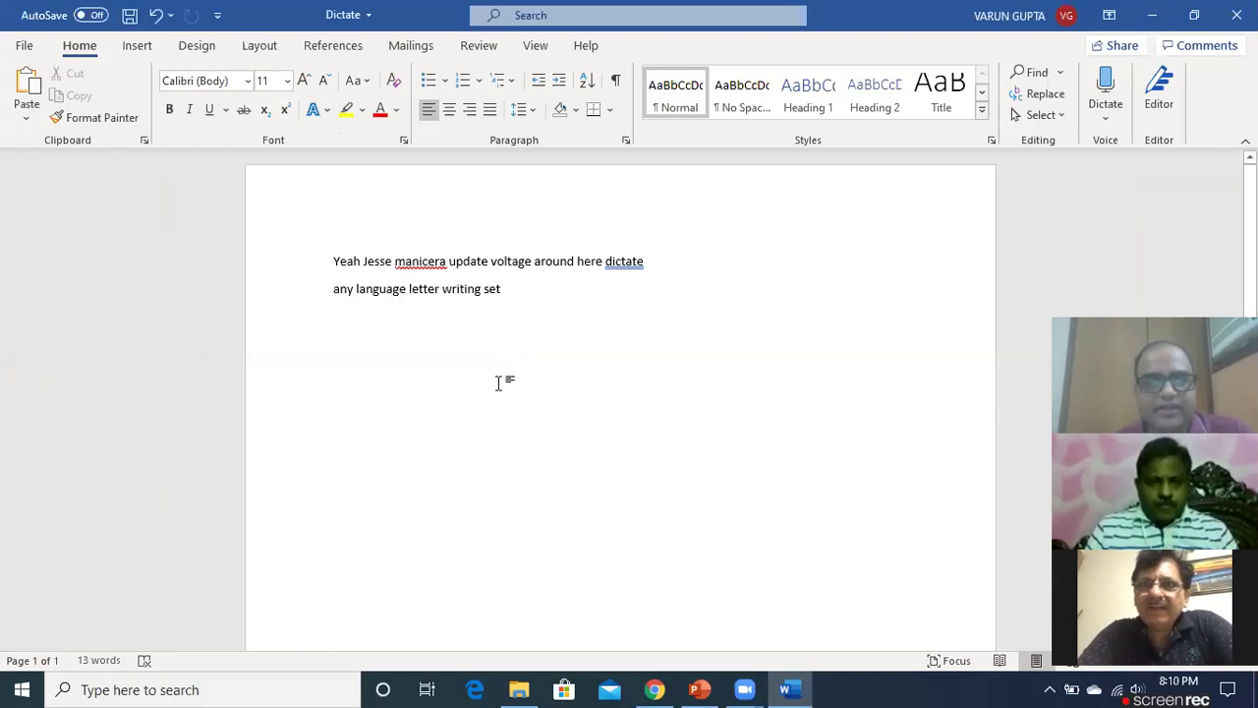
{"action": "left_click", "coordinate": [524, 292]}
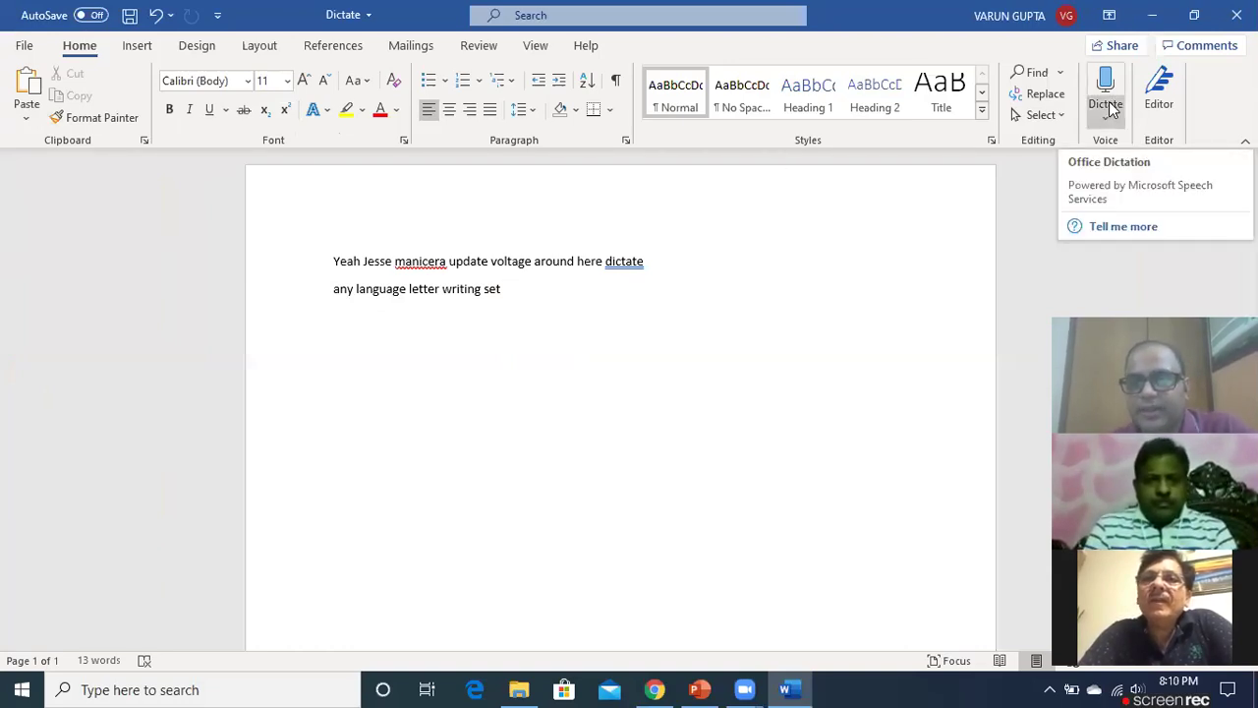
{"action": "left_click", "coordinate": [1110, 109]}
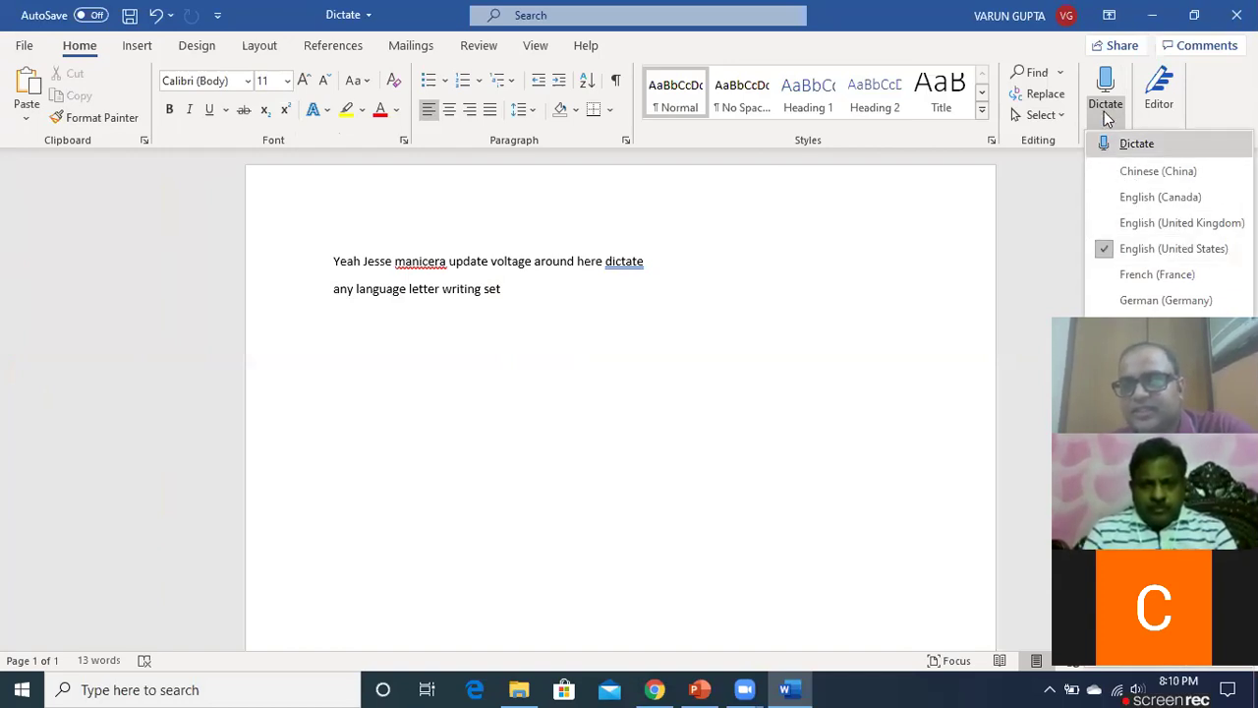
{"action": "left_click", "coordinate": [1105, 84]}
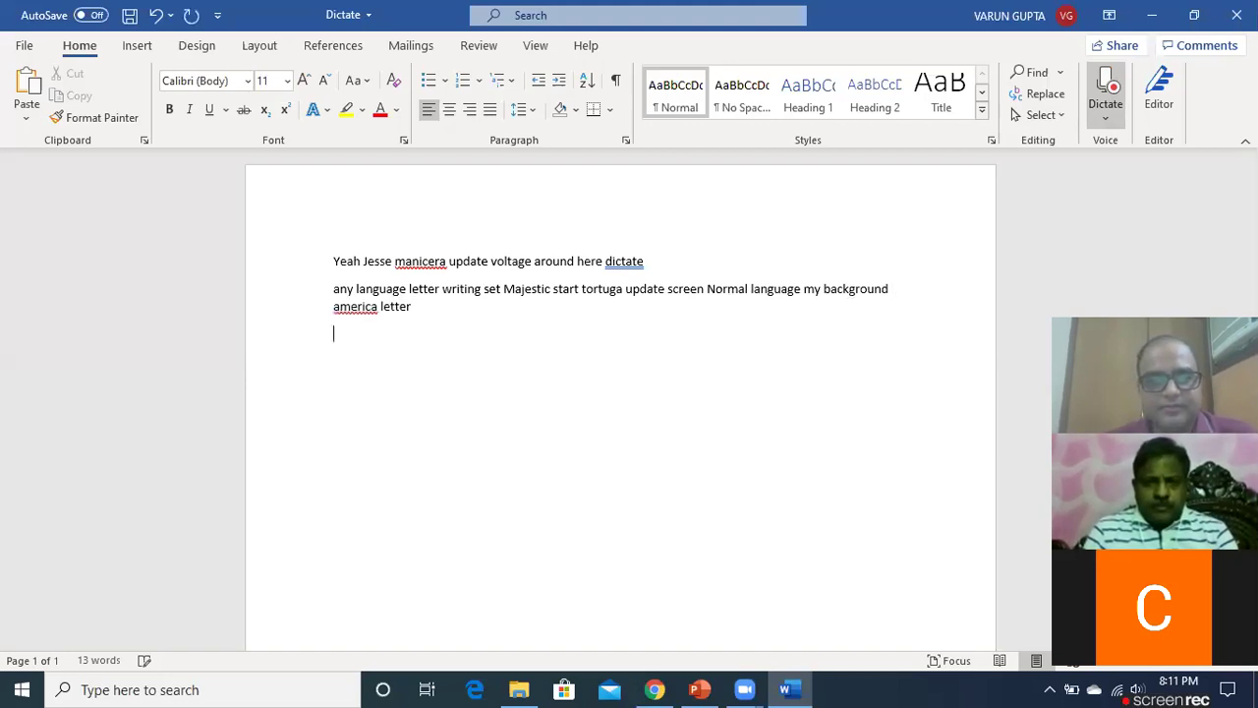
Start a new paragraph and dictate the rupees six legs demand notice under section 22 (1.
{"action": "key", "text": "Return"}
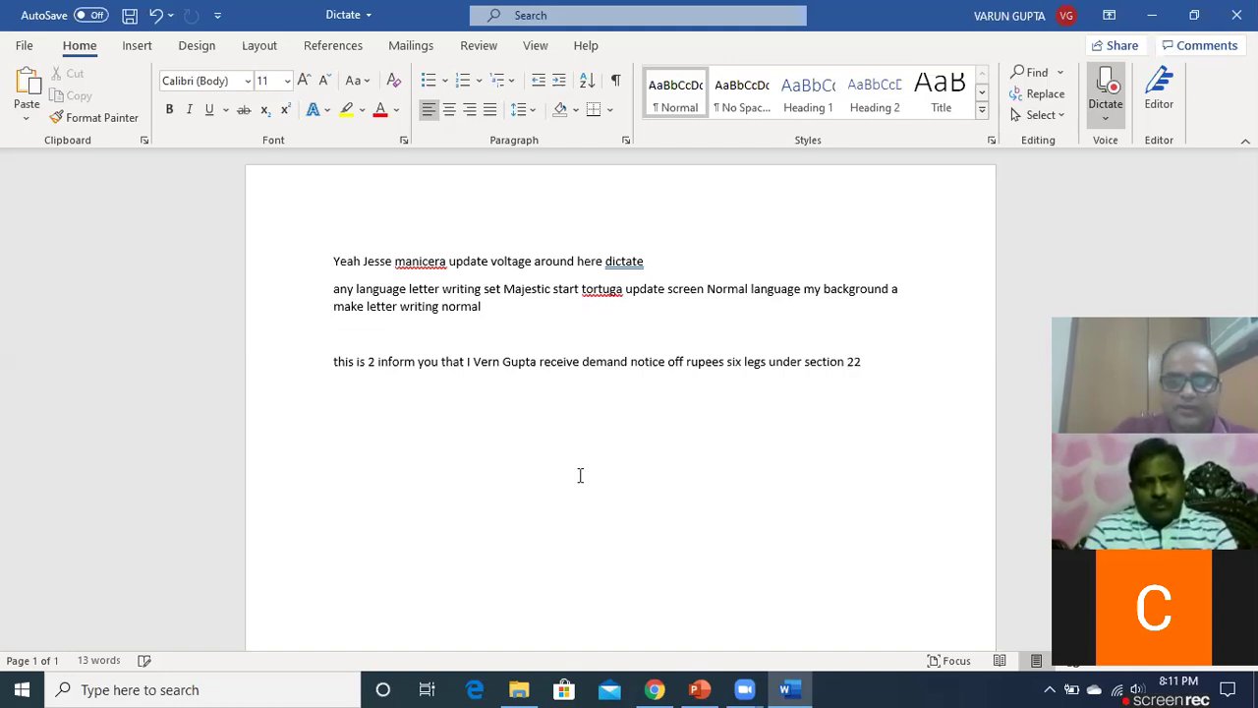
{"action": "type", "text": "(1 "}
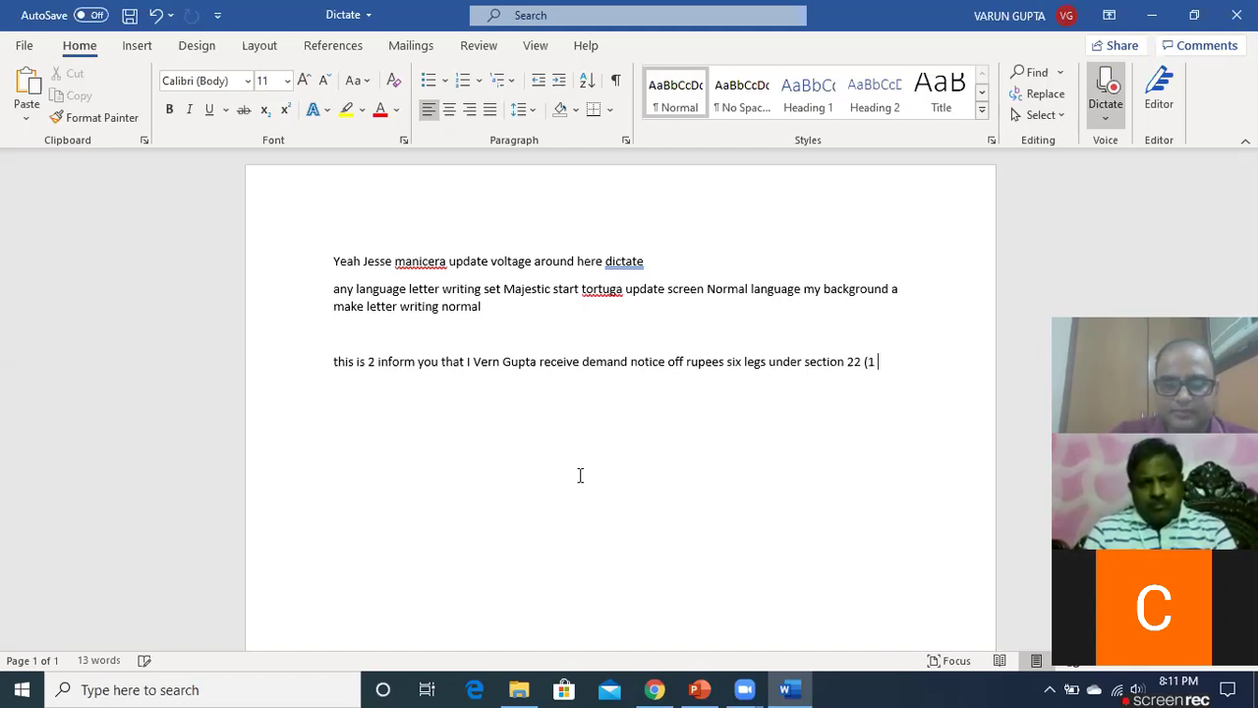
{"action": "type", "text": ")off"}
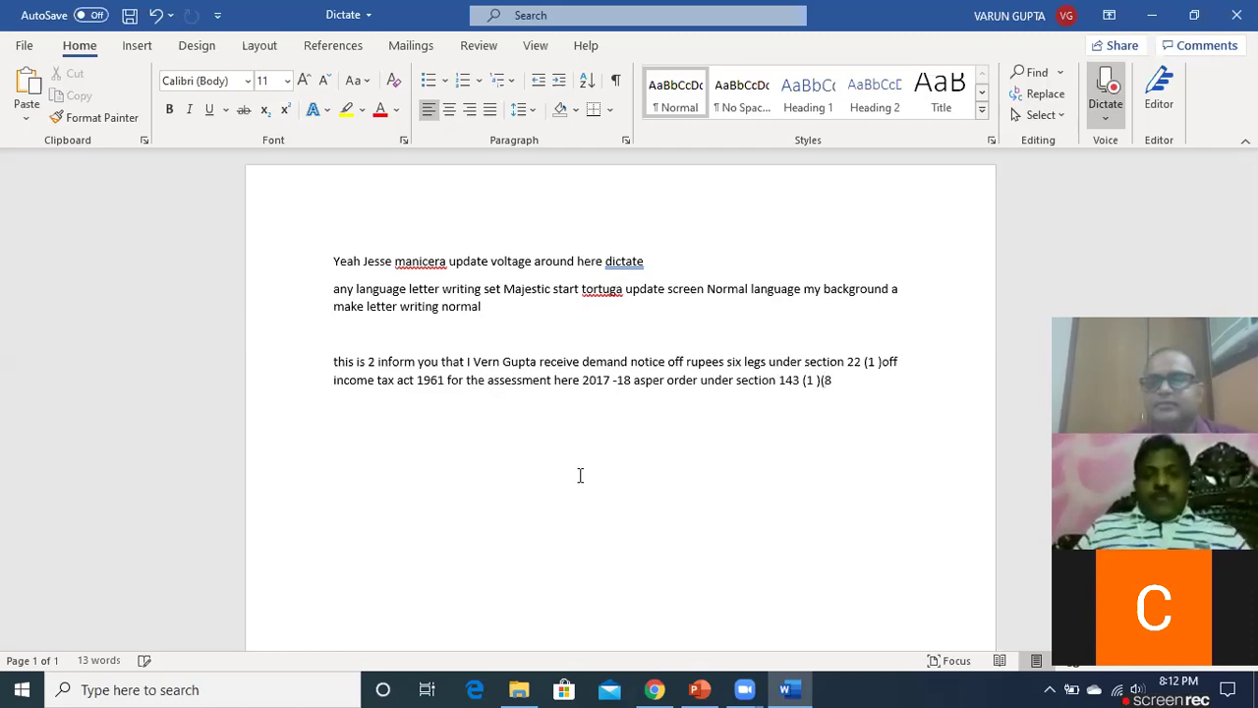
Turn dictation off once the demand-notice paragraph ends with 'set up'.
{"action": "left_click", "coordinate": [1105, 89]}
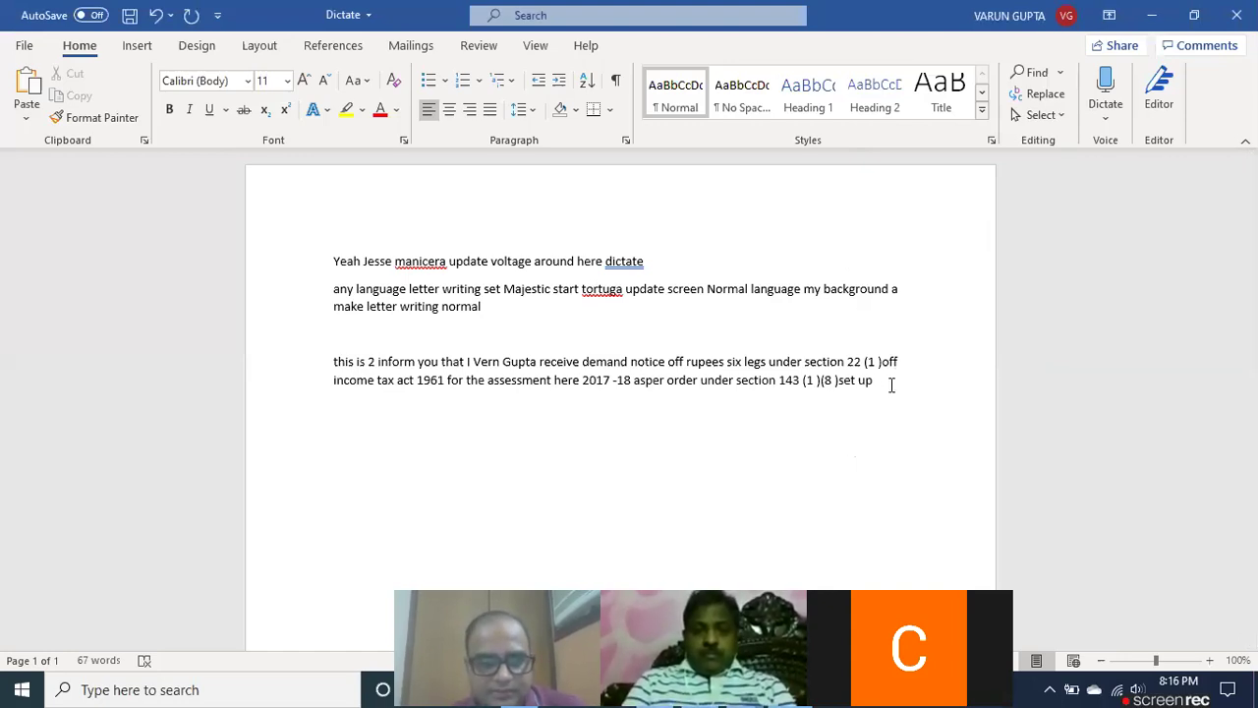
{"action": "left_click_drag", "start_coordinate": [891, 384], "coordinate": [1075, 190]}
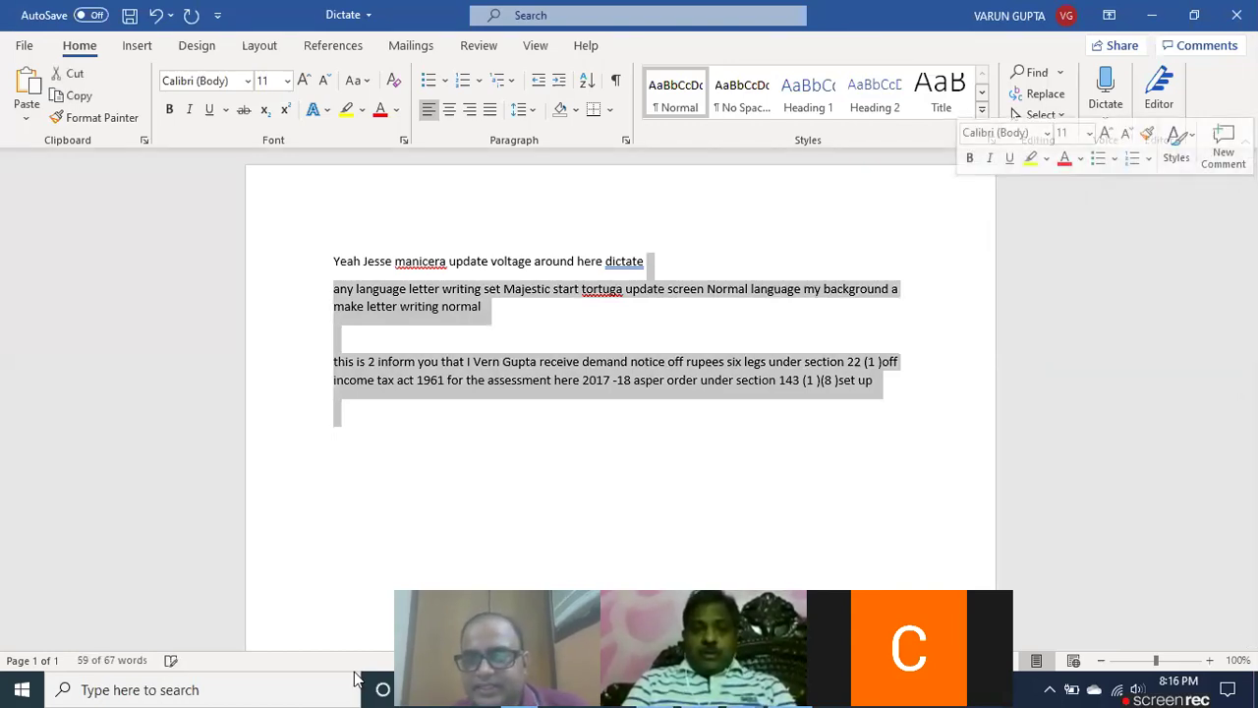
{"action": "left_click", "coordinate": [357, 451]}
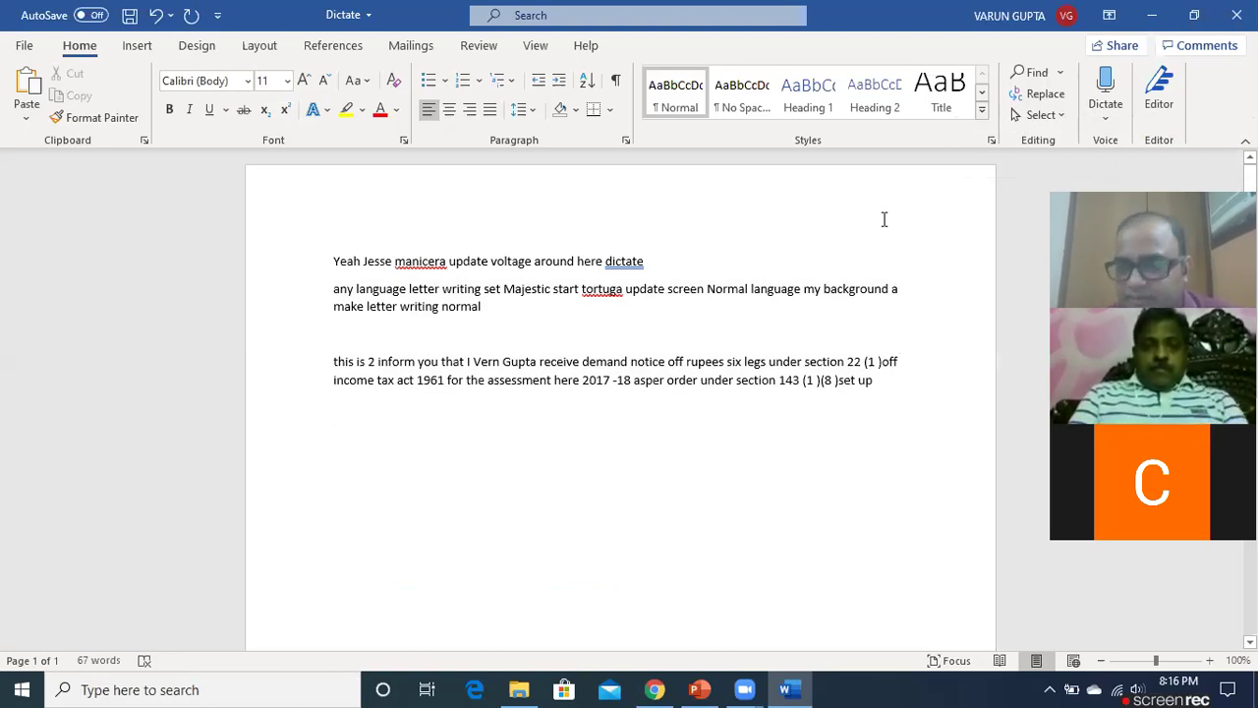
Minimize Word to bring back PowerPoint on the Dictate Feature slide 3.
{"action": "left_click", "coordinate": [1154, 17]}
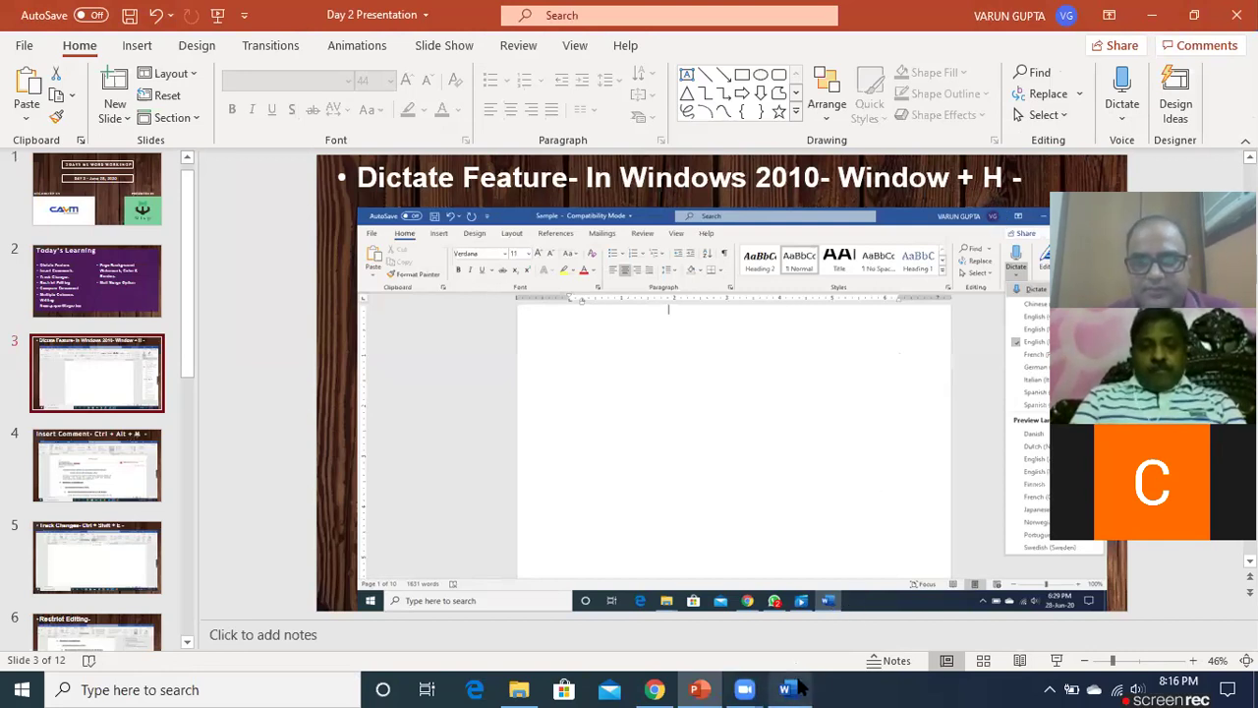
Bring the Dictate document back to the front and restart voice dictation.
{"action": "mouse_move", "coordinate": [801, 688]}
{"action": "left_click", "coordinate": [798, 615]}
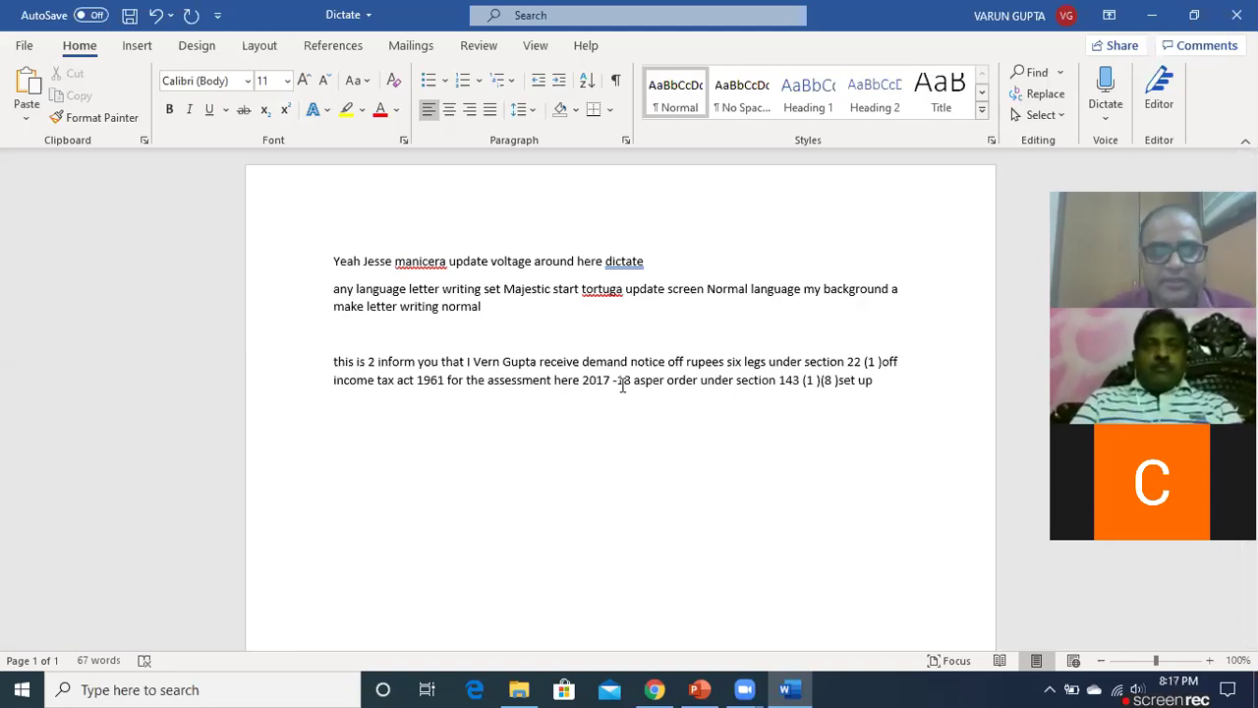
{"action": "key", "text": "alt+grave"}
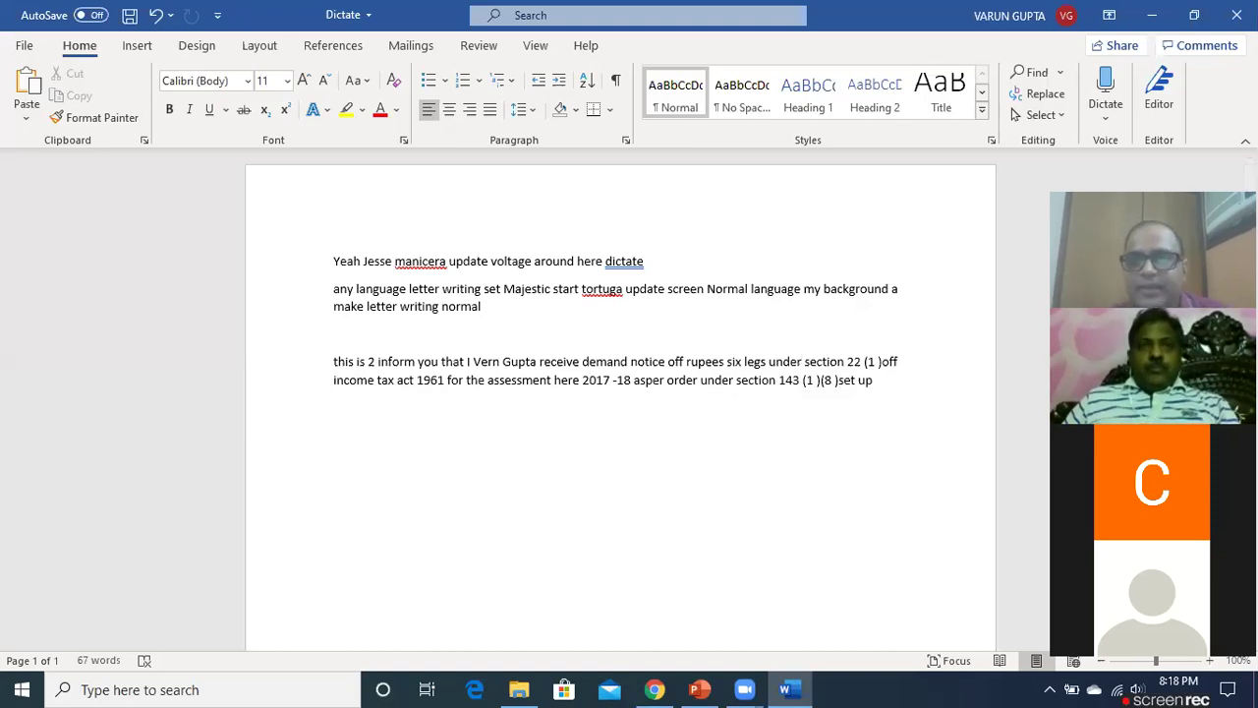
Show slide 4, 'Insert Comment- Ctrl + Alt + M -', then minimize PowerPoint to reveal folder 290620.
{"action": "left_click", "coordinate": [1154, 17]}
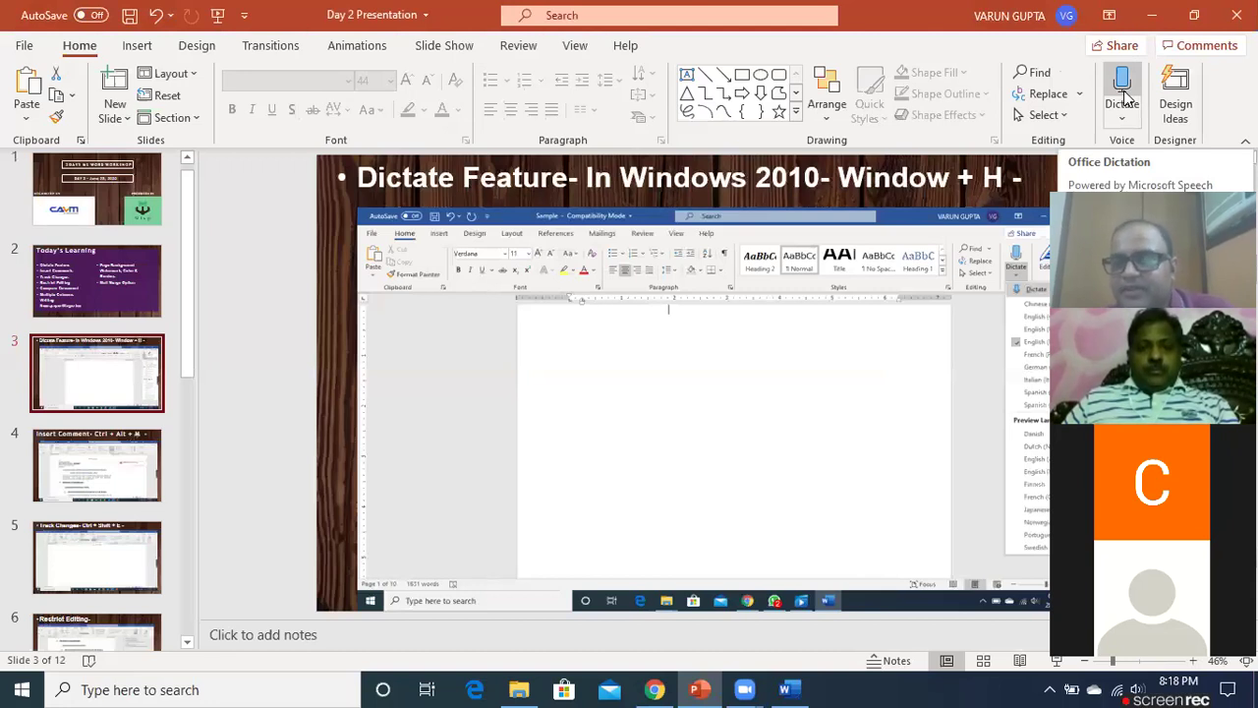
{"action": "left_click", "coordinate": [107, 476]}
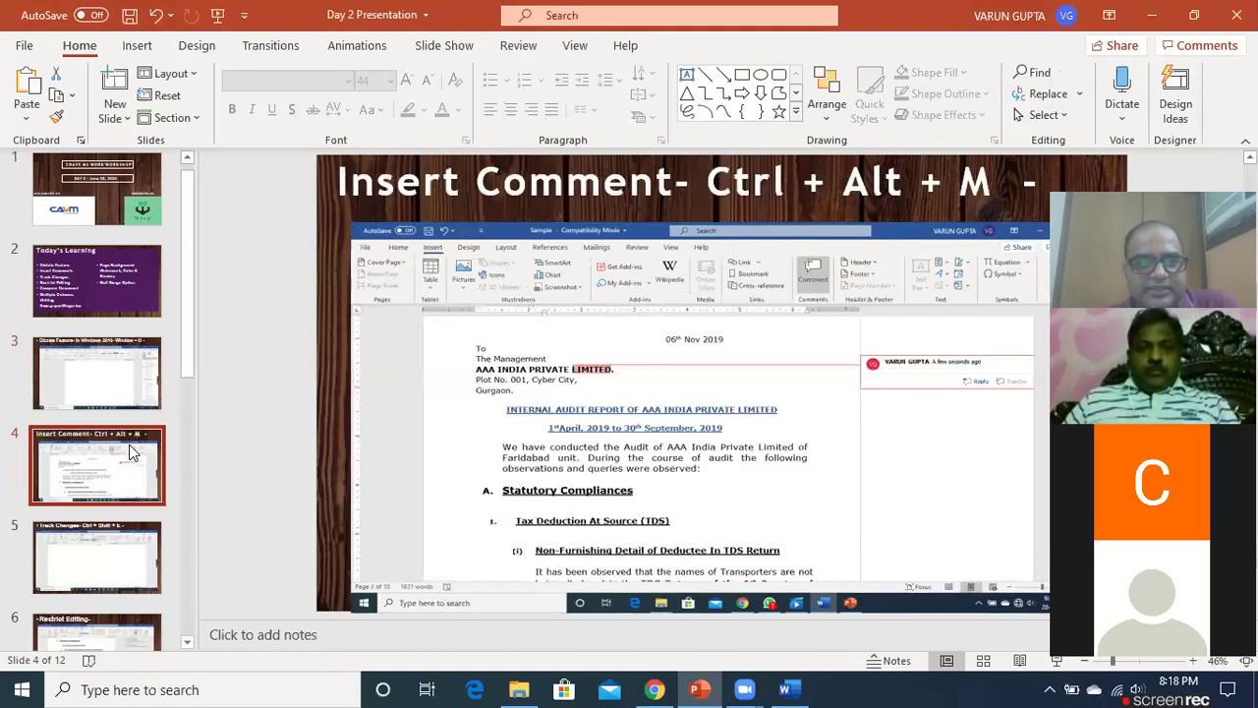
{"action": "left_click", "coordinate": [1153, 23]}
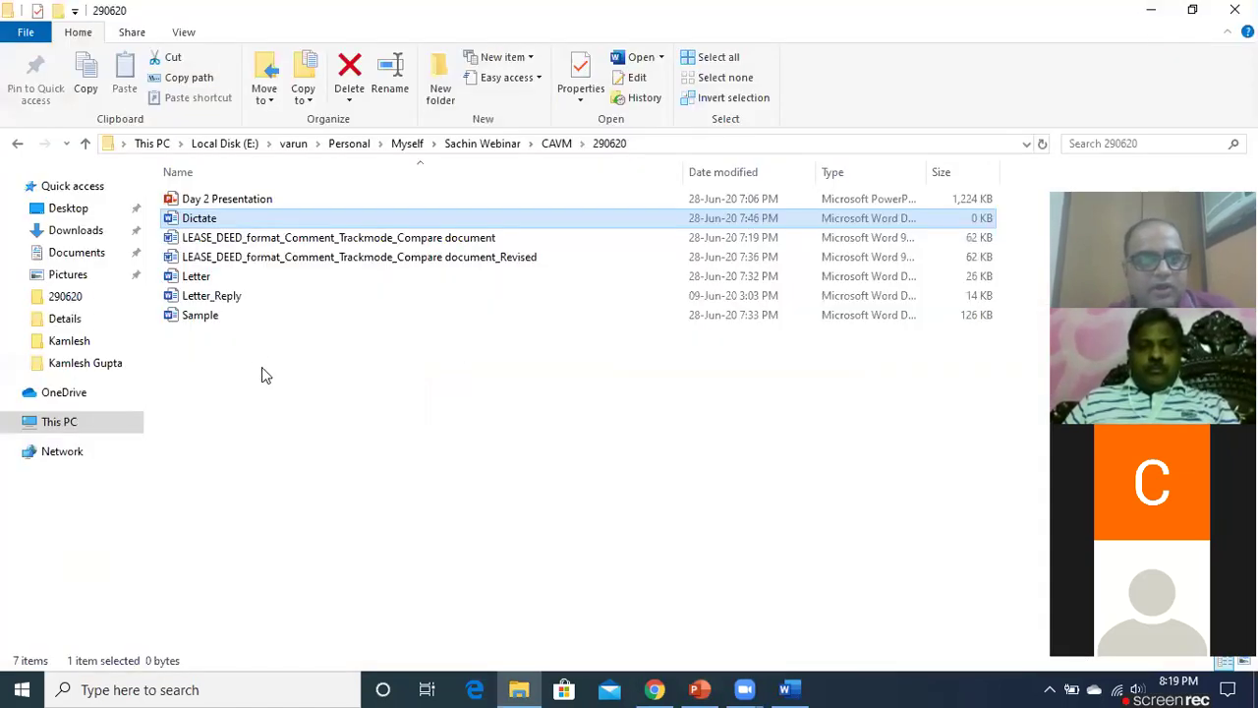
Open LEASE_DEED_format_Comment_Trackmode_Compare from folder 290620 in Word.
{"action": "left_click", "coordinate": [426, 242]}
{"action": "double_click", "coordinate": [427, 241]}
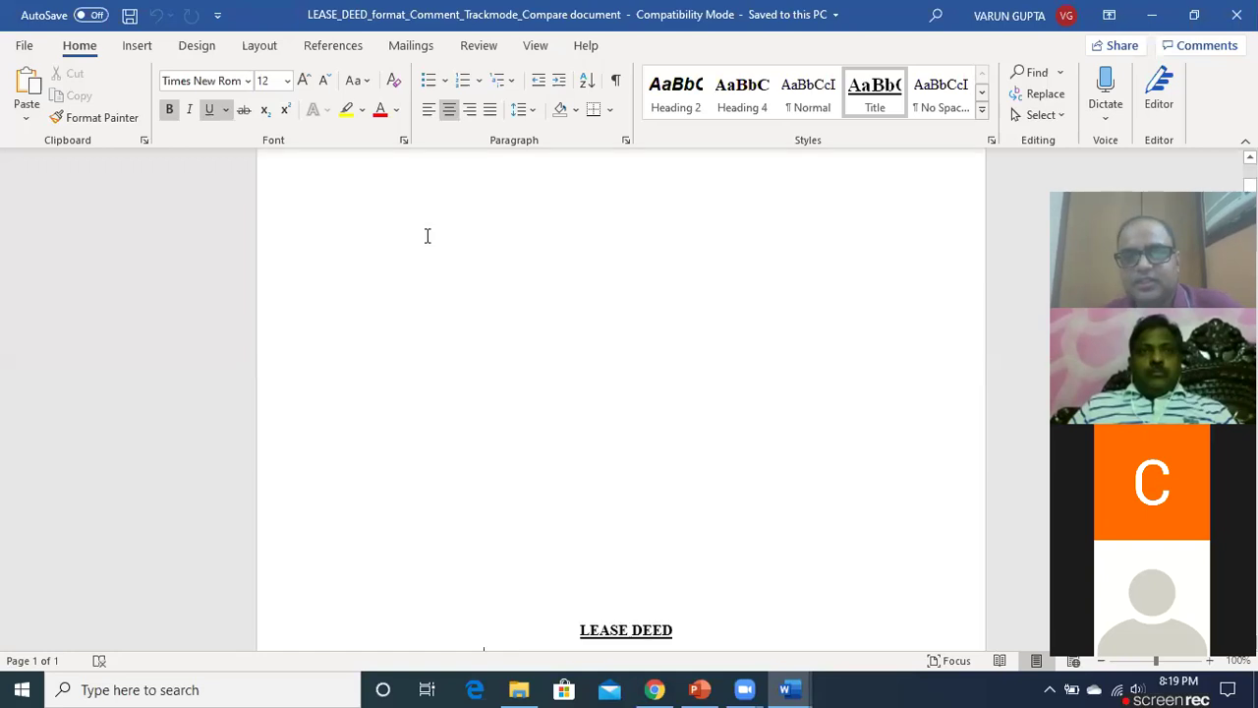
Select the lease period '9 (nine)' in clause (a) of the Term section.
{"action": "scroll", "coordinate": [426, 244], "scroll_direction": "down", "scroll_amount": 3}
{"action": "scroll", "coordinate": [426, 236], "scroll_direction": "down", "scroll_amount": 3}
{"action": "scroll", "coordinate": [427, 236], "scroll_direction": "down", "scroll_amount": 5}
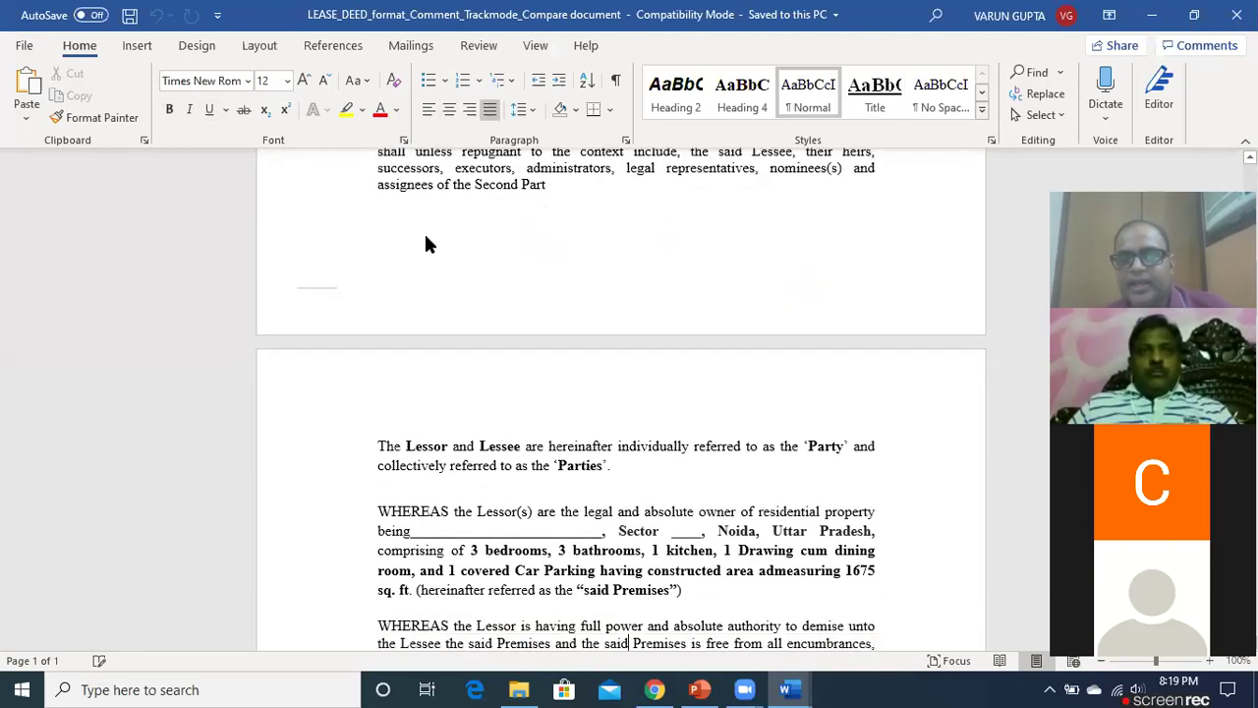
{"action": "scroll", "coordinate": [425, 236], "scroll_direction": "down", "scroll_amount": 3}
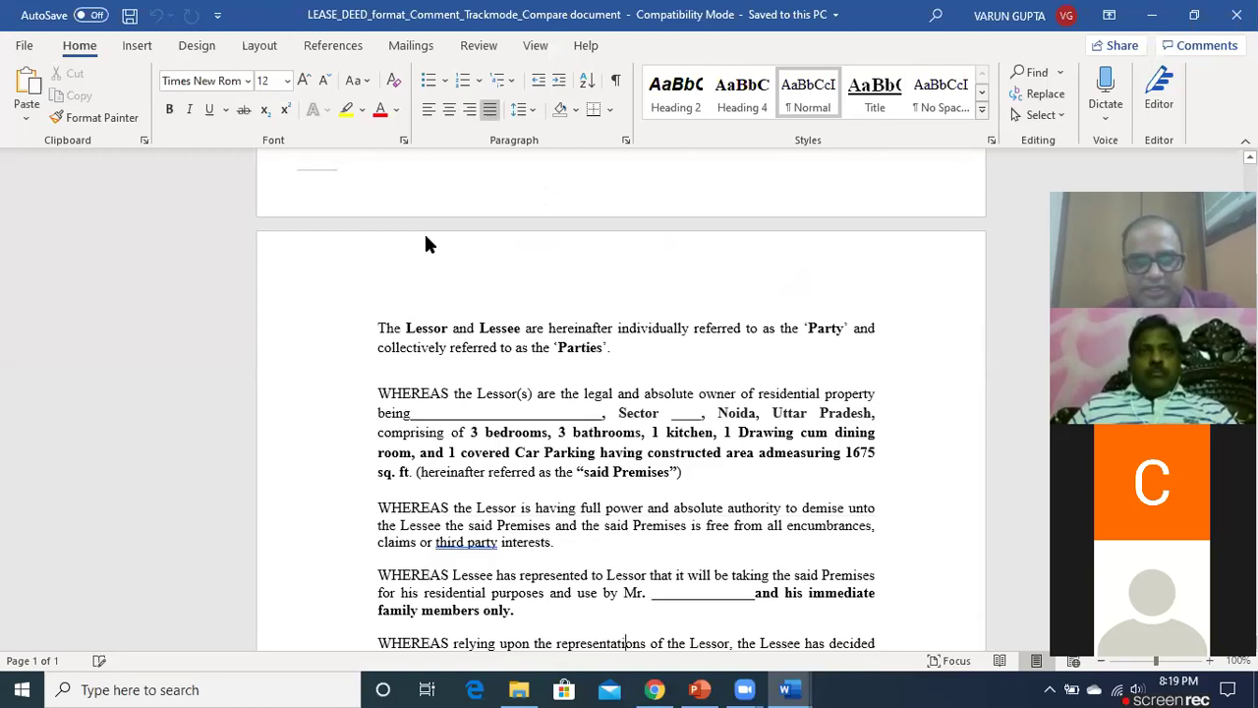
{"action": "scroll", "coordinate": [425, 241], "scroll_direction": "down", "scroll_amount": 3}
{"action": "scroll", "coordinate": [427, 236], "scroll_direction": "down", "scroll_amount": 4}
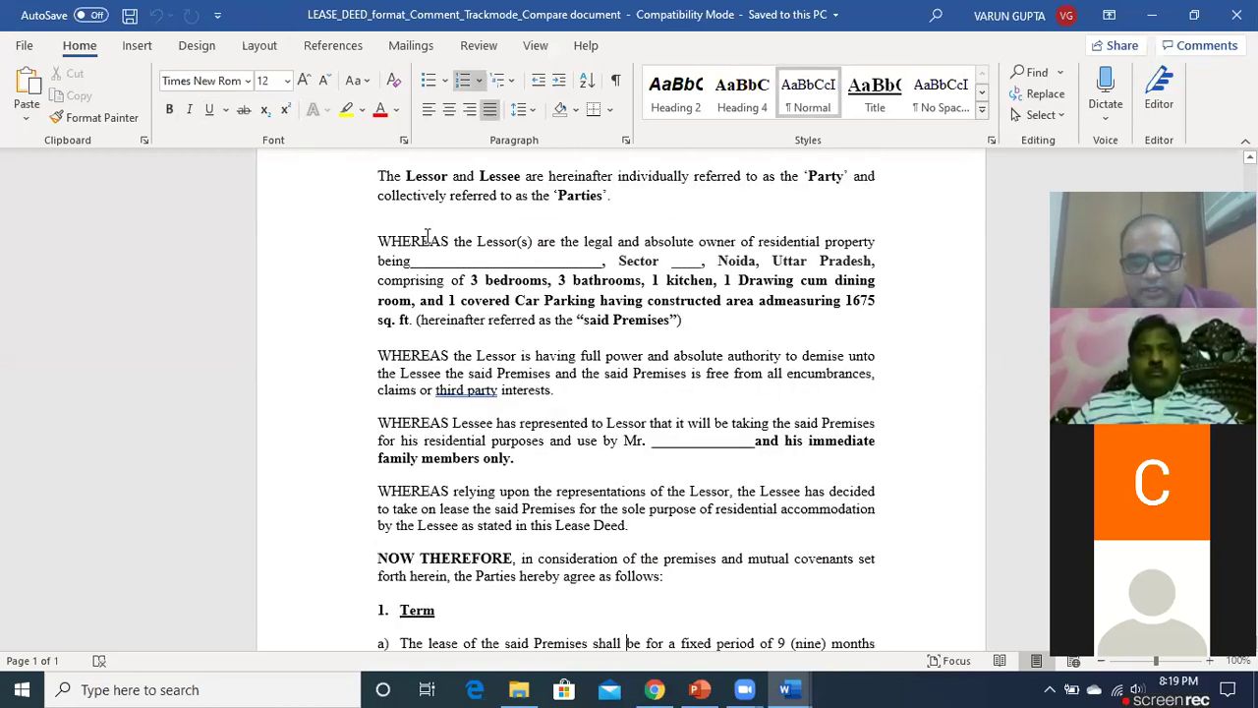
{"action": "left_click", "coordinate": [622, 369]}
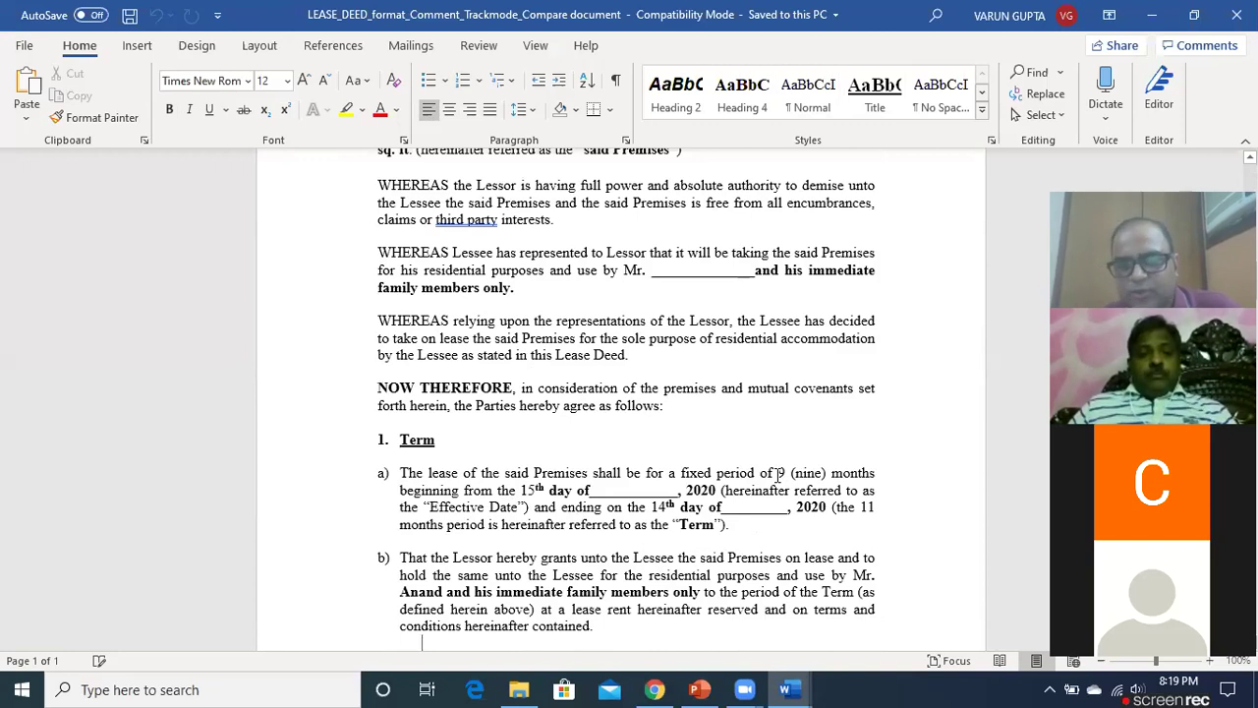
{"action": "left_click", "coordinate": [823, 473], "text": "shift"}
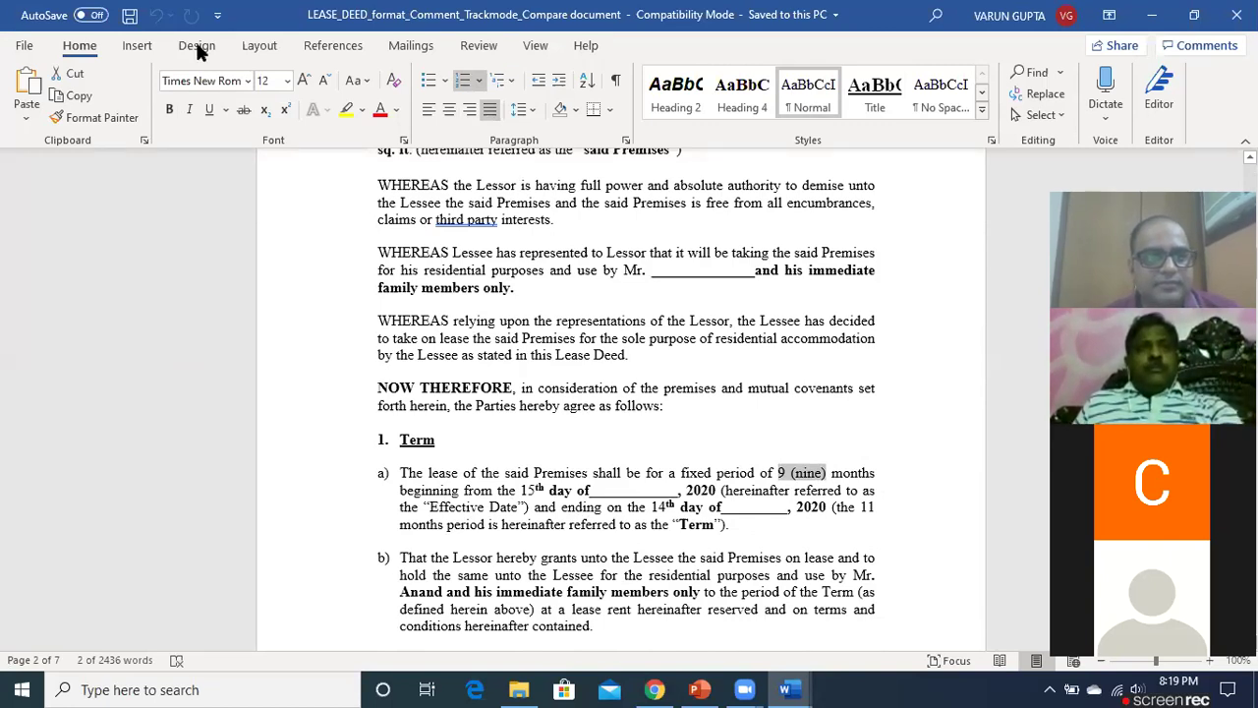
Add a comment on '9 (nine)' in the Term clause reading '11 months'.
{"action": "left_click", "coordinate": [137, 45]}
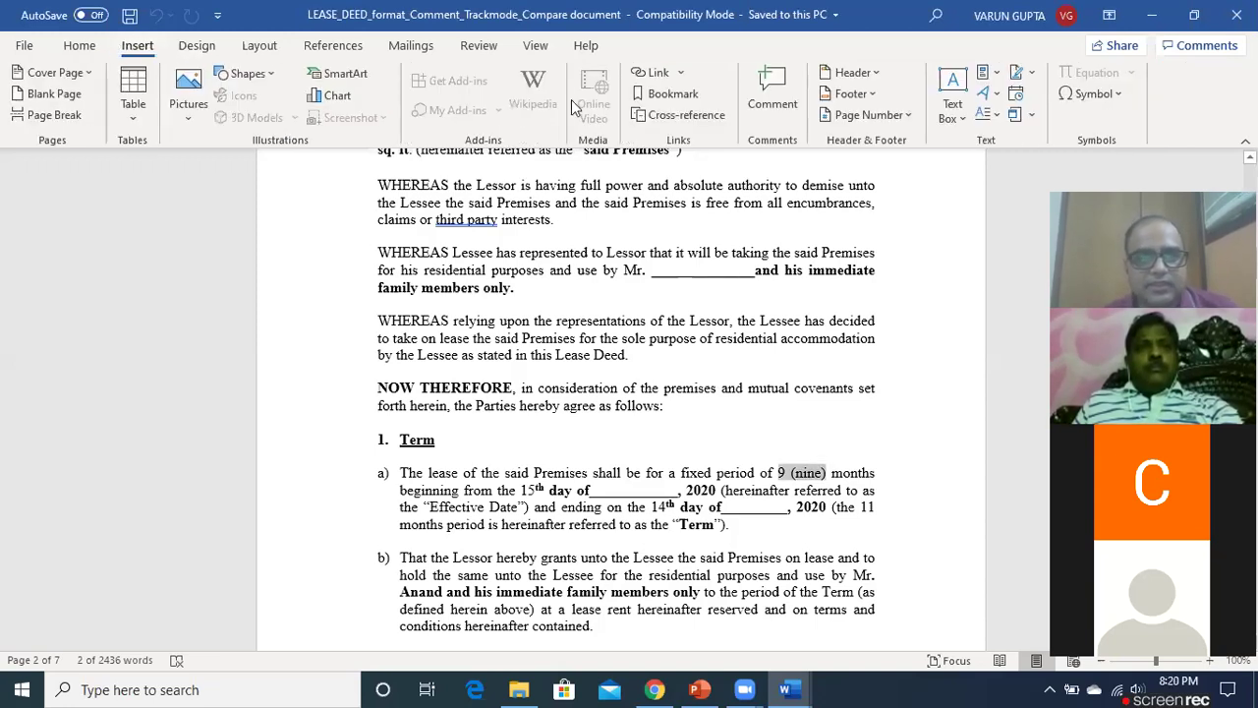
{"action": "left_click", "coordinate": [780, 109]}
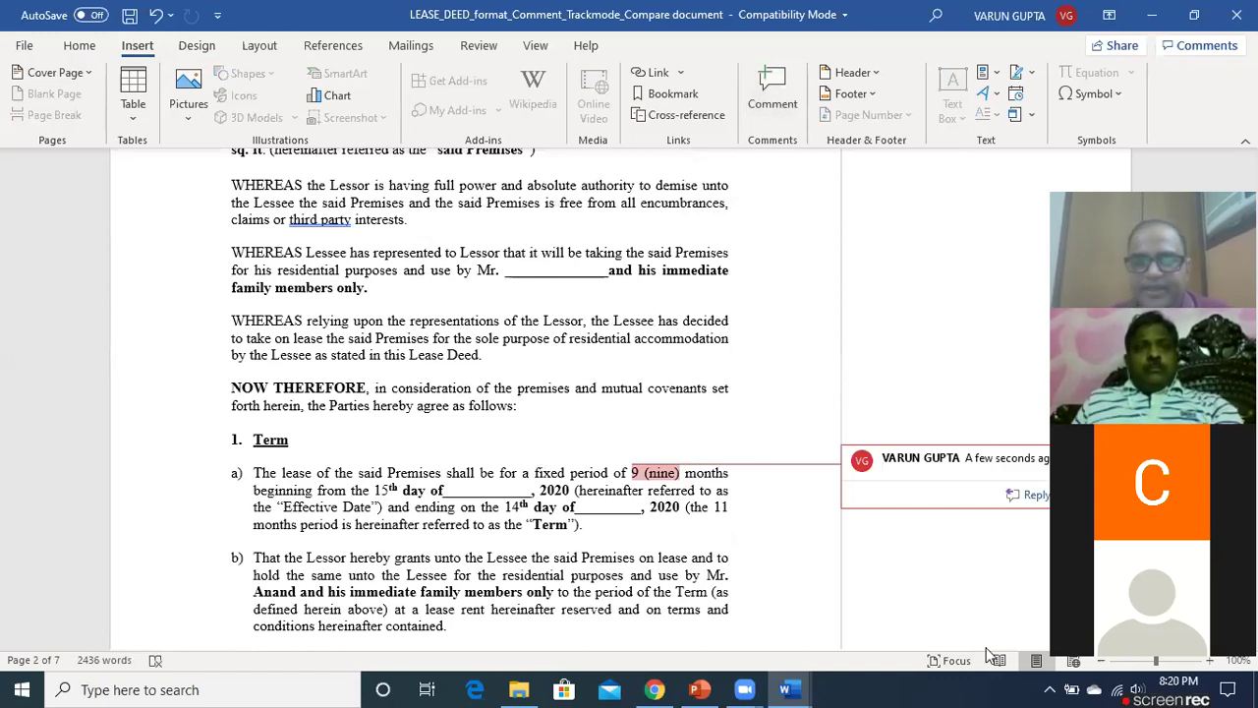
{"action": "type", "text": "11 "}
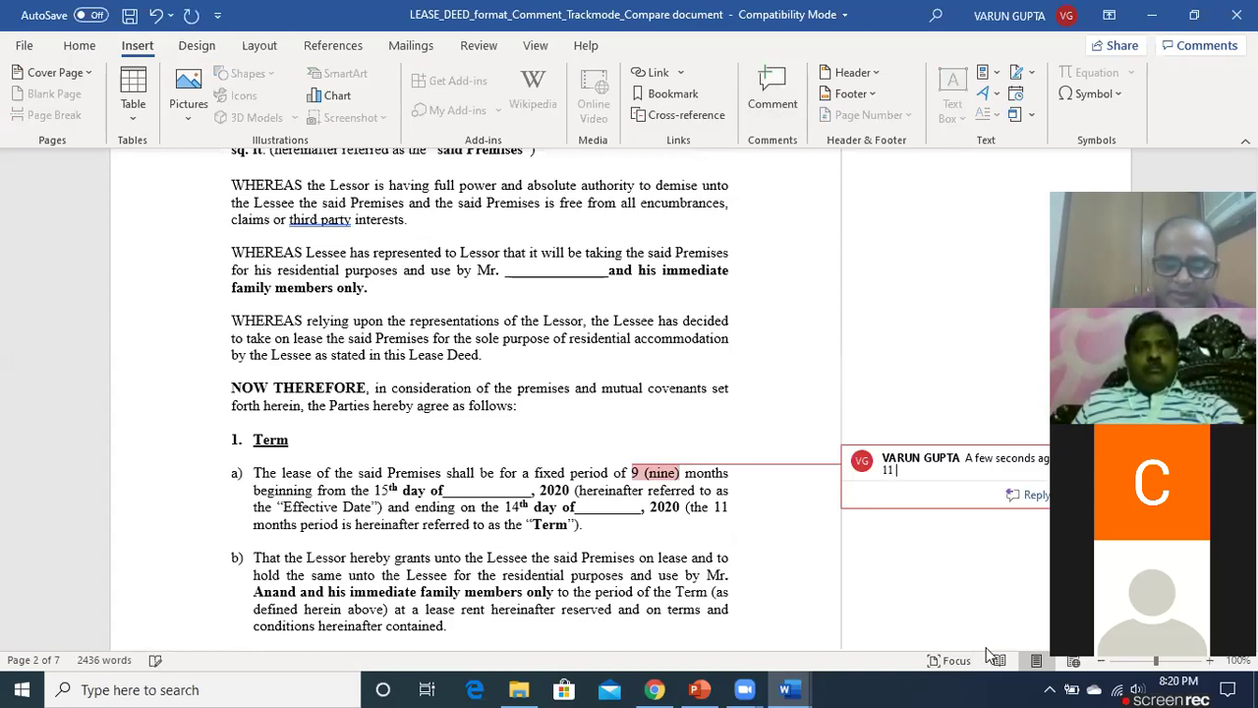
{"action": "type", "text": "months"}
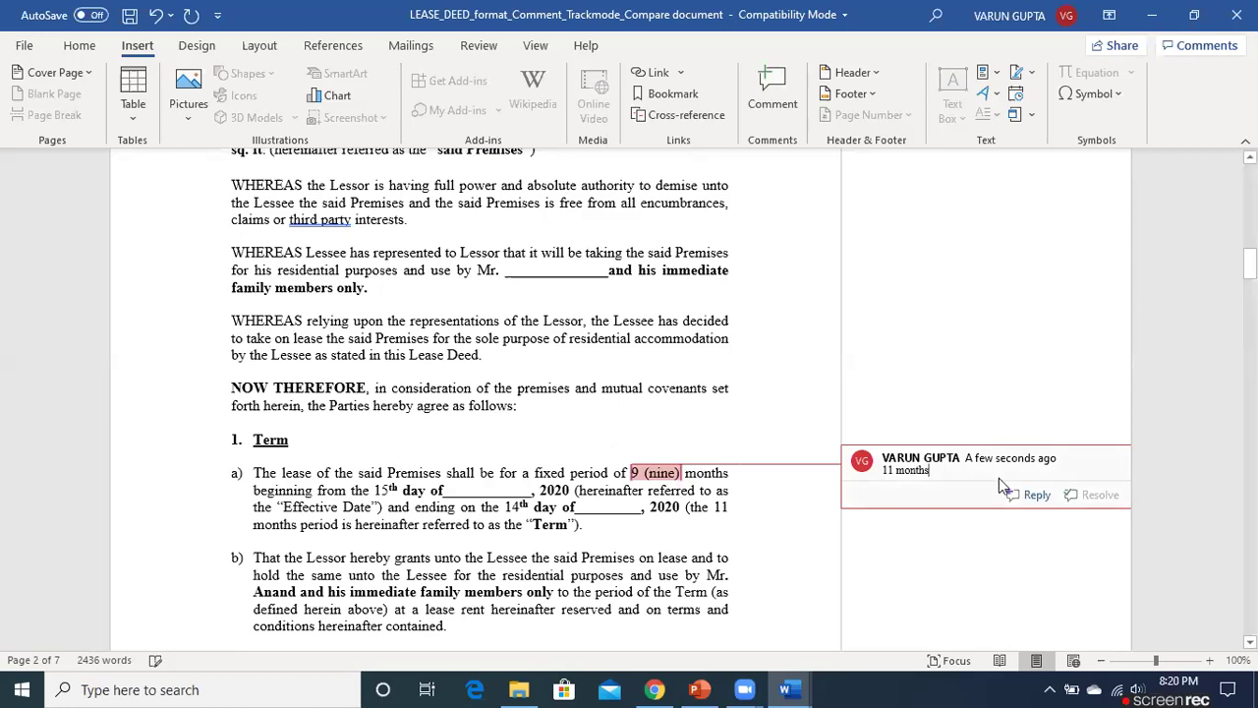
Delete the '11 months' comment attached to '9 (nine)' in the Term clause.
{"action": "left_click", "coordinate": [1034, 501]}
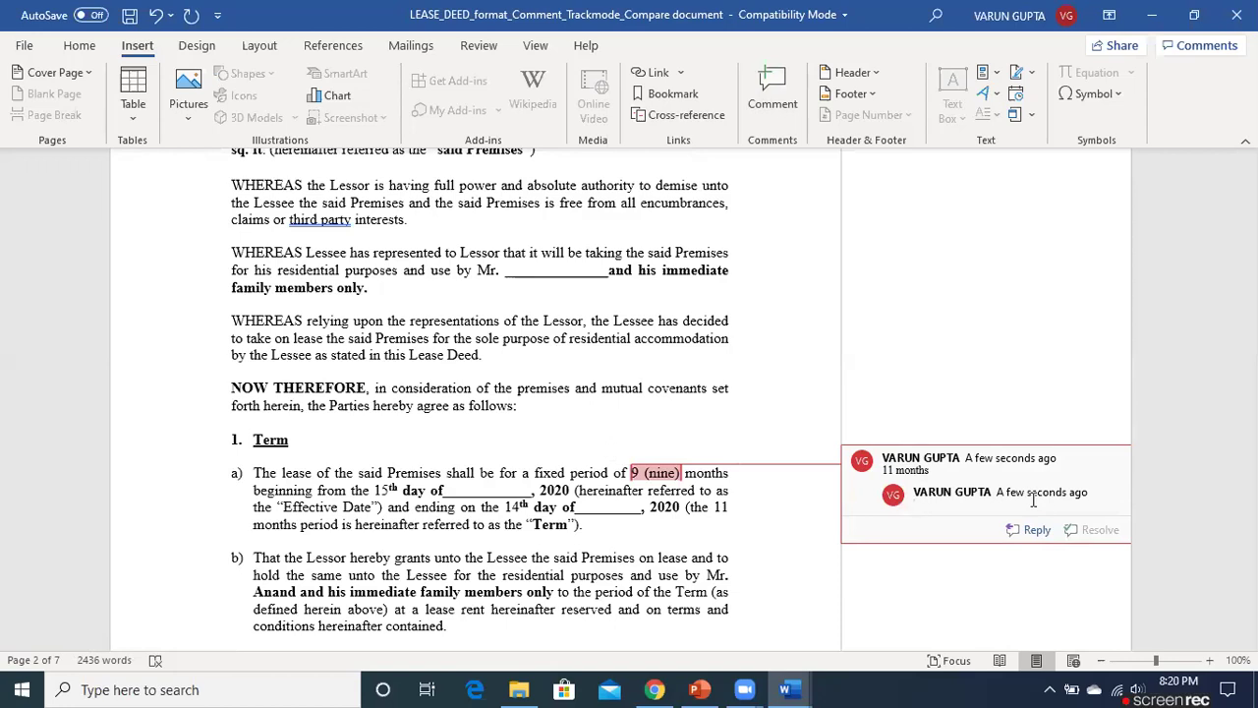
{"action": "triple_click", "coordinate": [950, 469]}
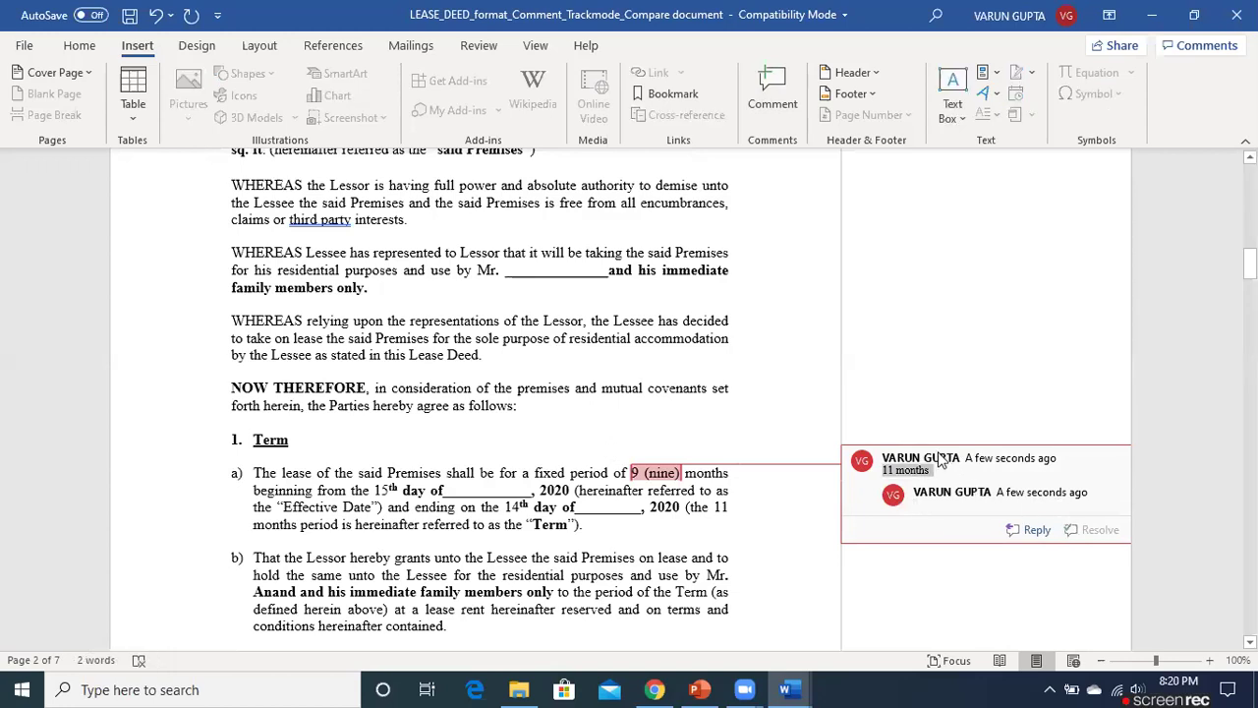
{"action": "right_click", "coordinate": [941, 462]}
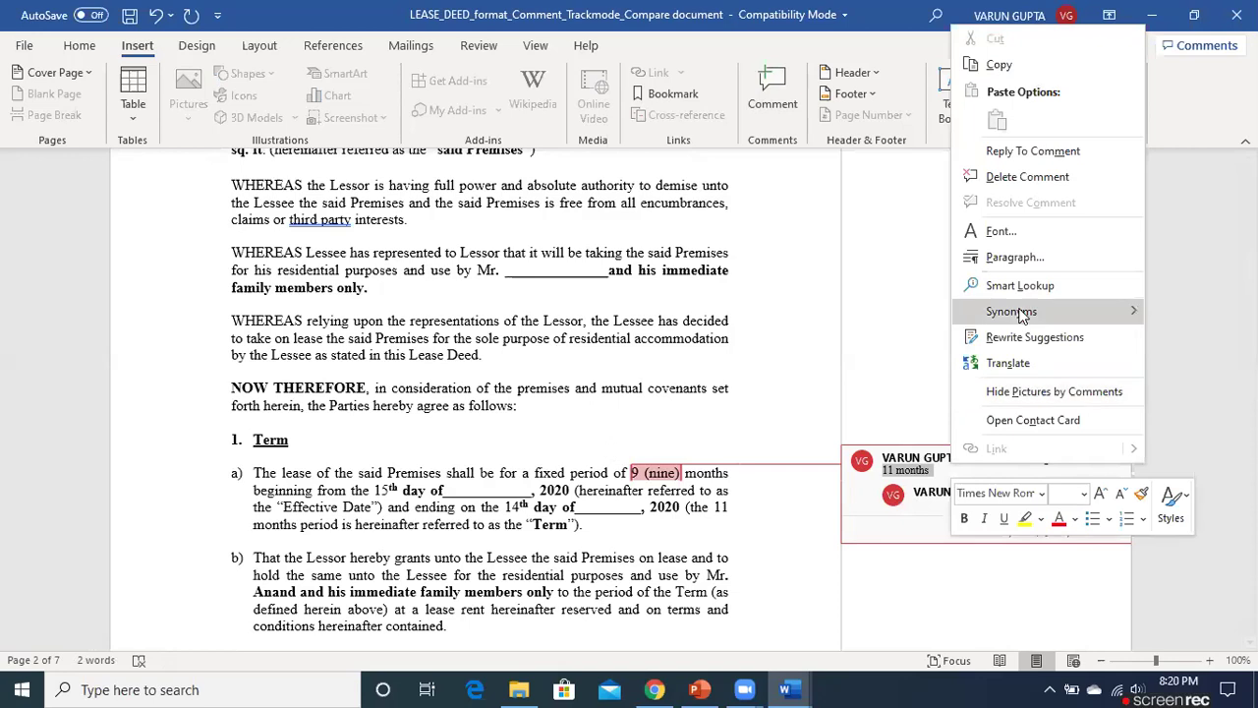
{"action": "left_click", "coordinate": [1026, 176]}
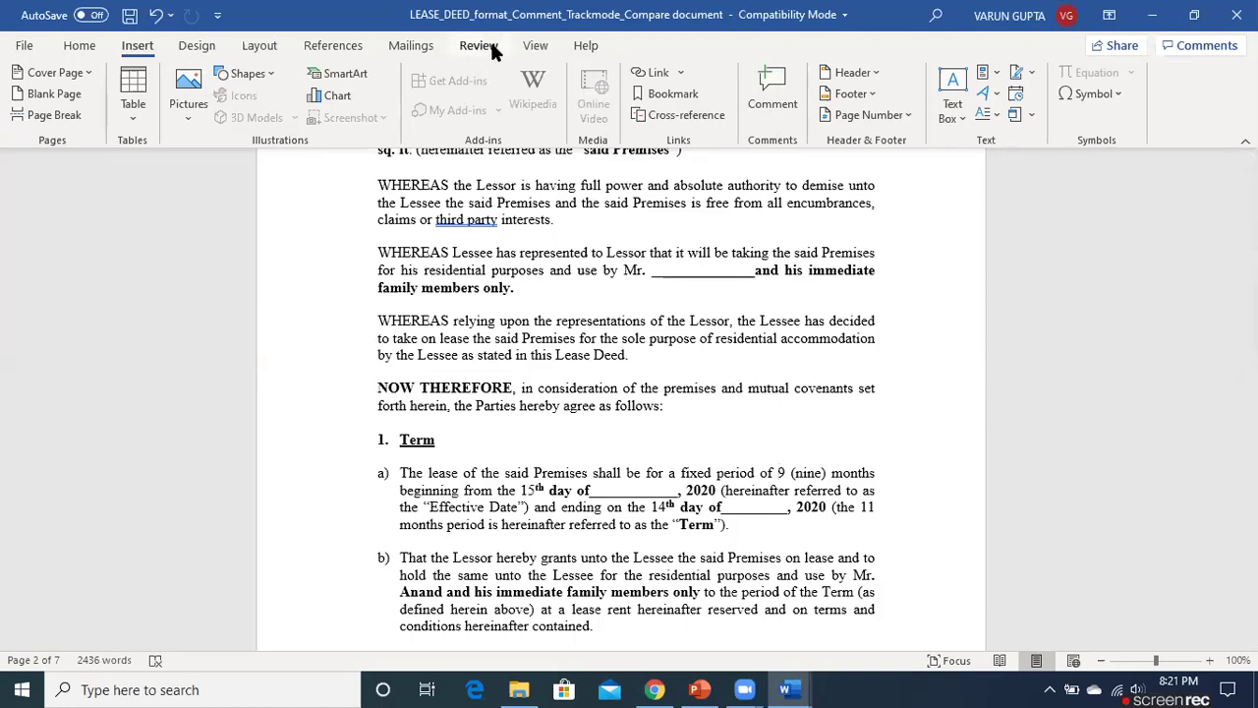
Look through the Review ribbon's Track Changes and Reviewing Pane options.
{"action": "left_click", "coordinate": [491, 49]}
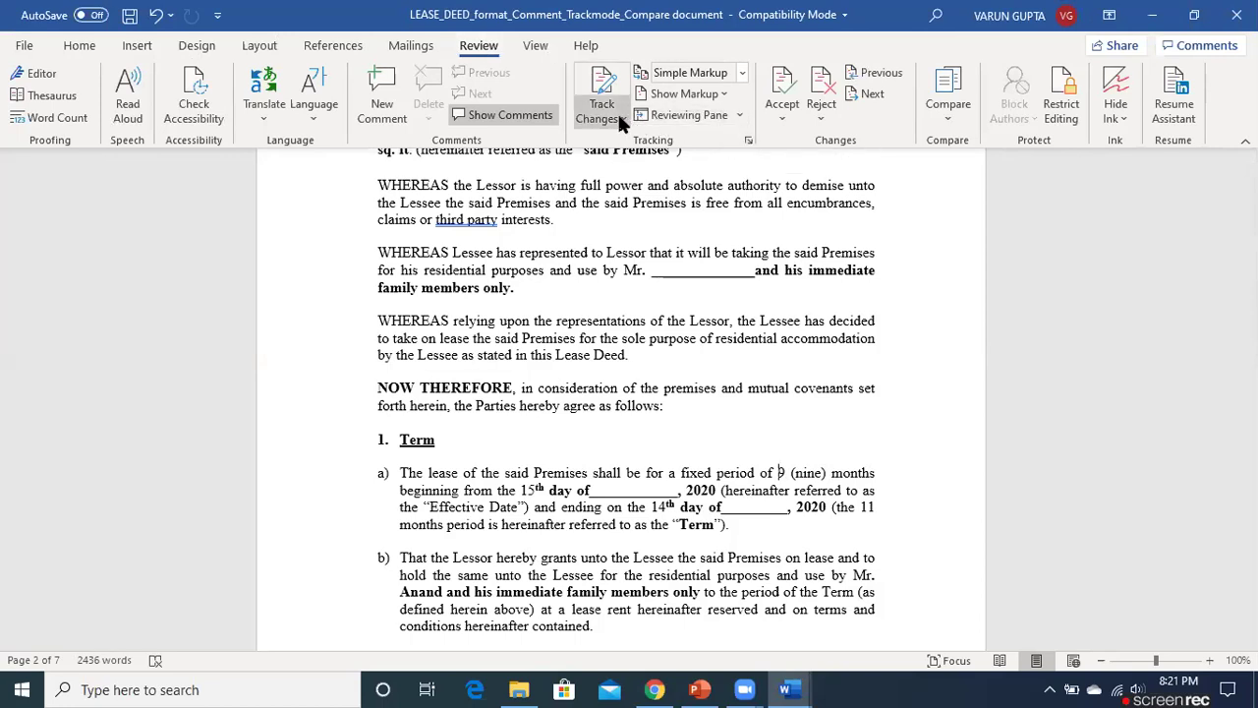
{"action": "left_click", "coordinate": [619, 117]}
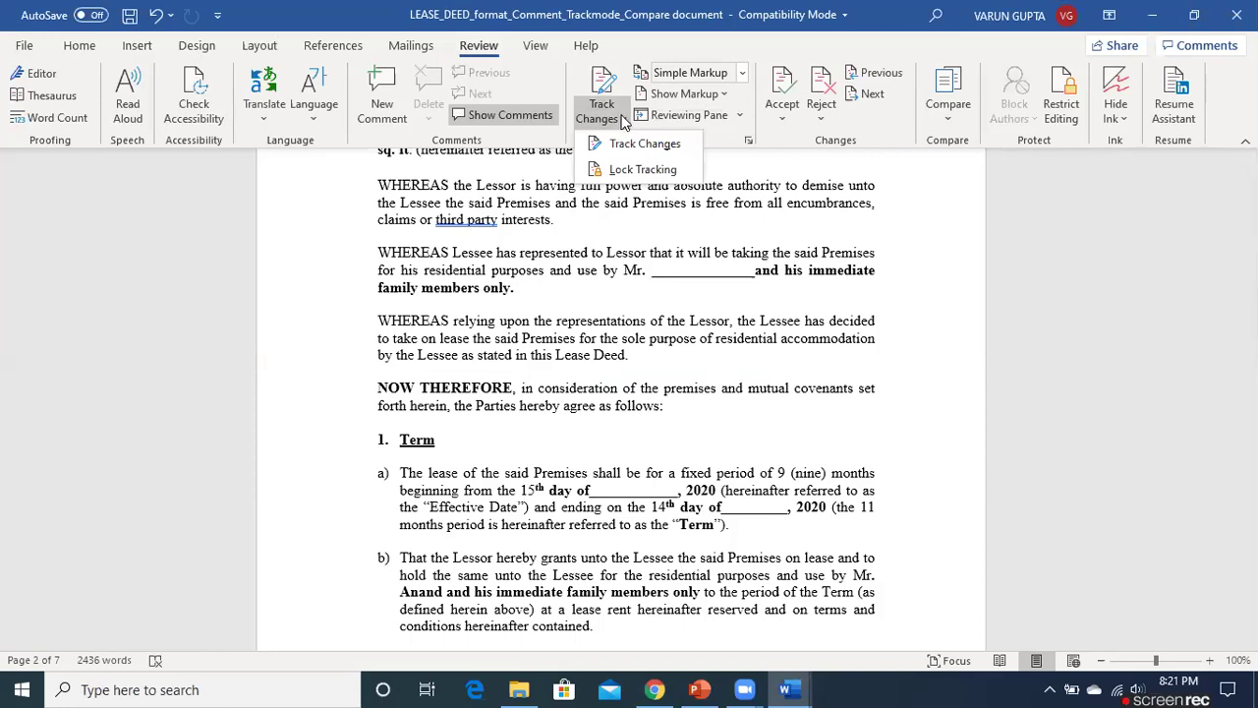
{"action": "left_click", "coordinate": [741, 116]}
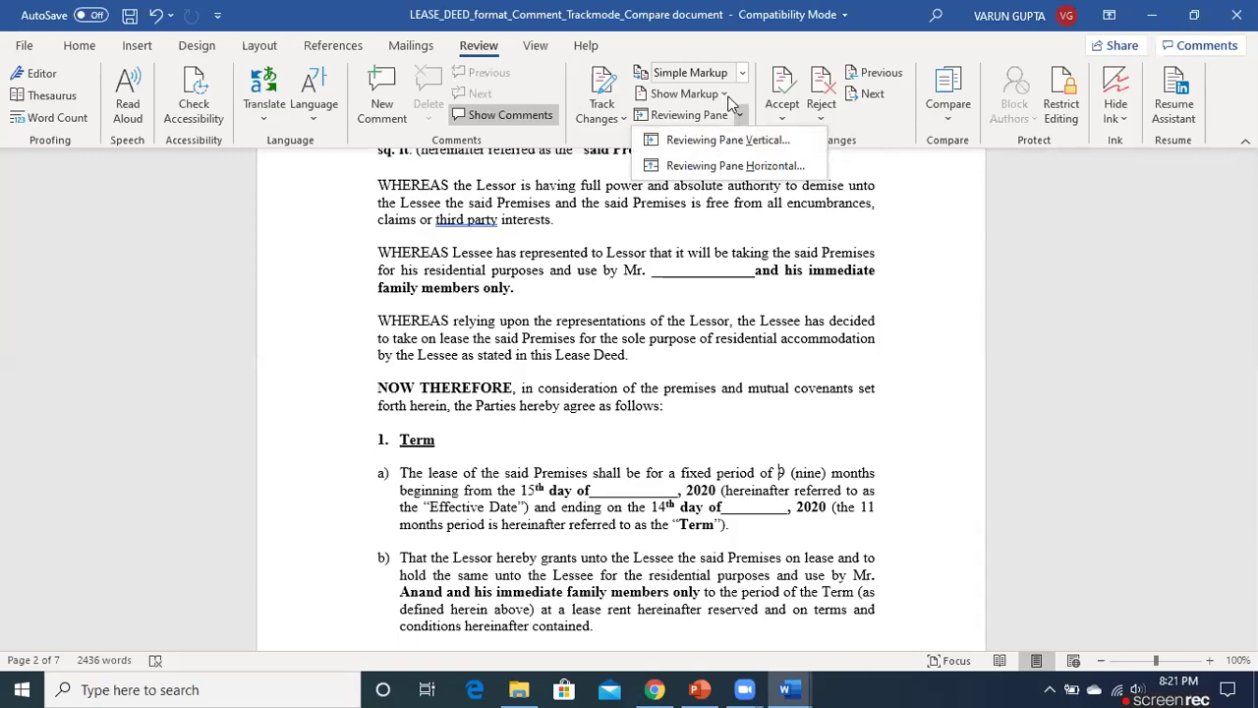
{"action": "left_click", "coordinate": [556, 169]}
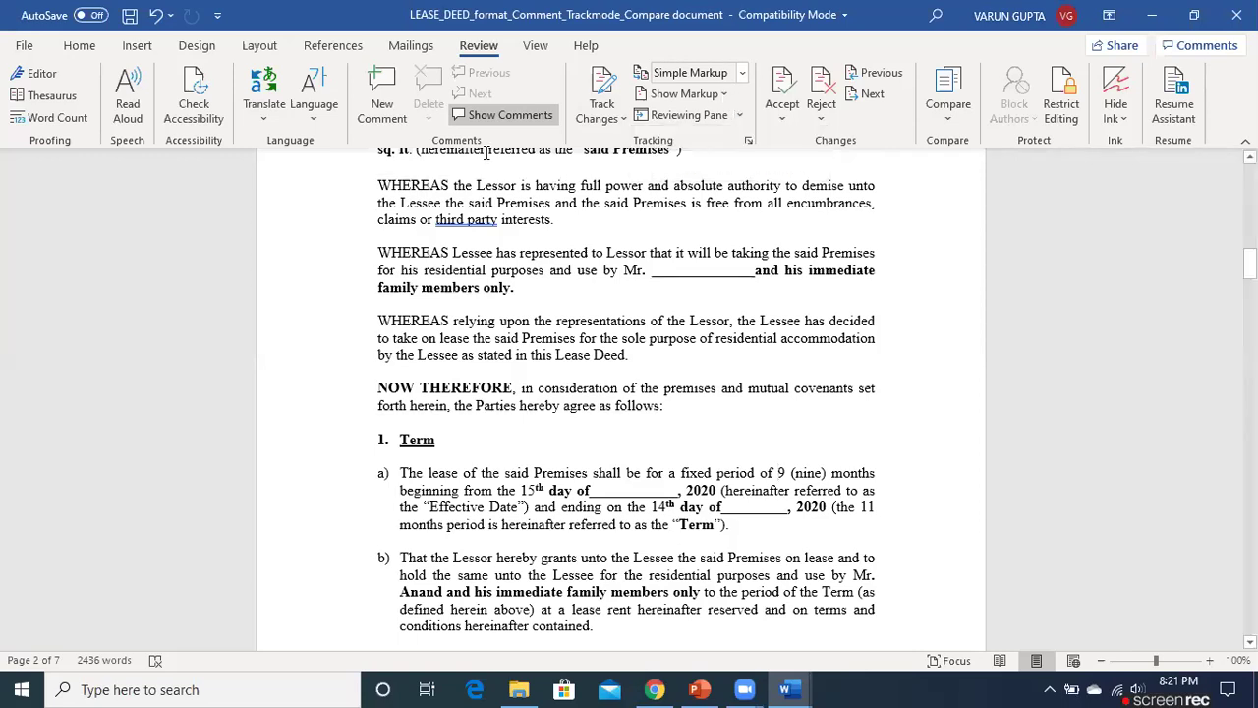
Insert an empty comment on the '9' in the Term clause, returning to the Home ribbon.
{"action": "left_click", "coordinate": [382, 103]}
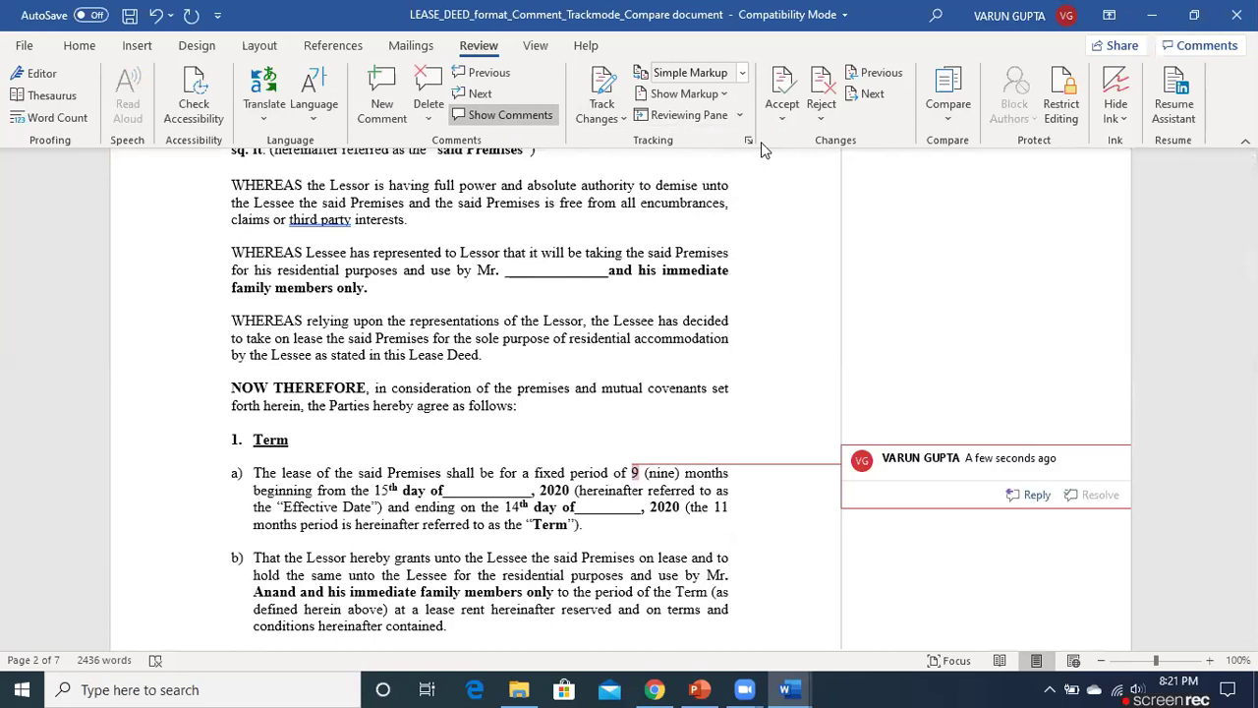
{"action": "left_click", "coordinate": [138, 45]}
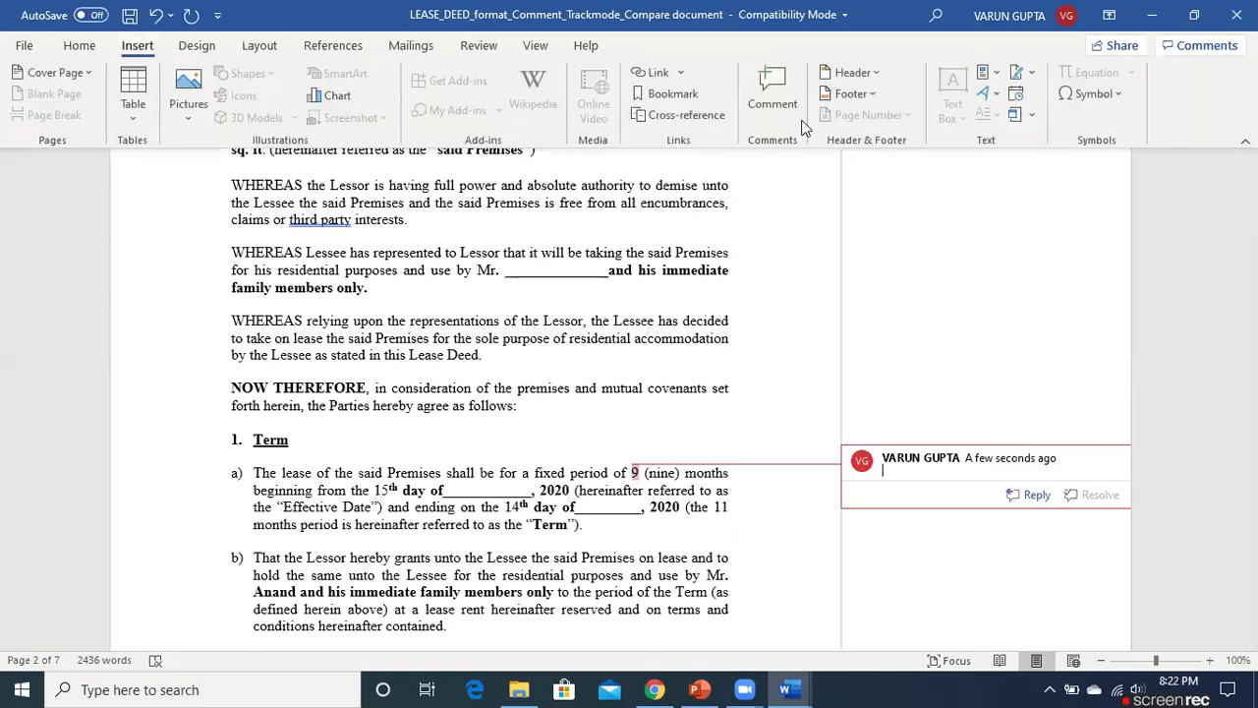
{"action": "left_click", "coordinate": [79, 49]}
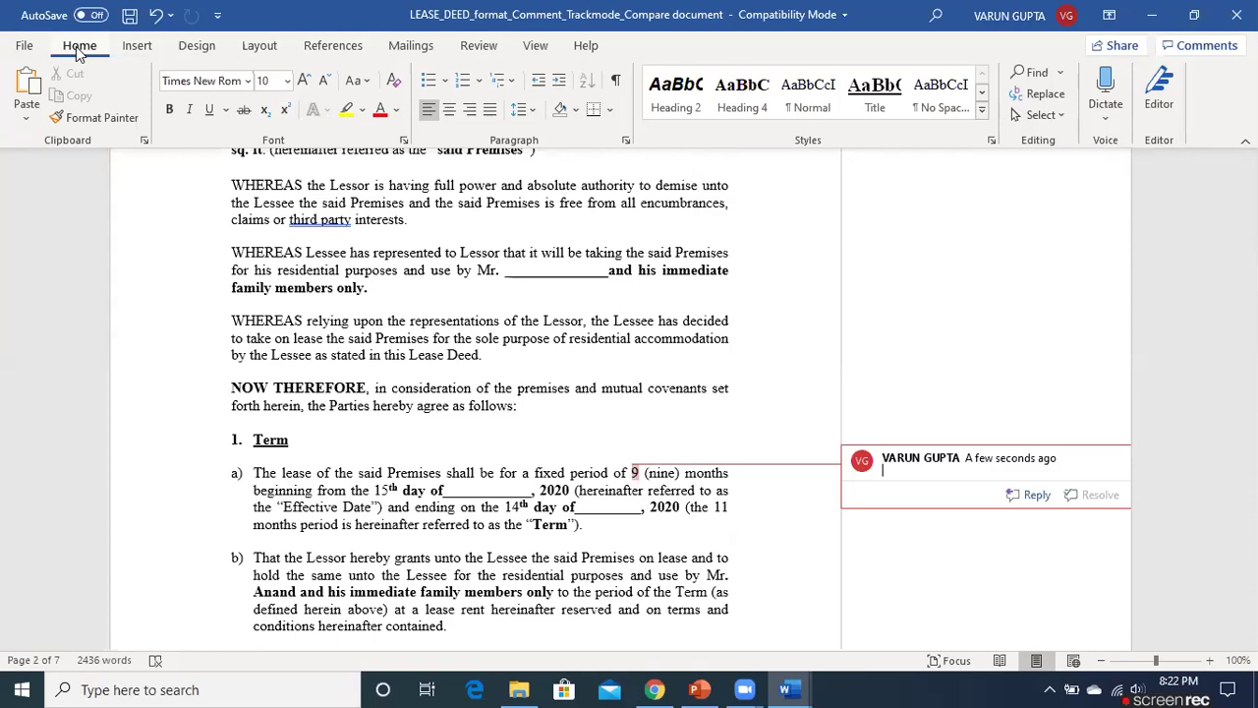
Minimize the lease deed, Dictate document, File Explorer and browser windows, bringing PowerPoint forward.
{"action": "left_click", "coordinate": [1160, 19]}
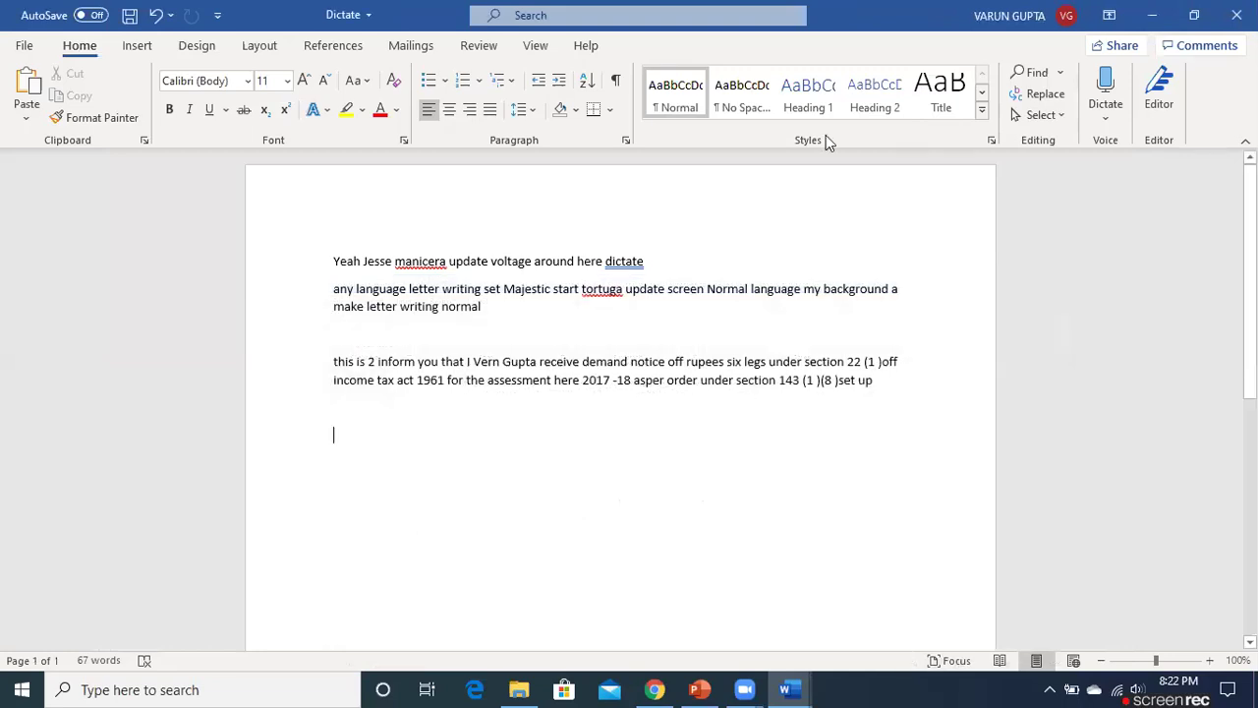
{"action": "left_click", "coordinate": [1150, 18]}
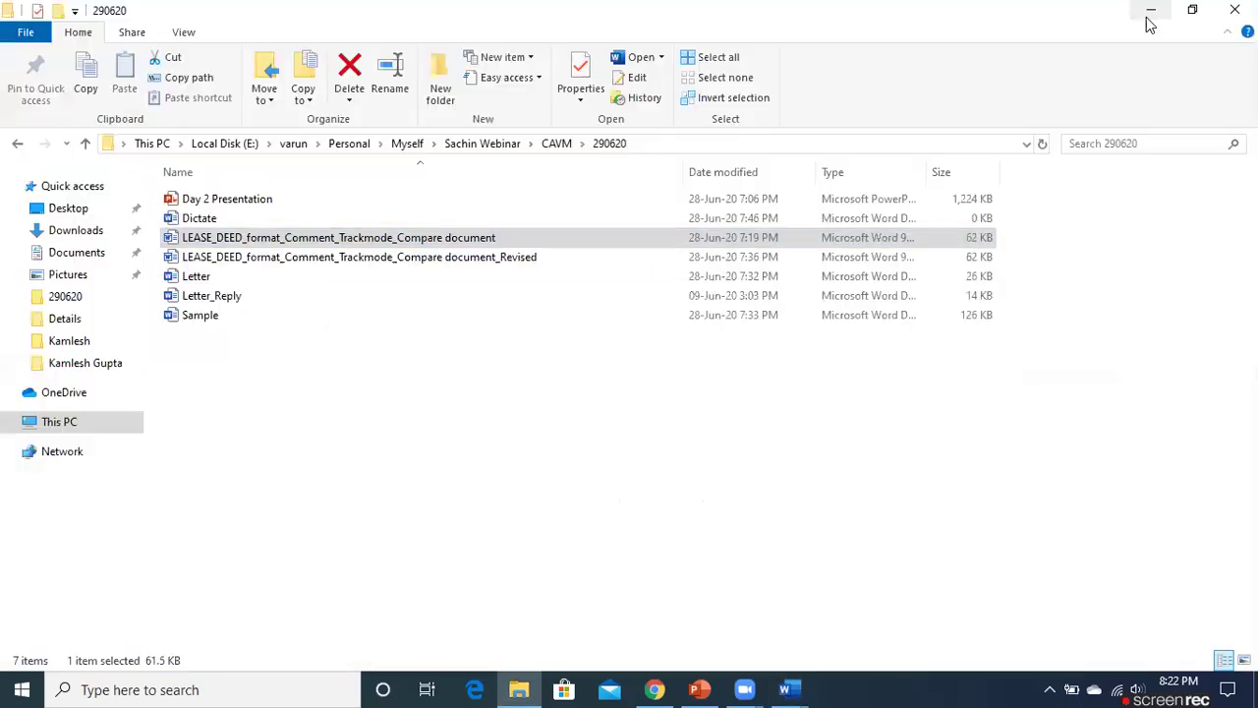
{"action": "left_click", "coordinate": [1148, 15]}
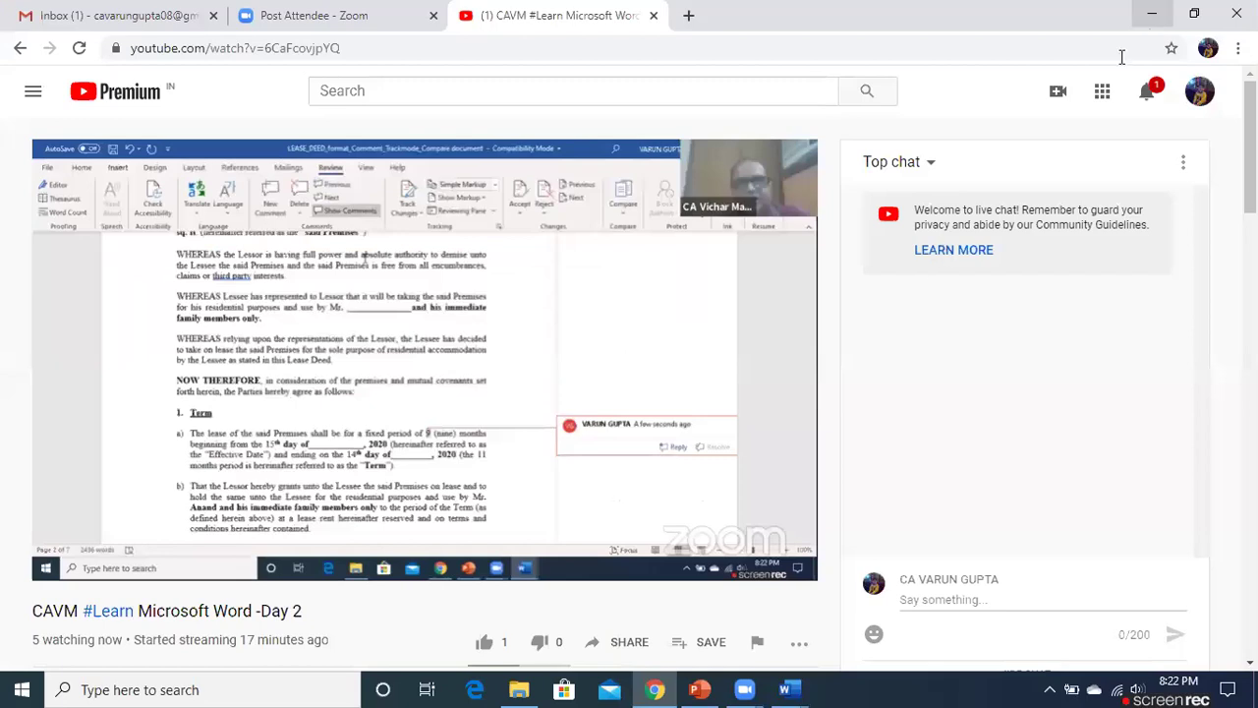
{"action": "left_click", "coordinate": [1158, 18]}
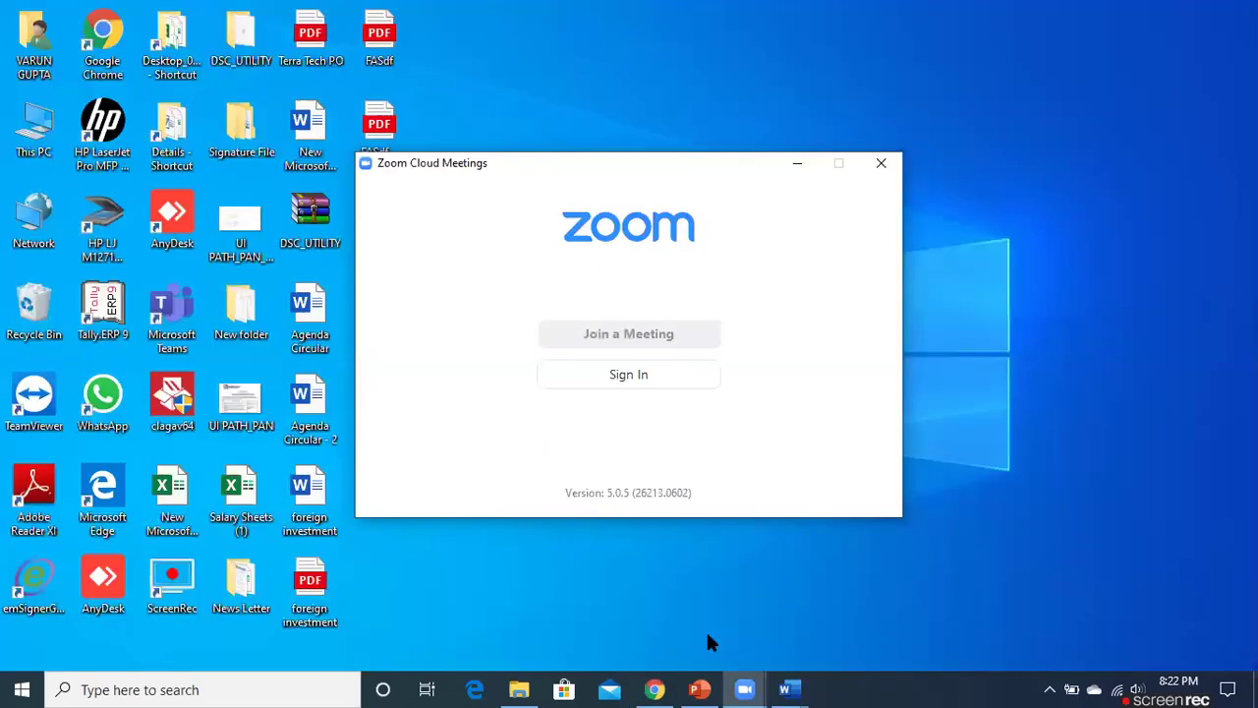
{"action": "left_click", "coordinate": [700, 689]}
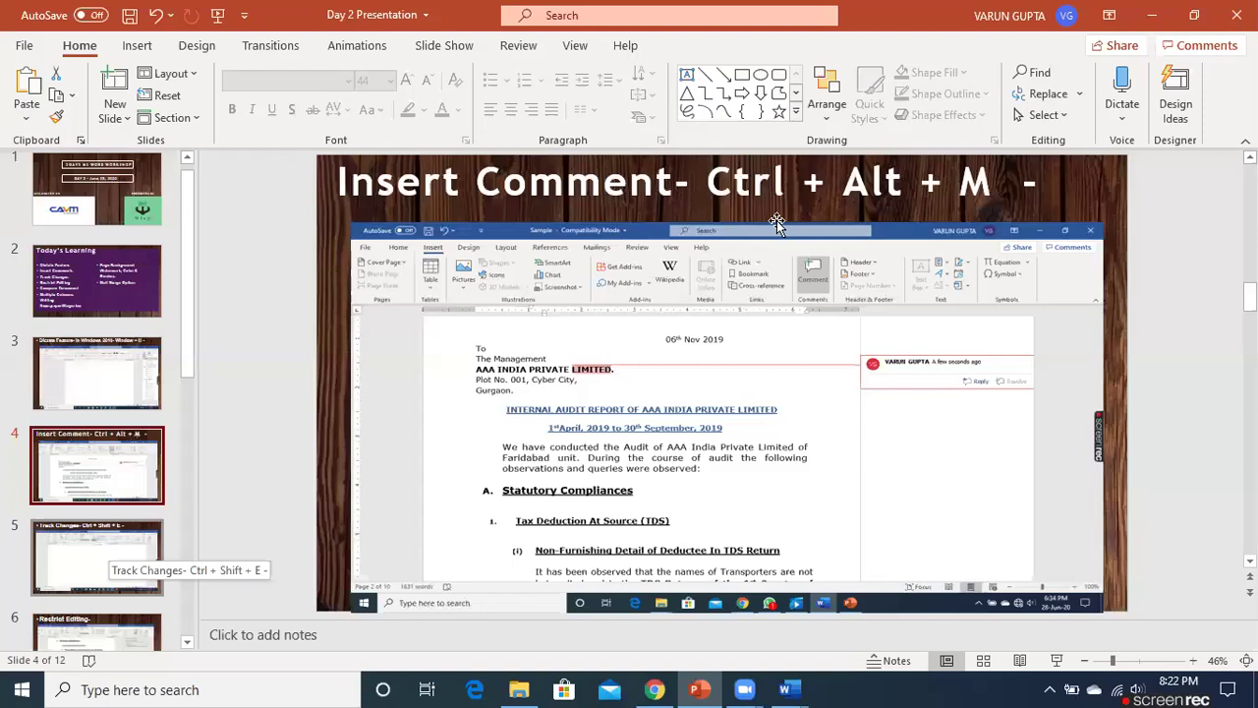
Show slide 5, 'Track Changes- Ctrl + Shift + E -', in the Day 2 Presentation.
{"action": "left_click", "coordinate": [103, 548]}
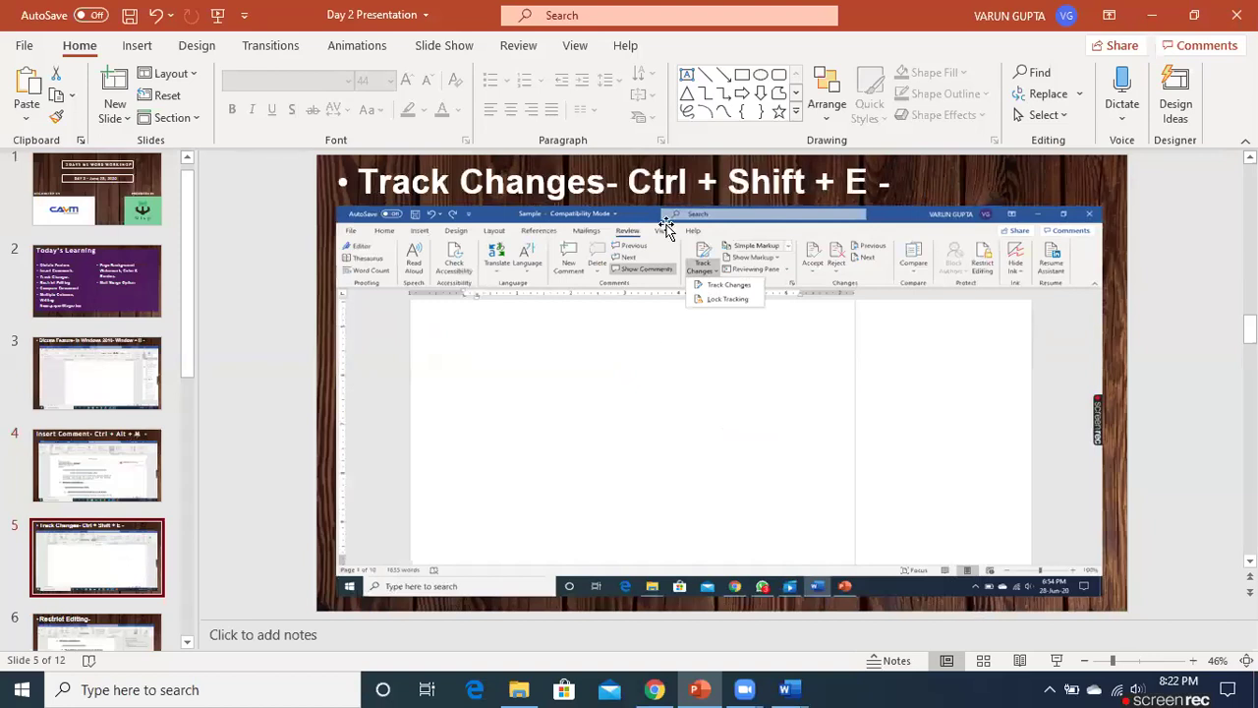
Bring the lease deed back and delete the empty comment on the '9'.
{"action": "mouse_move", "coordinate": [784, 689]}
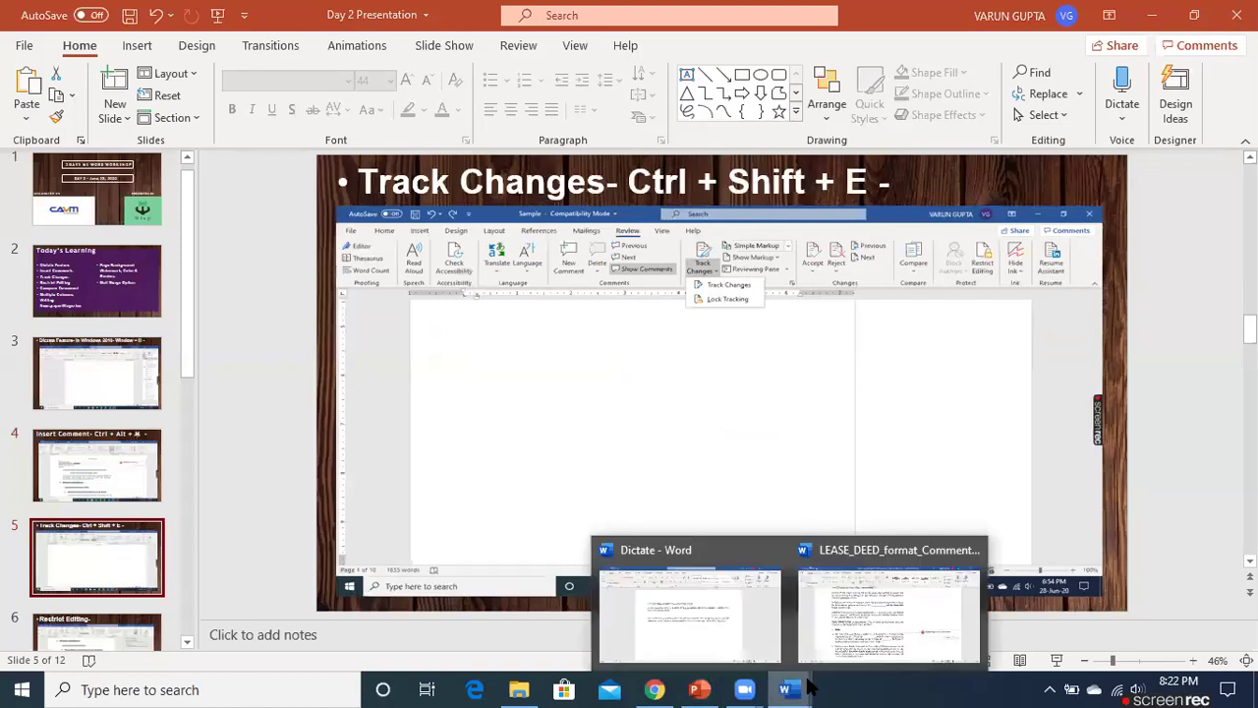
{"action": "left_click", "coordinate": [866, 636]}
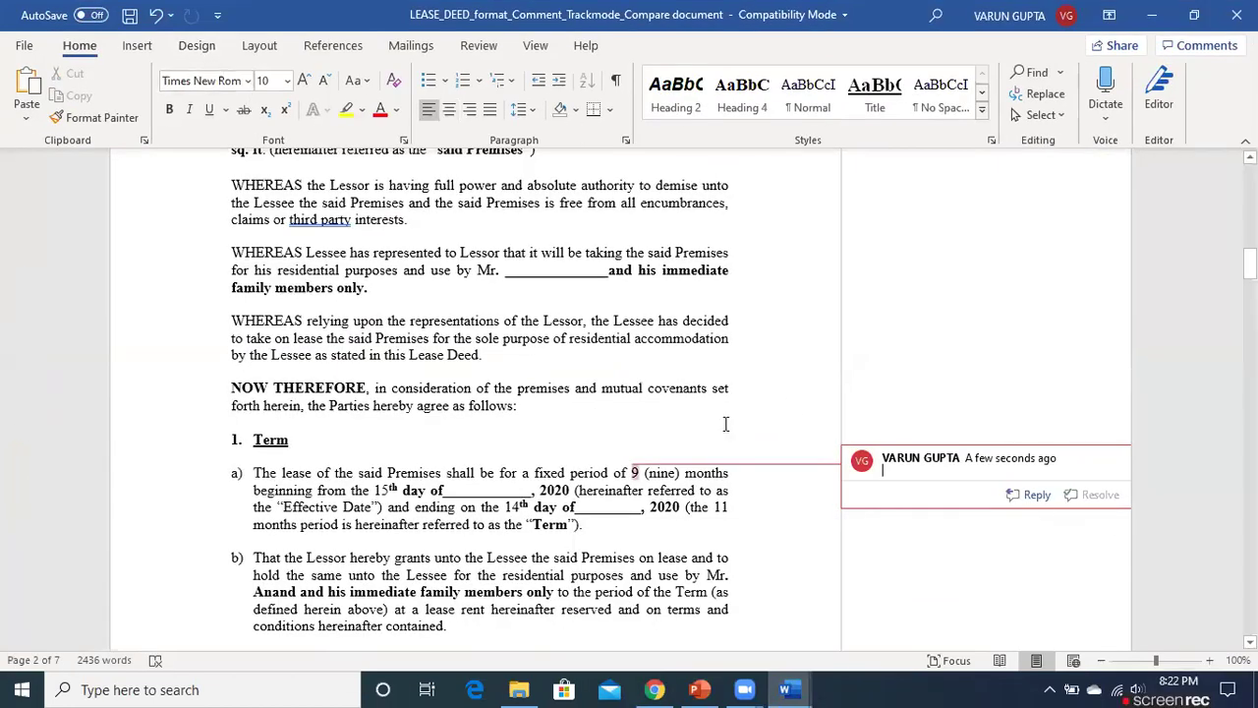
{"action": "right_click", "coordinate": [922, 456]}
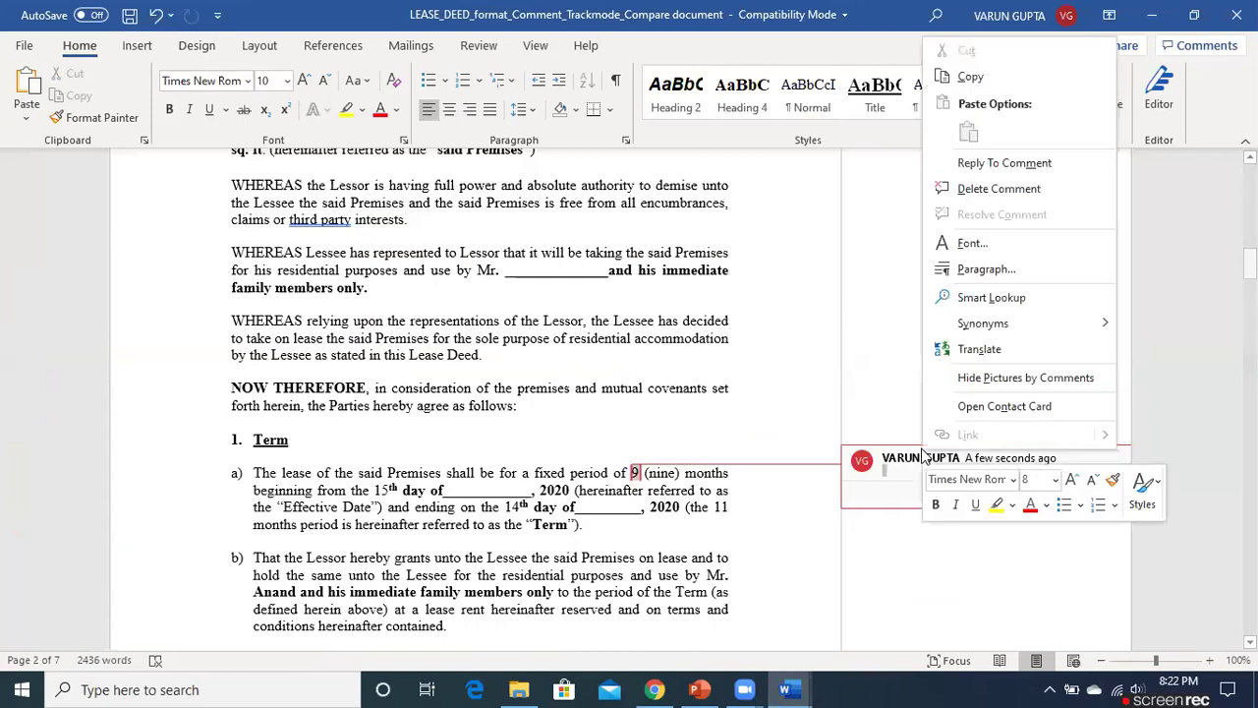
{"action": "left_click", "coordinate": [975, 190]}
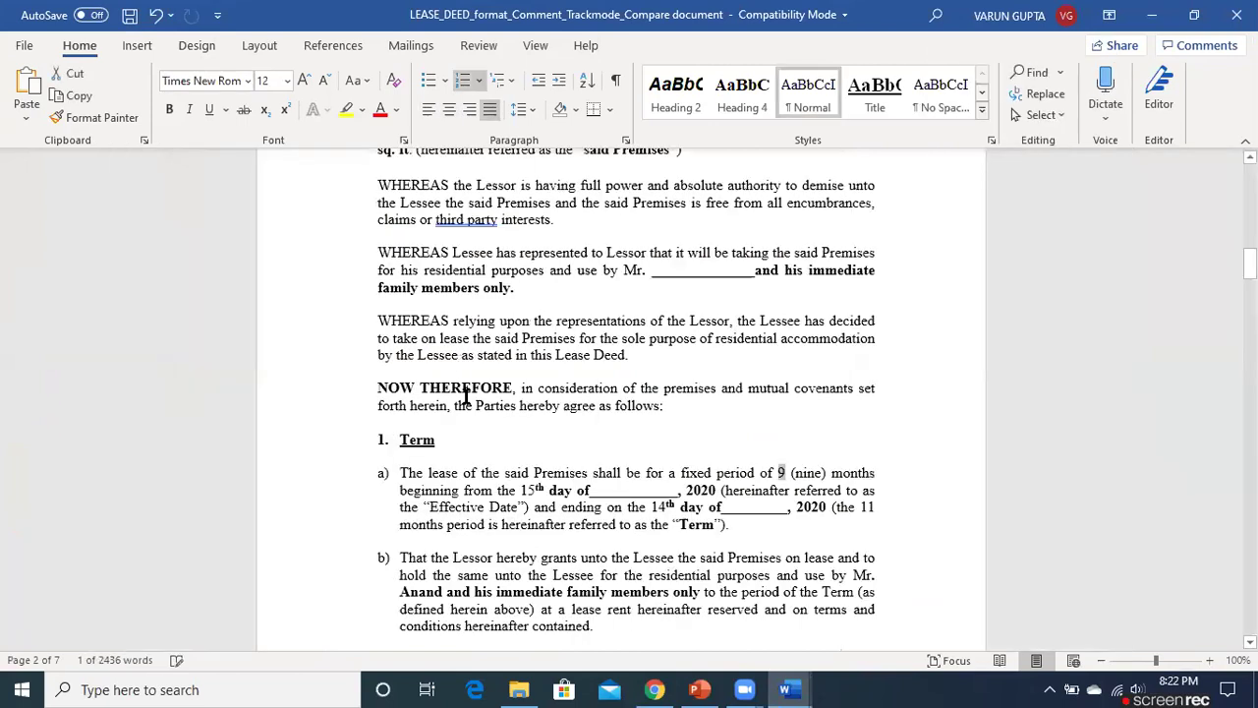
{"action": "left_click", "coordinate": [681, 458]}
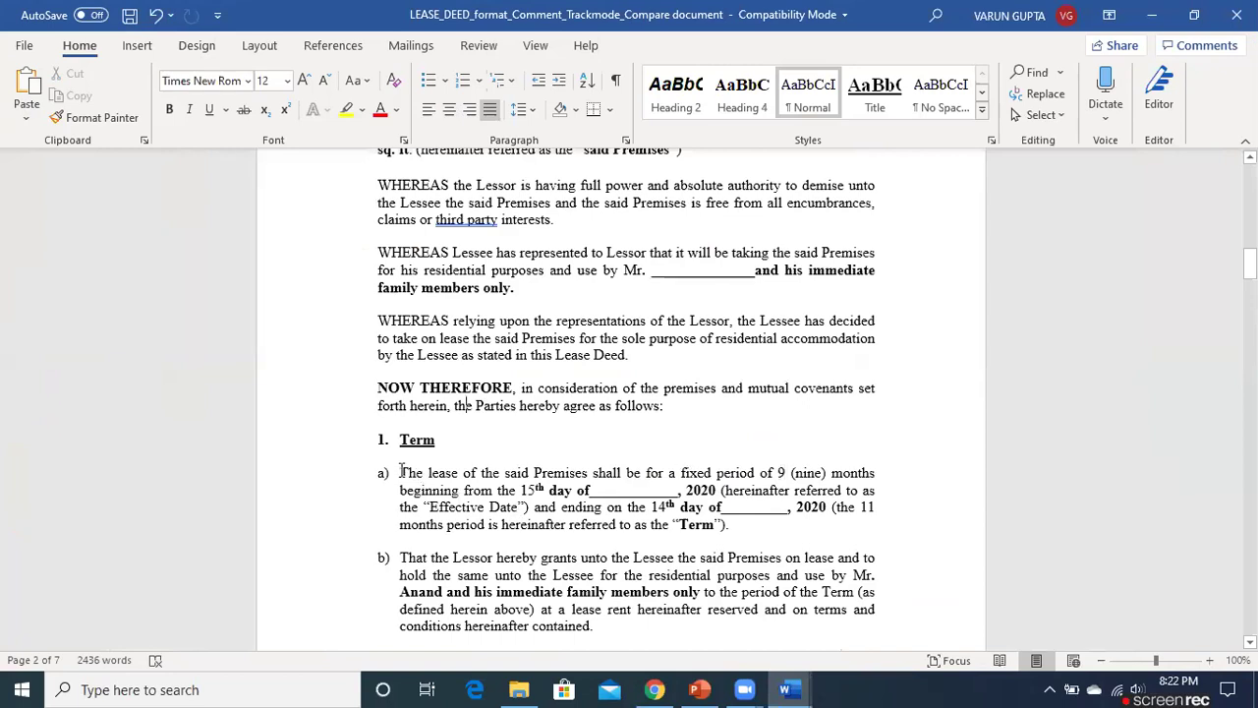
Select the whole document and switch on Track Changes.
{"action": "left_click_drag", "start_coordinate": [401, 472], "coordinate": [733, 537]}
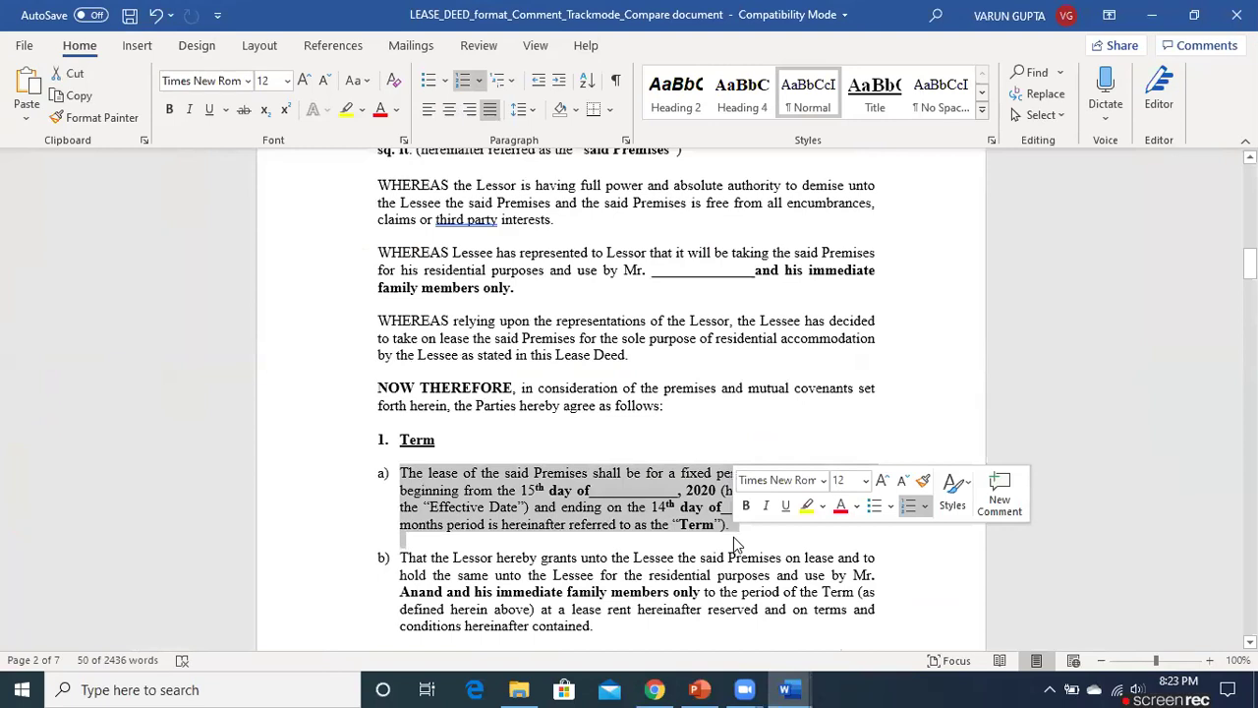
{"action": "key", "text": "ctrl+a"}
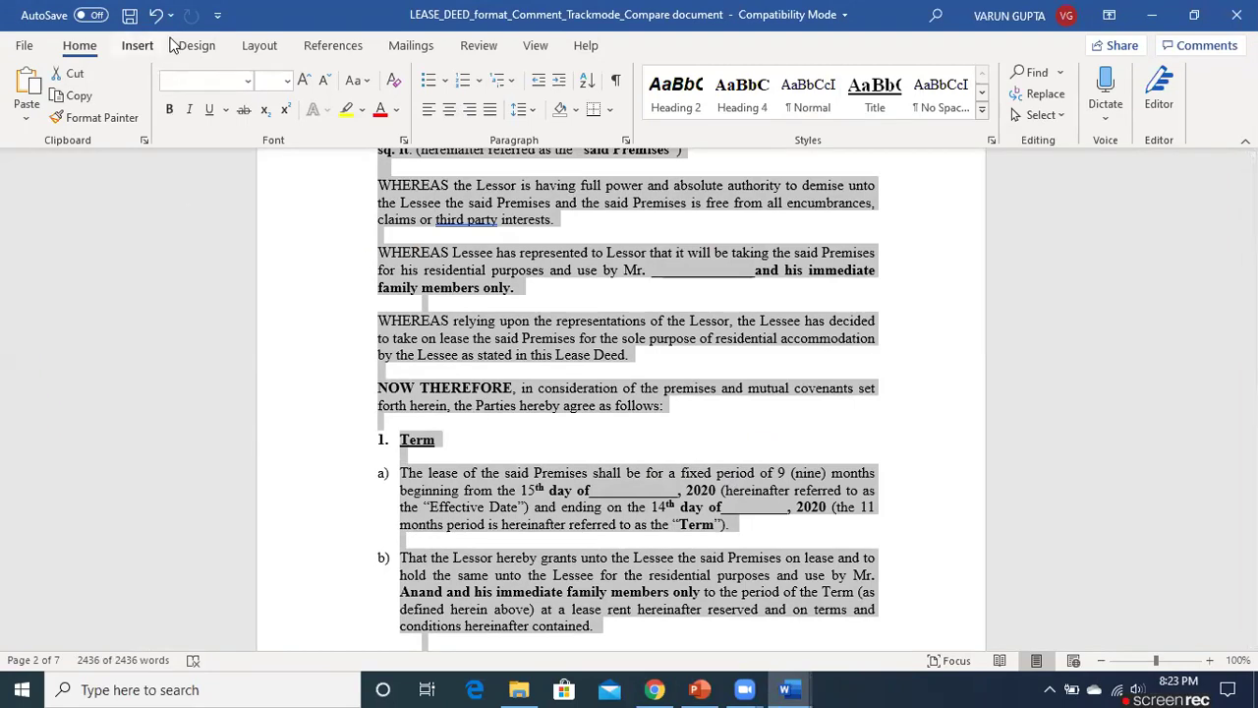
{"action": "left_click", "coordinate": [479, 45]}
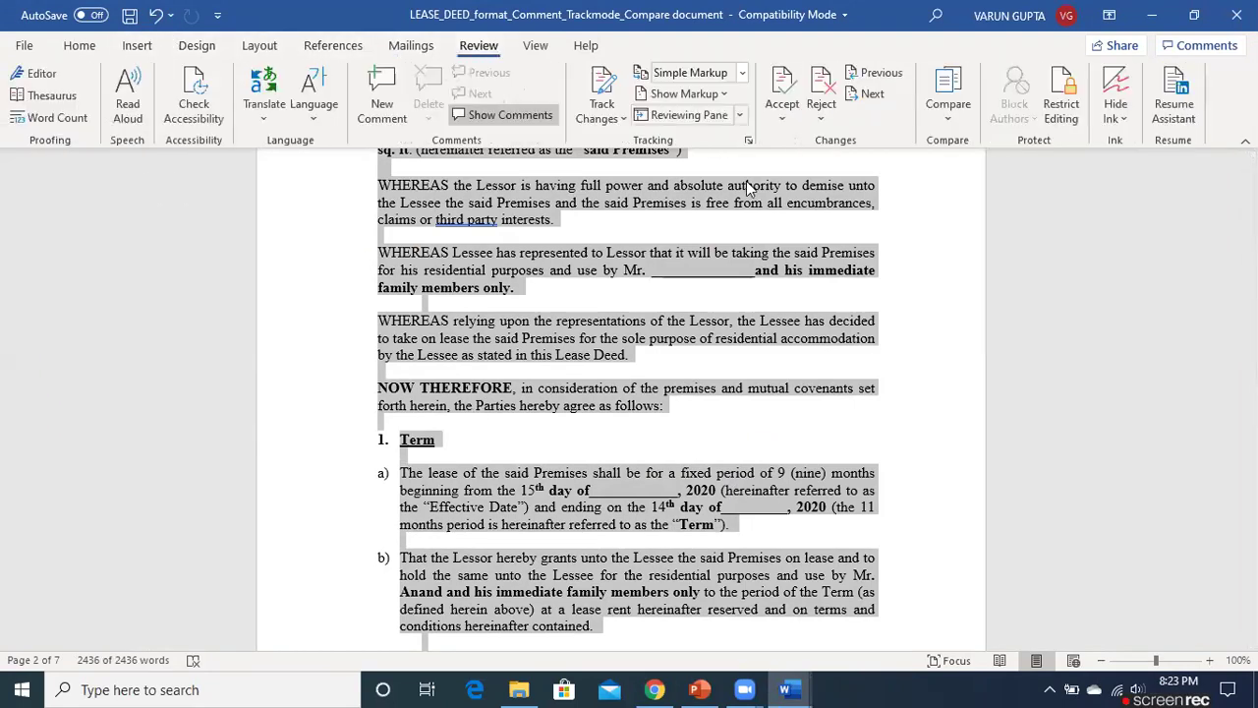
{"action": "left_click", "coordinate": [619, 118]}
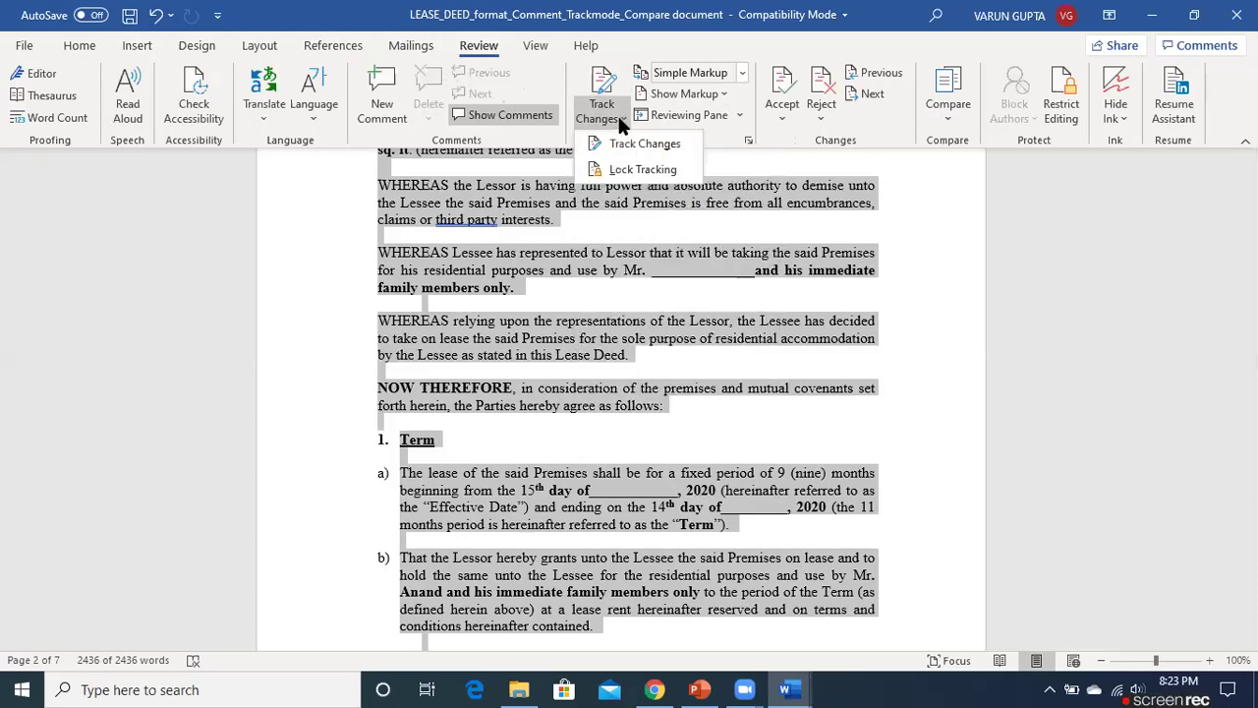
{"action": "left_click", "coordinate": [638, 148]}
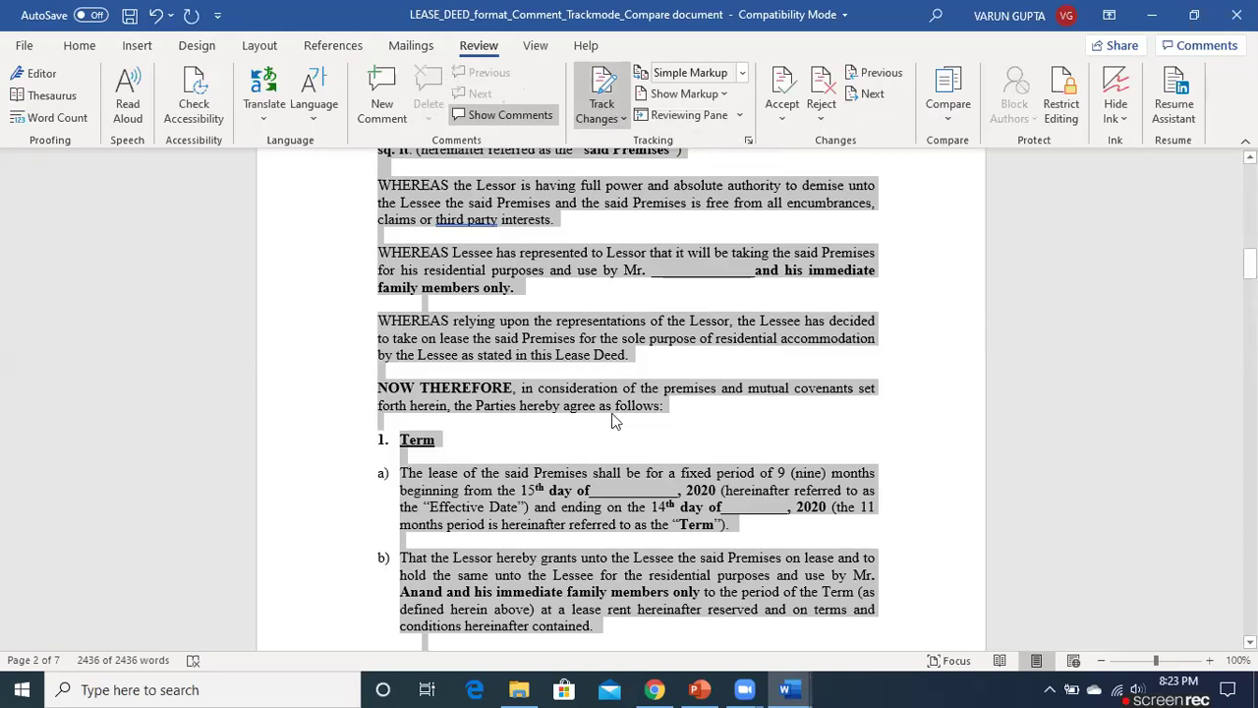
{"action": "left_click", "coordinate": [493, 205]}
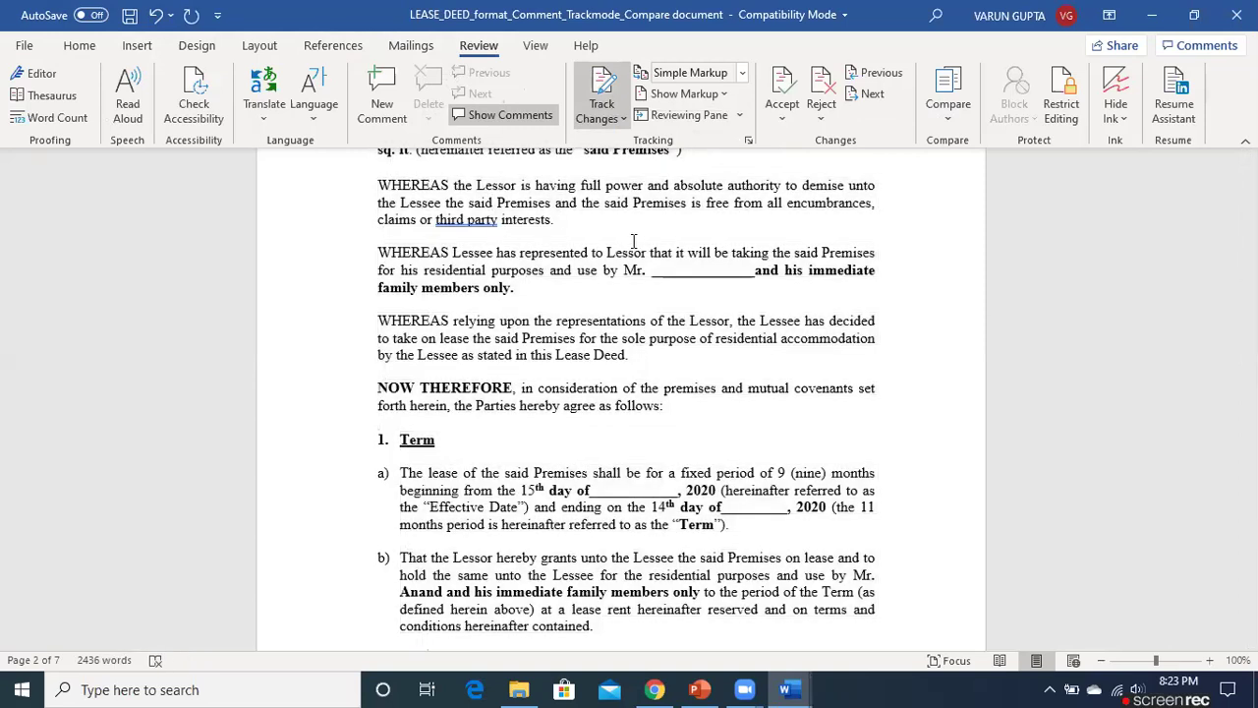
Insert 'gartawtrawt4wa' after 'said', delete 'Premises', and add 'for five year' as tracked edits.
{"action": "type", "text": "gartawtrawt4wa"}
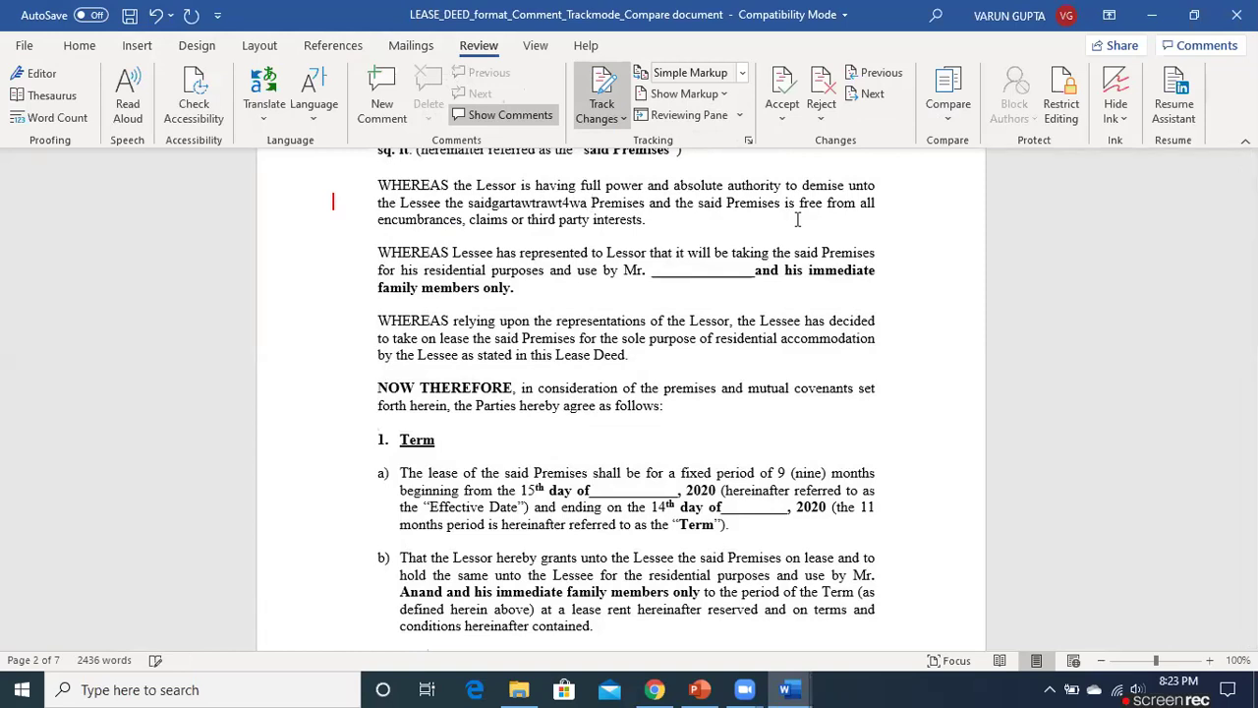
{"action": "key", "text": "ctrl+shift+Right"}
{"action": "key", "text": "Delete"}
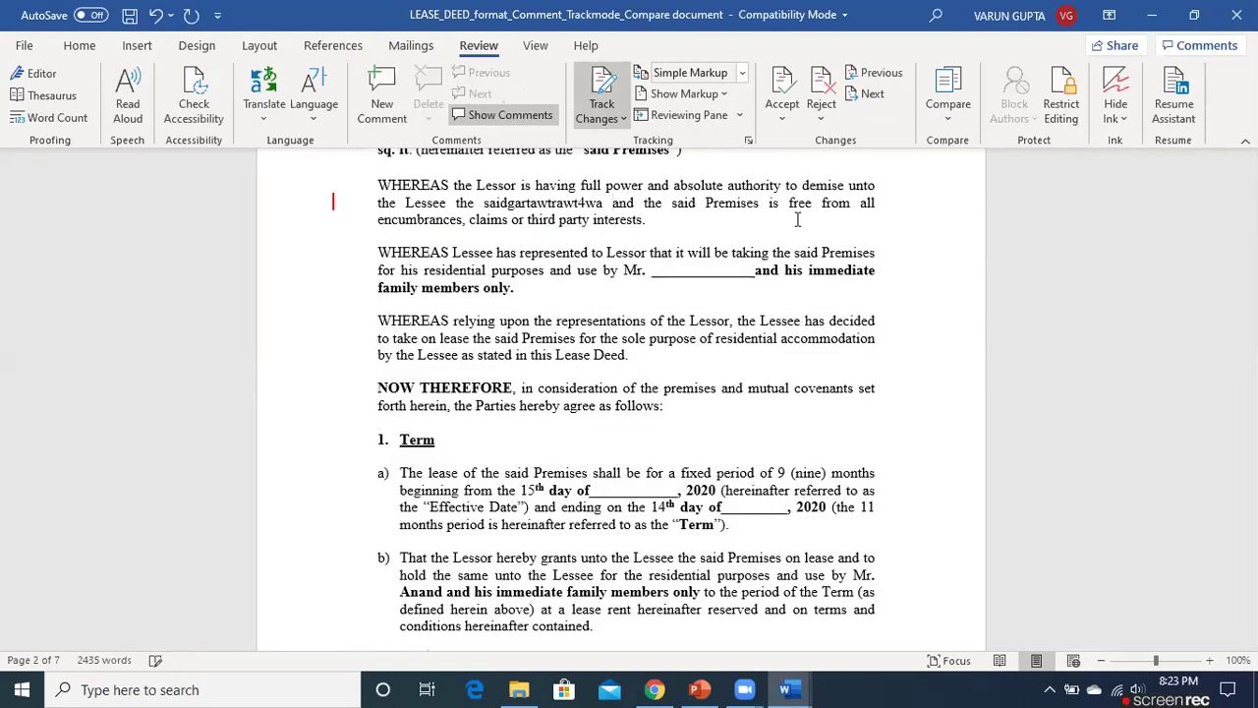
{"action": "key", "text": "Down"}
{"action": "key", "text": "ctrl+Left"}
{"action": "key", "text": "shift+Right"}
{"action": "key", "text": "shift+Right"}
{"action": "key", "text": "shift+Right"}
{"action": "key", "text": "shift+Right"}
{"action": "key", "text": "shift+Right"}
{"action": "key", "text": "shift+Right"}
{"action": "key", "text": "shift+Right"}
{"action": "key", "text": "shift+Right"}
{"action": "key", "text": "shift+Right"}
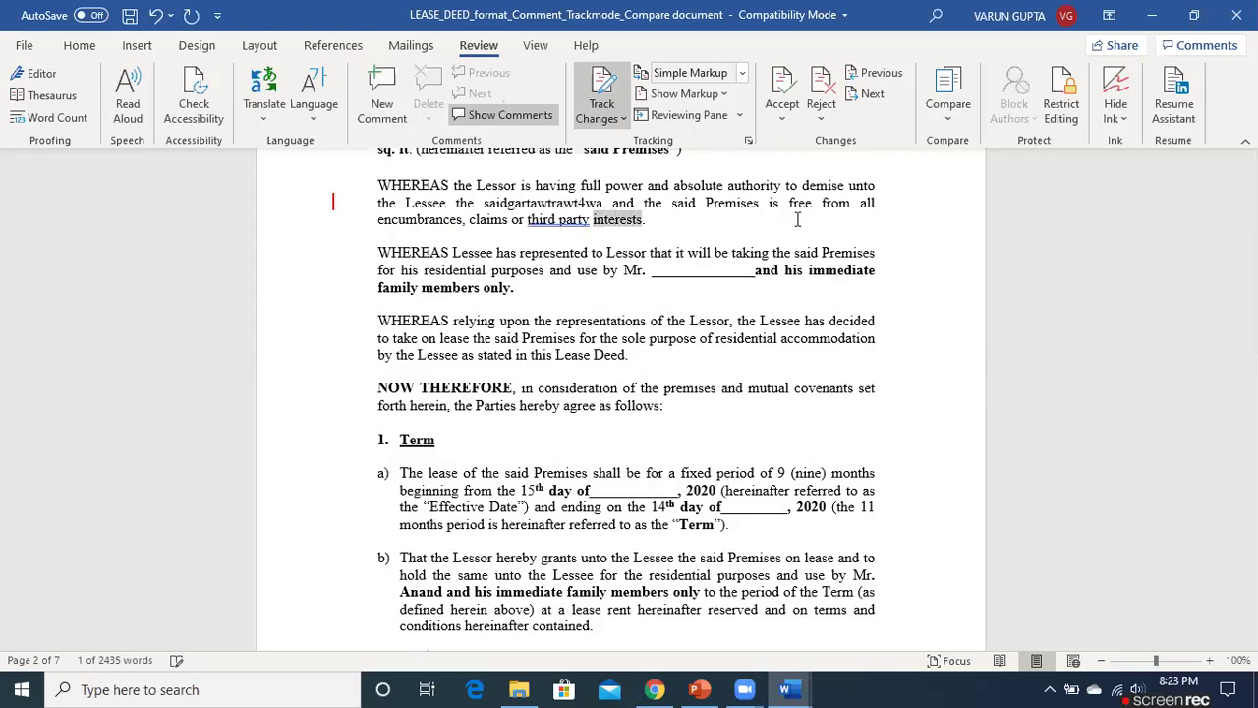
{"action": "key", "text": "Right"}
{"action": "type", "text": "for five year"}
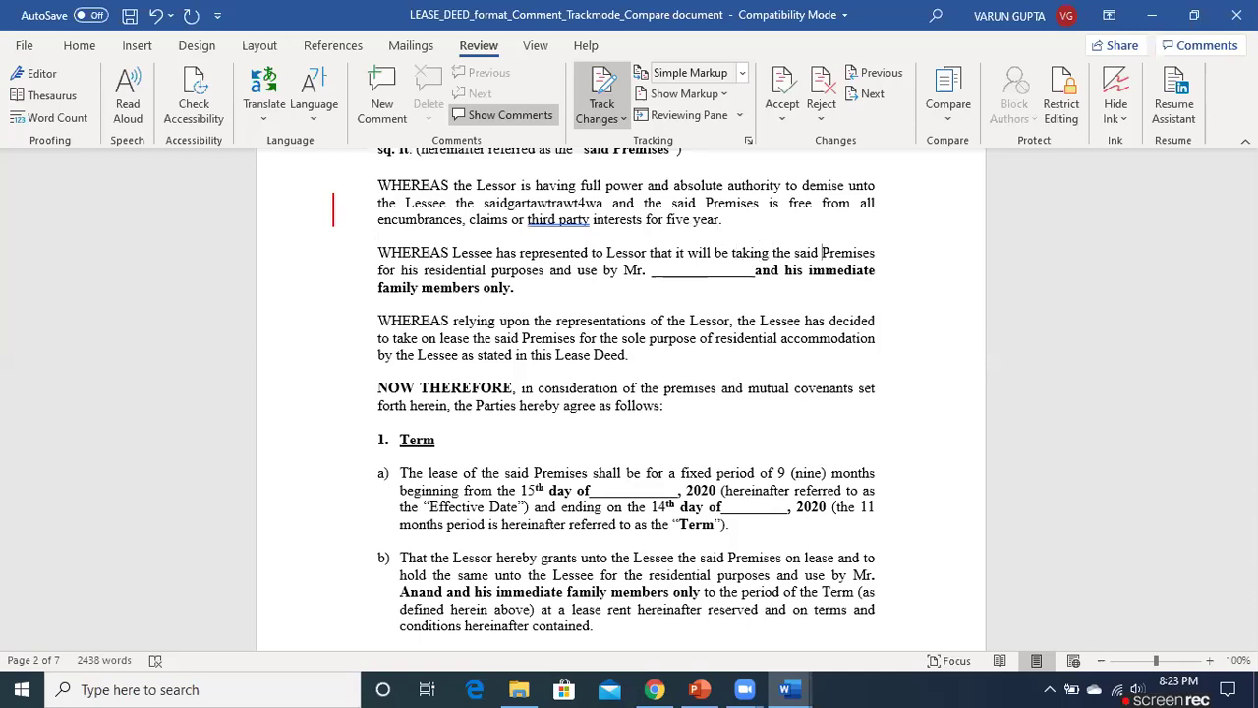
Change 'Premises' to lowercase 'premises' and replace 'his' with 'for his'.
{"action": "key", "text": "shift+Right"}
{"action": "key", "text": "Delete"}
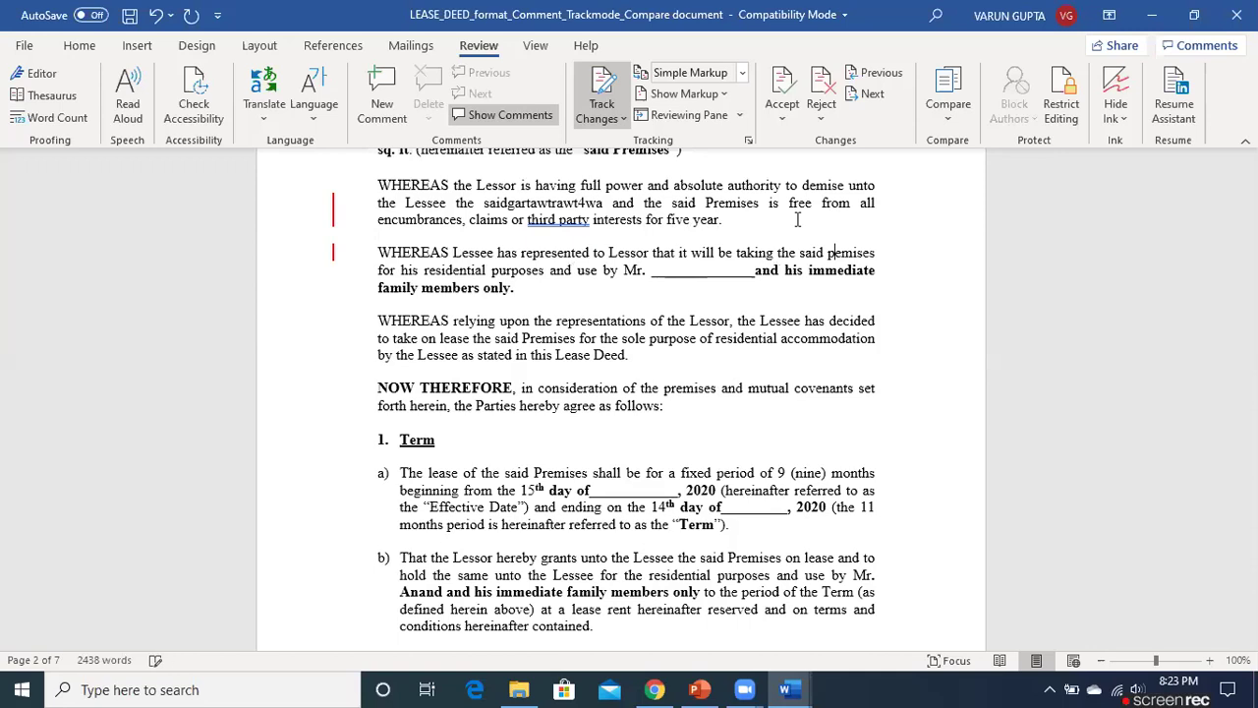
{"action": "type", "text": "p"}
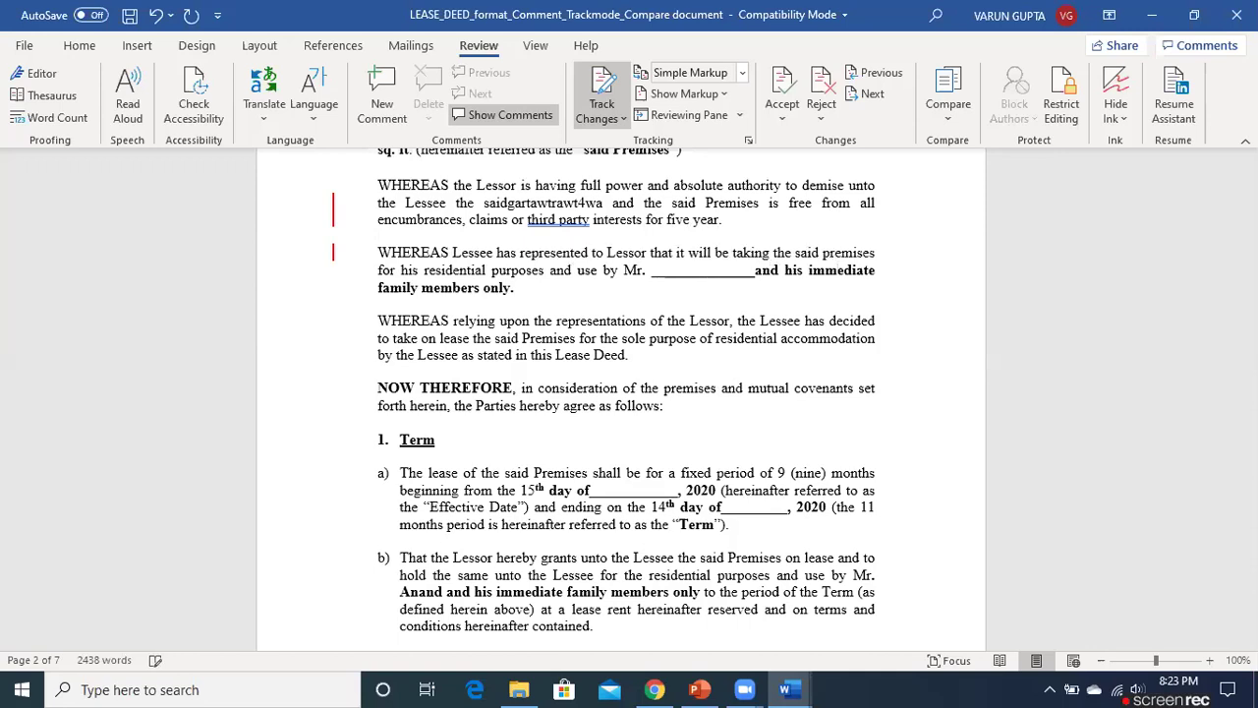
{"action": "left_click", "coordinate": [804, 269]}
{"action": "key", "text": "shift+Right"}
{"action": "key", "text": "shift+Right"}
{"action": "key", "text": "shift+Right"}
{"action": "type", "text": "for"}
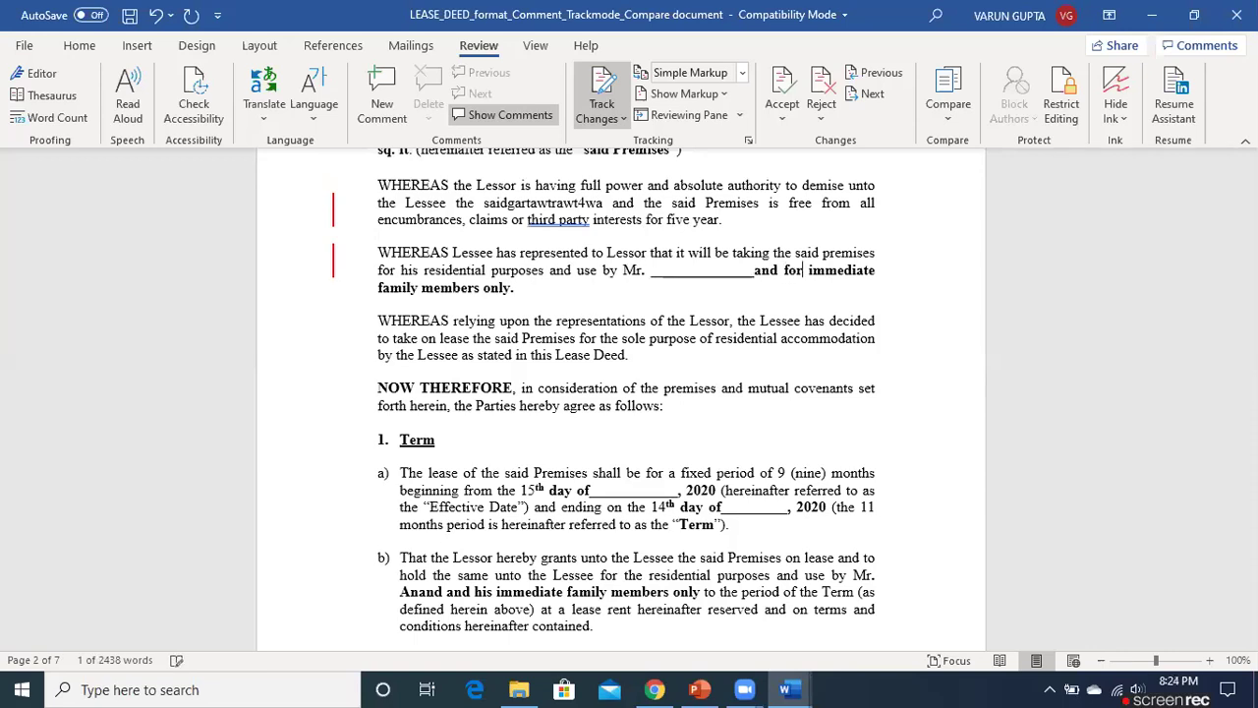
{"action": "type", "text": " his"}
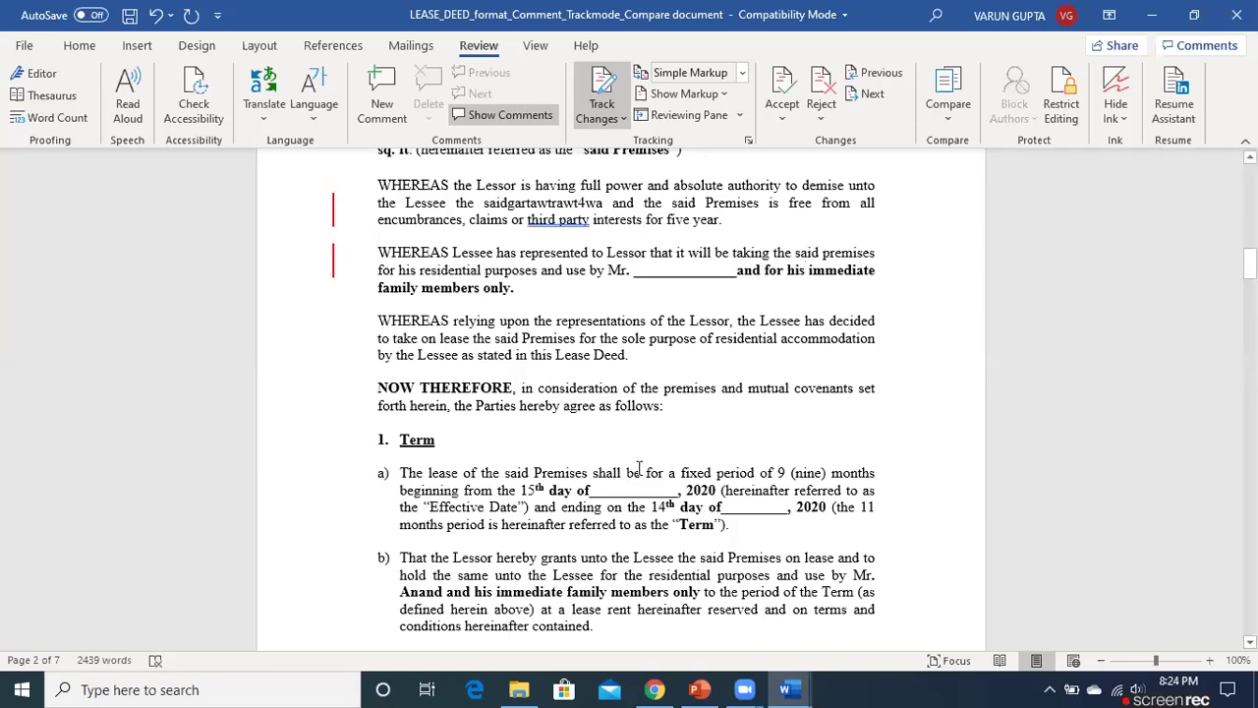
Replace the blank after '15th day of' with '28th Jun'.
{"action": "left_click_drag", "start_coordinate": [591, 490], "coordinate": [679, 490]}
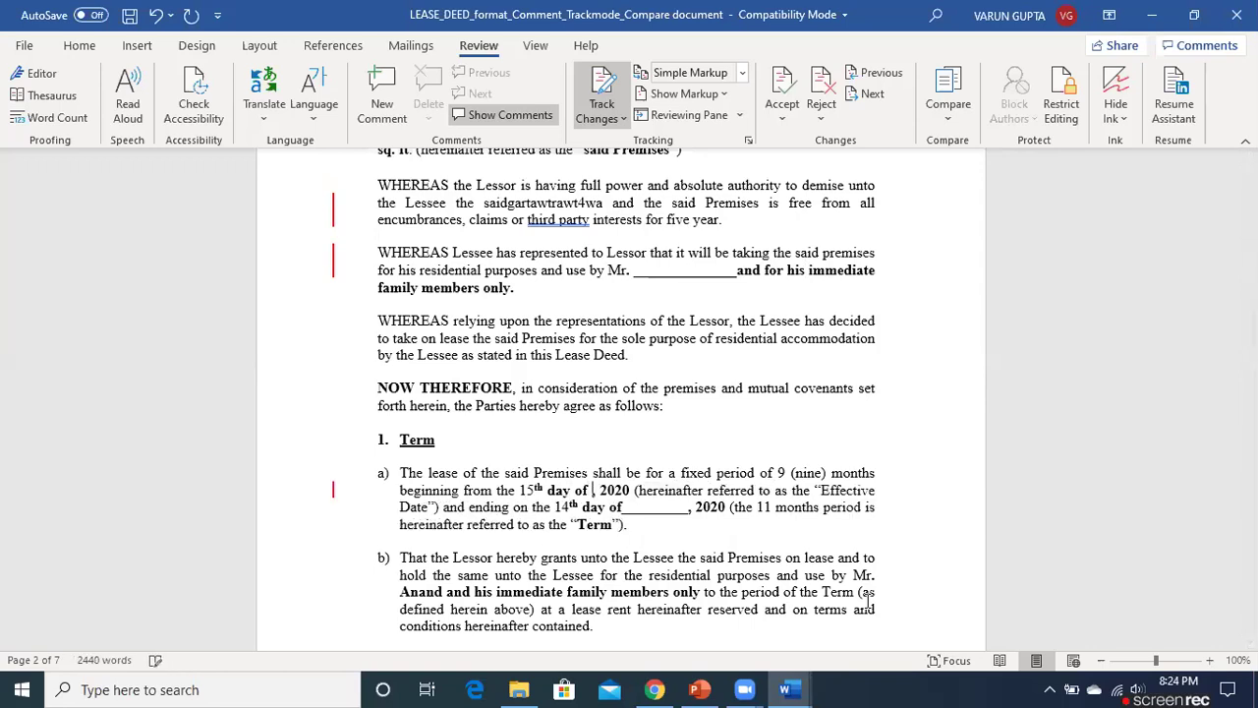
{"action": "type", "text": "28th "}
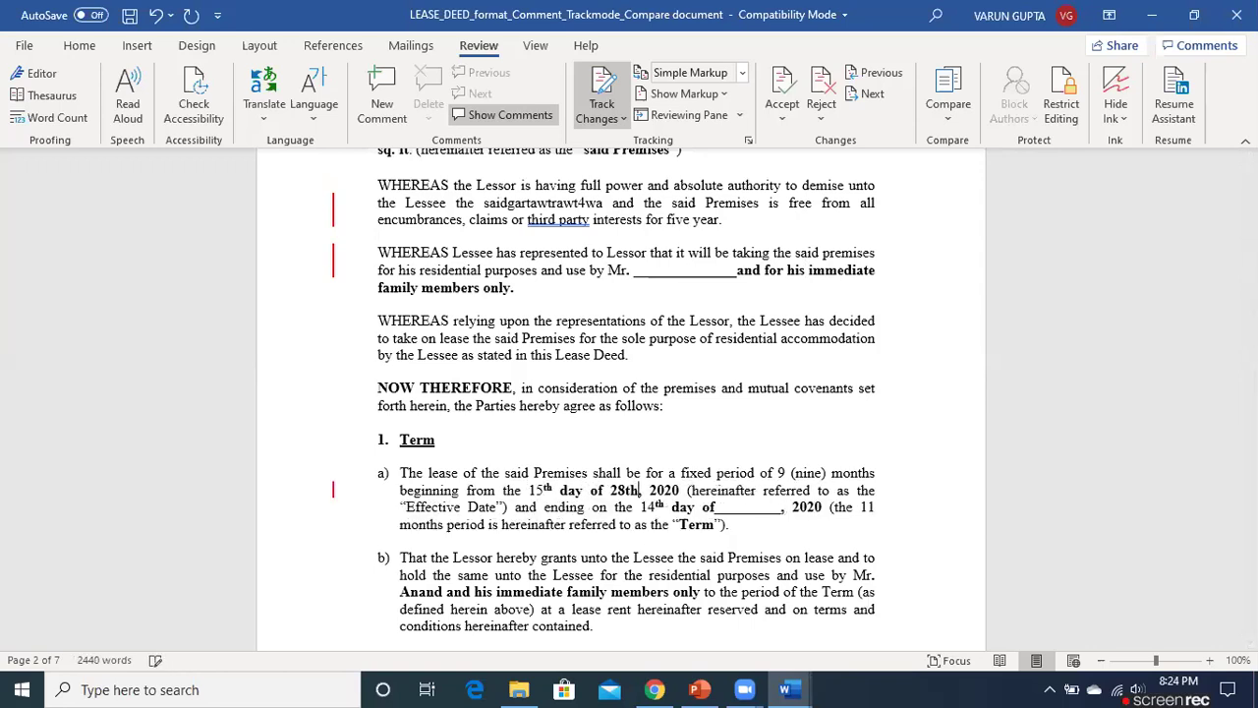
{"action": "type", "text": "Jun"}
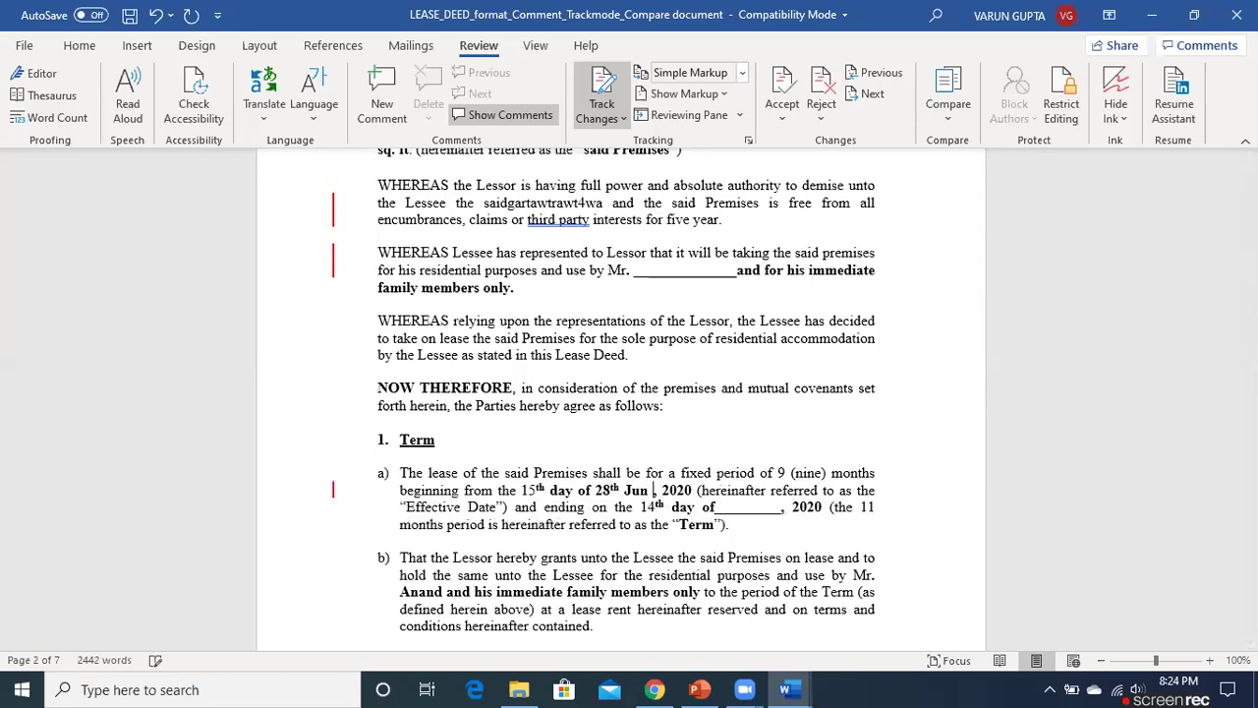
{"action": "left_click", "coordinate": [685, 473]}
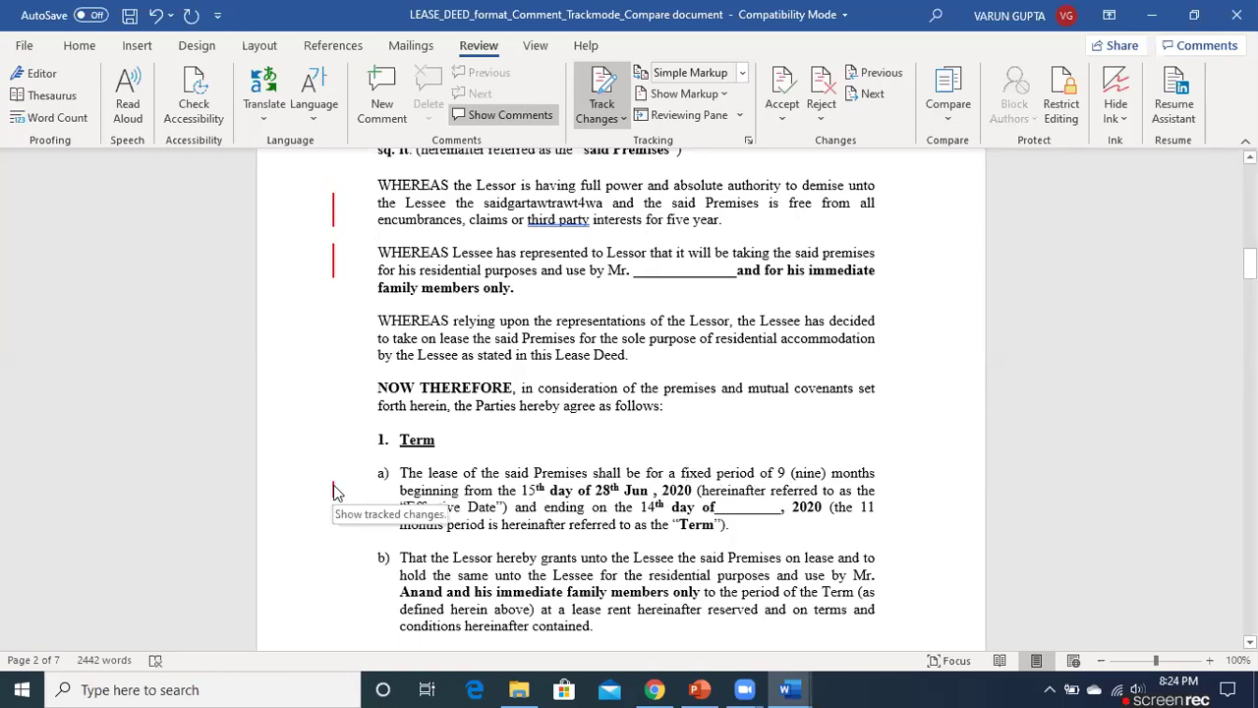
Switch the markup view from Simple Markup to All Markup to reveal every tracked change.
{"action": "left_click", "coordinate": [829, 115]}
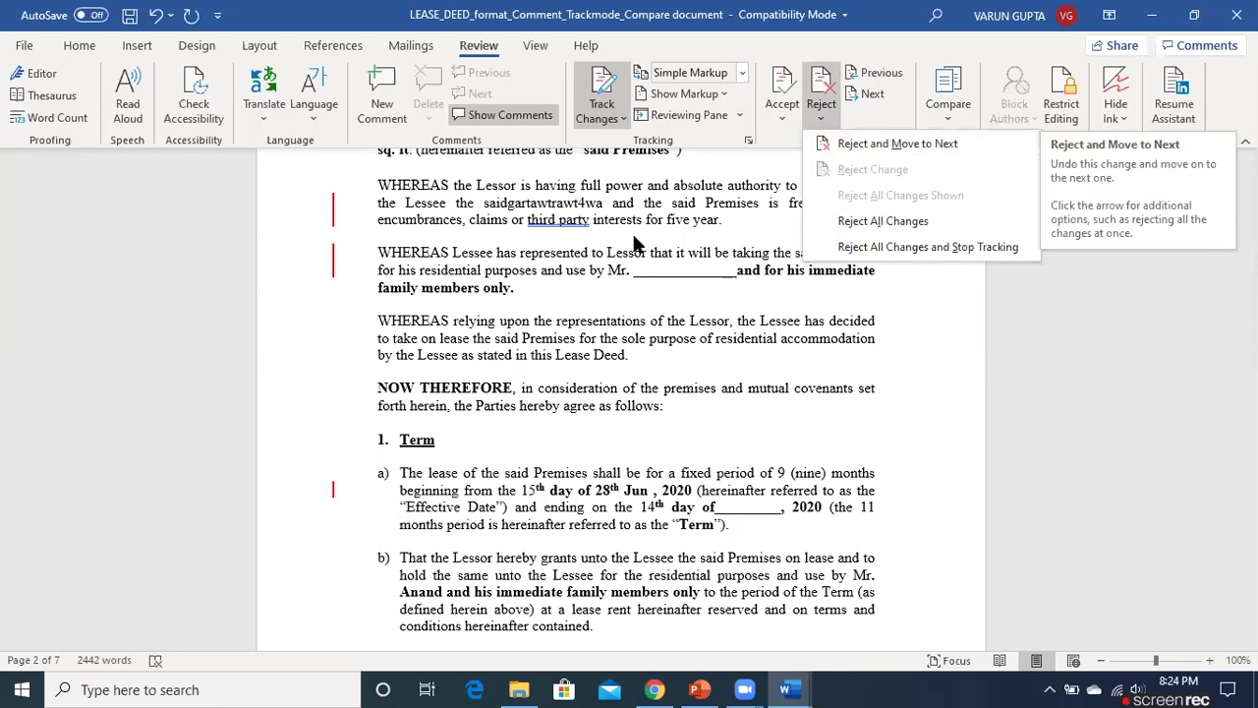
{"action": "left_click", "coordinate": [826, 113]}
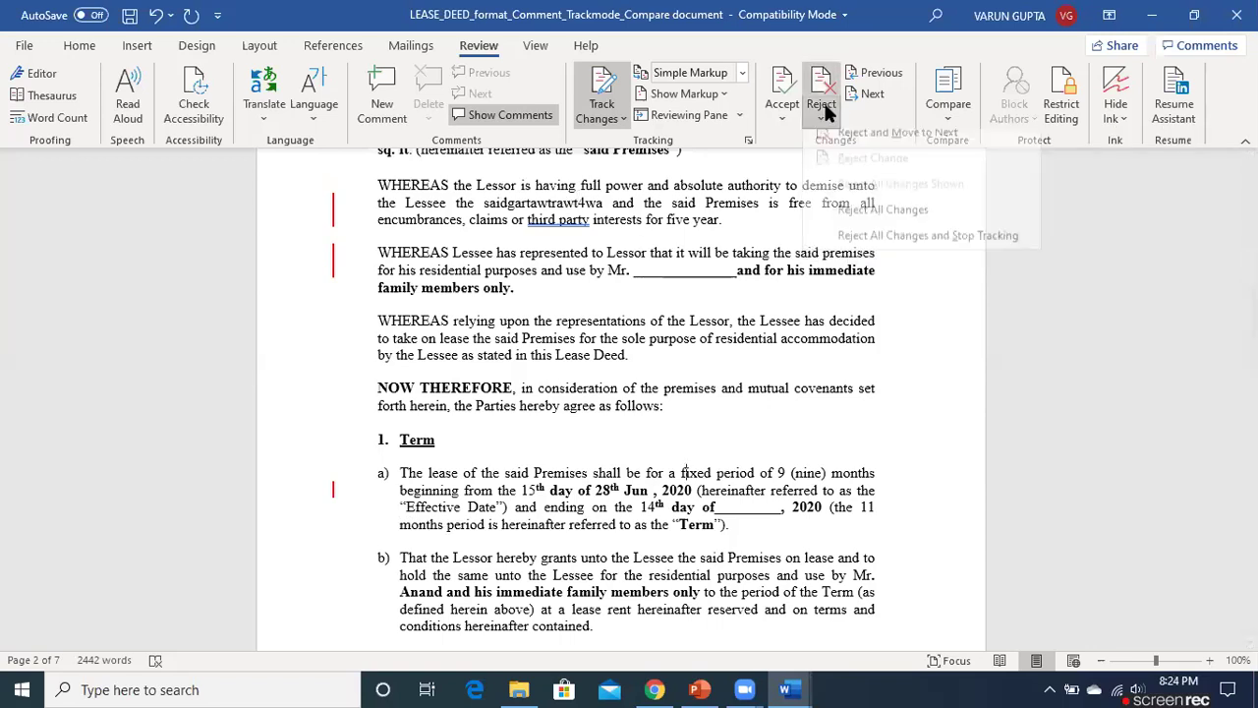
{"action": "left_click", "coordinate": [871, 135]}
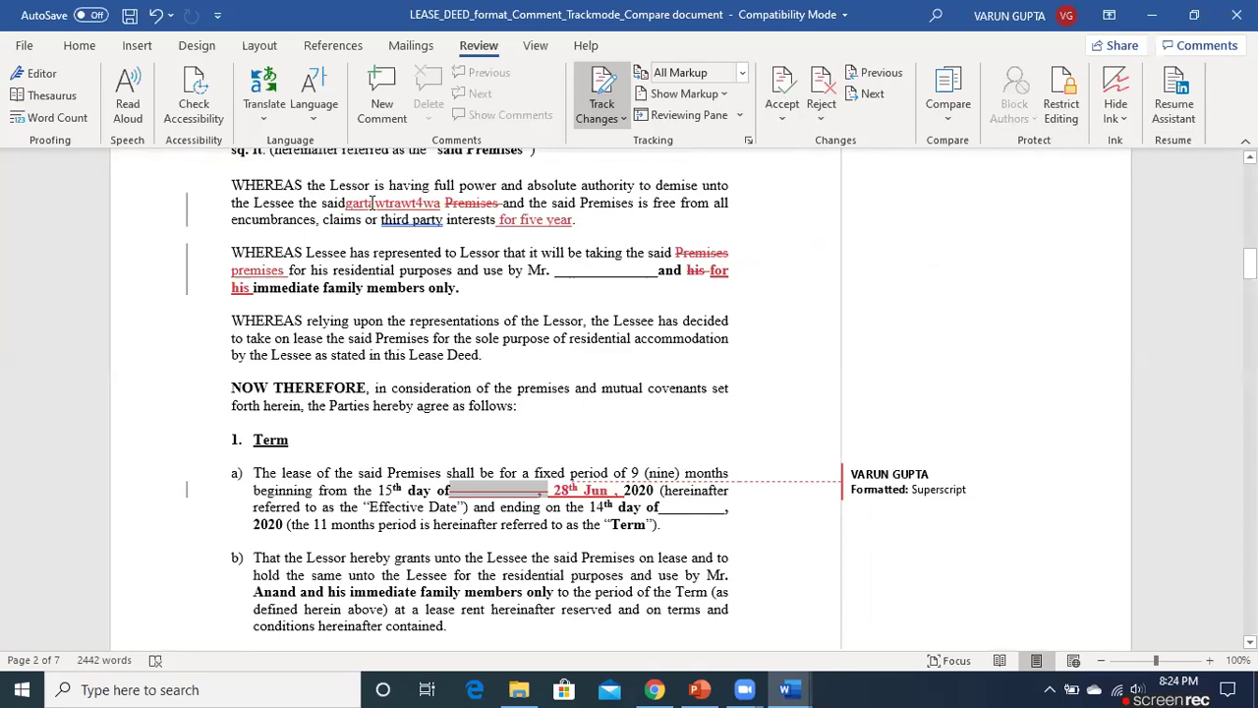
{"action": "mouse_move", "coordinate": [374, 204]}
{"action": "mouse_move", "coordinate": [464, 204]}
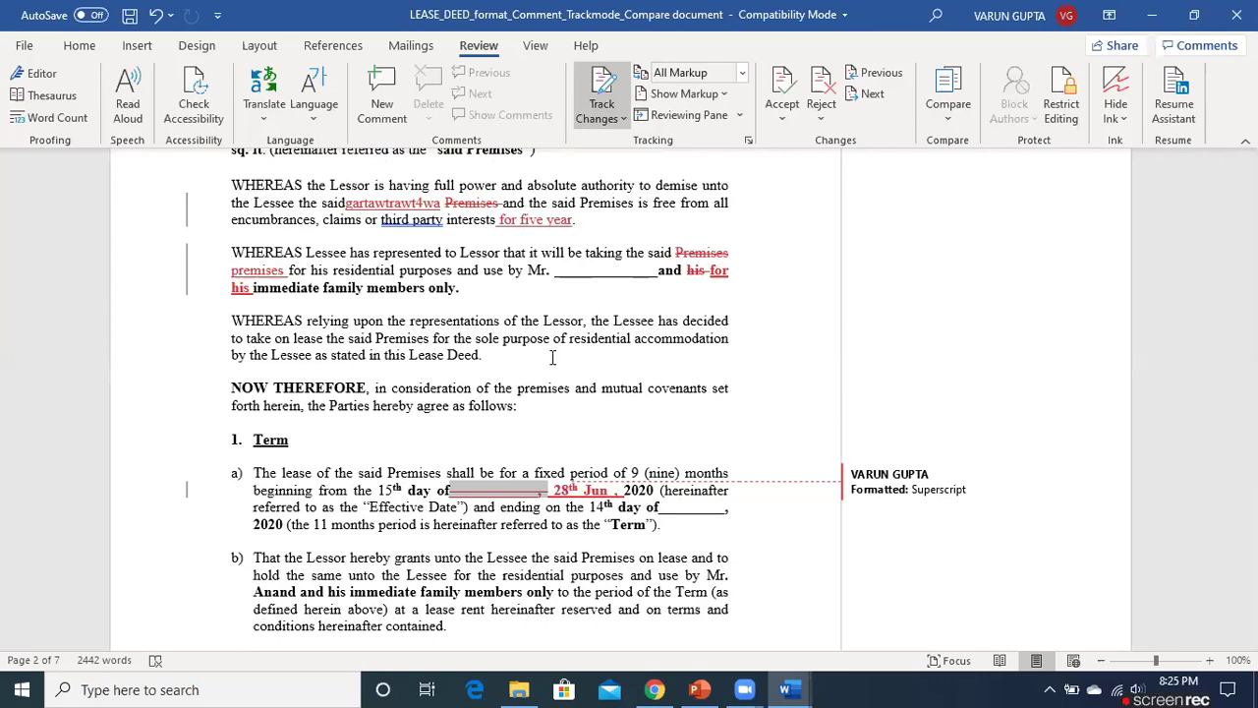
Accept the deleted blank and the 'Premises' deletion one at a time.
{"action": "left_click", "coordinate": [785, 104]}
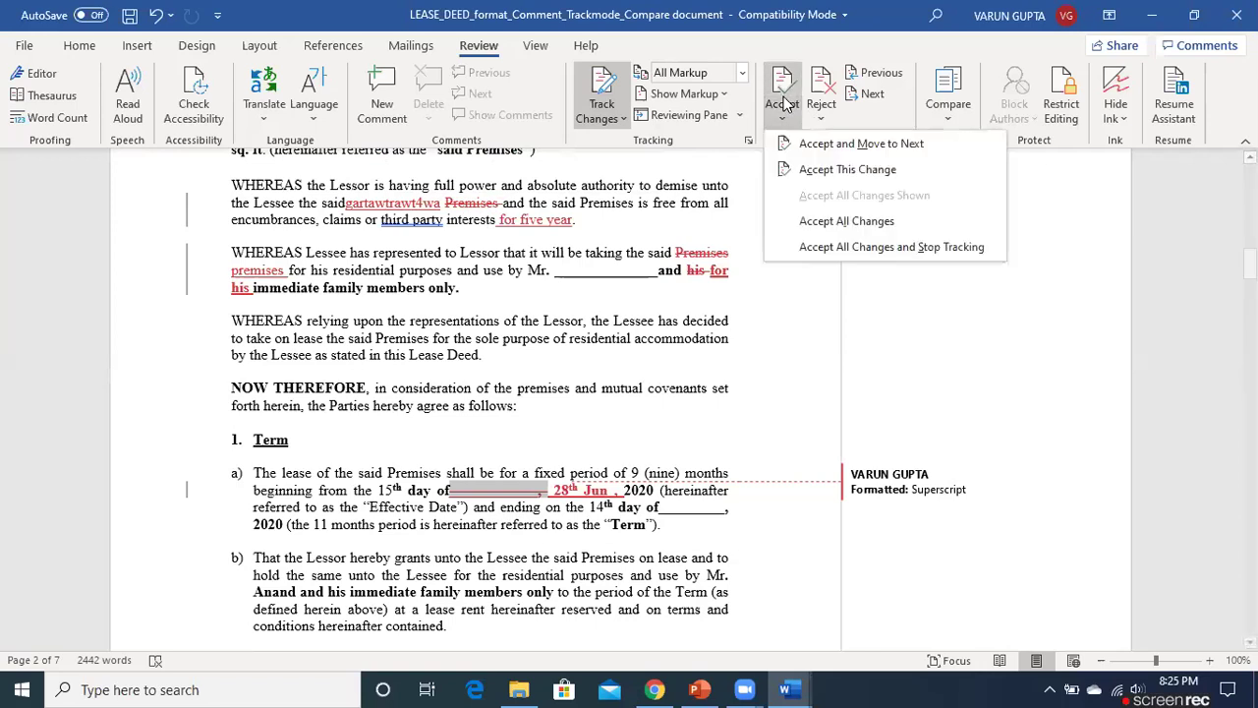
{"action": "left_click", "coordinate": [824, 145]}
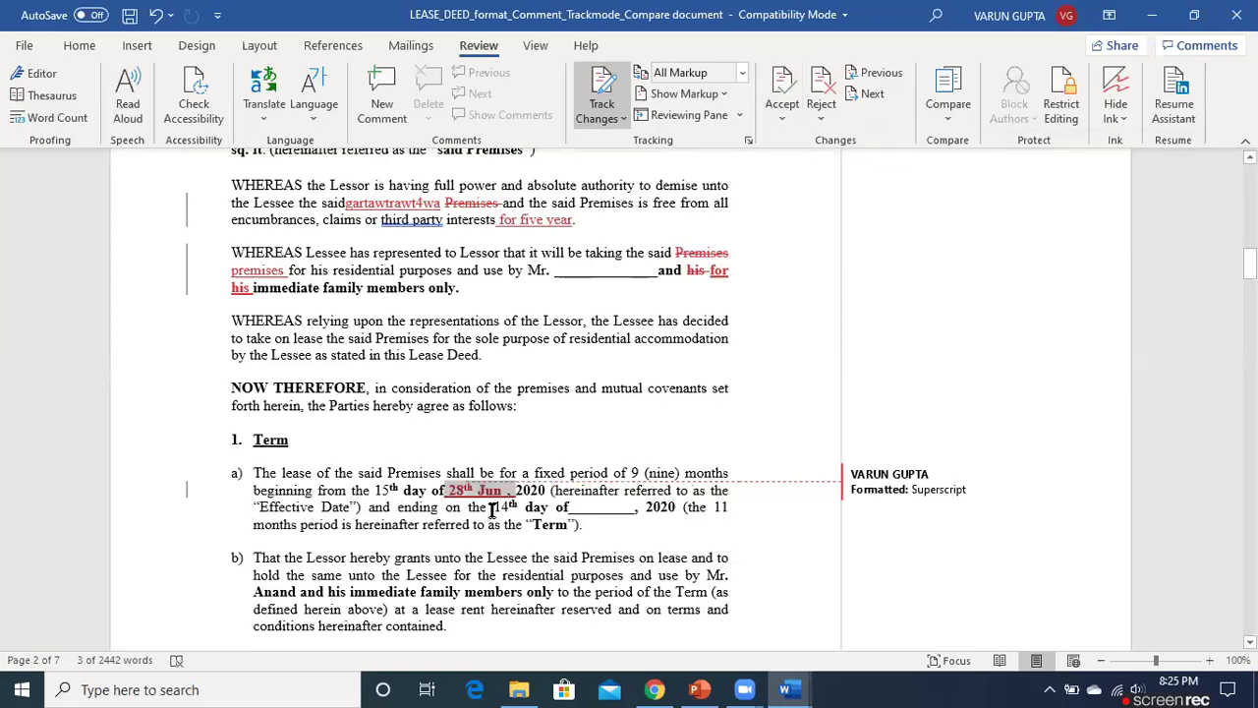
{"action": "left_click", "coordinate": [346, 205]}
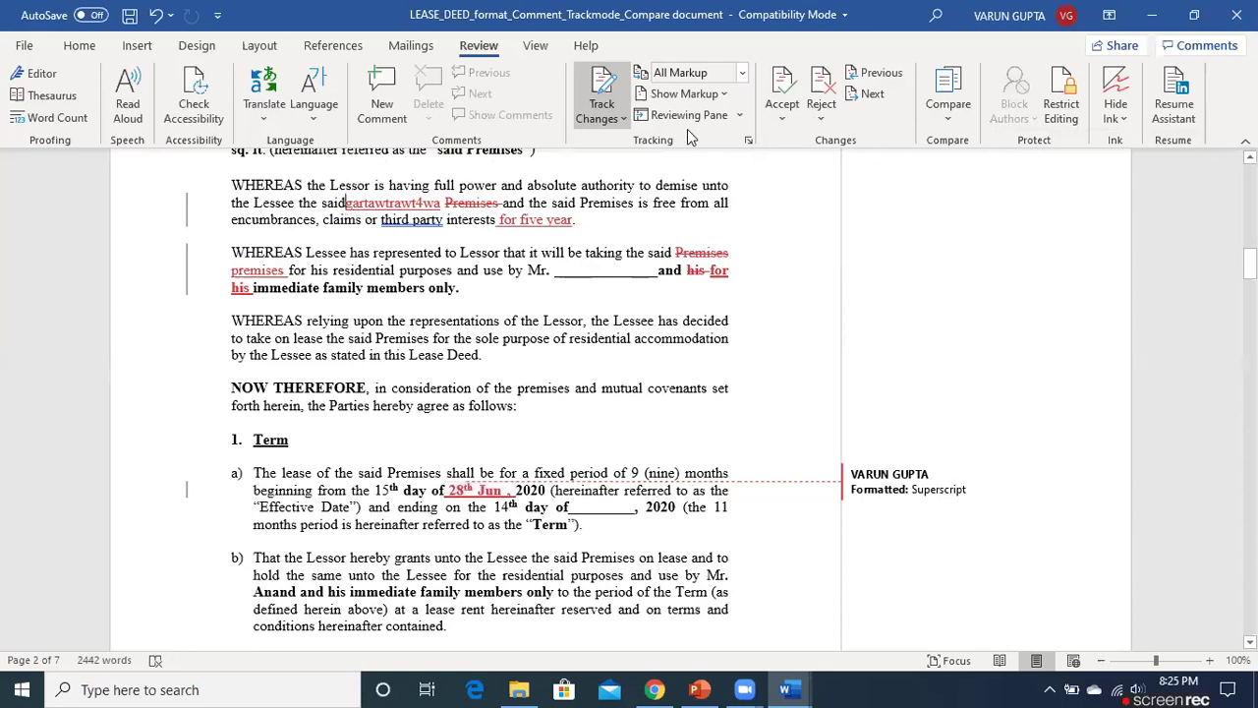
{"action": "left_click", "coordinate": [783, 116]}
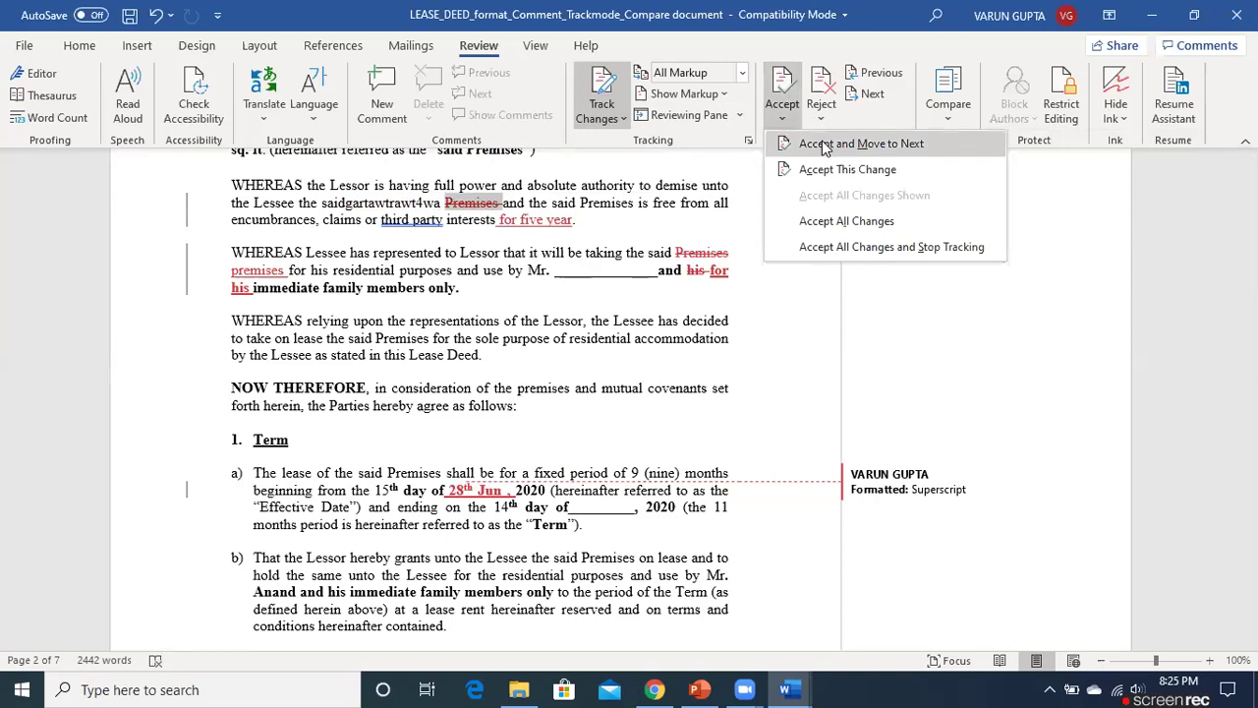
{"action": "left_click", "coordinate": [821, 144]}
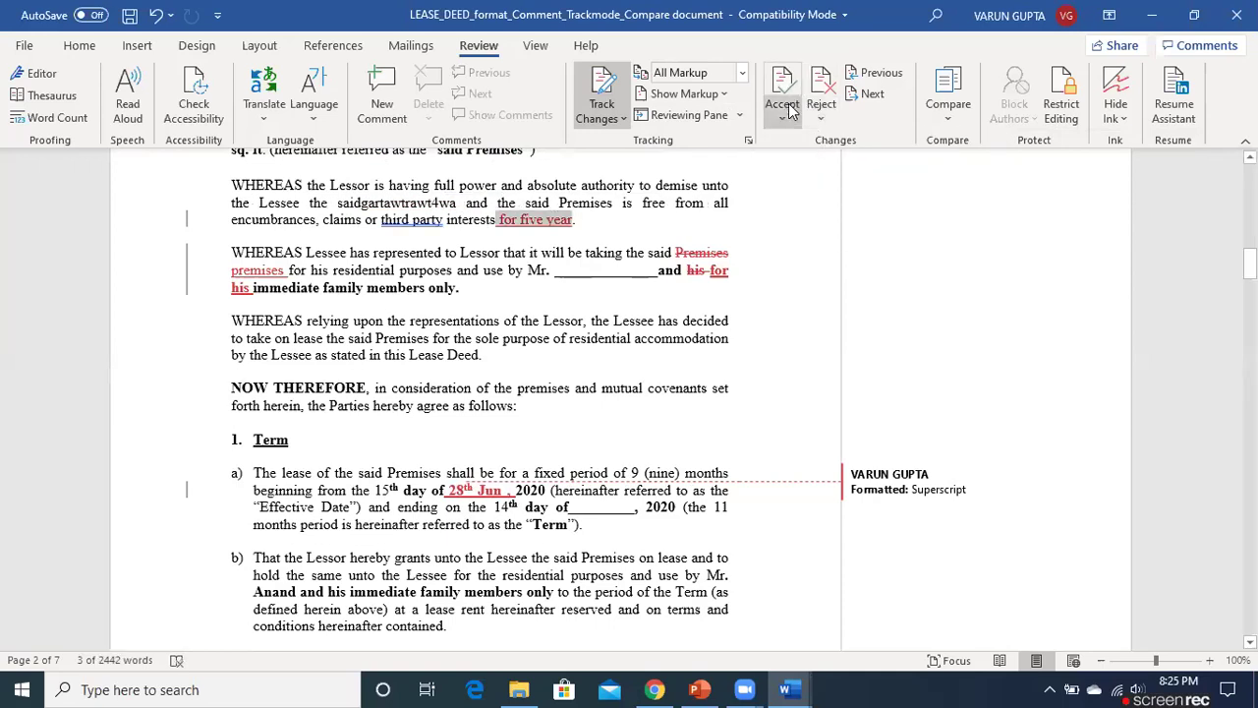
Accept all remaining changes and stop tracking edits.
{"action": "left_click", "coordinate": [786, 116]}
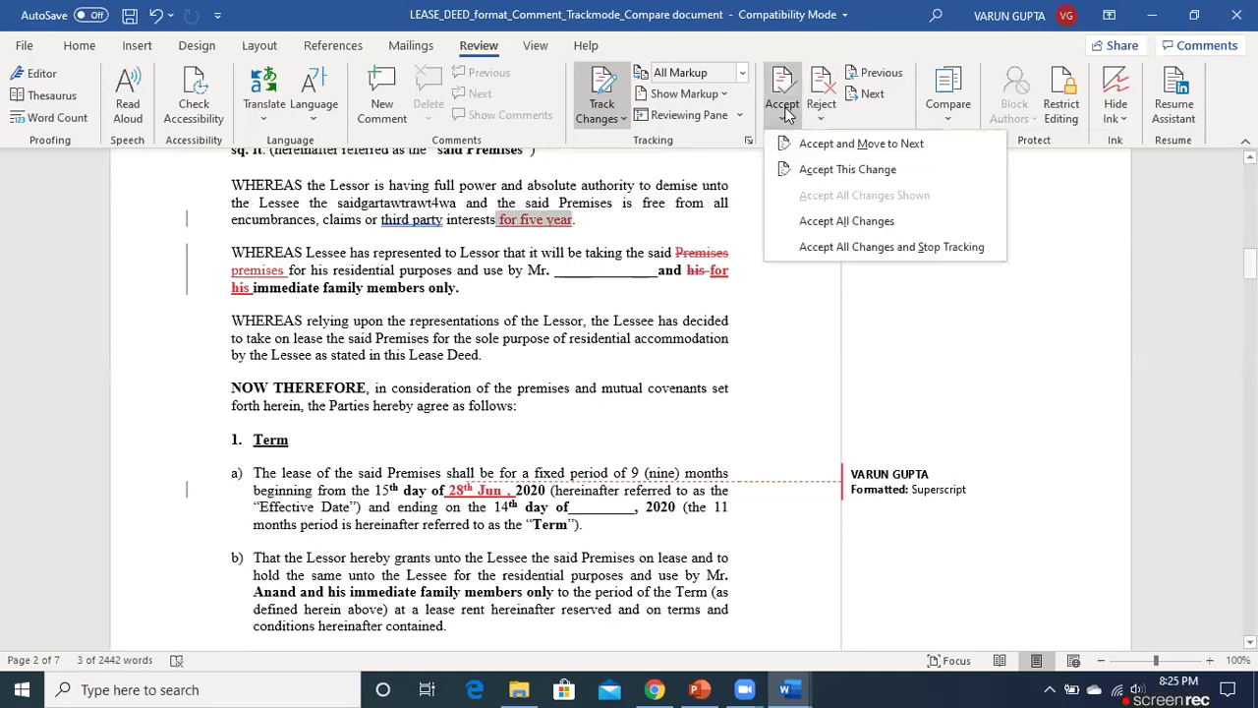
{"action": "left_click", "coordinate": [824, 224]}
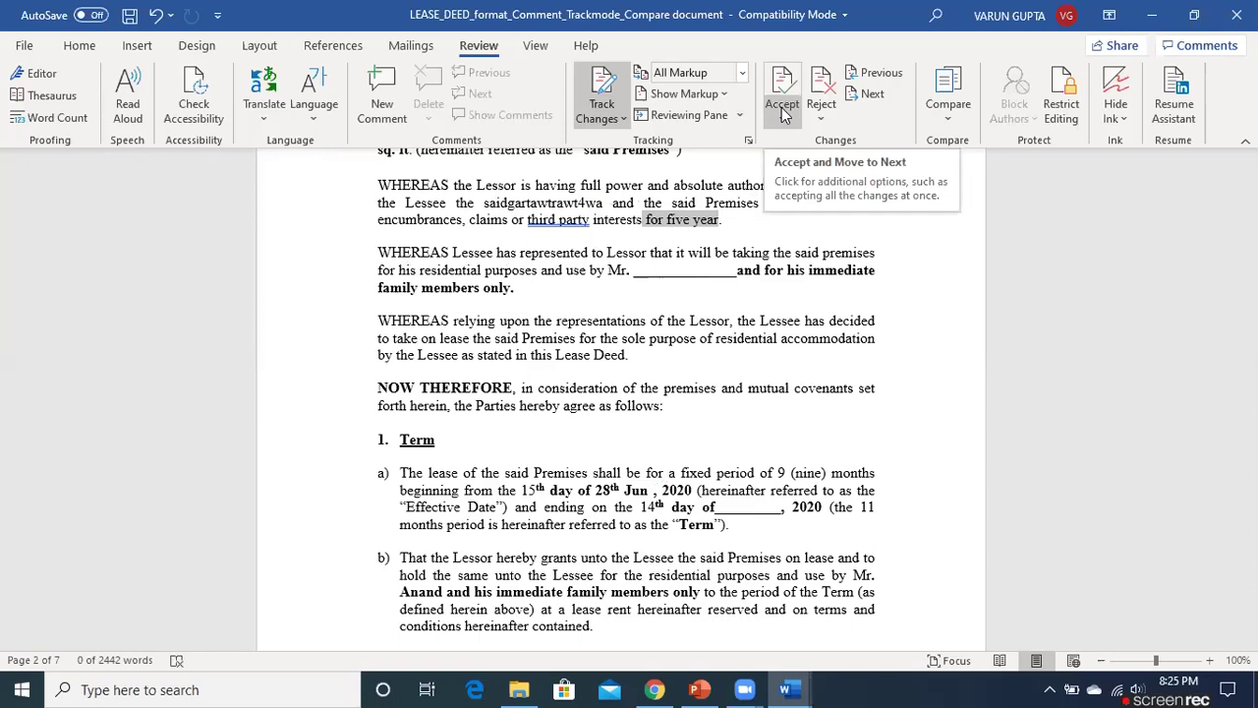
{"action": "left_click", "coordinate": [784, 115]}
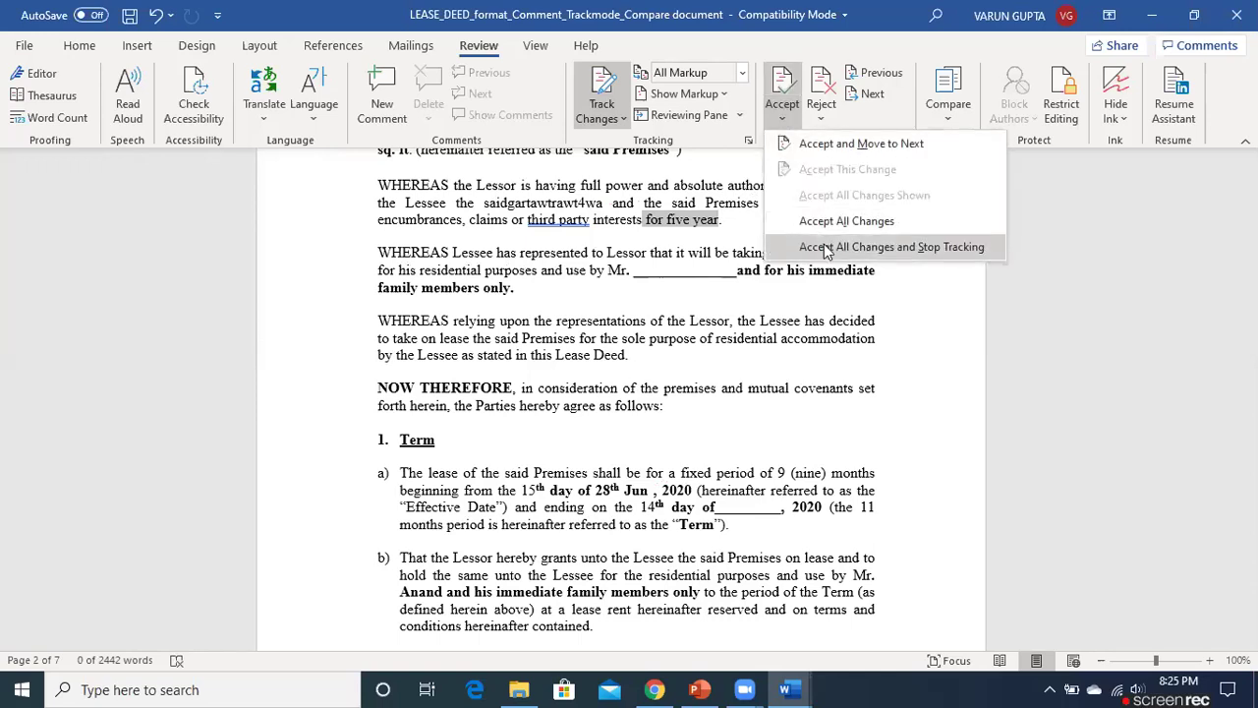
{"action": "left_click", "coordinate": [826, 247]}
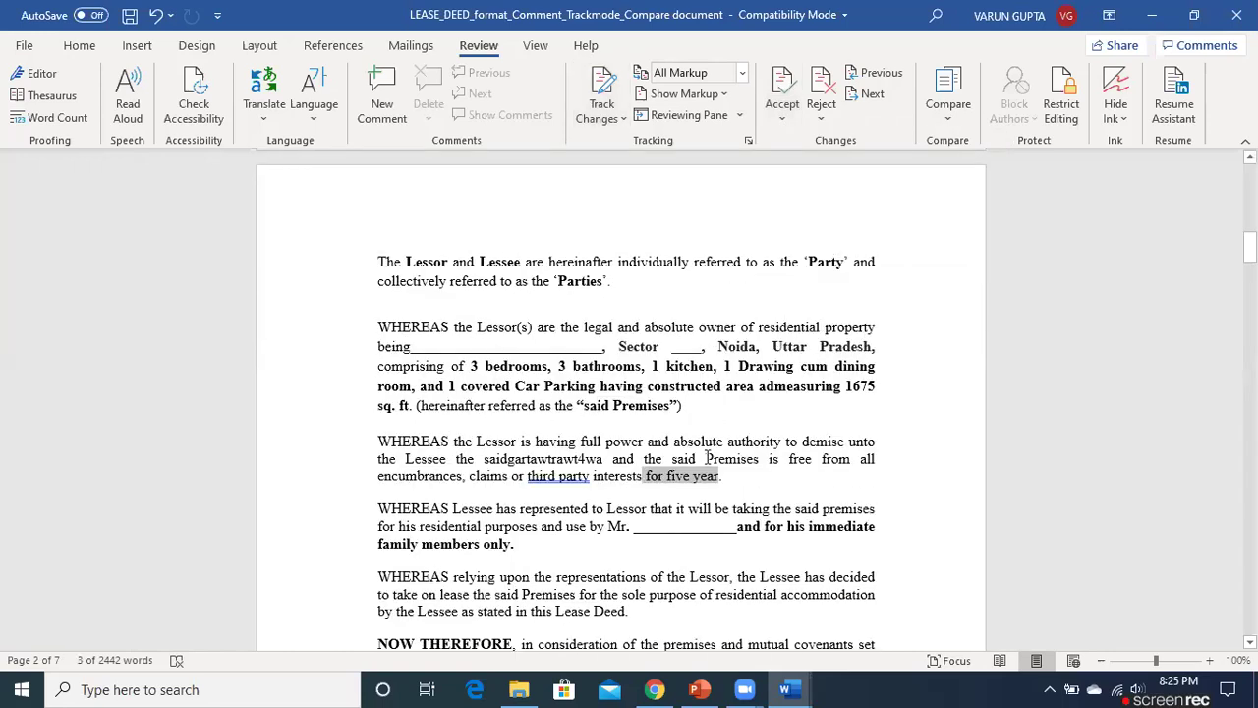
Insert the untracked test word 'gartwqaegvrf' just before 'Premises' in the second WHEREAS clause.
{"action": "left_click", "coordinate": [705, 458]}
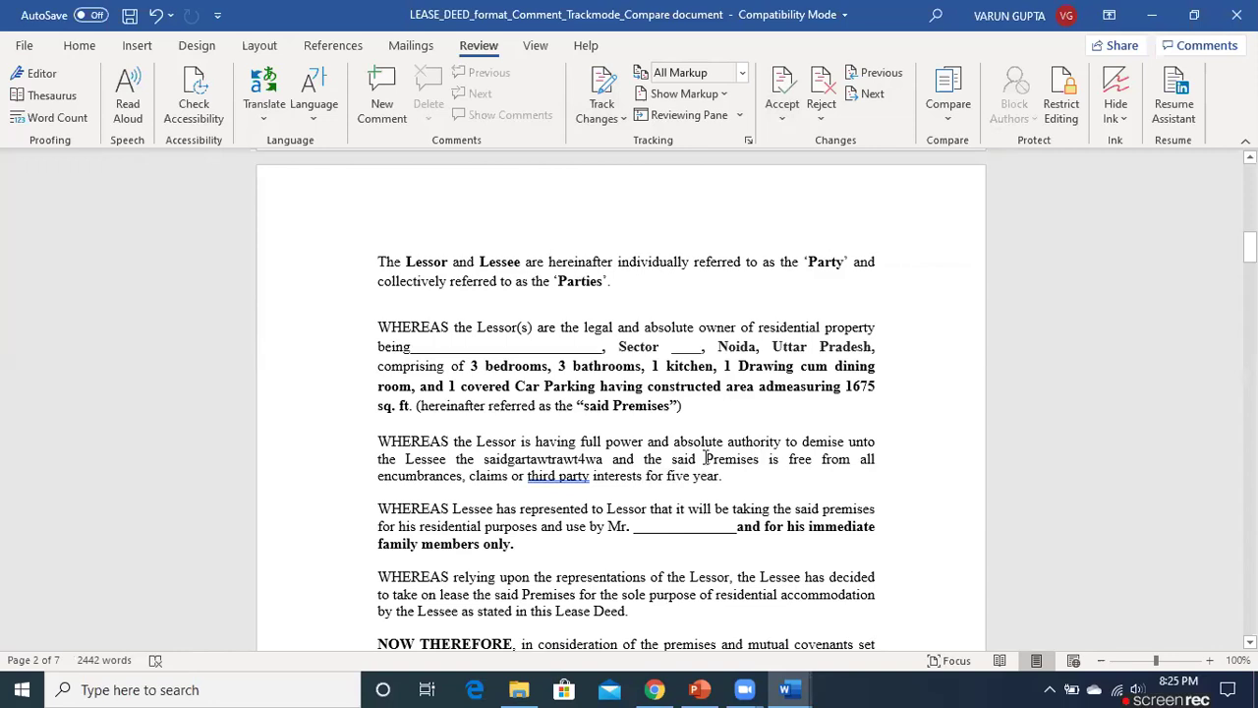
{"action": "type", "text": "gartwqaegvrf"}
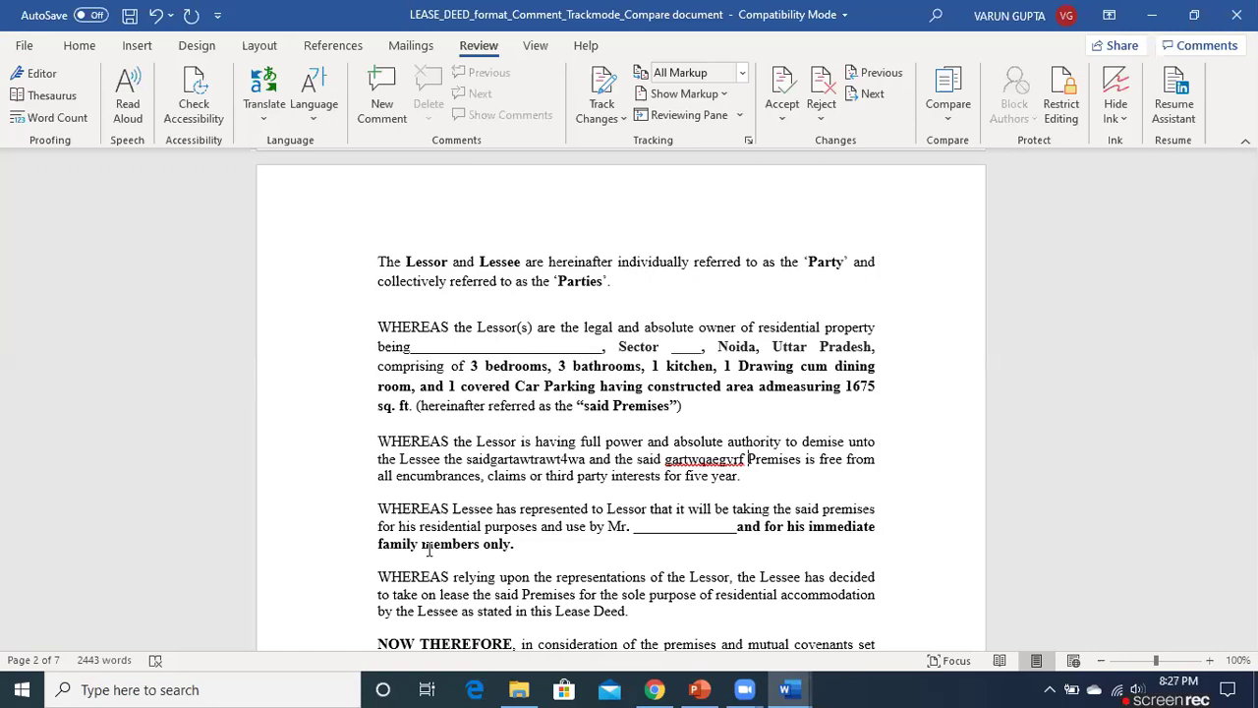
Minimize Word and show slide 6, Restrict Editing, in the Day 2 presentation.
{"action": "left_click", "coordinate": [1153, 18]}
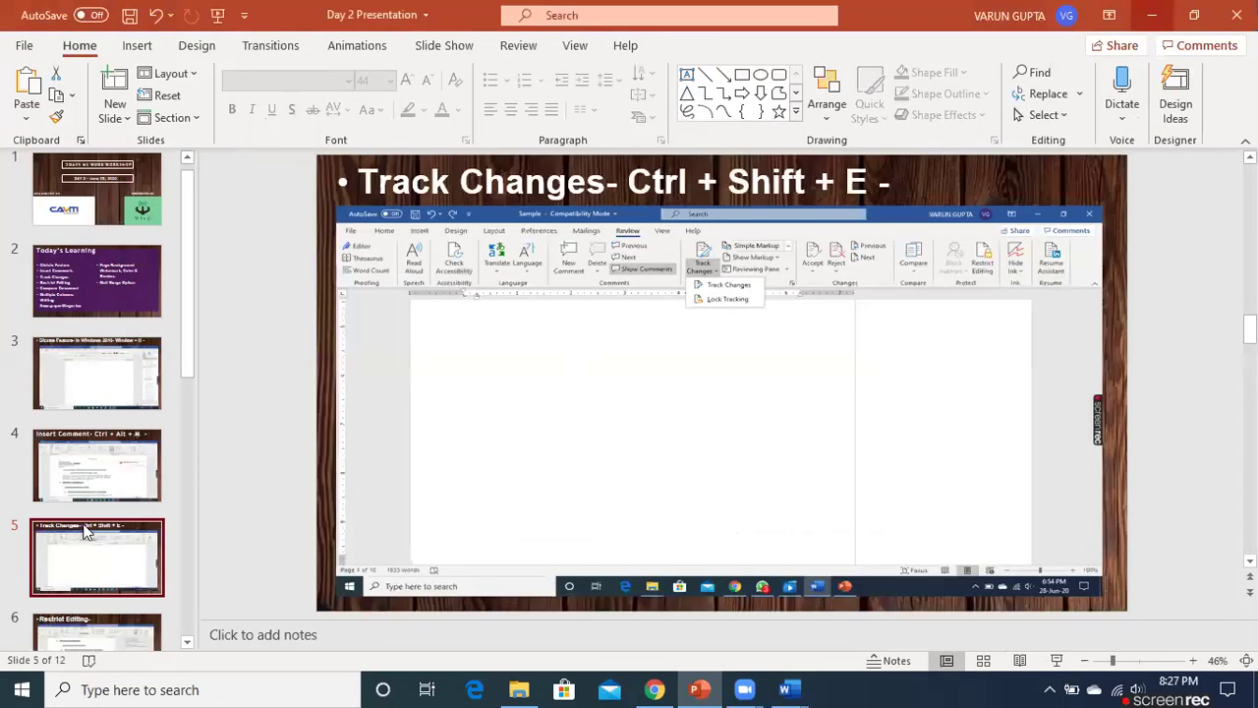
{"action": "left_click_drag", "start_coordinate": [188, 261], "coordinate": [176, 322]}
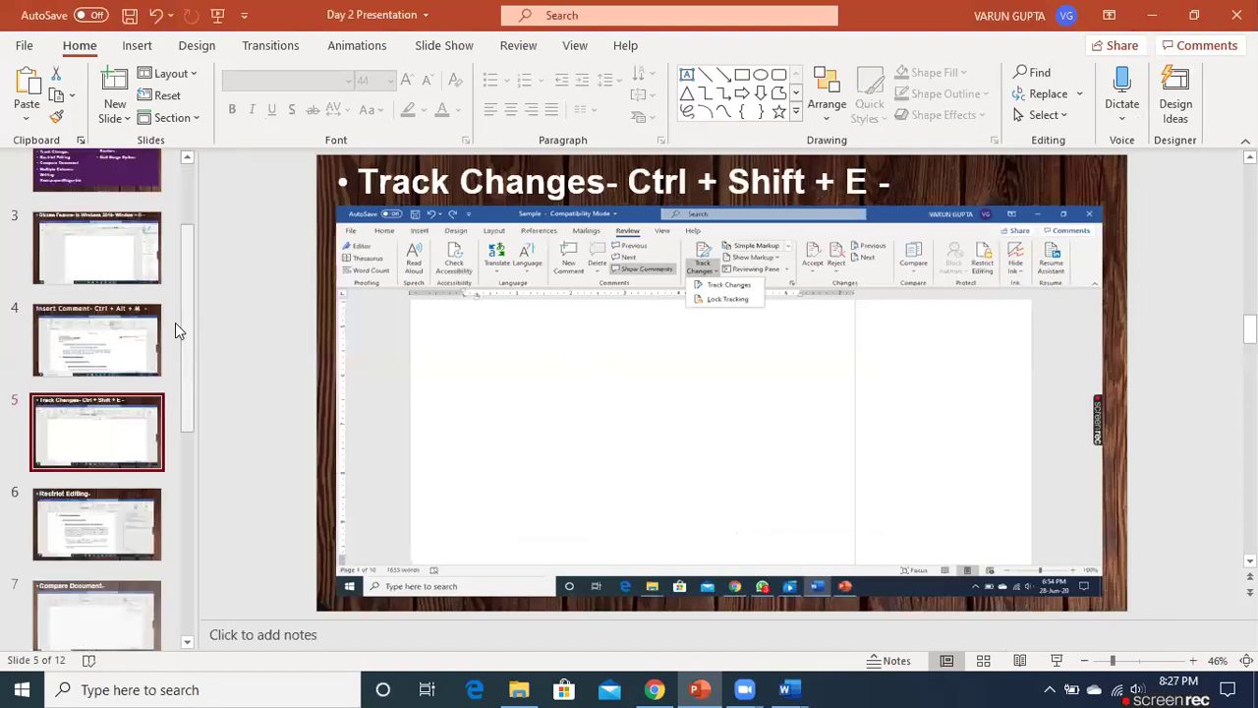
{"action": "left_click", "coordinate": [95, 519]}
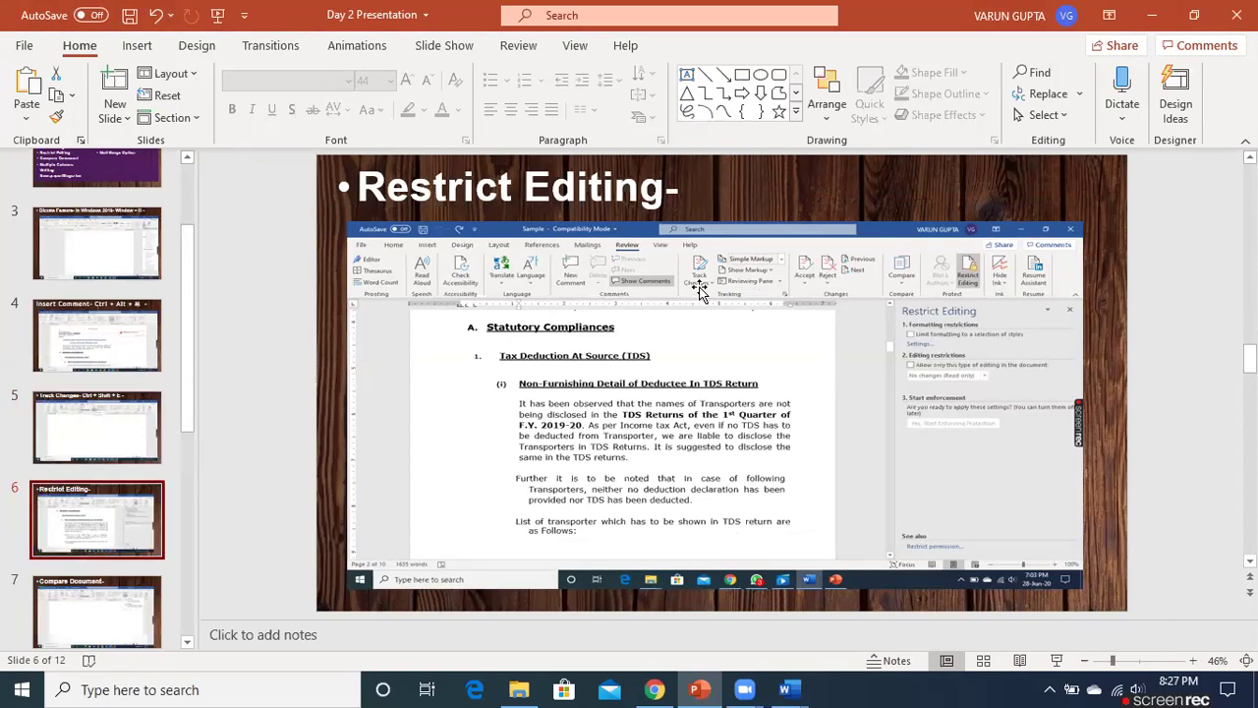
Minimize PowerPoint and bring the LEASE_DEED document back to the front in Word.
{"action": "left_click", "coordinate": [1152, 19]}
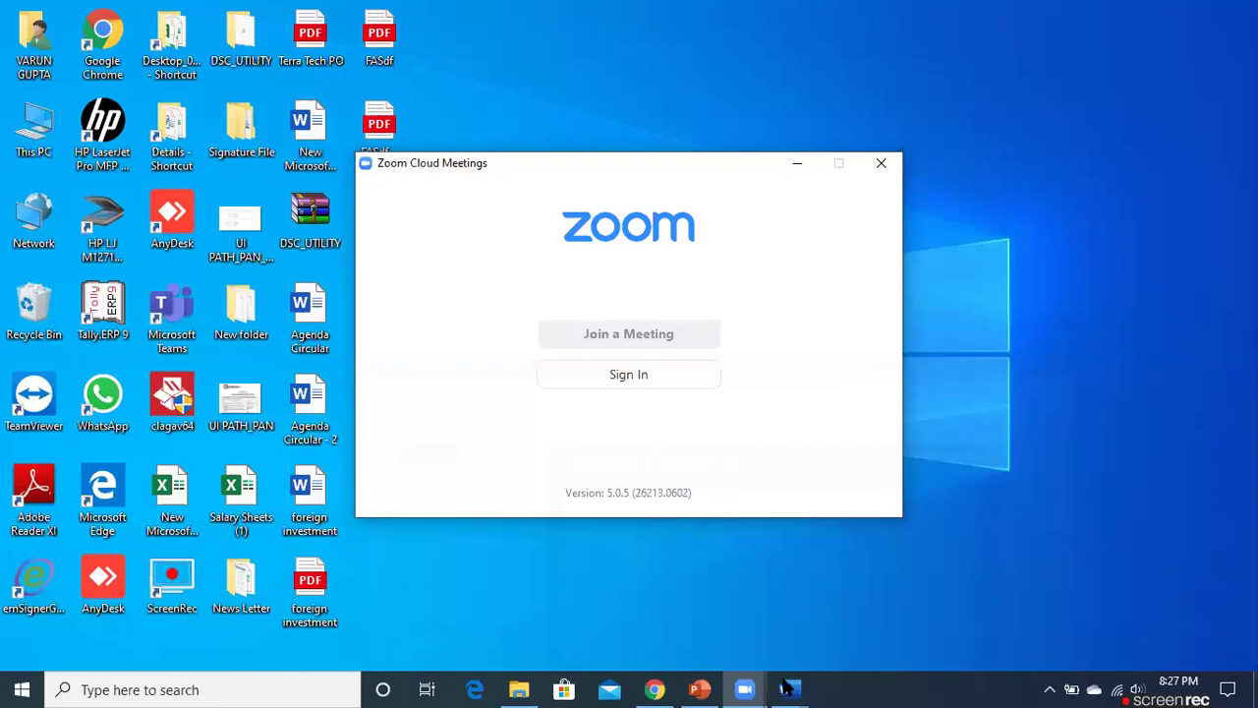
{"action": "mouse_move", "coordinate": [786, 688]}
{"action": "left_click", "coordinate": [910, 622]}
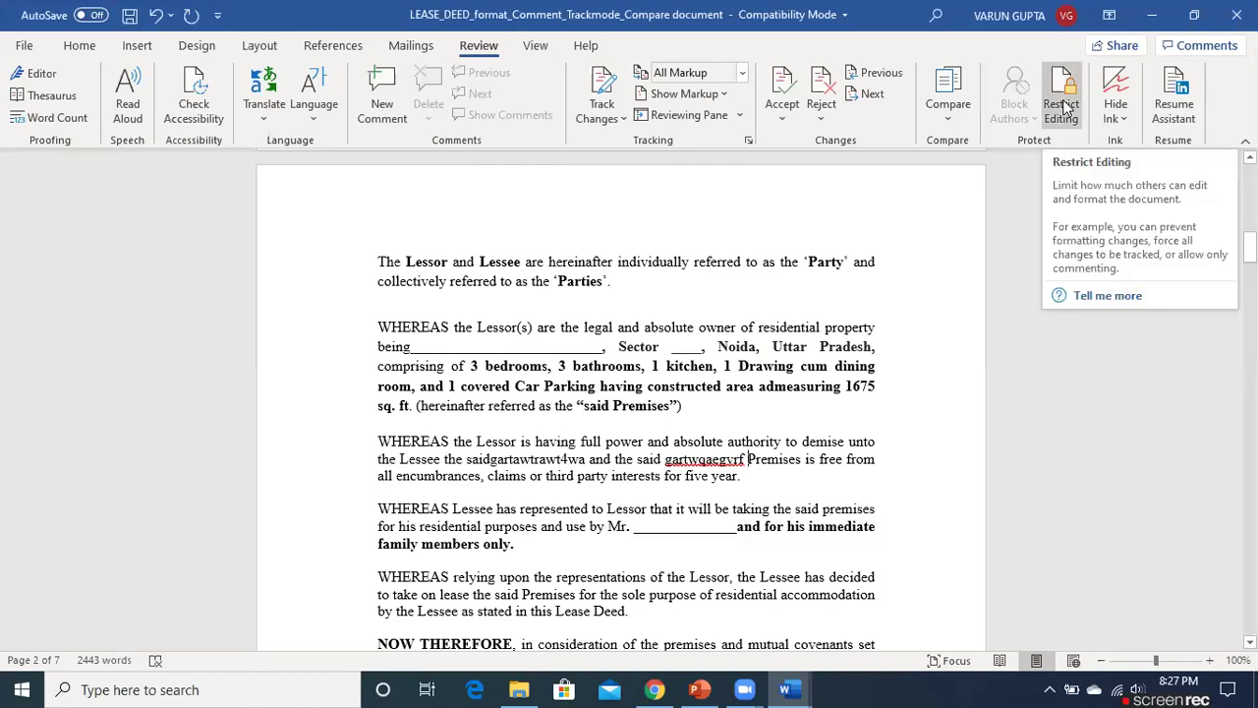
Restrict the deed to No changes (Read only) editing, with Everyone ticked as an exception.
{"action": "left_click", "coordinate": [1061, 96]}
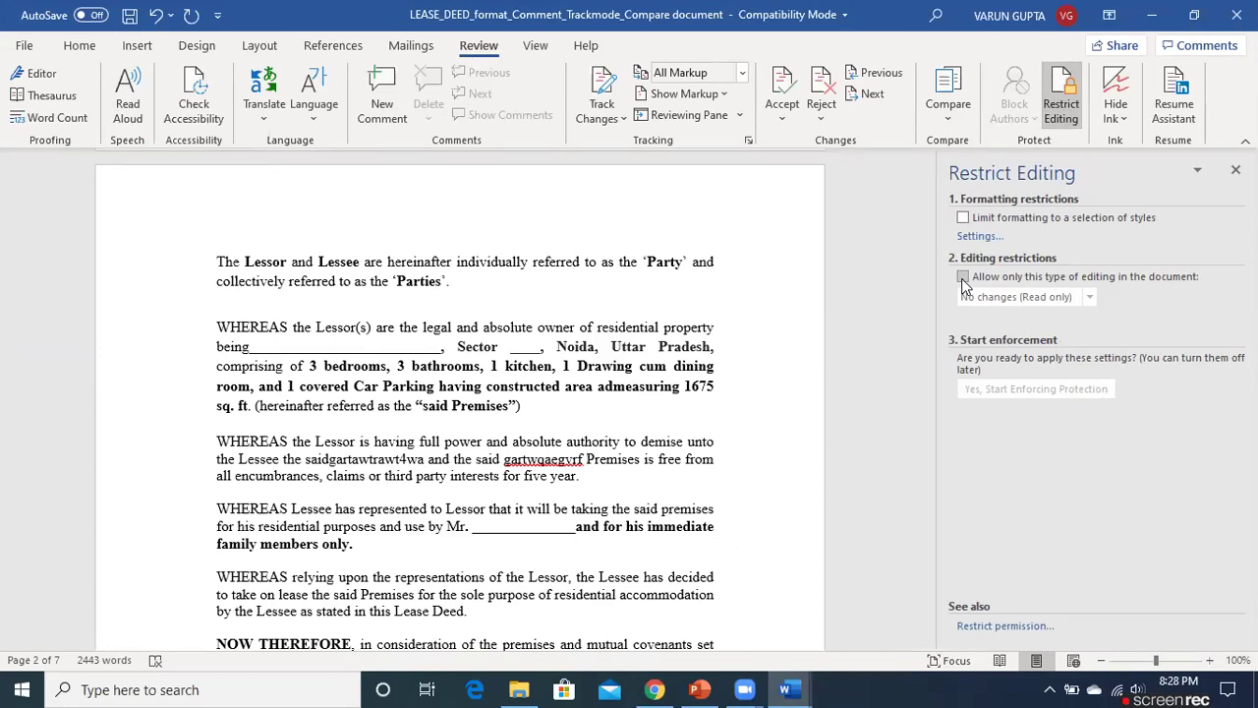
{"action": "left_click", "coordinate": [963, 278]}
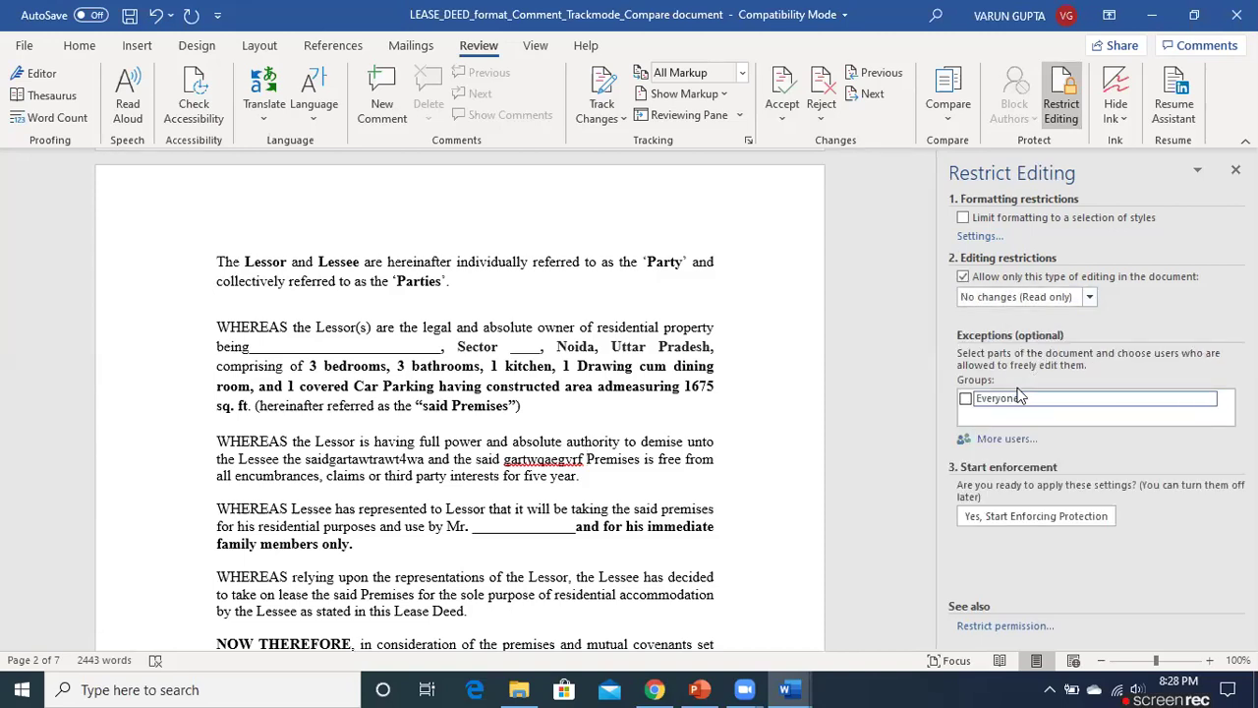
{"action": "left_click", "coordinate": [1209, 399]}
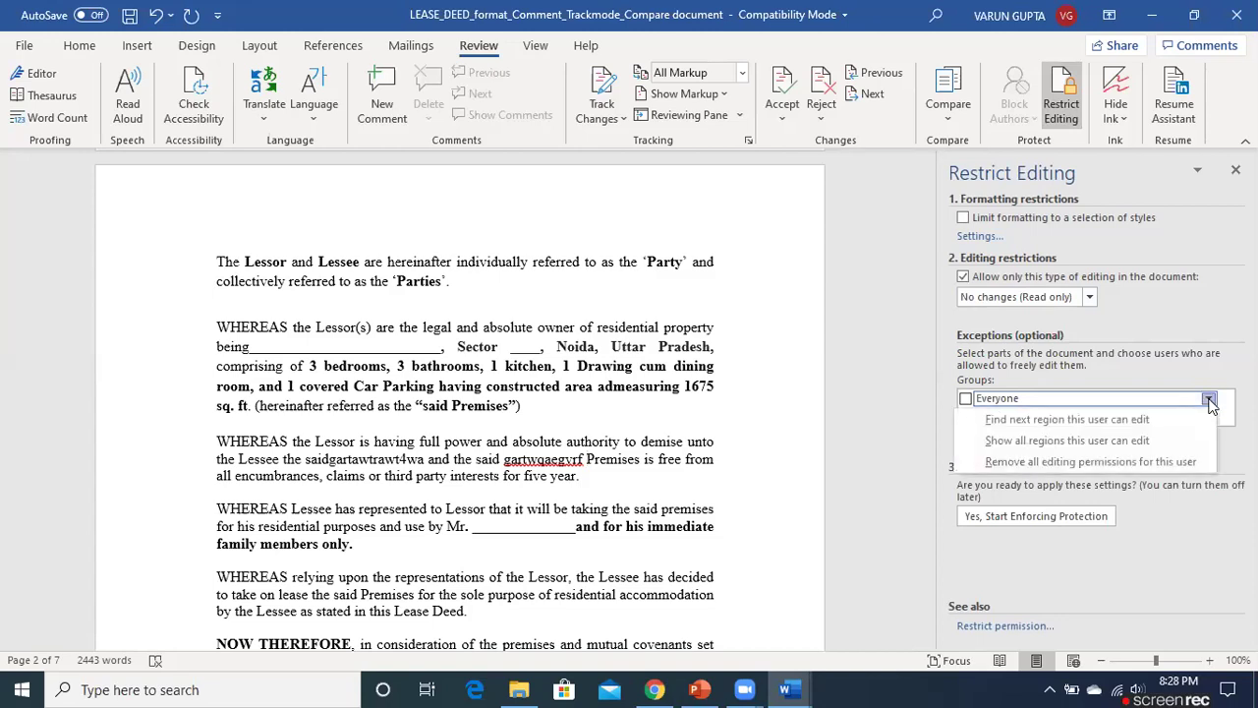
{"action": "left_click", "coordinate": [1210, 401]}
{"action": "left_click", "coordinate": [965, 400]}
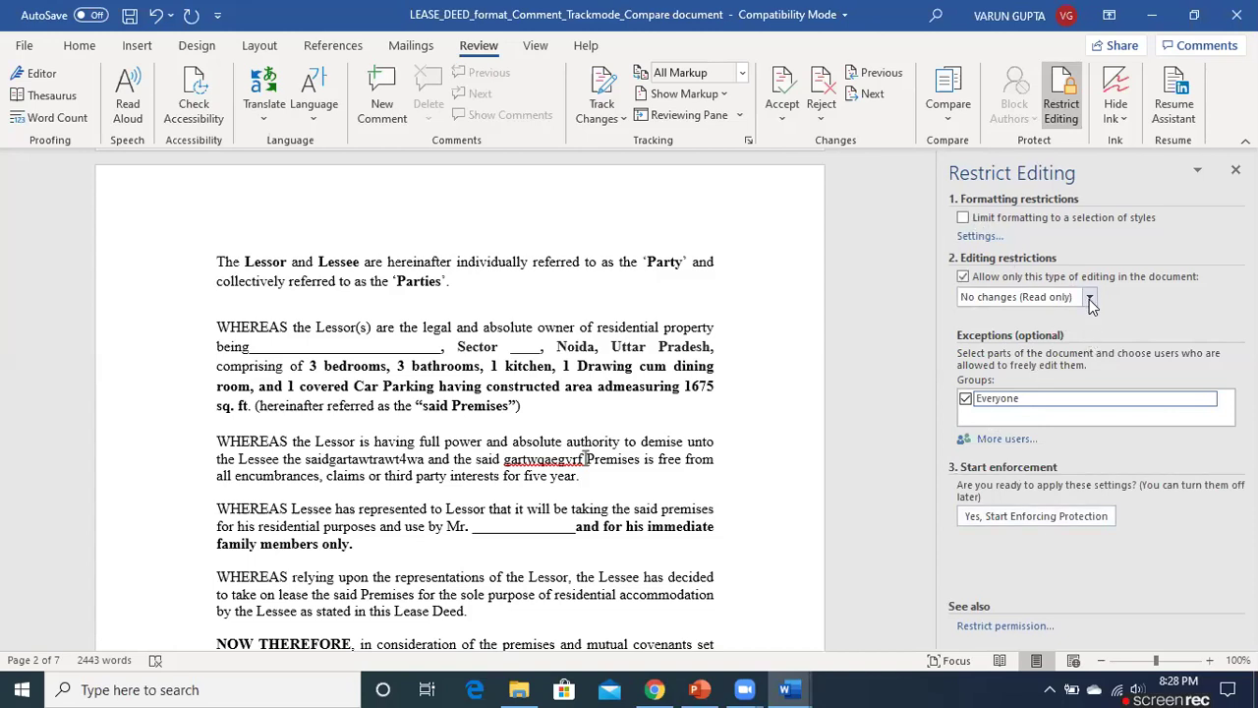
{"action": "key", "text": "BackSpace"}
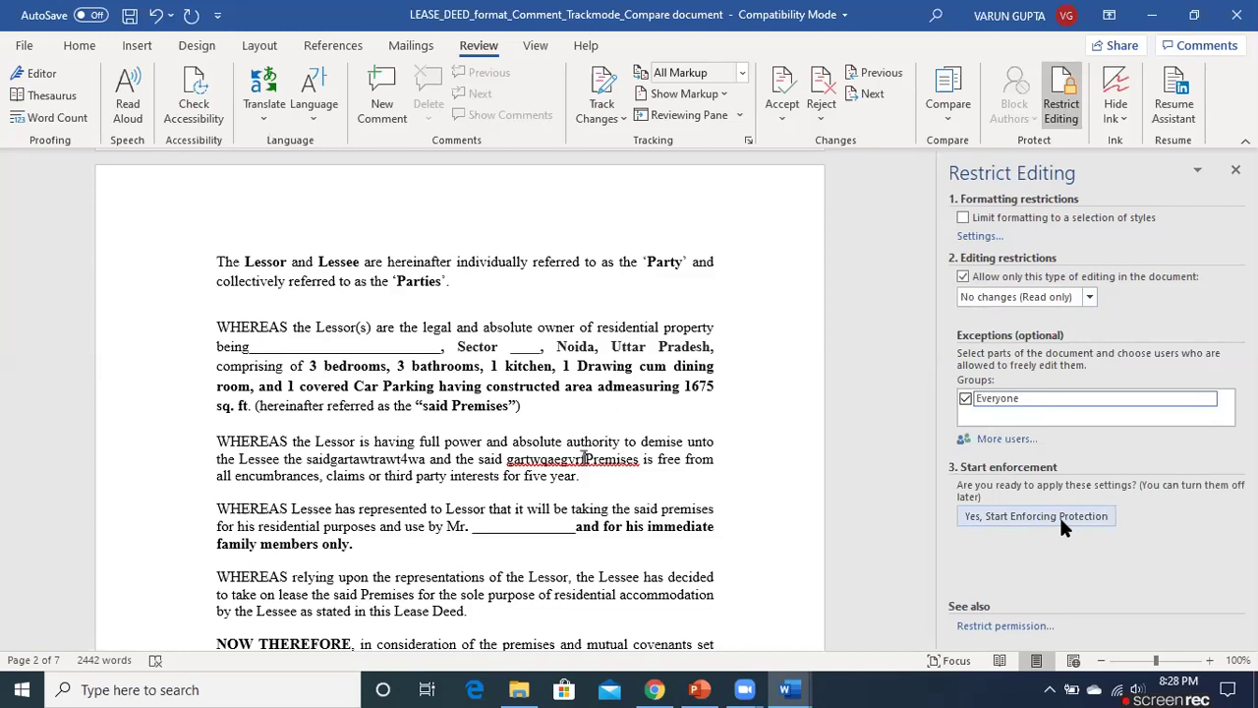
Start enforcing protection, entering and confirming a protection password.
{"action": "left_click", "coordinate": [1062, 521]}
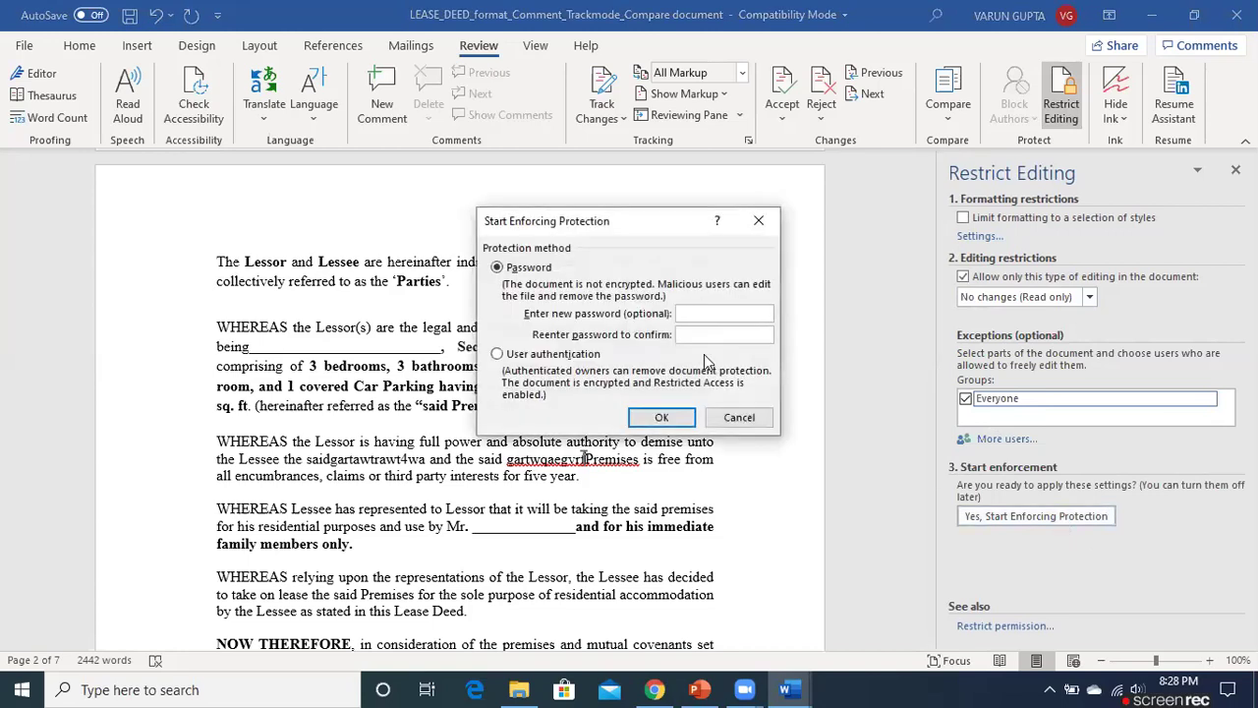
{"action": "mouse_move", "coordinate": [593, 220]}
{"action": "left_mouse_down"}
{"action": "mouse_move", "coordinate": [603, 263]}
{"action": "mouse_move", "coordinate": [721, 442]}
{"action": "left_mouse_up"}
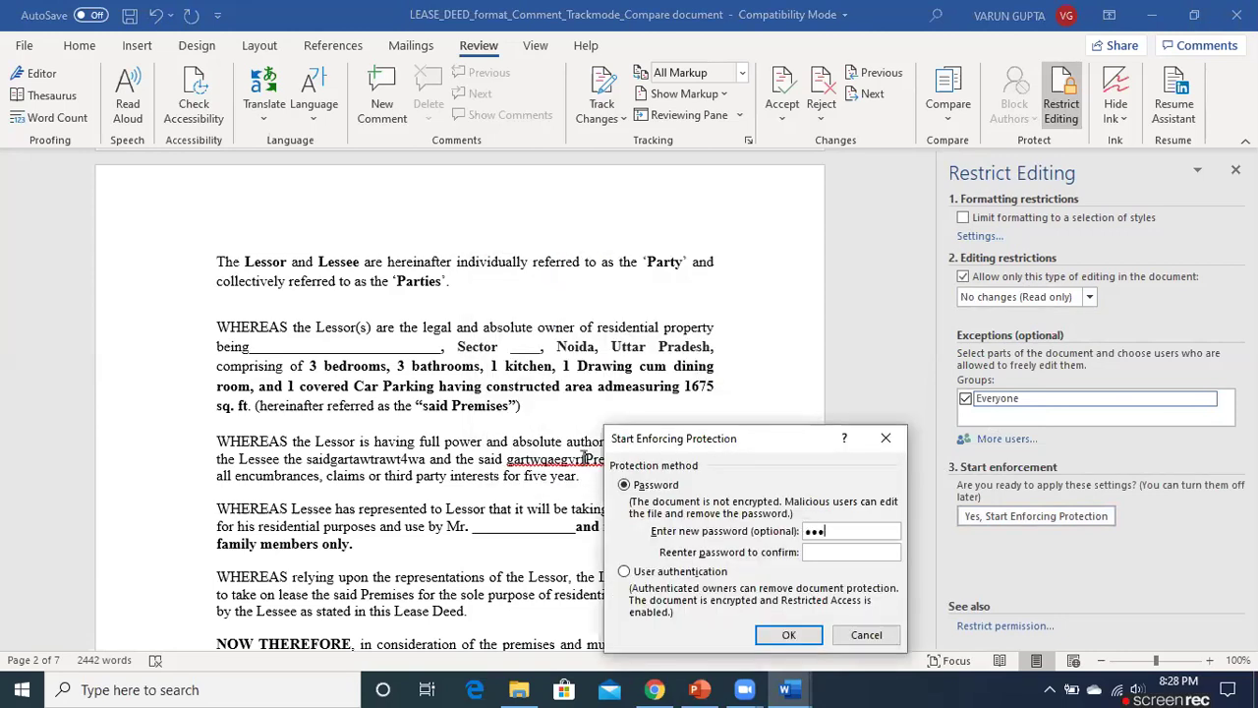
{"action": "left_click", "coordinate": [845, 552]}
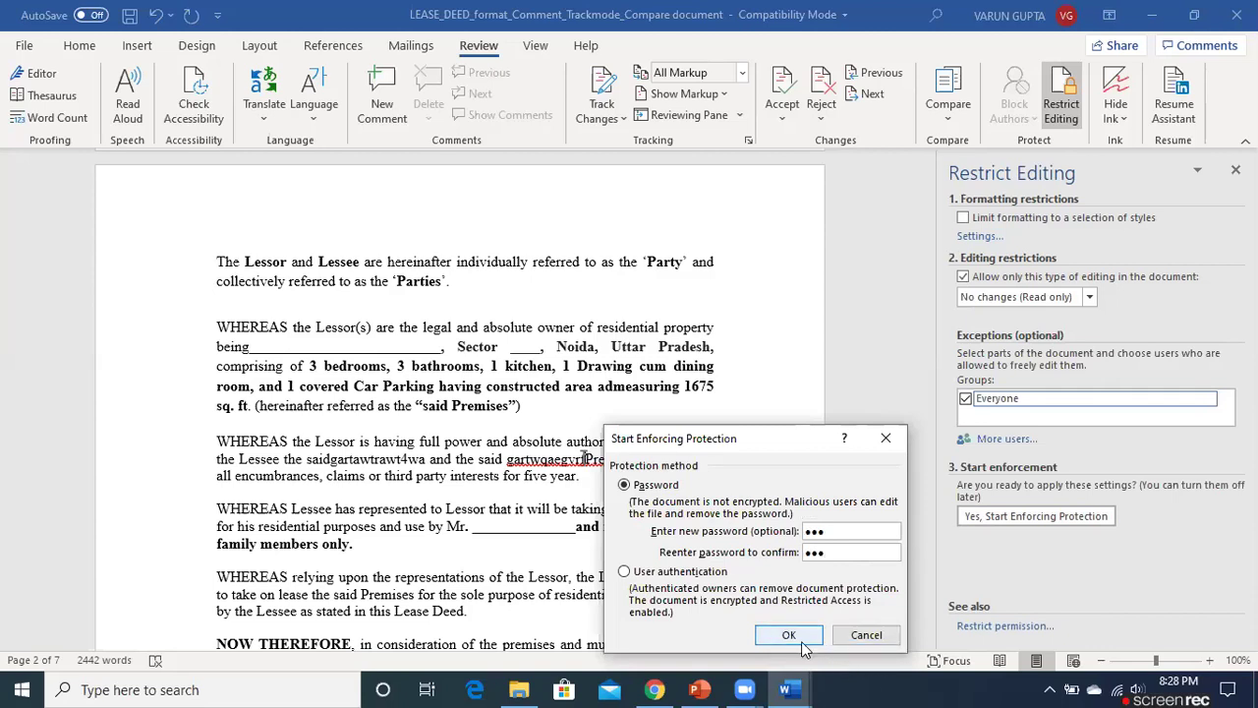
{"action": "left_click", "coordinate": [801, 644]}
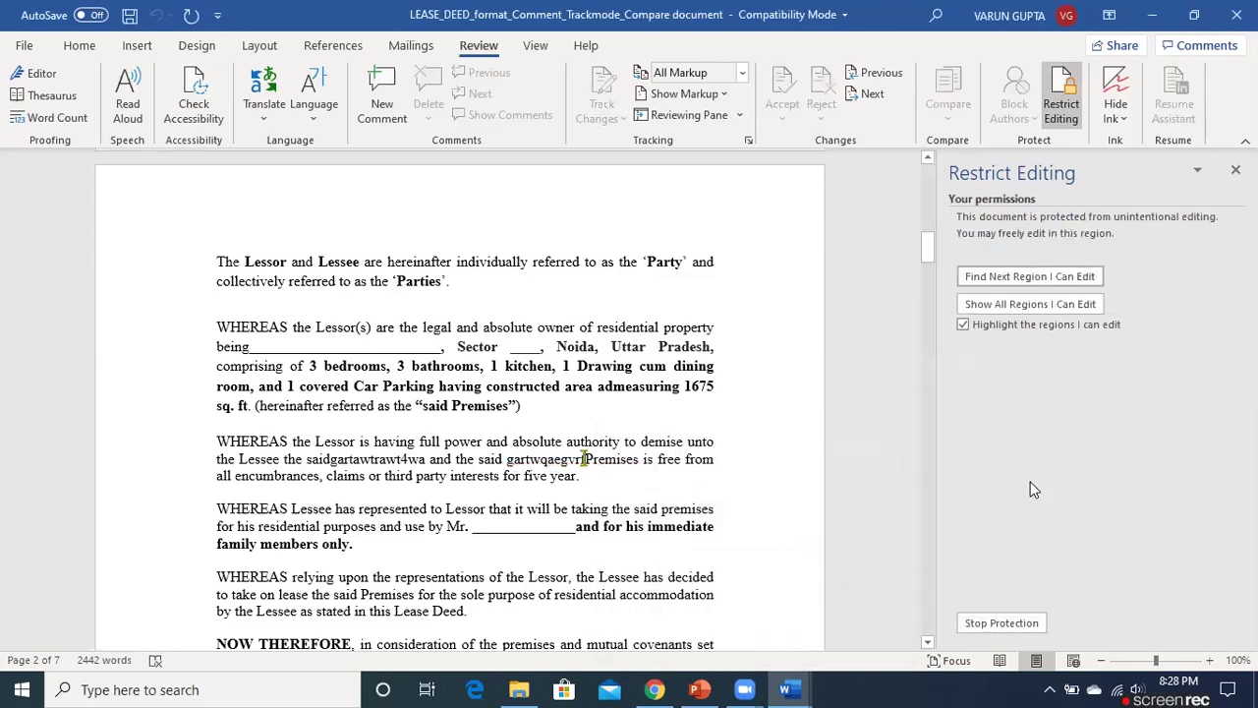
{"action": "key", "text": "BackSpace"}
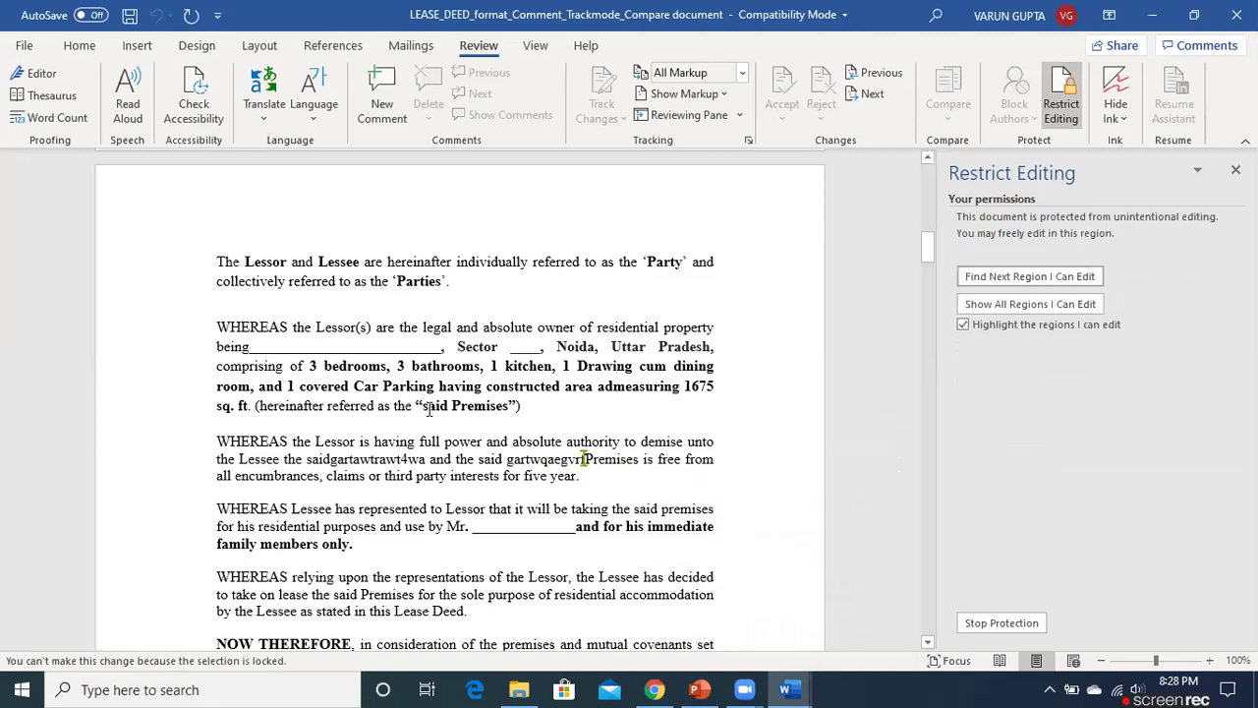
{"action": "left_click_drag", "start_coordinate": [425, 406], "coordinate": [551, 417]}
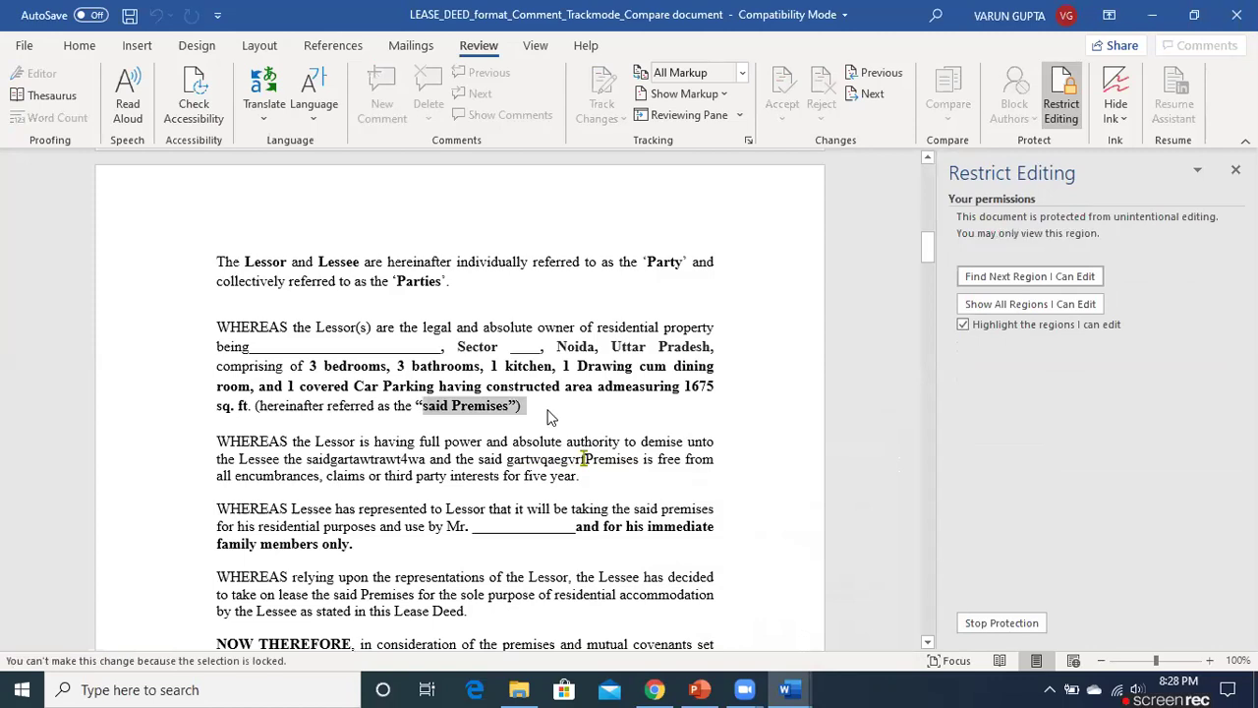
{"action": "key", "text": "BackSpace"}
{"action": "left_click", "coordinate": [556, 392]}
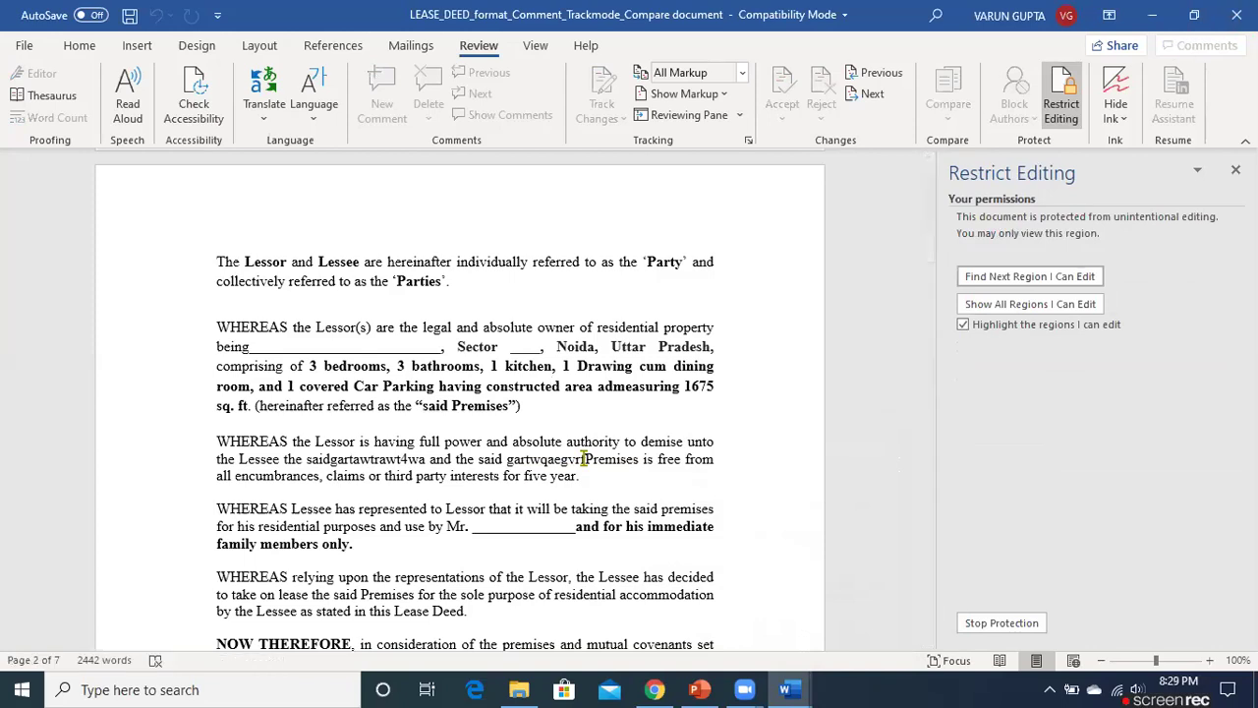
Save and close the lease deed, then reopen LEASE_DEED_format_Comment_Trackmode_Compare from folder 290620.
{"action": "left_click", "coordinate": [1236, 15]}
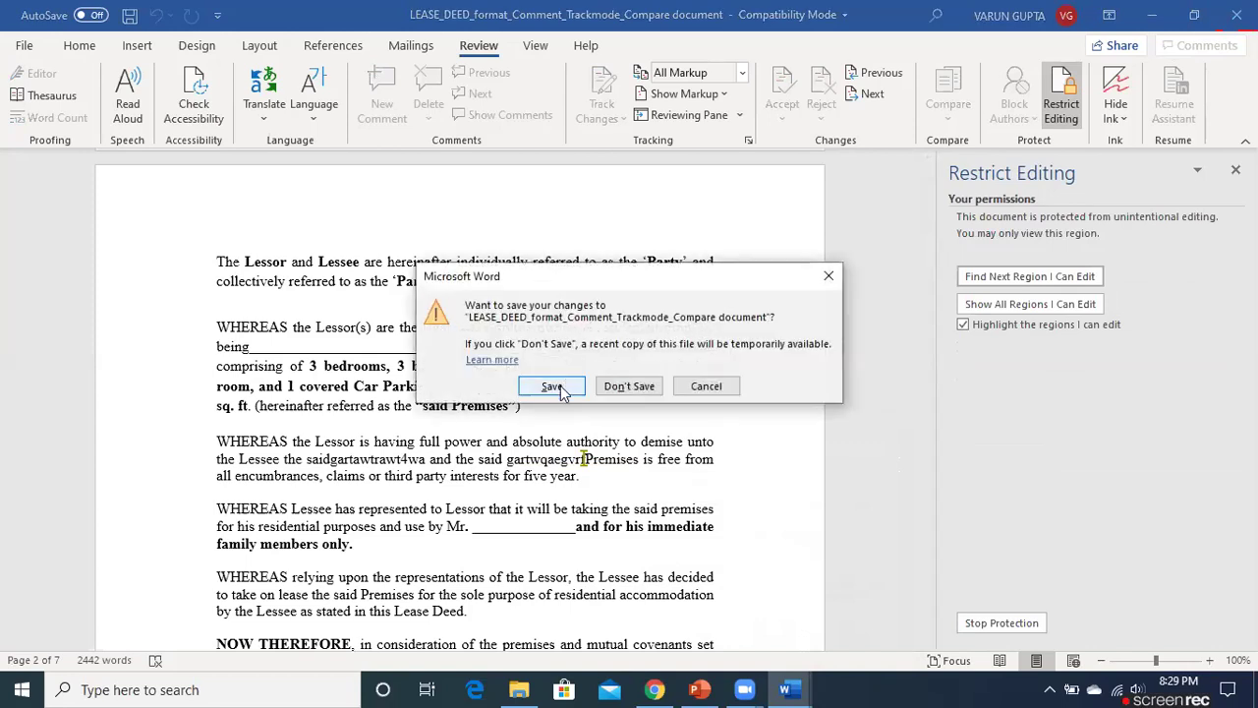
{"action": "left_click", "coordinate": [553, 387]}
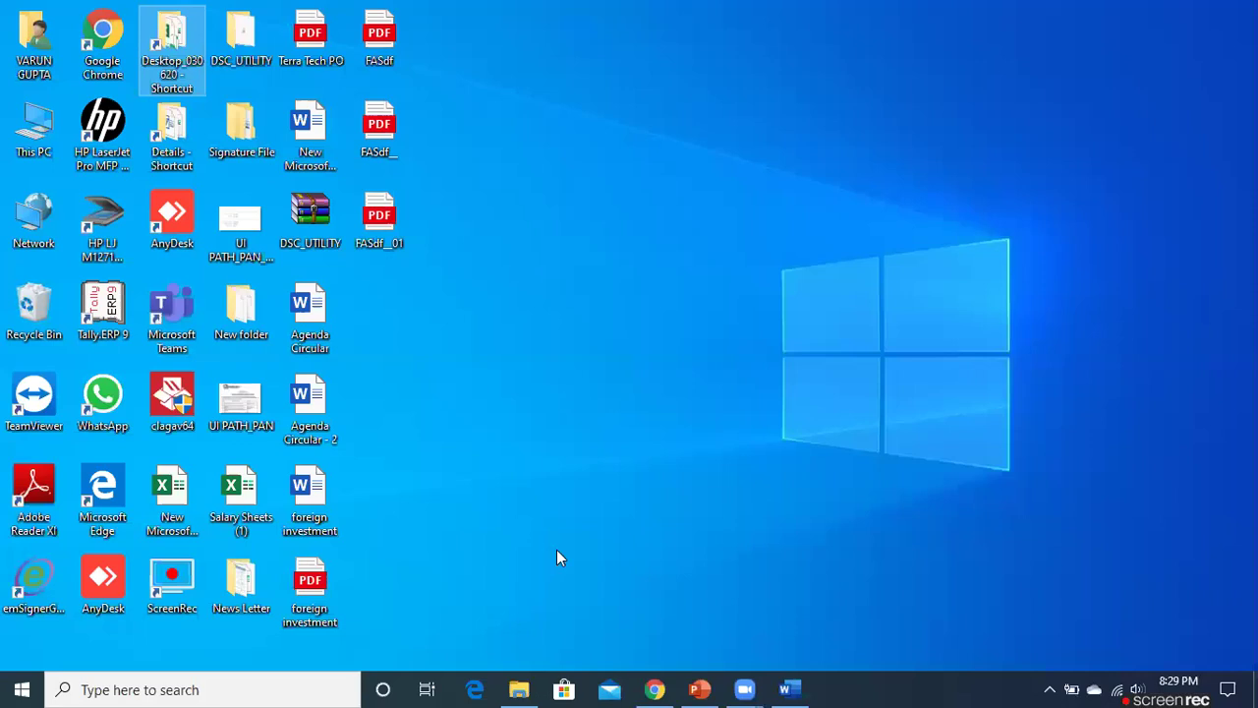
{"action": "left_click", "coordinate": [519, 688]}
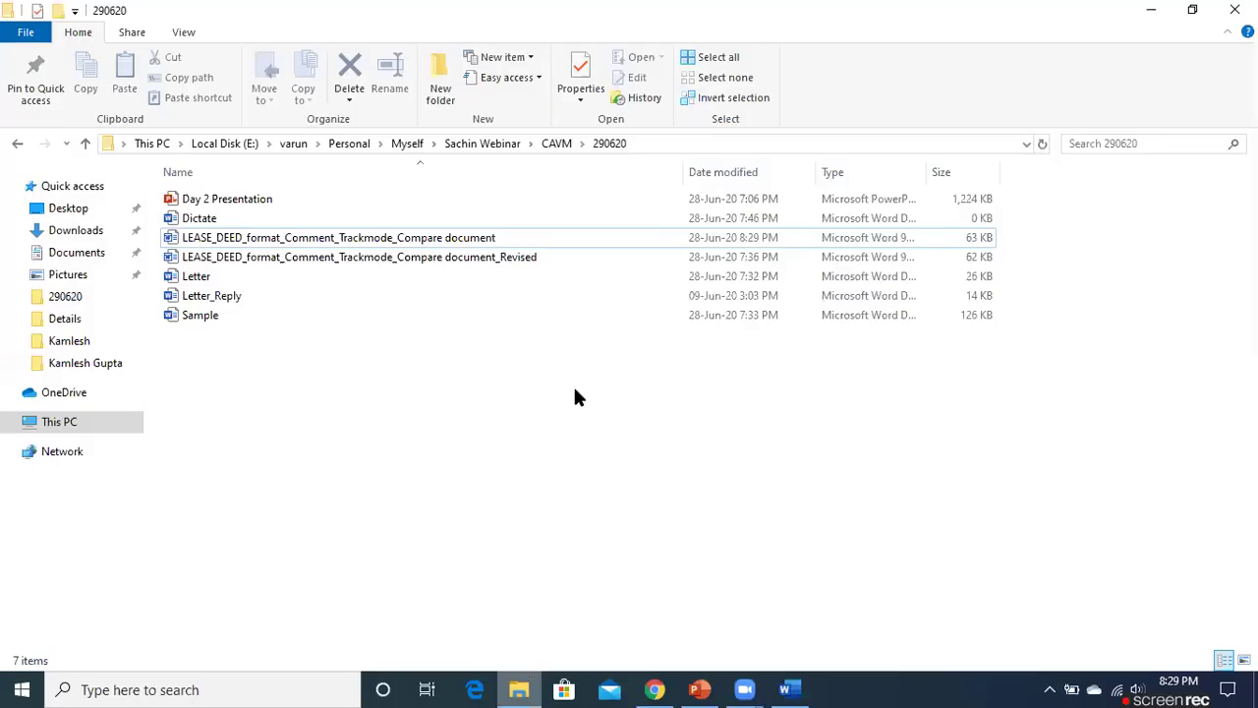
{"action": "left_click", "coordinate": [475, 243]}
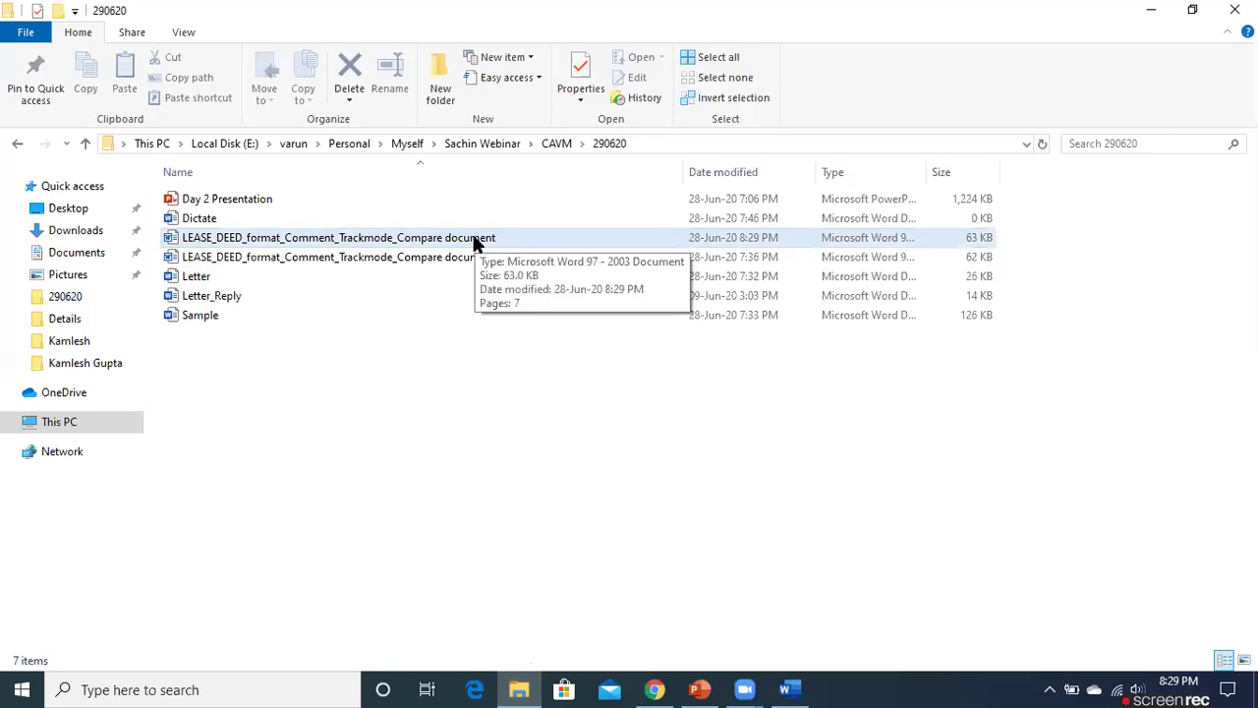
{"action": "double_click", "coordinate": [475, 239]}
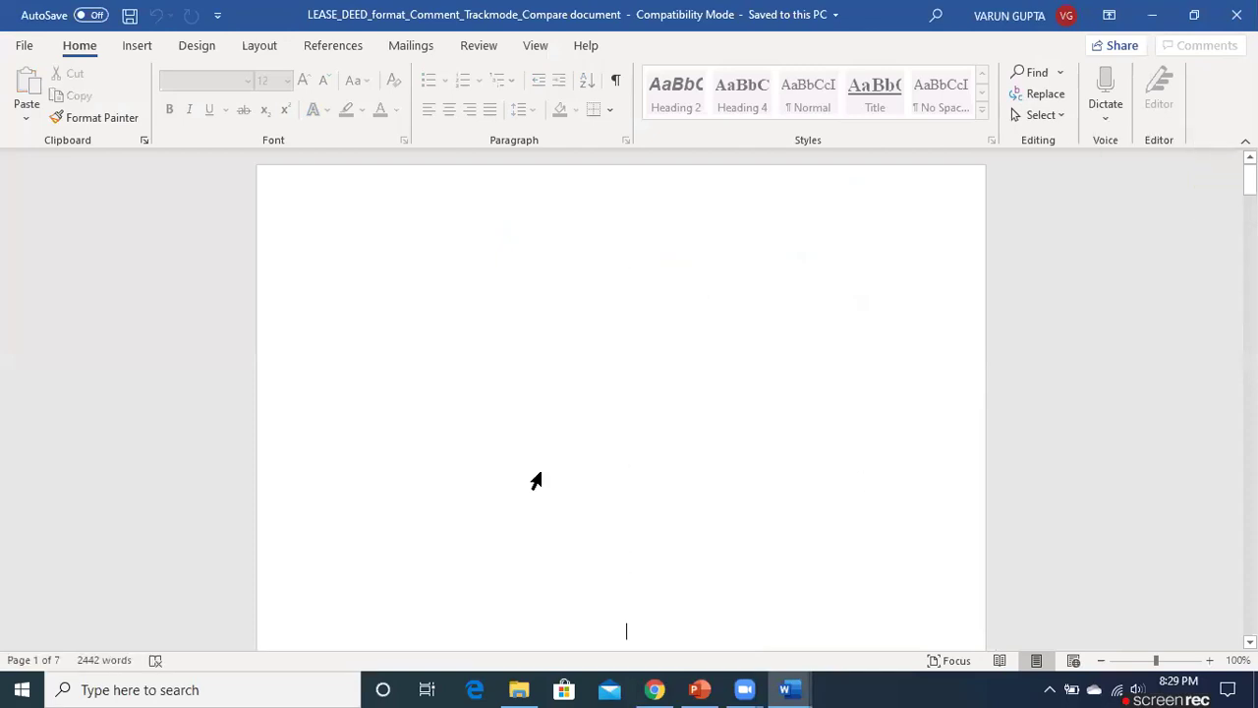
{"action": "scroll", "coordinate": [536, 480], "scroll_direction": "down", "scroll_amount": 3}
{"action": "key", "text": "Up"}
{"action": "key", "text": "Up"}
{"action": "key", "text": "BackSpace"}
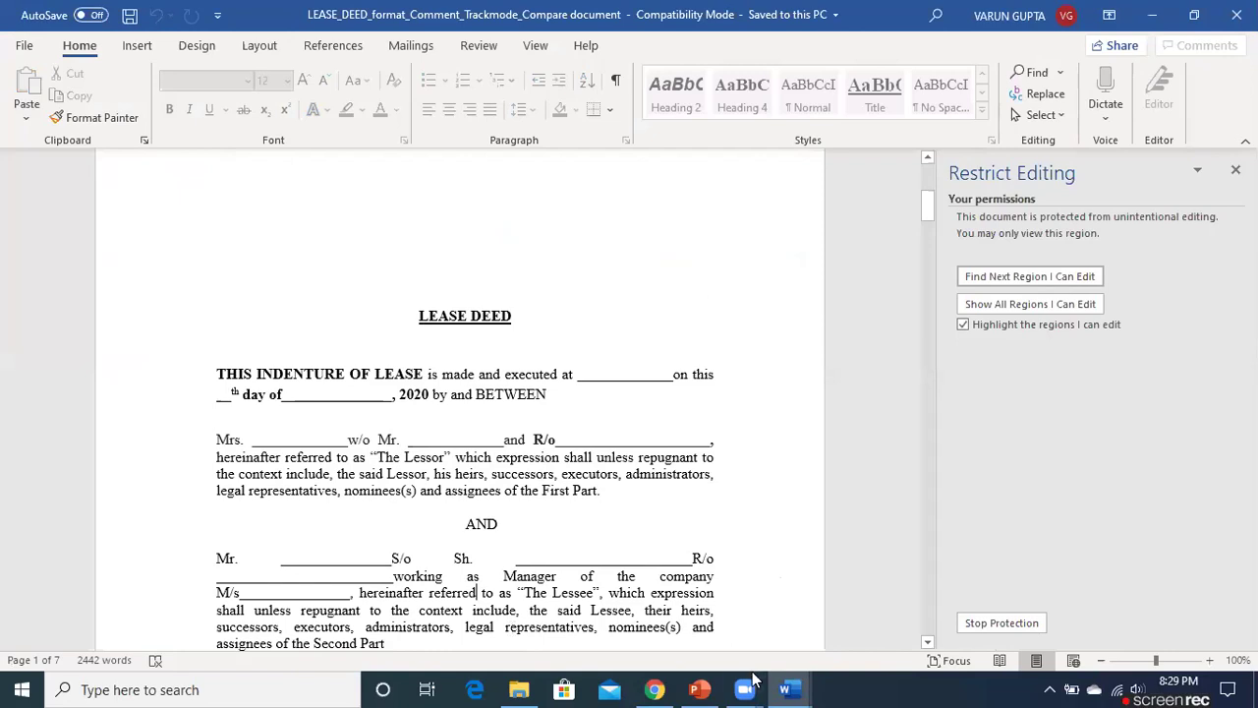
Stop protection on the lease deed by entering its password.
{"action": "left_click", "coordinate": [1030, 626]}
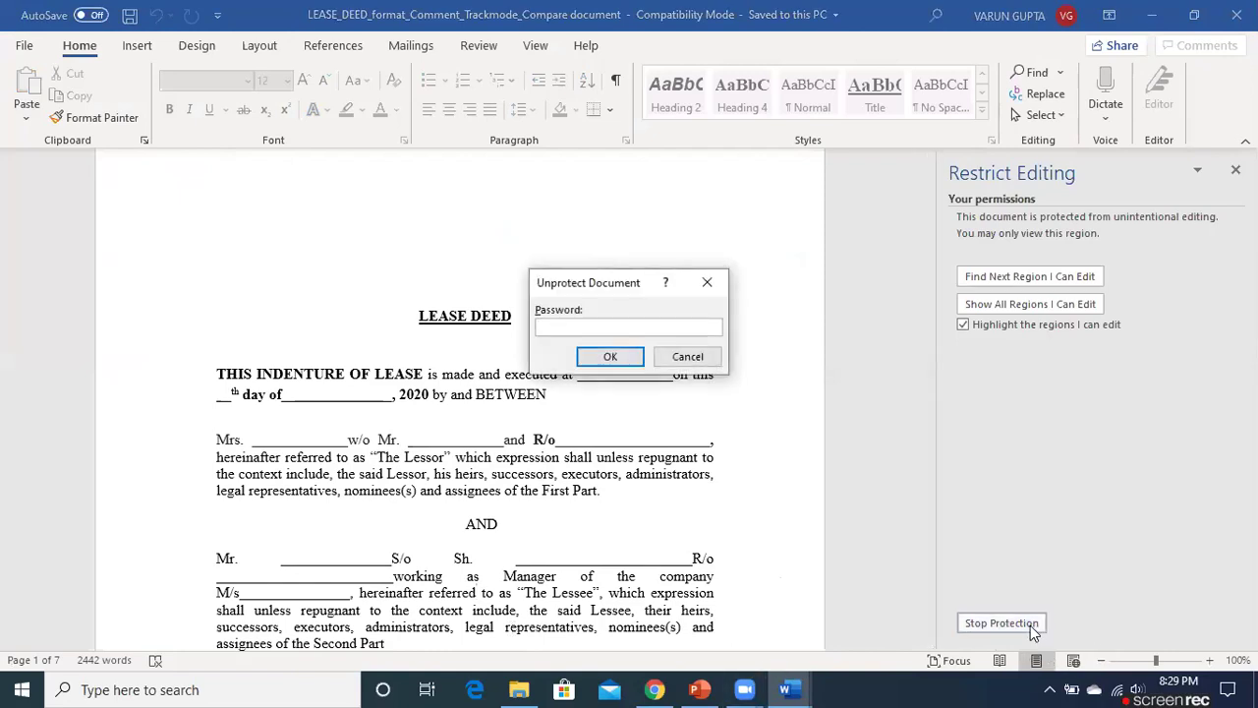
{"action": "key", "text": "Return"}
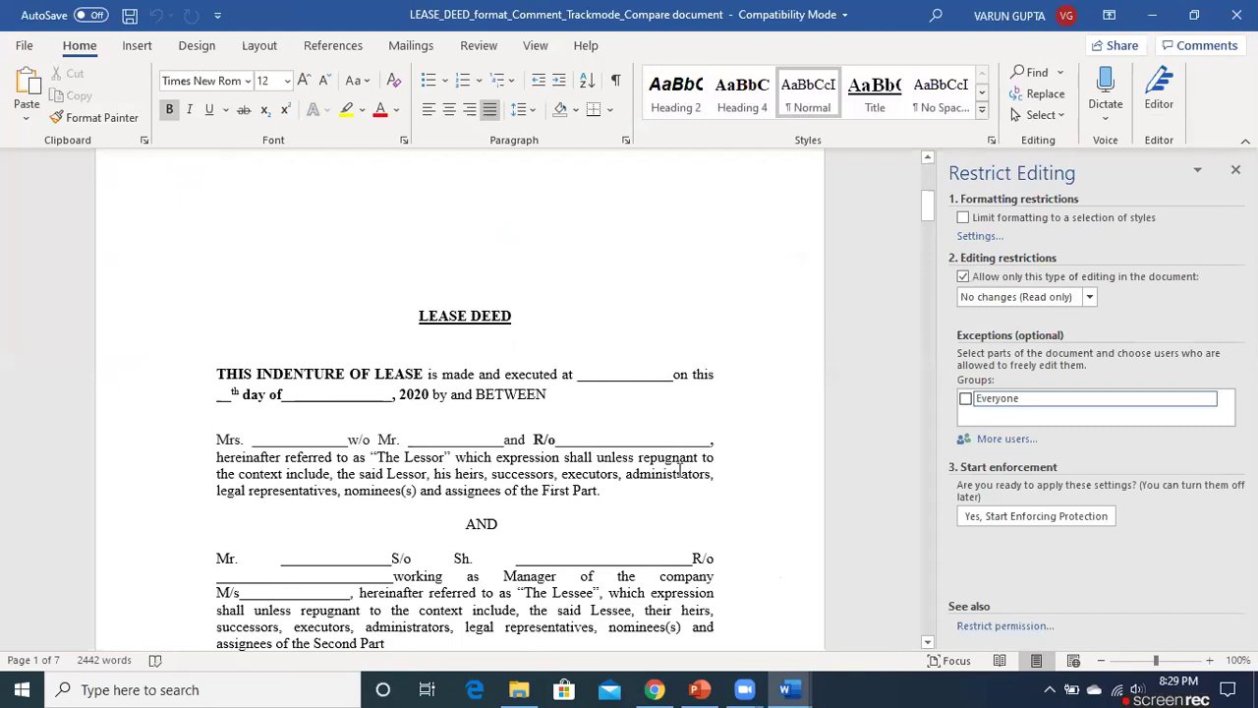
Test editing with a Backspace and undo it, then close the Restrict Editing pane.
{"action": "key", "text": "BackSpace"}
{"action": "key", "text": "BackSpace"}
{"action": "key", "text": "BackSpace"}
{"action": "key", "text": "ctrl+z"}
{"action": "key", "text": "ctrl+z"}
{"action": "key", "text": "ctrl+z"}
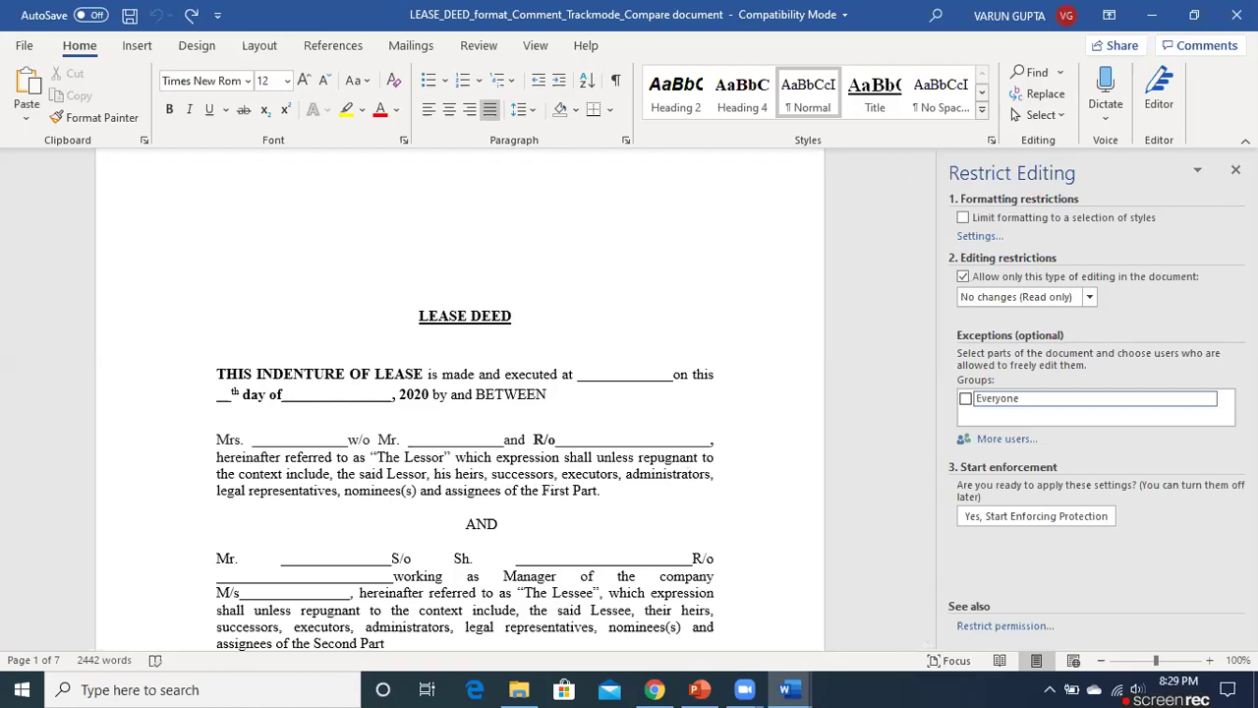
{"action": "left_click", "coordinate": [1235, 169]}
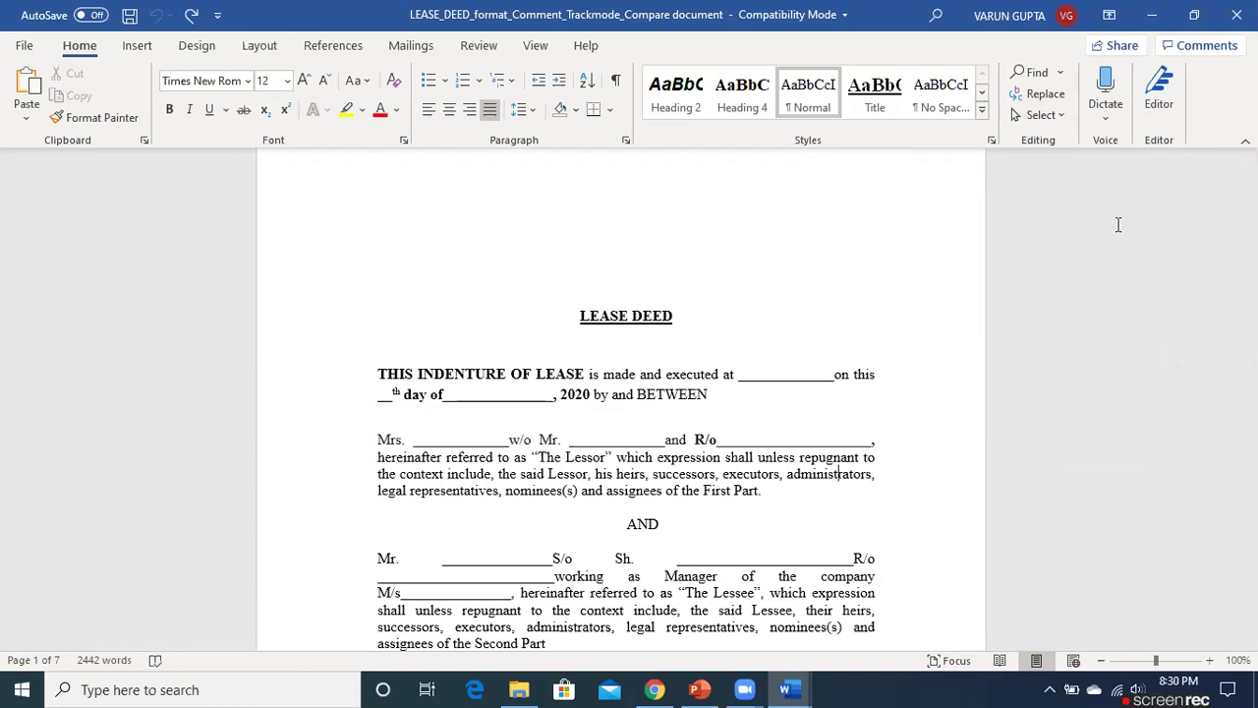
Minimise the Word and Explorer windows and scroll the presentation to slide 7, 'Compare Document-'.
{"action": "left_click", "coordinate": [1155, 18]}
{"action": "left_click", "coordinate": [1152, 18]}
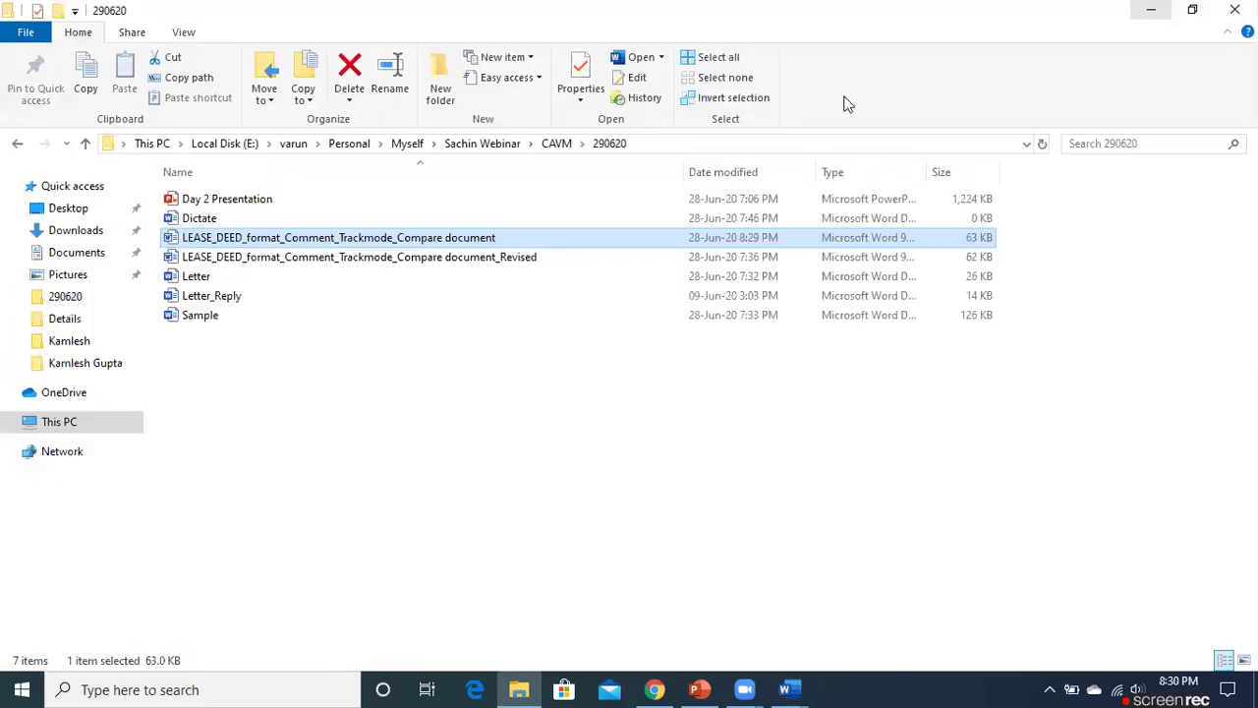
{"action": "left_click", "coordinate": [1151, 10]}
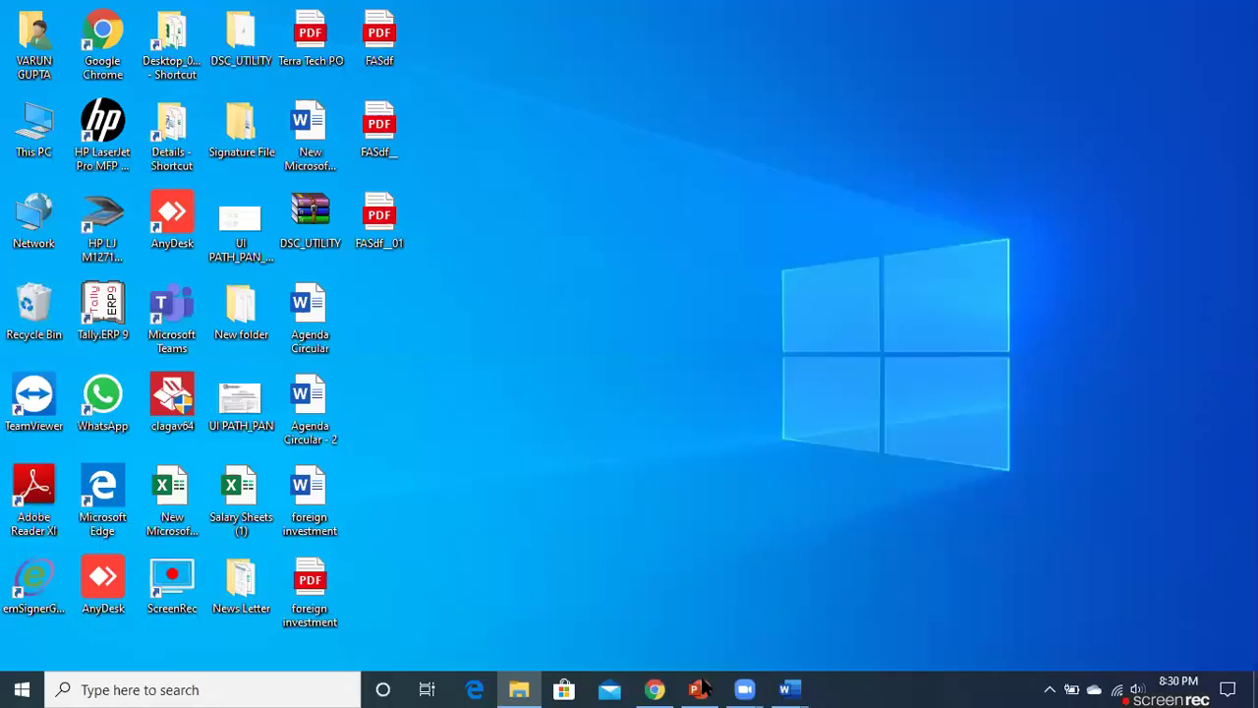
{"action": "left_click", "coordinate": [700, 688]}
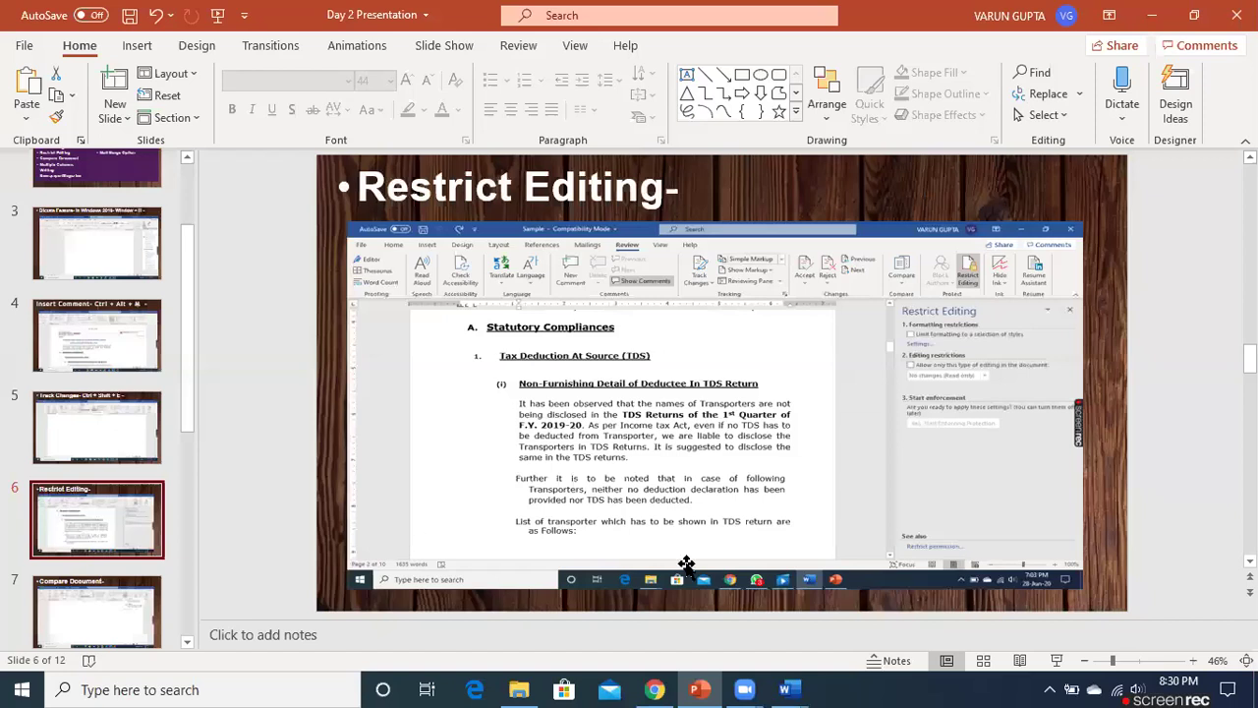
{"action": "scroll", "coordinate": [686, 566], "scroll_direction": "down", "scroll_amount": 1}
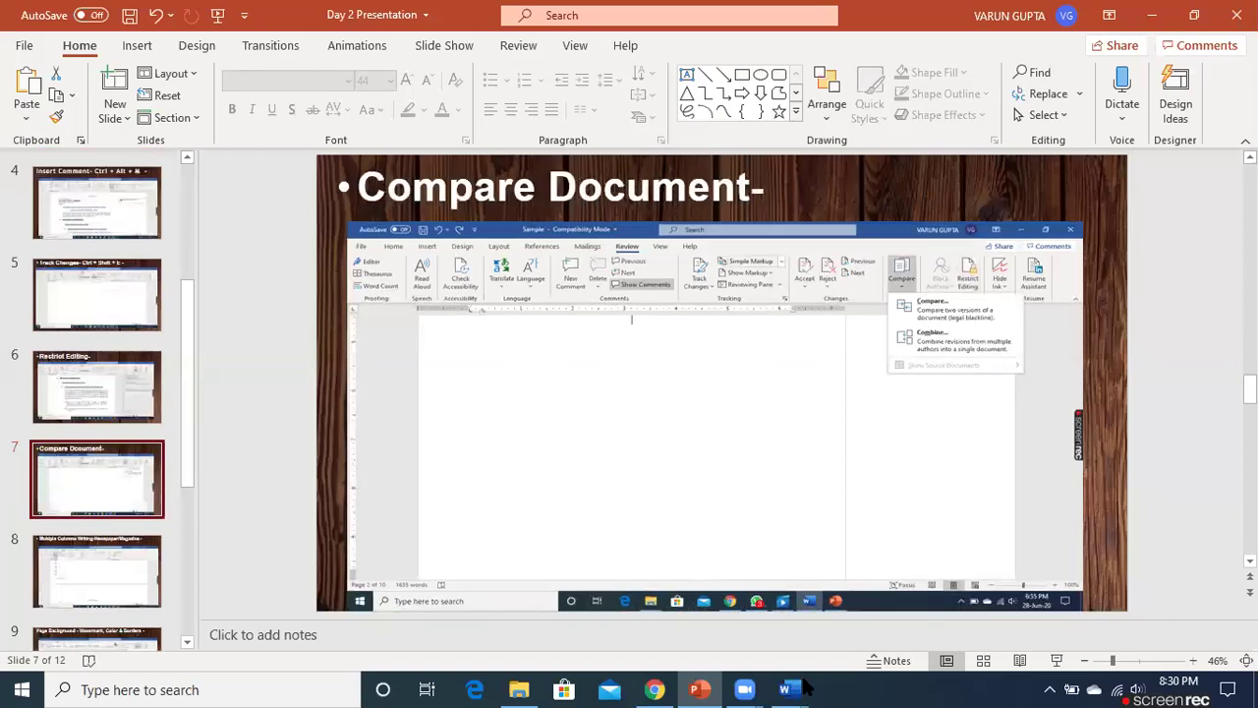
Save and close the lease deed, then minimise PowerPoint to show the desktop.
{"action": "mouse_move", "coordinate": [784, 689]}
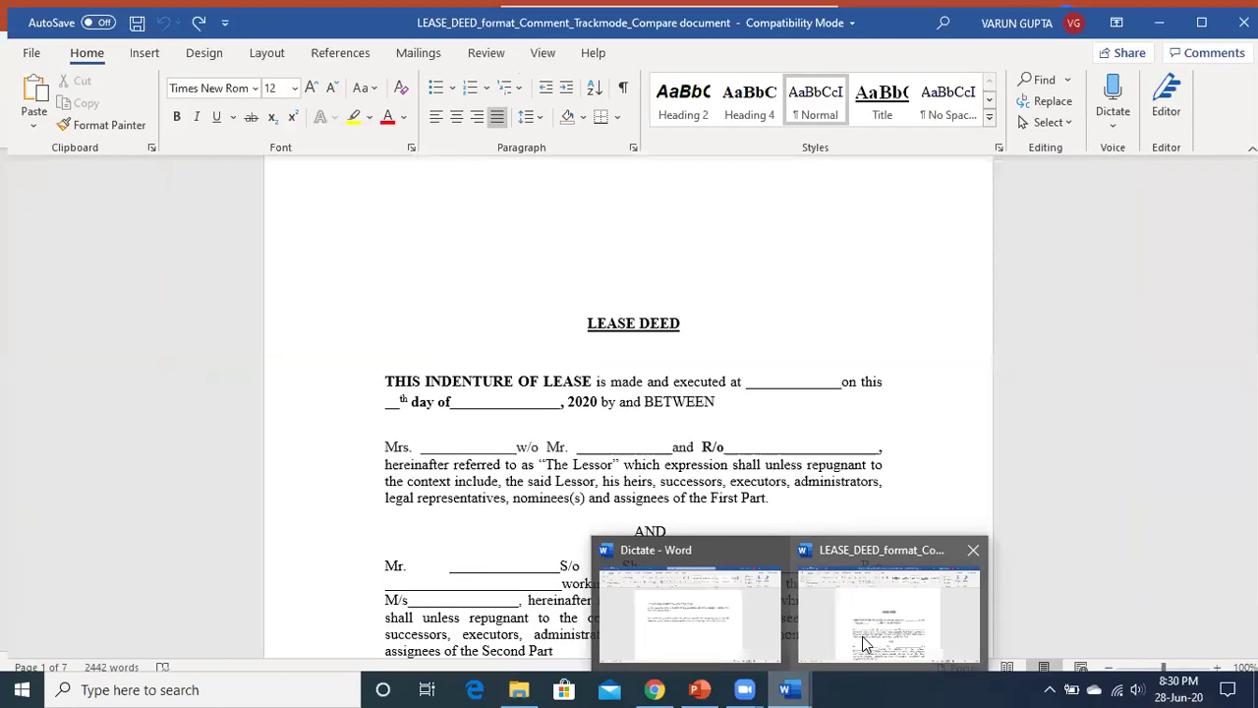
{"action": "left_click", "coordinate": [862, 636]}
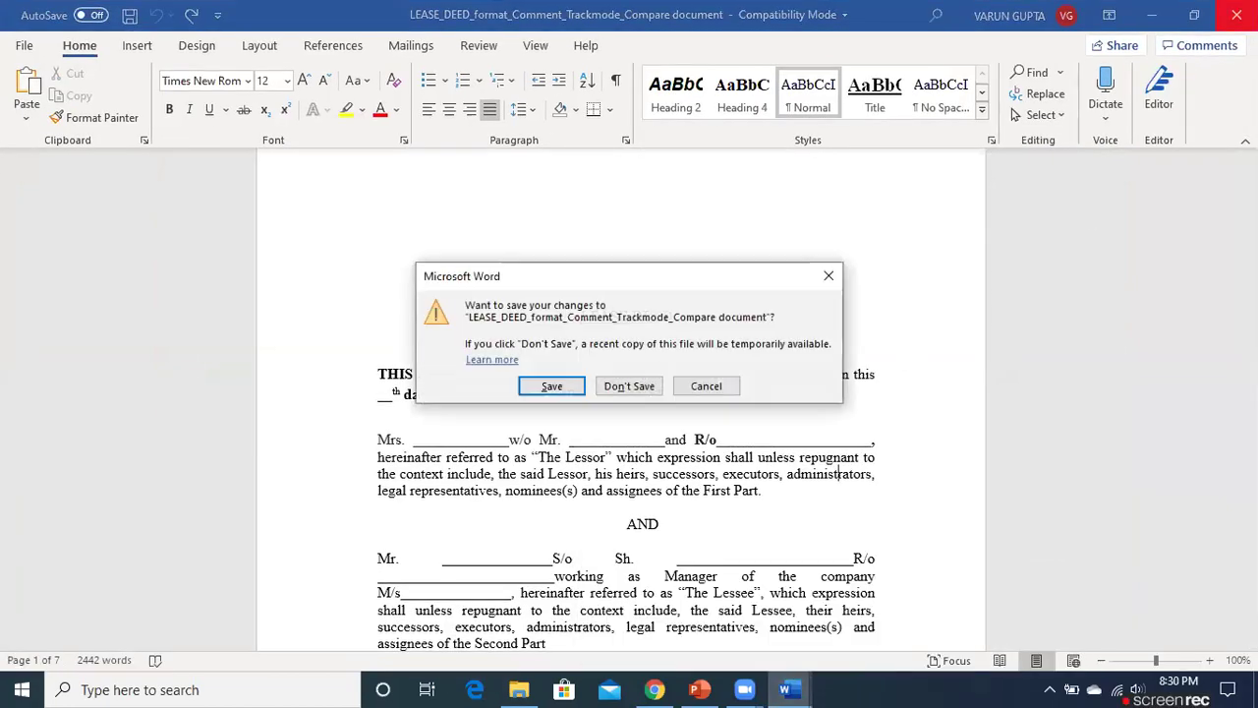
{"action": "left_click", "coordinate": [558, 390]}
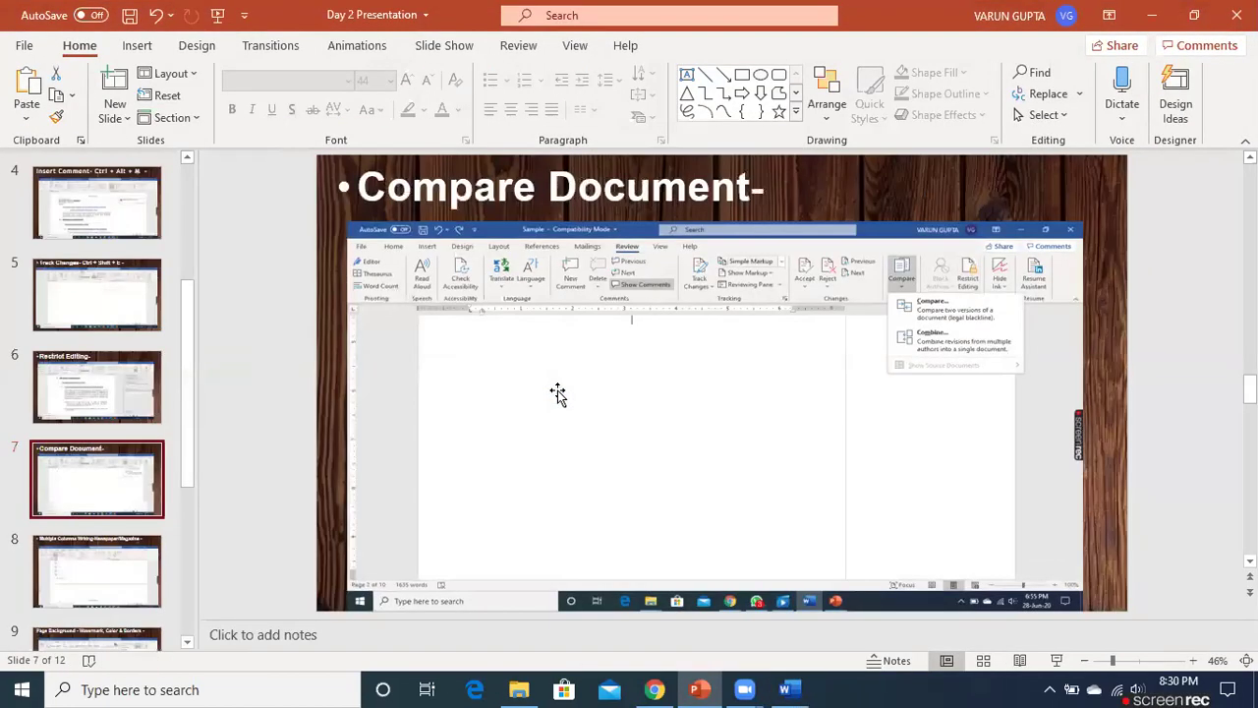
{"action": "left_click", "coordinate": [1152, 17]}
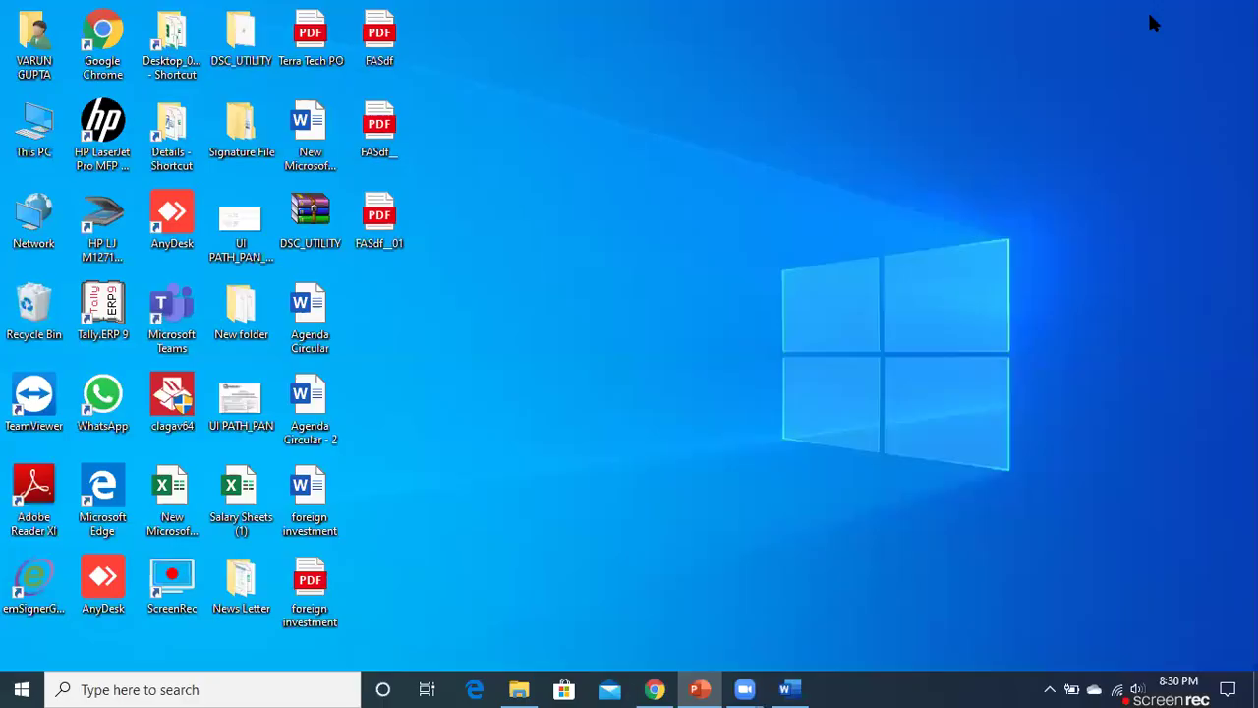
Open LEASE_DEED_format_Comment_Trackmode_Compare from folder 290620 in File Explorer.
{"action": "left_click", "coordinate": [521, 685]}
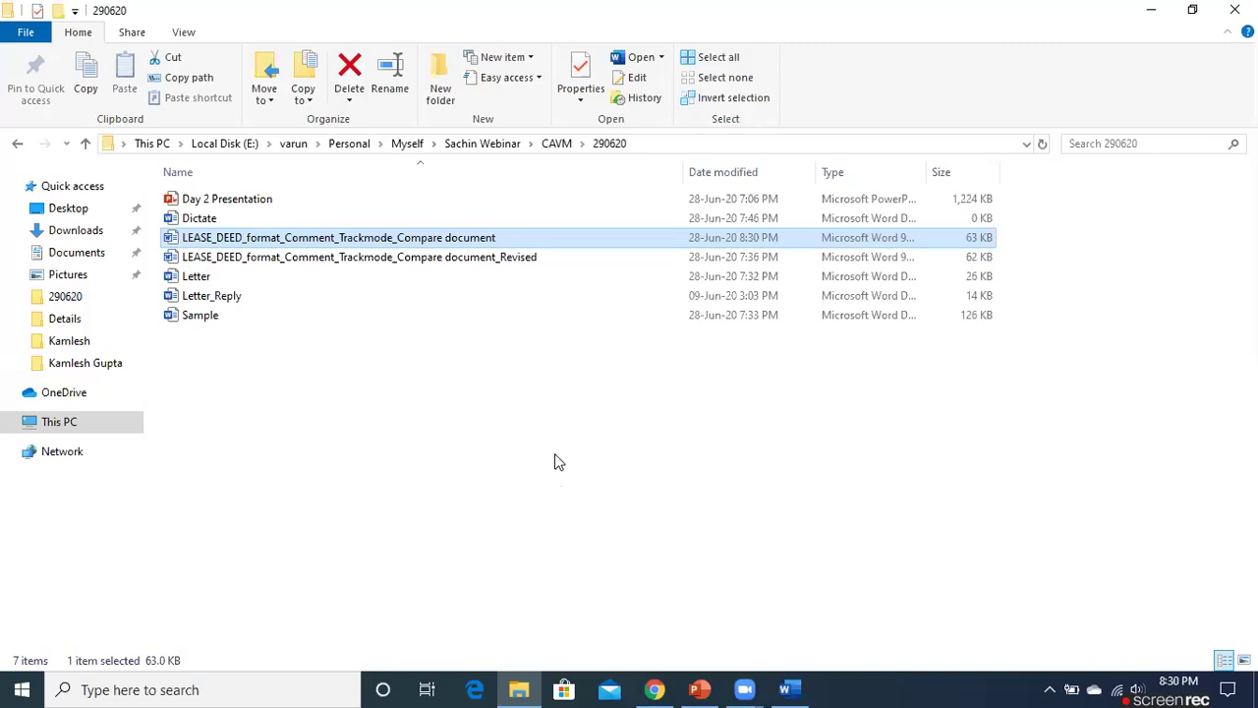
{"action": "double_click", "coordinate": [491, 238]}
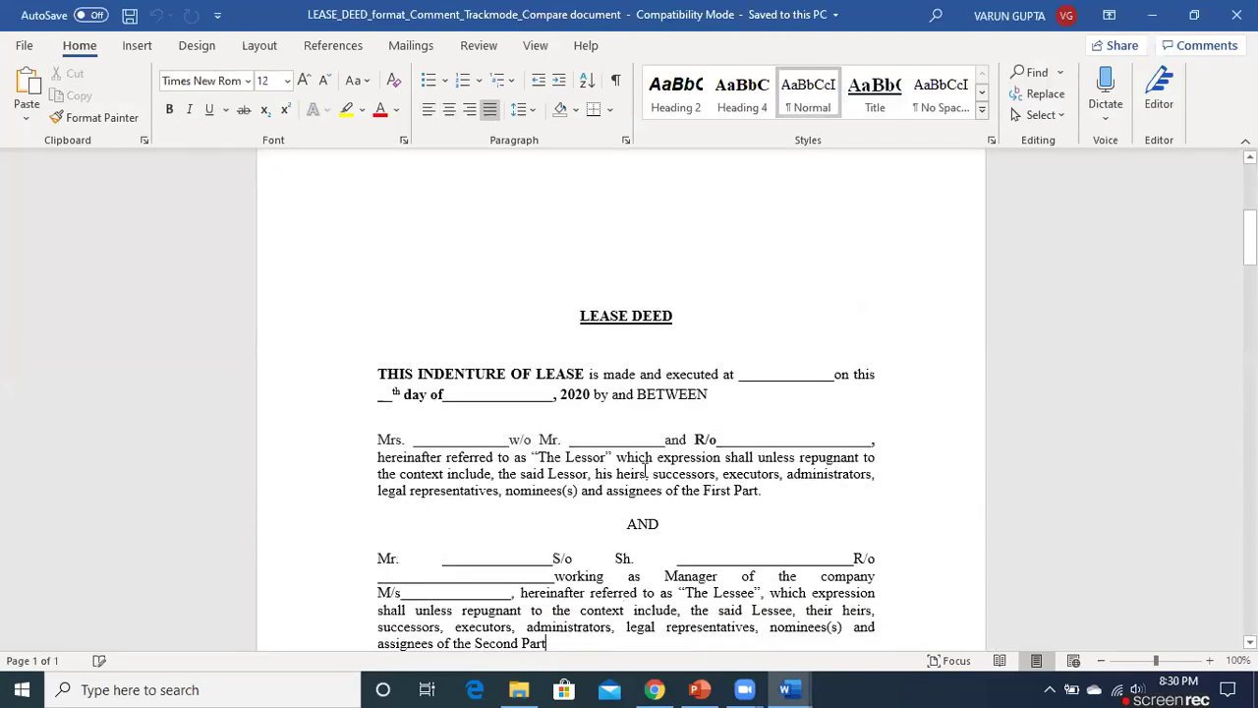
Step through the blank deed's opening lines toward the Lessor paragraph with the arrow keys.
{"action": "scroll", "coordinate": [646, 465], "scroll_direction": "down", "scroll_amount": 1}
{"action": "key", "text": "Up"}
{"action": "key", "text": "Up"}
{"action": "key", "text": "Up"}
{"action": "key", "text": "Up"}
{"action": "key", "text": "Up"}
{"action": "key", "text": "Up"}
{"action": "key", "text": "Up"}
{"action": "key", "text": "Up"}
{"action": "key", "text": "Up"}
{"action": "key", "text": "Up"}
{"action": "key", "text": "Up"}
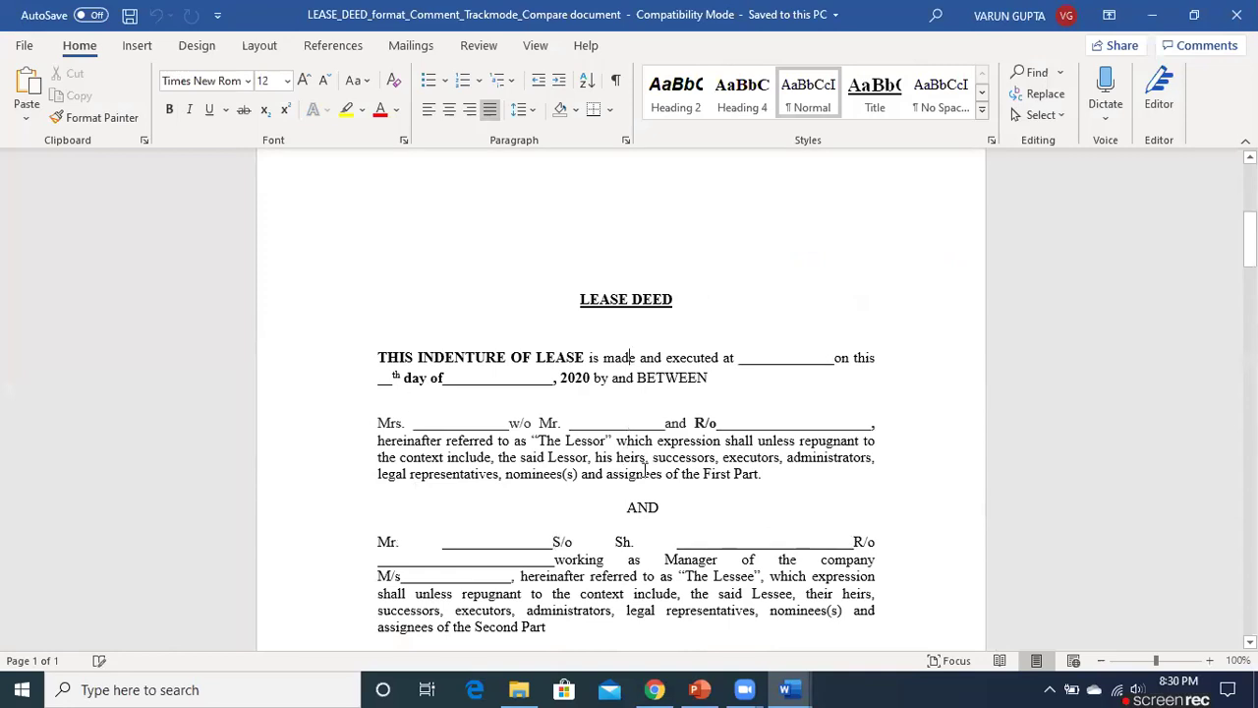
{"action": "key", "text": "Right"}
{"action": "key", "text": "Right"}
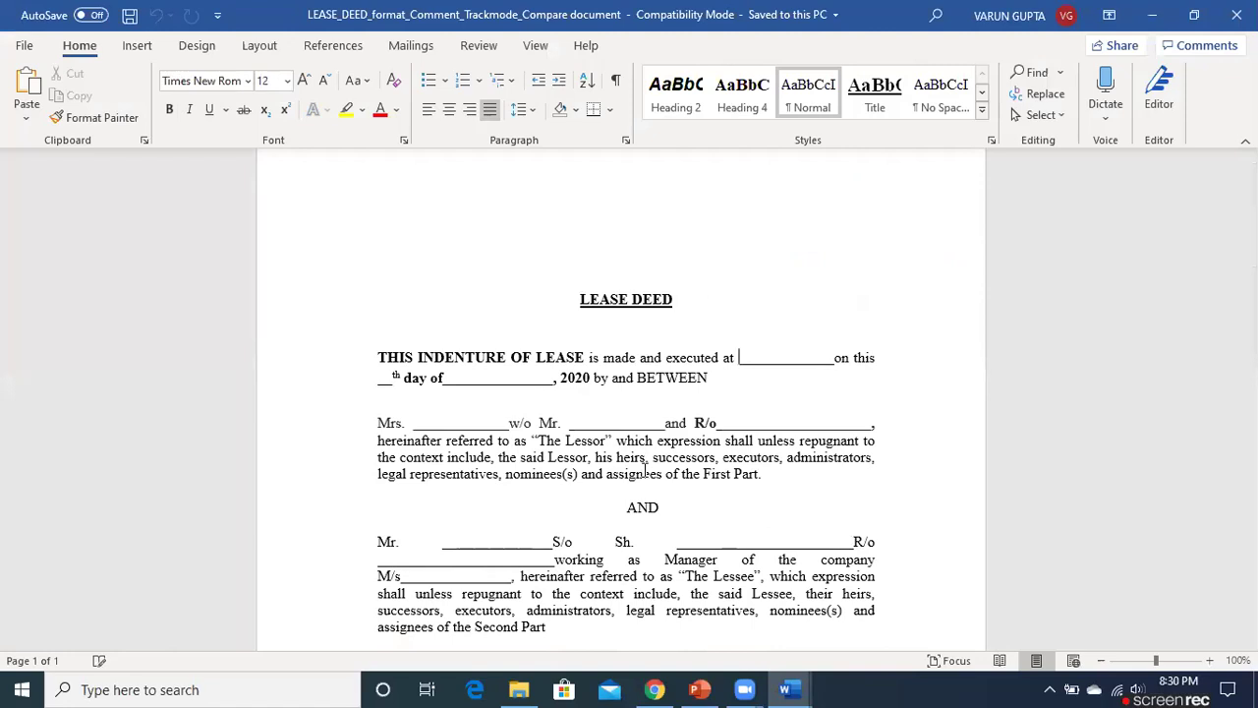
{"action": "key", "text": "Down"}
{"action": "key", "text": "Down"}
{"action": "key", "text": "Down"}
{"action": "key", "text": "Right"}
Switch to the Revised lease deed and move to the place name after 'executed at'.
{"action": "key", "text": "alt+Tab"}
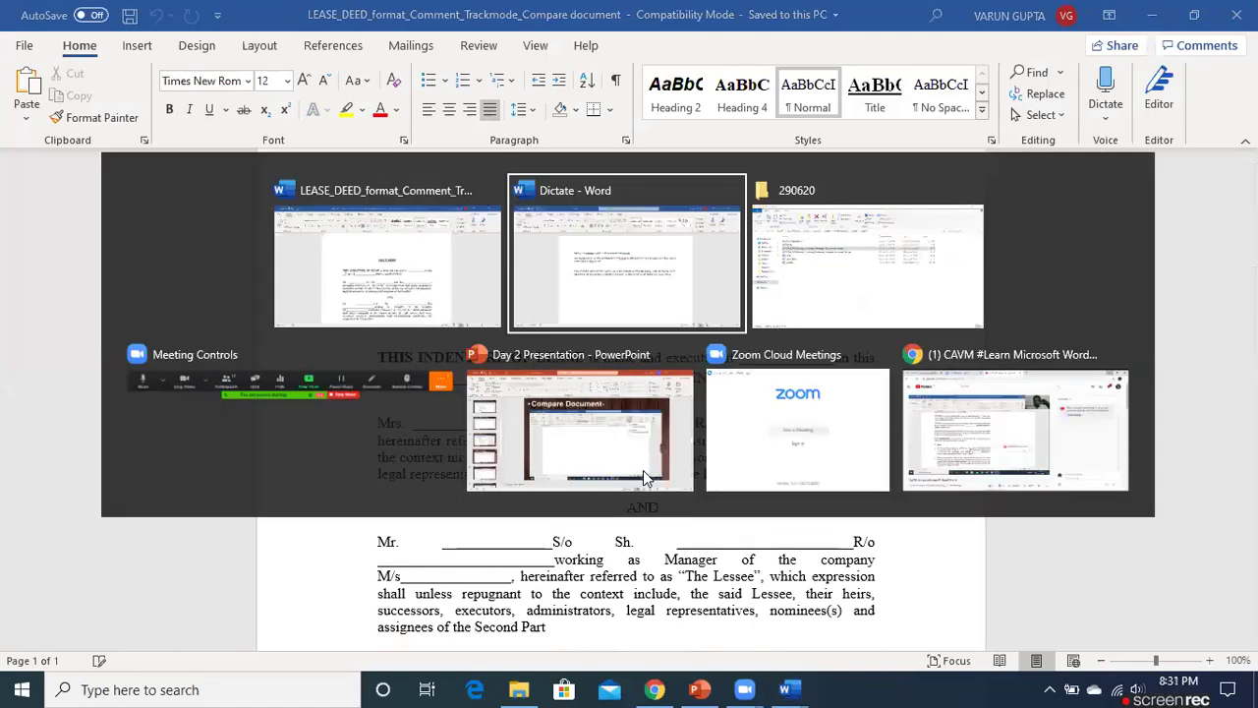
{"action": "key", "text": "alt+Tab"}
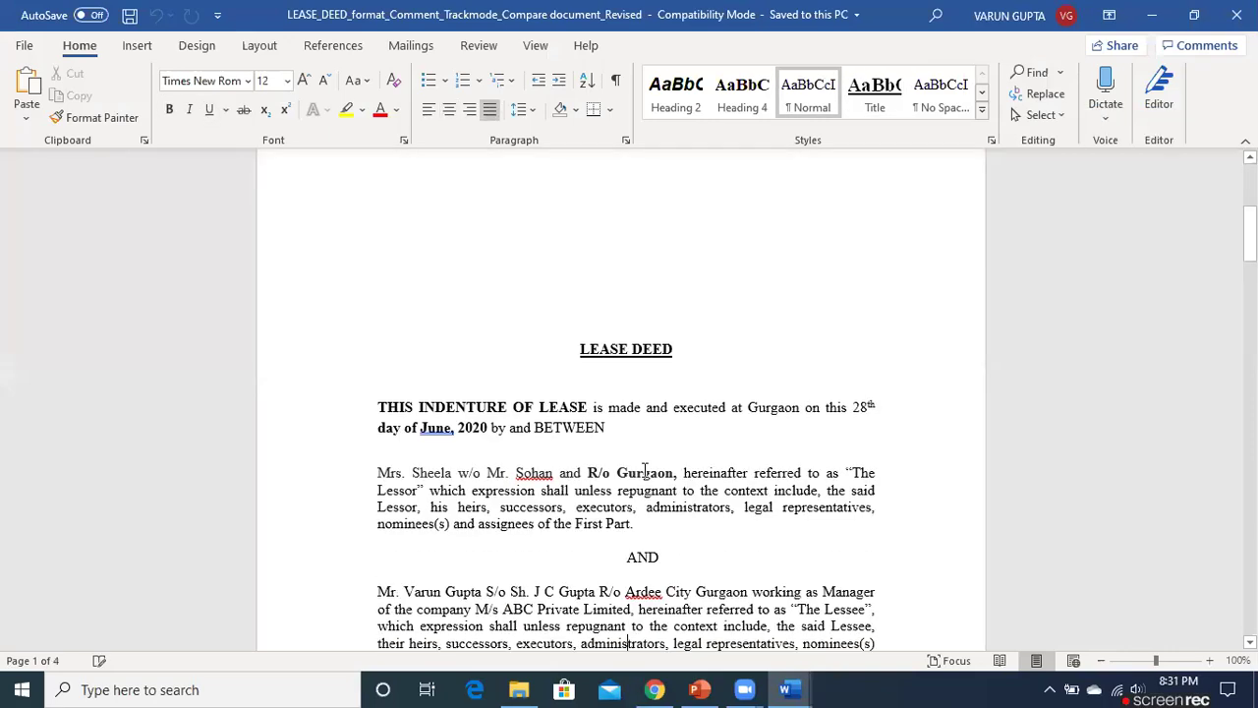
{"action": "key", "text": "Up"}
{"action": "key", "text": "Up"}
{"action": "key", "text": "Up"}
{"action": "key", "text": "Up"}
{"action": "key", "text": "Down"}
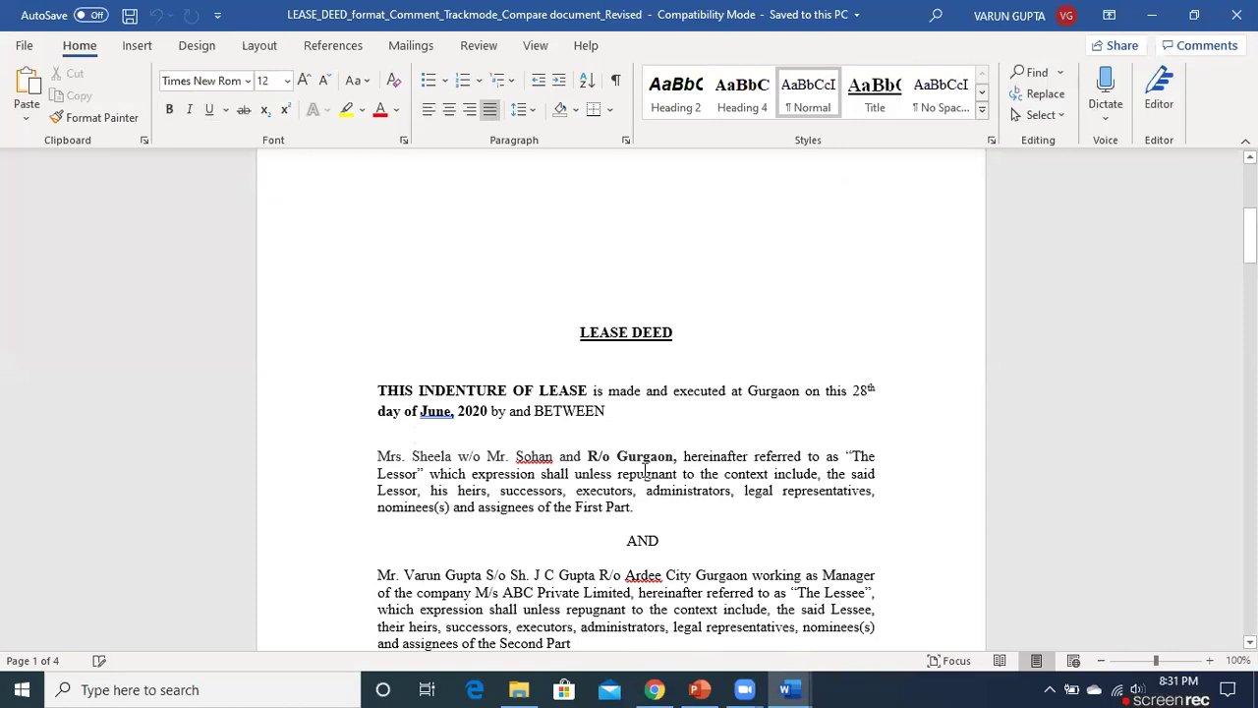
{"action": "key", "text": "Right"}
{"action": "key", "text": "Right"}
{"action": "key", "text": "Right"}
{"action": "key", "text": "Right"}
{"action": "key", "text": "Right"}
{"action": "key", "text": "Right"}
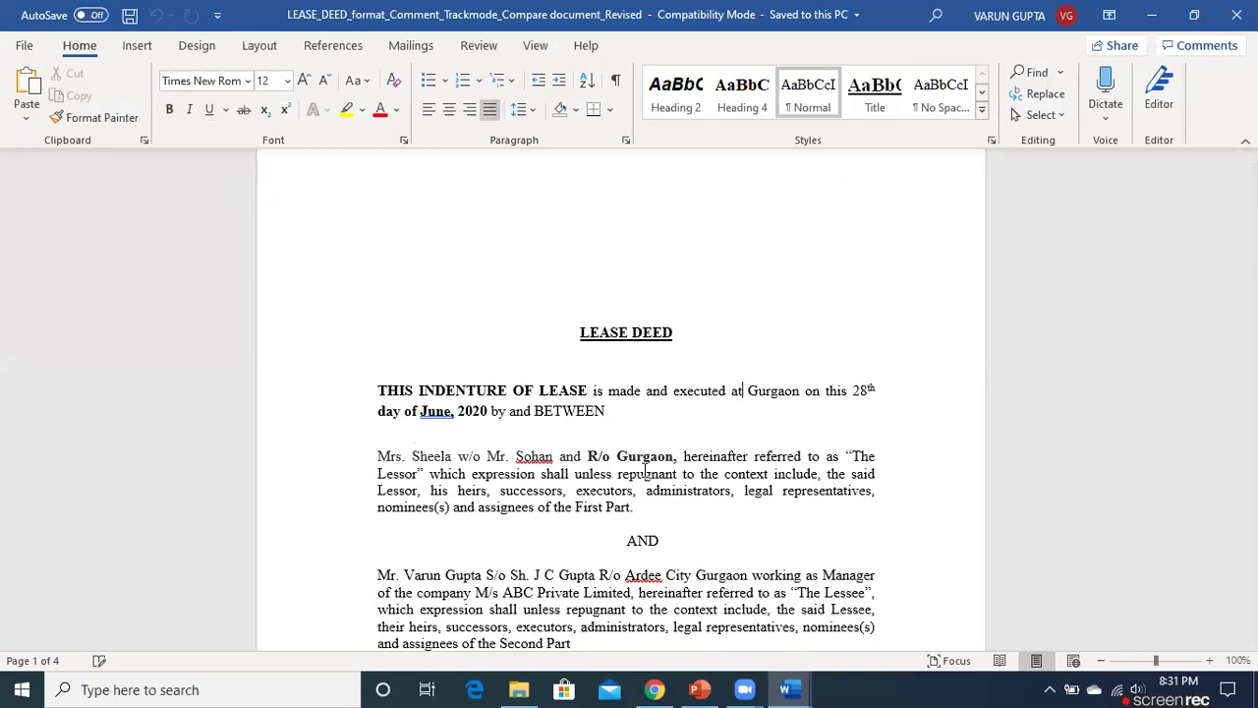
Alternate between the Revised deed's Lessor paragraph and the blank original deed.
{"action": "key", "text": "alt+Tab"}
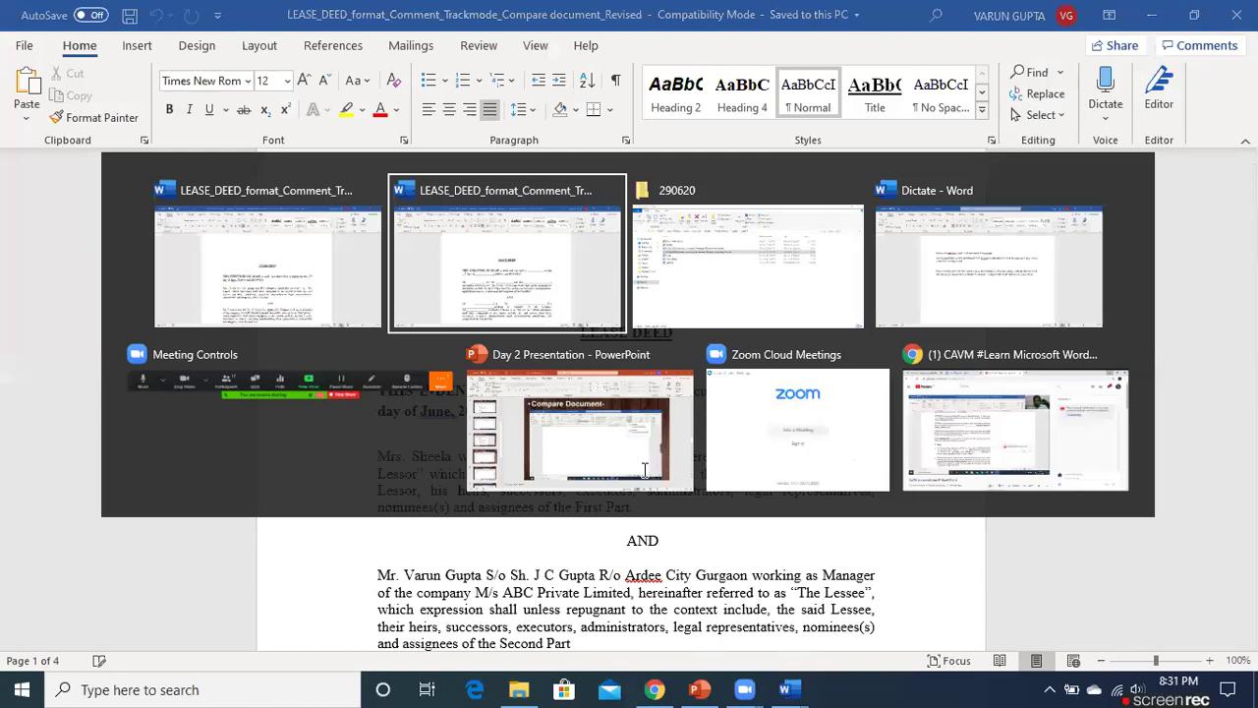
{"action": "key", "text": "alt+Tab"}
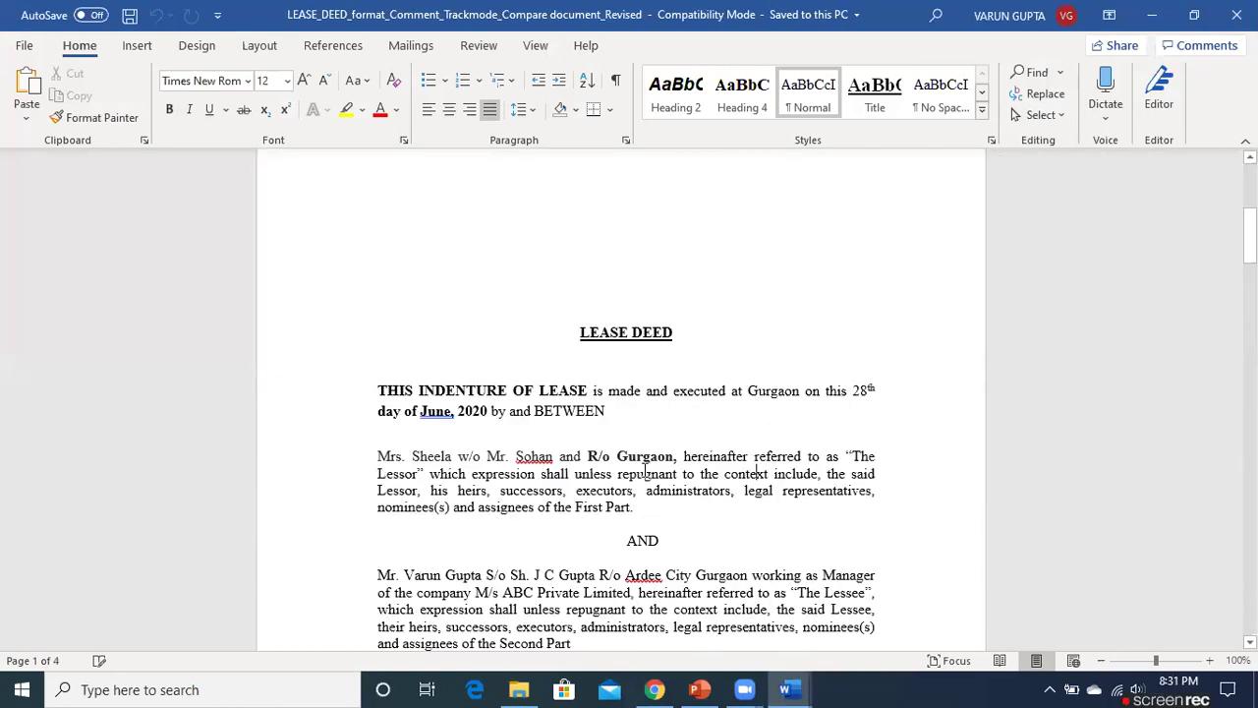
{"action": "key", "text": "Right"}
{"action": "key", "text": "Right"}
{"action": "key", "text": "Down"}
{"action": "key", "text": "Down"}
{"action": "key", "text": "Down"}
{"action": "key", "text": "alt+Tab"}
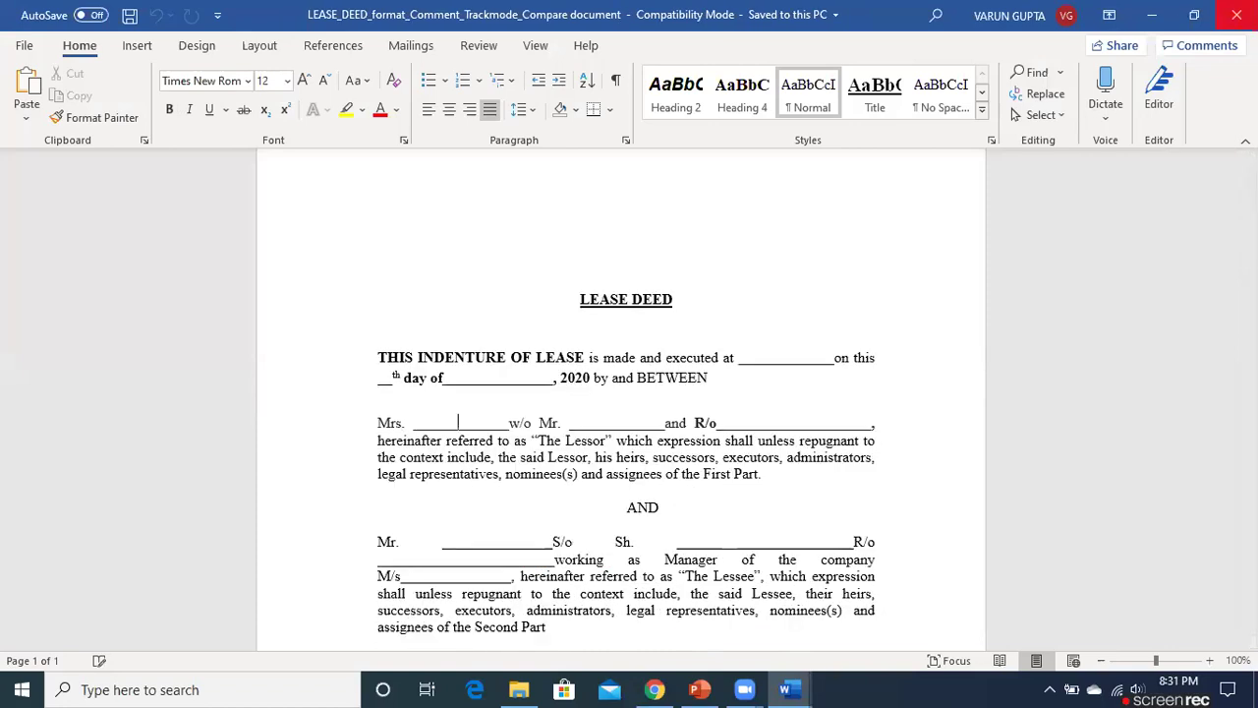
{"action": "key", "text": "alt+Tab"}
{"action": "key", "text": "alt+Tab"}
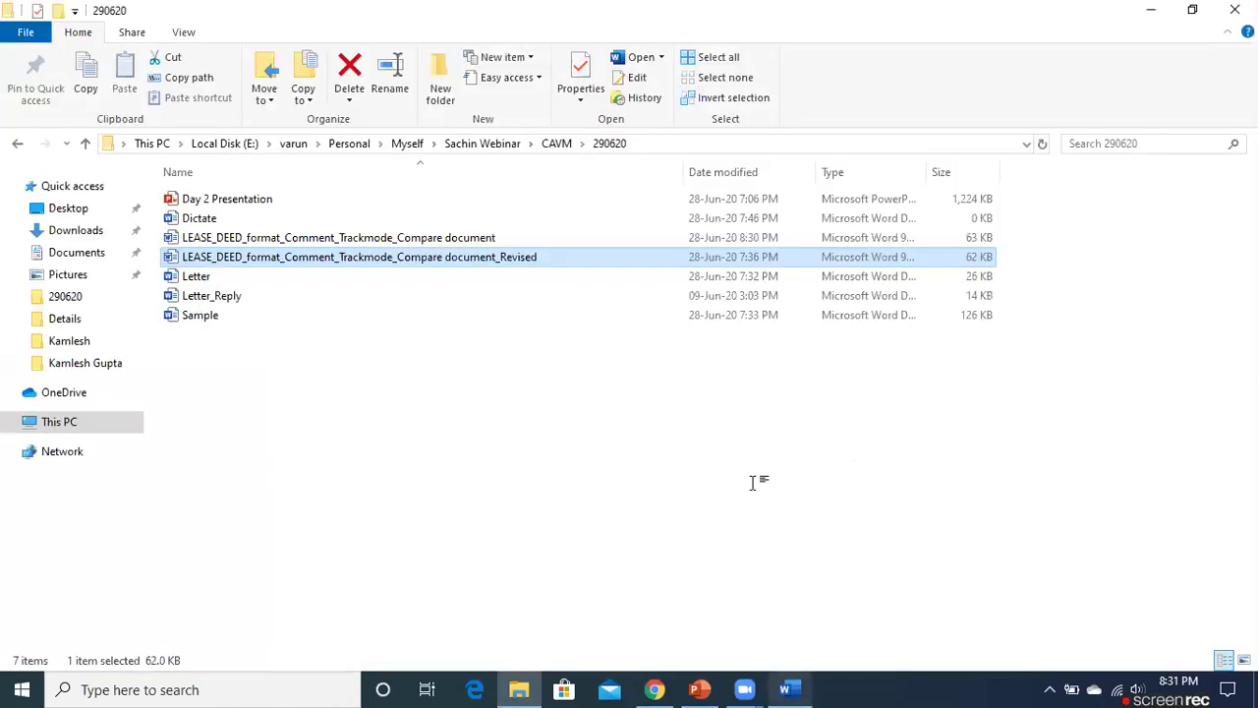
Bring the Dictate Word document back to the front and show its Review ribbon tools.
{"action": "key", "text": "alt+Tab"}
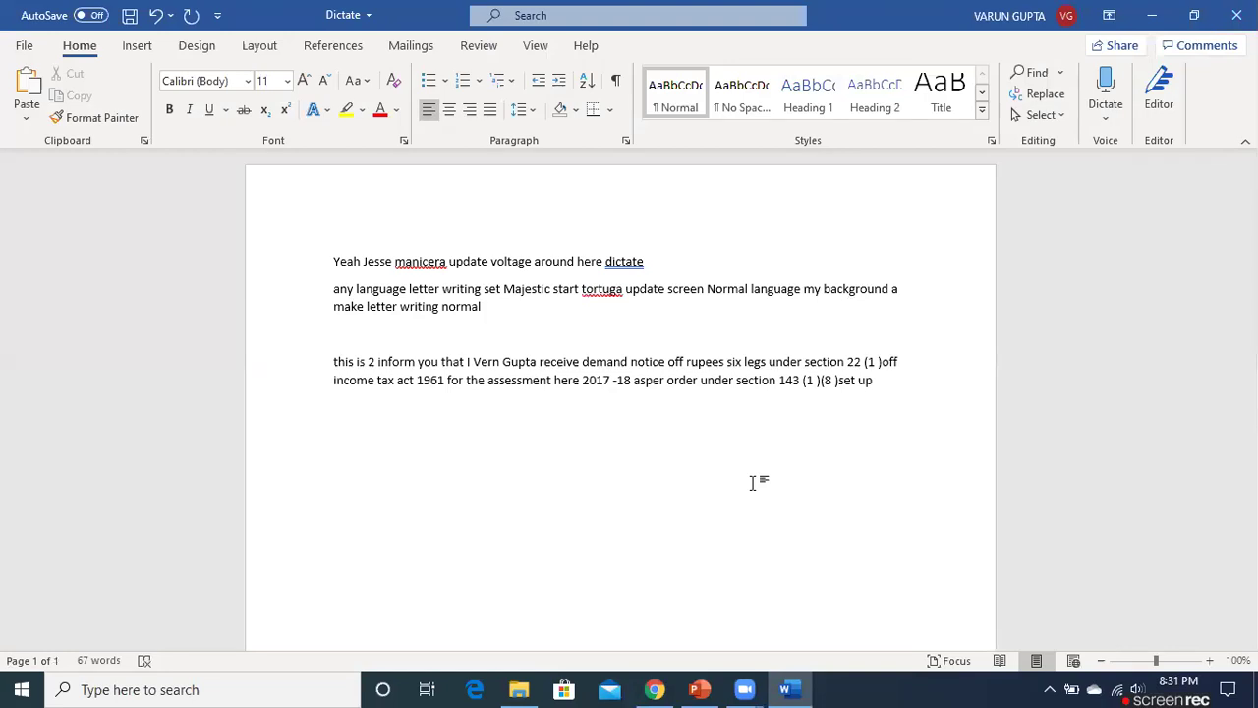
{"action": "left_click", "coordinate": [482, 49]}
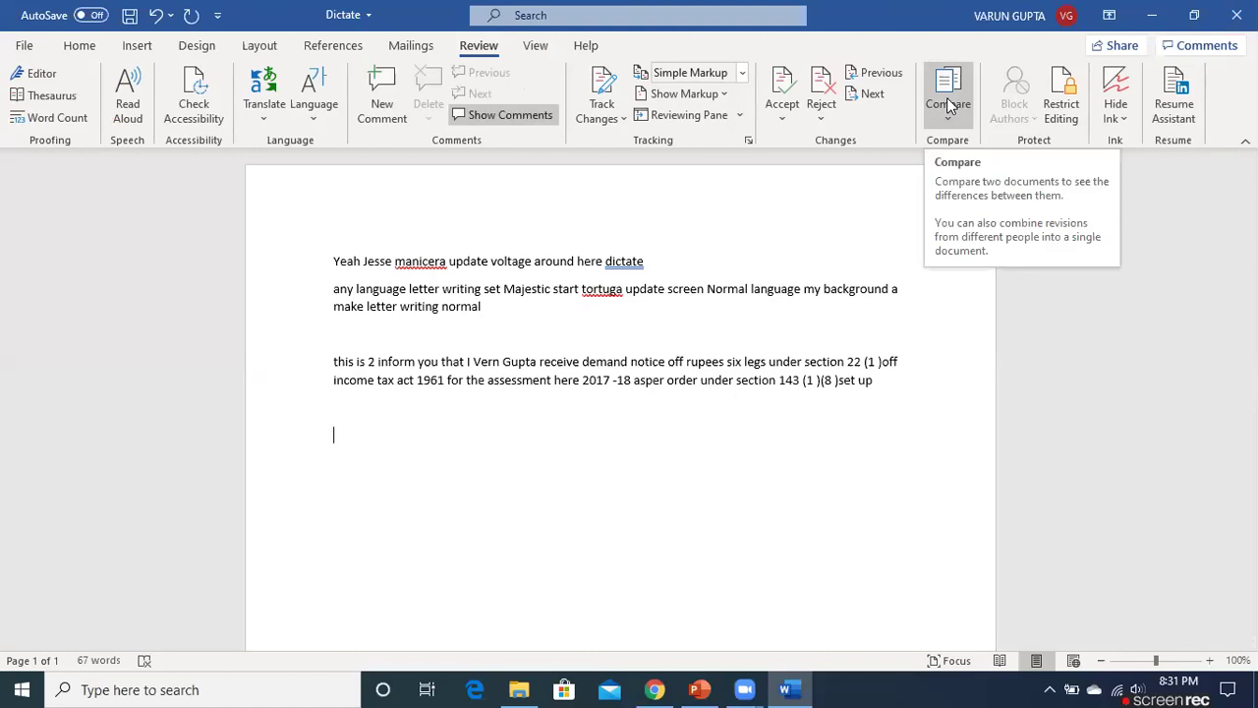
Start Compare Documents and browse for the original document file from the Documents folder.
{"action": "left_click", "coordinate": [948, 105]}
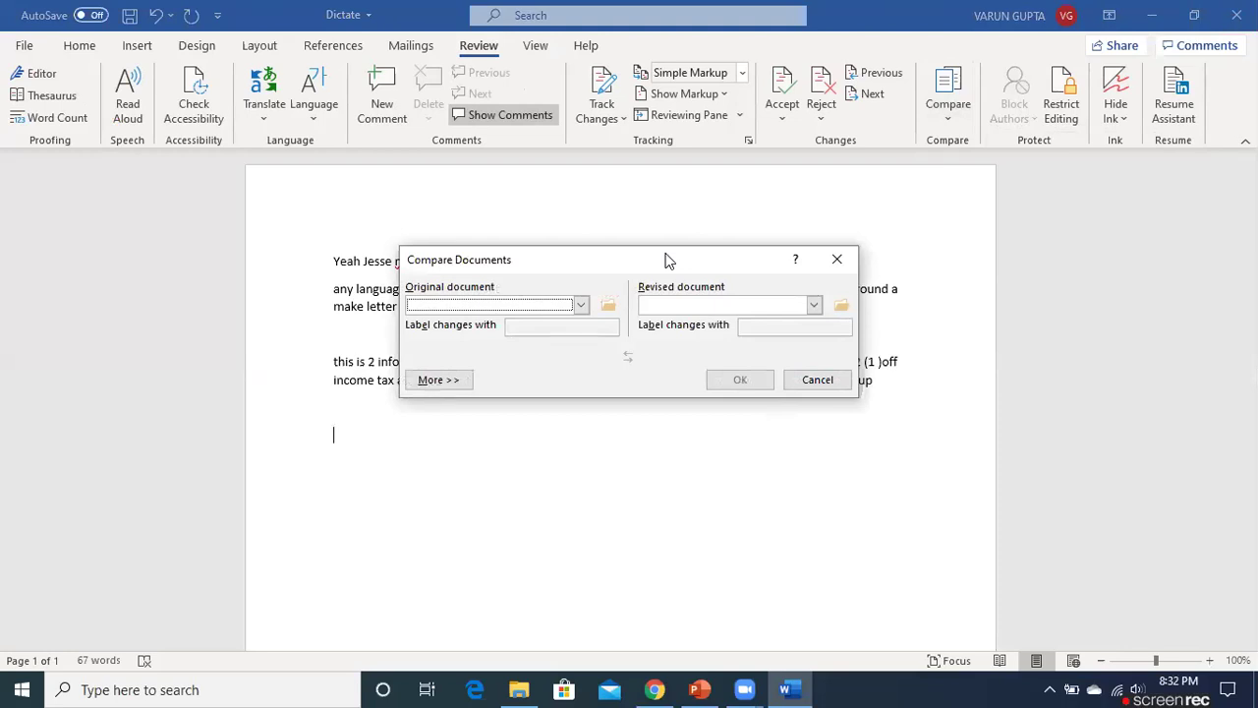
{"action": "left_click", "coordinate": [581, 305]}
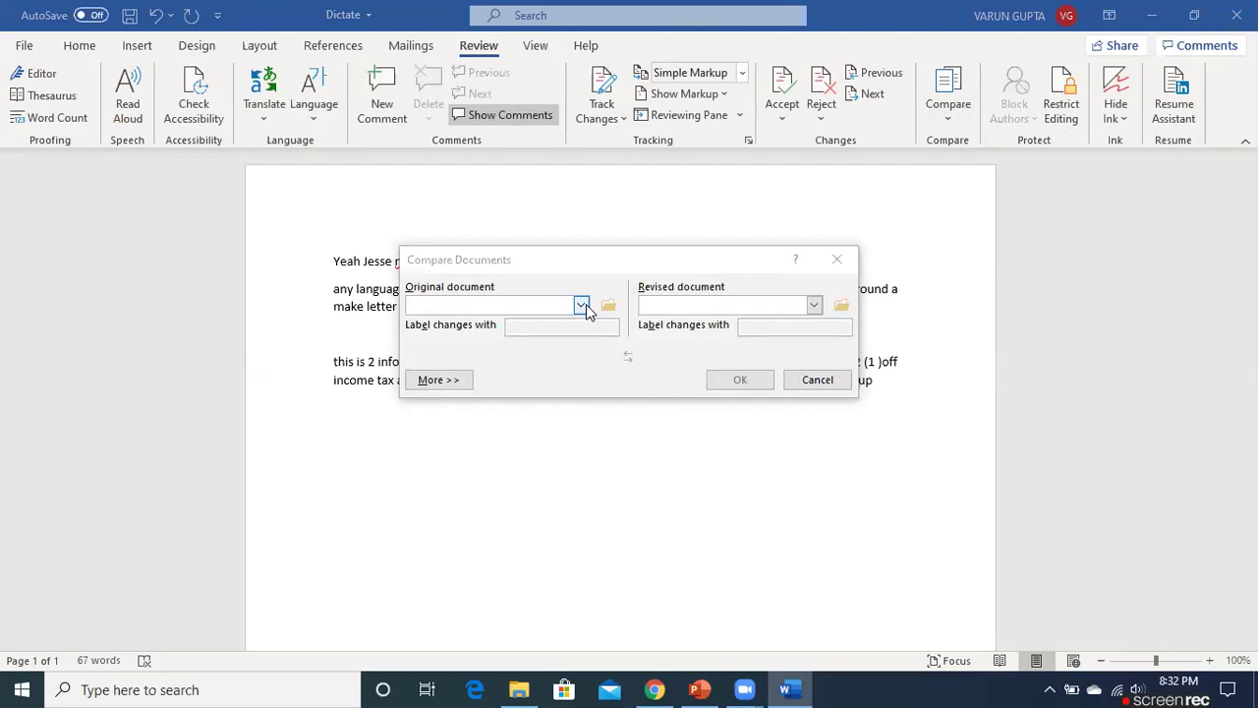
{"action": "left_click", "coordinate": [584, 305]}
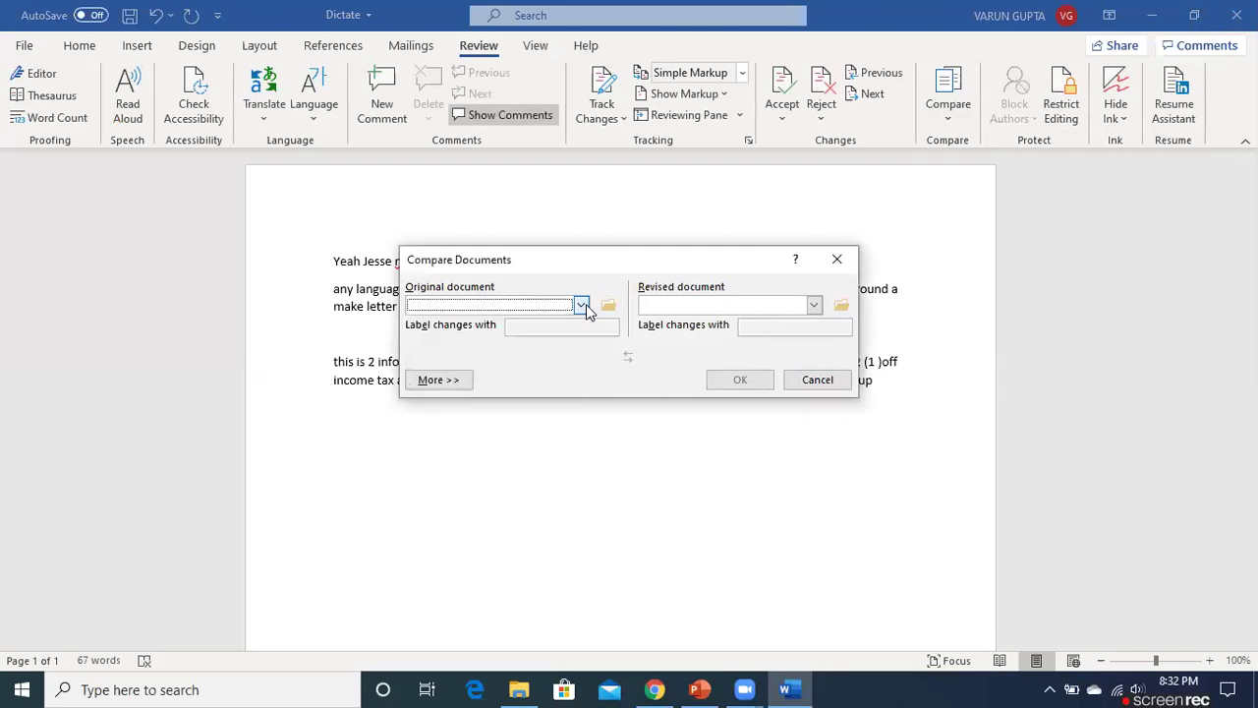
{"action": "left_click", "coordinate": [609, 307]}
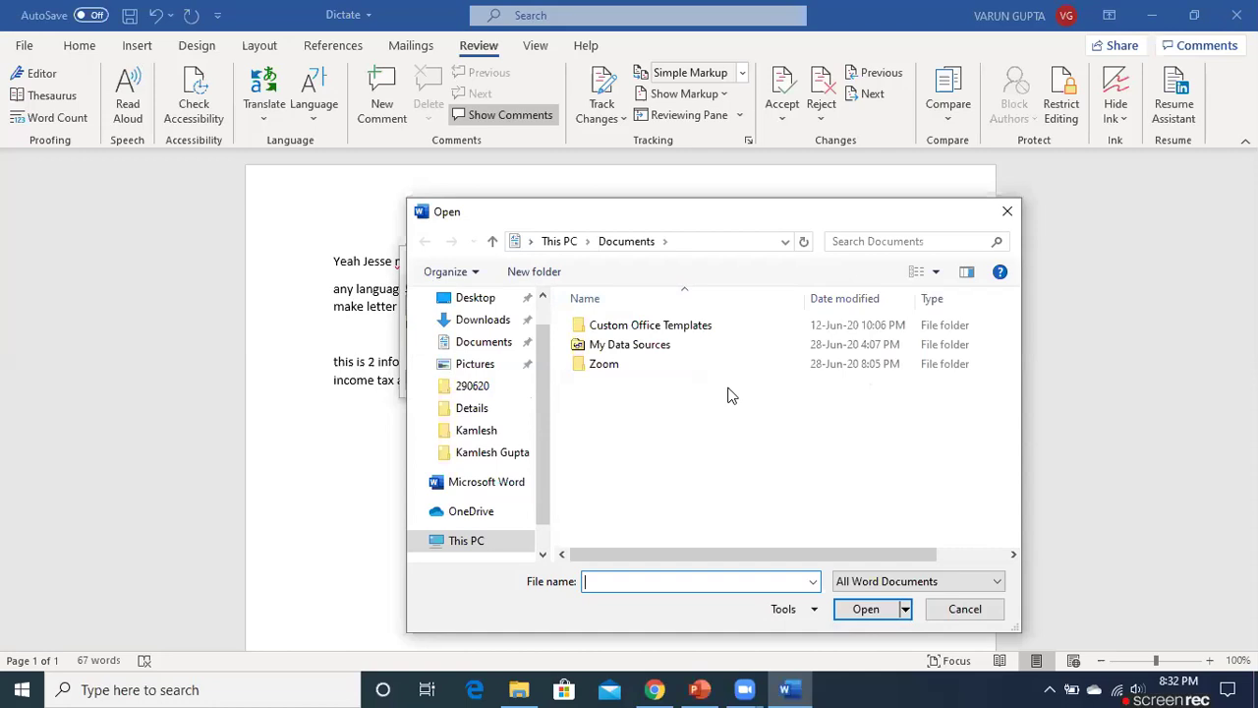
Reopen the file browser and copy the 290620 folder path from File Explorer's address bar.
{"action": "left_click", "coordinate": [1007, 212]}
{"action": "left_click", "coordinate": [608, 305]}
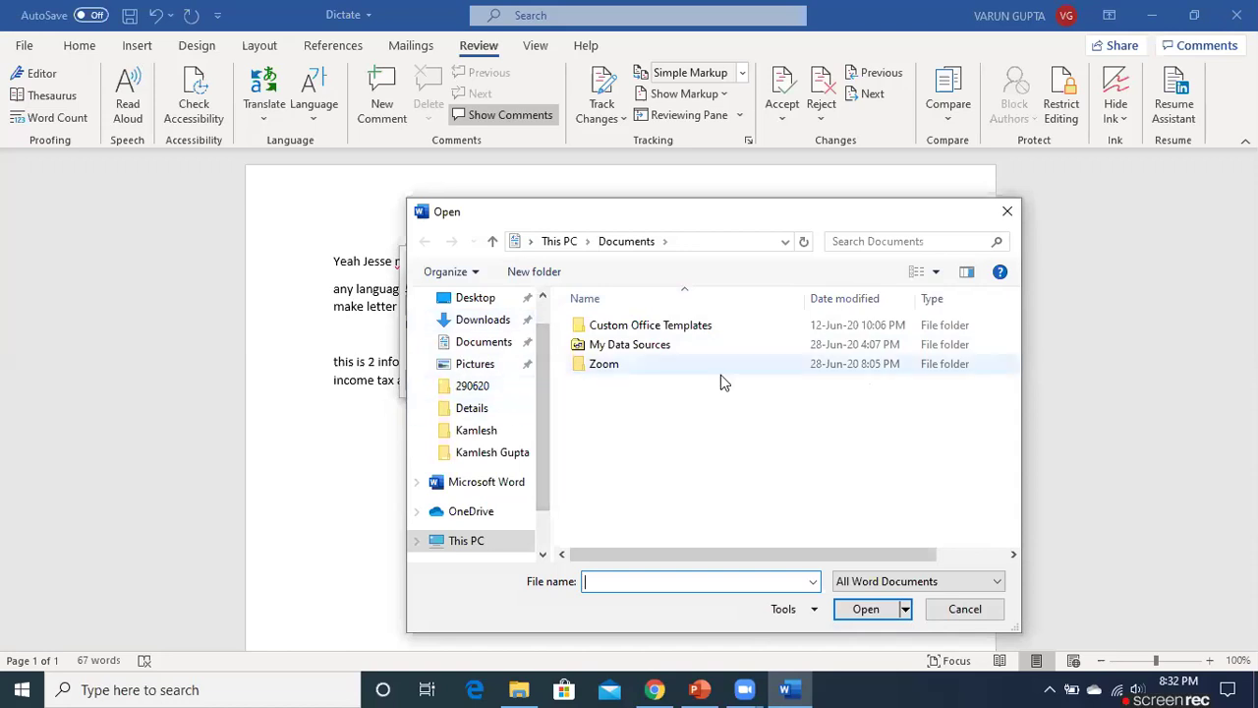
{"action": "key", "text": "alt+Tab"}
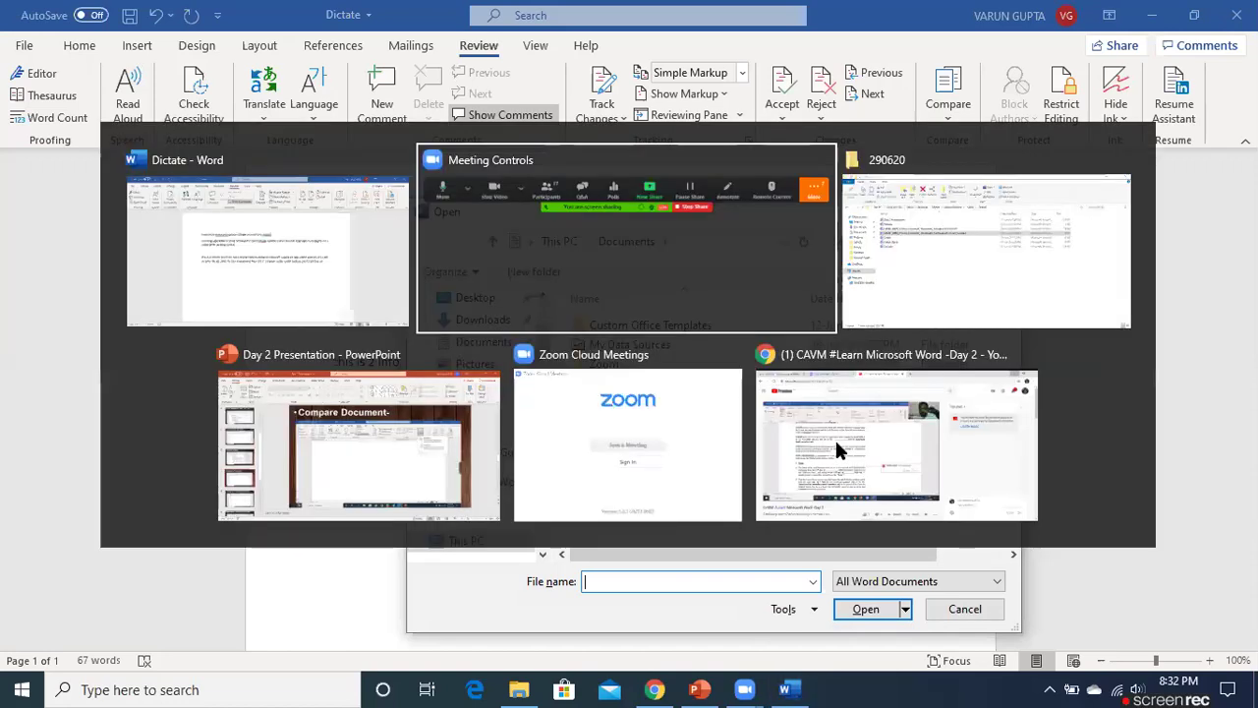
{"action": "key", "text": "alt+Tab"}
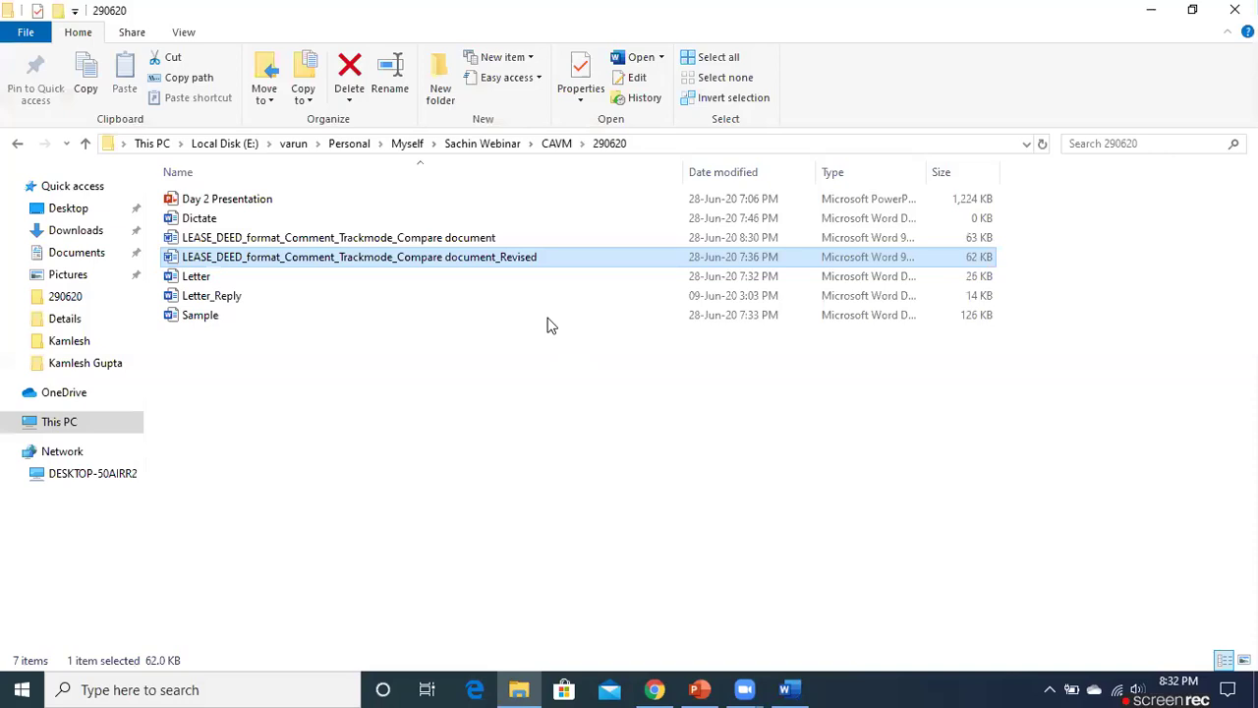
{"action": "left_click", "coordinate": [649, 143]}
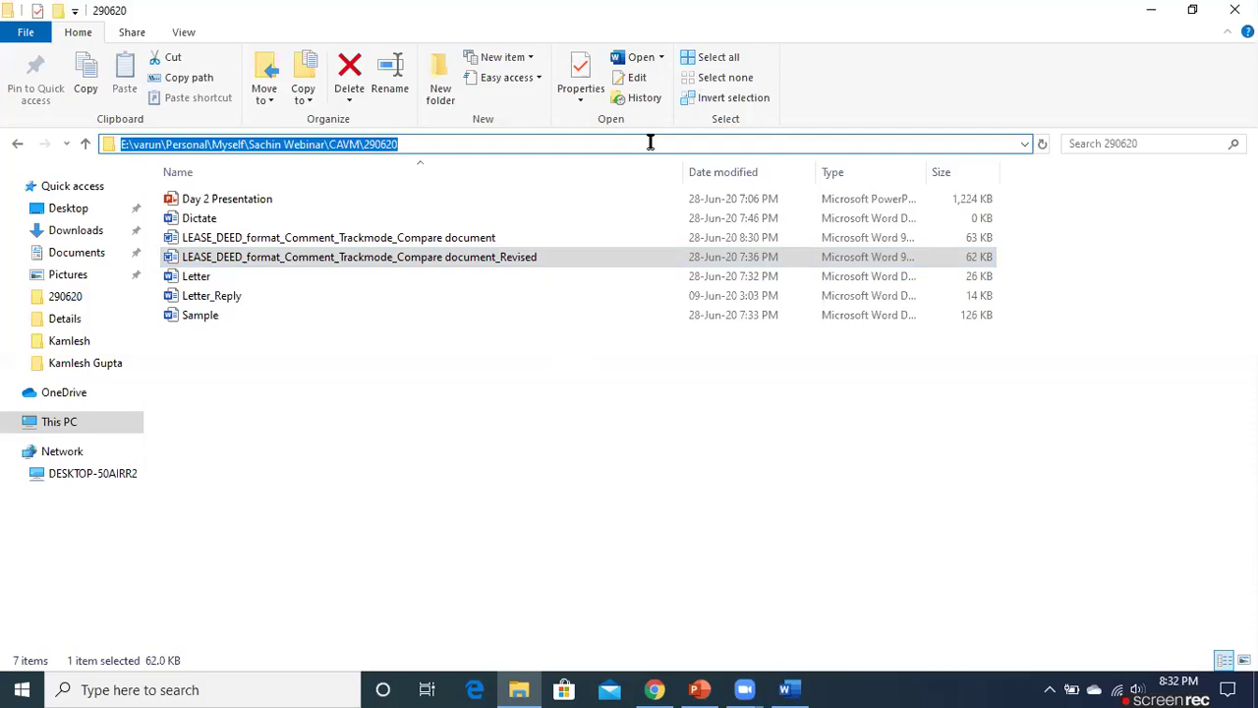
Paste the 290620 folder path into the Open dialog's address bar and go there.
{"action": "key", "text": "alt+Tab"}
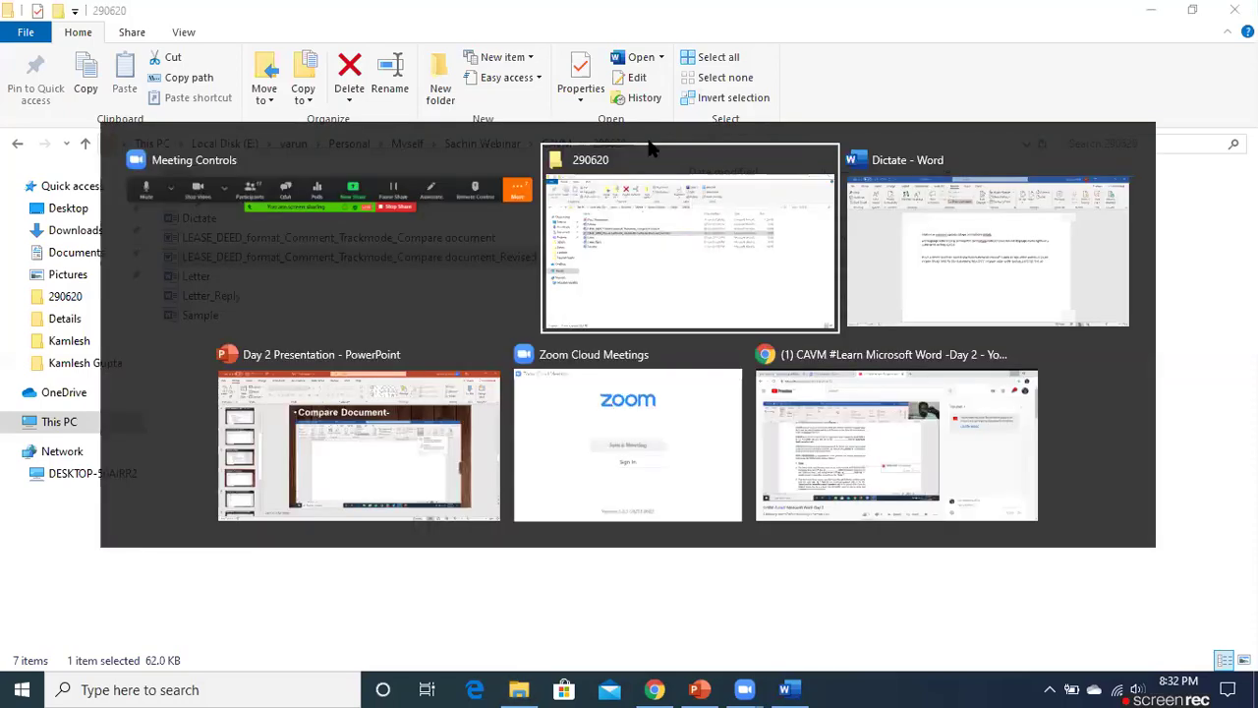
{"action": "key", "text": "alt+Tab"}
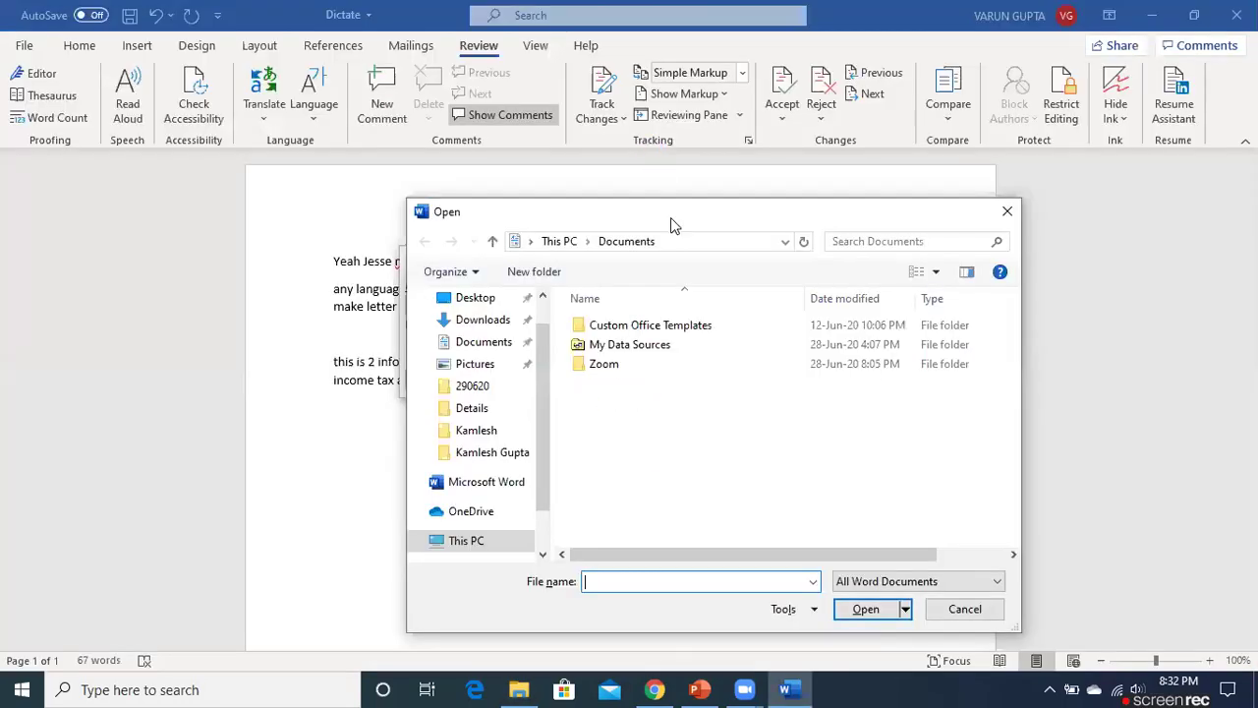
{"action": "left_click", "coordinate": [678, 245]}
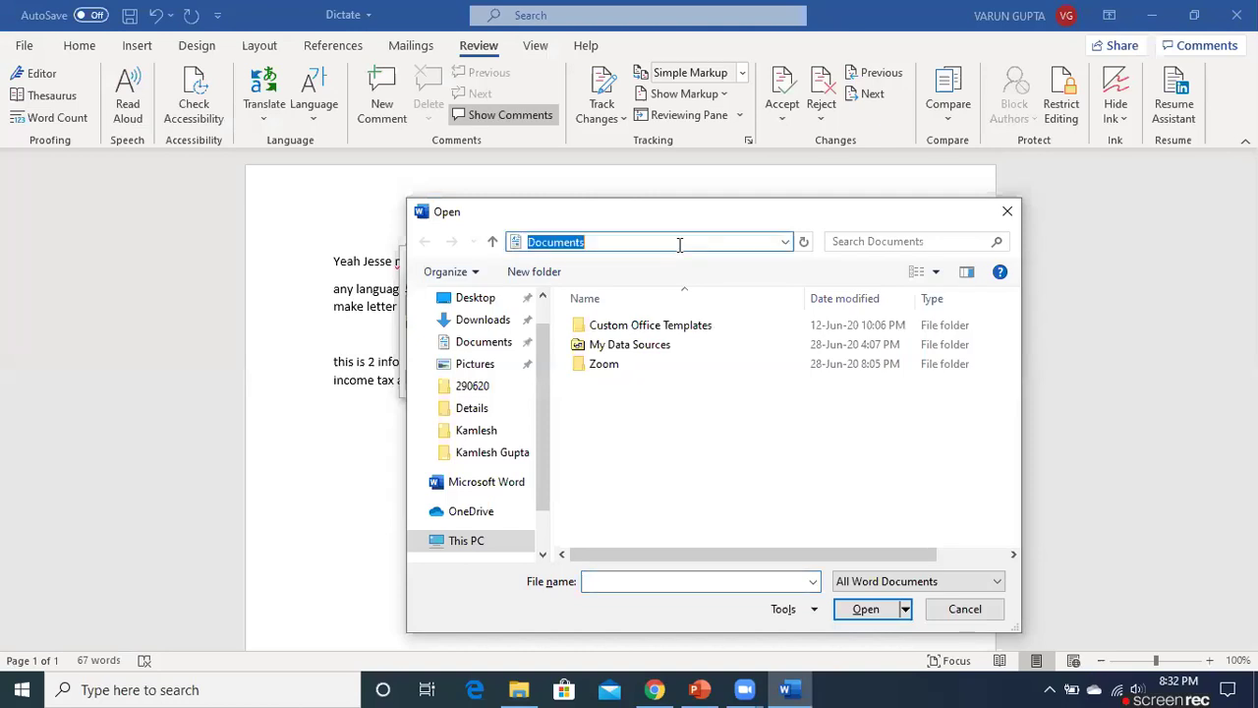
{"action": "key", "text": "ctrl+v"}
{"action": "key", "text": "ctrl+a"}
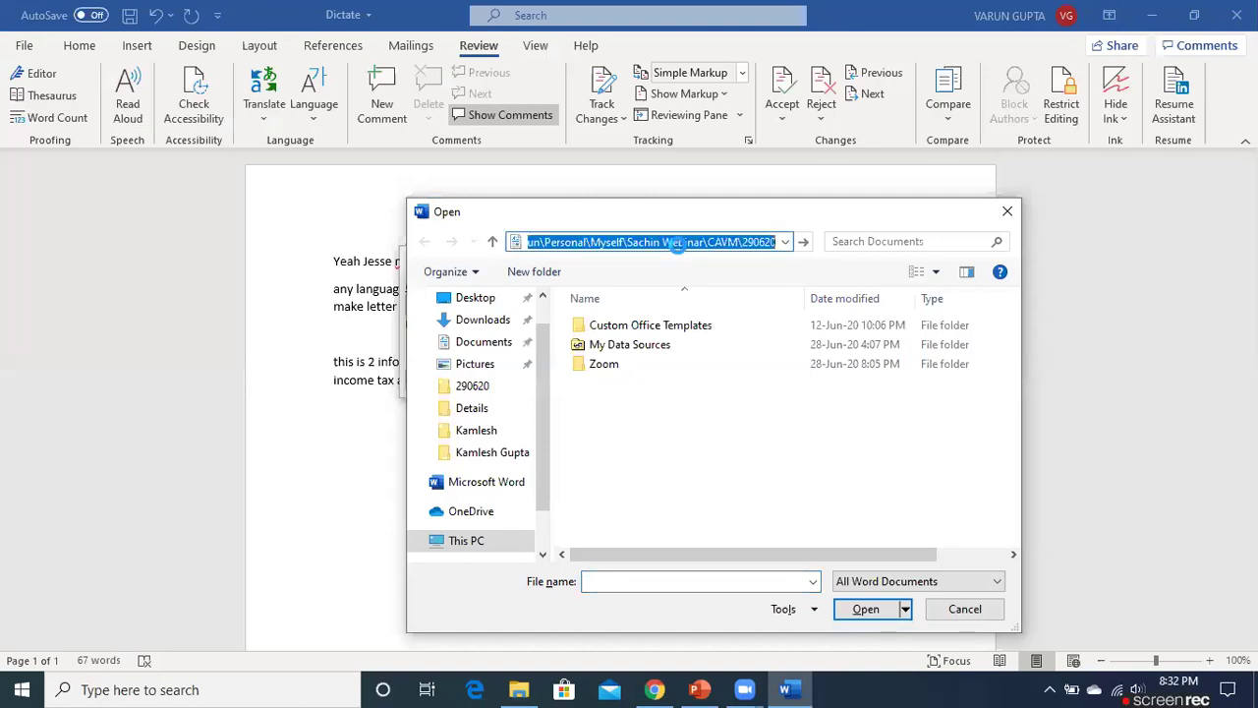
{"action": "key", "text": "Return"}
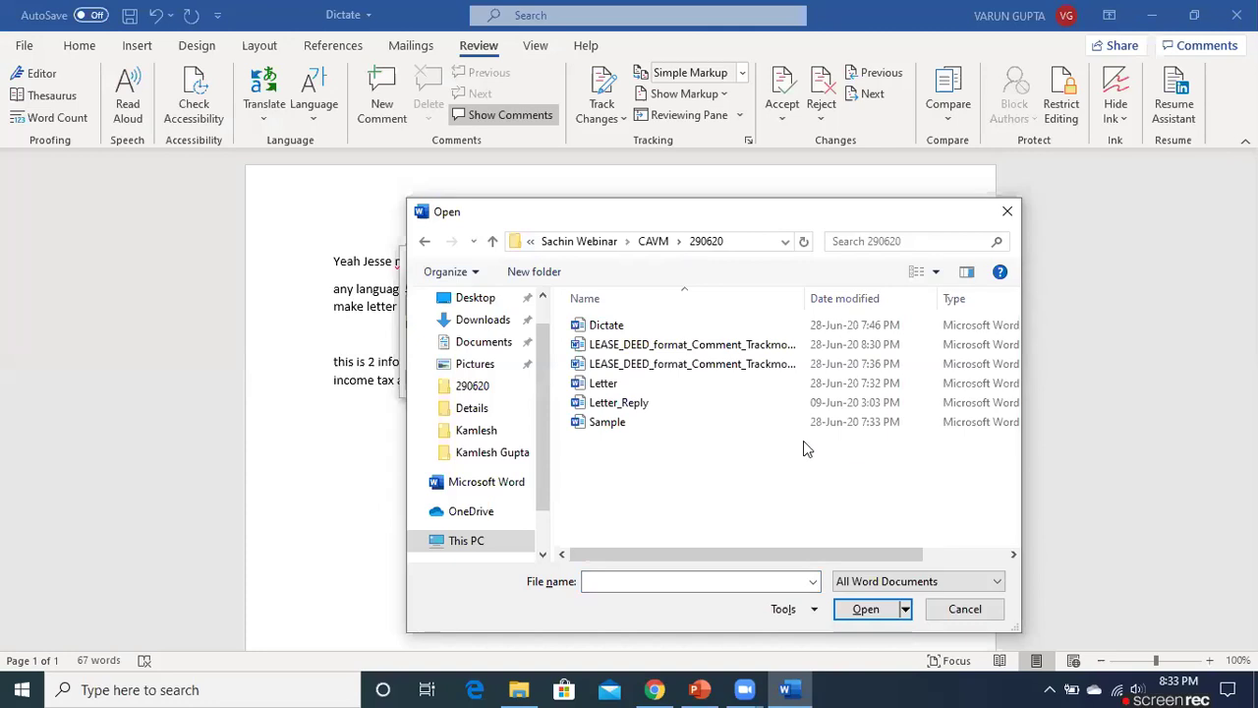
Choose the LEASE_DEED Compare file as the original document.
{"action": "left_click", "coordinate": [725, 346]}
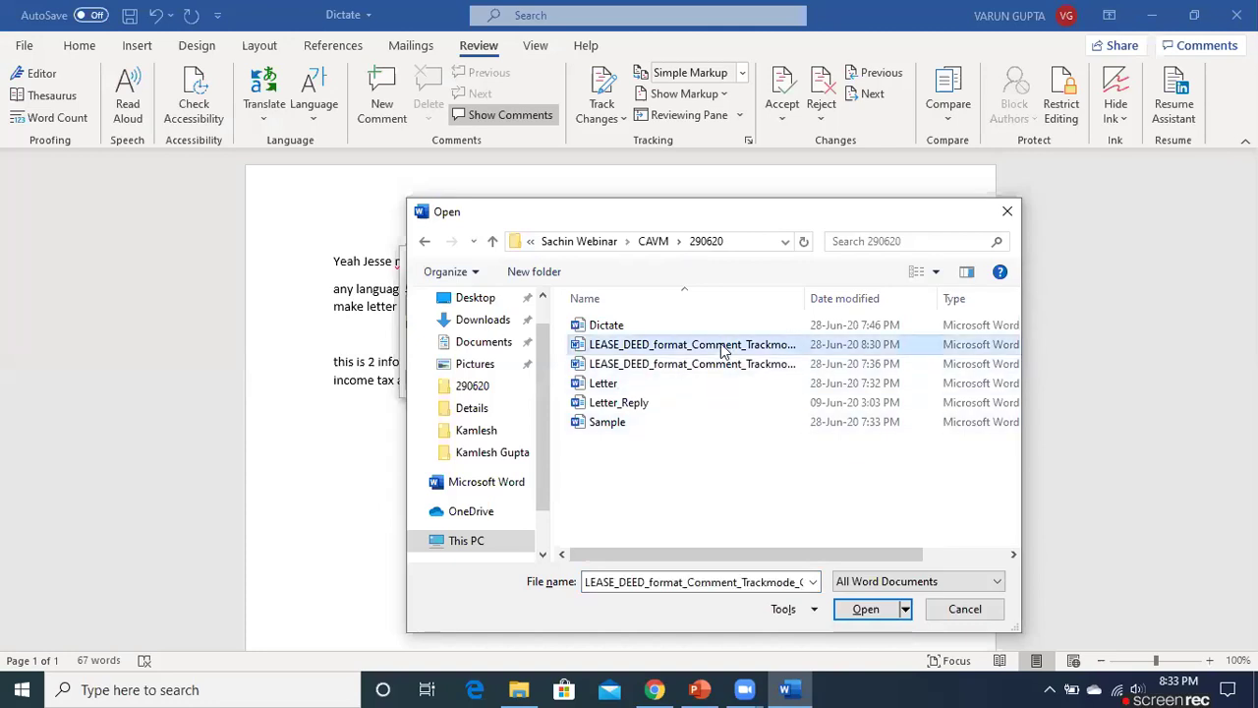
{"action": "left_click_drag", "start_coordinate": [805, 295], "coordinate": [960, 278]}
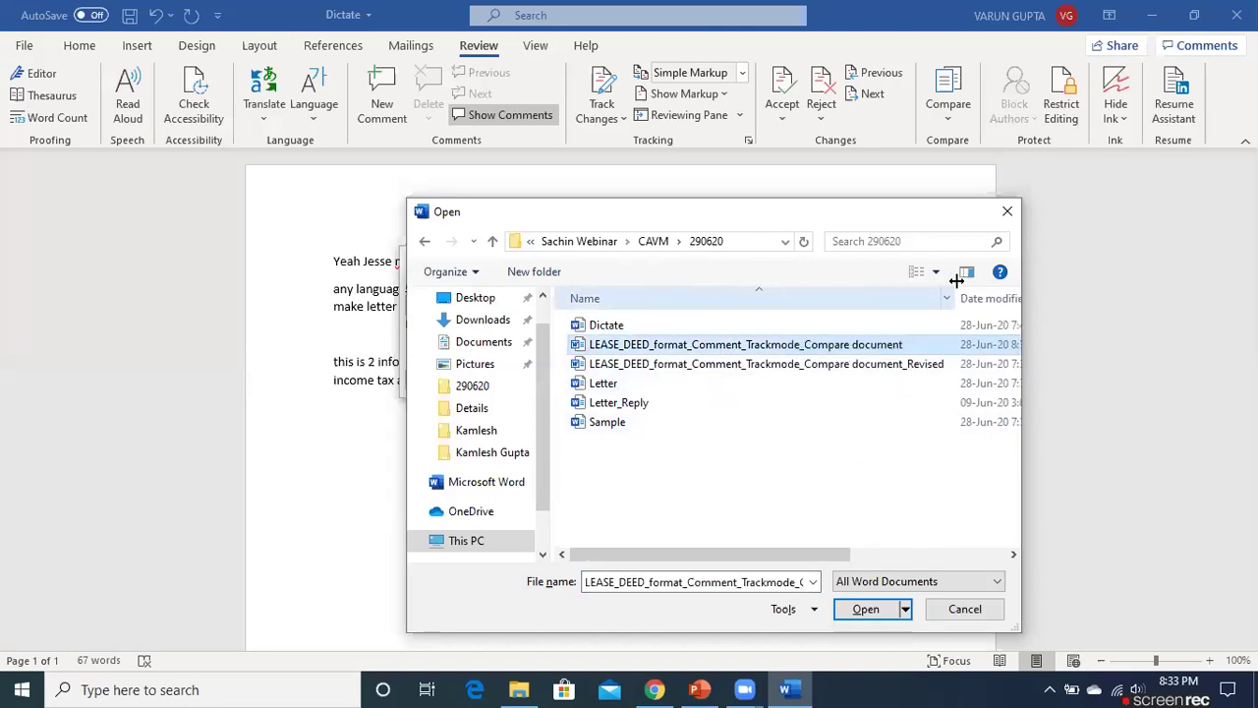
{"action": "left_click", "coordinate": [867, 609]}
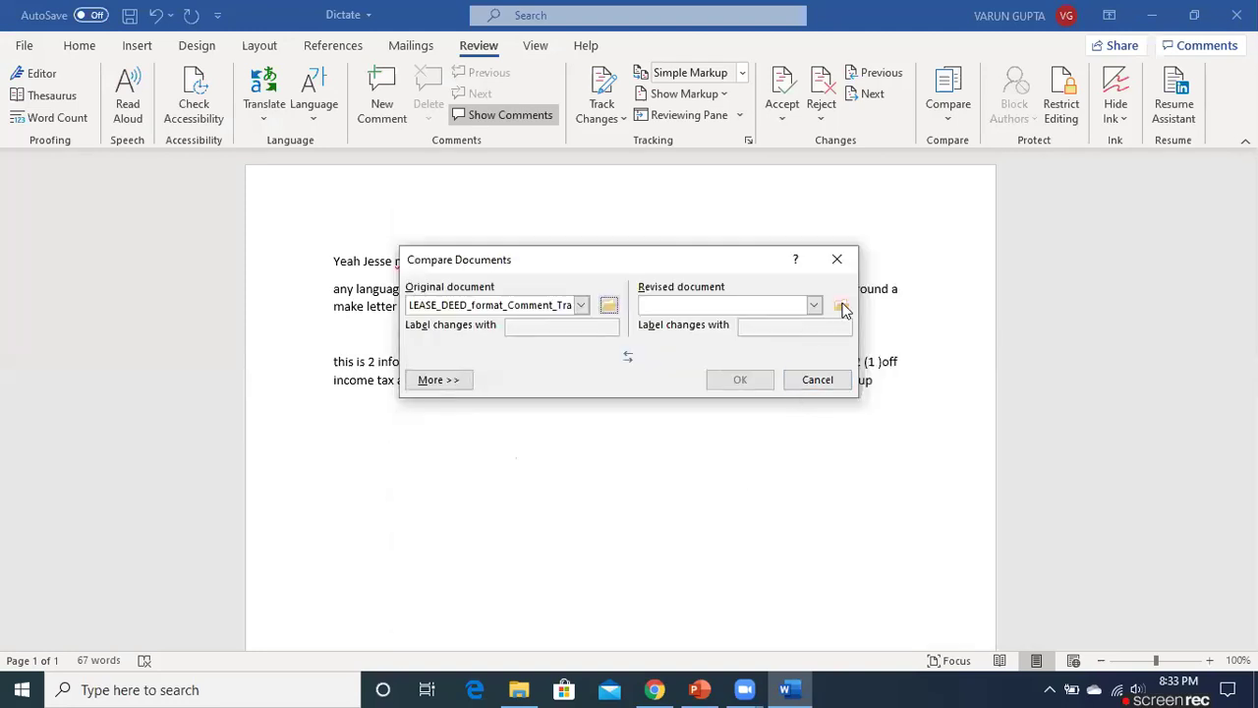
Set the LEASE_DEED _Revised file as the revised document and run the comparison.
{"action": "left_click", "coordinate": [841, 307]}
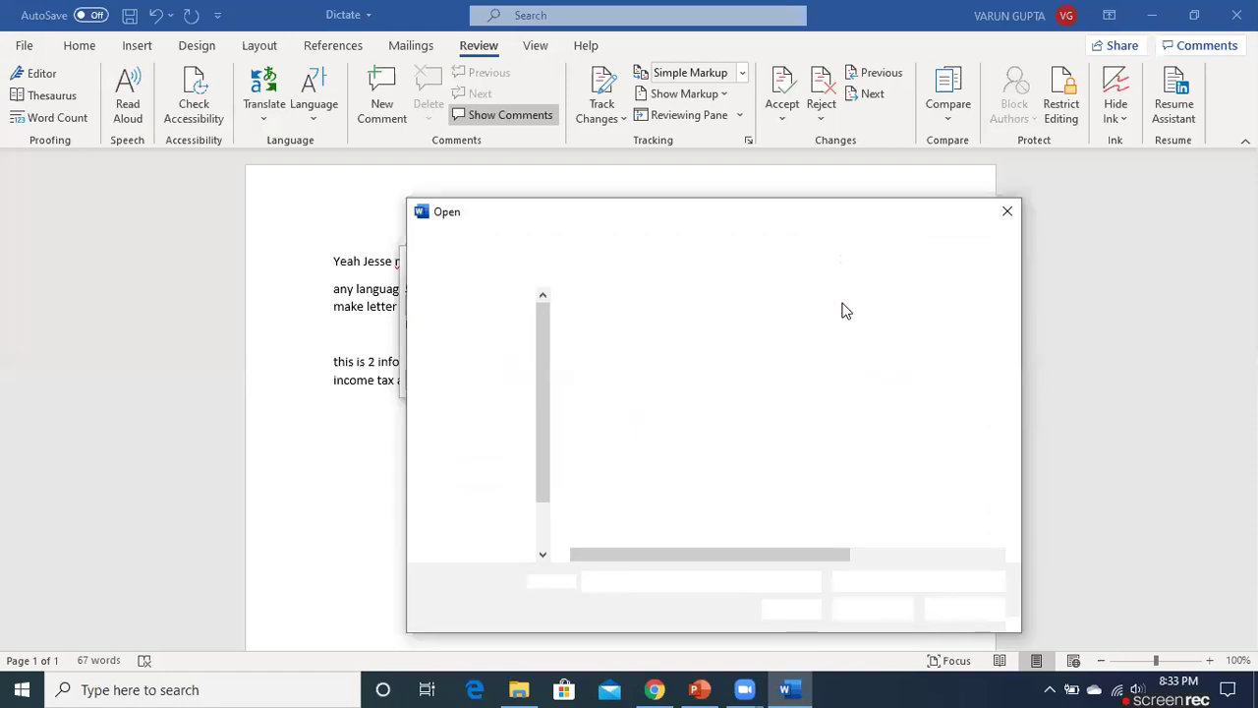
{"action": "left_click", "coordinate": [841, 365]}
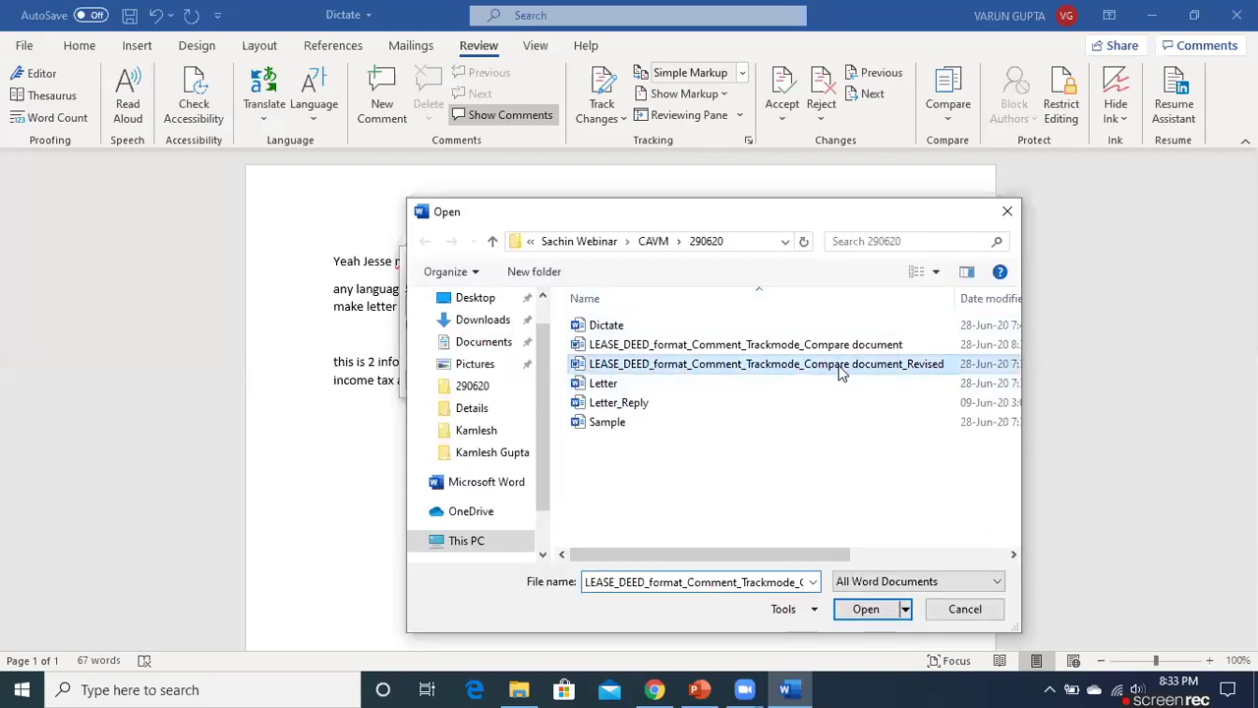
{"action": "left_click", "coordinate": [865, 610]}
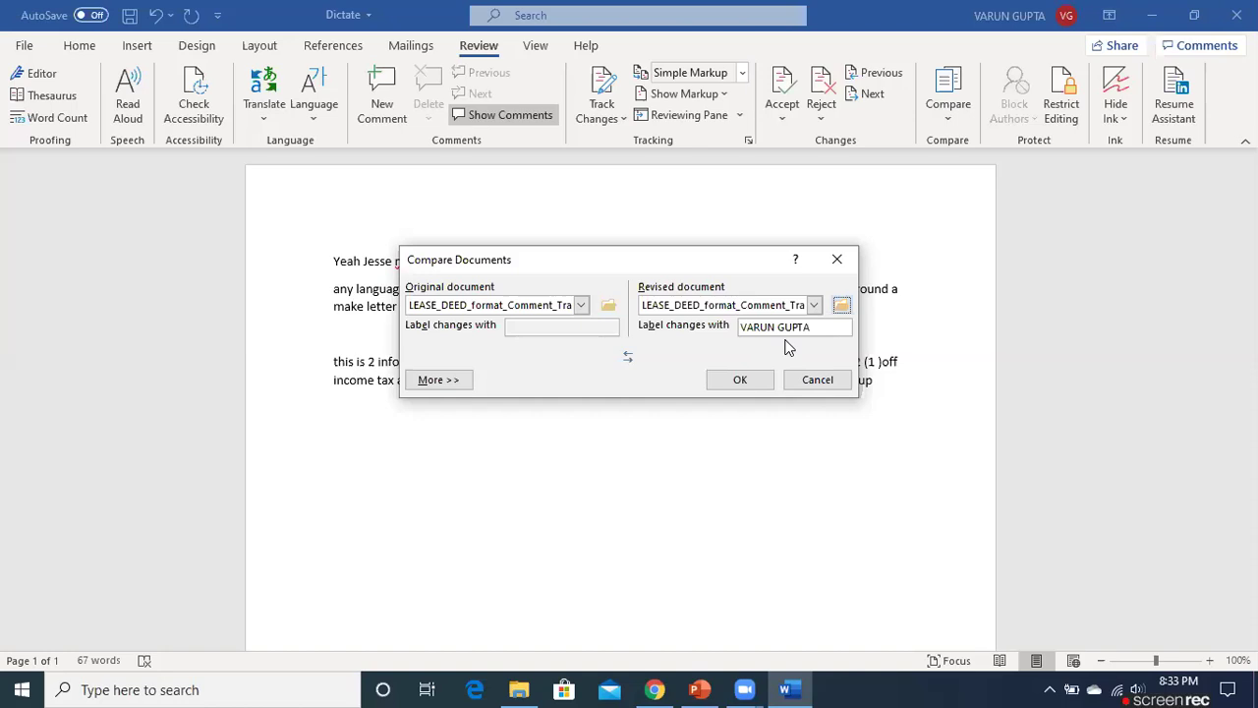
{"action": "left_click", "coordinate": [738, 381]}
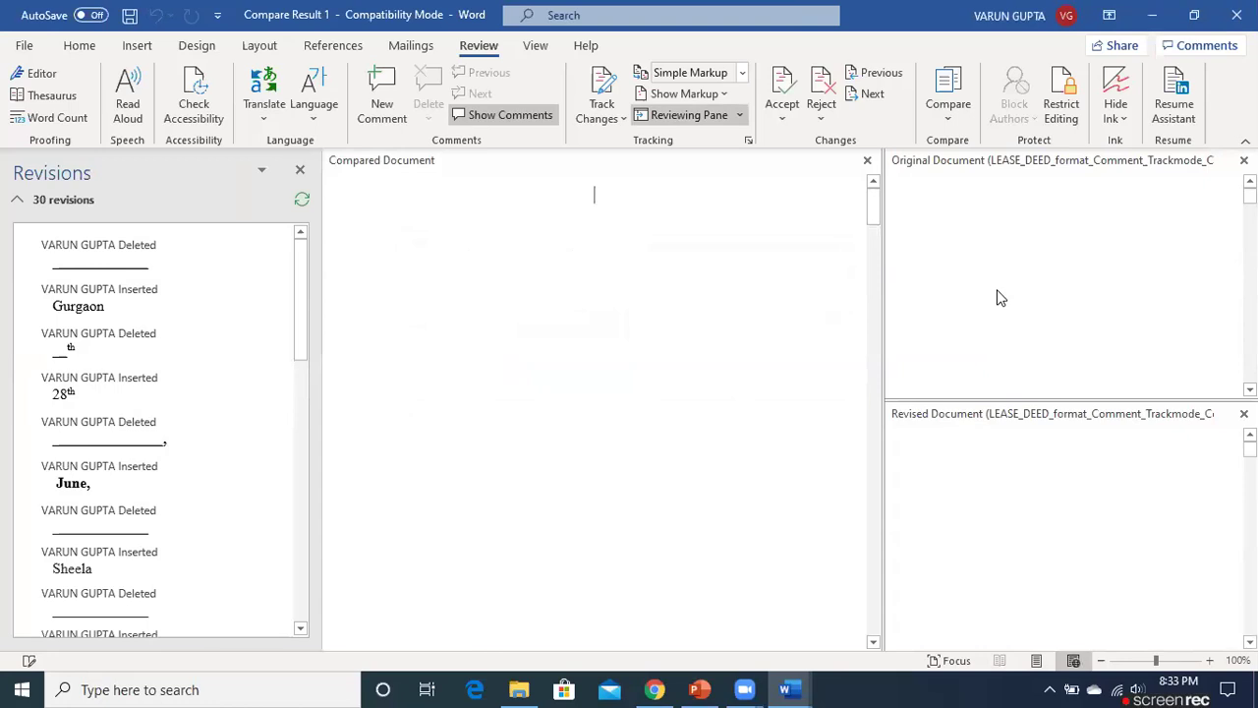
Scroll Compare Result 1 to the top and browse its 30 revisions, like Gurgaon, 28th, June.
{"action": "left_click", "coordinate": [874, 290]}
{"action": "left_click", "coordinate": [874, 290]}
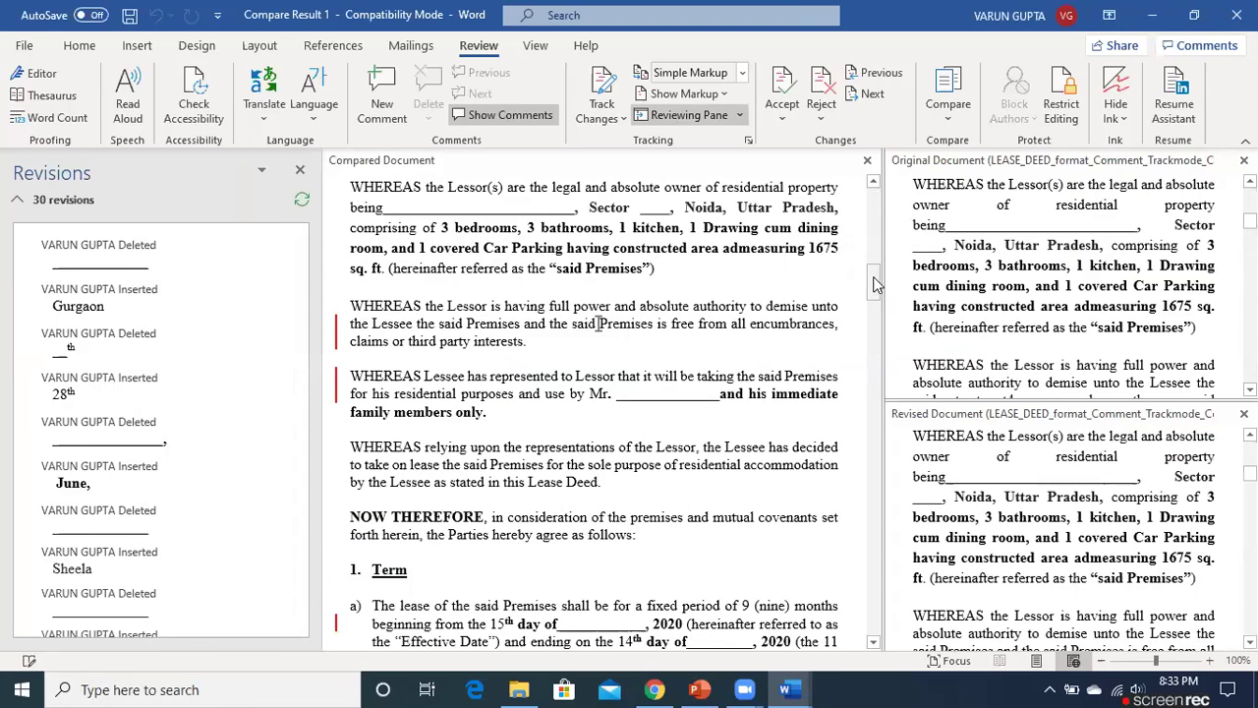
{"action": "left_click", "coordinate": [875, 201]}
{"action": "left_click_drag", "start_coordinate": [876, 223], "coordinate": [872, 234]}
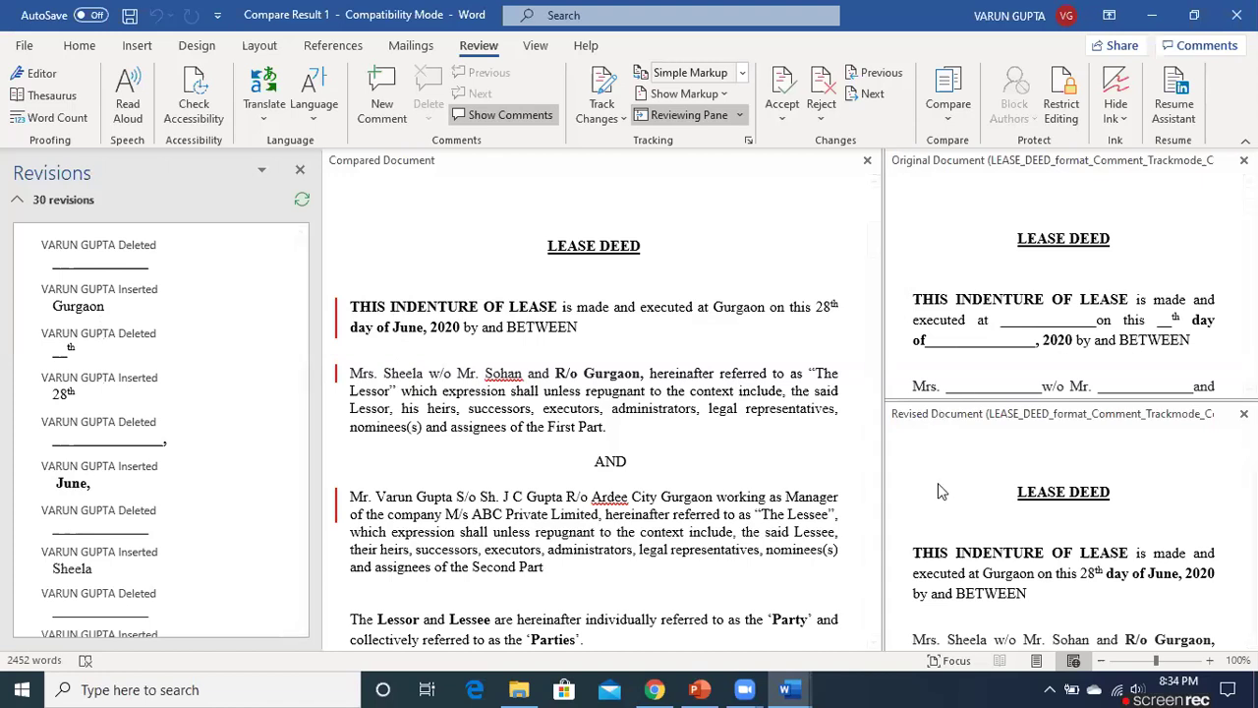
{"action": "left_click_drag", "start_coordinate": [873, 247], "coordinate": [872, 246]}
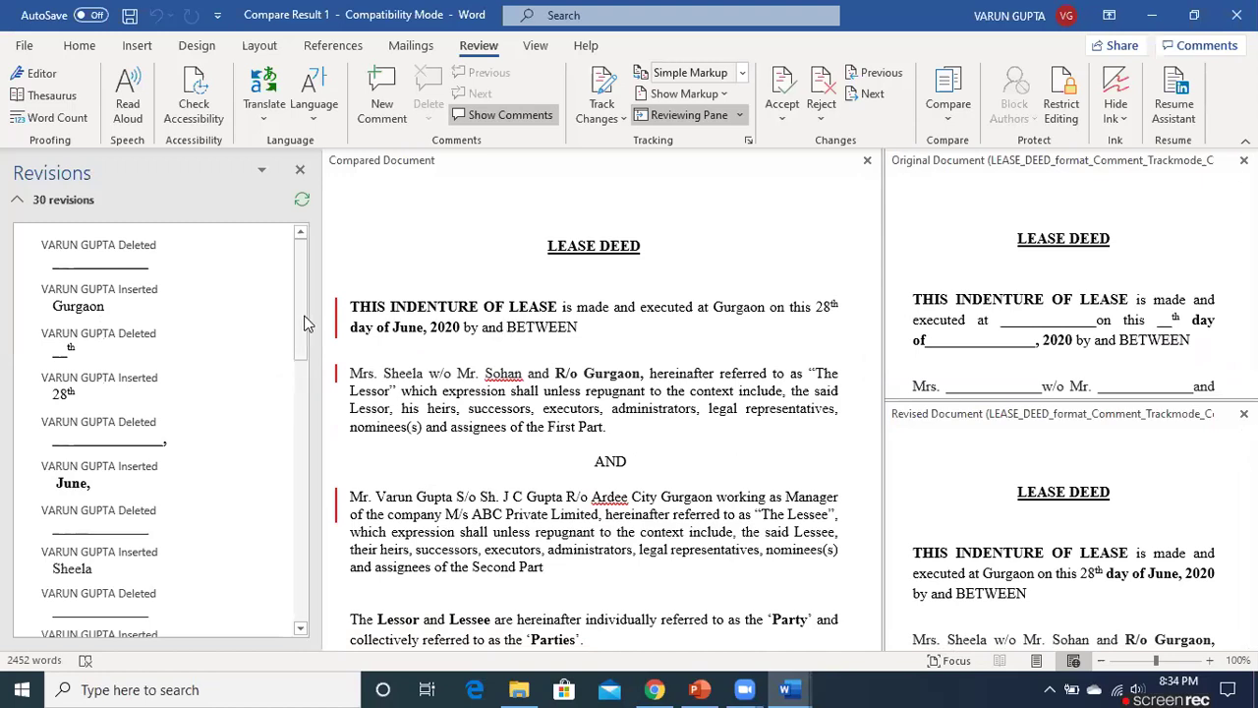
{"action": "scroll", "coordinate": [303, 318], "scroll_direction": "down", "scroll_amount": 2}
{"action": "scroll", "coordinate": [308, 347], "scroll_direction": "down", "scroll_amount": 2}
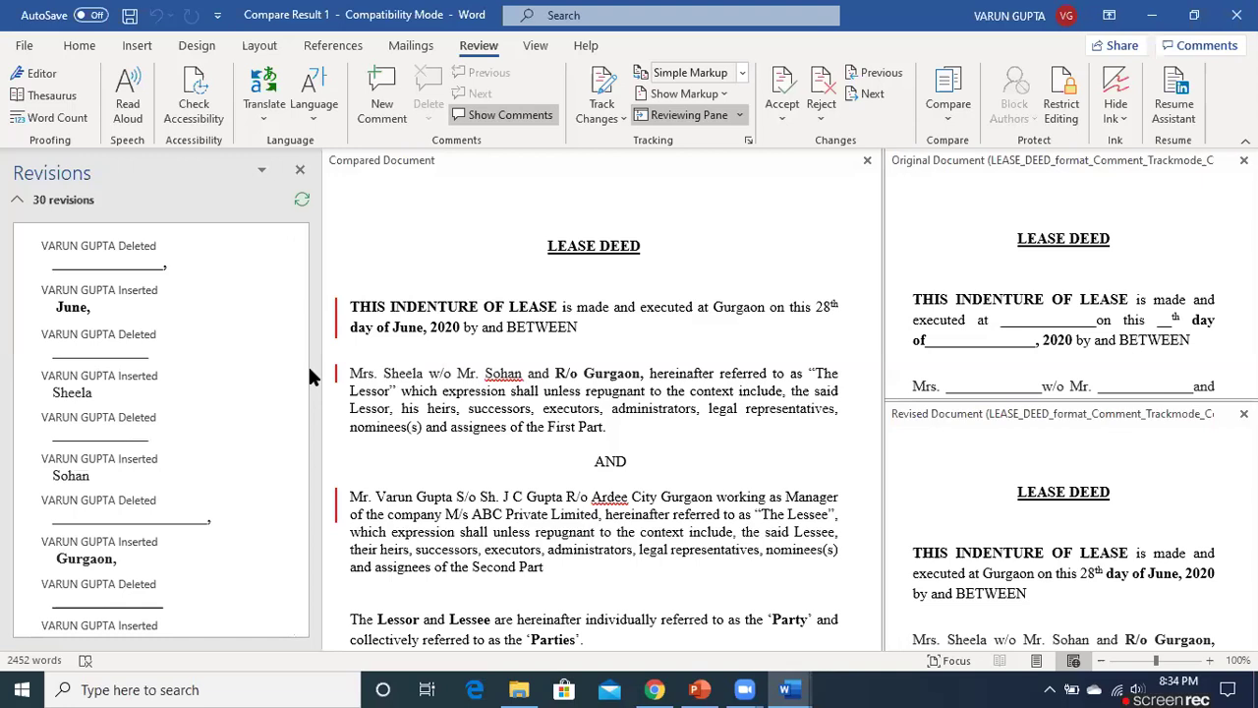
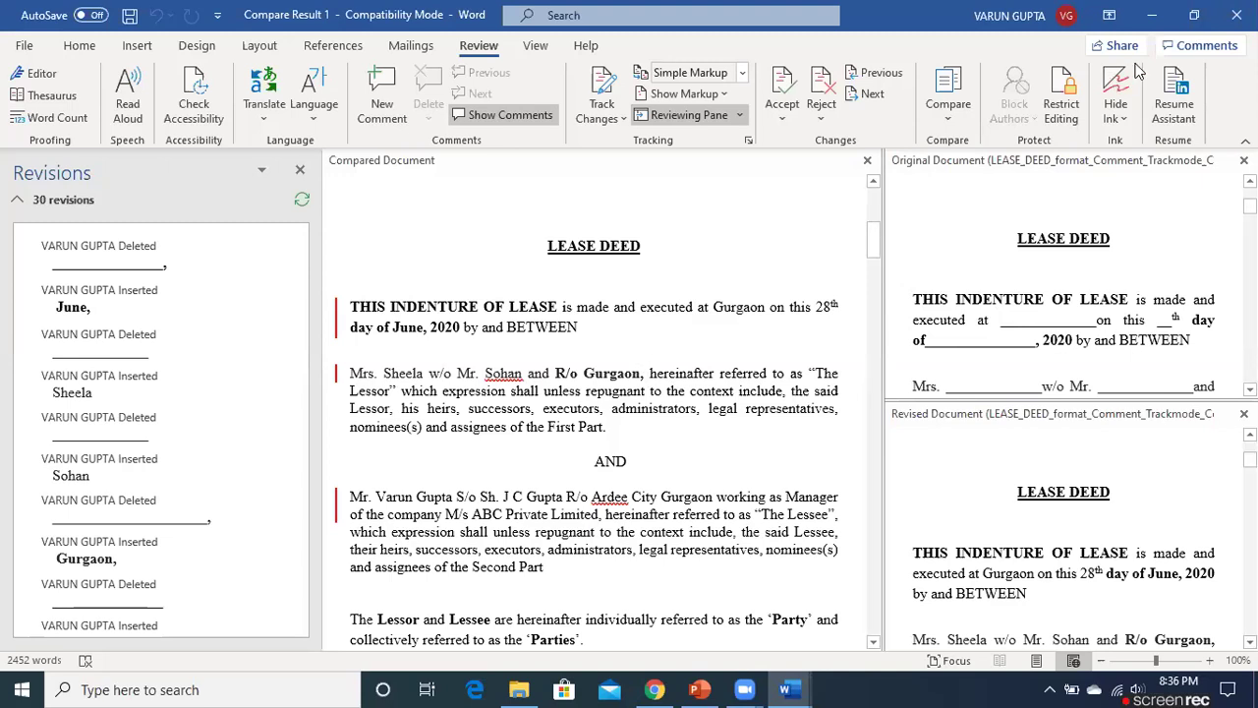
Minimize the Compare Result and Dictate windows and reveal the desktop with Win+D.
{"action": "left_click", "coordinate": [1152, 16]}
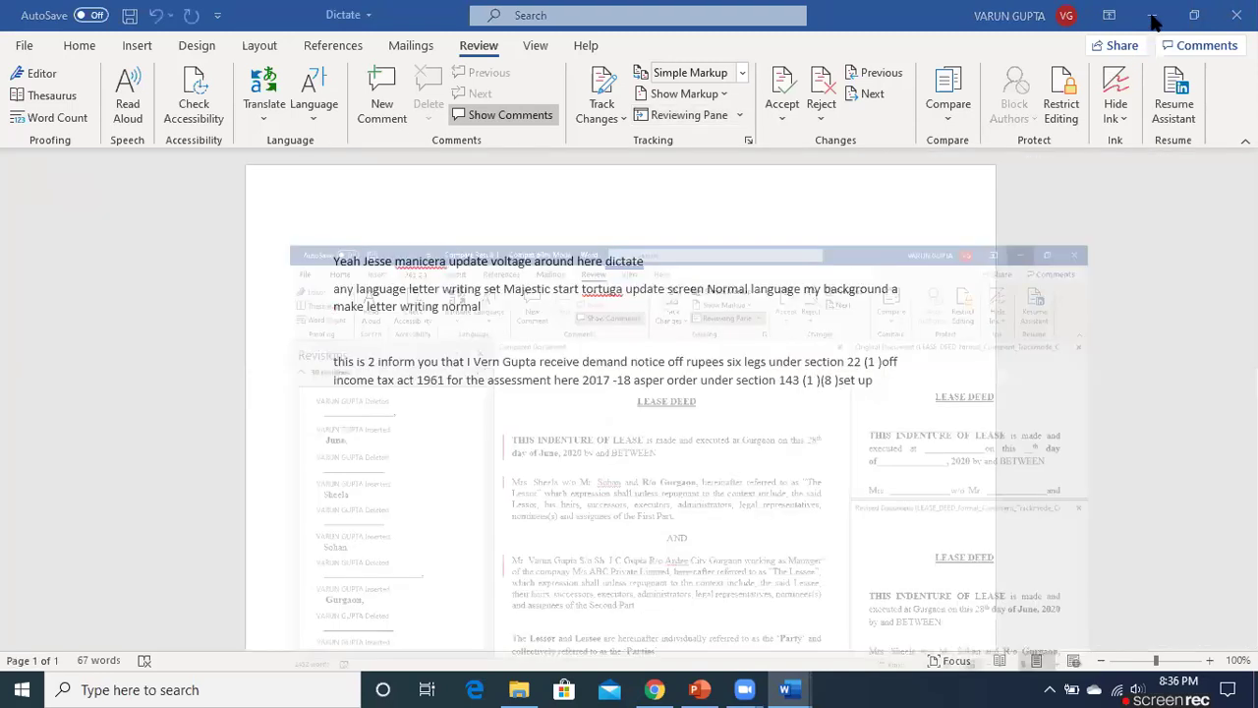
{"action": "left_click", "coordinate": [1153, 15]}
{"action": "key", "text": "super+d"}
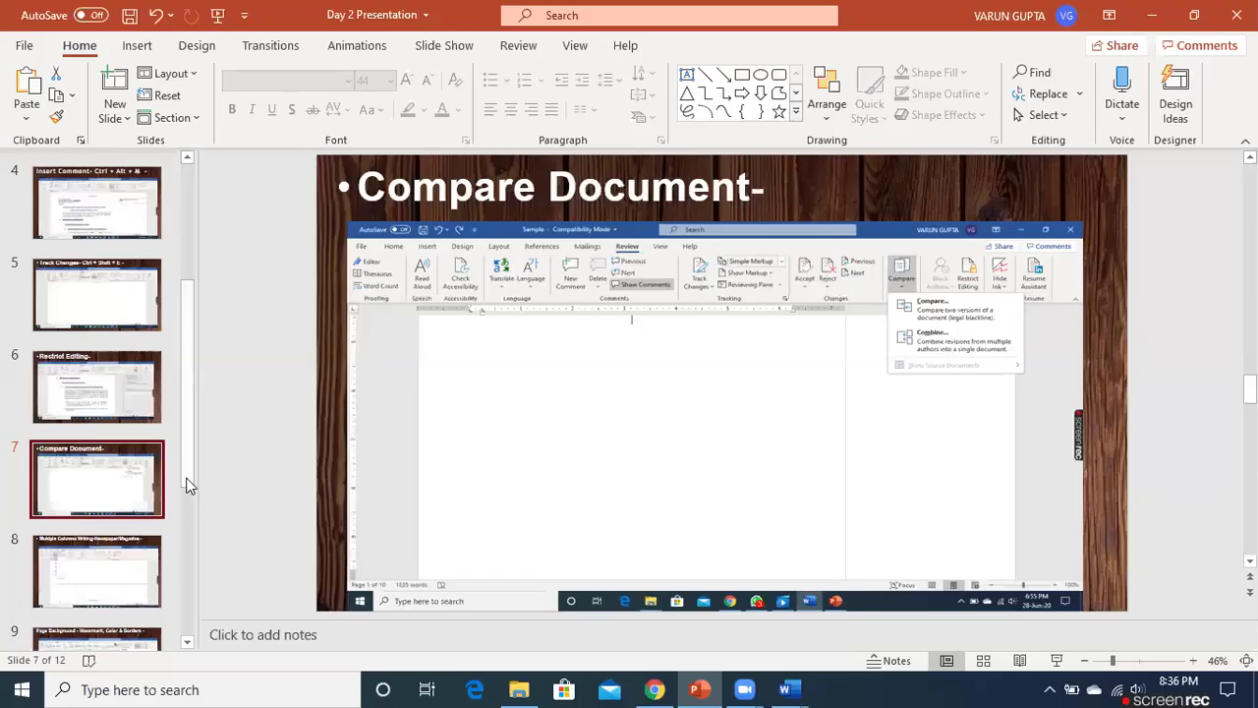
Advance the presentation from slide 7 to slide 8, 'Multiple Columns Writing-Newspaper/Magazine'.
{"action": "scroll", "coordinate": [469, 444], "scroll_direction": "down", "scroll_amount": 1}
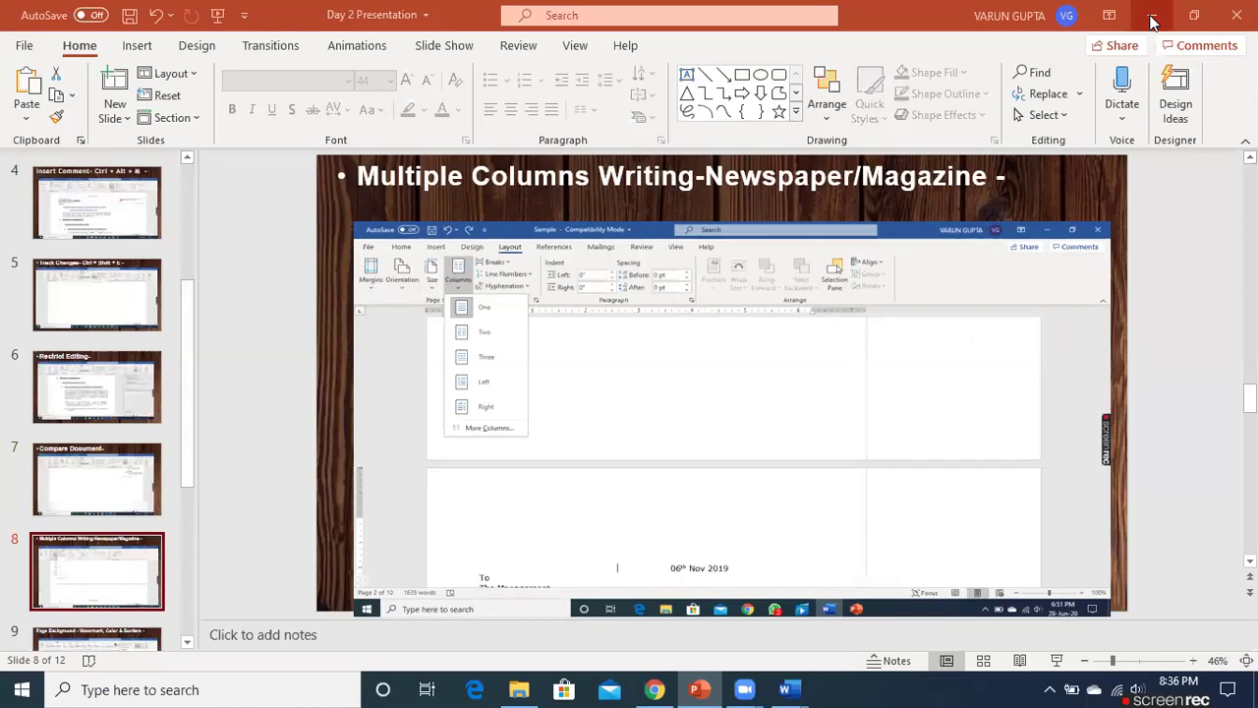
Launch File Explorer and open the Letter file from the 290620 folder.
{"action": "left_click", "coordinate": [519, 690]}
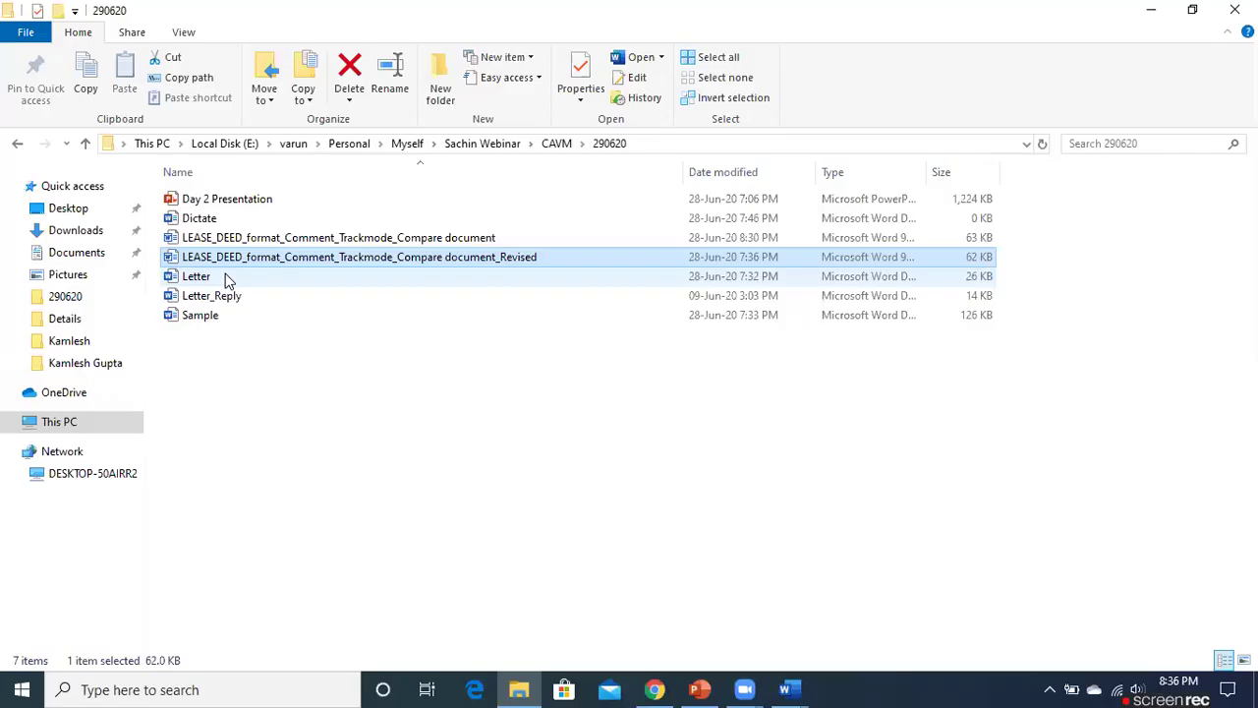
{"action": "double_click", "coordinate": [224, 276]}
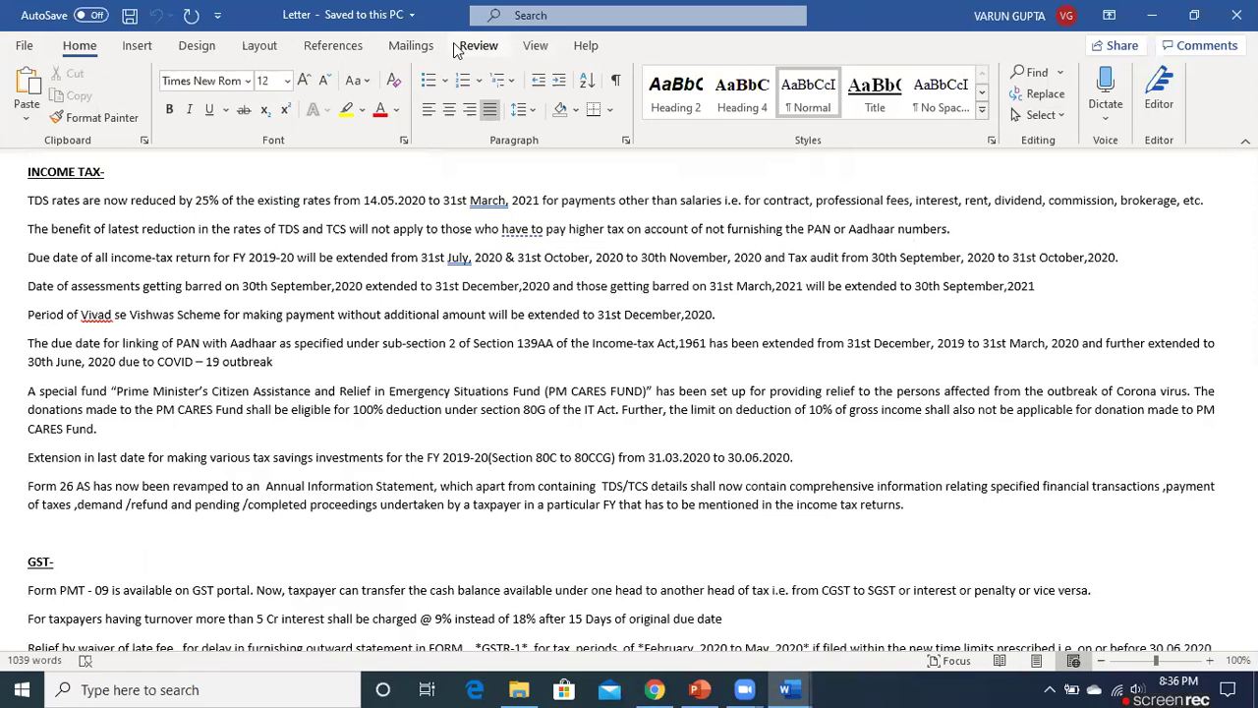
Reject all tracked changes in the Letter, stop tracking, and toggle comment display.
{"action": "left_click", "coordinate": [479, 46]}
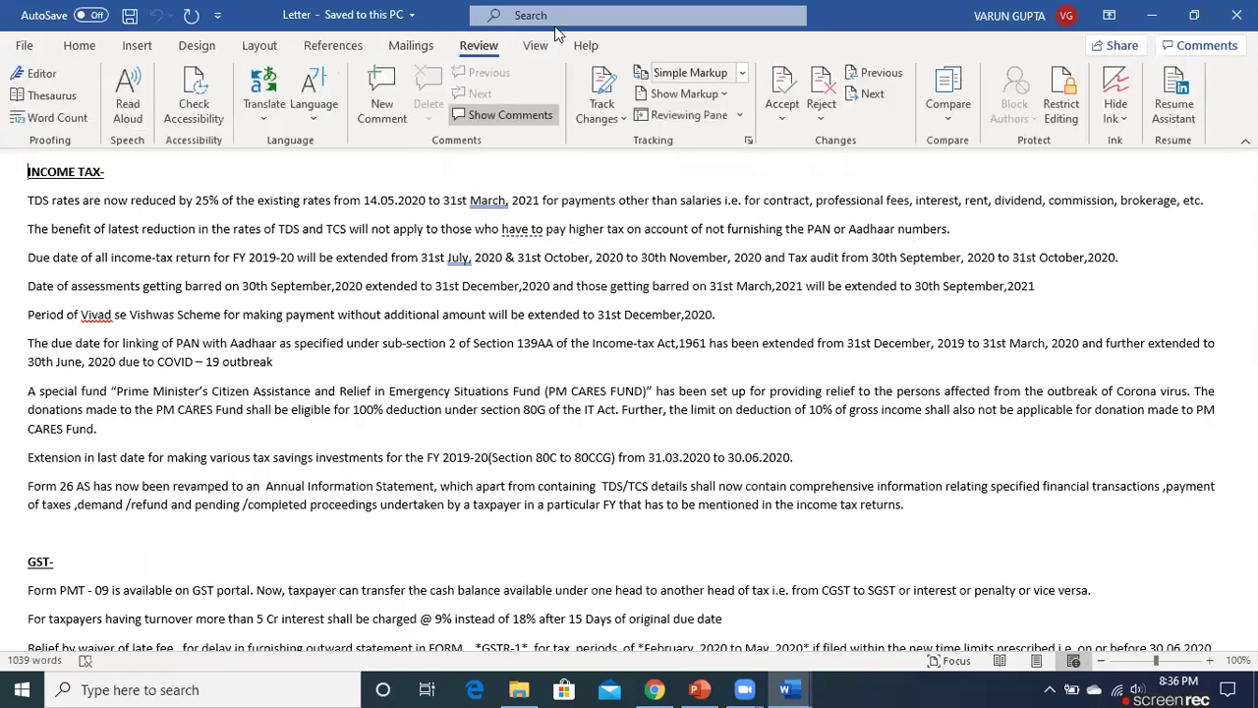
{"action": "left_click", "coordinate": [821, 116]}
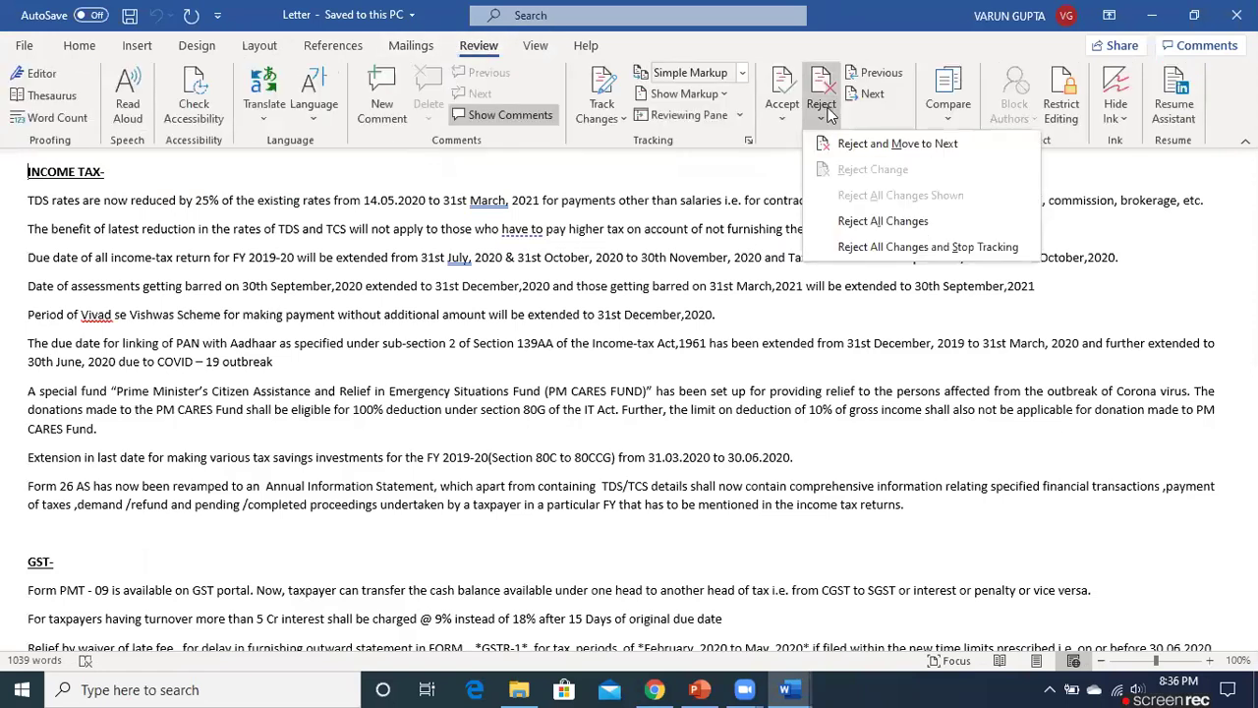
{"action": "left_click", "coordinate": [880, 246]}
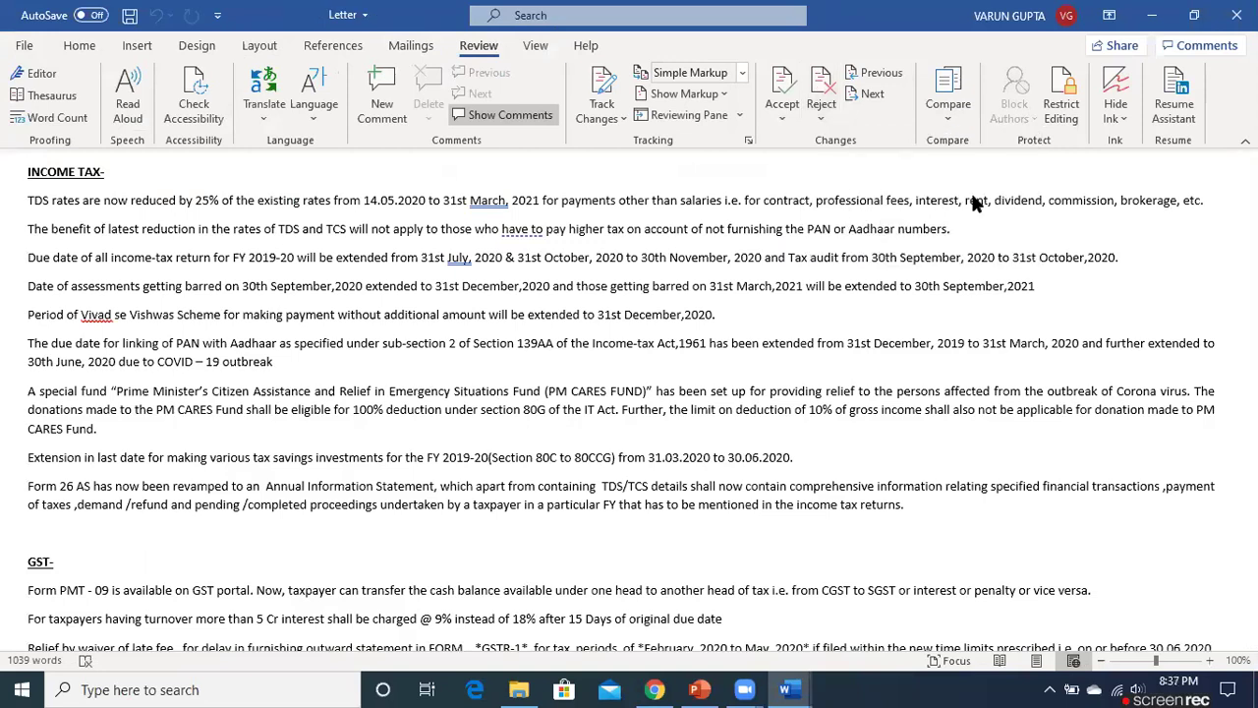
{"action": "left_click", "coordinate": [485, 116]}
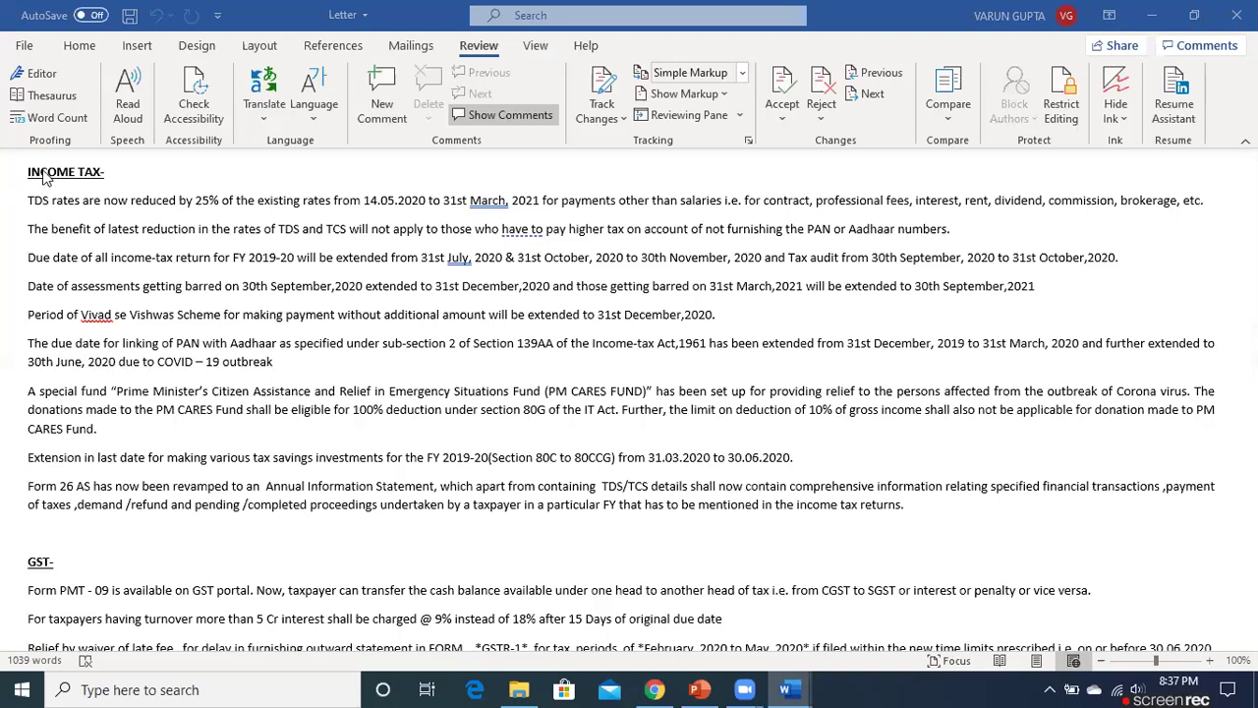
Select the letter's opening lines, browse the Design themes, then show Insert options and deselect.
{"action": "mouse_move", "coordinate": [28, 172]}
{"action": "left_mouse_down"}
{"action": "mouse_move", "coordinate": [69, 253]}
{"action": "mouse_move", "coordinate": [188, 654]}
{"action": "mouse_move", "coordinate": [210, 689]}
{"action": "mouse_move", "coordinate": [794, 688]}
{"action": "left_mouse_up"}
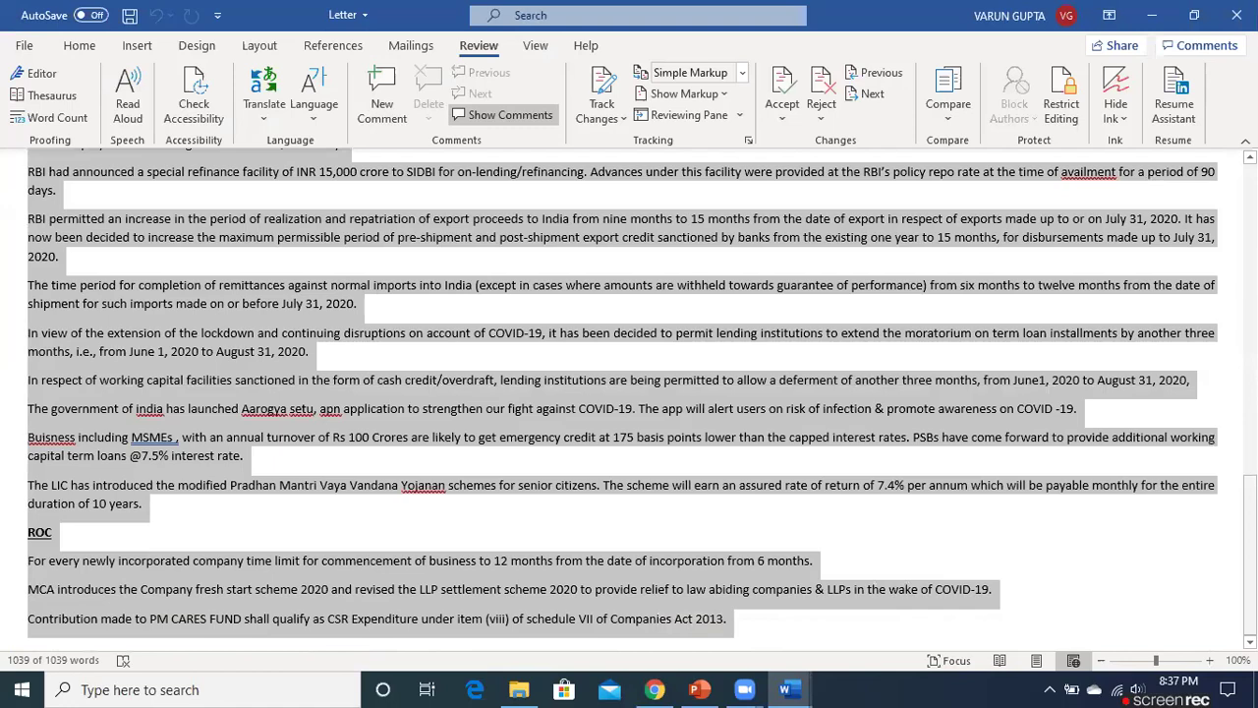
{"action": "scroll", "coordinate": [629, 401], "scroll_direction": "up", "scroll_amount": 10}
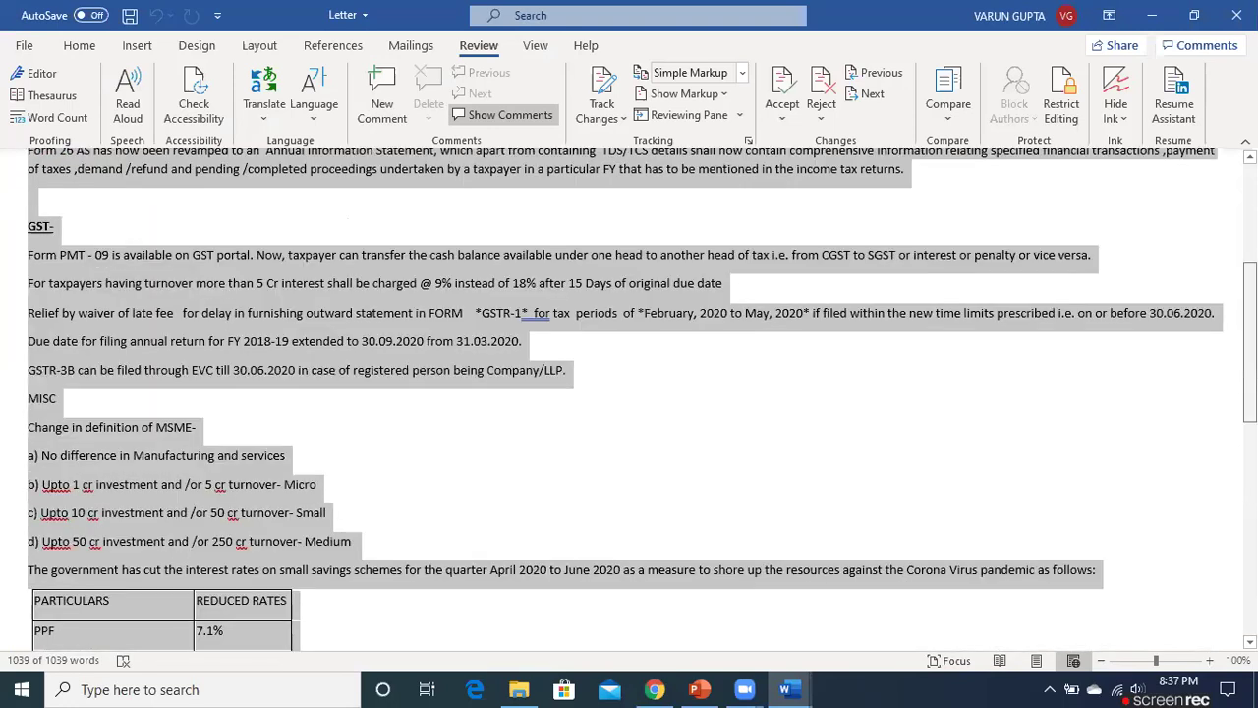
{"action": "scroll", "coordinate": [629, 400], "scroll_direction": "up", "scroll_amount": 5}
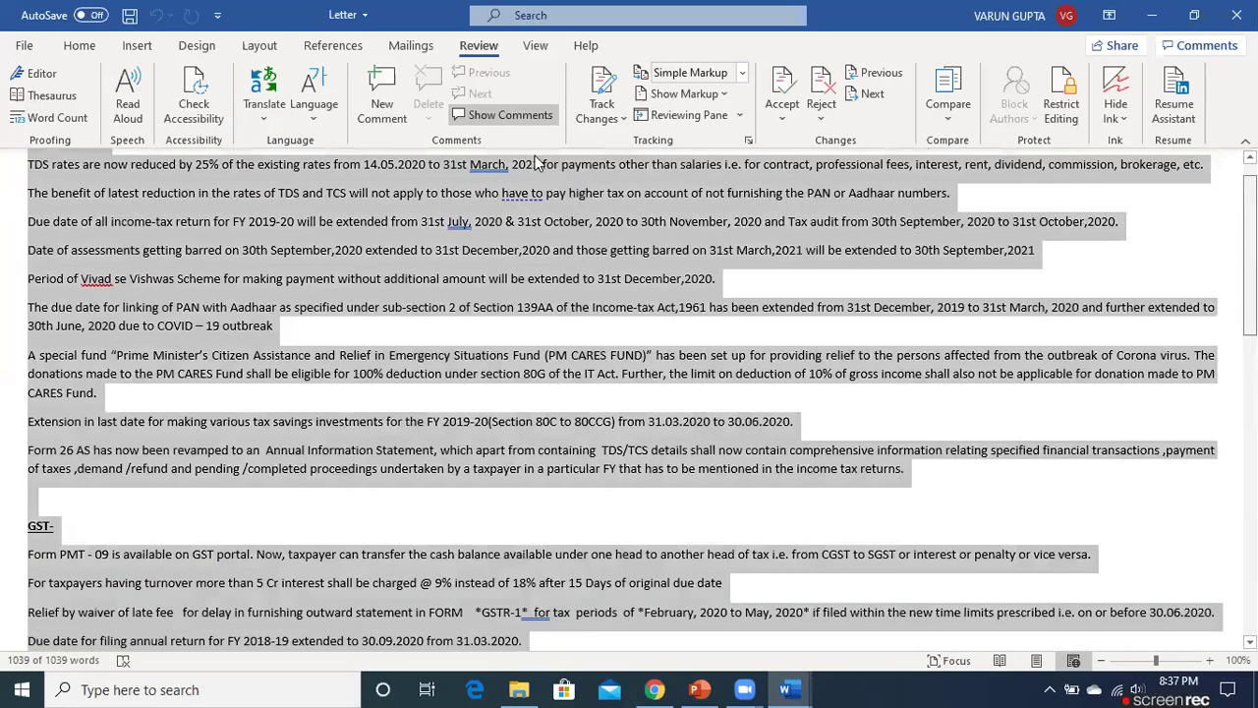
{"action": "scroll", "coordinate": [535, 157], "scroll_direction": "up", "scroll_amount": 1}
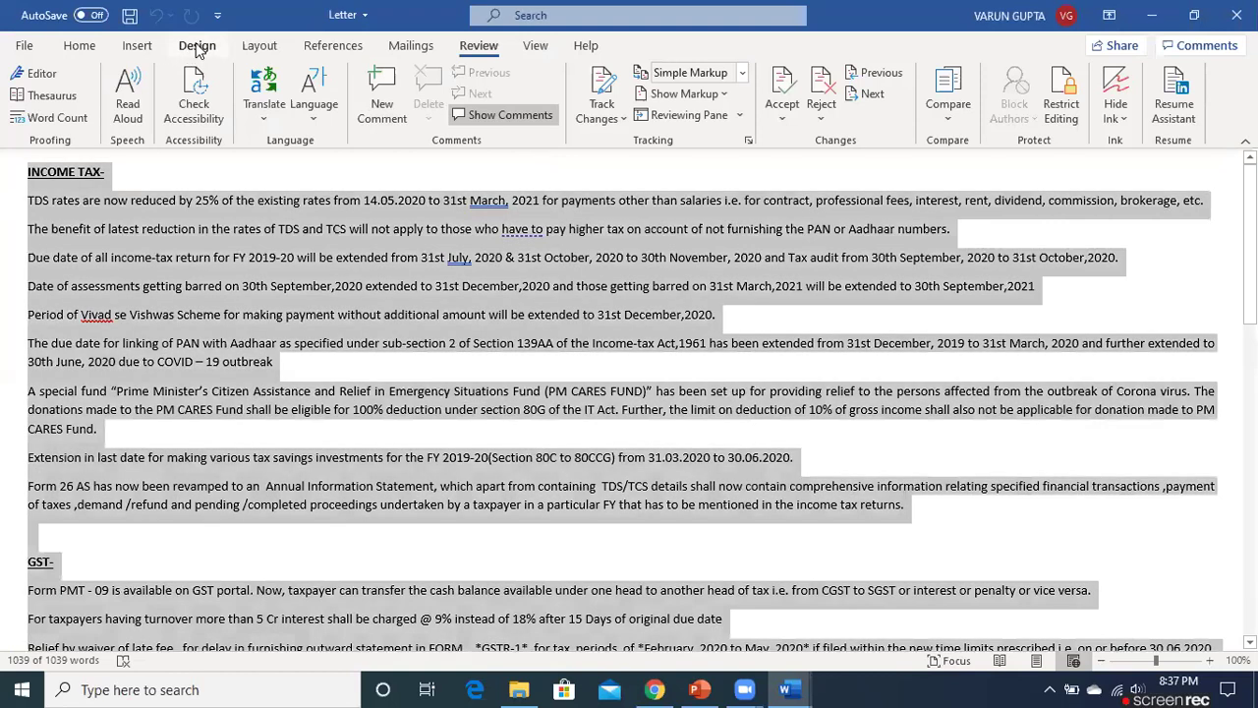
{"action": "left_click", "coordinate": [190, 50]}
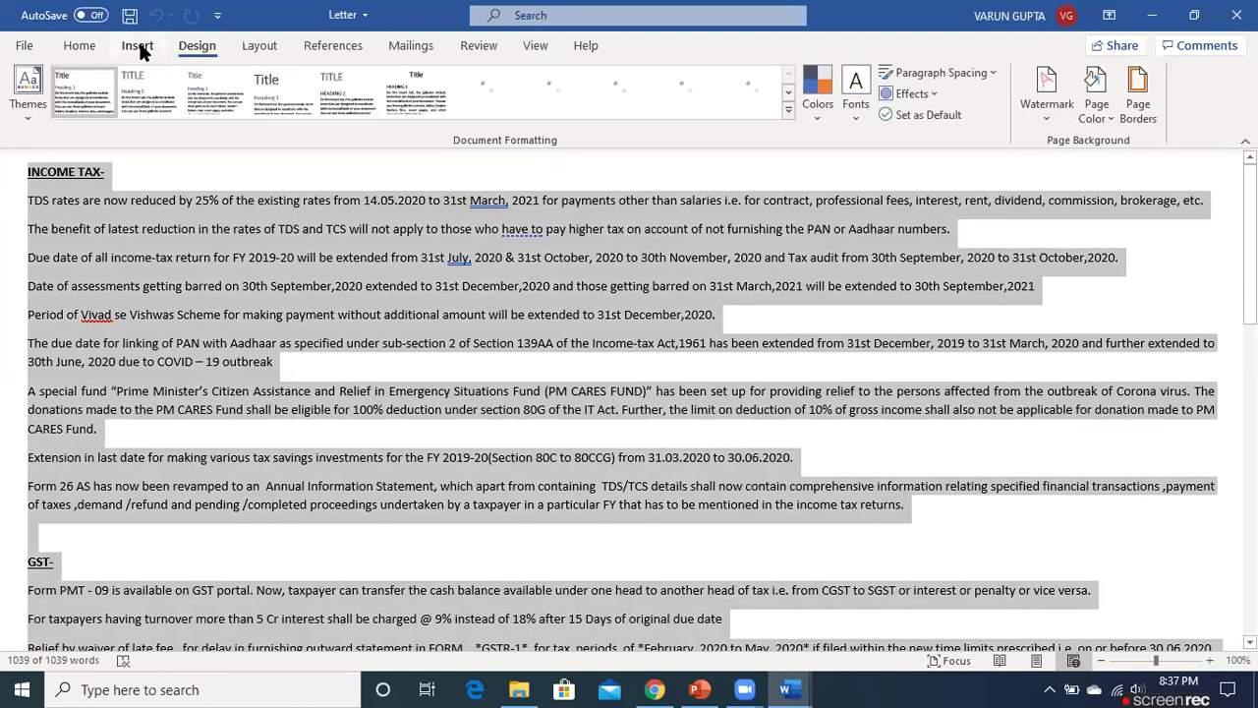
{"action": "left_click", "coordinate": [139, 49]}
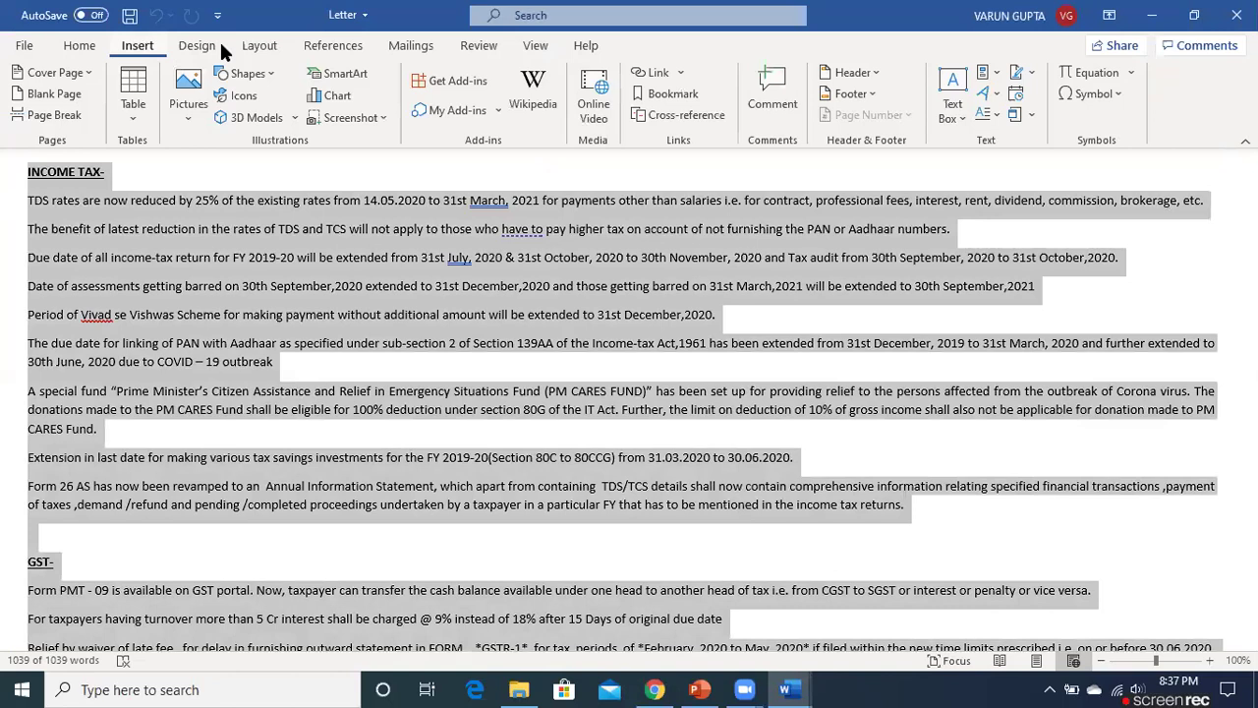
{"action": "key", "text": "Left"}
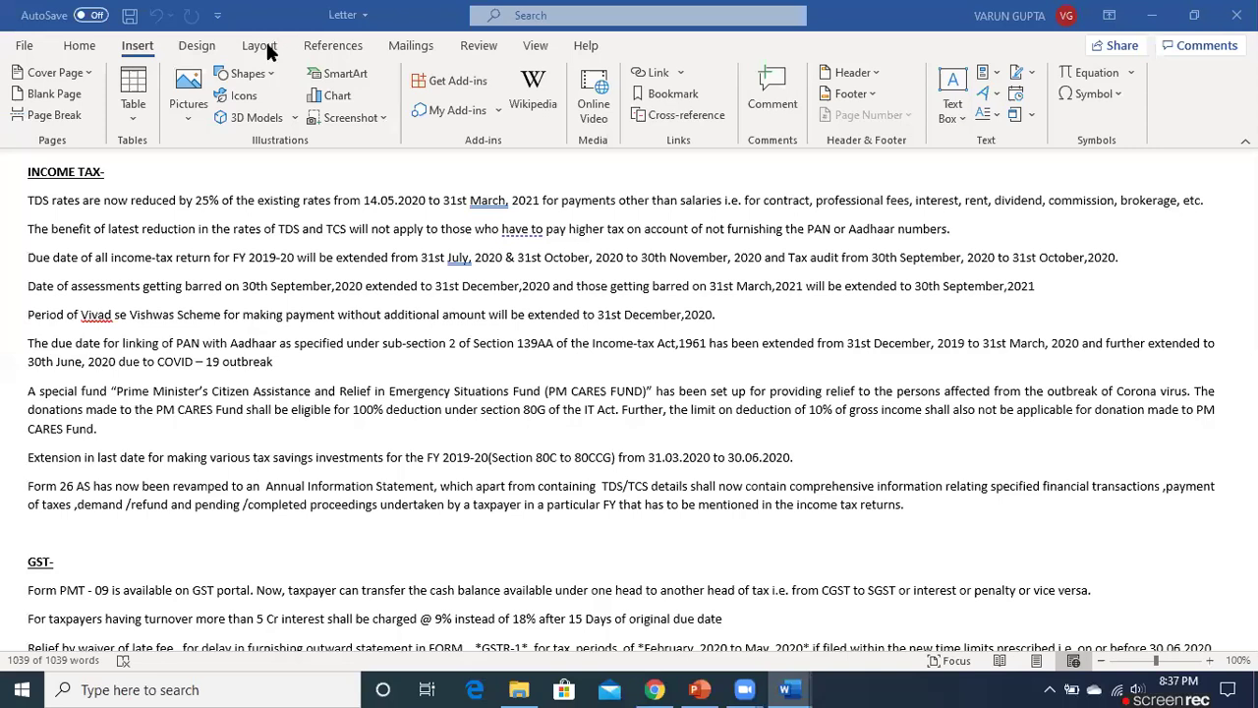
Select the entire letter and apply the Two-column layout.
{"action": "key", "text": "ctrl+a"}
{"action": "left_click", "coordinate": [241, 46]}
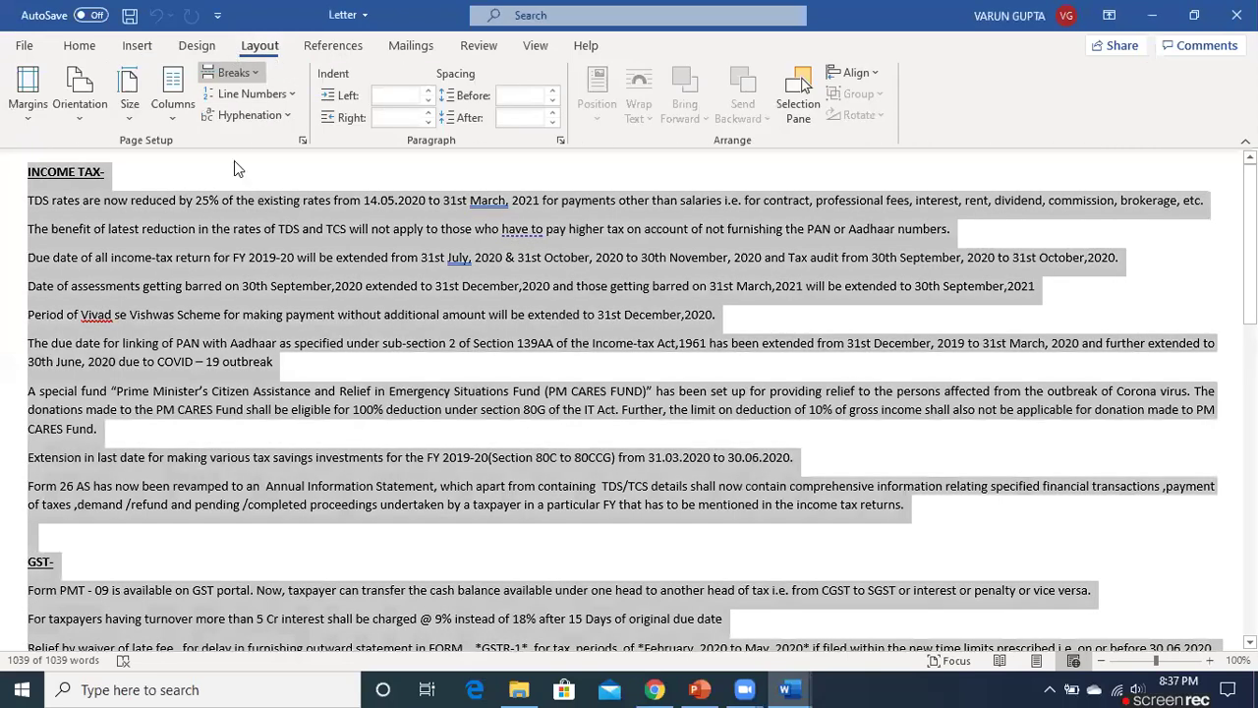
{"action": "left_click", "coordinate": [175, 116]}
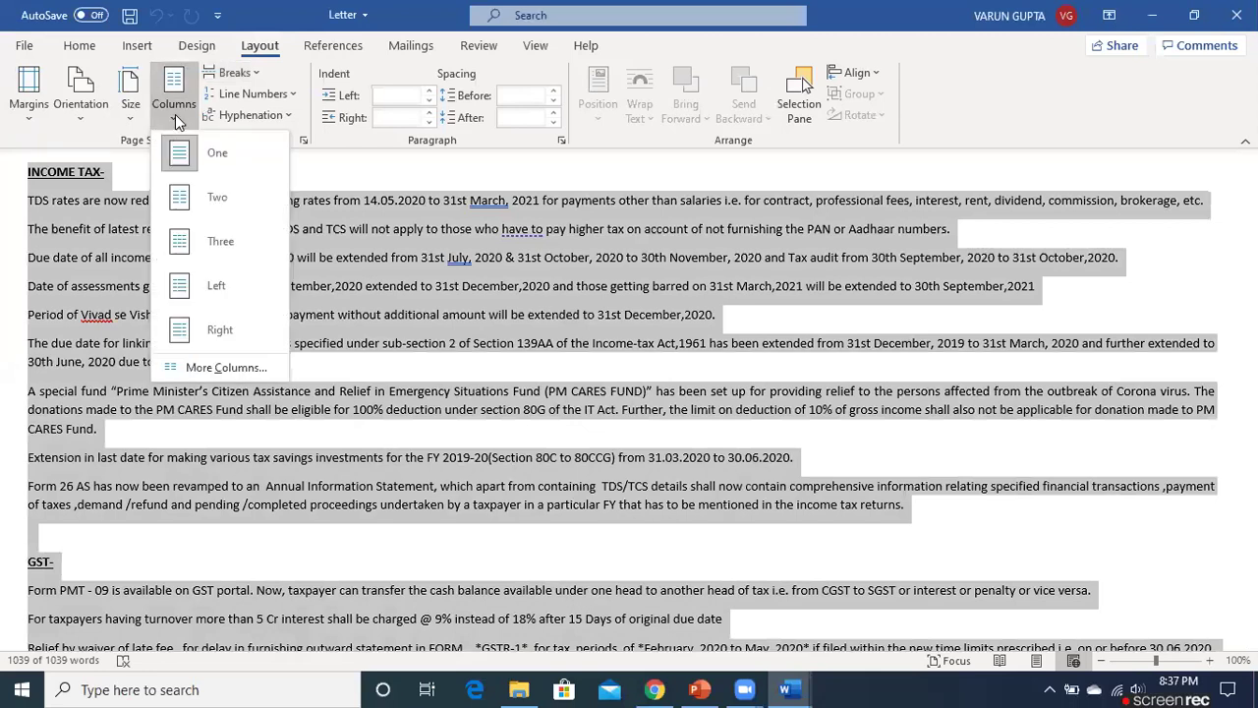
{"action": "left_click", "coordinate": [198, 202]}
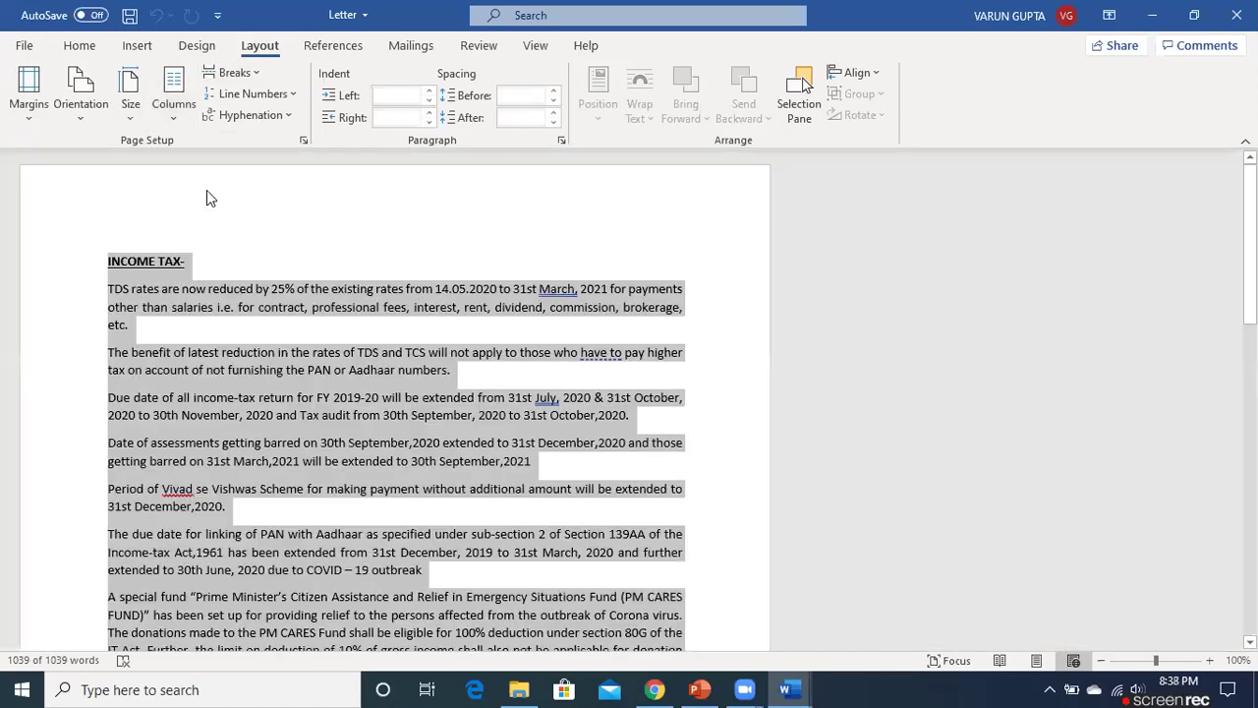
{"action": "left_click", "coordinate": [688, 342]}
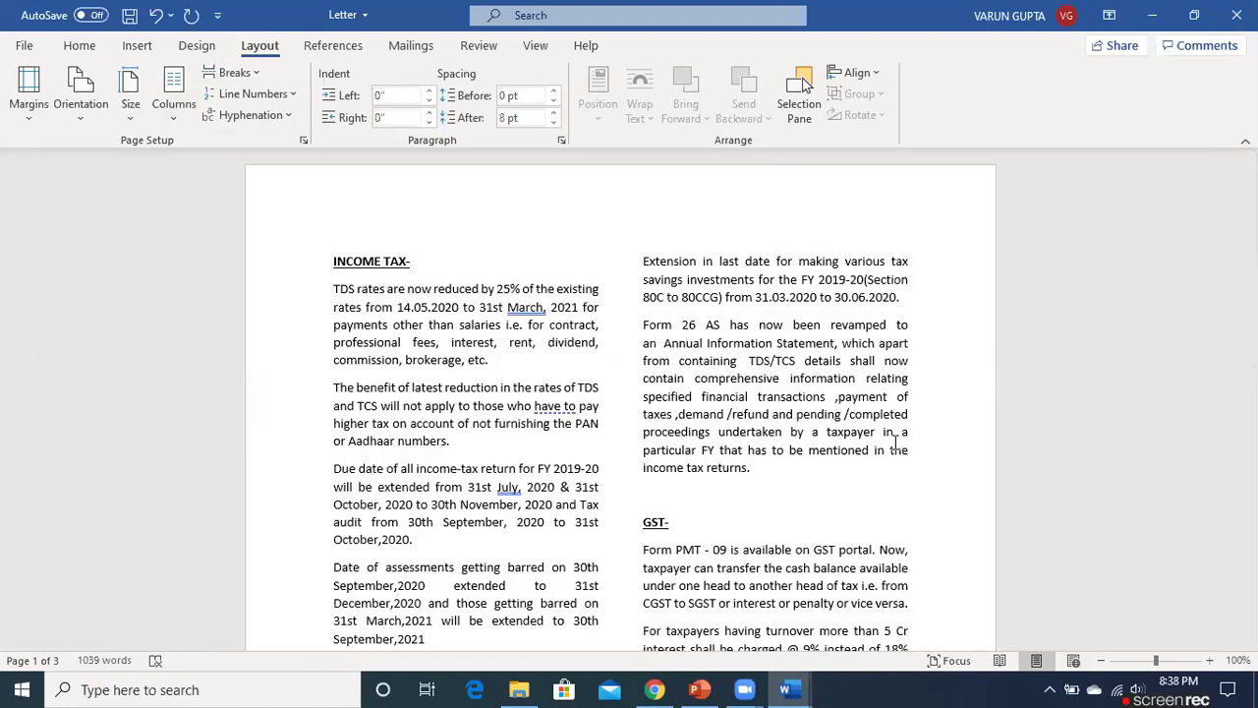
Scroll through the two-column letter to position the caret before the MISC heading.
{"action": "key", "text": "Left"}
{"action": "key", "text": "Left"}
{"action": "key", "text": "Left"}
{"action": "key", "text": "Left"}
{"action": "key", "text": "Left"}
{"action": "key", "text": "Left"}
{"action": "scroll", "coordinate": [896, 444], "scroll_direction": "down", "scroll_amount": 6}
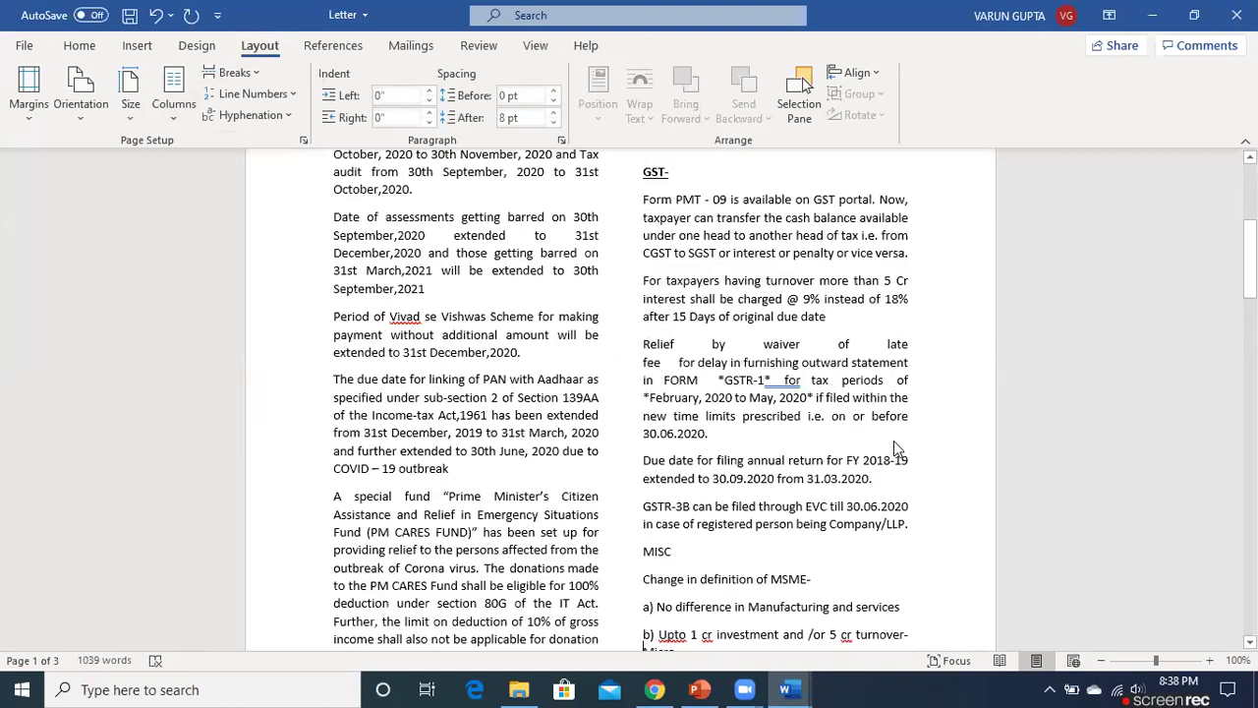
{"action": "scroll", "coordinate": [894, 440], "scroll_direction": "down", "scroll_amount": 6}
{"action": "scroll", "coordinate": [894, 441], "scroll_direction": "down", "scroll_amount": 1}
{"action": "scroll", "coordinate": [894, 440], "scroll_direction": "down", "scroll_amount": 4}
{"action": "scroll", "coordinate": [897, 442], "scroll_direction": "down", "scroll_amount": 1}
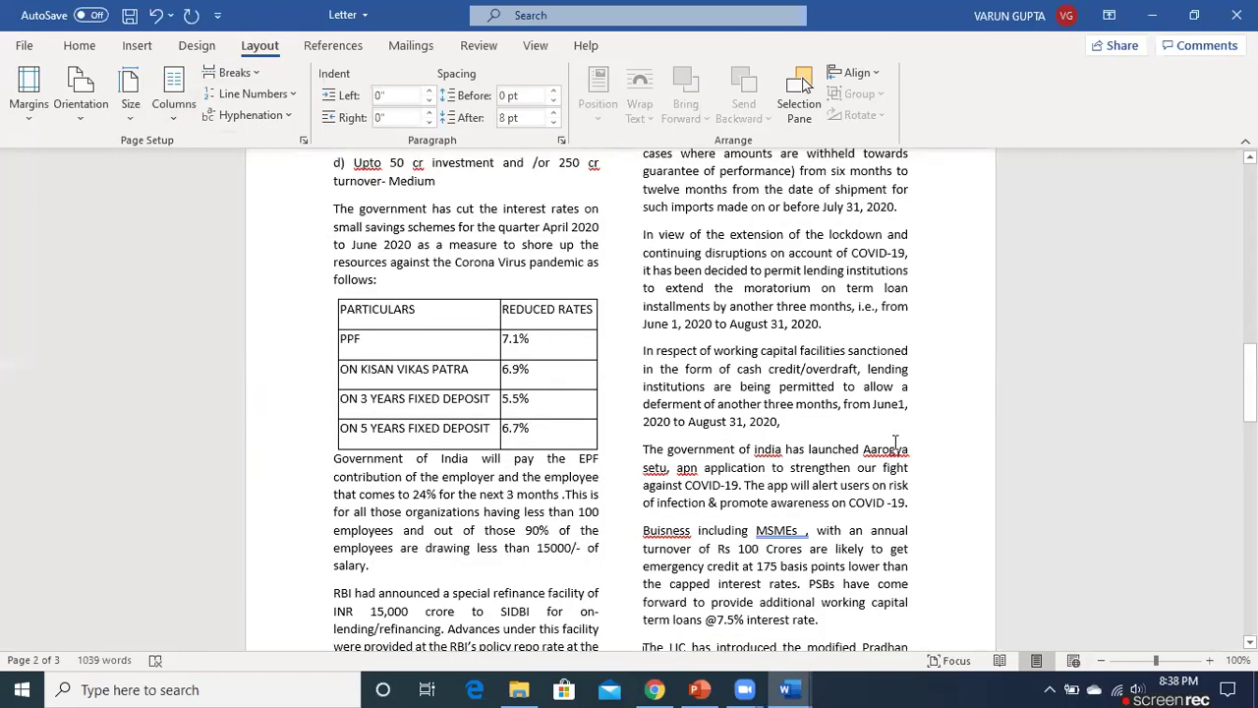
{"action": "scroll", "coordinate": [895, 442], "scroll_direction": "down", "scroll_amount": 3}
{"action": "scroll", "coordinate": [894, 443], "scroll_direction": "down", "scroll_amount": 3}
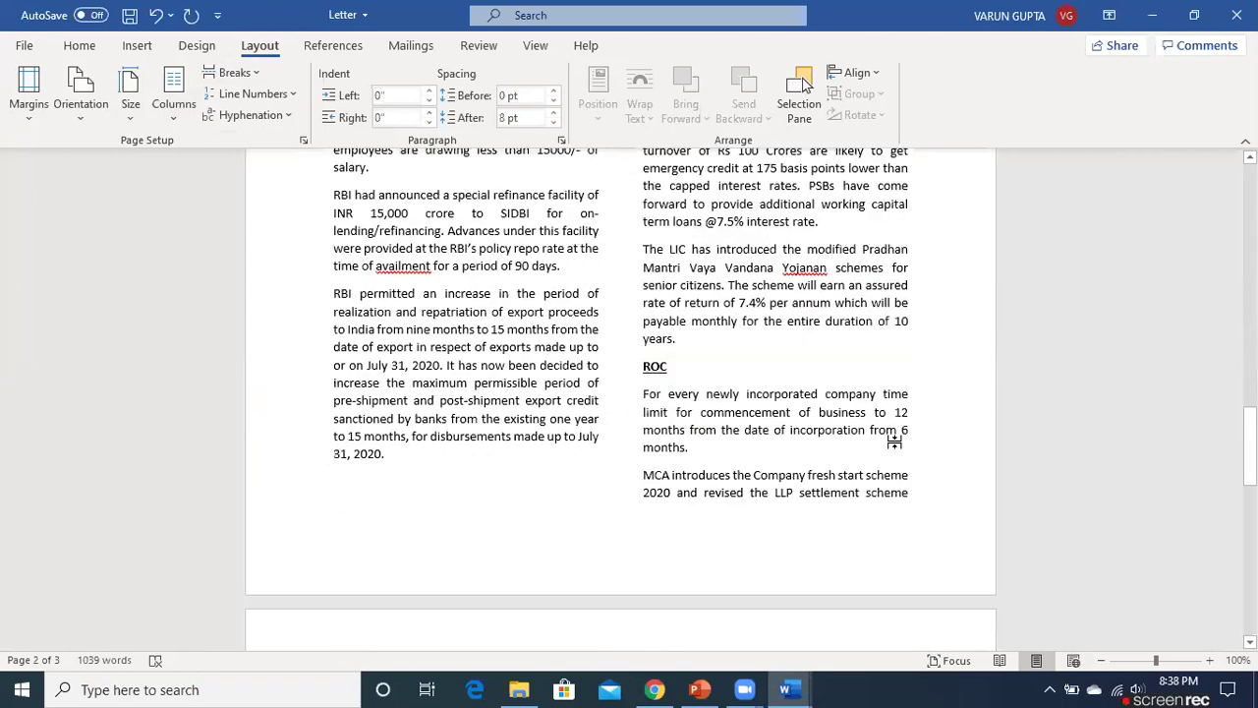
{"action": "scroll", "coordinate": [894, 442], "scroll_direction": "down", "scroll_amount": 2}
{"action": "scroll", "coordinate": [896, 442], "scroll_direction": "up", "scroll_amount": 4}
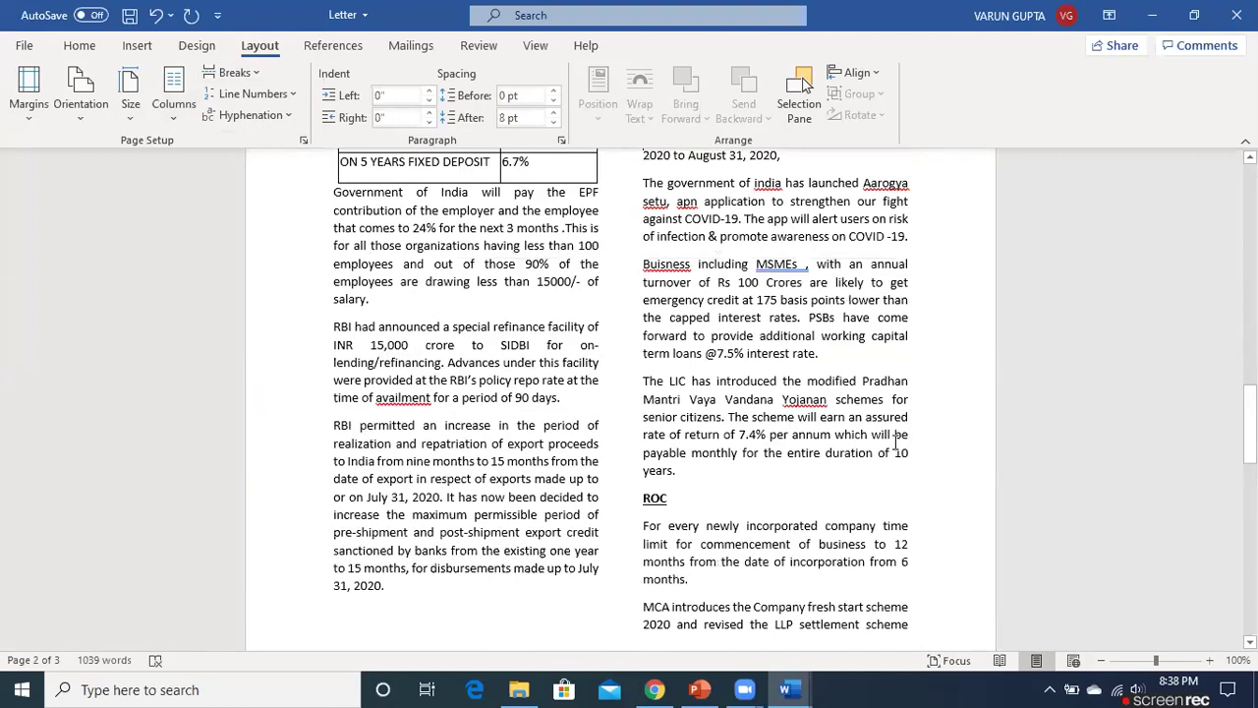
{"action": "scroll", "coordinate": [894, 443], "scroll_direction": "up", "scroll_amount": 10}
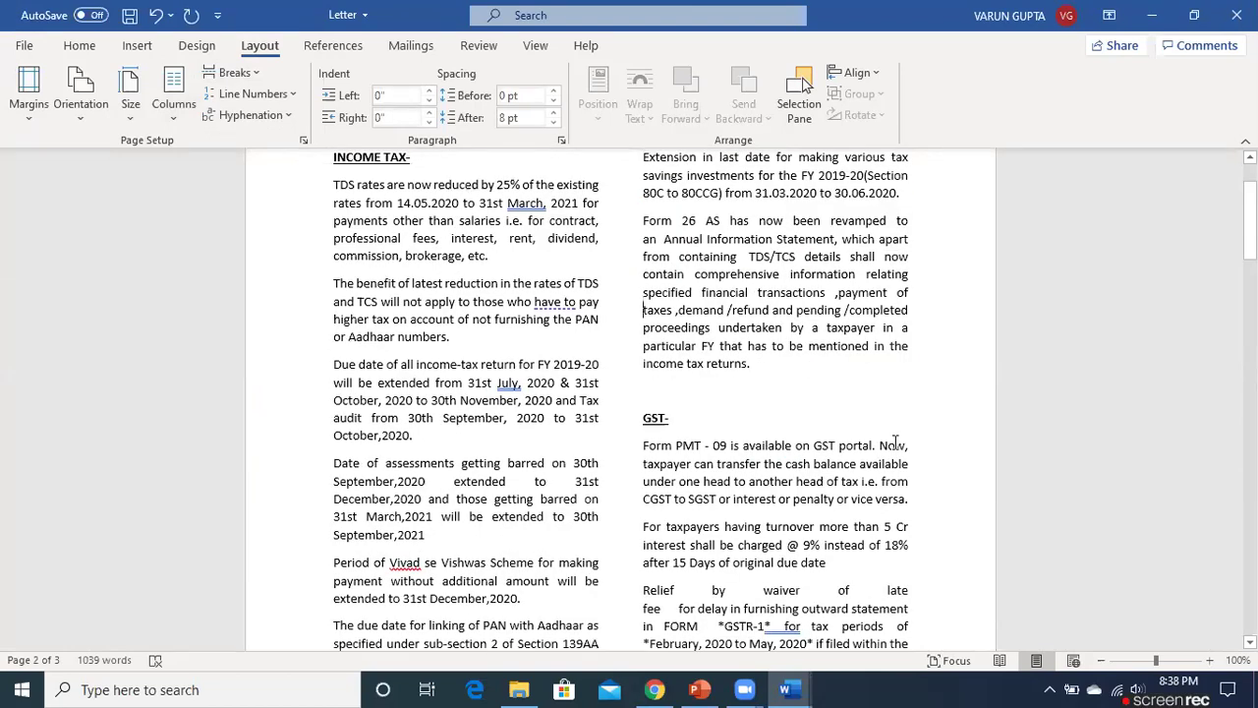
{"action": "scroll", "coordinate": [894, 442], "scroll_direction": "down", "scroll_amount": 1}
{"action": "scroll", "coordinate": [894, 443], "scroll_direction": "down", "scroll_amount": 3}
{"action": "scroll", "coordinate": [894, 448], "scroll_direction": "down", "scroll_amount": 6}
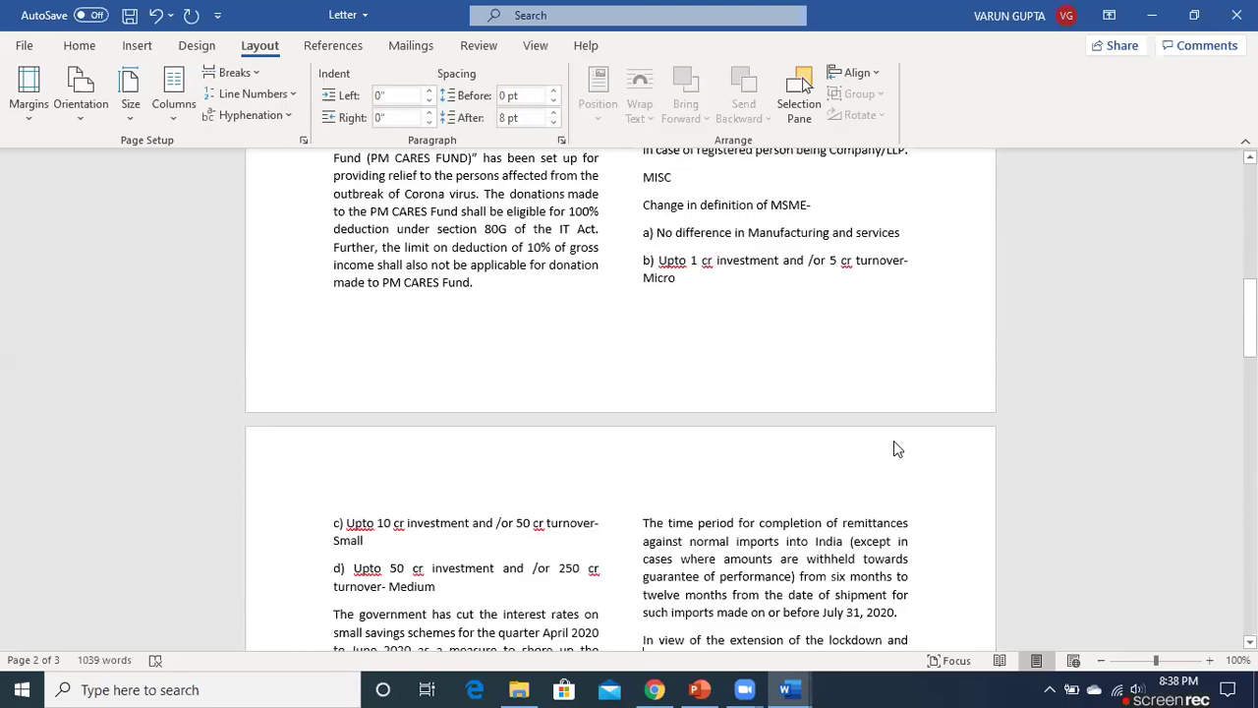
{"action": "scroll", "coordinate": [893, 444], "scroll_direction": "down", "scroll_amount": 1}
{"action": "scroll", "coordinate": [893, 441], "scroll_direction": "up", "scroll_amount": 1}
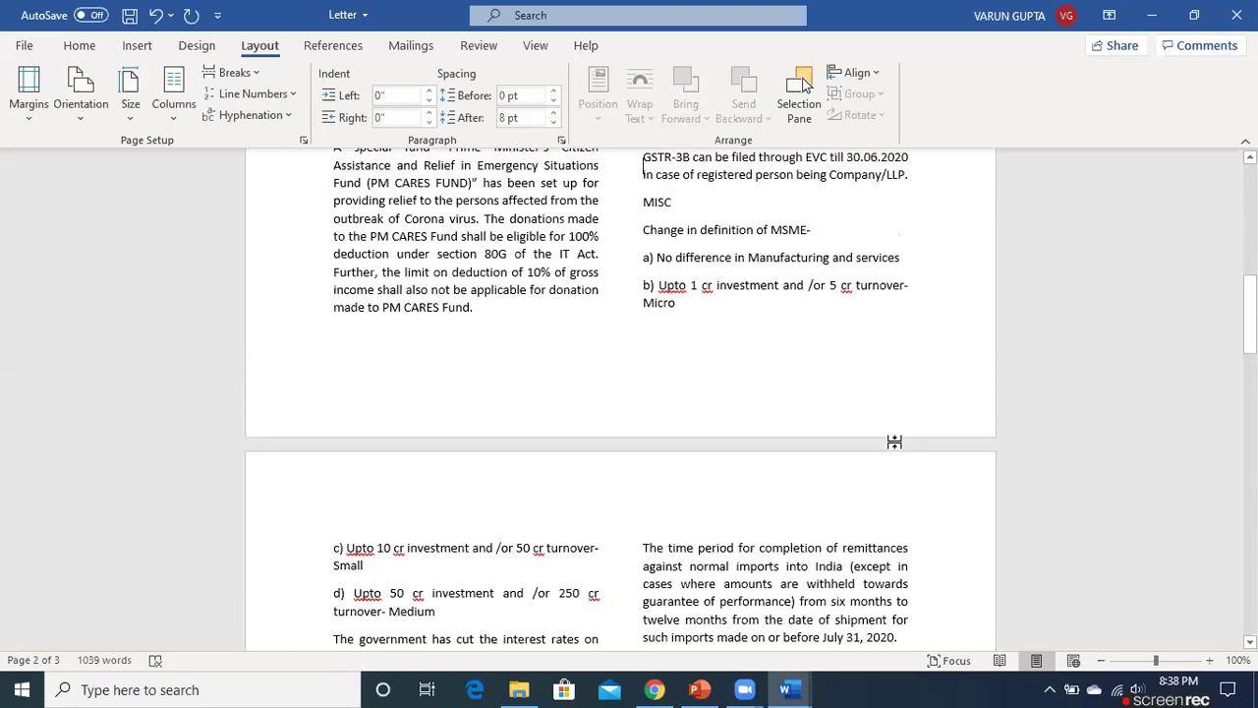
Delete the break and blank lines so MISC follows the GSTR-3B paragraph on page 1.
{"action": "key", "text": "Return"}
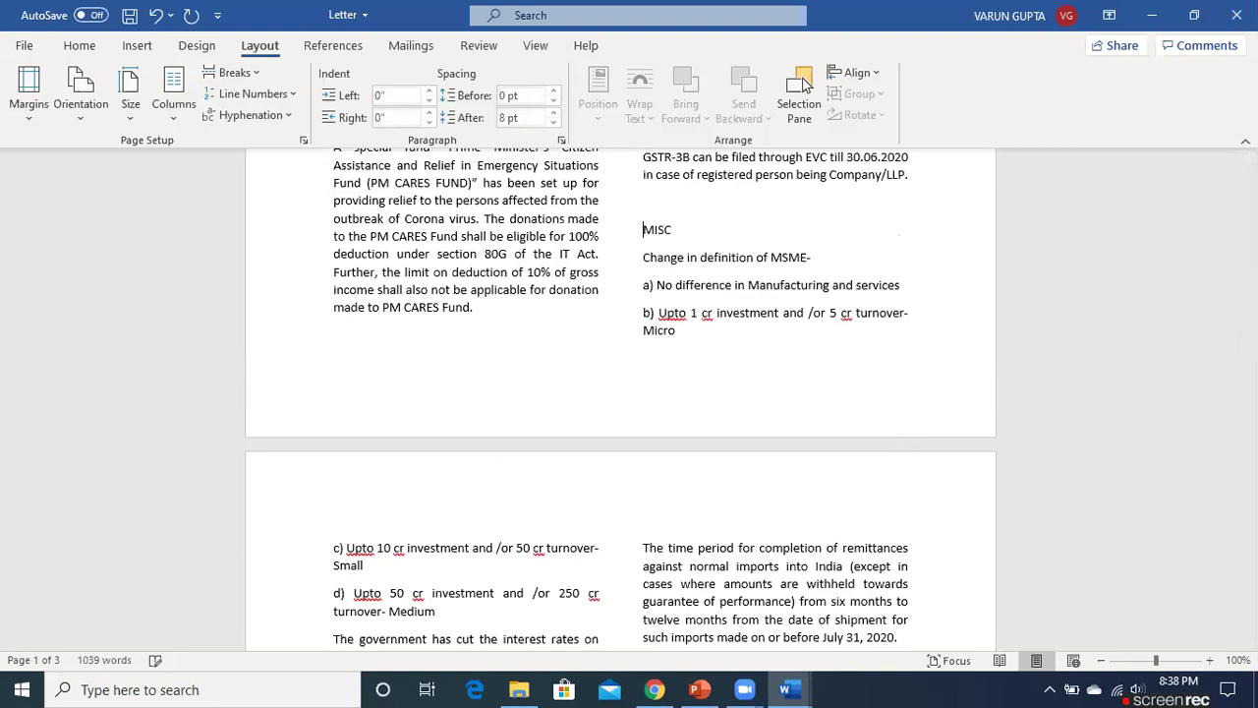
{"action": "key", "text": "Return"}
{"action": "key", "text": "Return"}
{"action": "key", "text": "Return"}
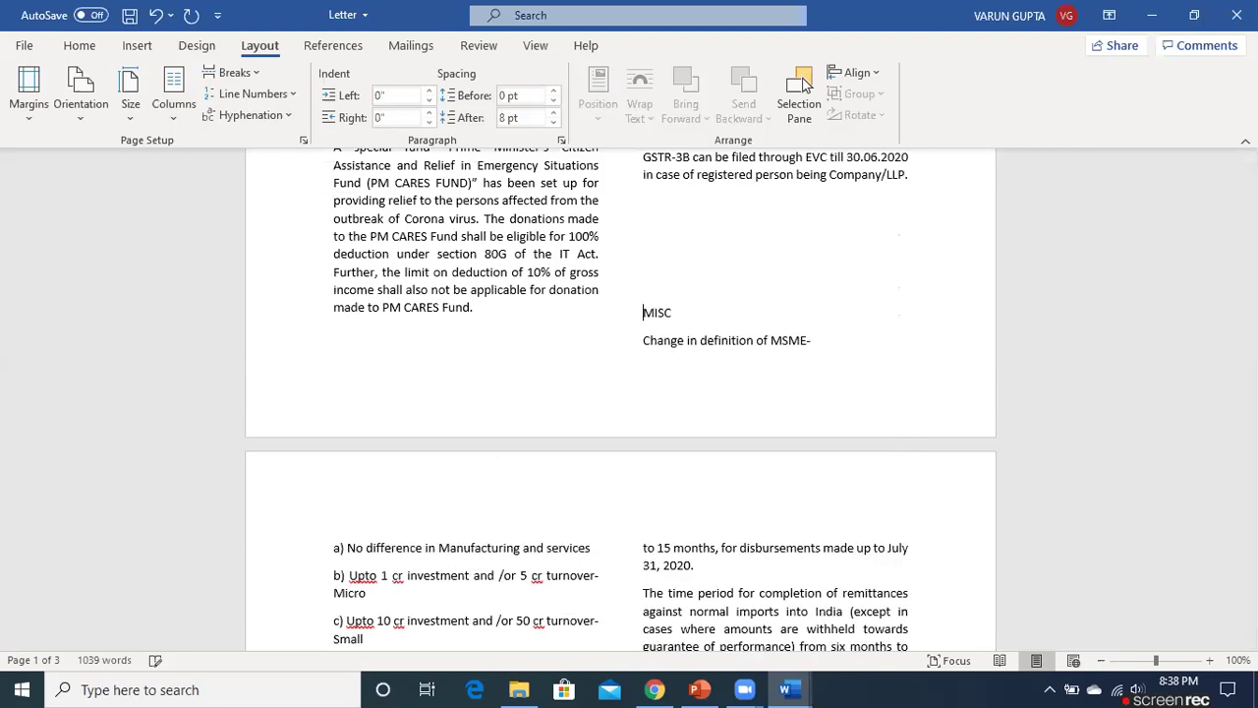
{"action": "key", "text": "Return"}
{"action": "key", "text": "Return"}
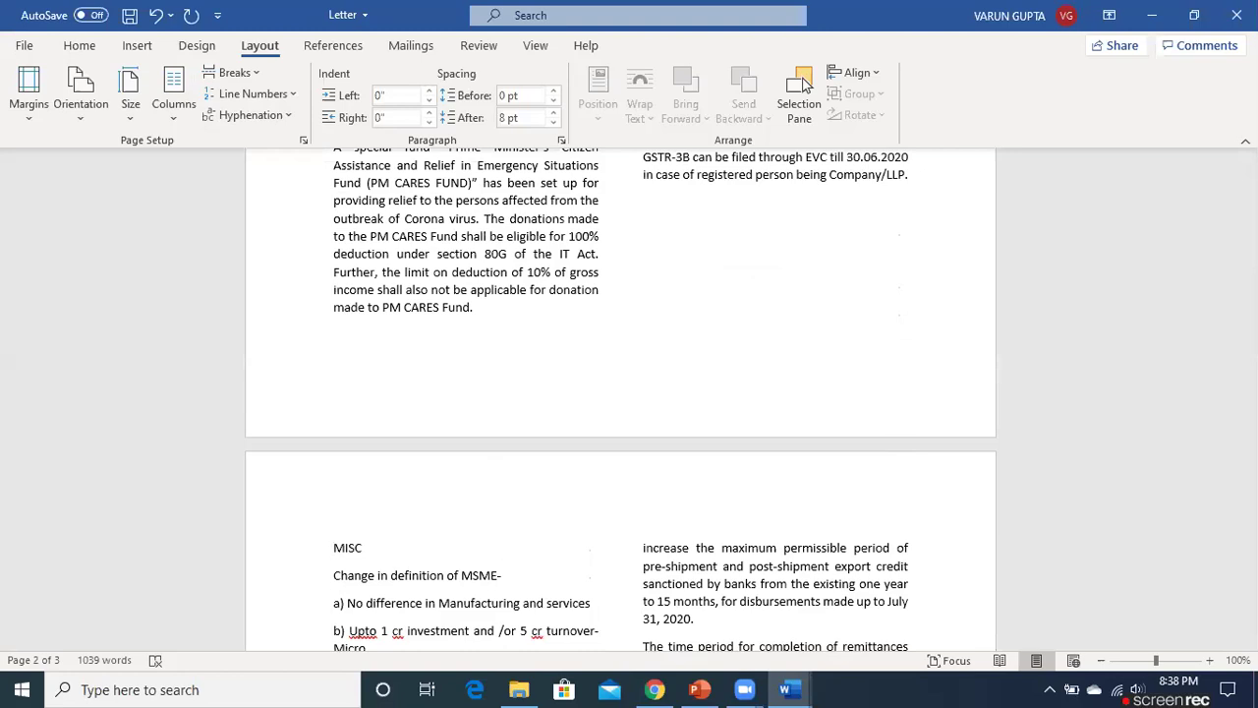
{"action": "key", "text": "BackSpace"}
{"action": "key", "text": "BackSpace"}
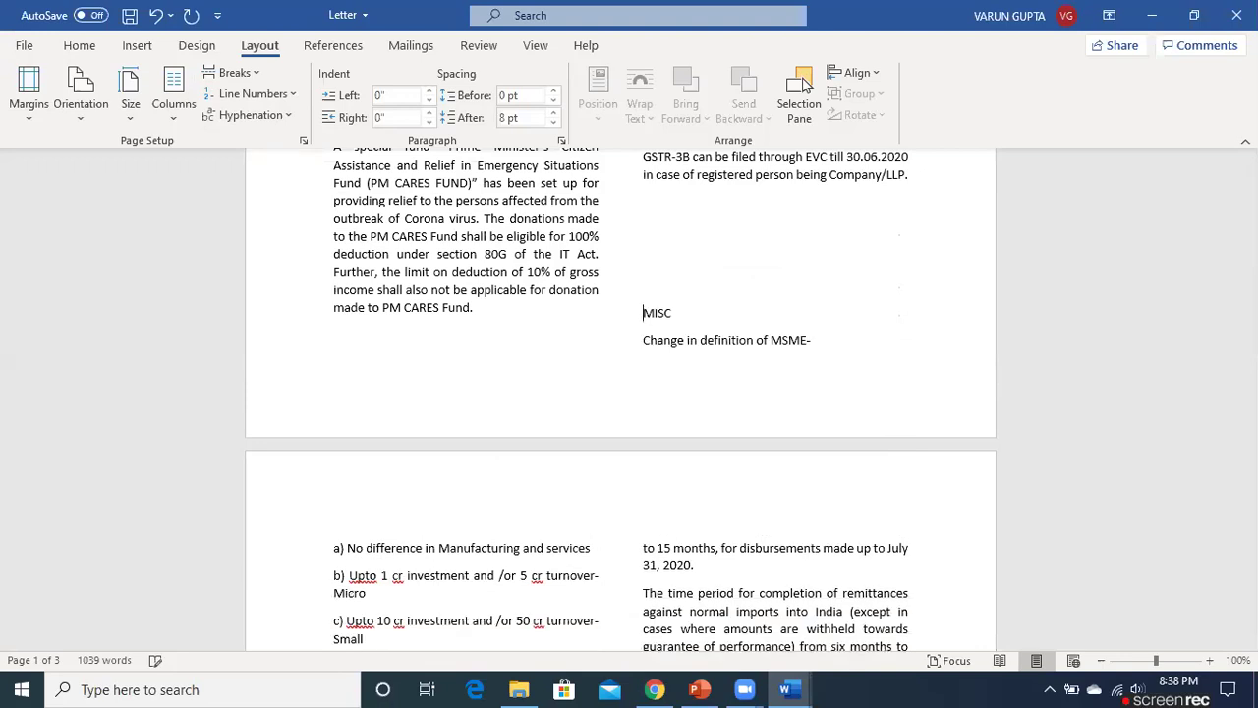
{"action": "key", "text": "BackSpace"}
{"action": "key", "text": "BackSpace"}
{"action": "key", "text": "BackSpace"}
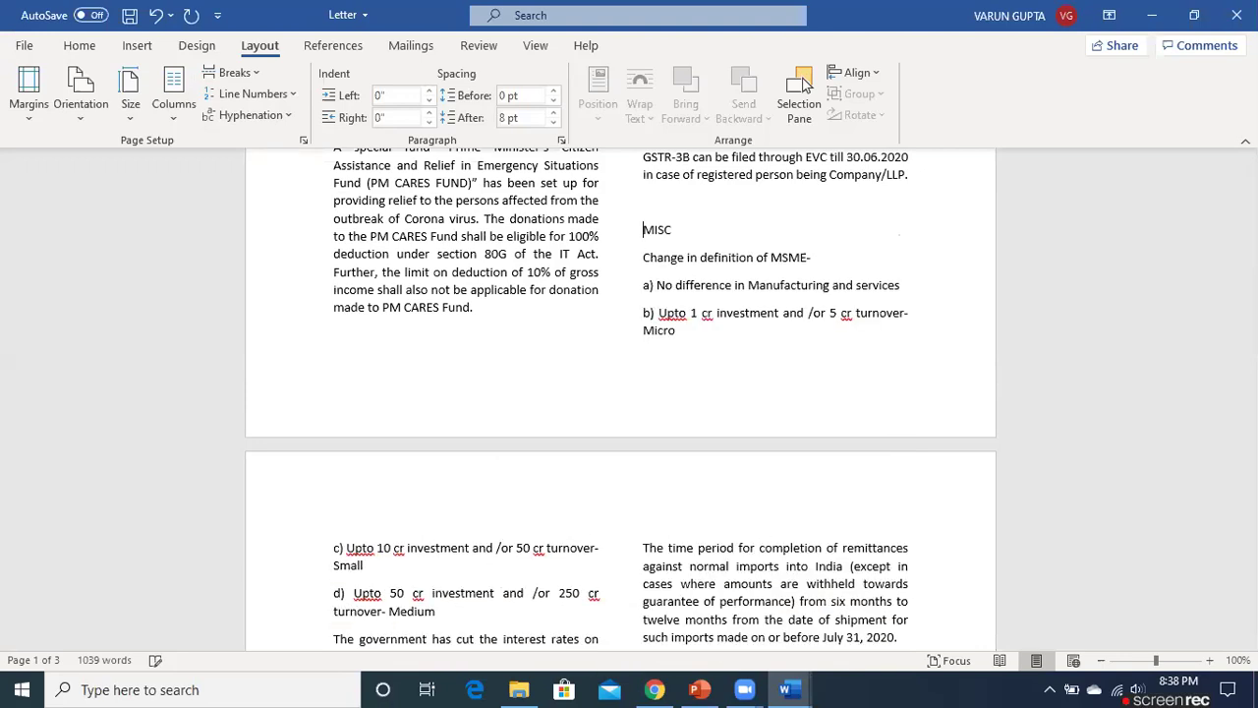
{"action": "key", "text": "BackSpace"}
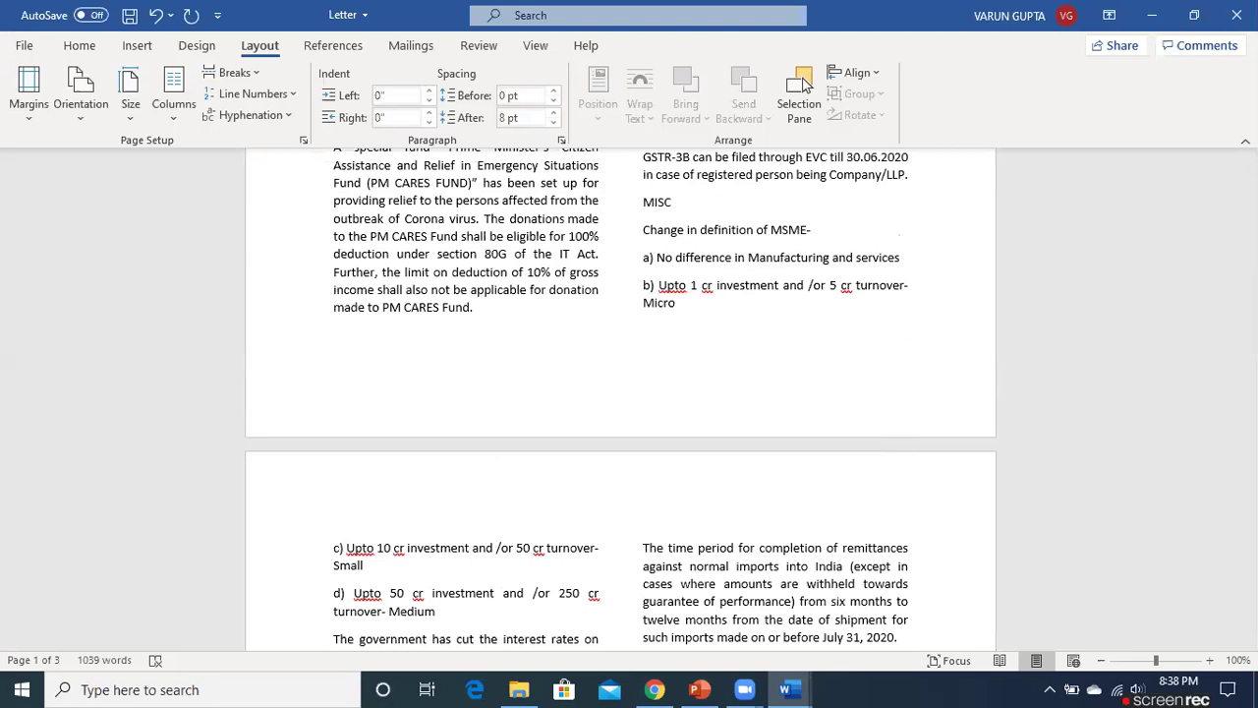
Add an empty paragraph at the document end and review all 3 pages.
{"action": "scroll", "coordinate": [804, 85], "scroll_direction": "down", "scroll_amount": 4}
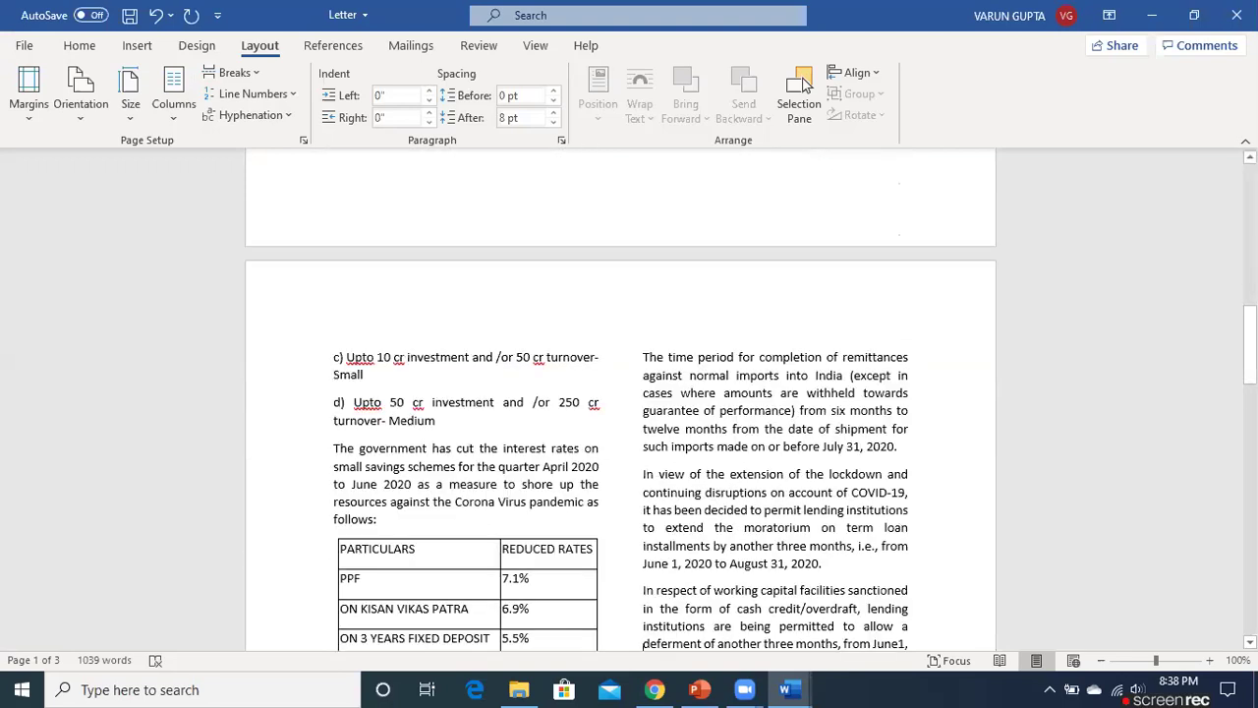
{"action": "scroll", "coordinate": [804, 85], "scroll_direction": "down", "scroll_amount": 15}
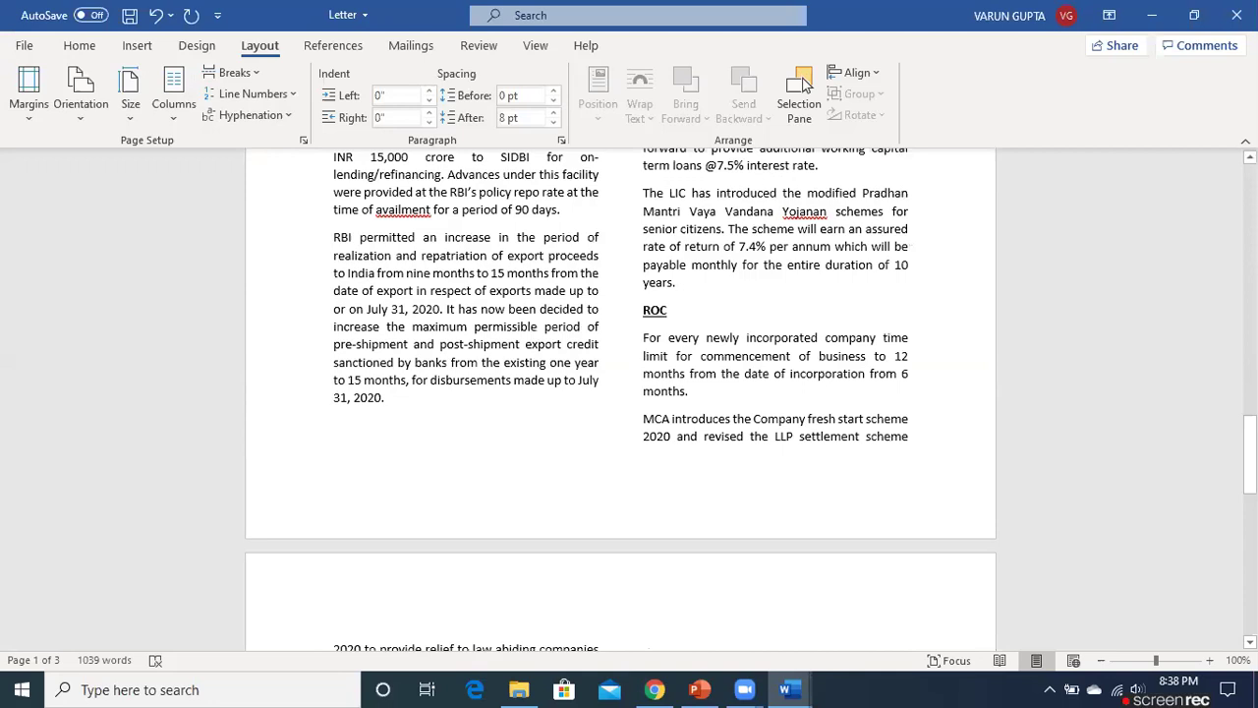
{"action": "key", "text": "ctrl+End"}
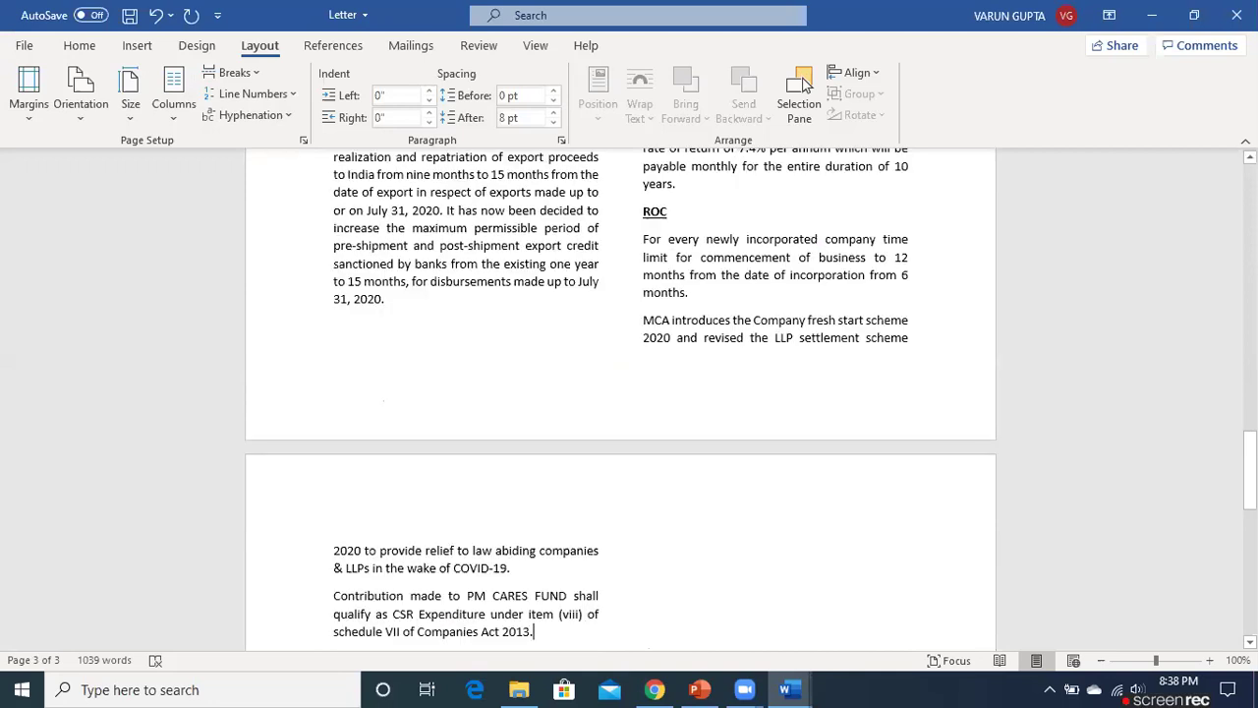
{"action": "key", "text": "Return"}
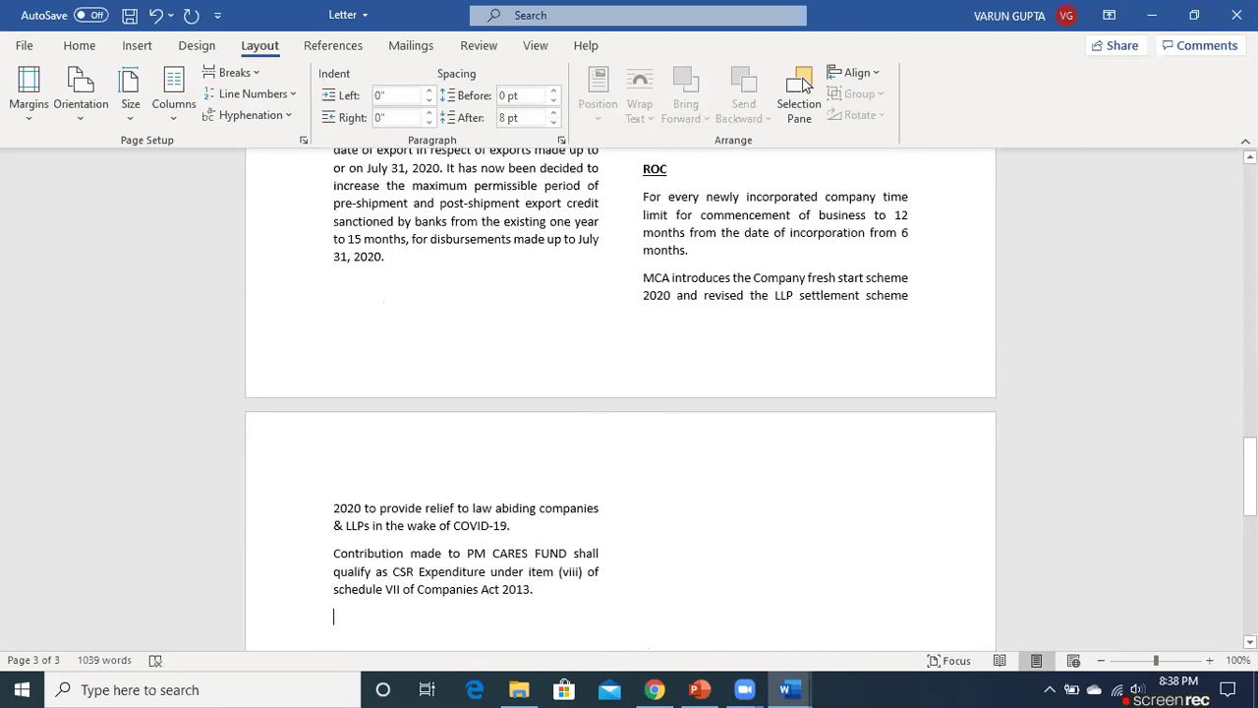
{"action": "key", "text": "Up"}
{"action": "key", "text": "Up"}
{"action": "key", "text": "Up"}
{"action": "key", "text": "Up"}
{"action": "key", "text": "Up"}
{"action": "scroll", "coordinate": [896, 448], "scroll_direction": "up", "scroll_amount": 10}
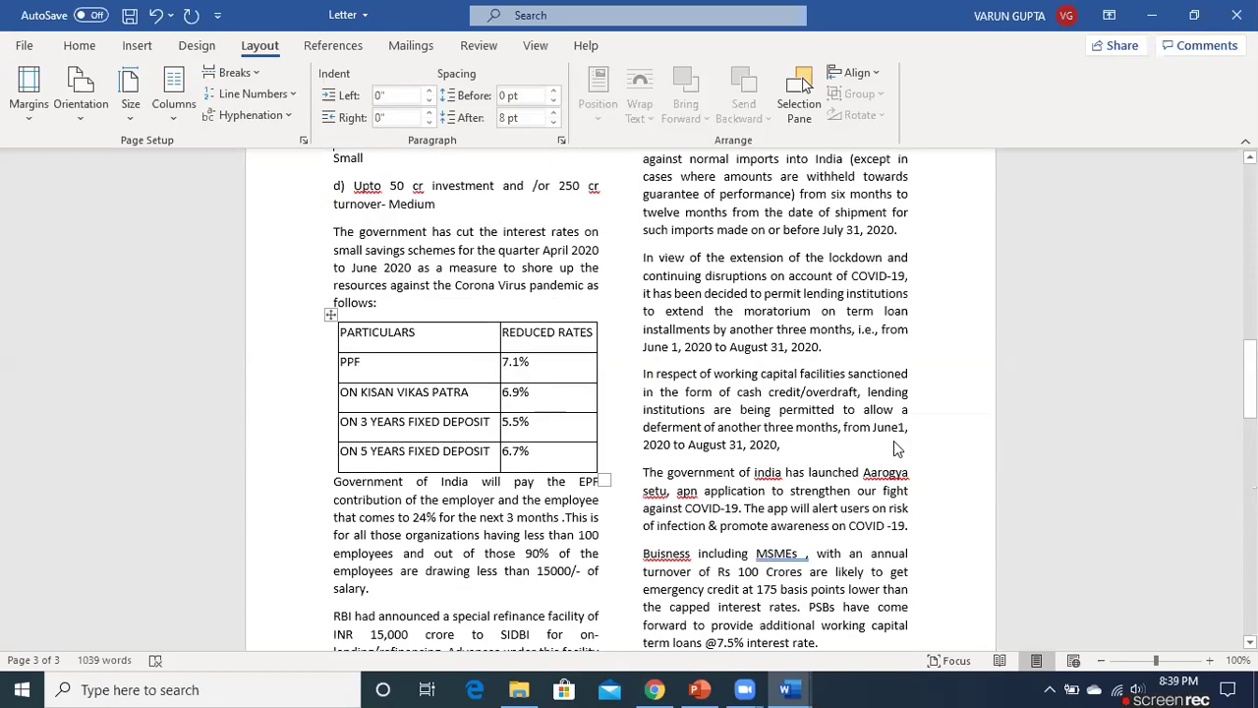
{"action": "scroll", "coordinate": [897, 449], "scroll_direction": "up", "scroll_amount": 6}
{"action": "scroll", "coordinate": [896, 449], "scroll_direction": "down", "scroll_amount": 5}
{"action": "scroll", "coordinate": [896, 448], "scroll_direction": "up", "scroll_amount": 1}
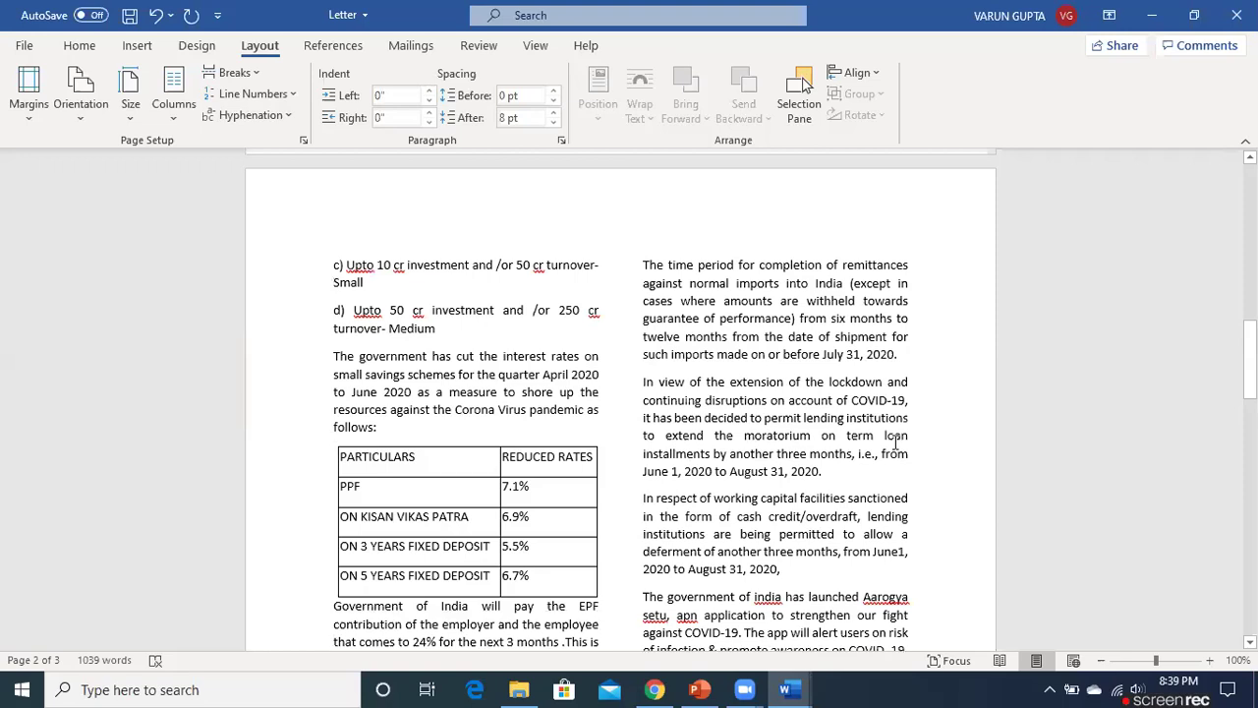
{"action": "scroll", "coordinate": [897, 445], "scroll_direction": "down", "scroll_amount": 1}
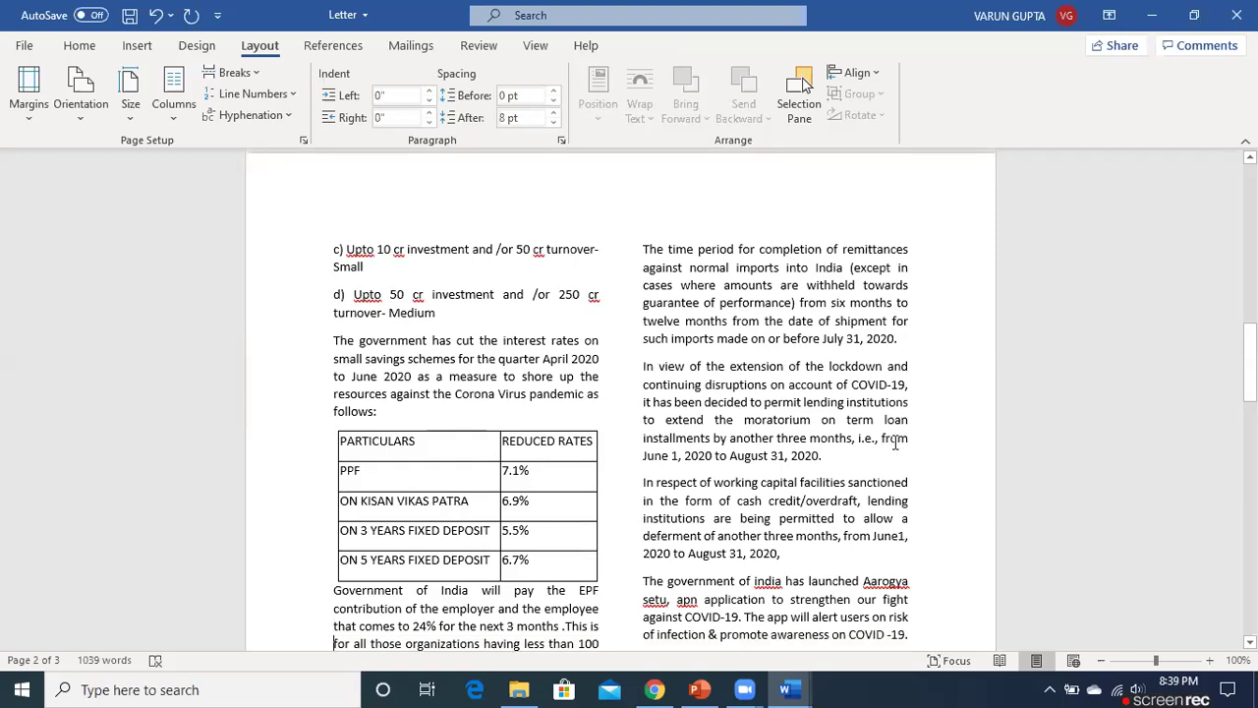
{"action": "scroll", "coordinate": [897, 448], "scroll_direction": "up", "scroll_amount": 20}
{"action": "scroll", "coordinate": [896, 448], "scroll_direction": "down", "scroll_amount": 18}
{"action": "scroll", "coordinate": [896, 442], "scroll_direction": "up", "scroll_amount": 3}
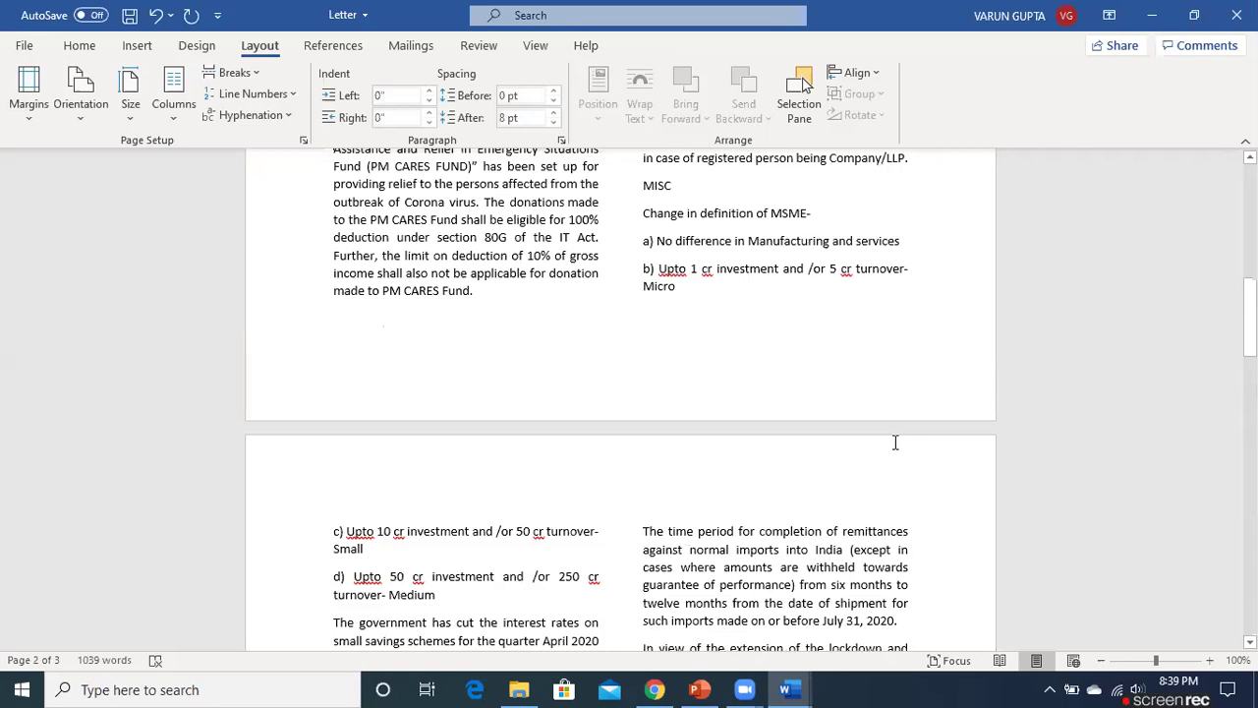
{"action": "scroll", "coordinate": [895, 443], "scroll_direction": "up", "scroll_amount": 10}
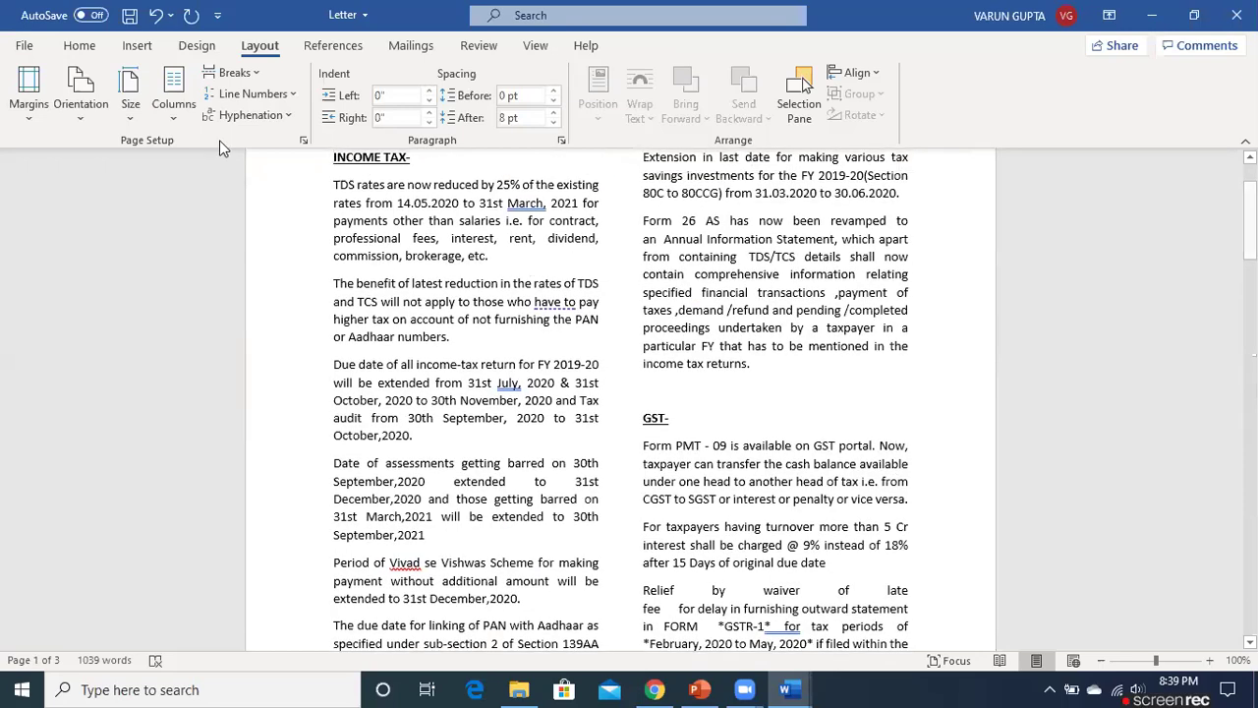
Switch the whole letter to the Three-column layout and return to the top.
{"action": "left_click", "coordinate": [173, 103]}
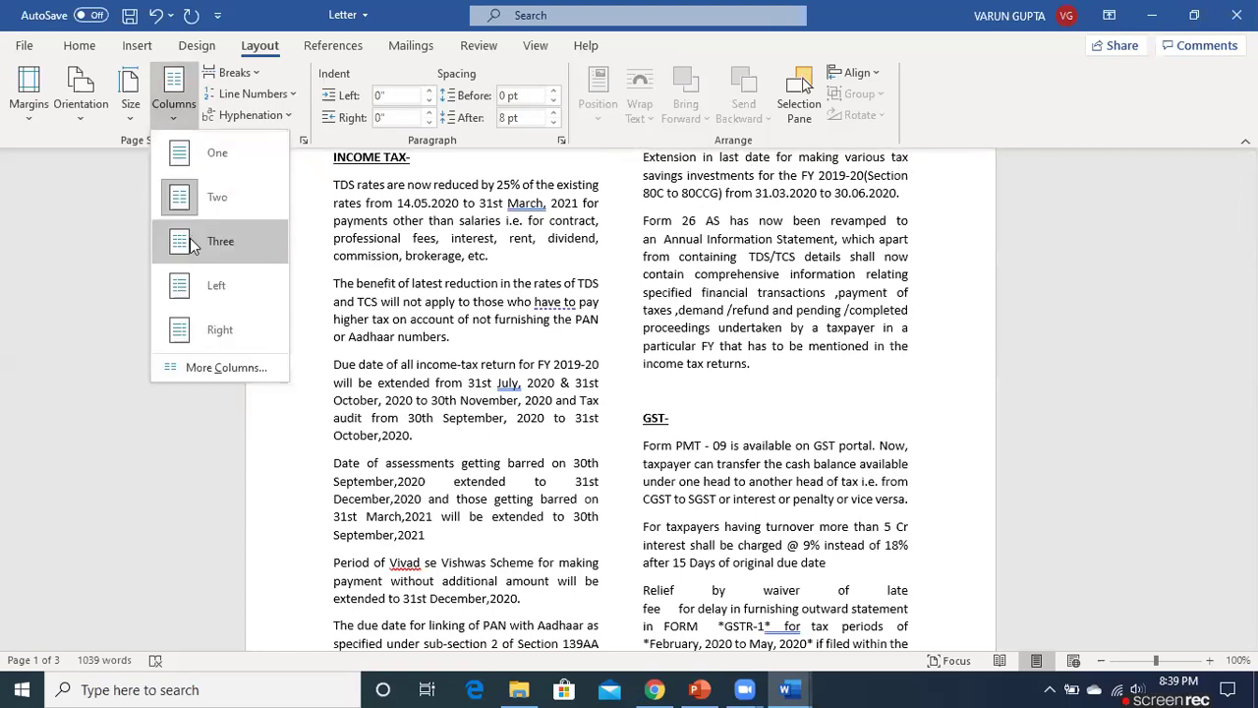
{"action": "left_click", "coordinate": [185, 244]}
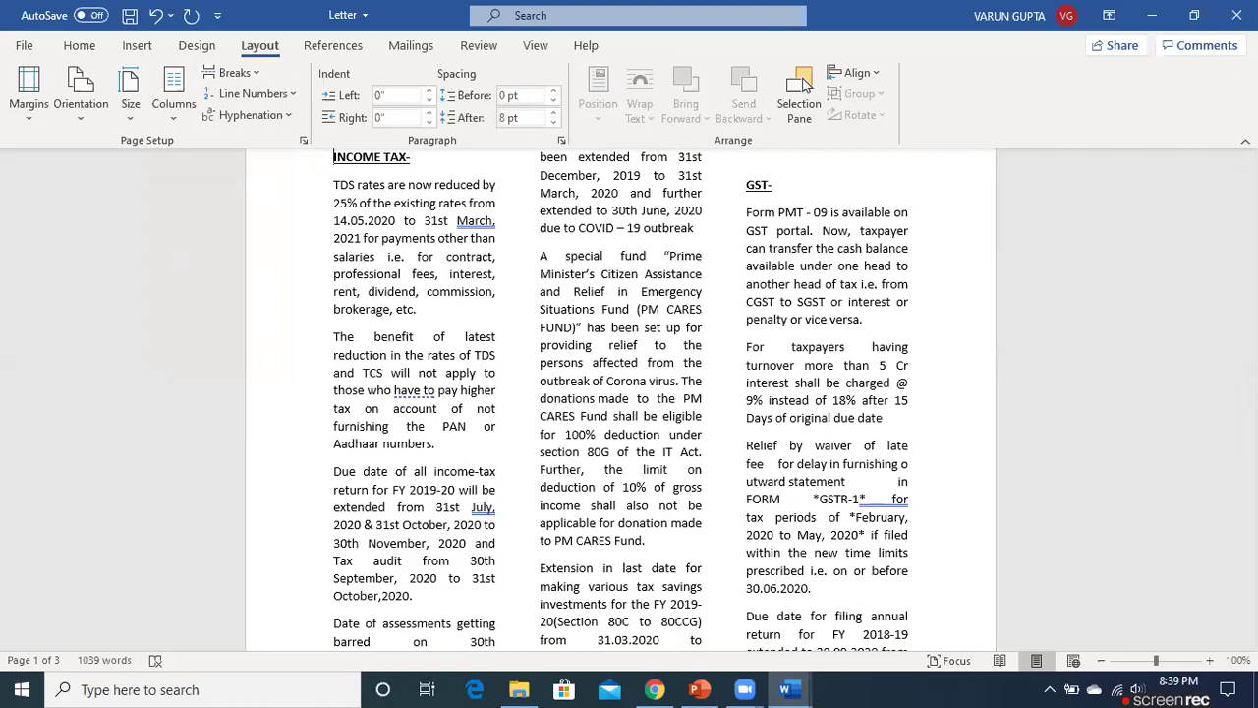
{"action": "scroll", "coordinate": [629, 393], "scroll_direction": "down", "scroll_amount": 5}
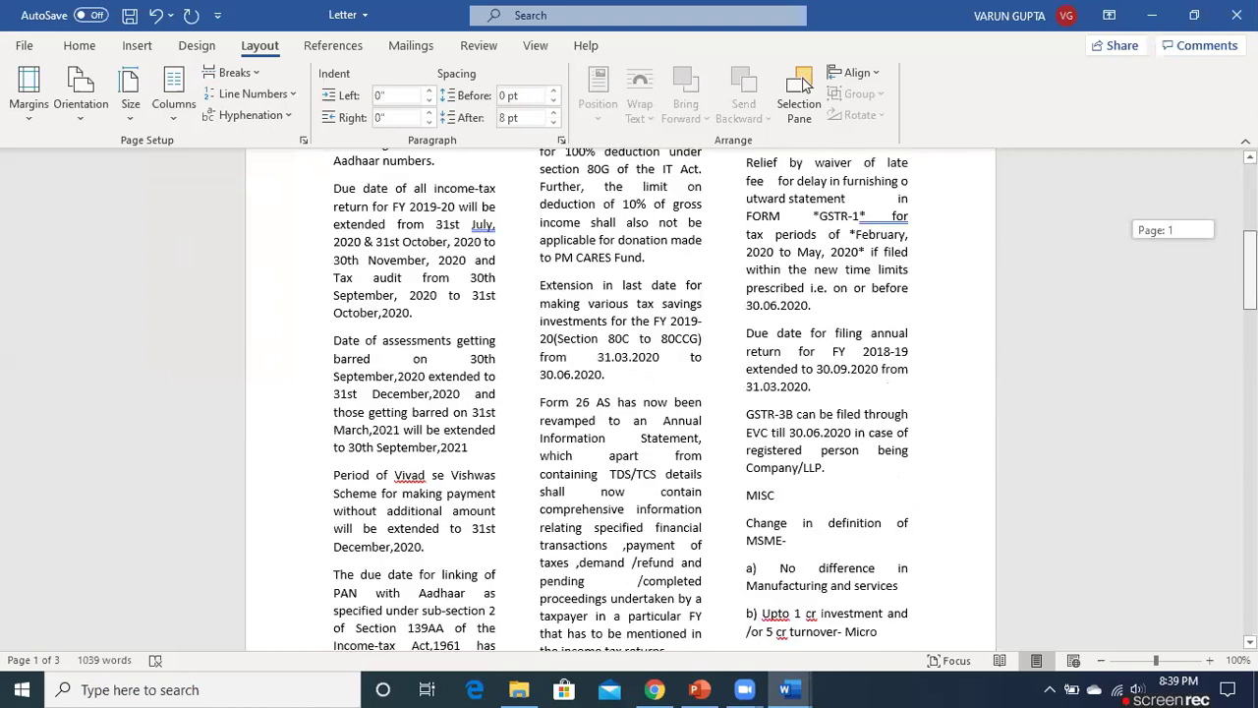
{"action": "key", "text": "ctrl+Home"}
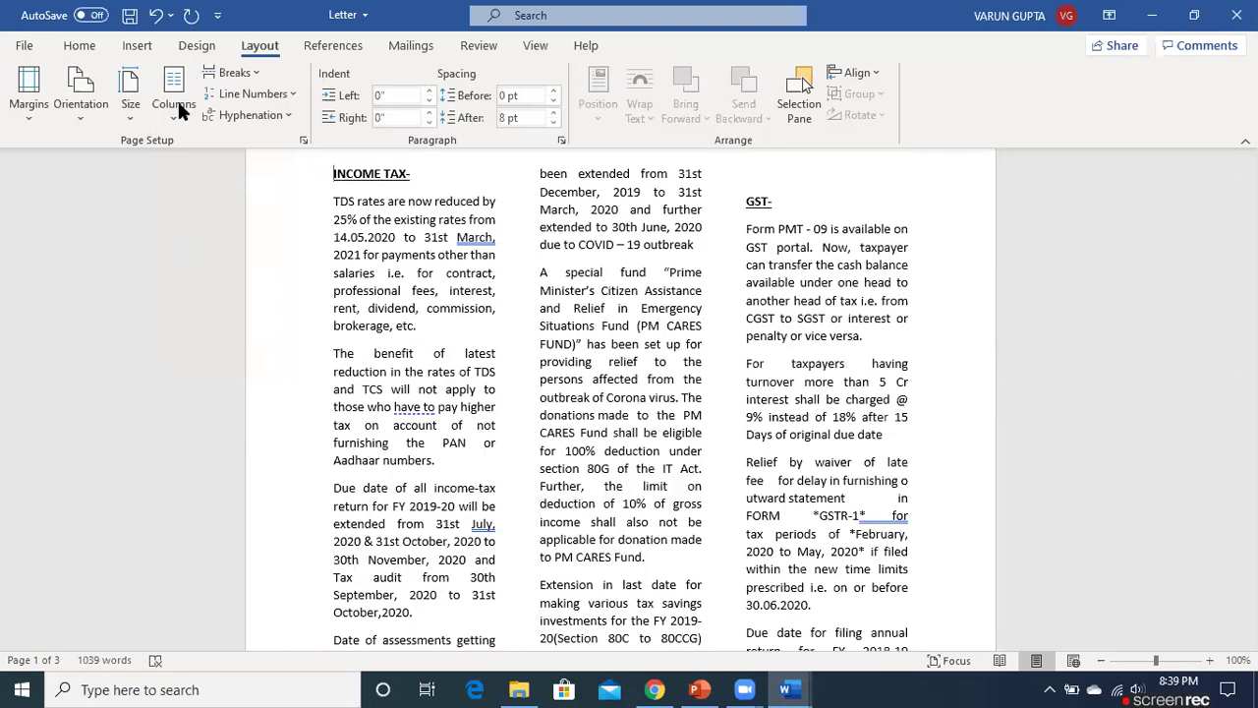
Review the three-column letter across its pages and reopen the Columns choices.
{"action": "left_click", "coordinate": [177, 108]}
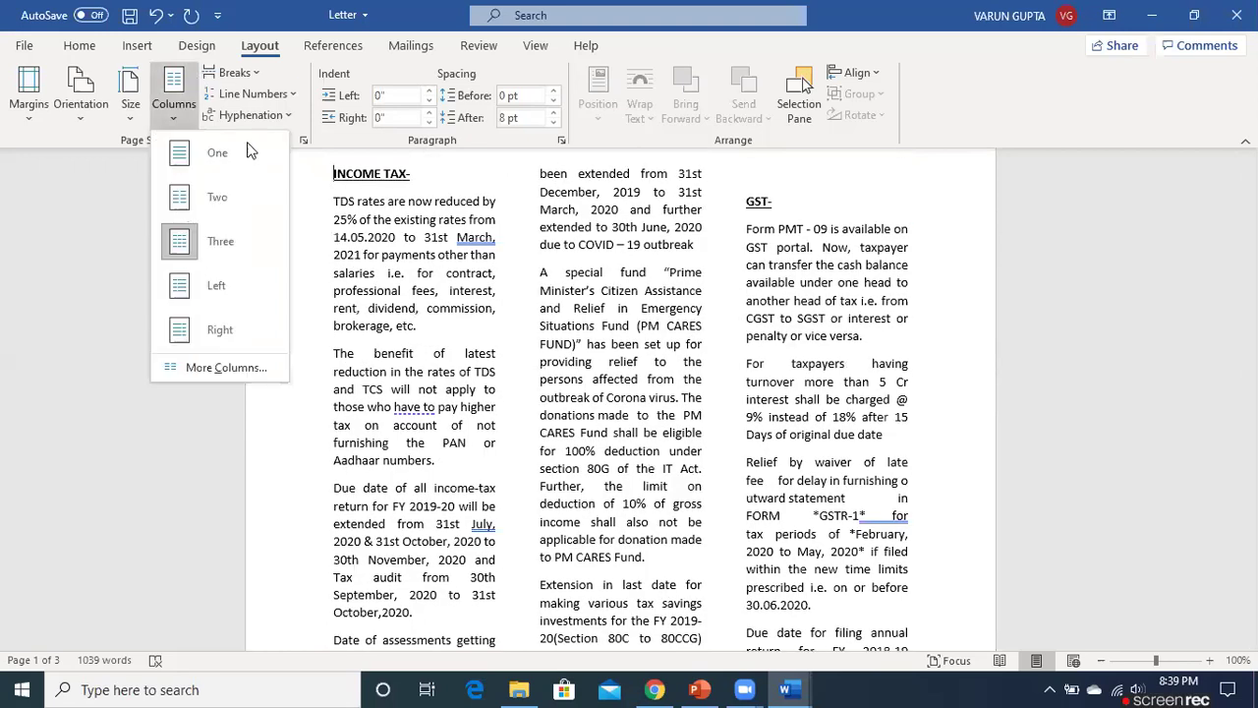
{"action": "left_click", "coordinate": [874, 295]}
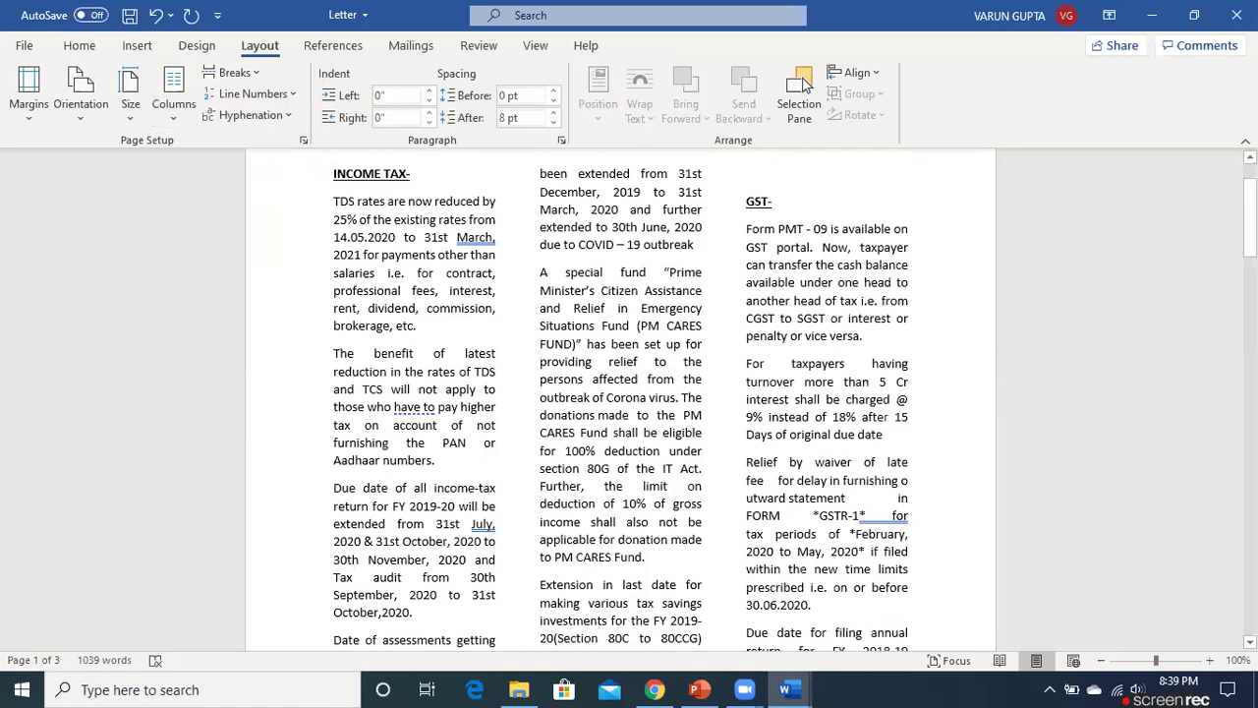
{"action": "scroll", "coordinate": [619, 401], "scroll_direction": "down", "scroll_amount": 5}
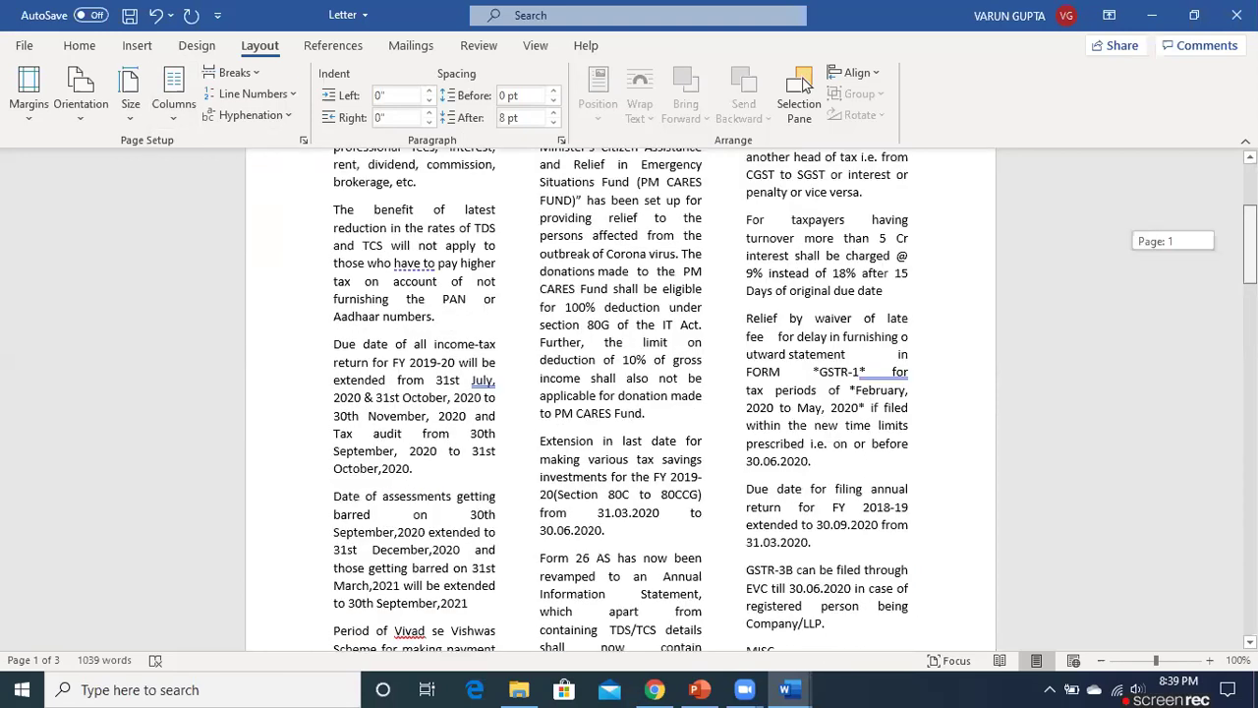
{"action": "scroll", "coordinate": [620, 400], "scroll_direction": "down", "scroll_amount": 4}
{"action": "scroll", "coordinate": [619, 400], "scroll_direction": "down", "scroll_amount": 8}
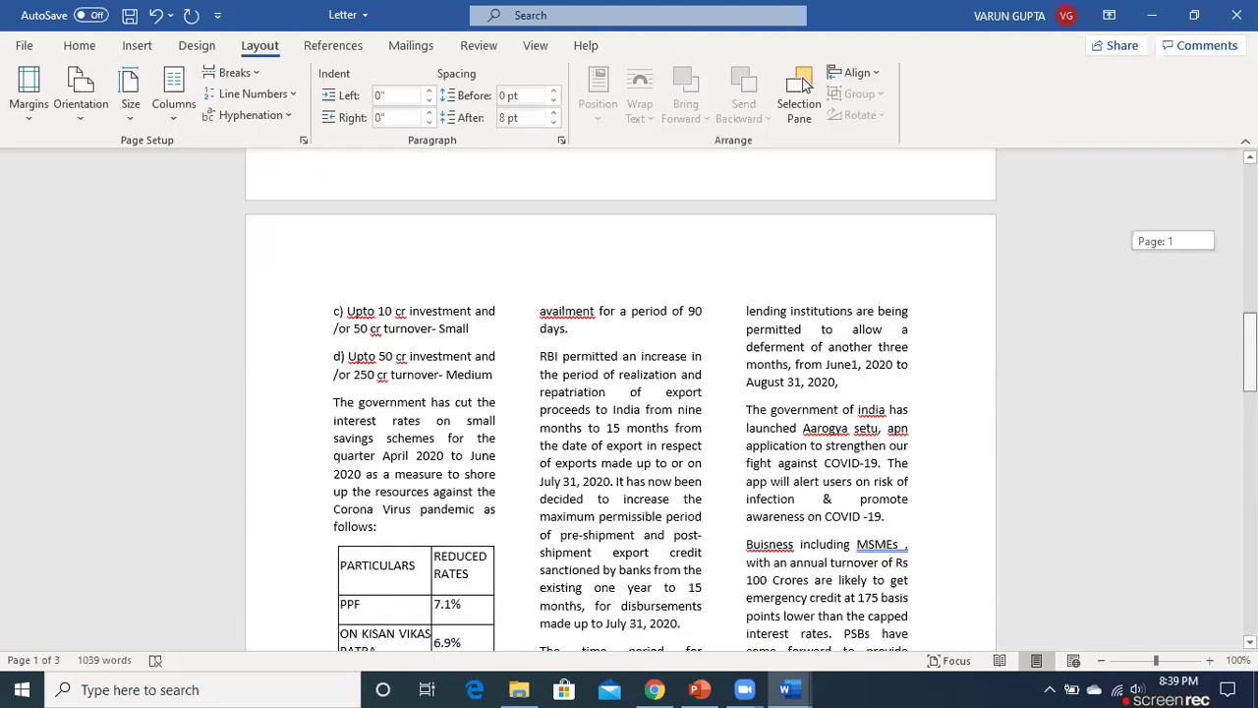
{"action": "scroll", "coordinate": [619, 400], "scroll_direction": "down", "scroll_amount": 15}
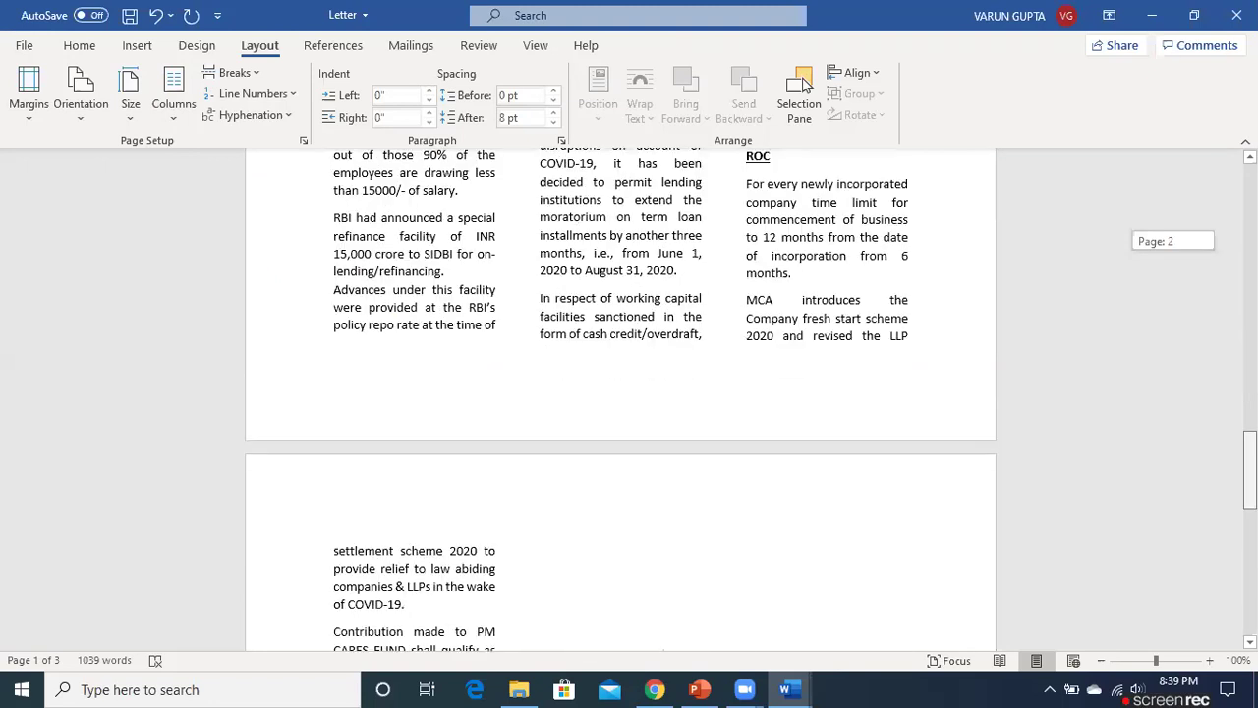
{"action": "key", "text": "ctrl+Home"}
{"action": "left_click", "coordinate": [177, 106]}
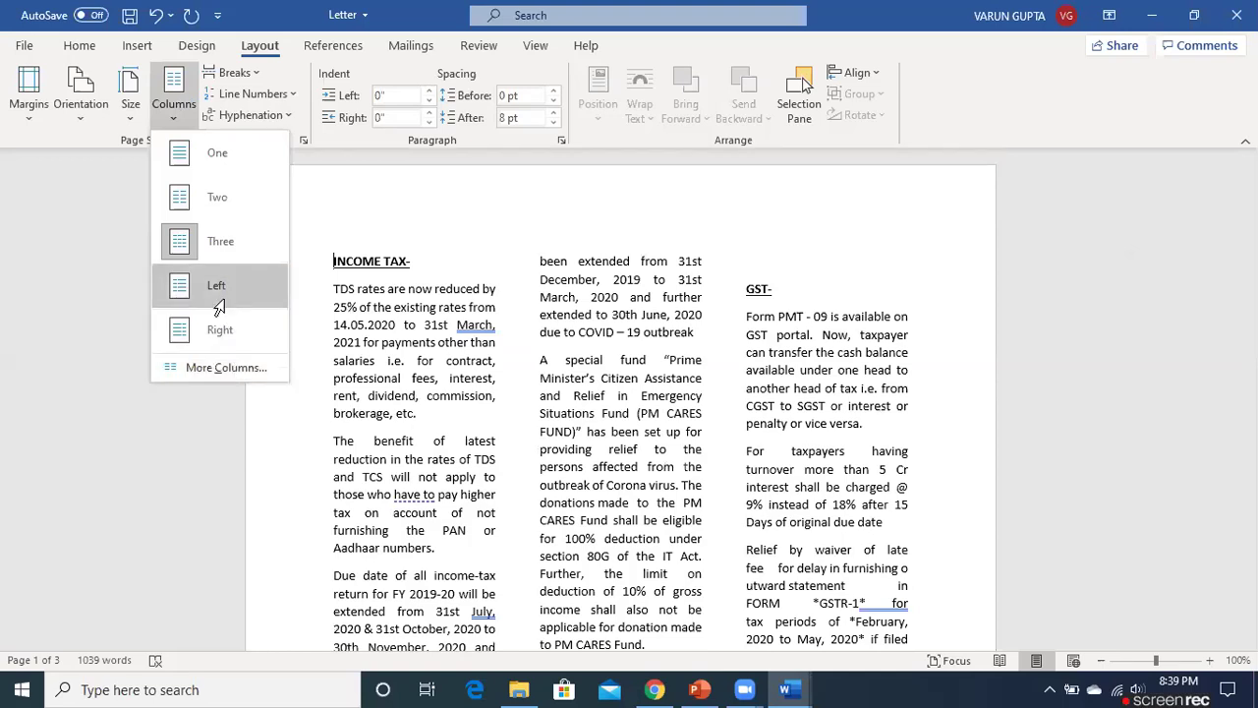
Try the Left column layout, undo back to three columns, and minimize the letter.
{"action": "left_click", "coordinate": [219, 295]}
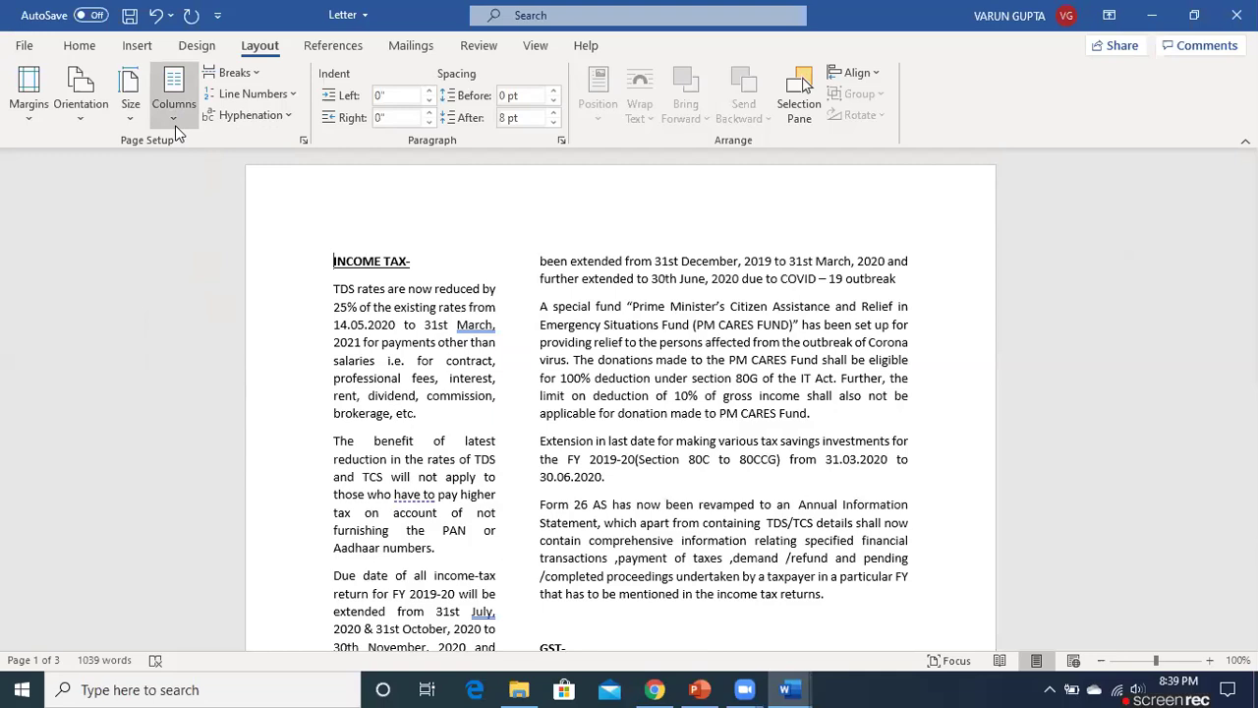
{"action": "key", "text": "ctrl+z"}
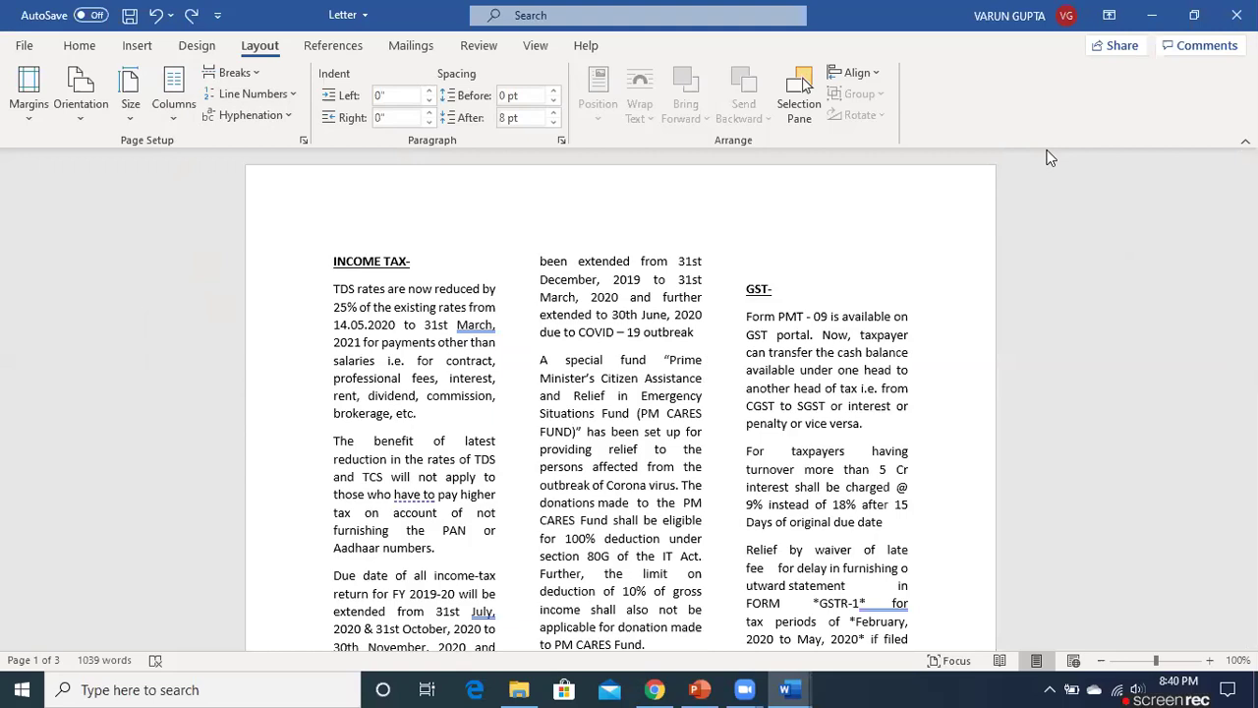
{"action": "left_click", "coordinate": [1157, 17]}
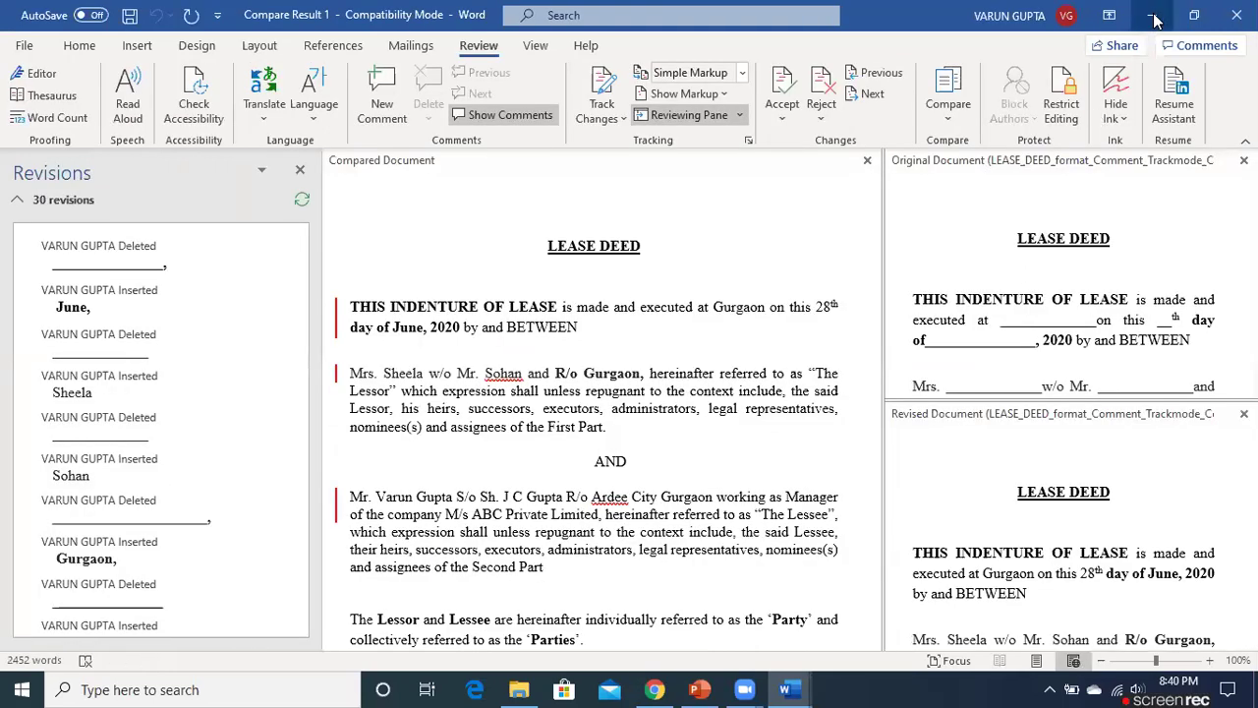
Hide Compare Result 1 and Explorer, advance PowerPoint to slide 9 Page Background, then minimize it.
{"action": "left_click", "coordinate": [1155, 17]}
{"action": "left_click", "coordinate": [1152, 14]}
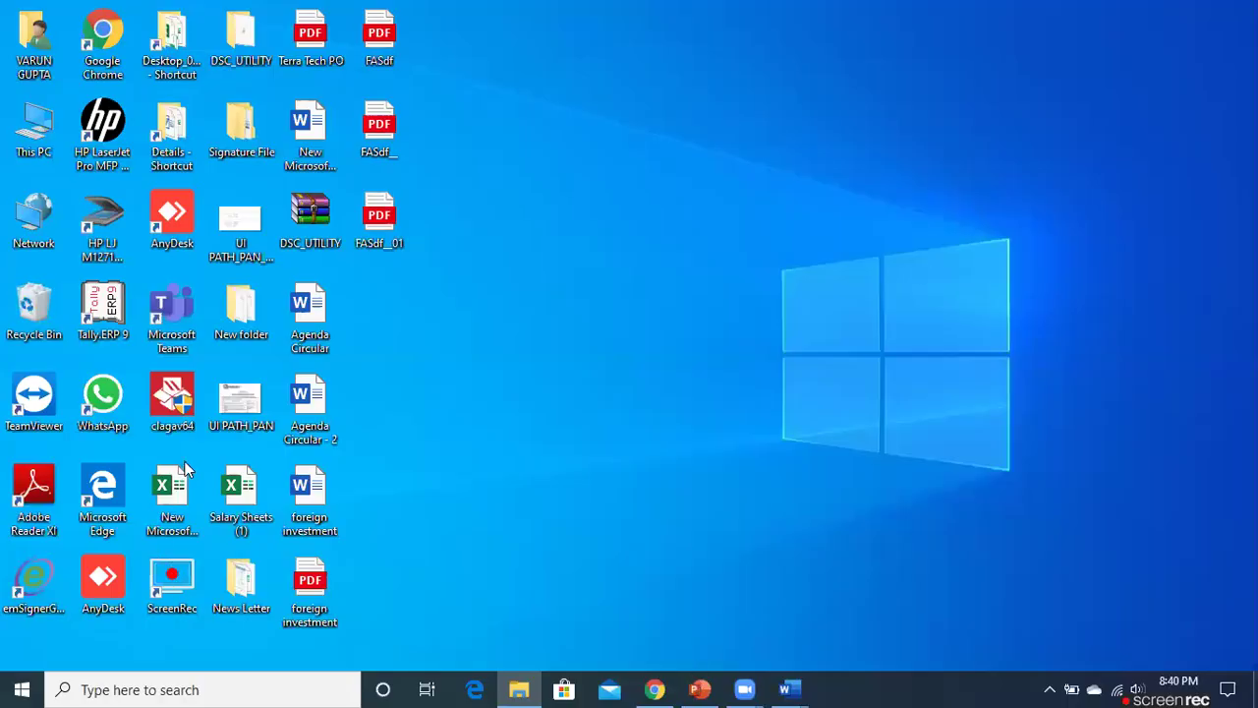
{"action": "key", "text": "alt+Tab"}
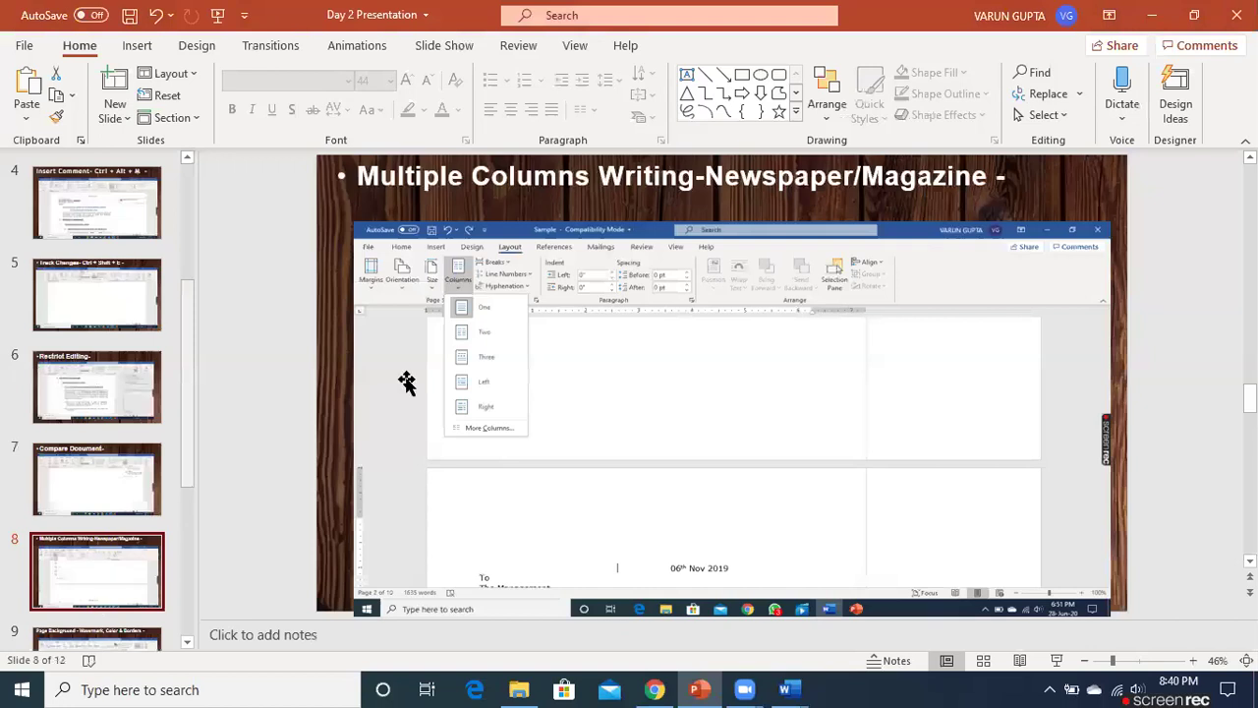
{"action": "scroll", "coordinate": [456, 223], "scroll_direction": "down", "scroll_amount": 1}
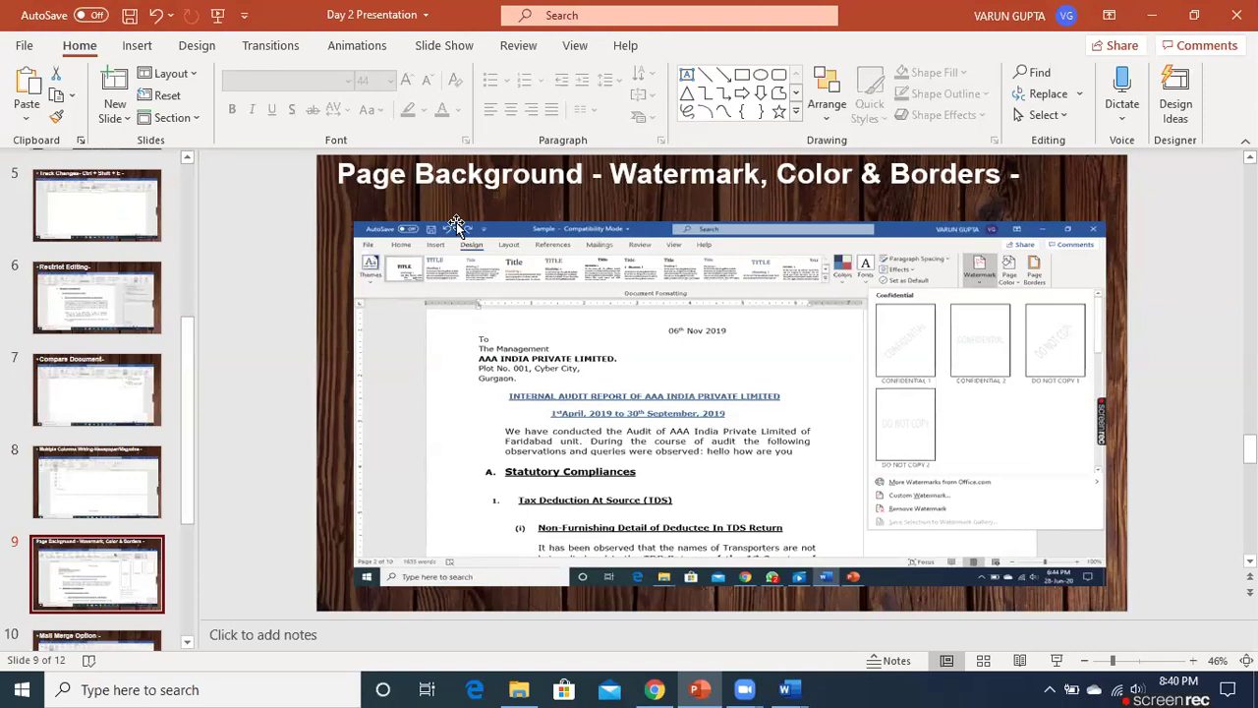
{"action": "left_click", "coordinate": [1152, 19]}
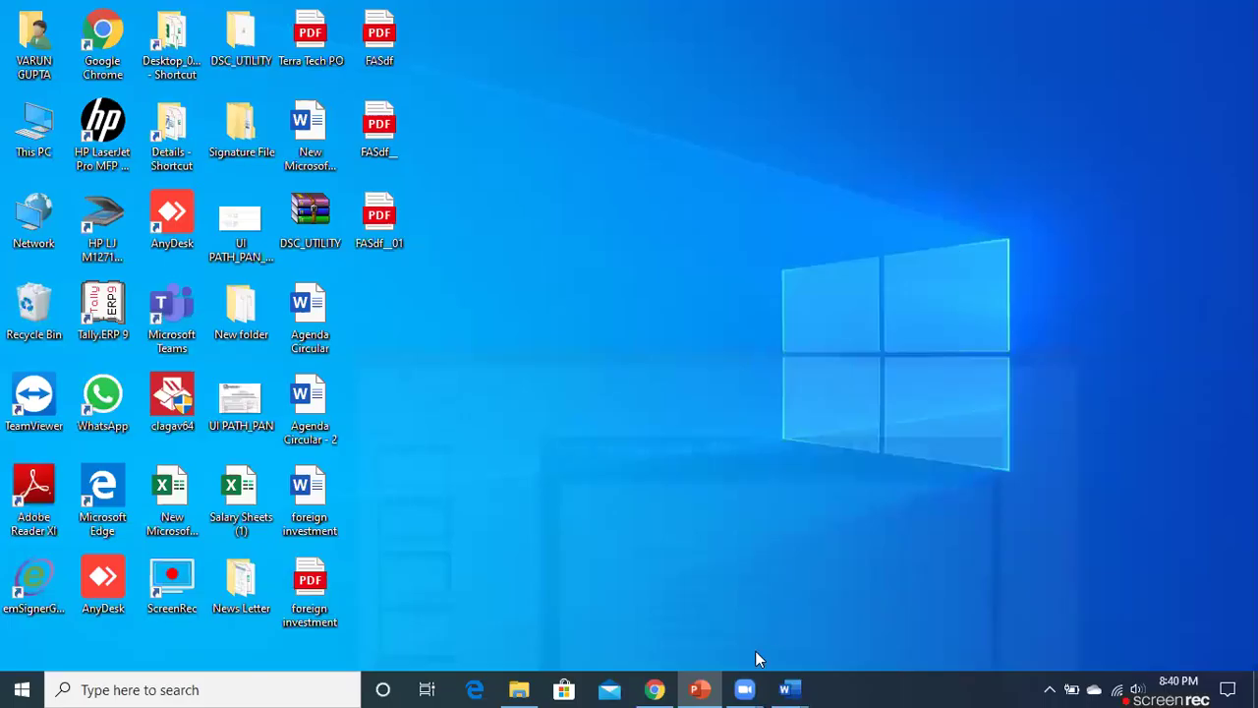
Bring the Letter document forward, look through Mailings, Review and Layout, and end on Design.
{"action": "mouse_move", "coordinate": [795, 688]}
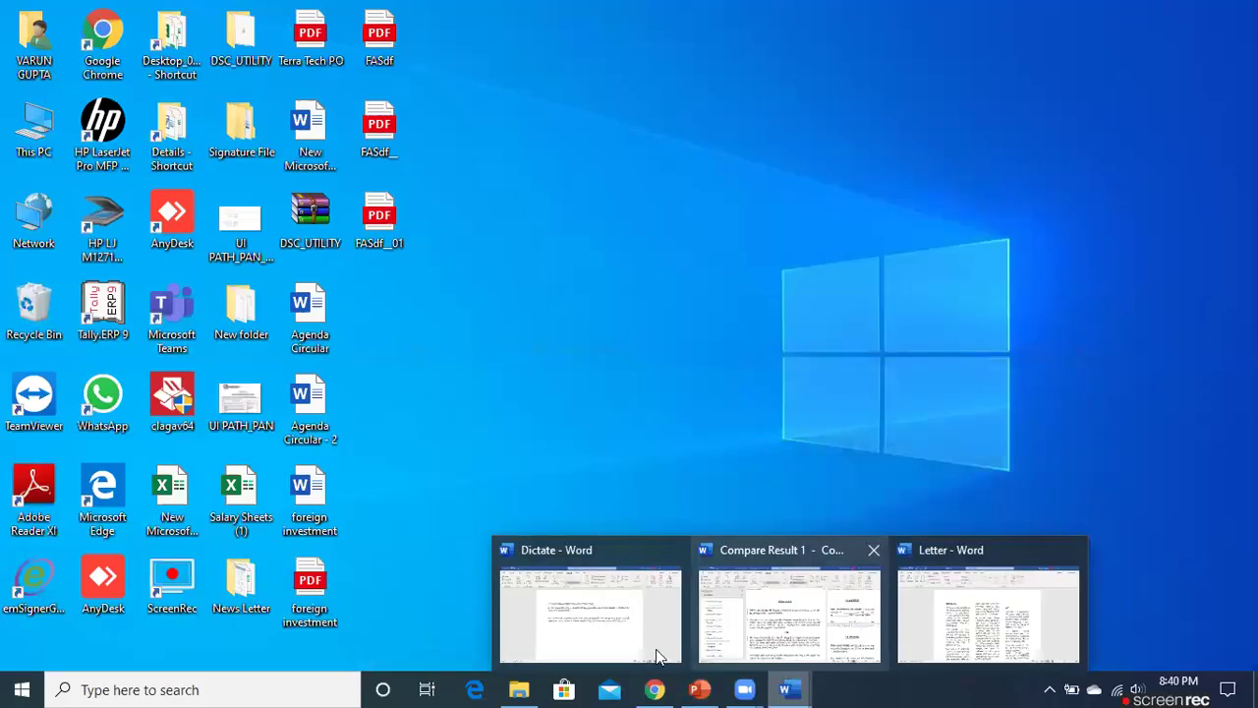
{"action": "left_click", "coordinate": [949, 601]}
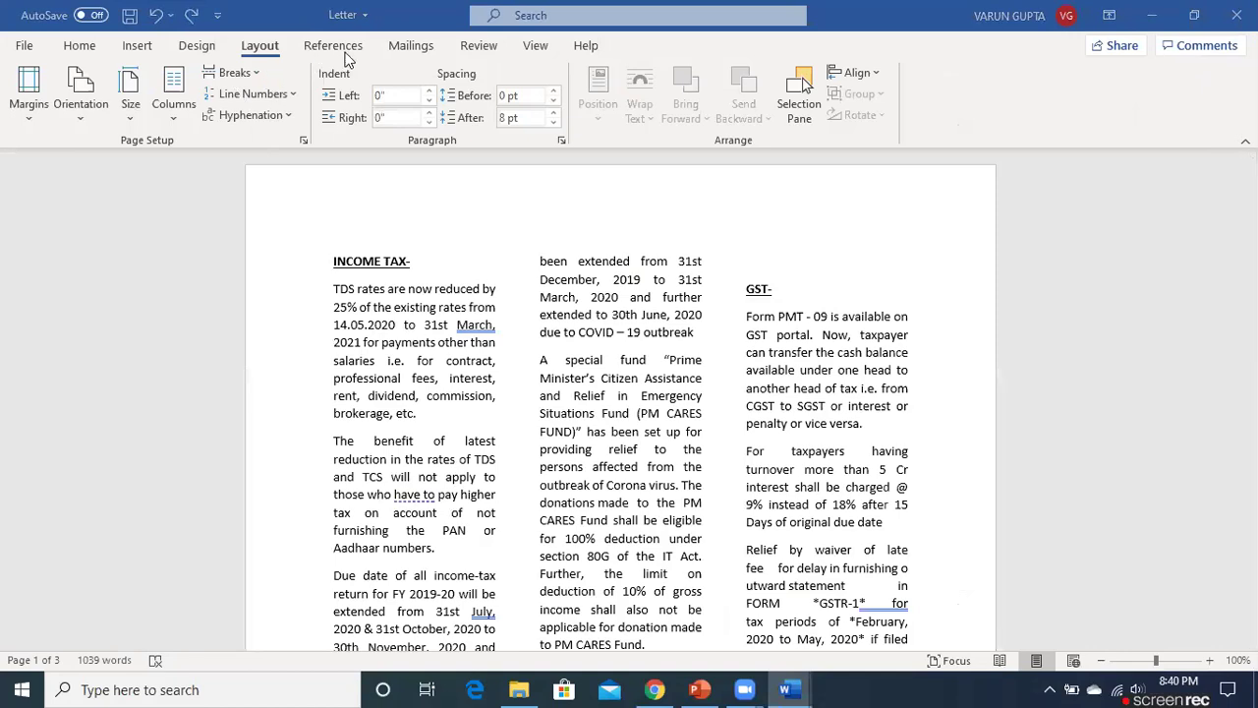
{"action": "left_click", "coordinate": [411, 47]}
{"action": "left_click", "coordinate": [481, 47]}
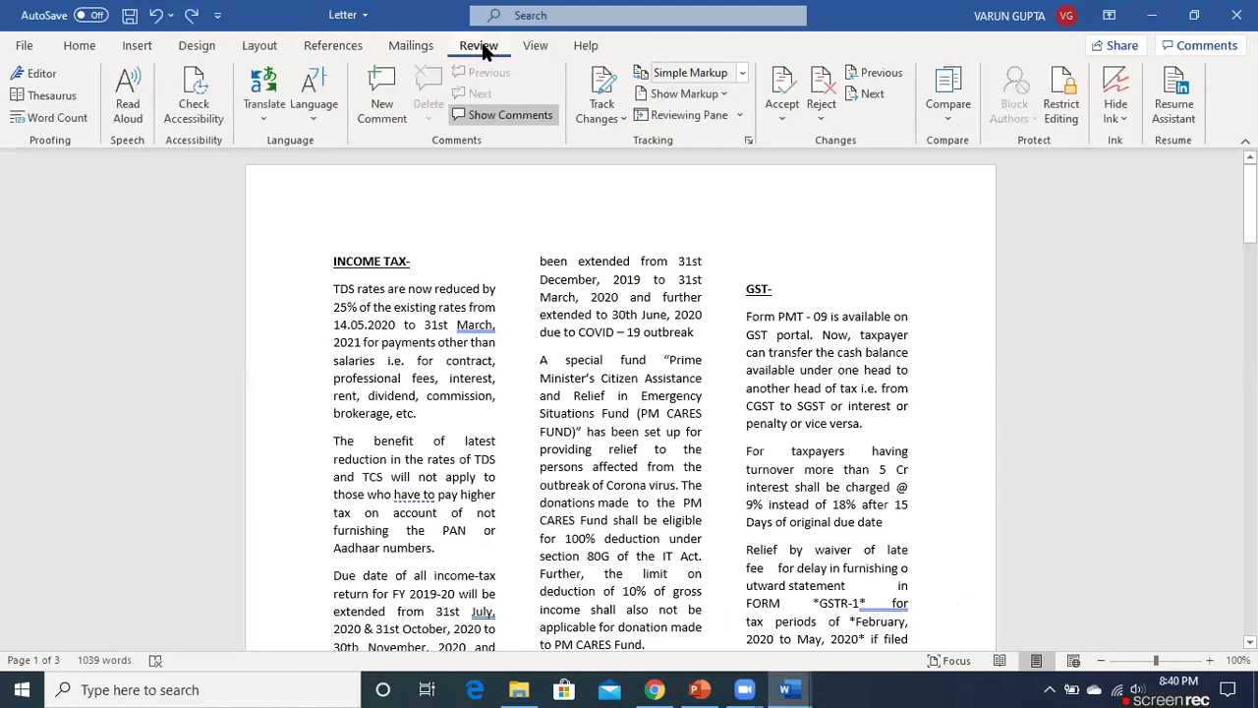
{"action": "left_click", "coordinate": [259, 47]}
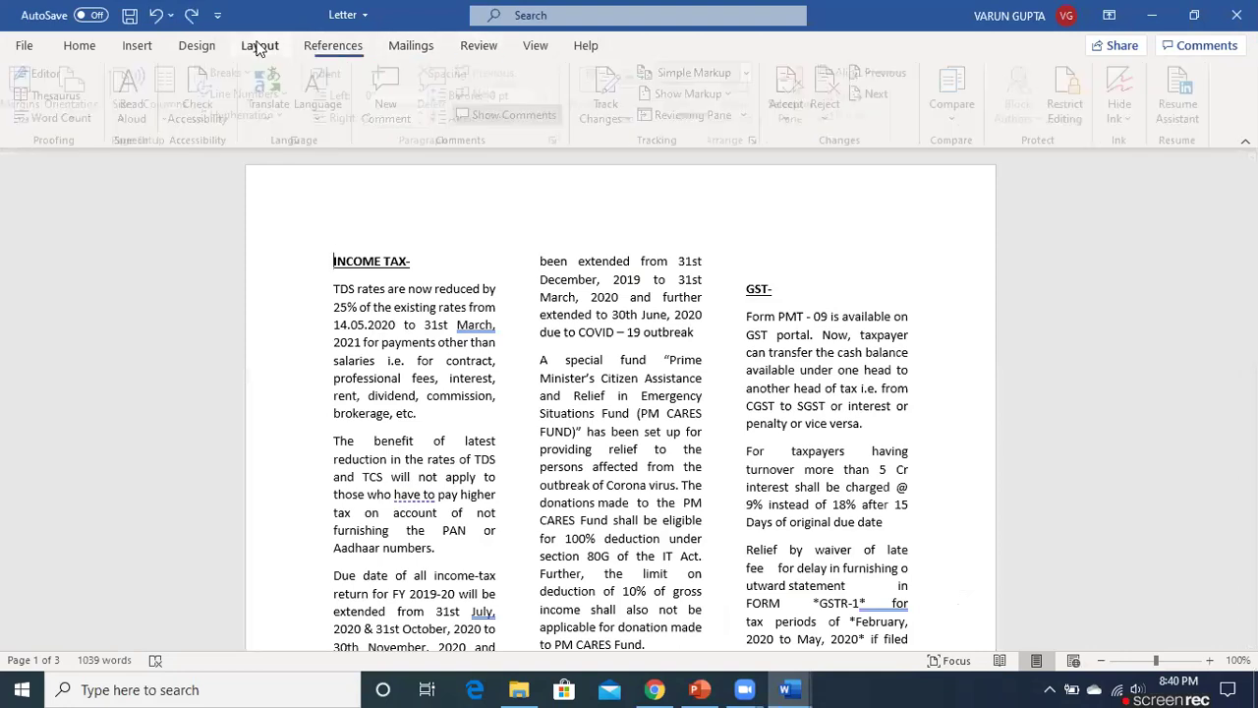
{"action": "left_click", "coordinate": [198, 47]}
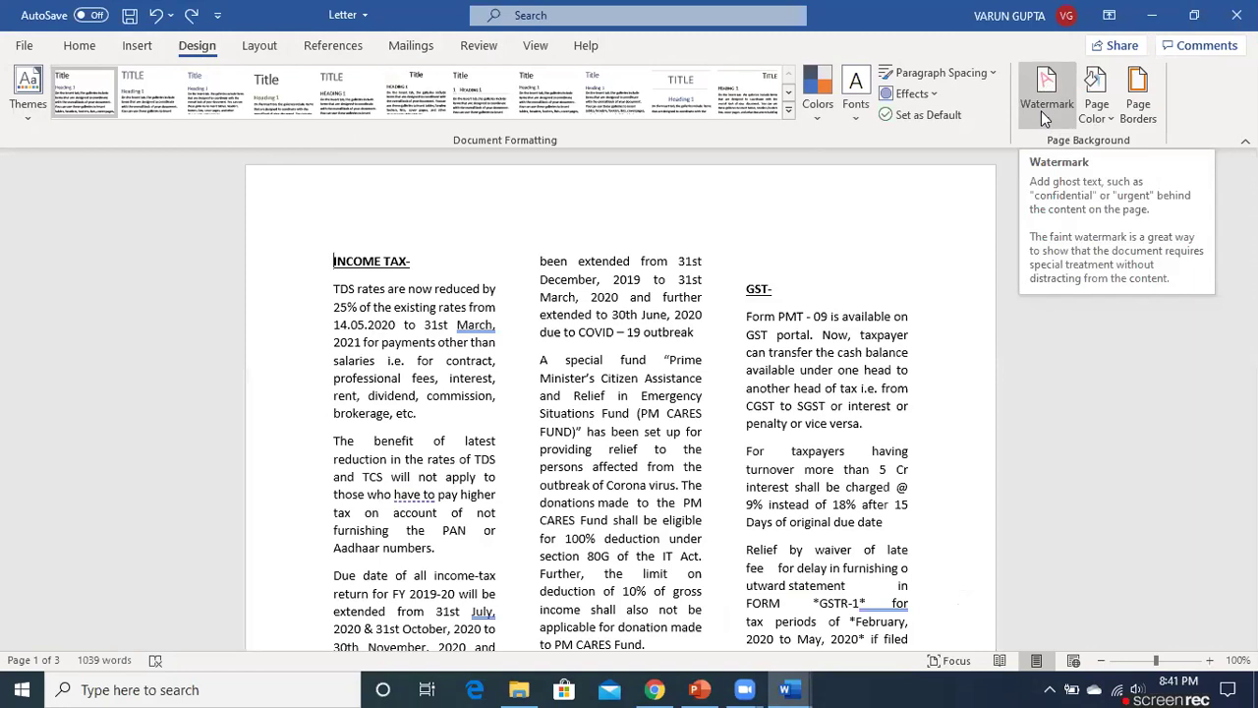
Apply the DRAFT 1 diagonal watermark from the Disclaimers section to the Letter.
{"action": "left_click", "coordinate": [1044, 115]}
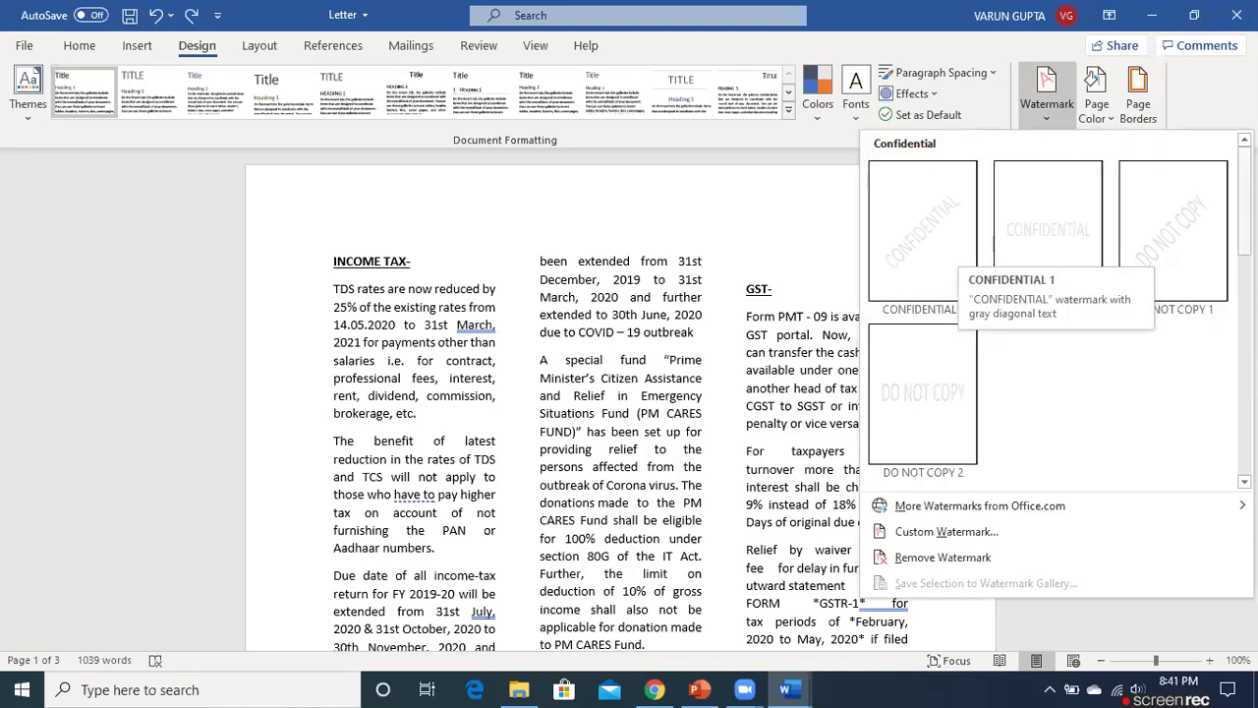
{"action": "scroll", "coordinate": [1057, 310], "scroll_direction": "down", "scroll_amount": 3}
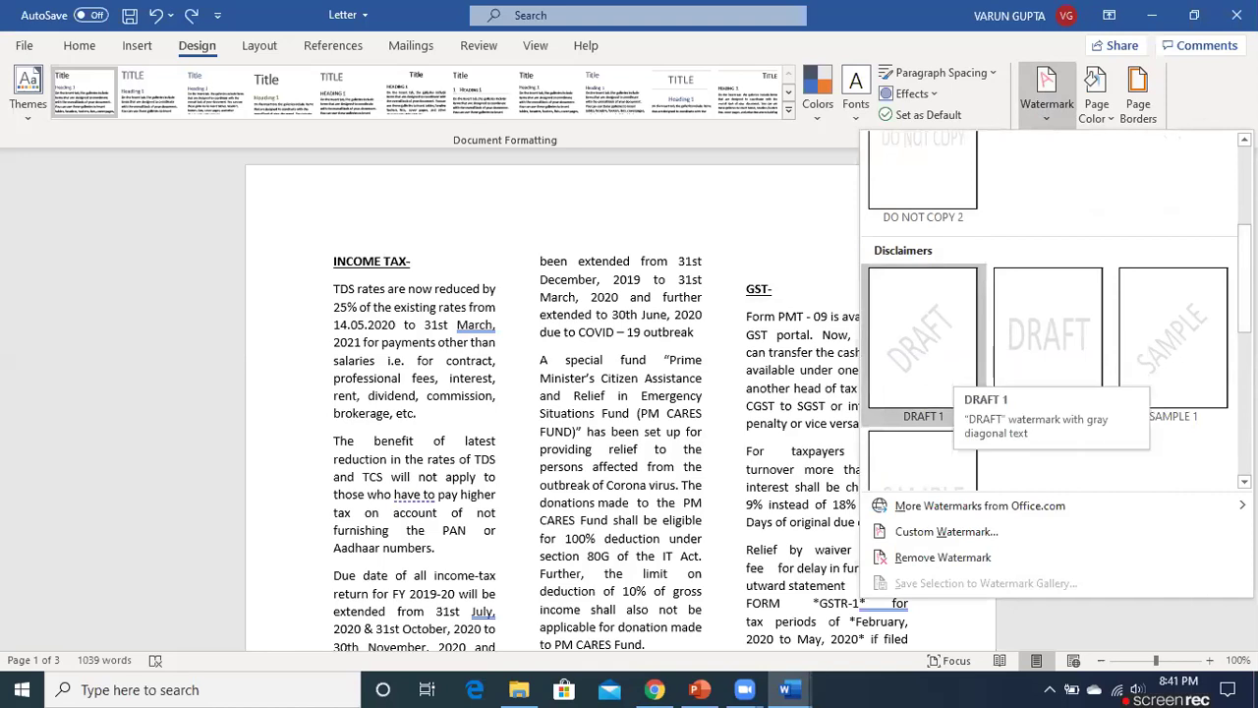
{"action": "scroll", "coordinate": [1244, 280], "scroll_direction": "down", "scroll_amount": 1}
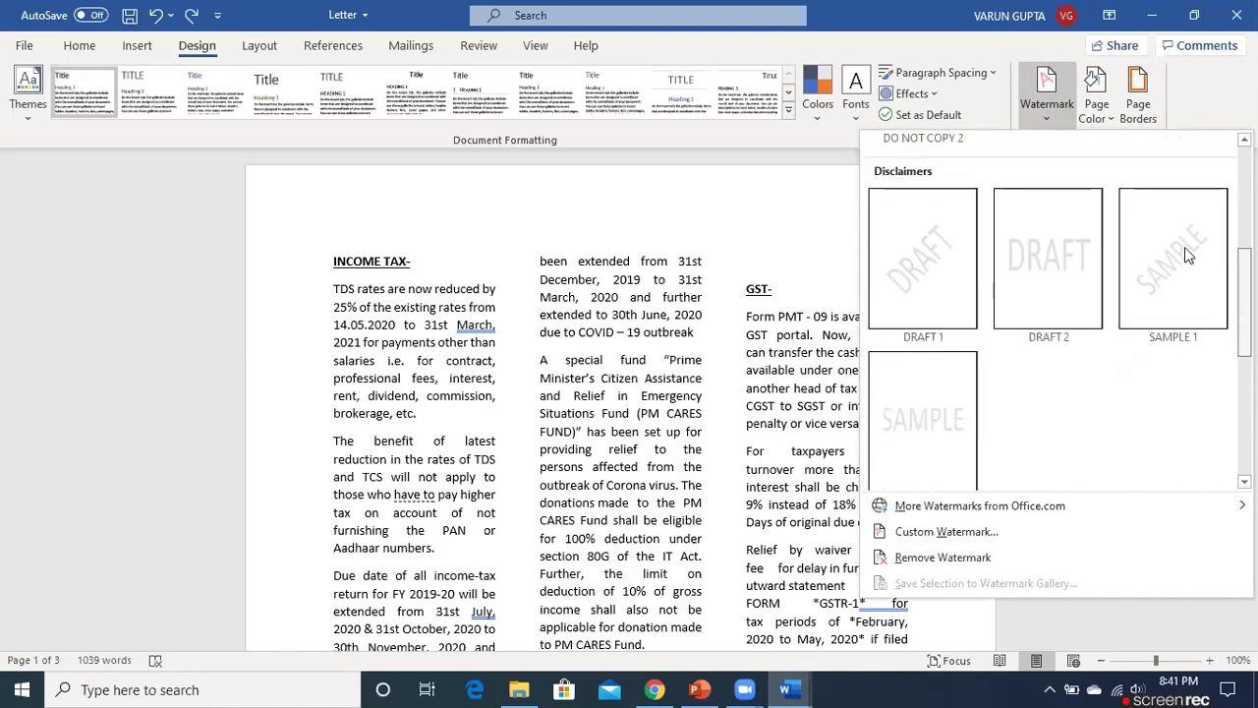
{"action": "left_click", "coordinate": [913, 268]}
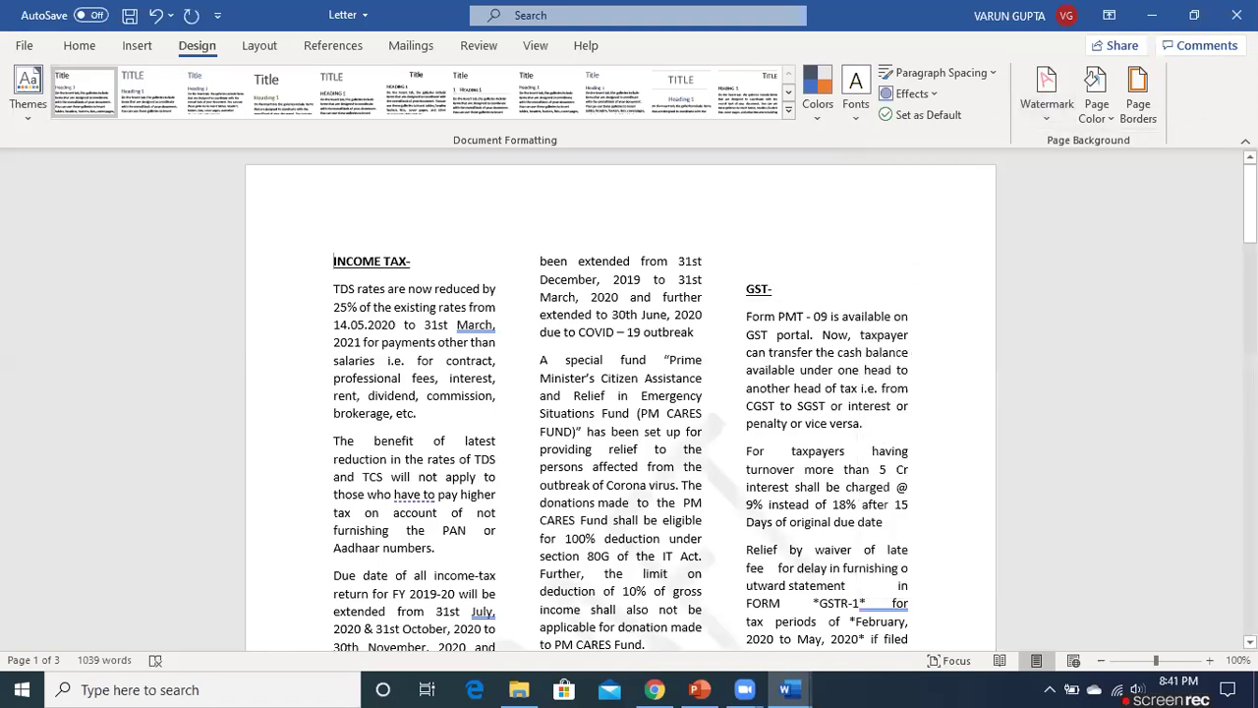
{"action": "mouse_move", "coordinate": [1248, 201]}
{"action": "left_mouse_down"}
{"action": "mouse_move", "coordinate": [1248, 438]}
{"action": "mouse_move", "coordinate": [1249, 187]}
{"action": "left_mouse_up"}
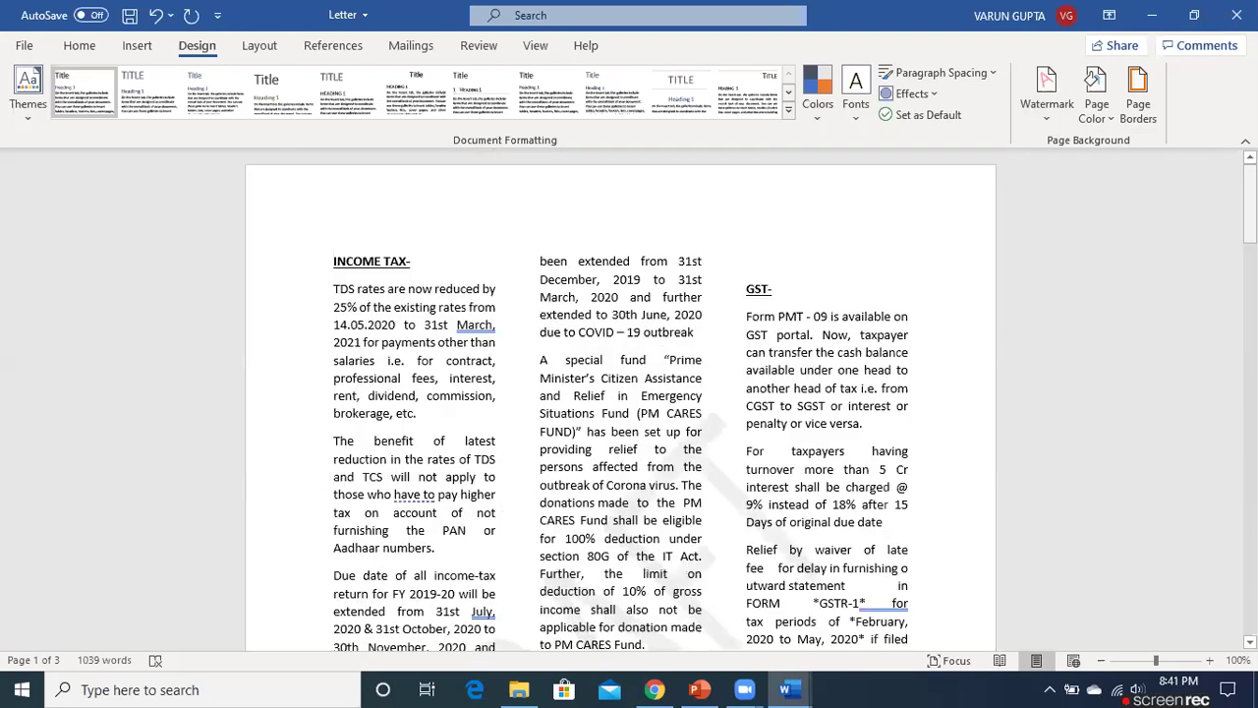
{"action": "left_click", "coordinate": [80, 45]}
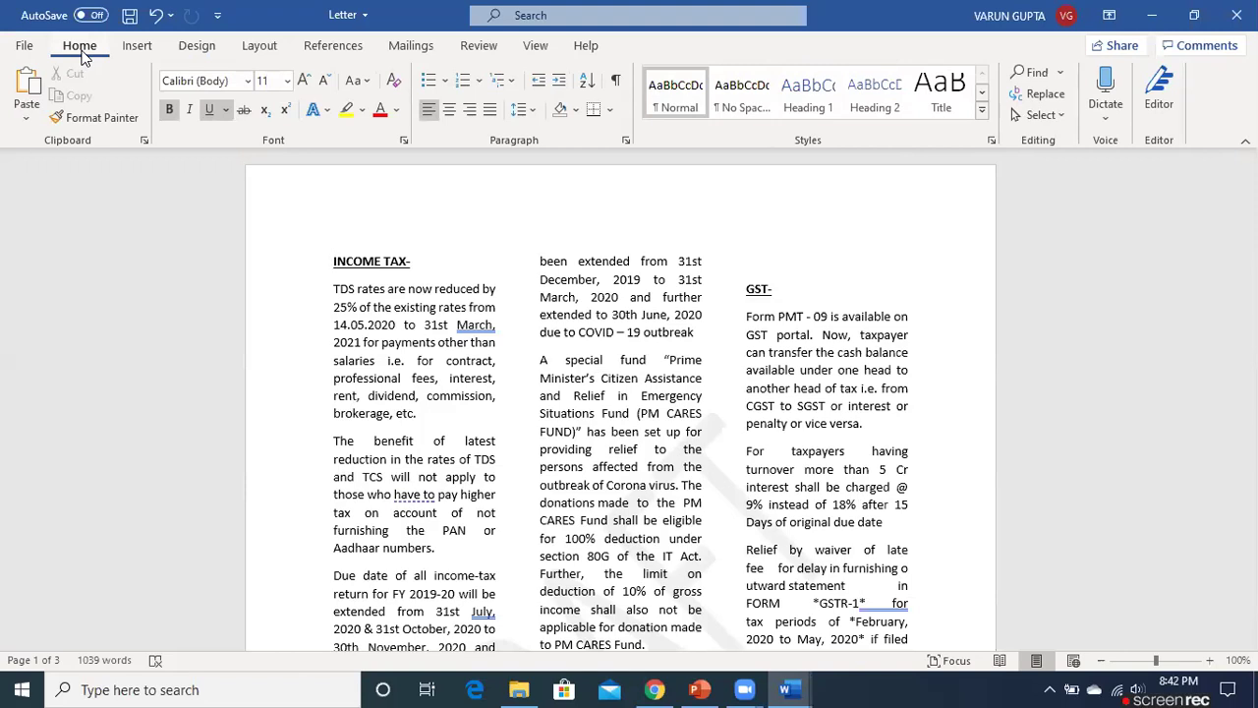
Replace the DRAFT watermark with a custom text watermark reading 'CAVM'.
{"action": "left_click", "coordinate": [197, 47]}
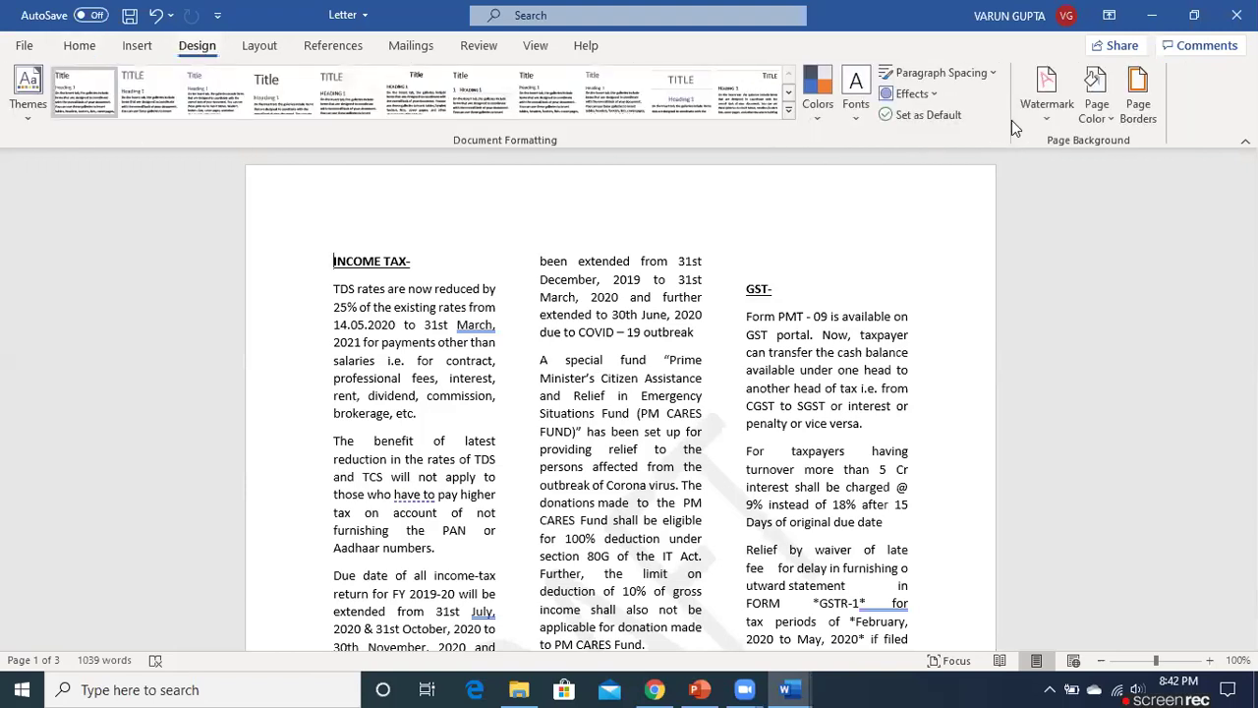
{"action": "left_click", "coordinate": [1047, 93]}
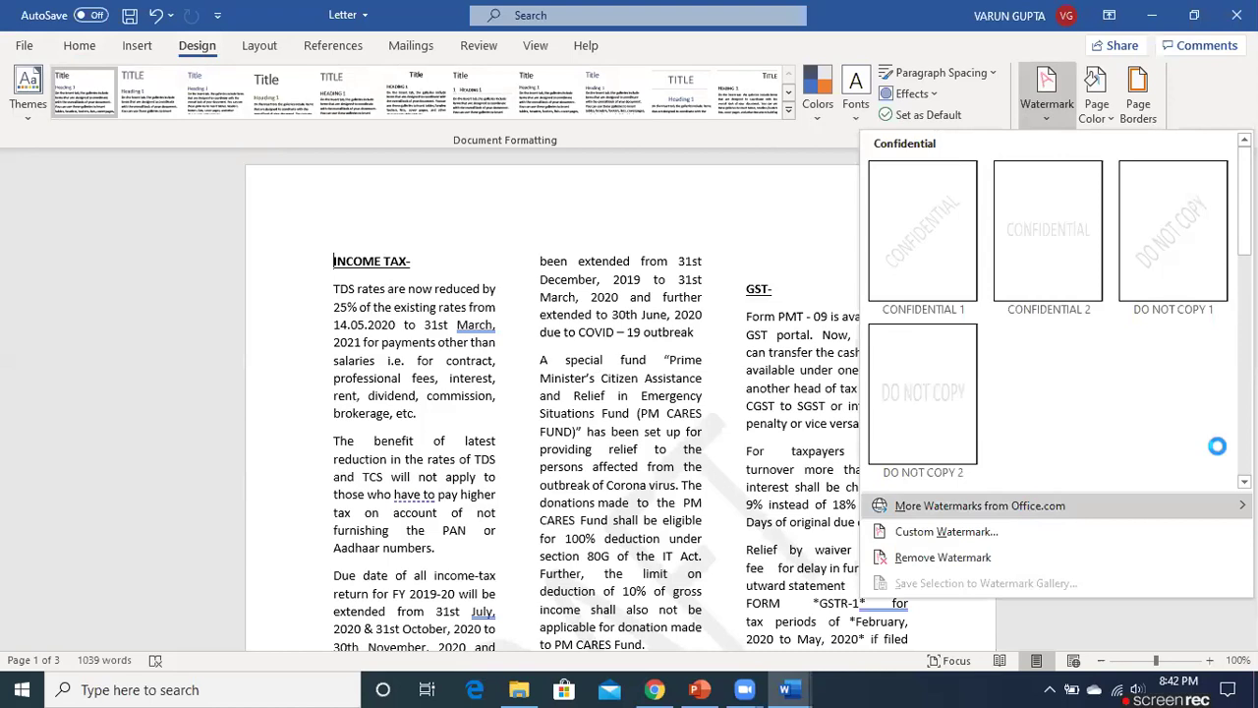
{"action": "mouse_move", "coordinate": [1027, 506]}
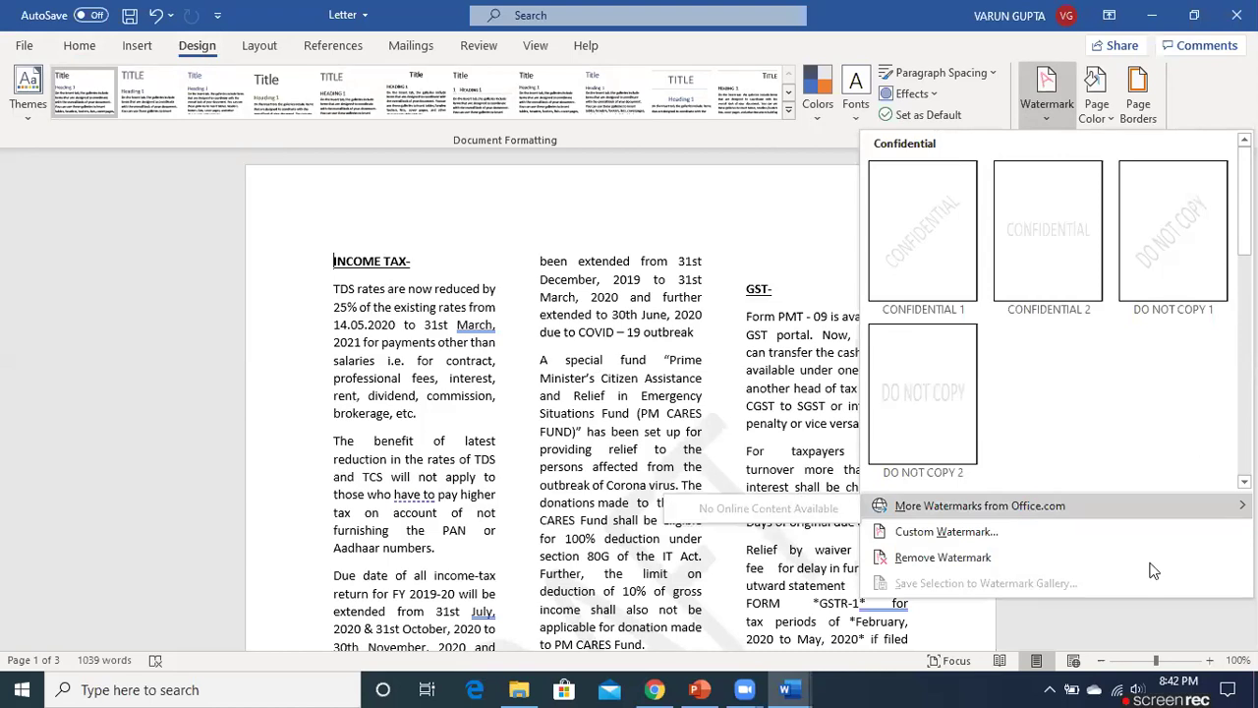
{"action": "left_click", "coordinate": [966, 531]}
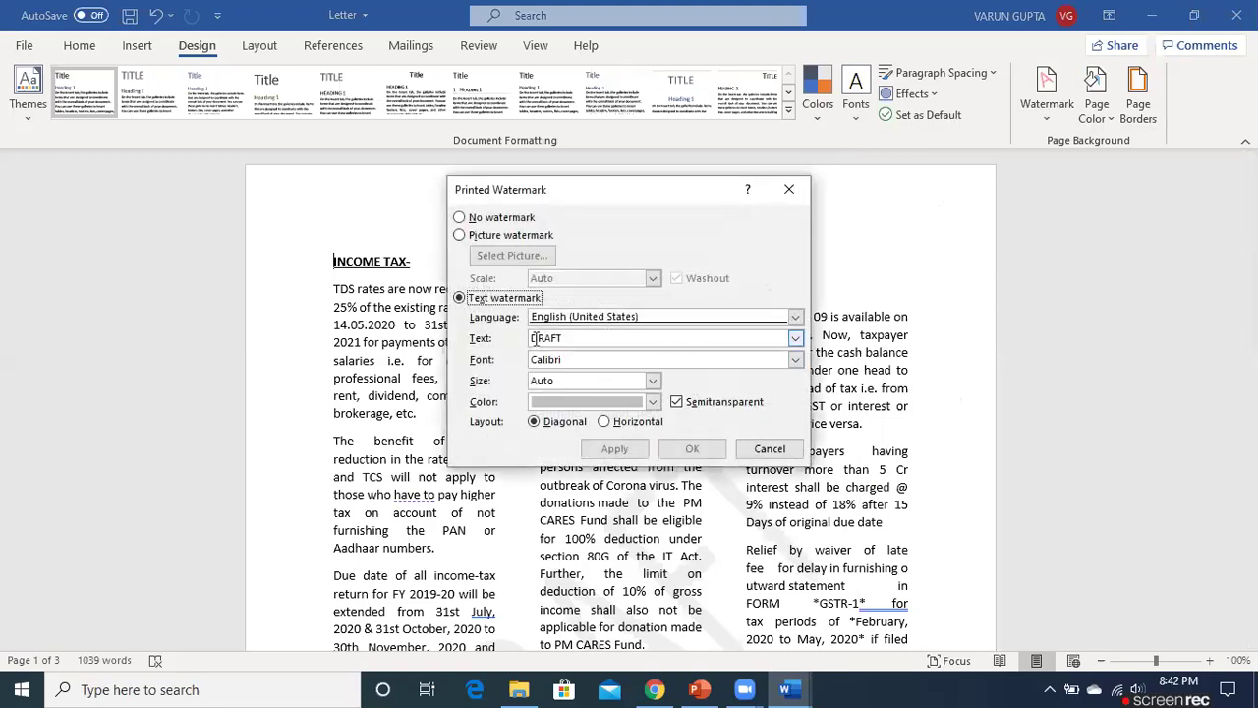
{"action": "left_click_drag", "start_coordinate": [598, 338], "coordinate": [524, 338]}
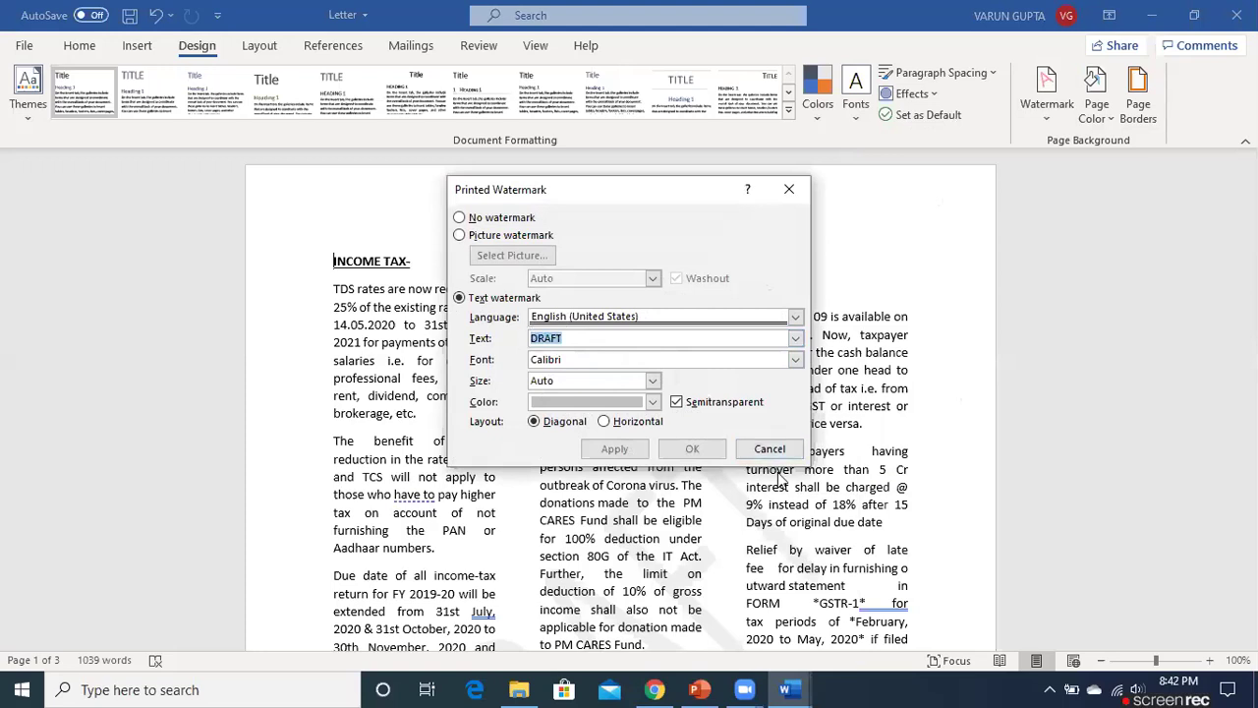
{"action": "type", "text": "C"}
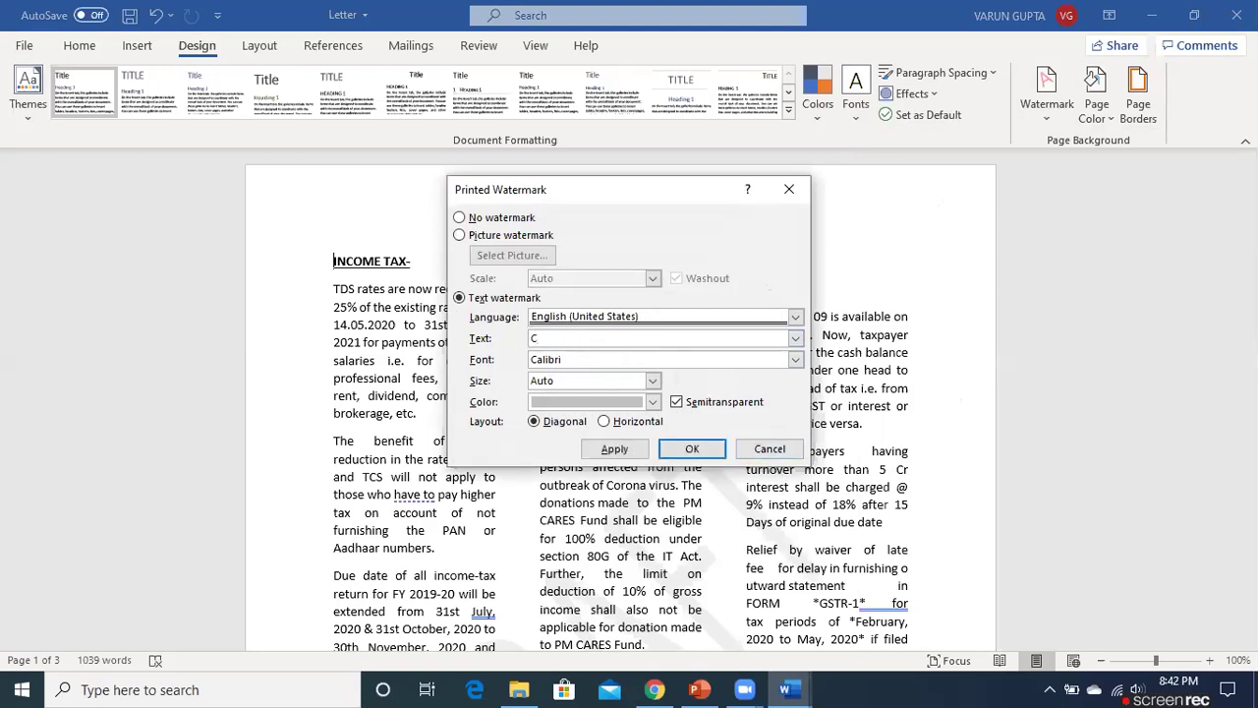
{"action": "type", "text": "AVM"}
{"action": "left_click", "coordinate": [700, 450]}
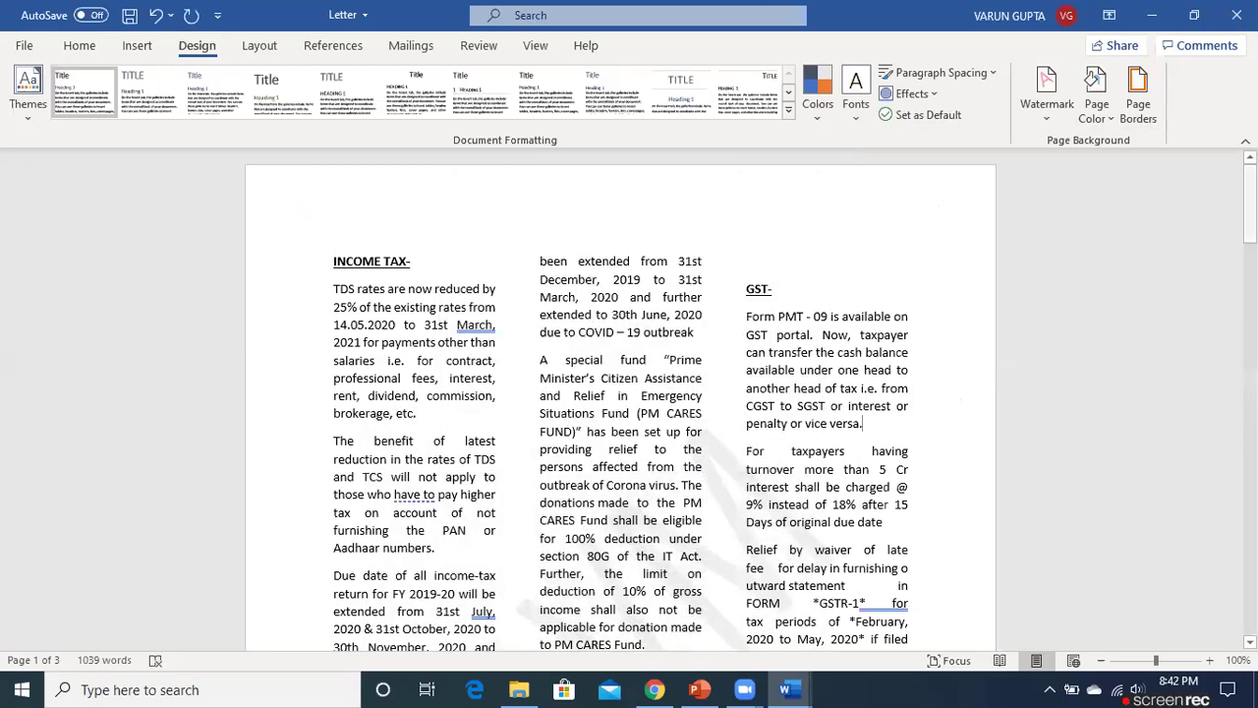
{"action": "scroll", "coordinate": [620, 401], "scroll_direction": "down", "scroll_amount": 3}
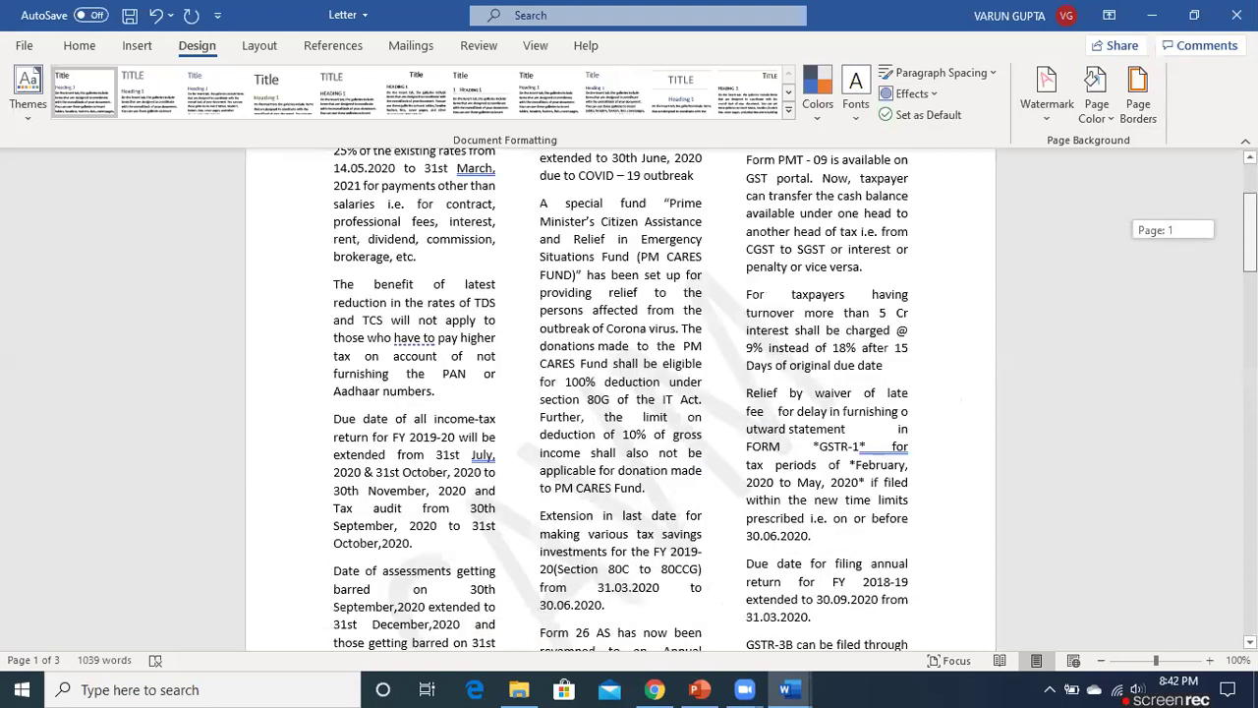
{"action": "scroll", "coordinate": [620, 403], "scroll_direction": "down", "scroll_amount": 2}
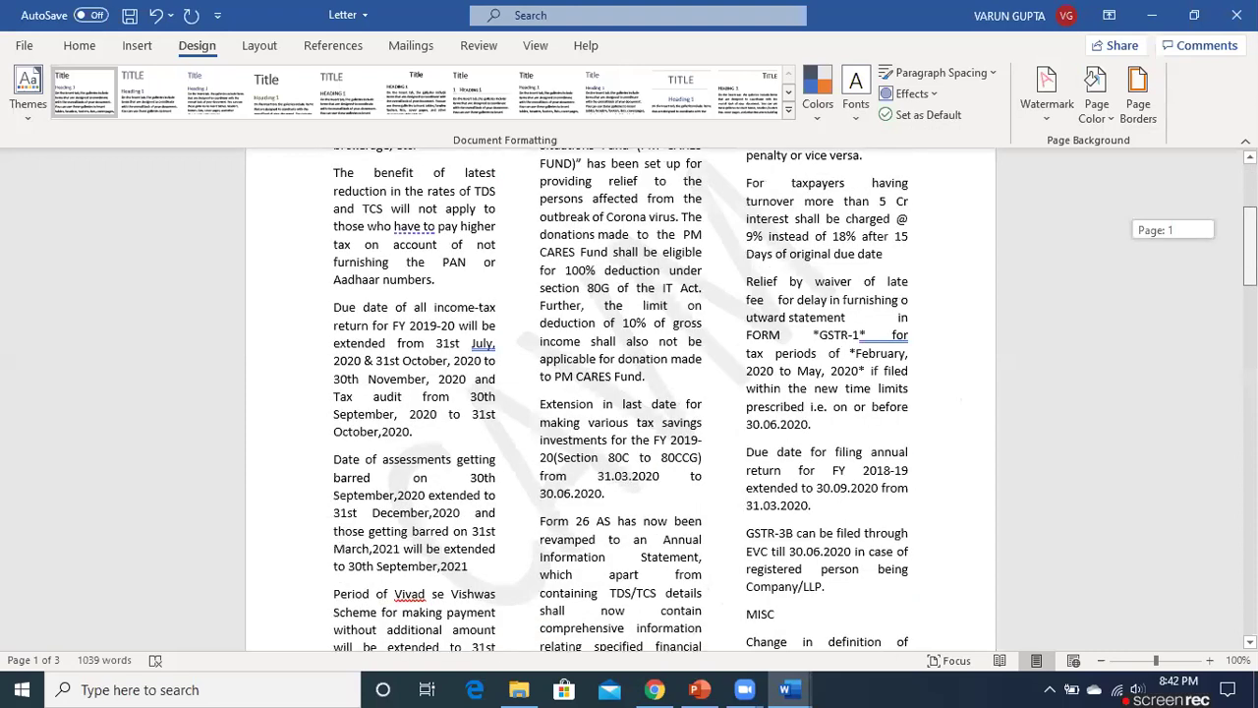
{"action": "scroll", "coordinate": [620, 403], "scroll_direction": "down", "scroll_amount": 8}
{"action": "scroll", "coordinate": [620, 403], "scroll_direction": "down", "scroll_amount": 6}
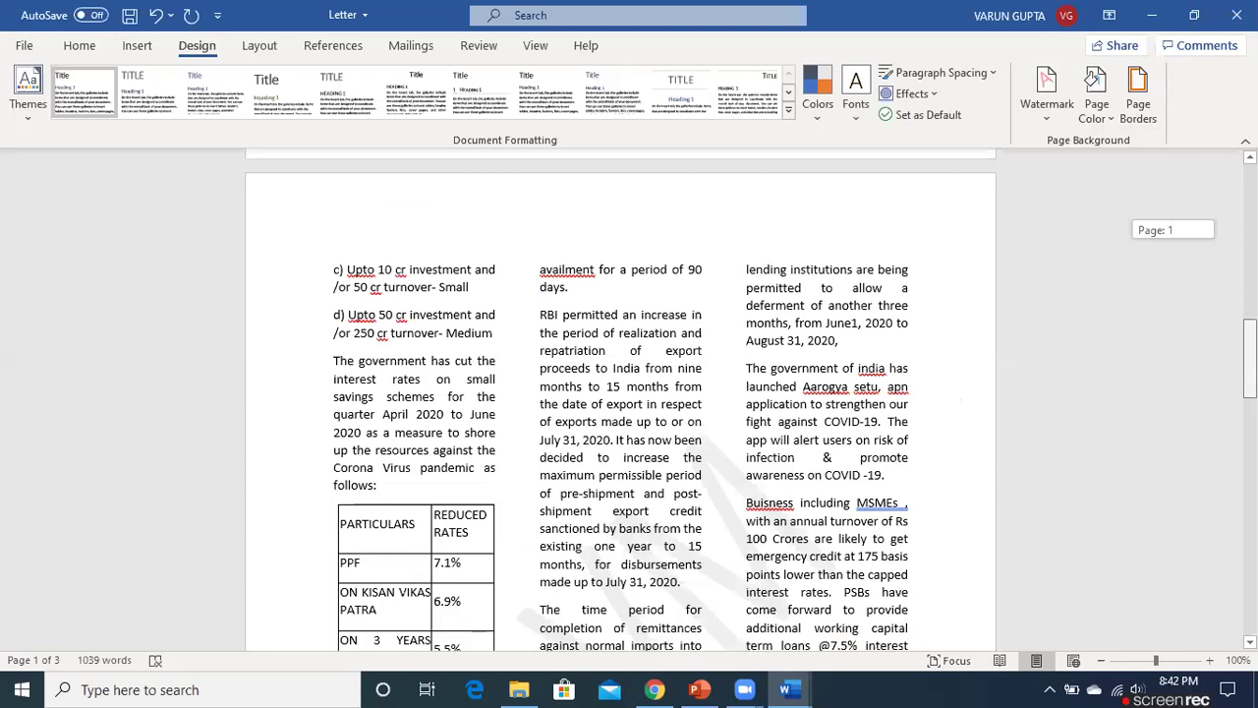
Recolour the CAVM custom watermark orange, keeping it semitransparent and diagonal.
{"action": "left_click", "coordinate": [1050, 116]}
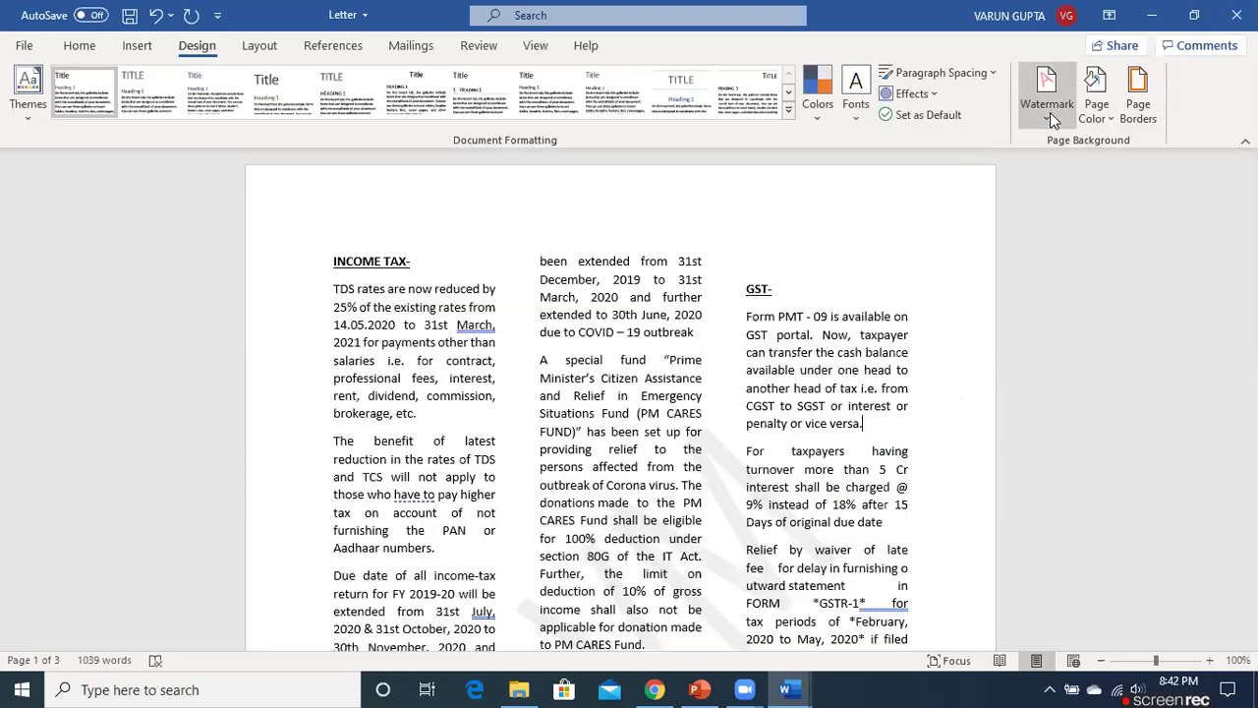
{"action": "left_click", "coordinate": [982, 530]}
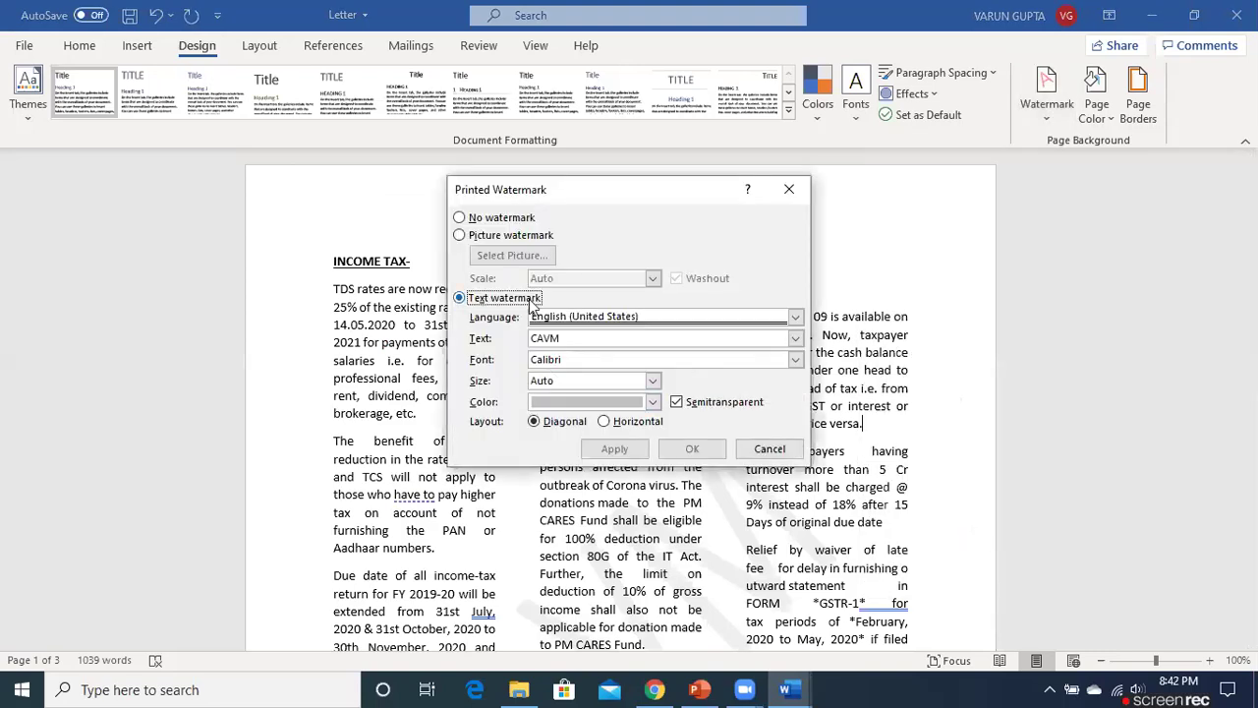
{"action": "left_click", "coordinate": [573, 339]}
{"action": "left_click", "coordinate": [653, 403]}
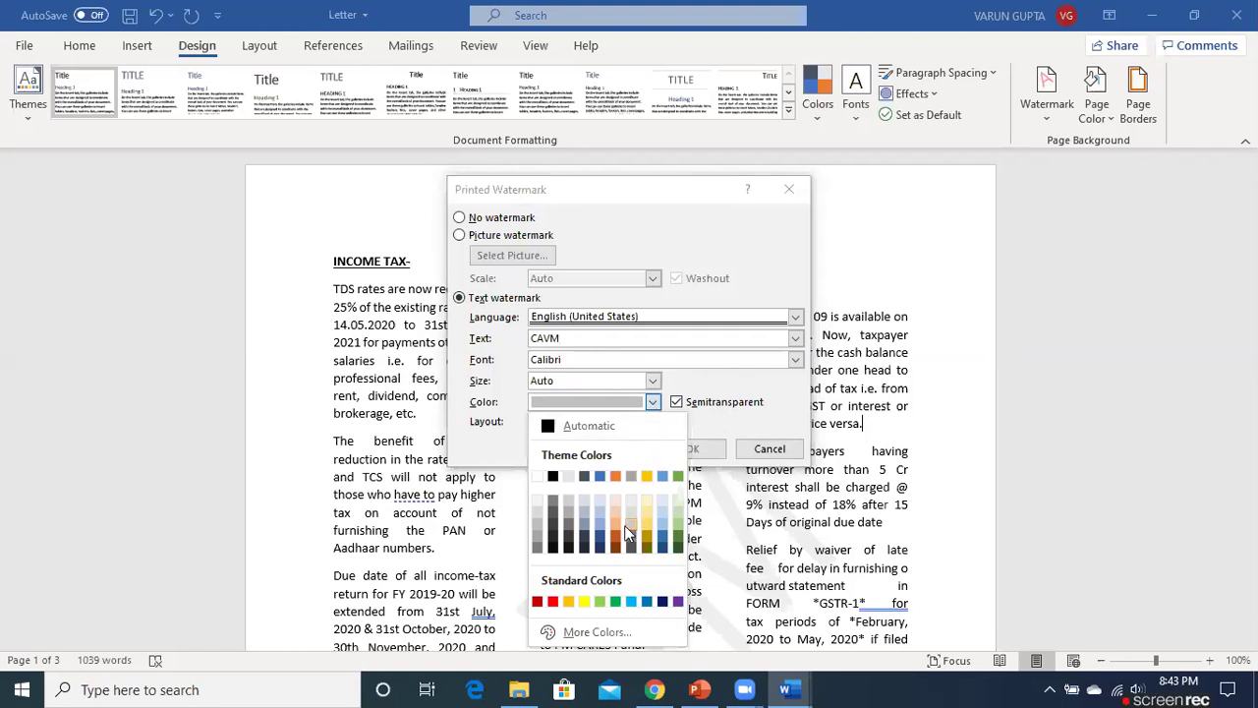
{"action": "left_click", "coordinate": [617, 543]}
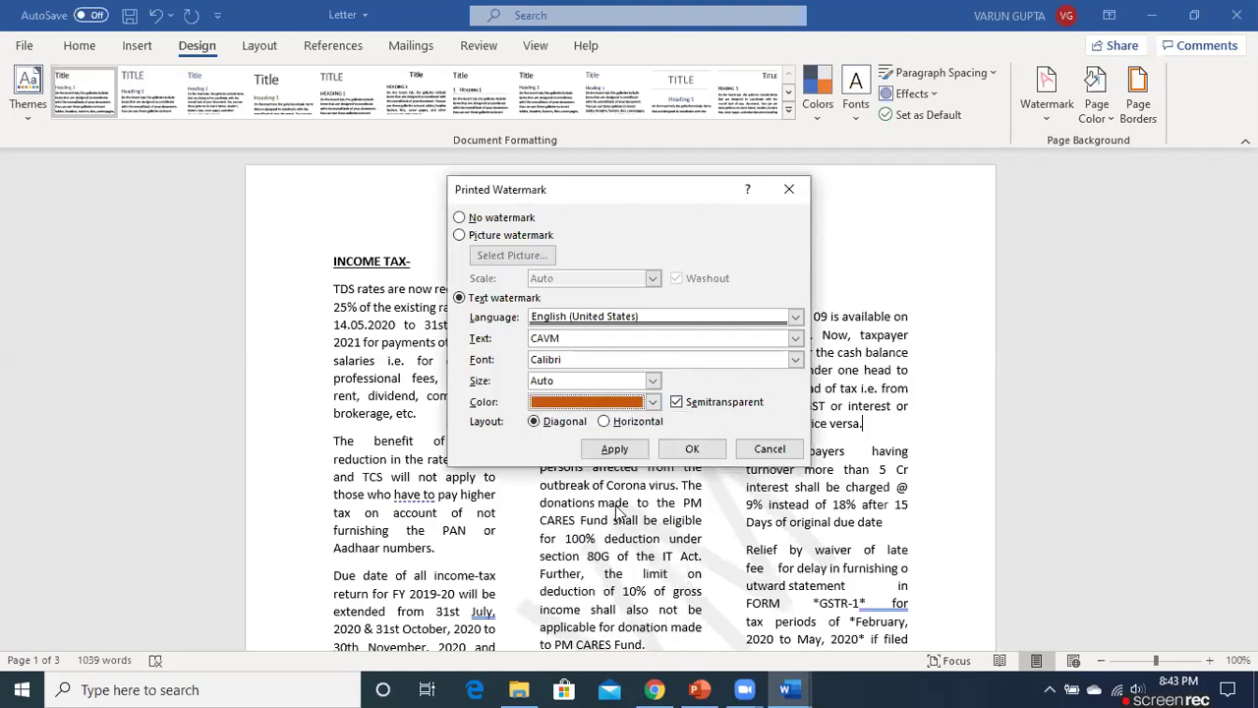
{"action": "left_click", "coordinate": [639, 449]}
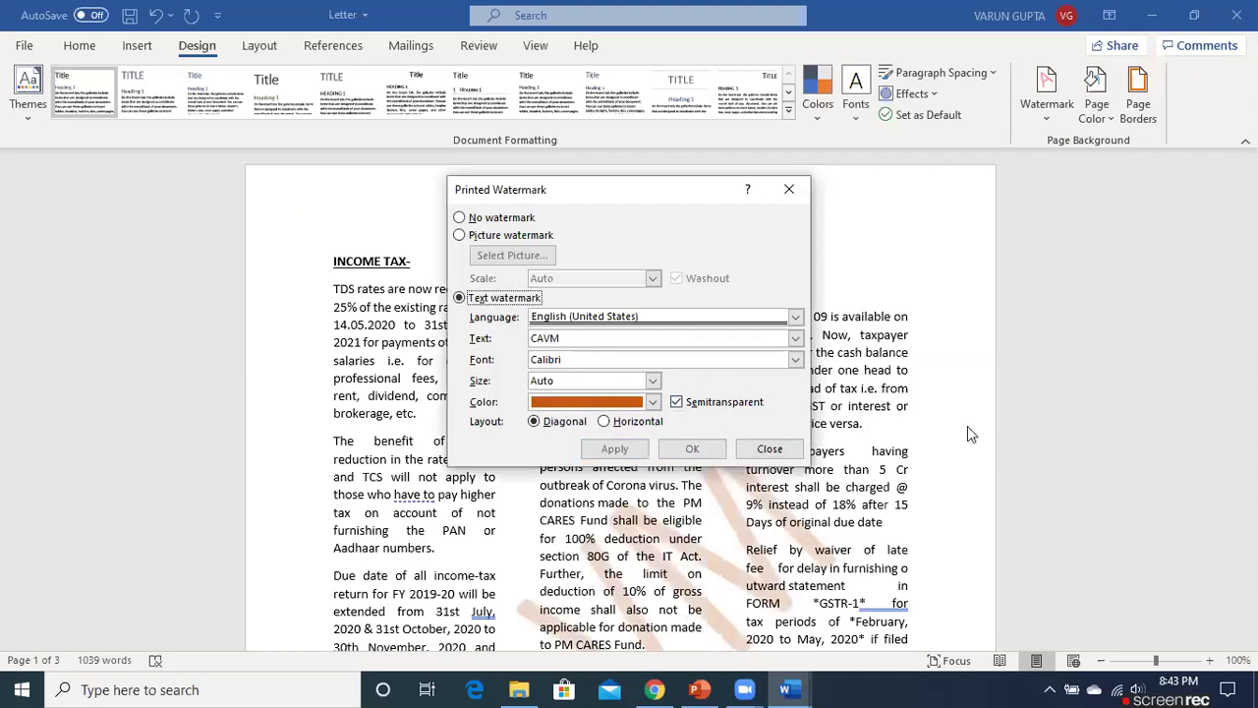
{"action": "left_click", "coordinate": [766, 449]}
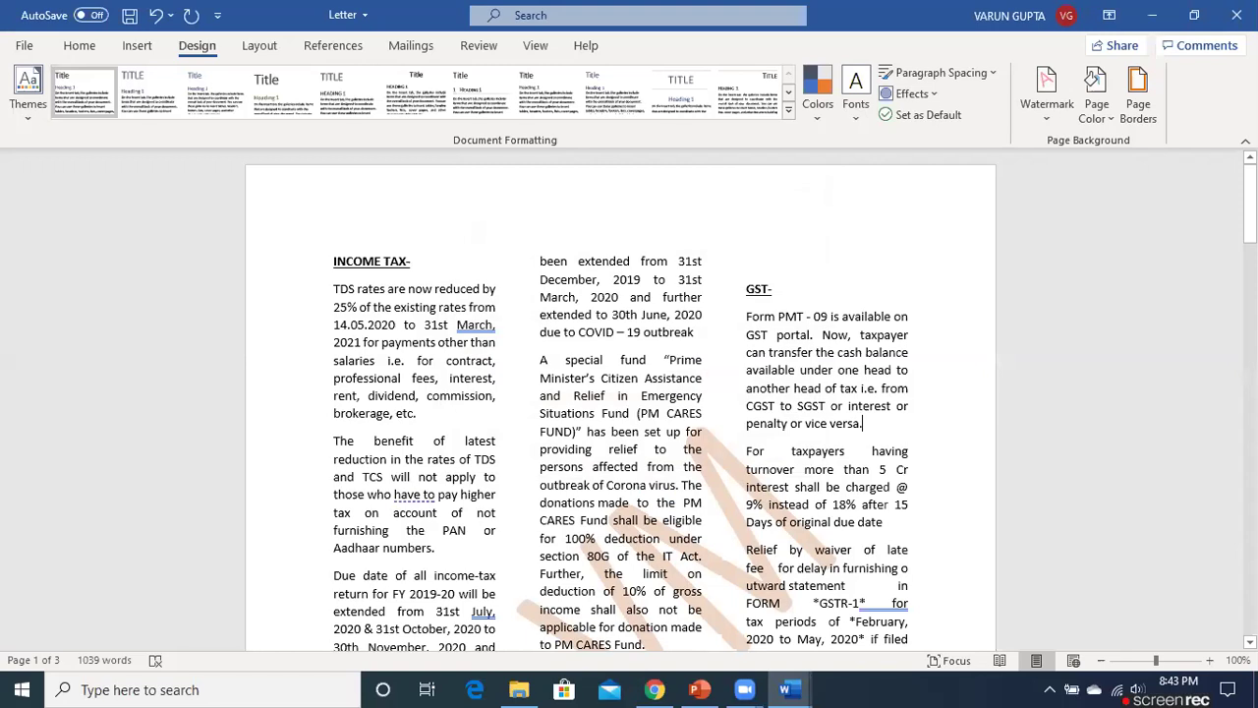
{"action": "scroll", "coordinate": [621, 401], "scroll_direction": "down", "scroll_amount": 4}
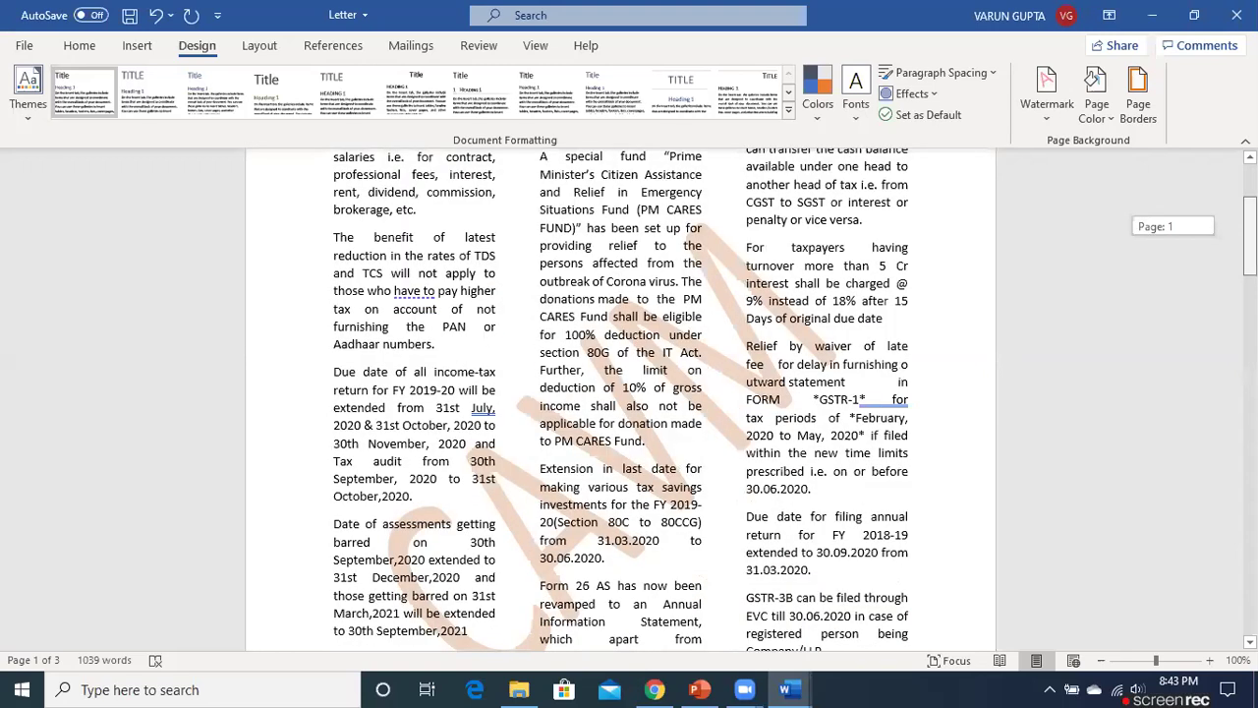
{"action": "scroll", "coordinate": [620, 399], "scroll_direction": "down", "scroll_amount": 5}
{"action": "scroll", "coordinate": [620, 393], "scroll_direction": "down", "scroll_amount": 3}
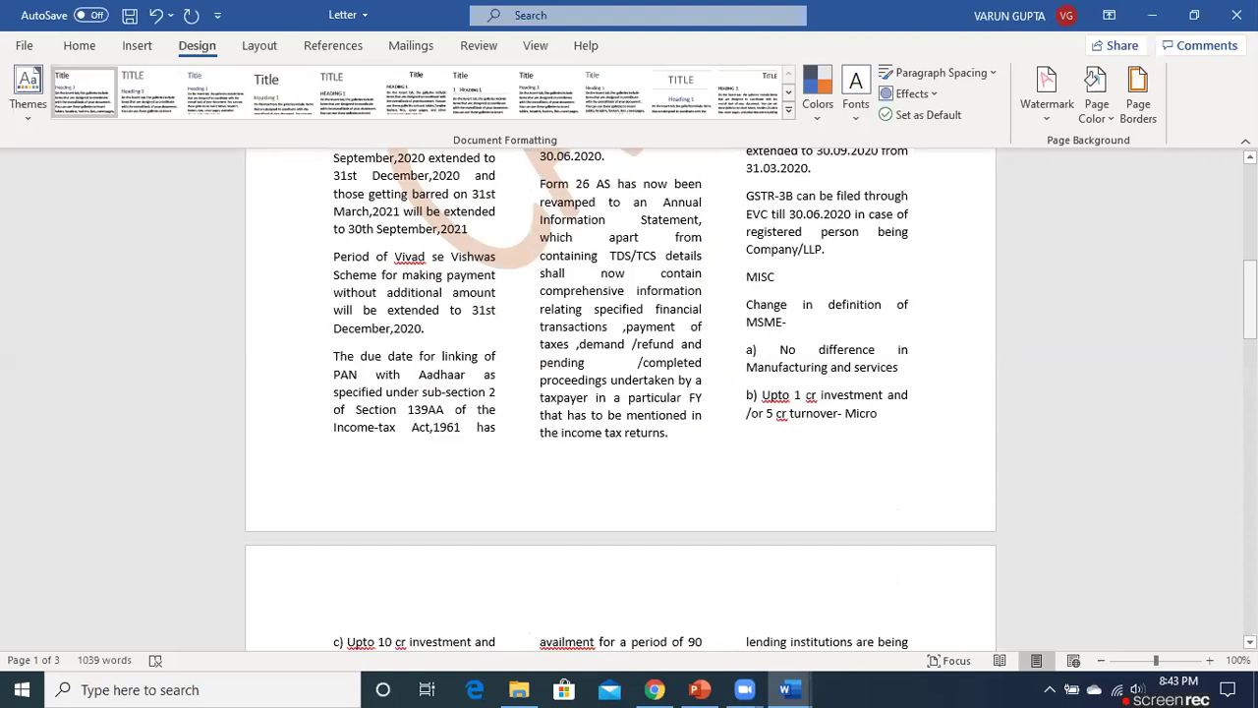
{"action": "scroll", "coordinate": [620, 393], "scroll_direction": "down", "scroll_amount": 2}
{"action": "scroll", "coordinate": [621, 393], "scroll_direction": "down", "scroll_amount": 2}
{"action": "scroll", "coordinate": [620, 399], "scroll_direction": "down", "scroll_amount": 6}
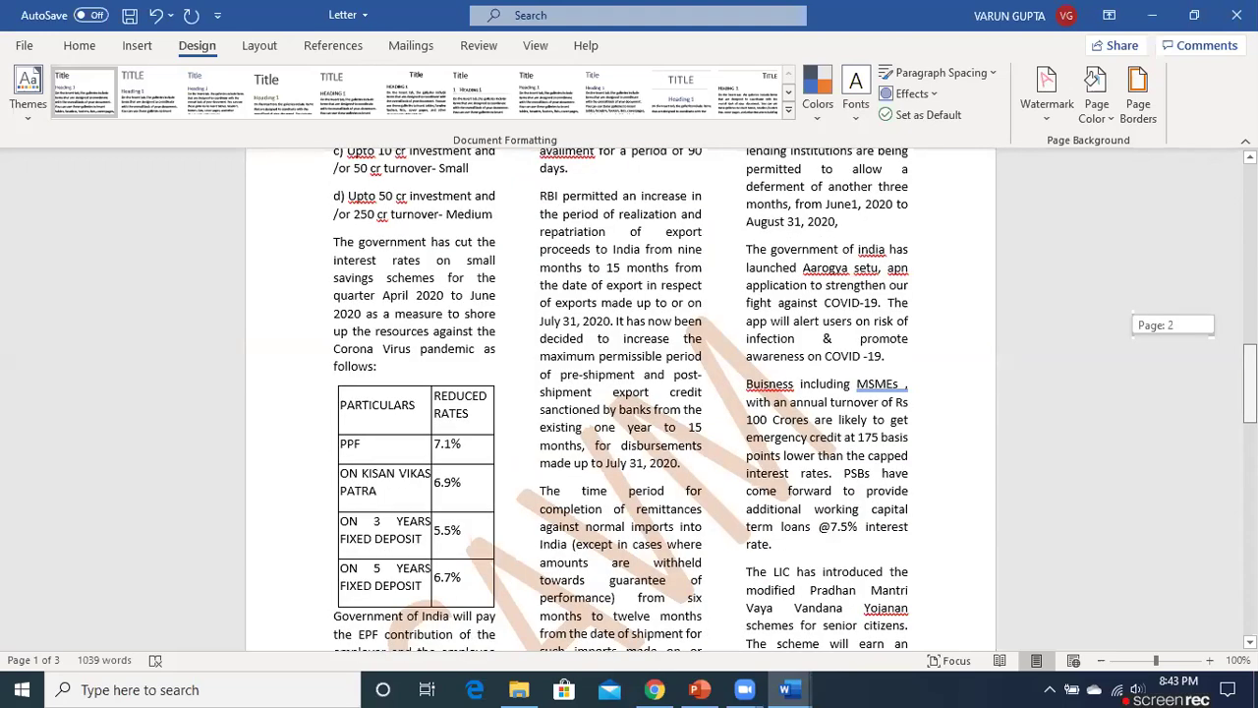
{"action": "scroll", "coordinate": [621, 400], "scroll_direction": "down", "scroll_amount": 3}
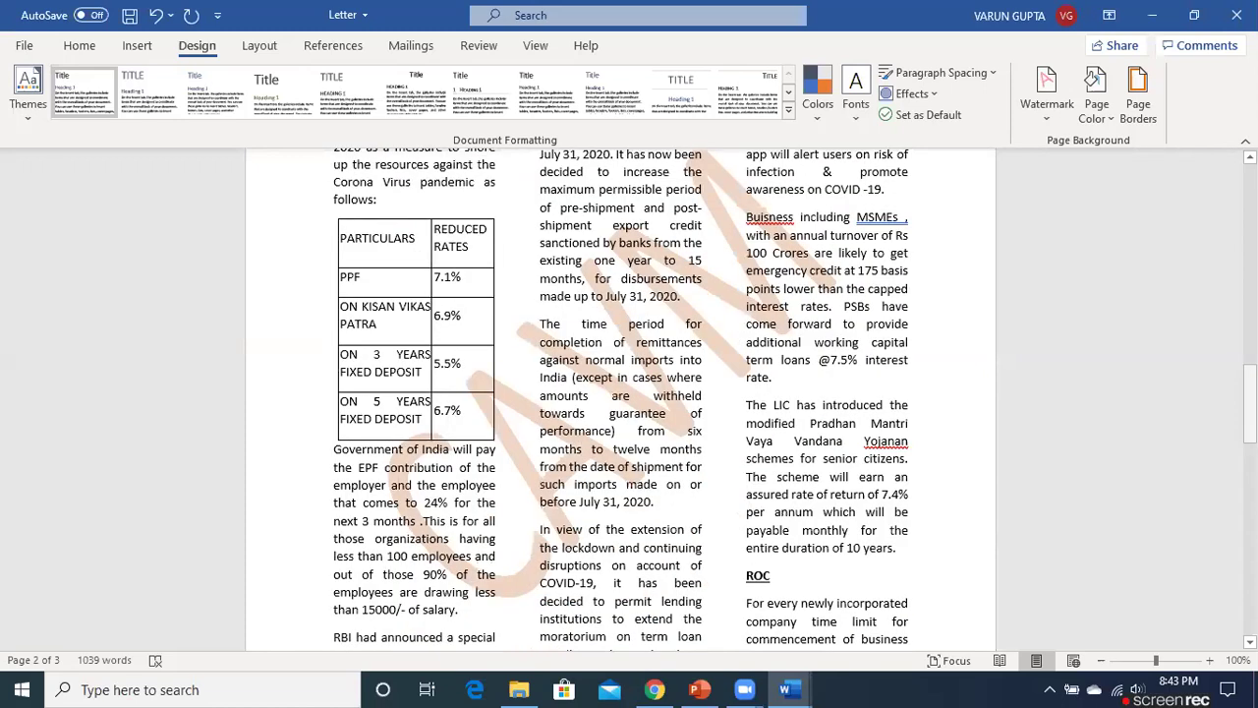
{"action": "scroll", "coordinate": [1052, 118], "scroll_direction": "up", "scroll_amount": 5}
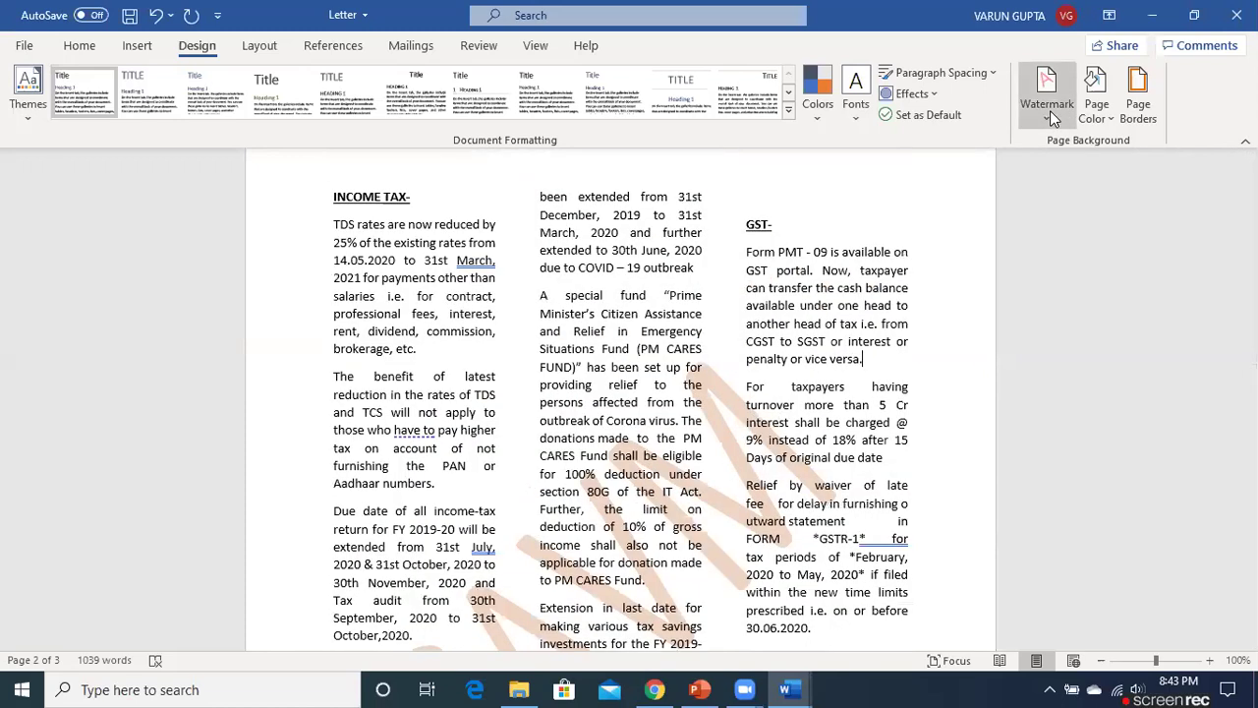
Remove the CAVM watermark and scroll through the pages to confirm they're plain.
{"action": "left_click", "coordinate": [1050, 113]}
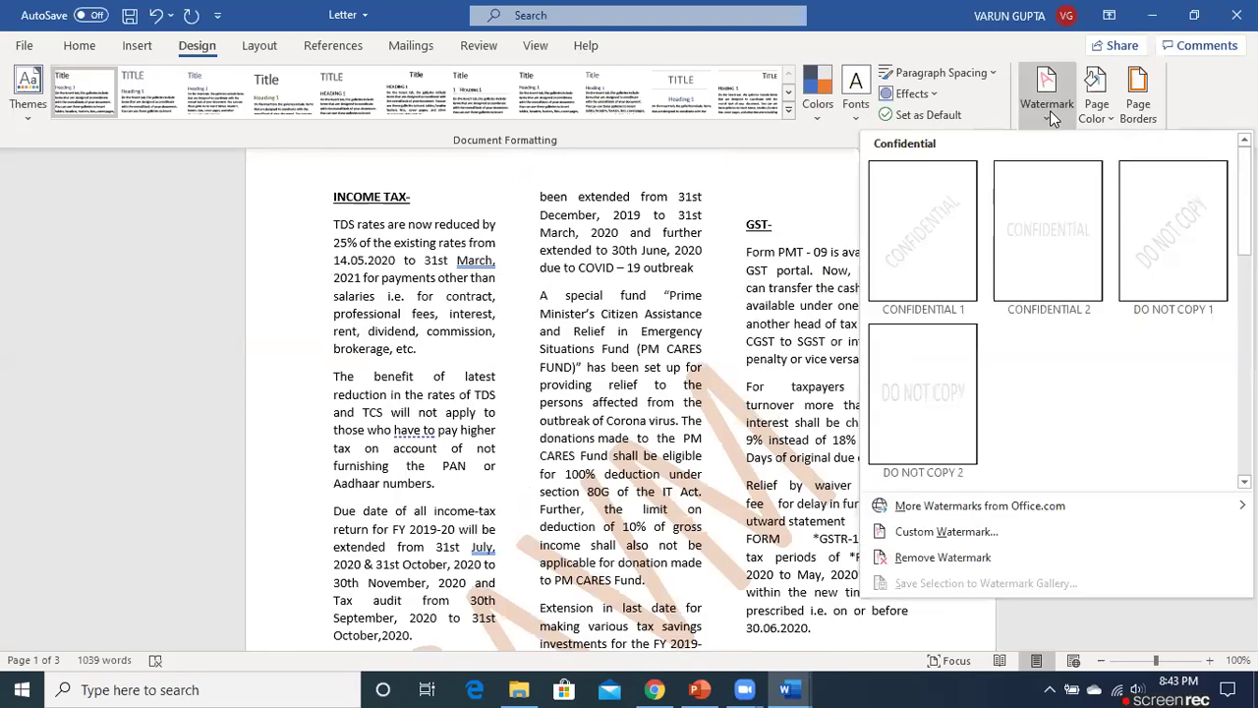
{"action": "left_click", "coordinate": [1100, 555]}
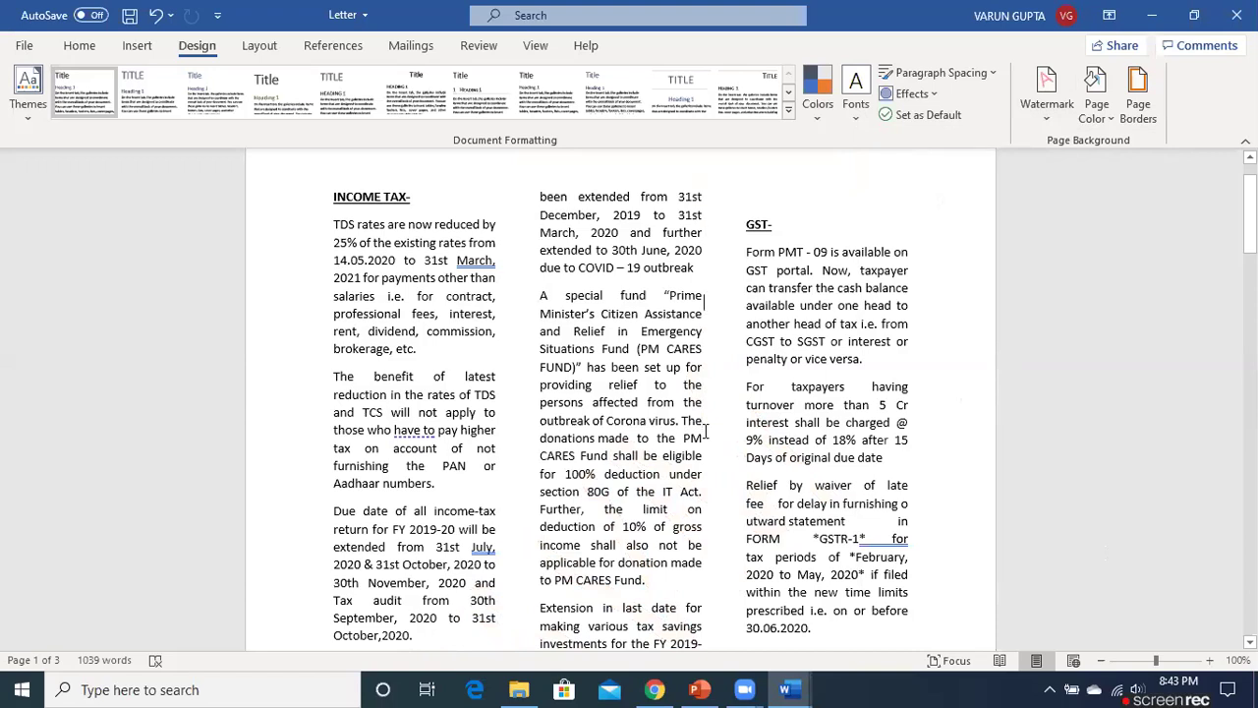
{"action": "scroll", "coordinate": [705, 433], "scroll_direction": "down", "scroll_amount": 3}
{"action": "scroll", "coordinate": [704, 433], "scroll_direction": "down", "scroll_amount": 8}
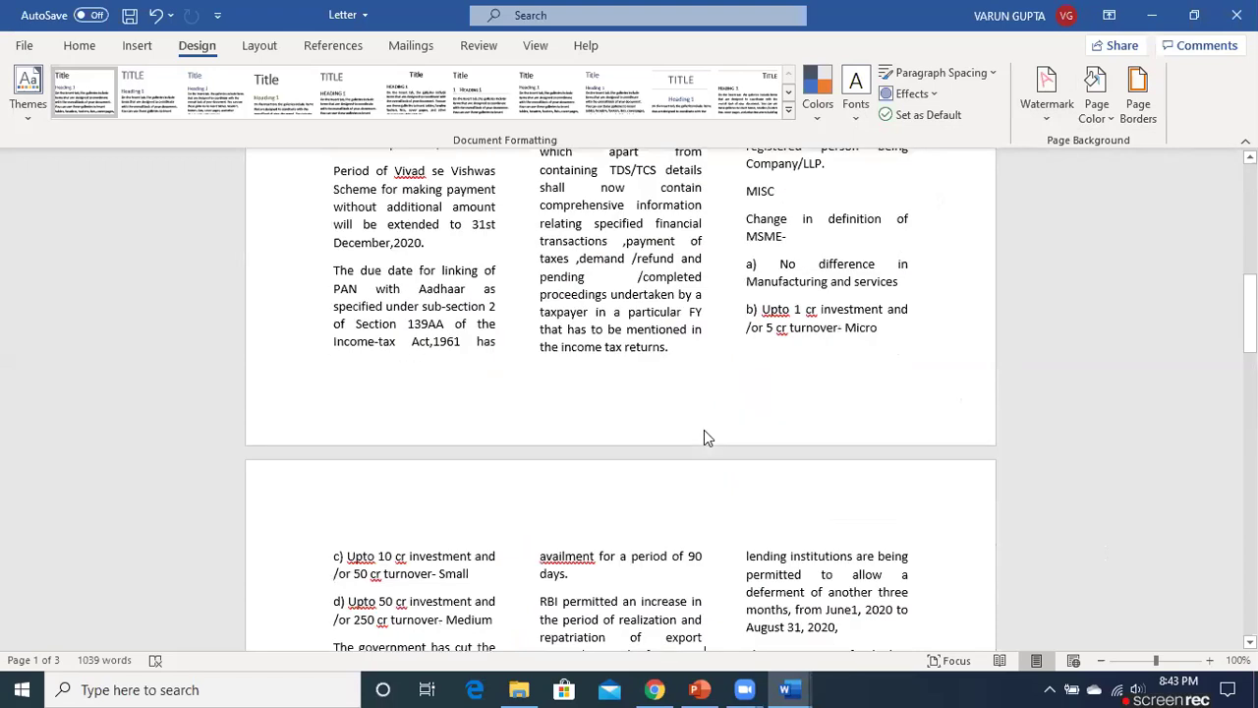
{"action": "scroll", "coordinate": [704, 433], "scroll_direction": "down", "scroll_amount": 1}
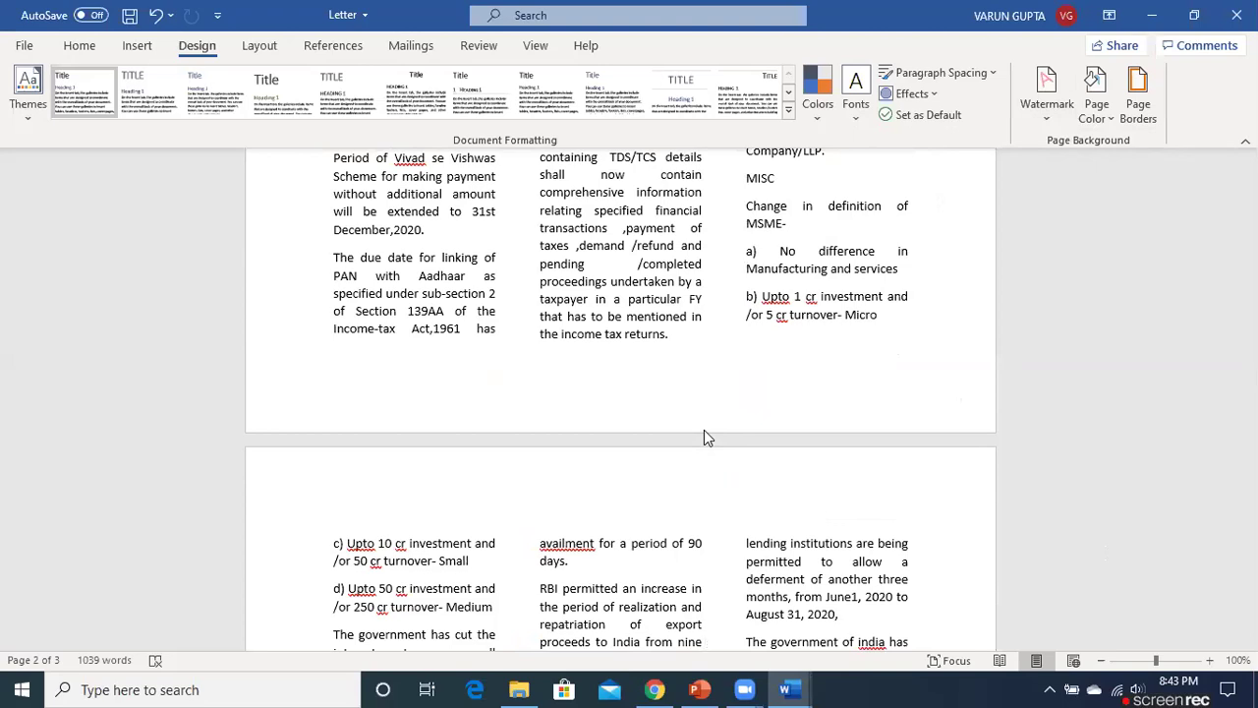
{"action": "key", "text": "Up"}
{"action": "scroll", "coordinate": [703, 432], "scroll_direction": "up", "scroll_amount": 1}
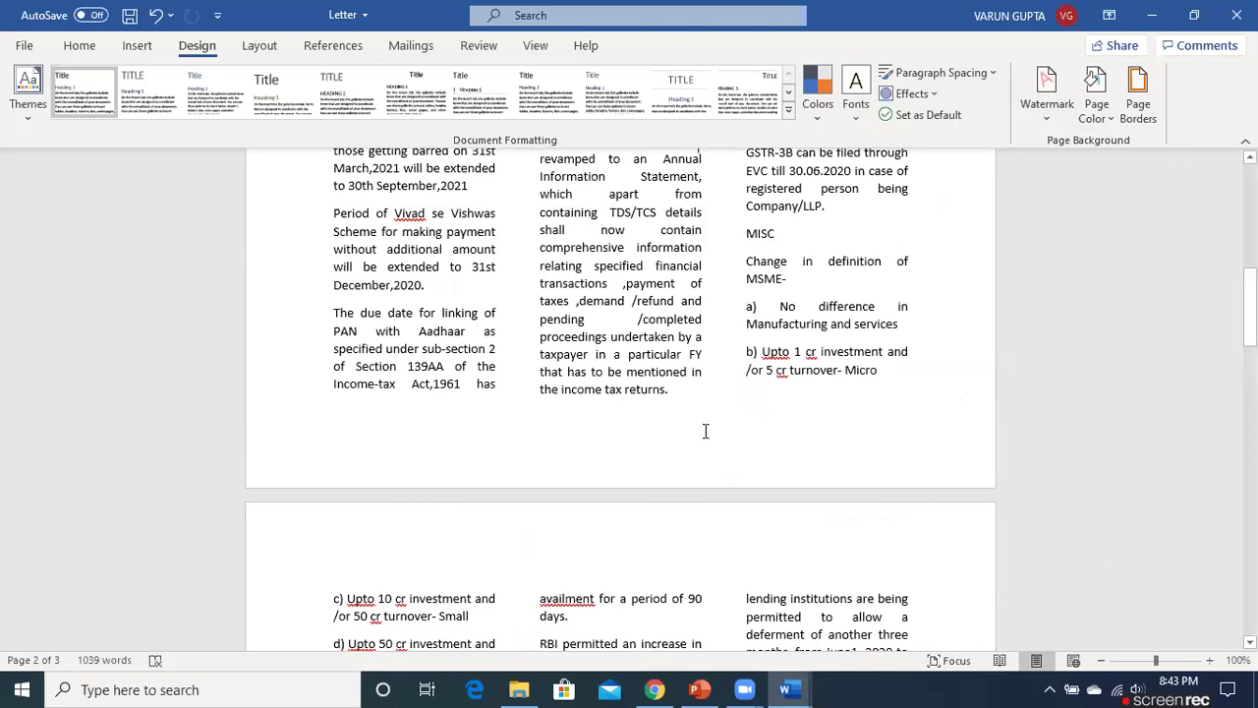
{"action": "scroll", "coordinate": [705, 431], "scroll_direction": "up", "scroll_amount": 10}
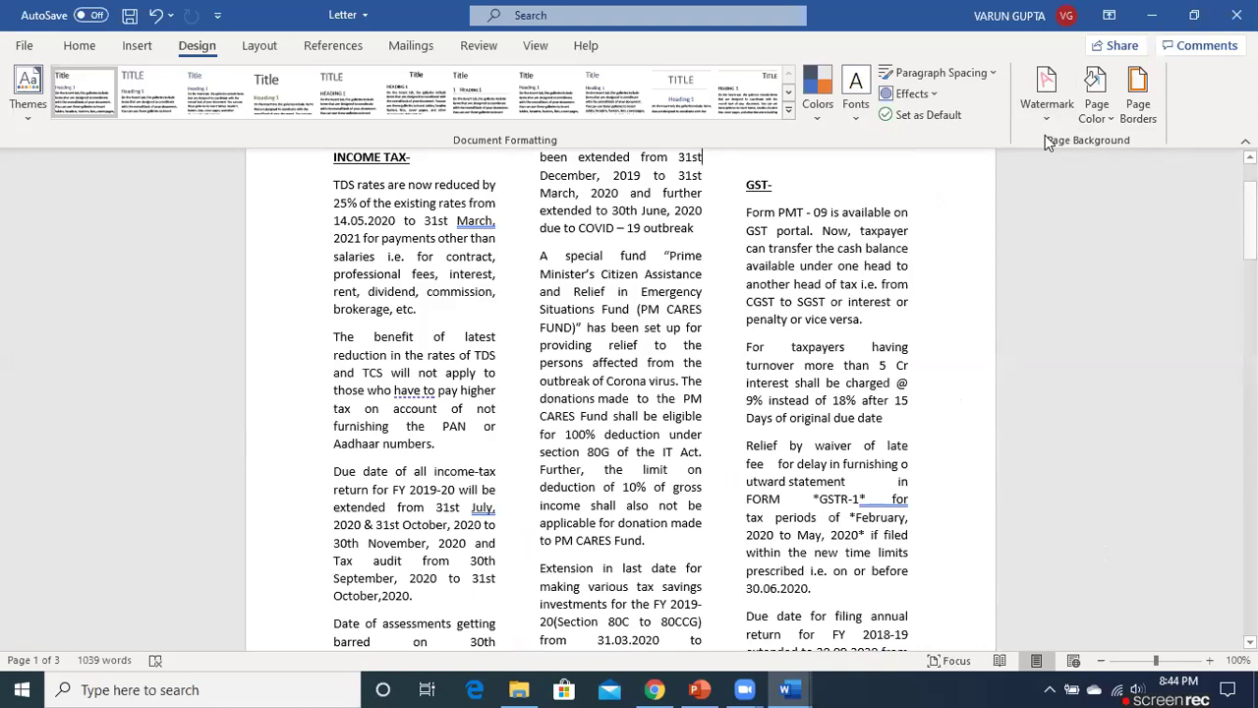
{"action": "left_click", "coordinate": [1048, 98]}
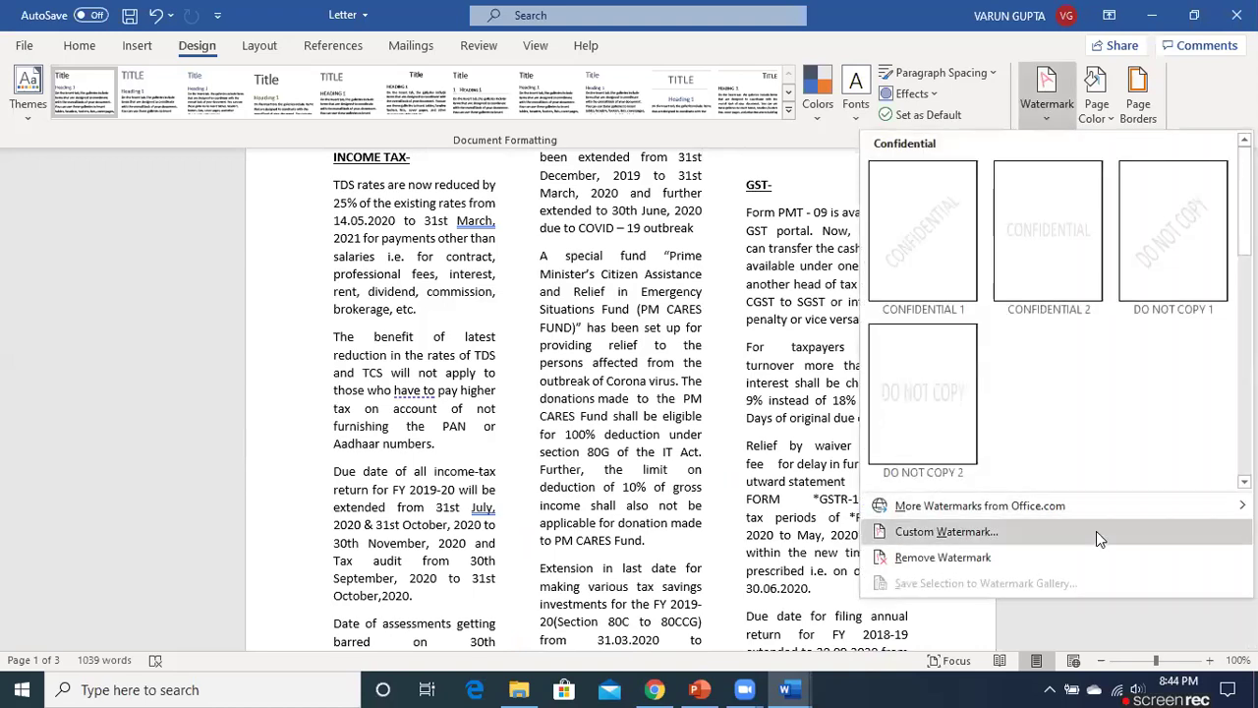
{"action": "left_click", "coordinate": [1035, 527]}
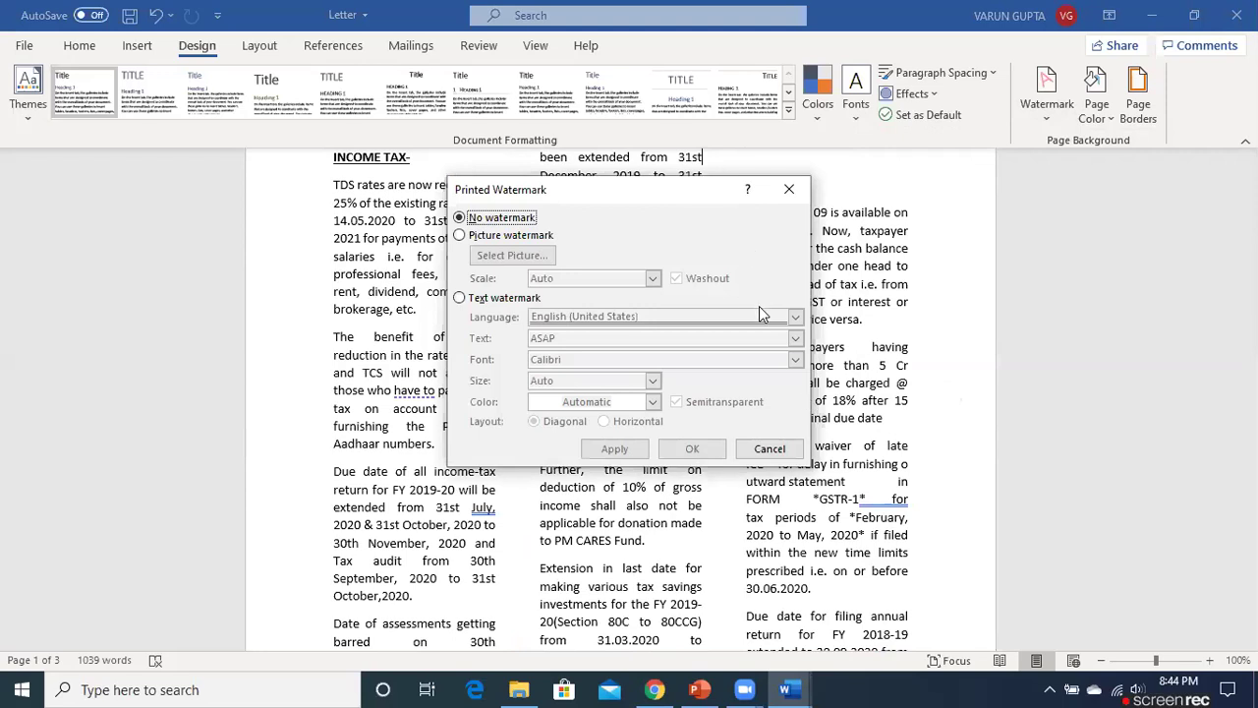
{"action": "left_click", "coordinate": [459, 234]}
{"action": "left_click", "coordinate": [500, 257]}
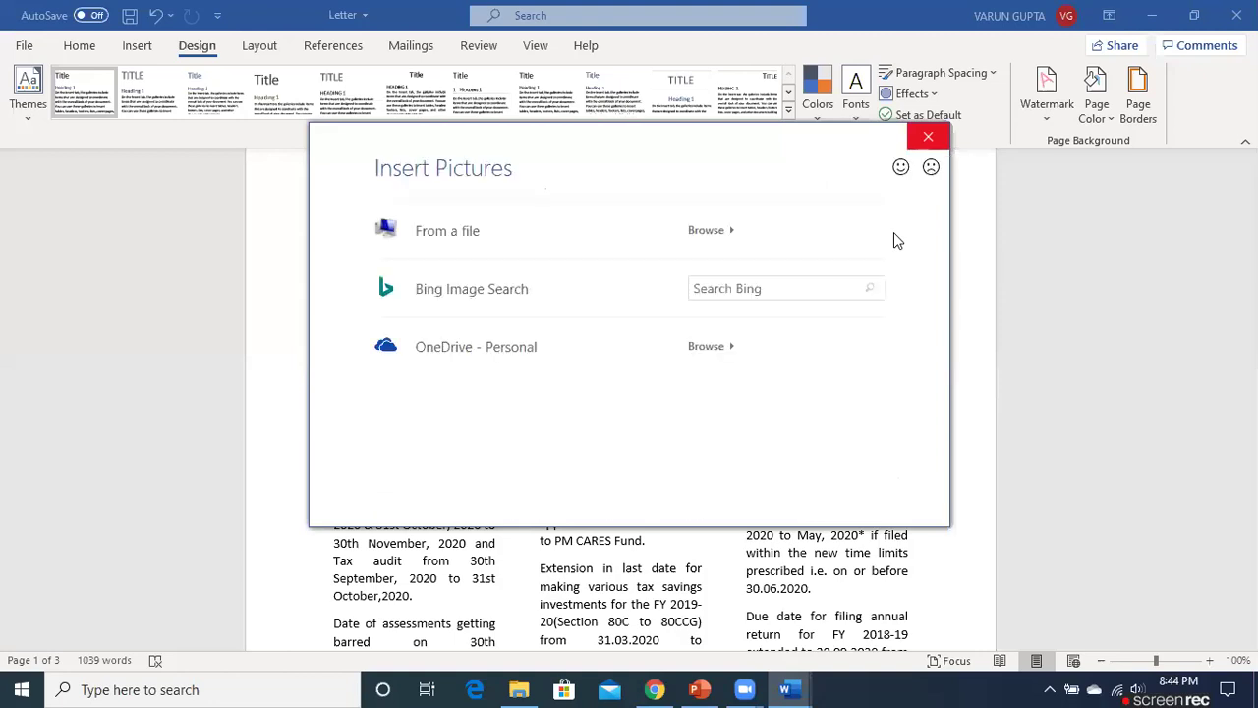
{"action": "key", "text": "Escape"}
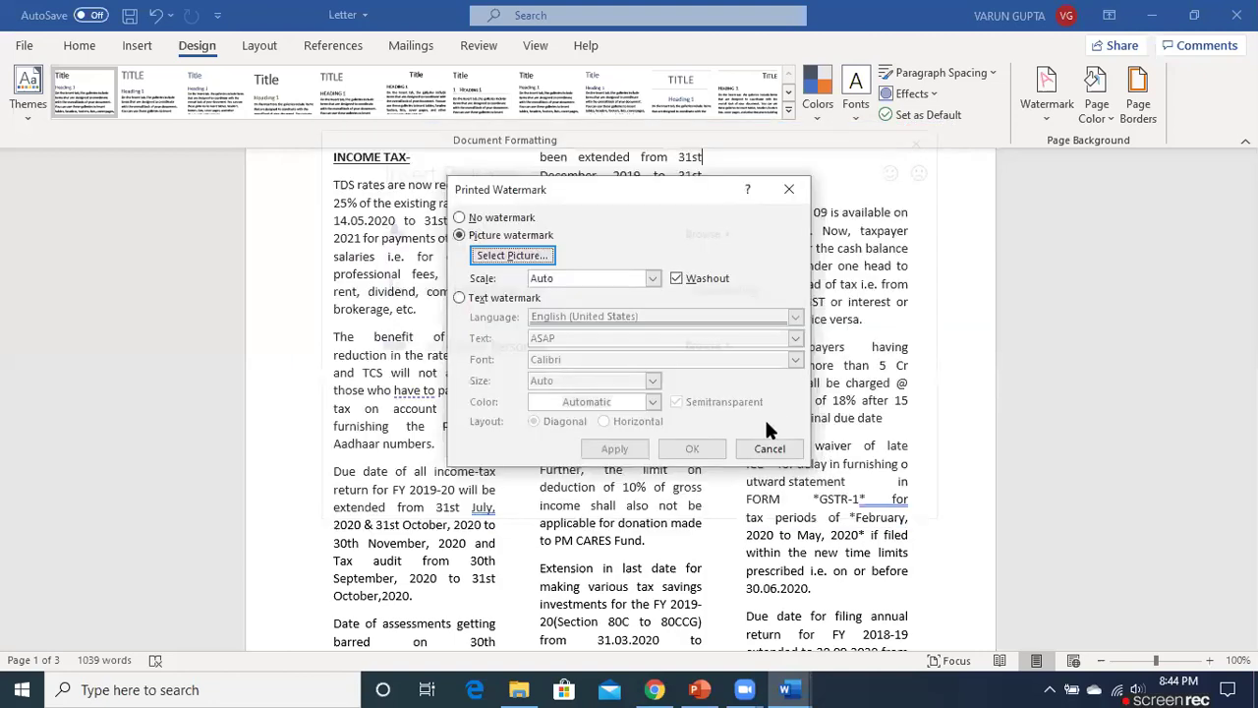
{"action": "left_click", "coordinate": [769, 447]}
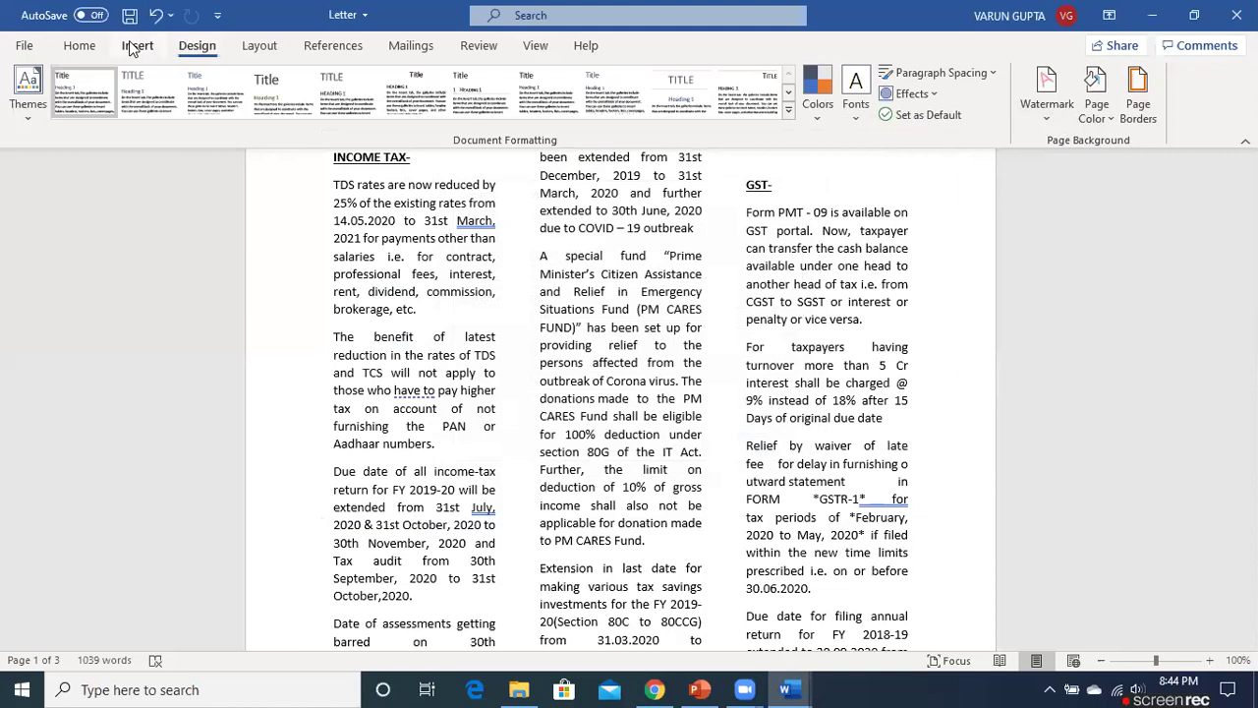
Set the letter's column layout to Two columns.
{"action": "left_click", "coordinate": [259, 47]}
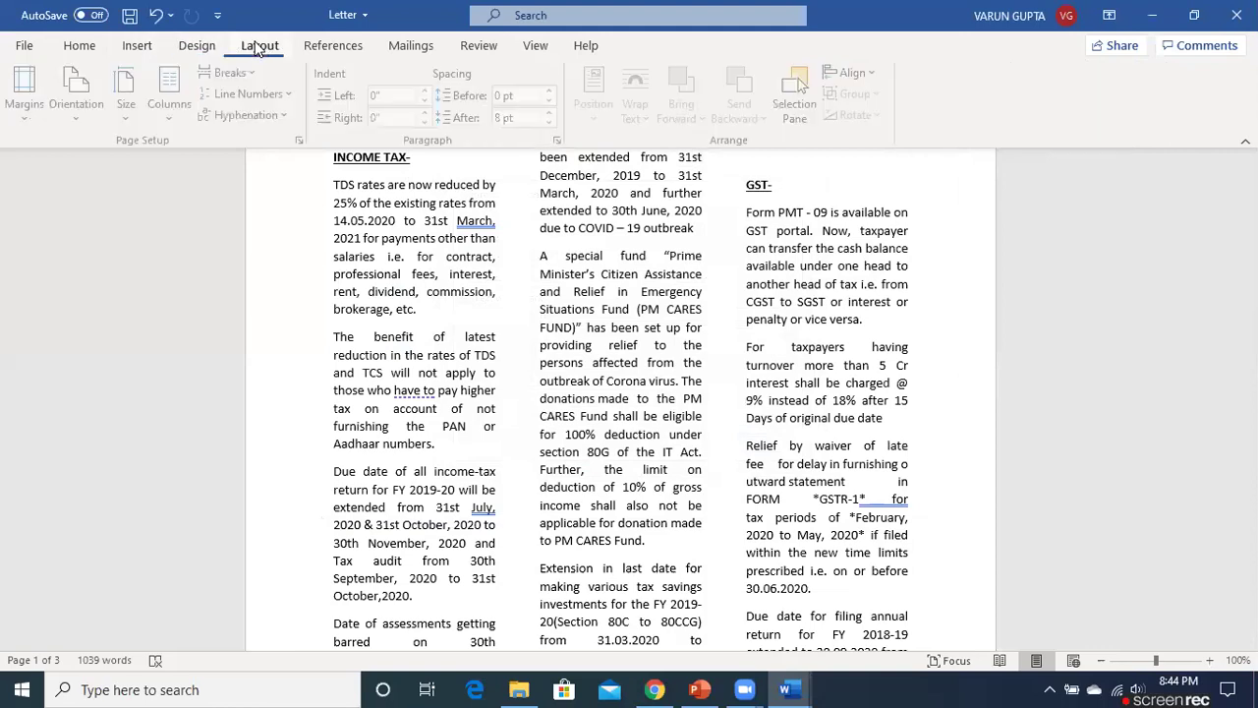
{"action": "left_click", "coordinate": [175, 93]}
{"action": "left_click", "coordinate": [202, 198]}
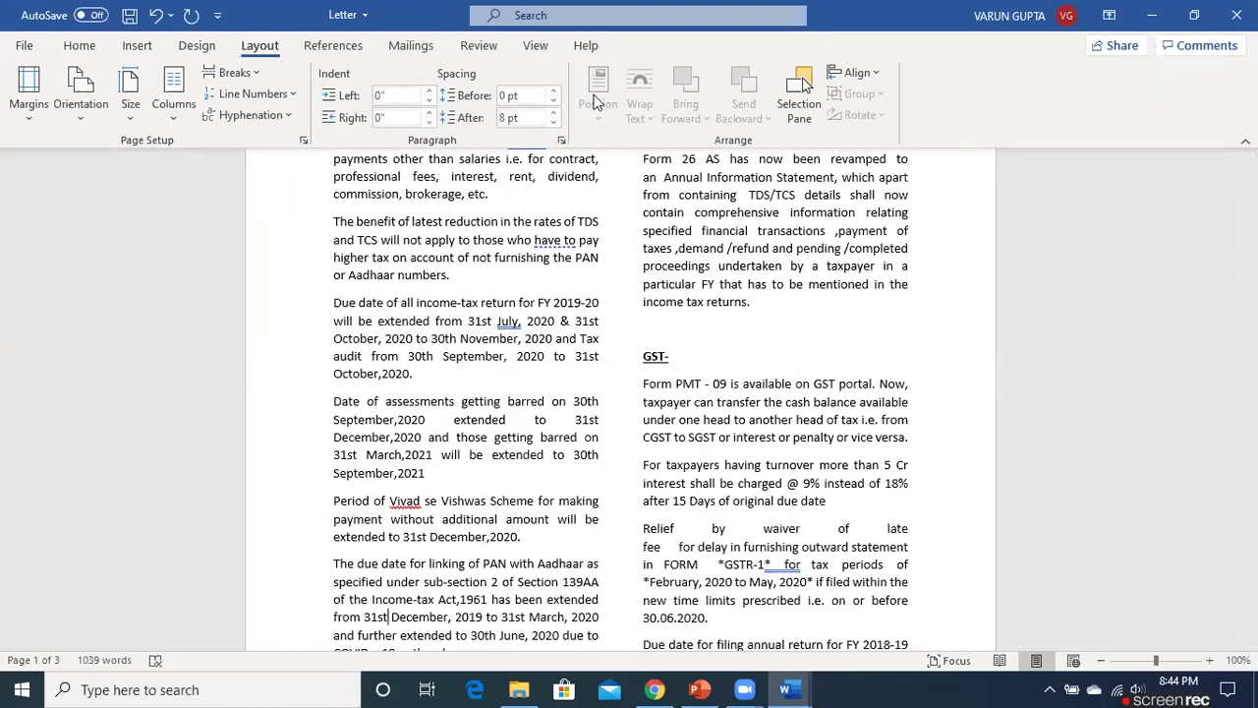
Look through the View, Review, Mailings and References tabs, ending on Design.
{"action": "left_click", "coordinate": [532, 49]}
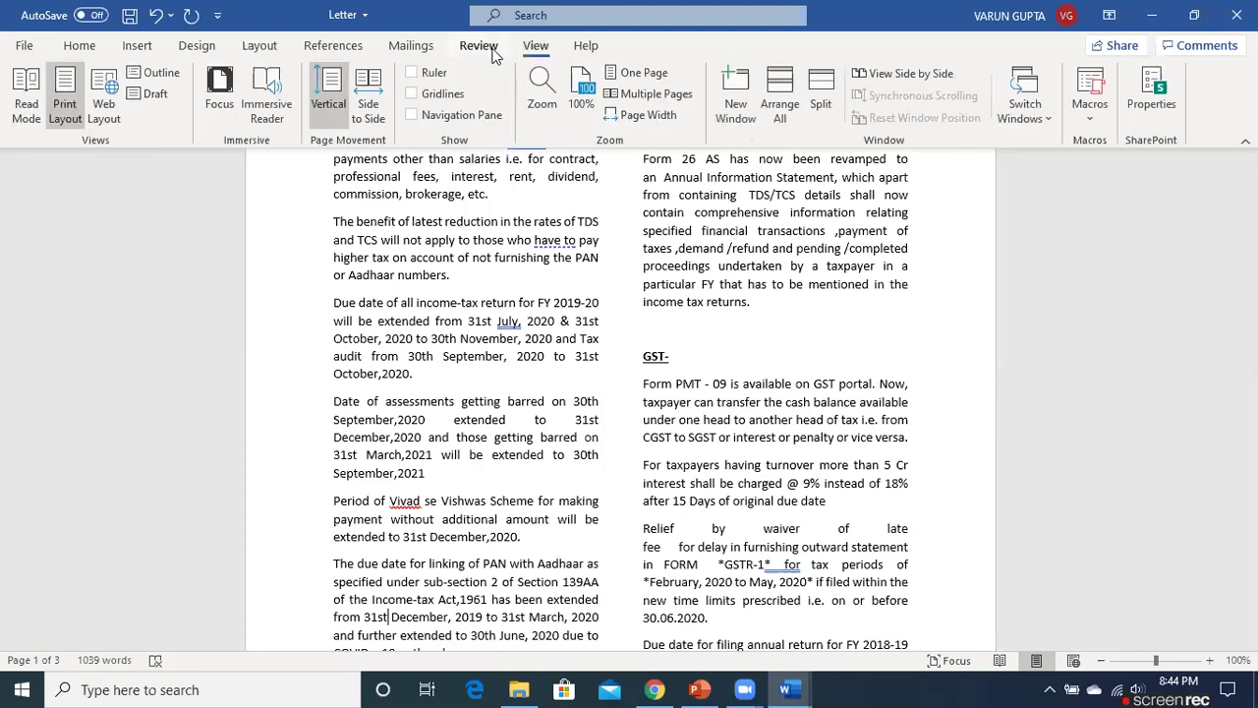
{"action": "left_click", "coordinate": [493, 51]}
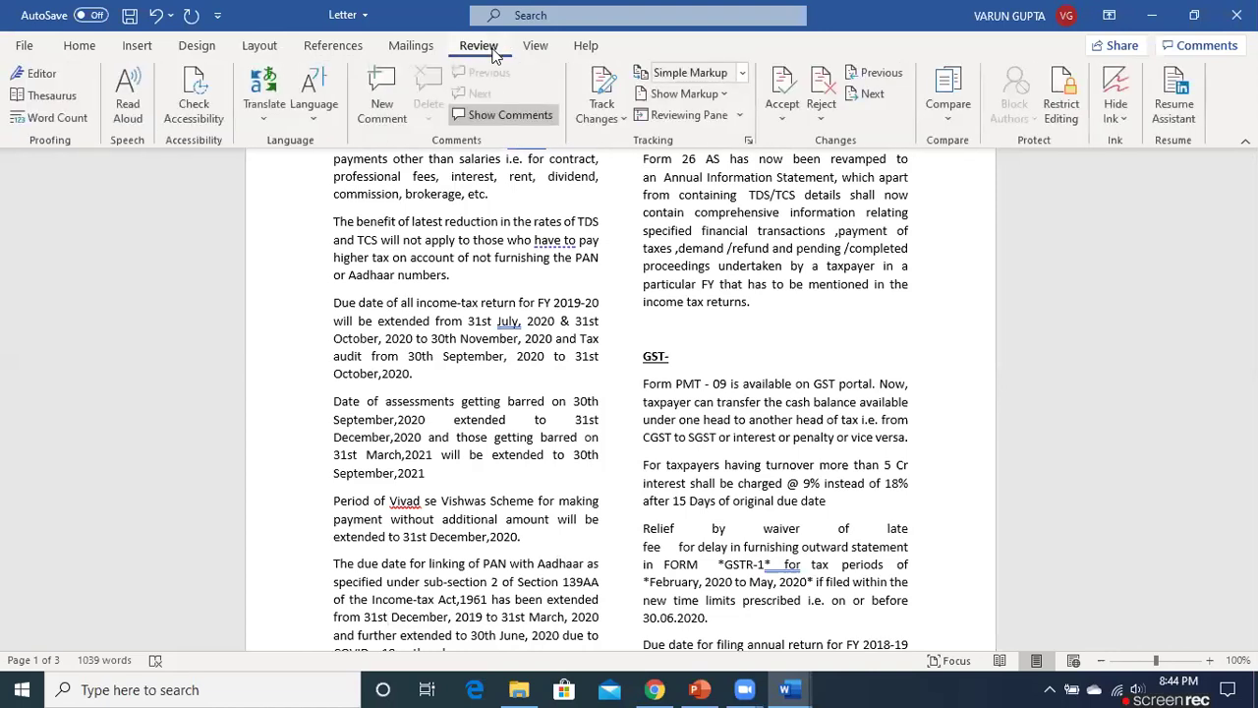
{"action": "left_click", "coordinate": [426, 52]}
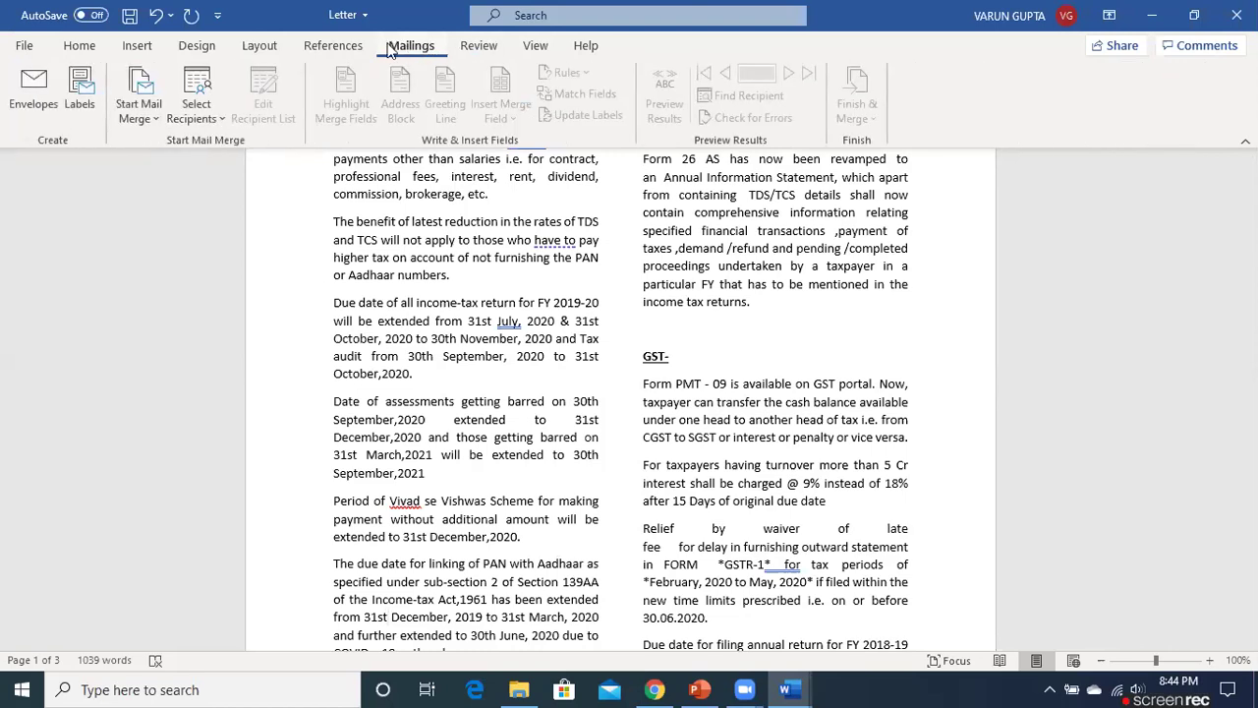
{"action": "left_click", "coordinate": [356, 47]}
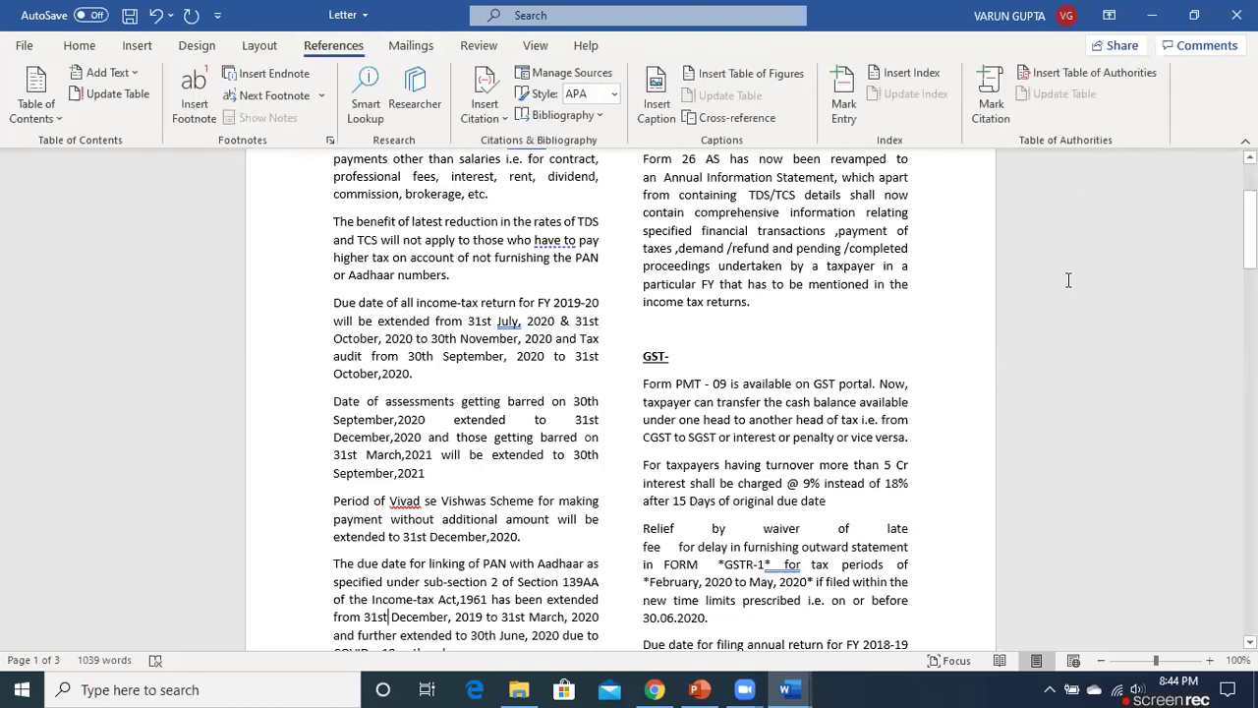
{"action": "left_click", "coordinate": [259, 45]}
{"action": "left_click", "coordinate": [201, 47]}
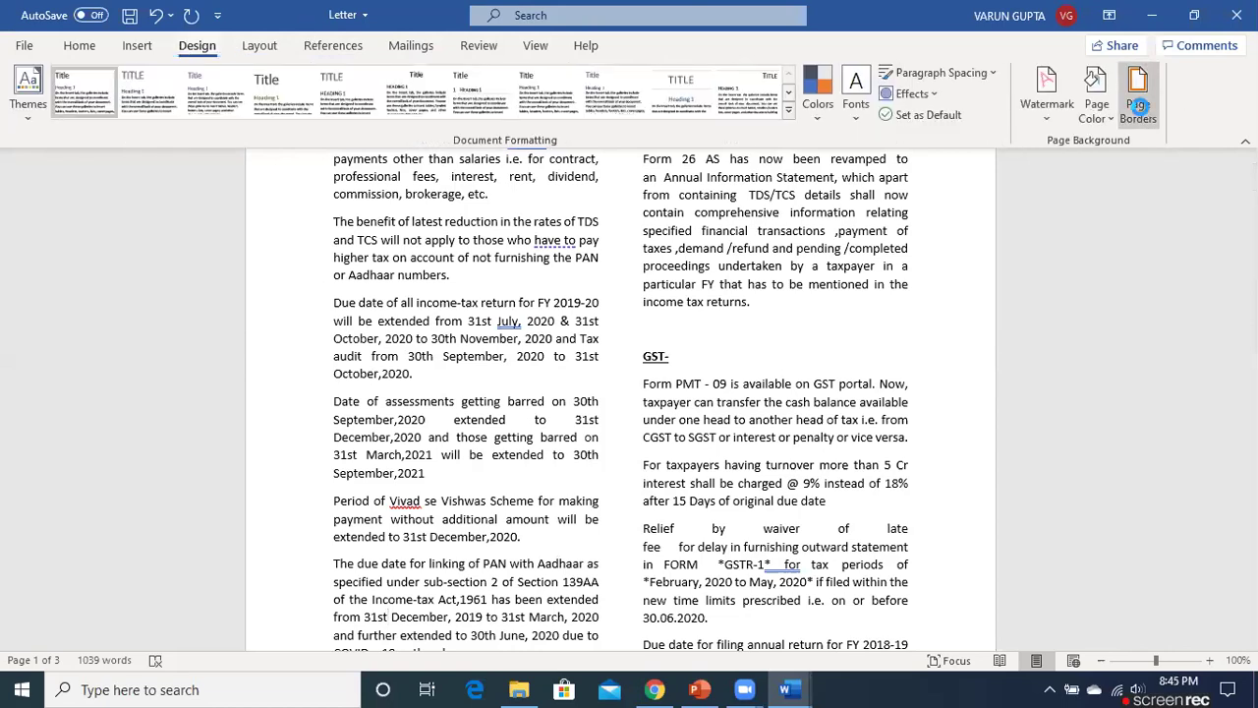
Apply a Box page border to the whole document.
{"action": "left_click", "coordinate": [1140, 106]}
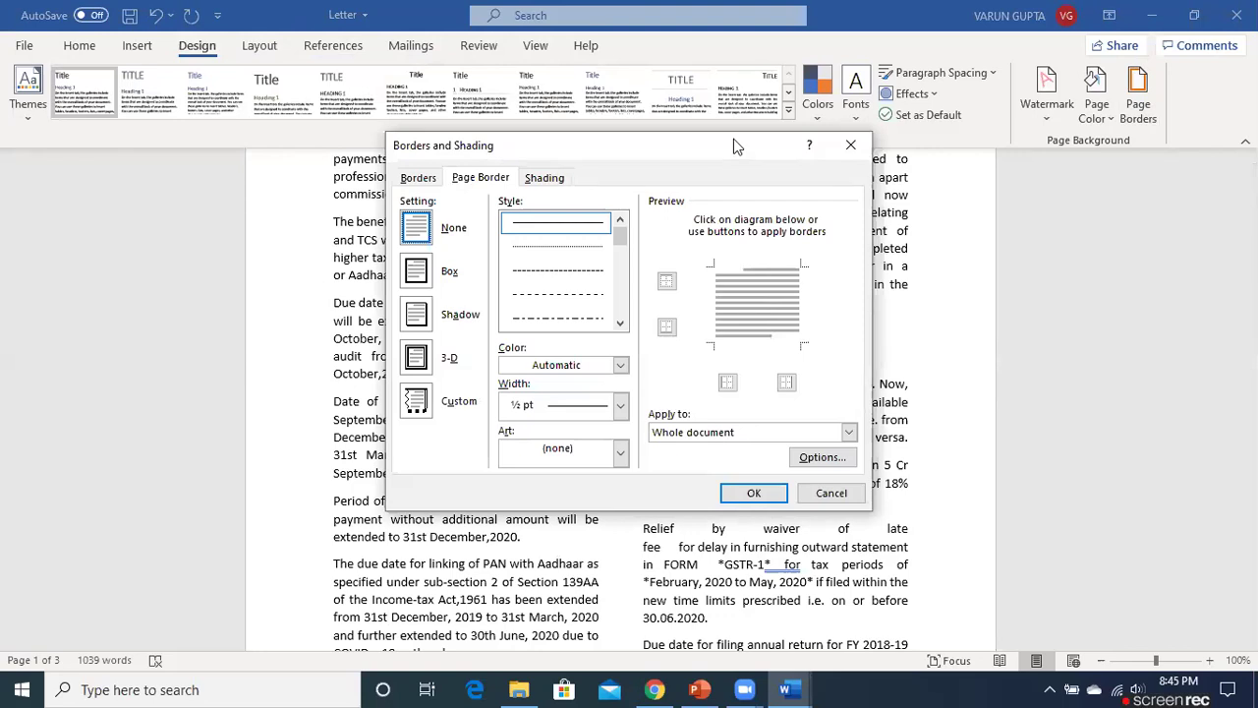
{"action": "left_click_drag", "start_coordinate": [733, 138], "coordinate": [787, 257]}
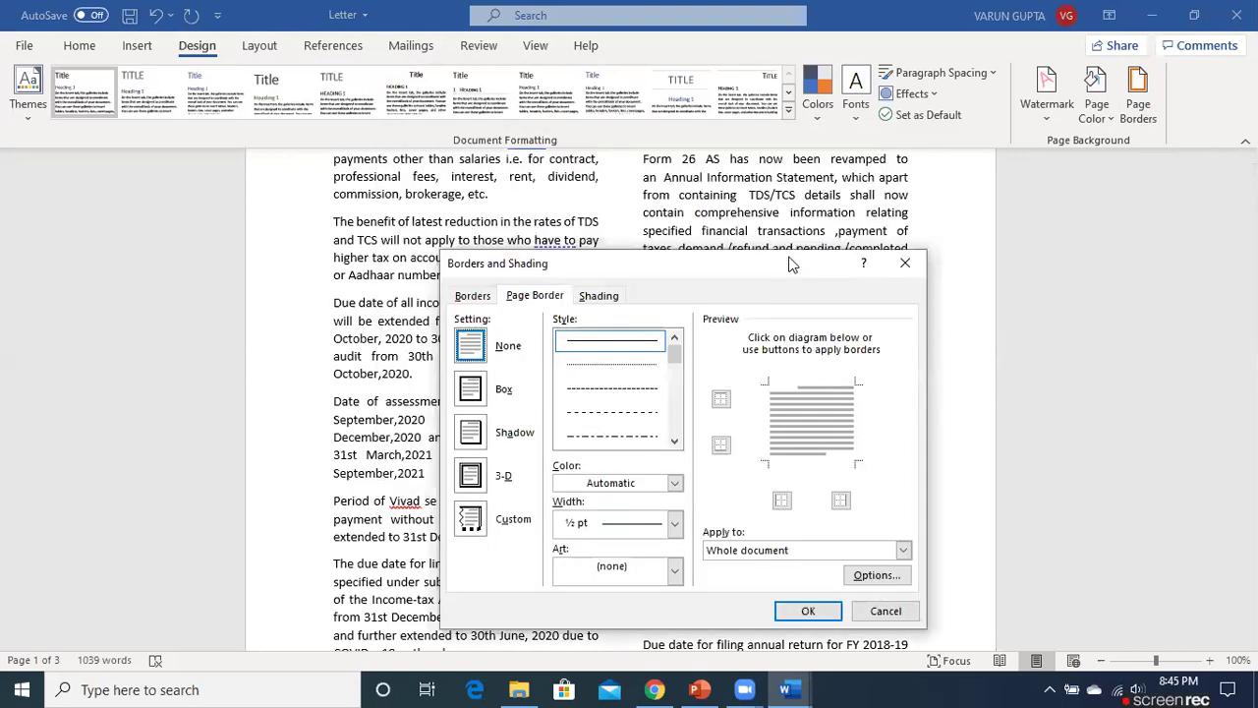
{"action": "left_click", "coordinate": [474, 395]}
{"action": "left_click", "coordinate": [820, 612]}
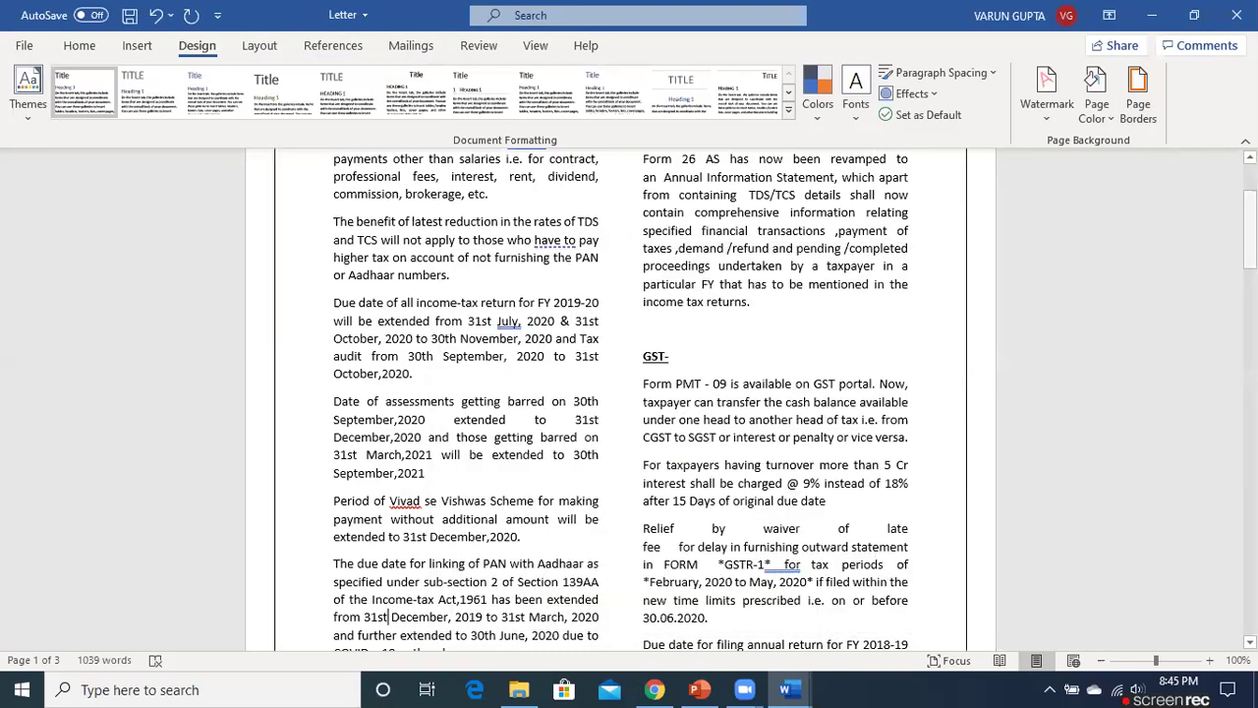
{"action": "scroll", "coordinate": [621, 408], "scroll_direction": "up", "scroll_amount": 3}
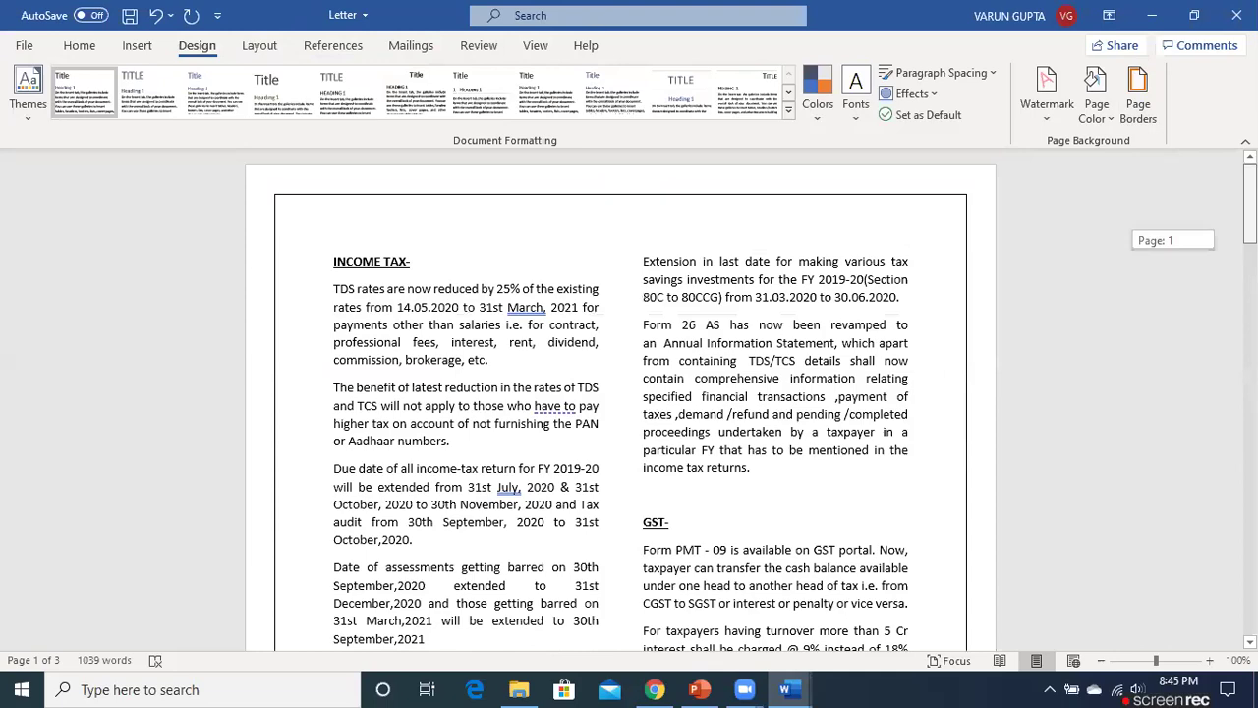
{"action": "scroll", "coordinate": [621, 408], "scroll_direction": "down", "scroll_amount": 5}
{"action": "scroll", "coordinate": [621, 408], "scroll_direction": "down", "scroll_amount": 5}
{"action": "scroll", "coordinate": [621, 408], "scroll_direction": "down", "scroll_amount": 5}
{"action": "scroll", "coordinate": [621, 408], "scroll_direction": "down", "scroll_amount": 5}
{"action": "scroll", "coordinate": [621, 407], "scroll_direction": "down", "scroll_amount": 5}
{"action": "scroll", "coordinate": [620, 393], "scroll_direction": "down", "scroll_amount": 3}
{"action": "scroll", "coordinate": [620, 393], "scroll_direction": "down", "scroll_amount": 4}
{"action": "scroll", "coordinate": [620, 393], "scroll_direction": "down", "scroll_amount": 2}
{"action": "scroll", "coordinate": [620, 394], "scroll_direction": "down", "scroll_amount": 1}
{"action": "scroll", "coordinate": [620, 393], "scroll_direction": "down", "scroll_amount": 2}
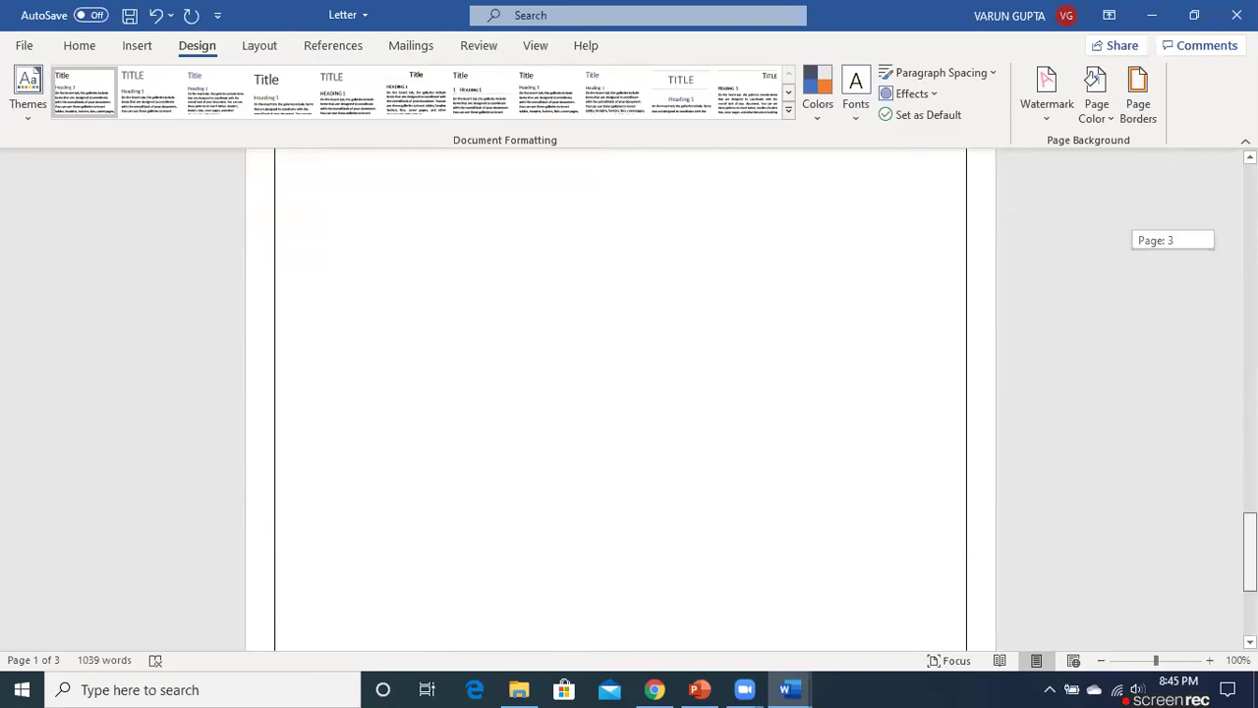
{"action": "scroll", "coordinate": [620, 393], "scroll_direction": "up", "scroll_amount": 7}
{"action": "scroll", "coordinate": [620, 394], "scroll_direction": "up", "scroll_amount": 5}
{"action": "scroll", "coordinate": [621, 393], "scroll_direction": "up", "scroll_amount": 3}
{"action": "scroll", "coordinate": [621, 393], "scroll_direction": "up", "scroll_amount": 2}
{"action": "scroll", "coordinate": [621, 393], "scroll_direction": "up", "scroll_amount": 5}
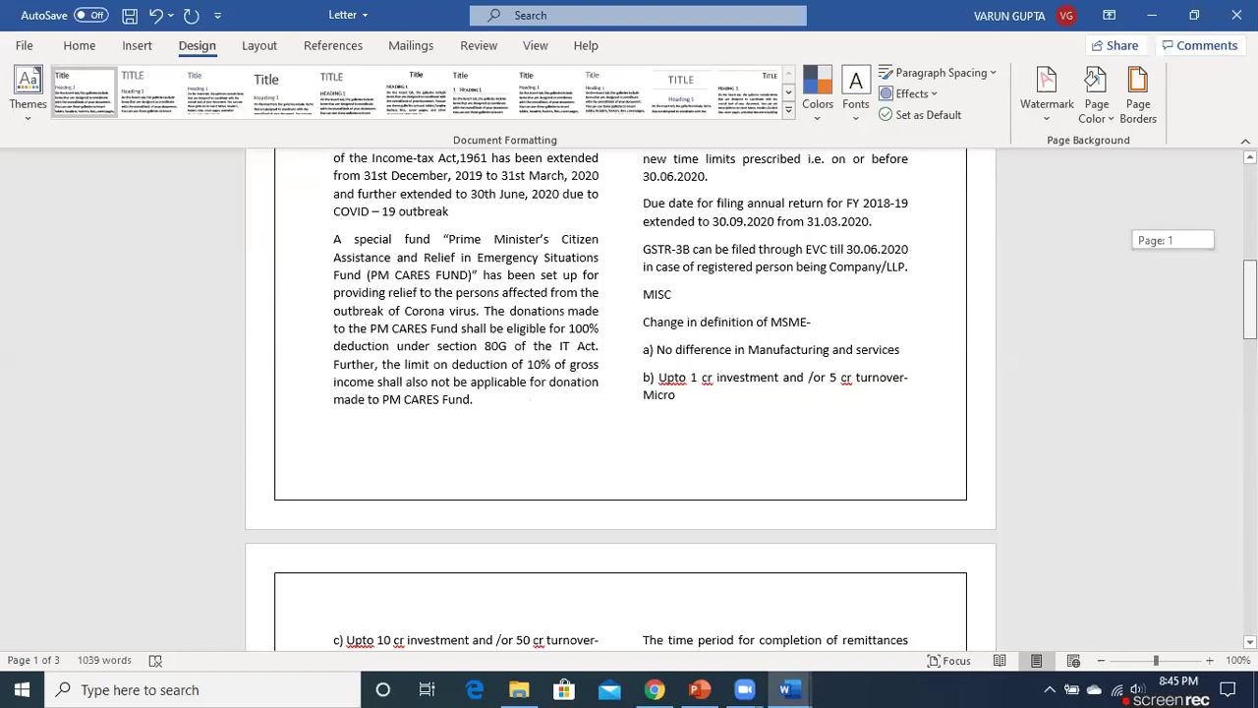
{"action": "scroll", "coordinate": [620, 393], "scroll_direction": "up", "scroll_amount": 8}
{"action": "scroll", "coordinate": [620, 393], "scroll_direction": "up", "scroll_amount": 3}
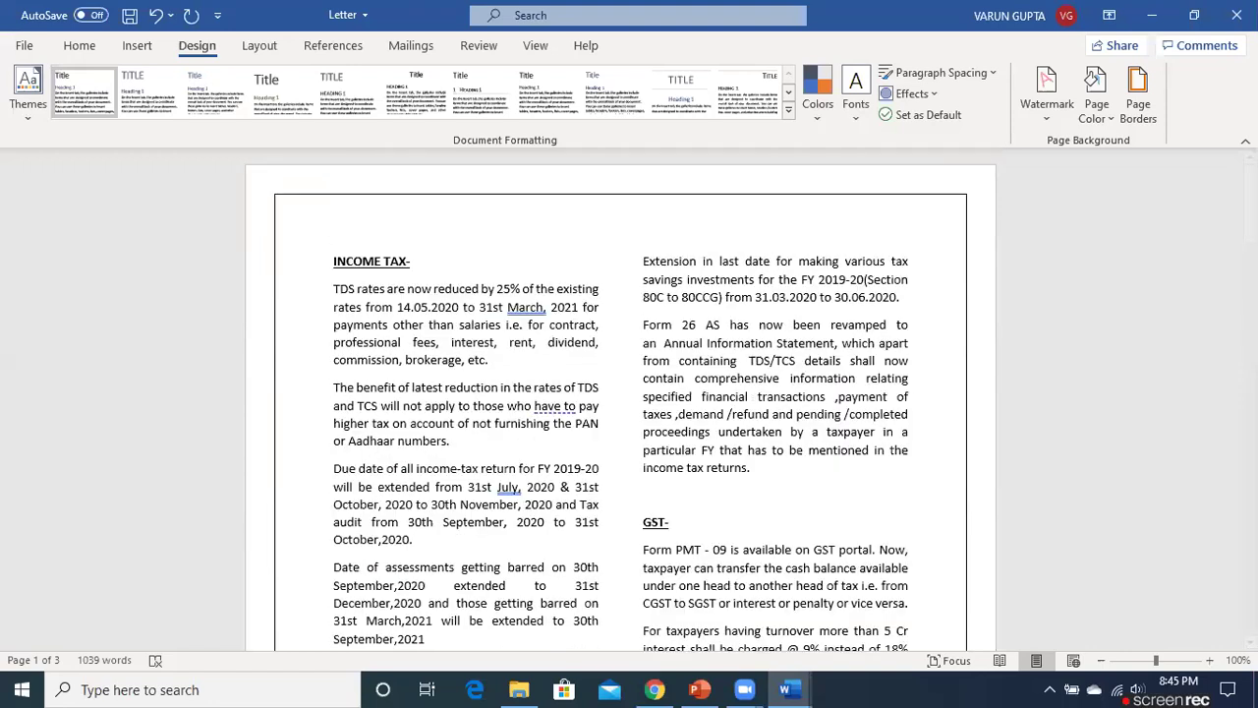
Change the box page border colour to dark blue across the whole document.
{"action": "left_click", "coordinate": [1141, 108]}
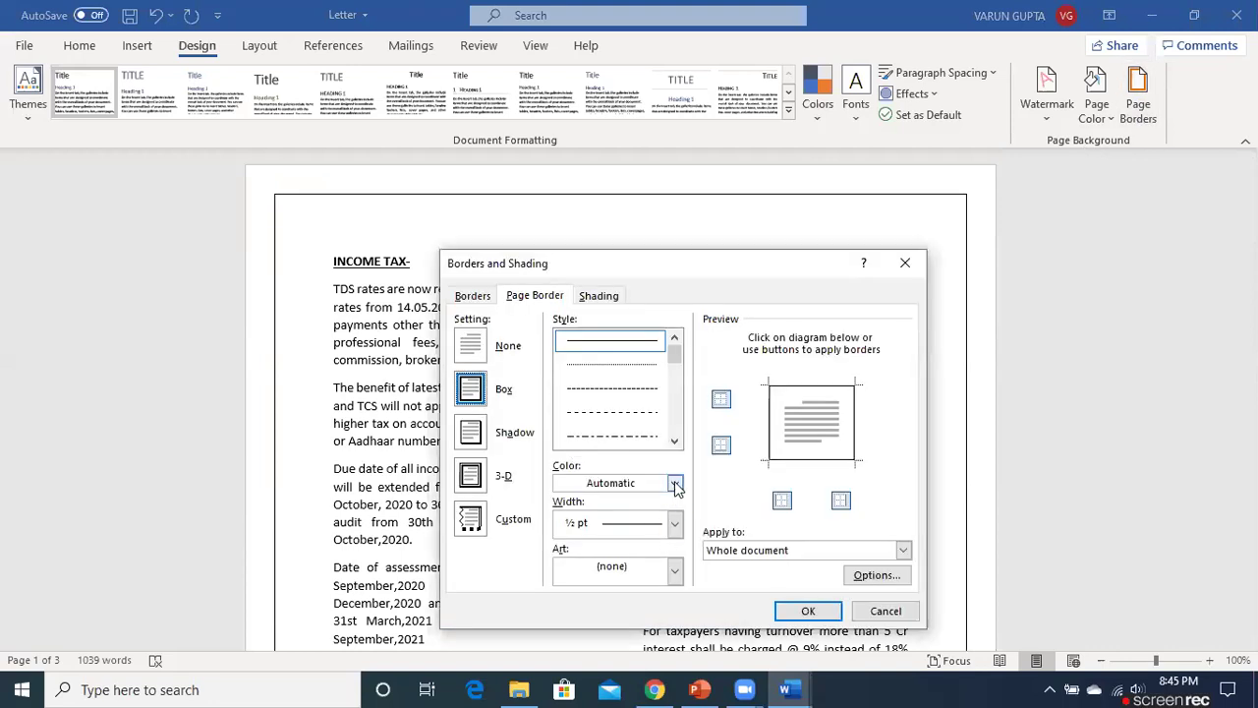
{"action": "left_click", "coordinate": [674, 483]}
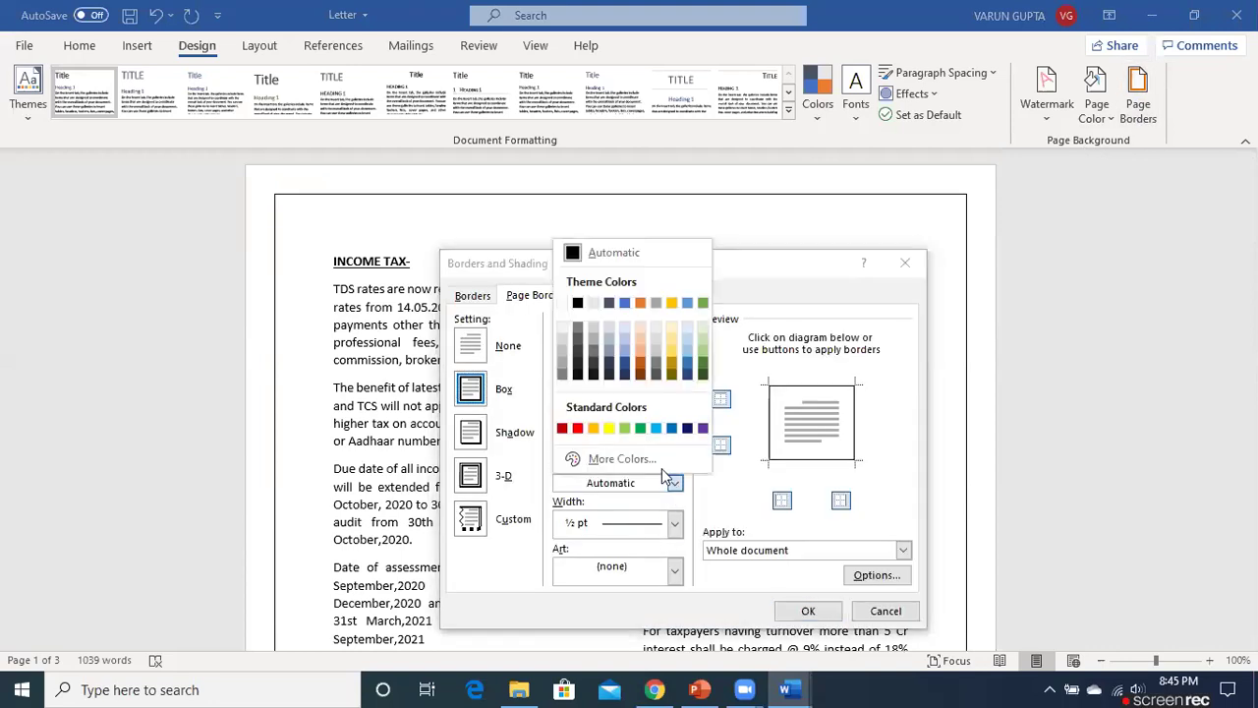
{"action": "left_click", "coordinate": [625, 366]}
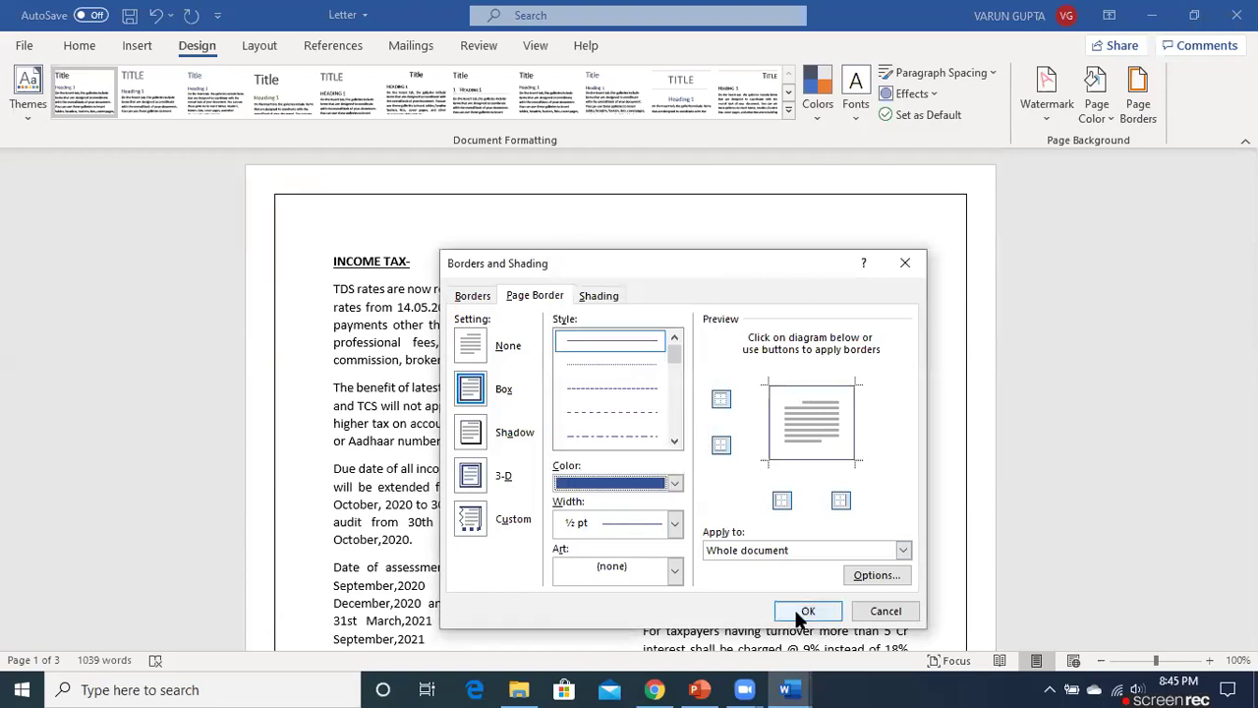
{"action": "left_click", "coordinate": [803, 611]}
{"action": "scroll", "coordinate": [1144, 300], "scroll_direction": "down", "scroll_amount": 1}
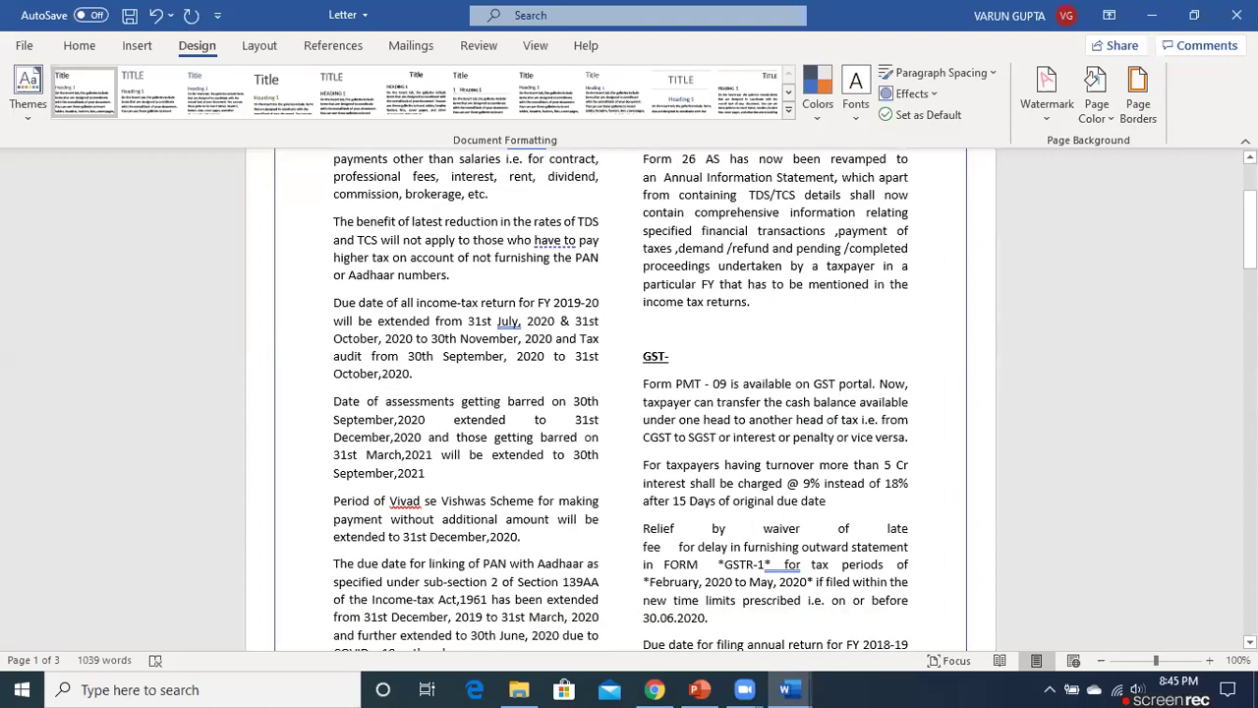
{"action": "mouse_move", "coordinate": [1249, 226]}
{"action": "left_mouse_down"}
{"action": "mouse_move", "coordinate": [1249, 459]}
{"action": "mouse_move", "coordinate": [1249, 189]}
{"action": "left_mouse_up"}
Set the Page Color to a pale blue-grey theme colour.
{"action": "left_click", "coordinate": [936, 315]}
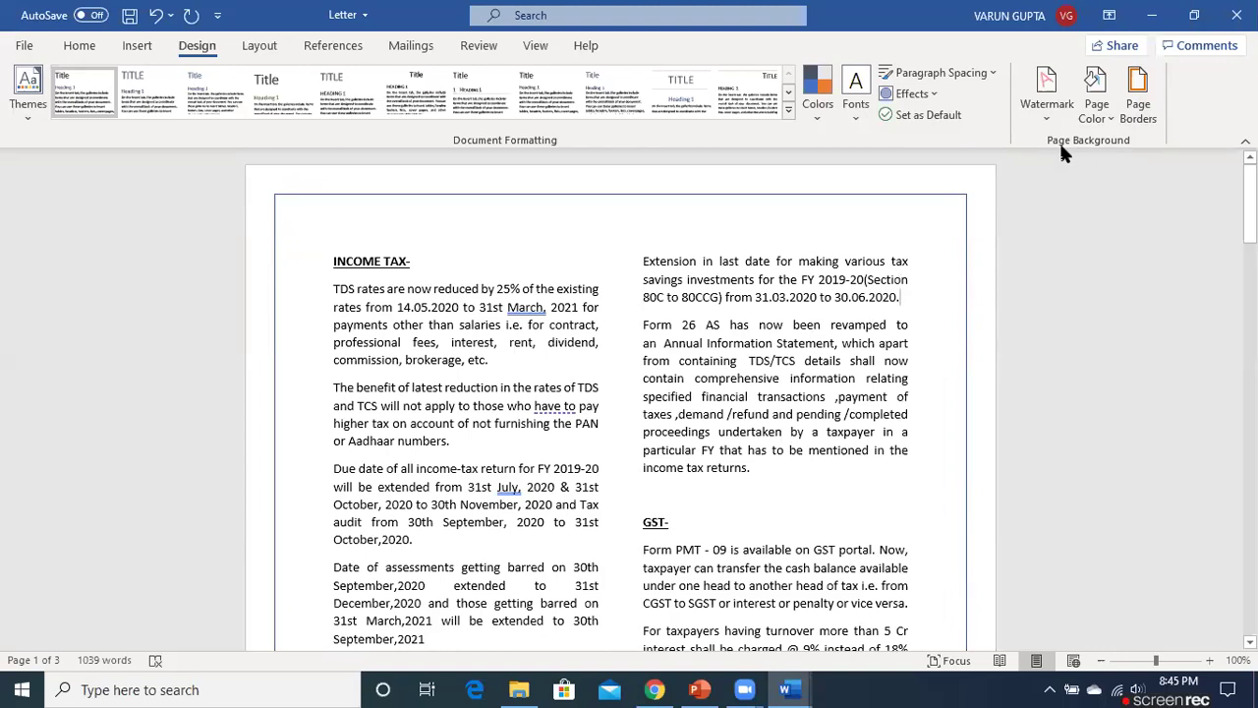
{"action": "left_click", "coordinate": [1107, 121]}
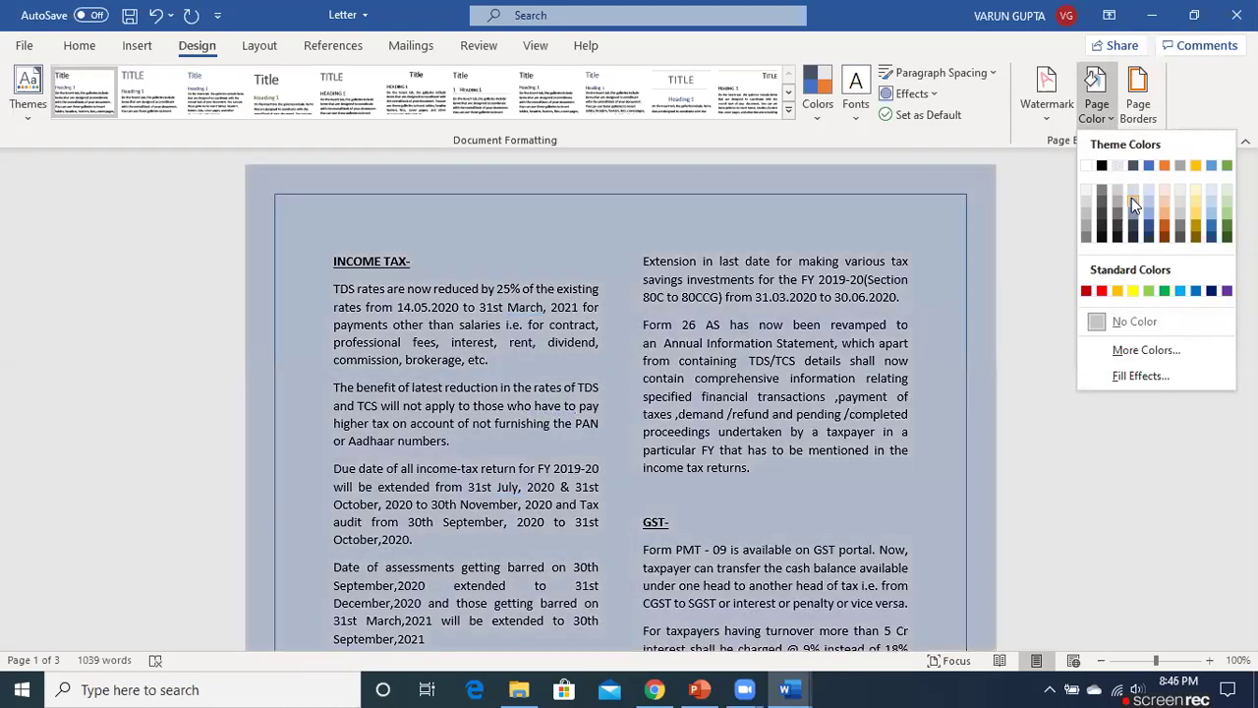
{"action": "left_click", "coordinate": [1131, 197]}
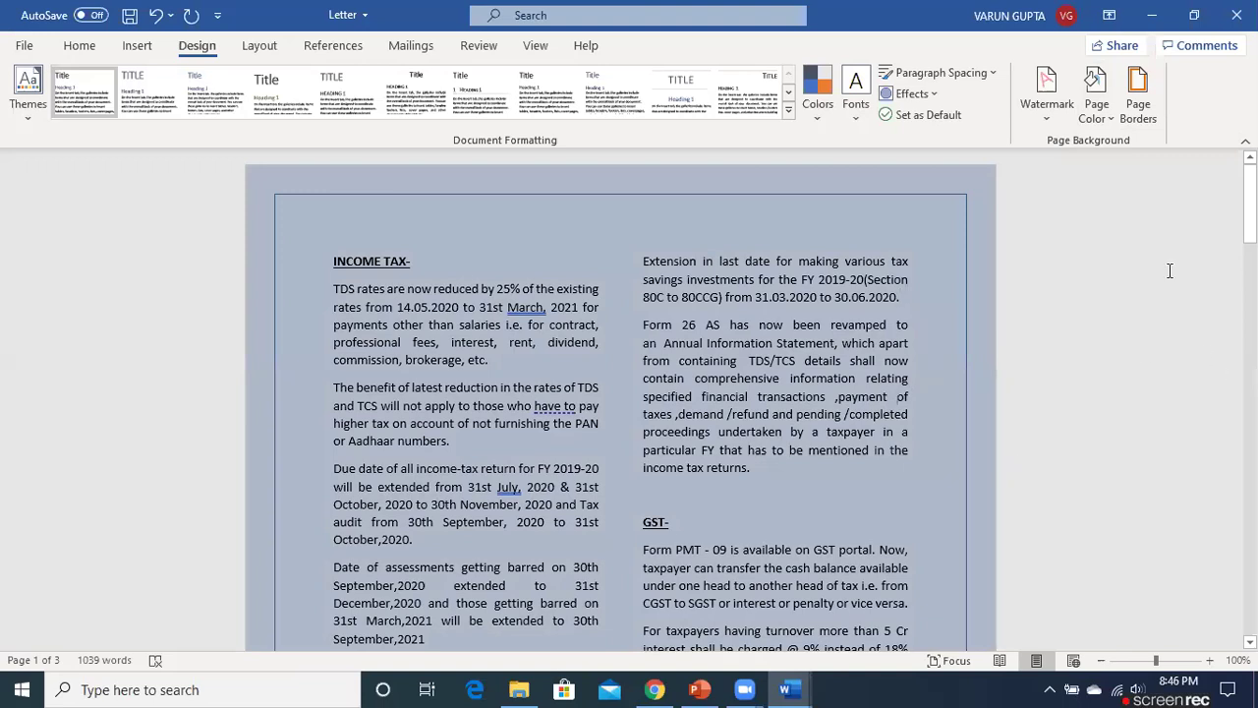
Change the page border colour to light orange for the whole document.
{"action": "left_click", "coordinate": [1140, 106]}
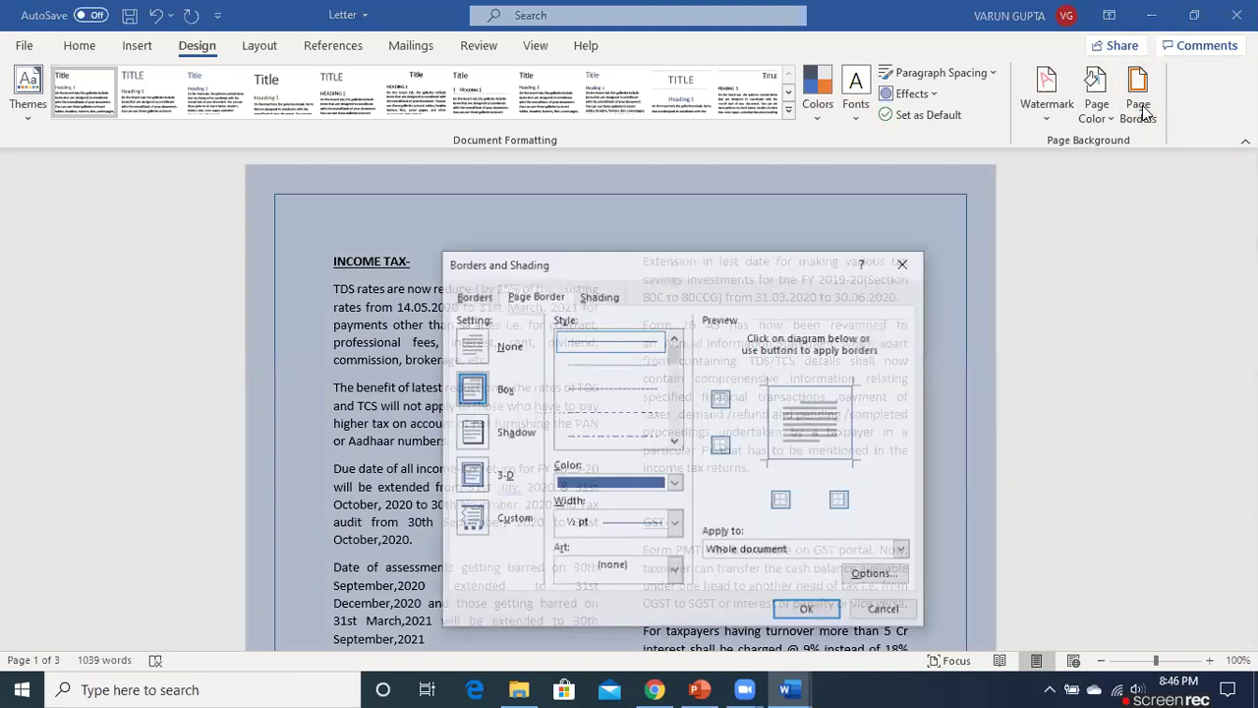
{"action": "left_click", "coordinate": [675, 487]}
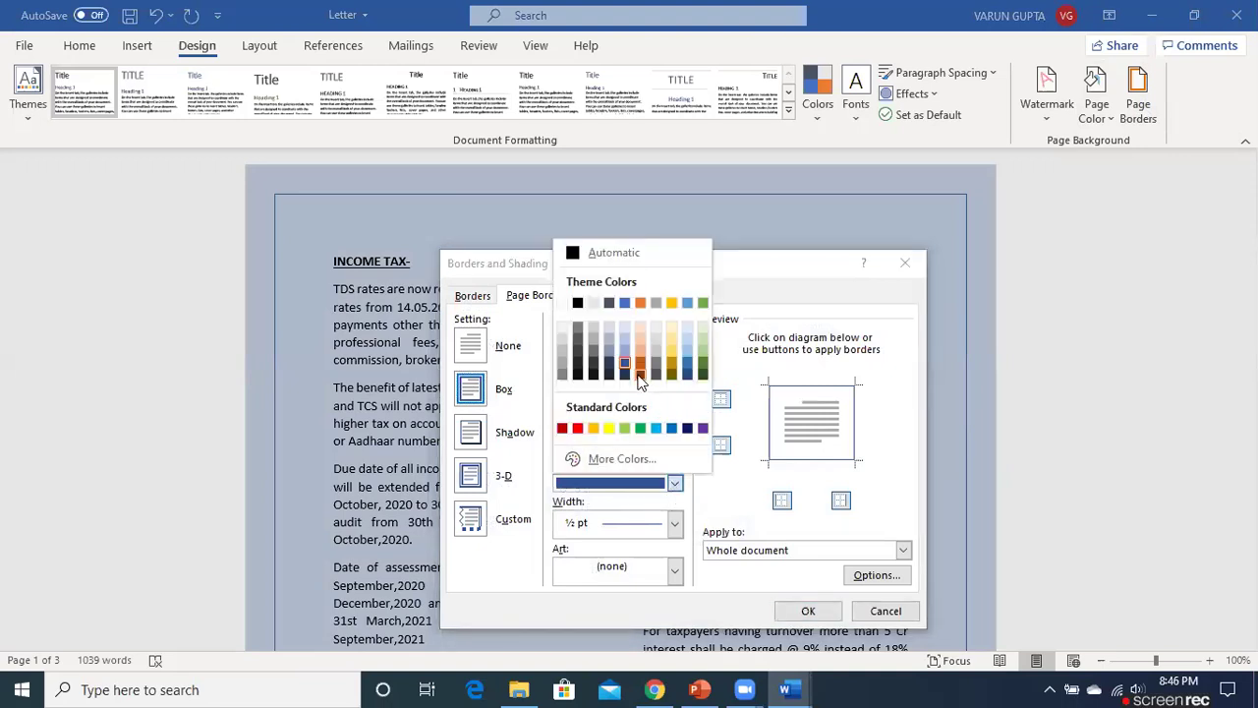
{"action": "left_click", "coordinate": [641, 351]}
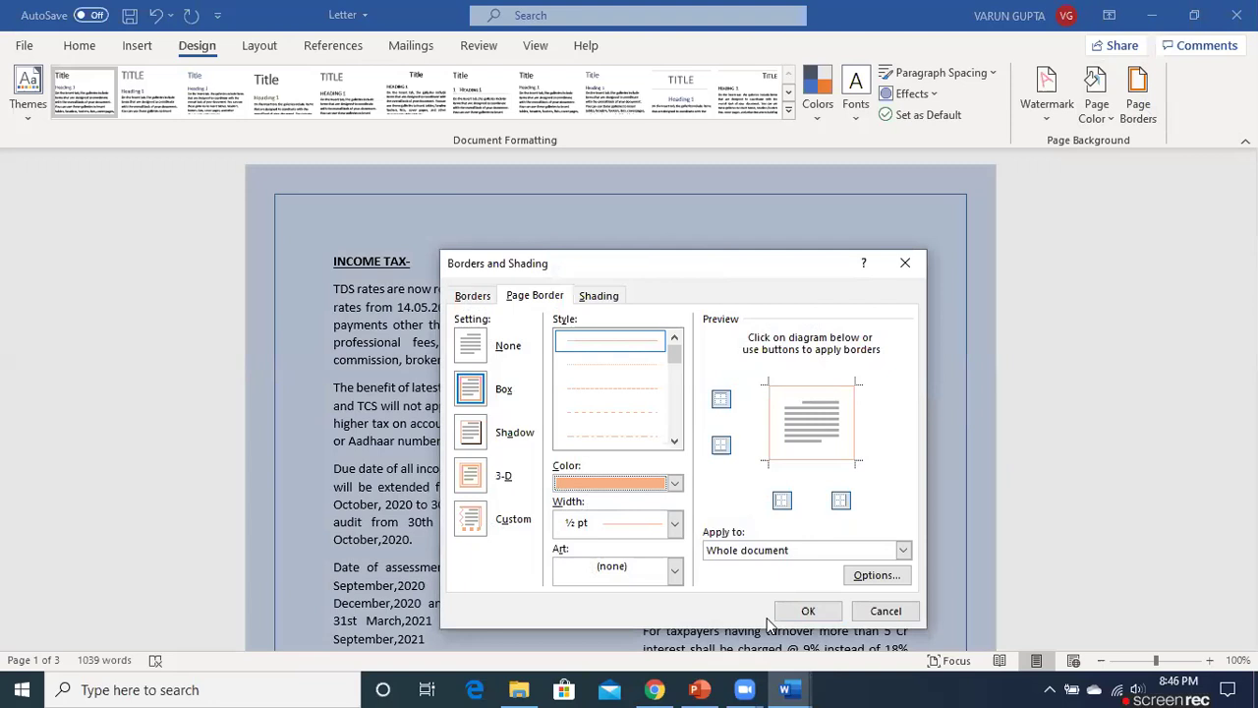
{"action": "left_click", "coordinate": [808, 611]}
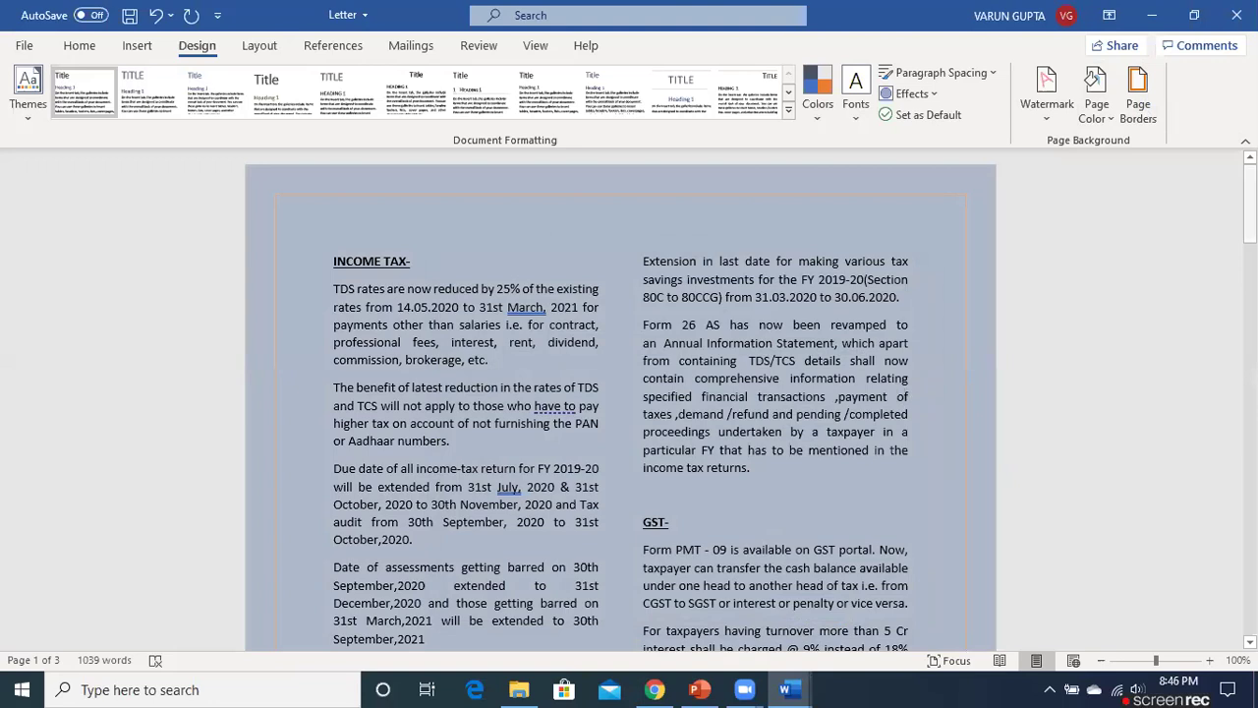
Select the 'INCOME TAX-' heading at the top of the letter.
{"action": "left_click_drag", "start_coordinate": [1250, 201], "coordinate": [1249, 403]}
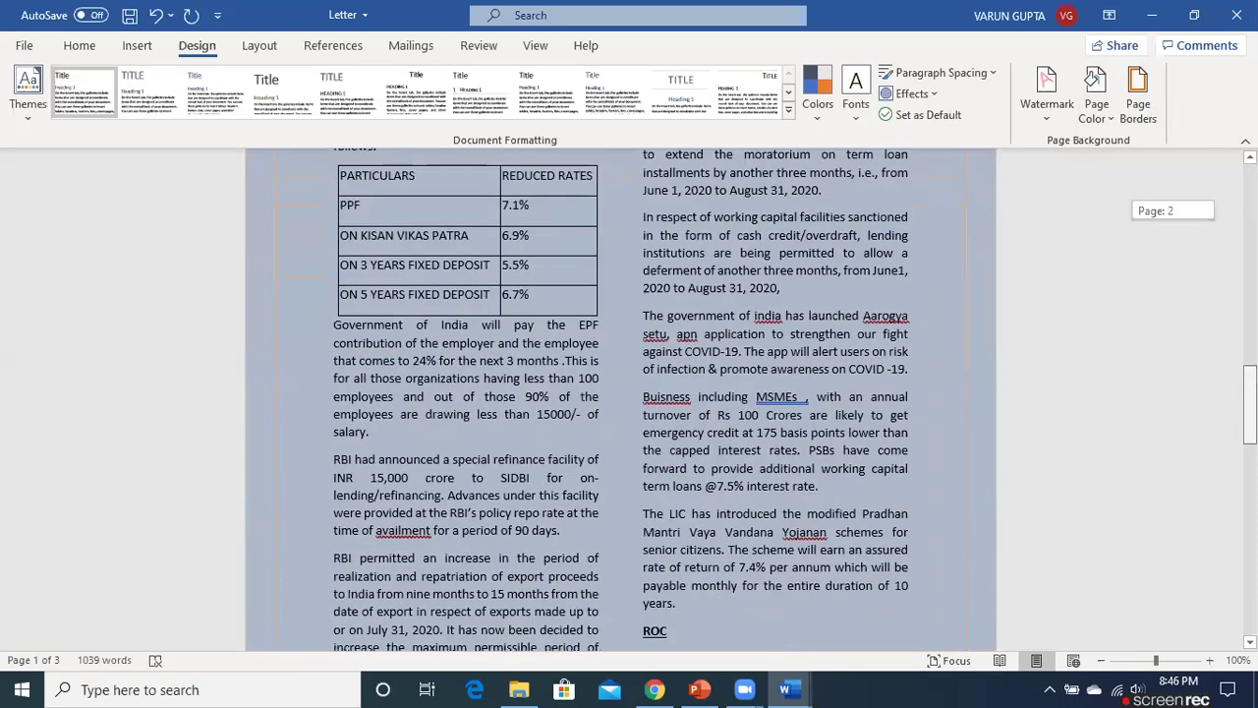
{"action": "mouse_move", "coordinate": [1250, 403]}
{"action": "left_mouse_down"}
{"action": "mouse_move", "coordinate": [1249, 551]}
{"action": "mouse_move", "coordinate": [1249, 192]}
{"action": "left_mouse_up"}
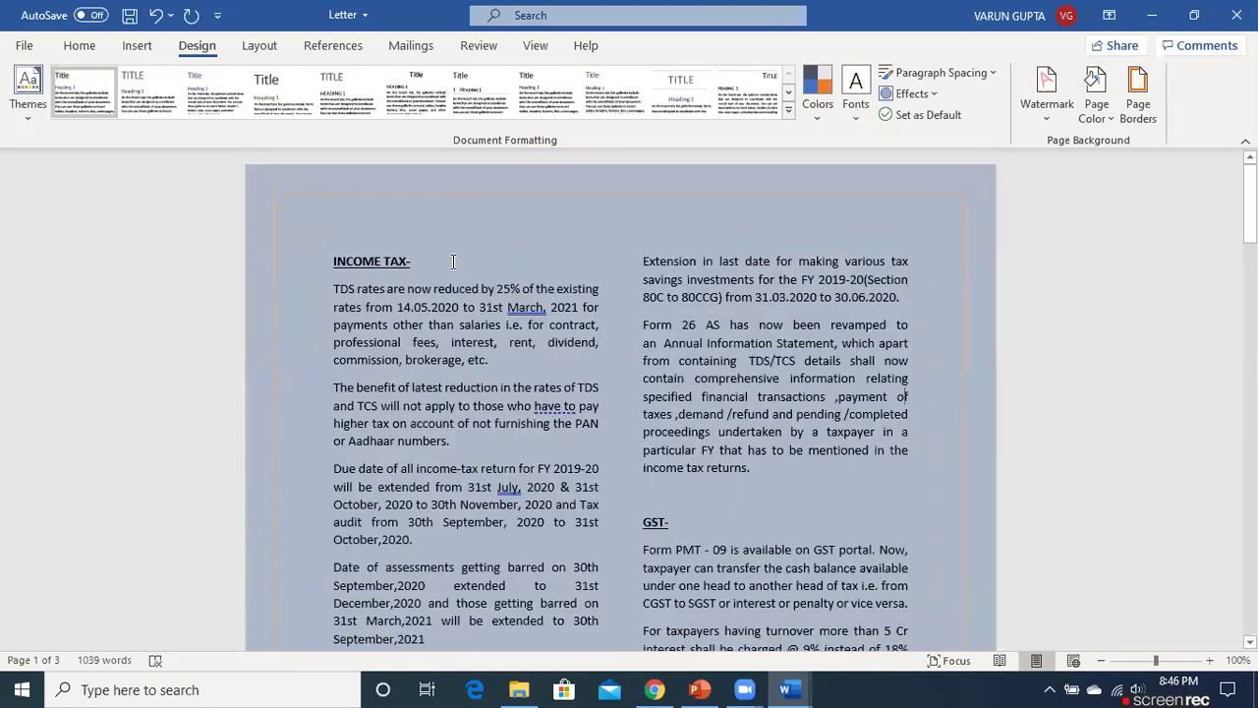
{"action": "left_click_drag", "start_coordinate": [427, 261], "coordinate": [355, 265]}
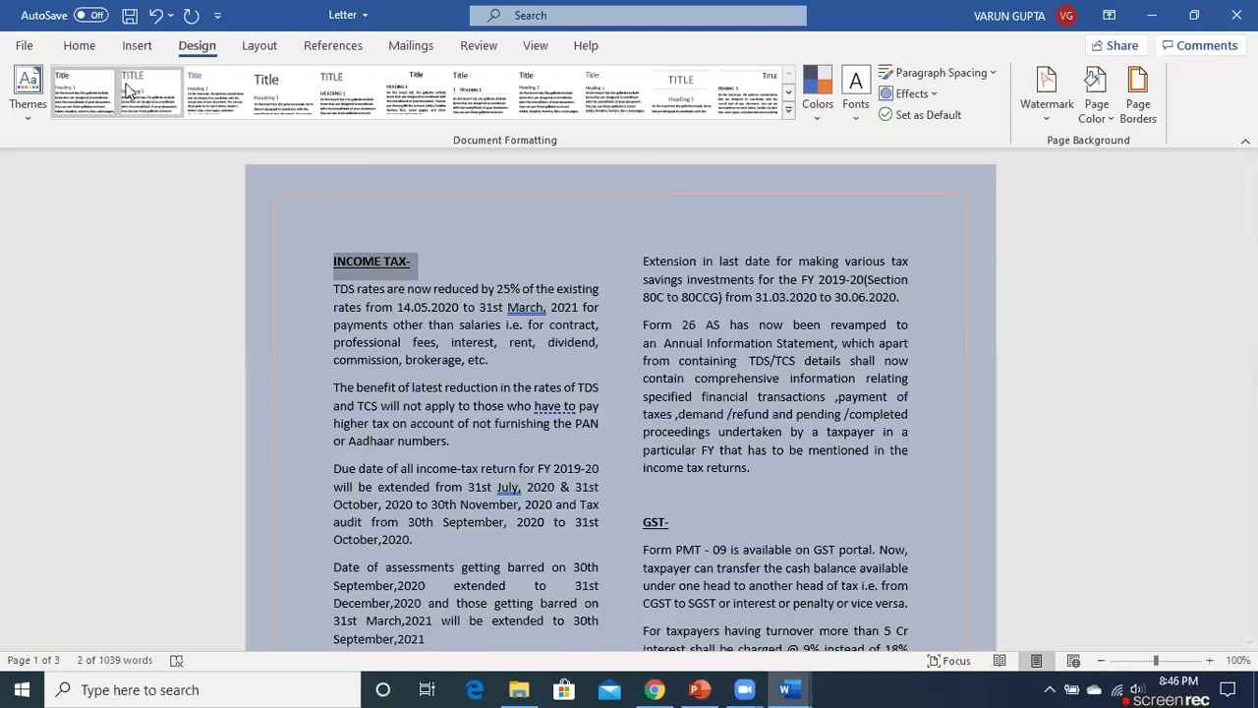
Set the INCOME TAX- heading to font size 15 and colour it green.
{"action": "left_click", "coordinate": [79, 45]}
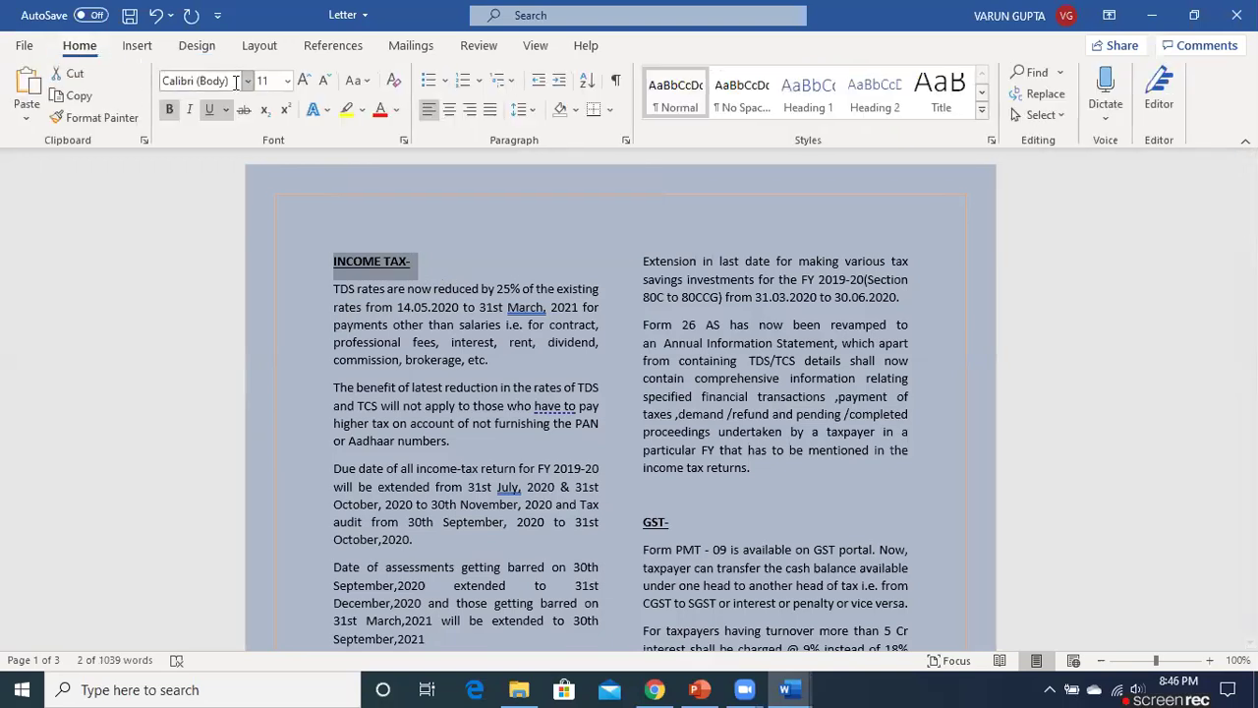
{"action": "left_click", "coordinate": [267, 80]}
{"action": "type", "text": "15"}
{"action": "key", "text": "Return"}
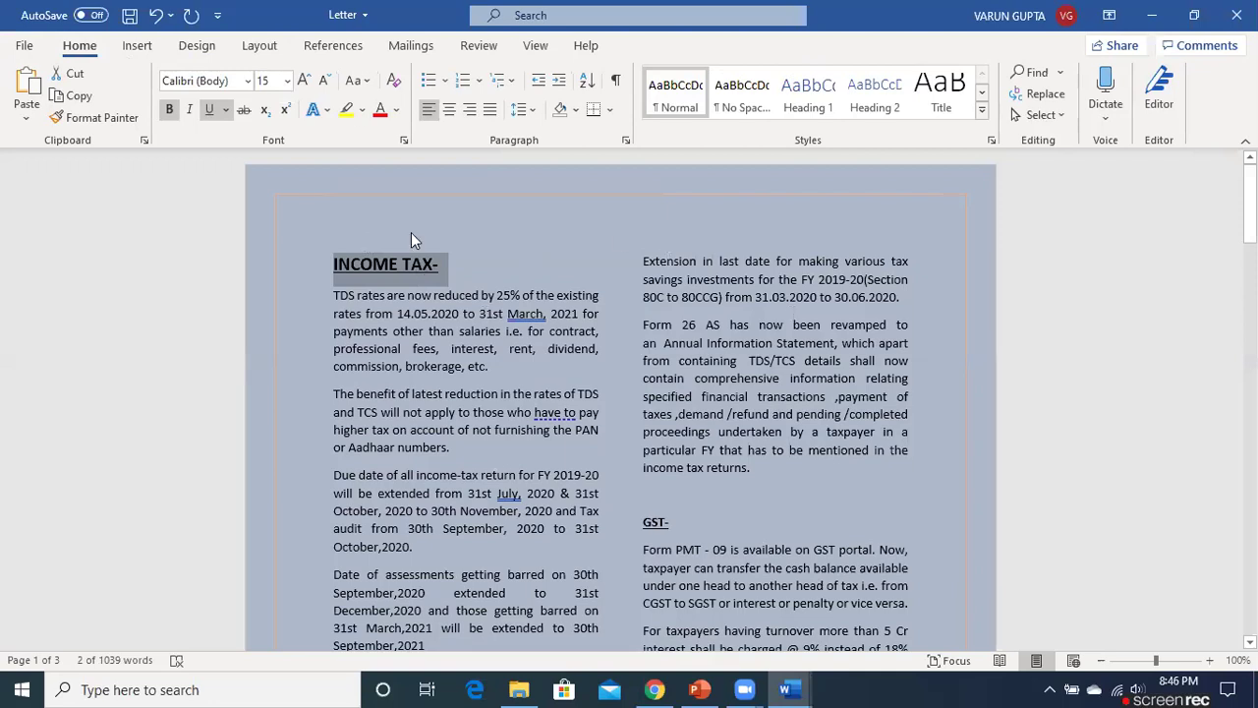
{"action": "left_click", "coordinate": [397, 113]}
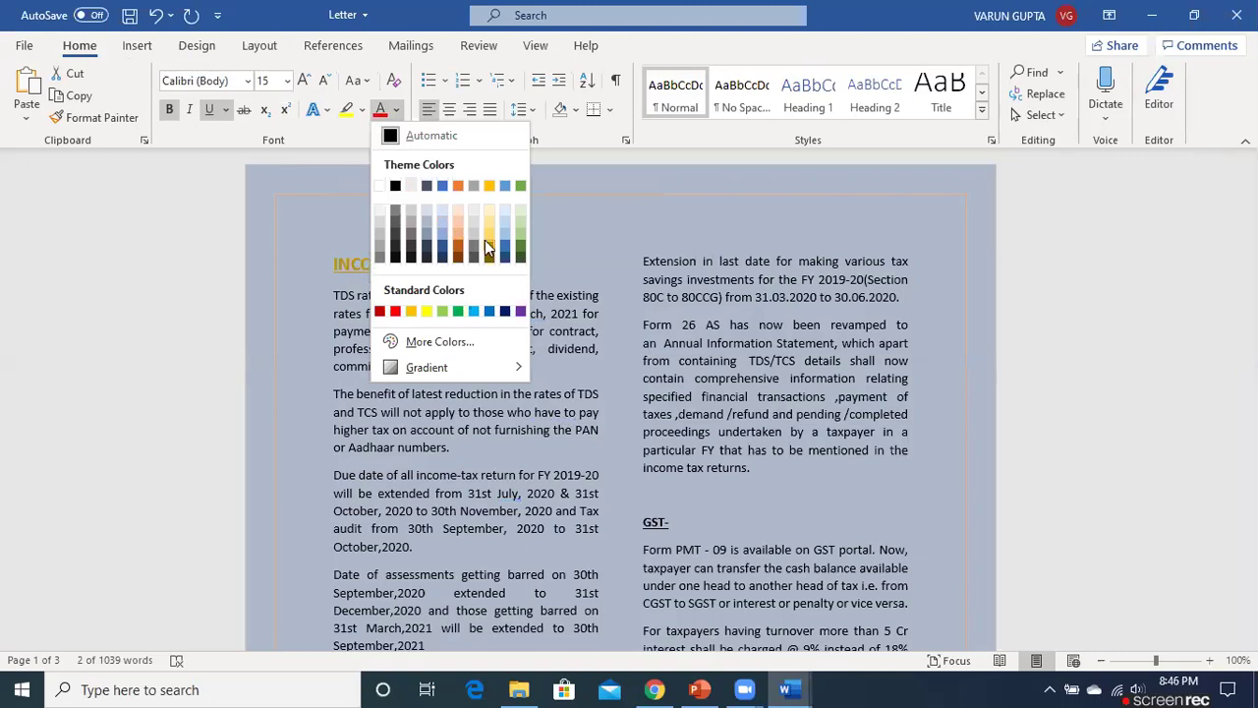
{"action": "left_click", "coordinate": [521, 244]}
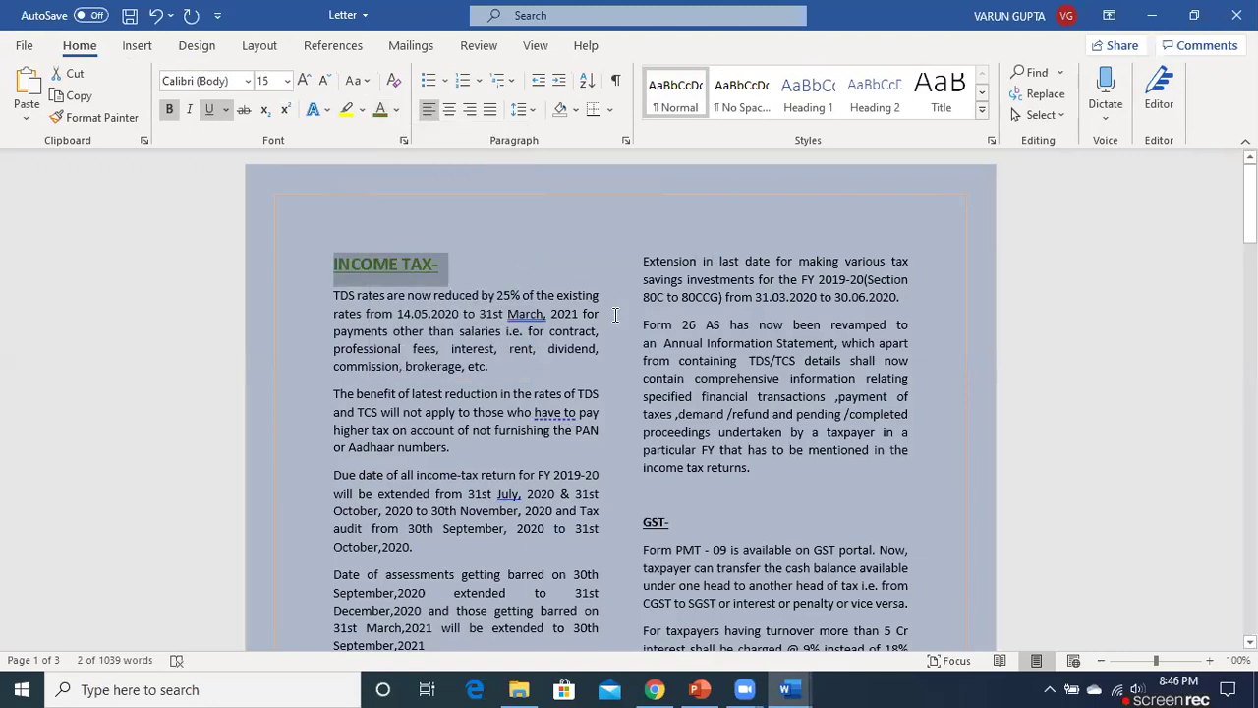
{"action": "left_click", "coordinate": [634, 274]}
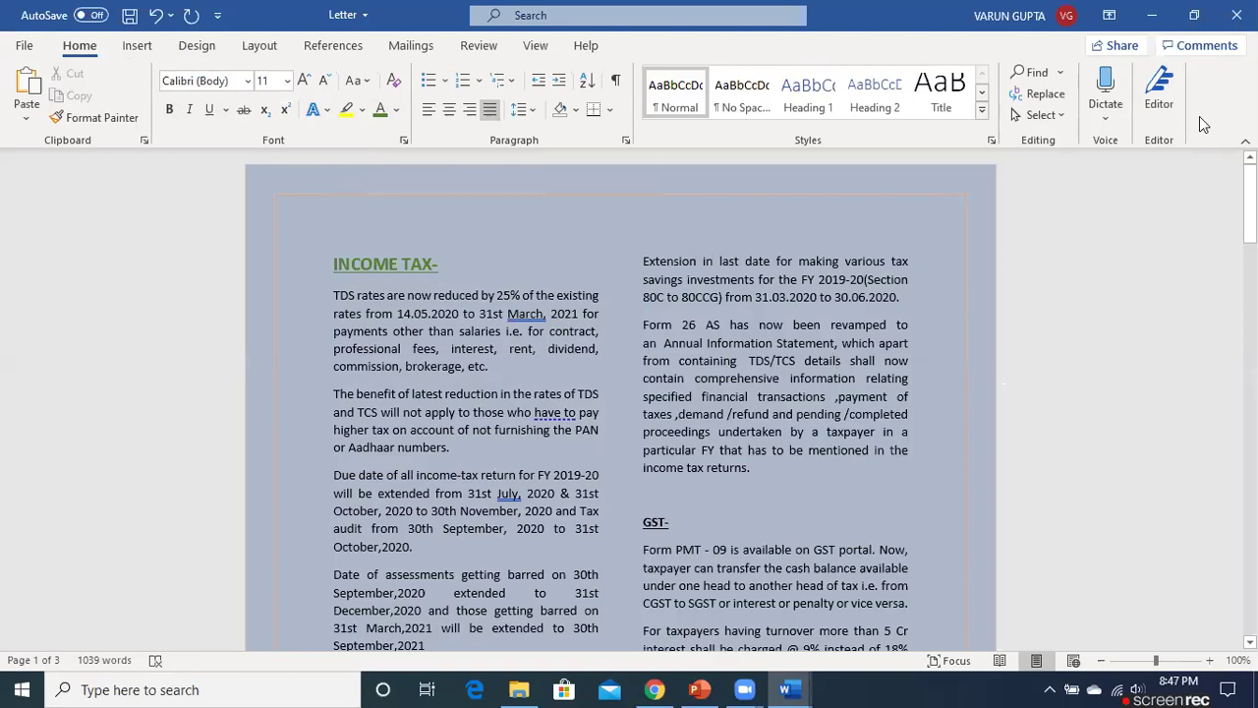
Re-apply the dashed light orange ½ pt page border to the whole document.
{"action": "left_click", "coordinate": [418, 45]}
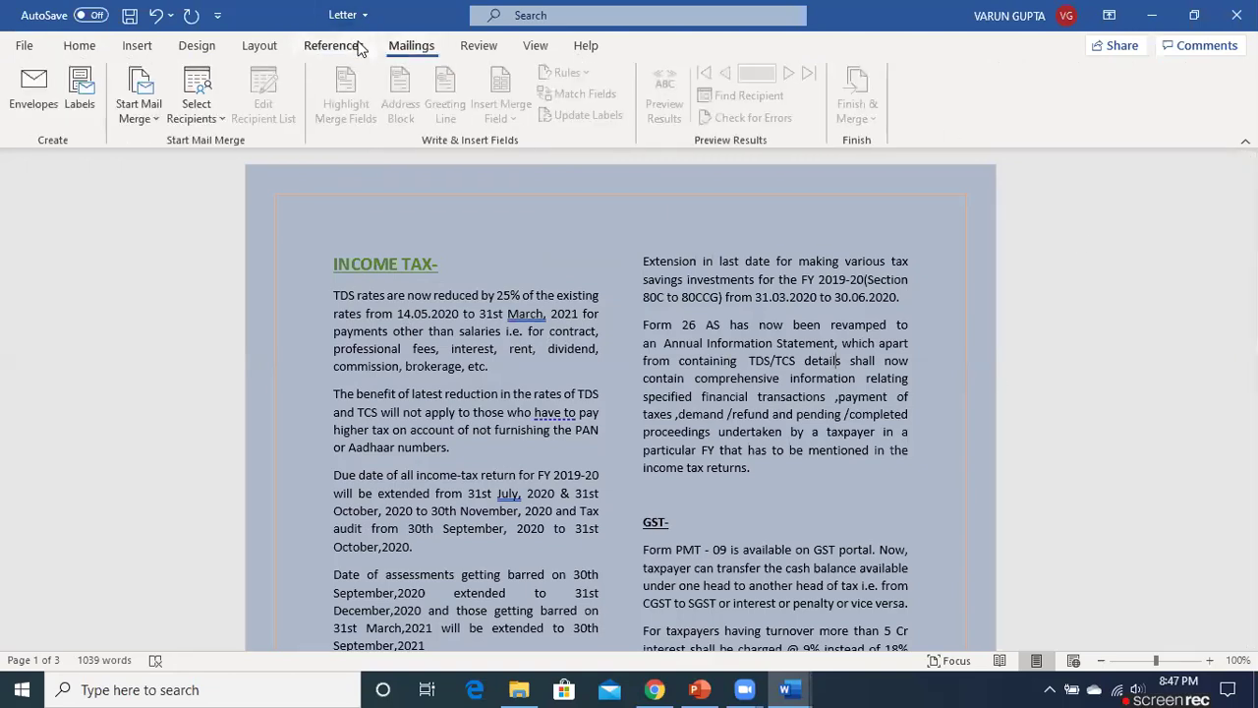
{"action": "left_click", "coordinate": [334, 46]}
{"action": "left_click", "coordinate": [278, 43]}
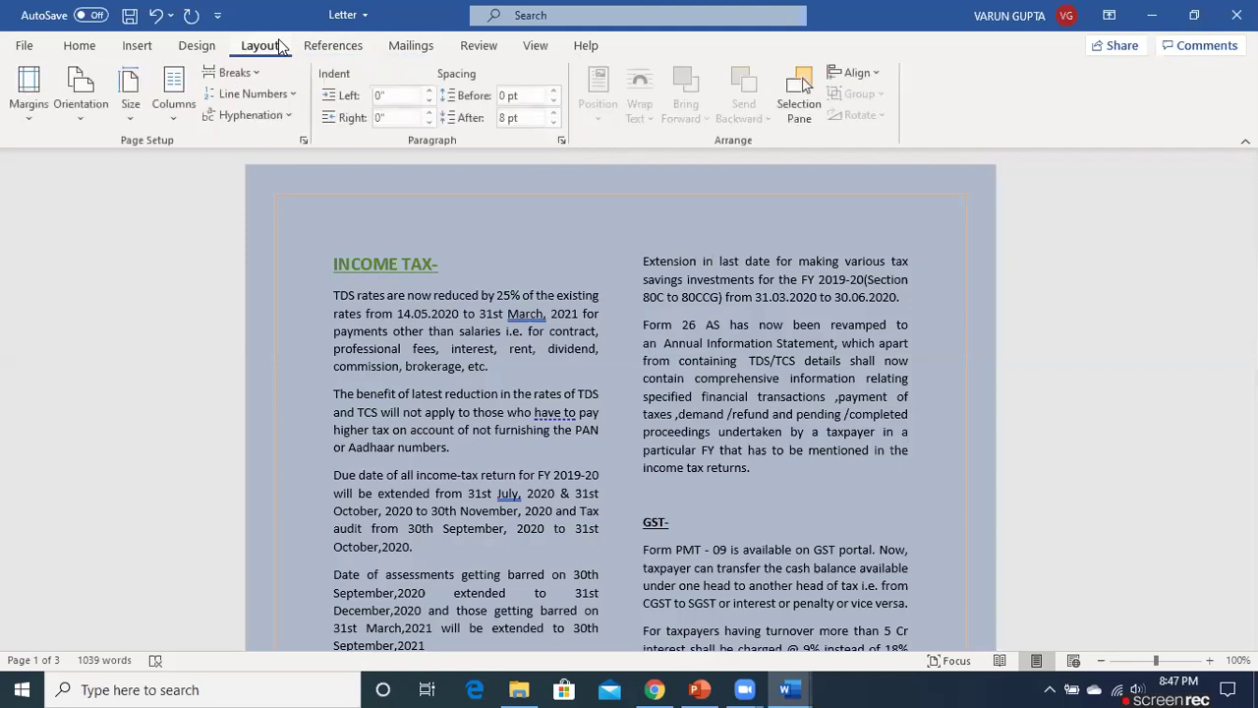
{"action": "left_click", "coordinate": [206, 46]}
{"action": "left_click", "coordinate": [1133, 93]}
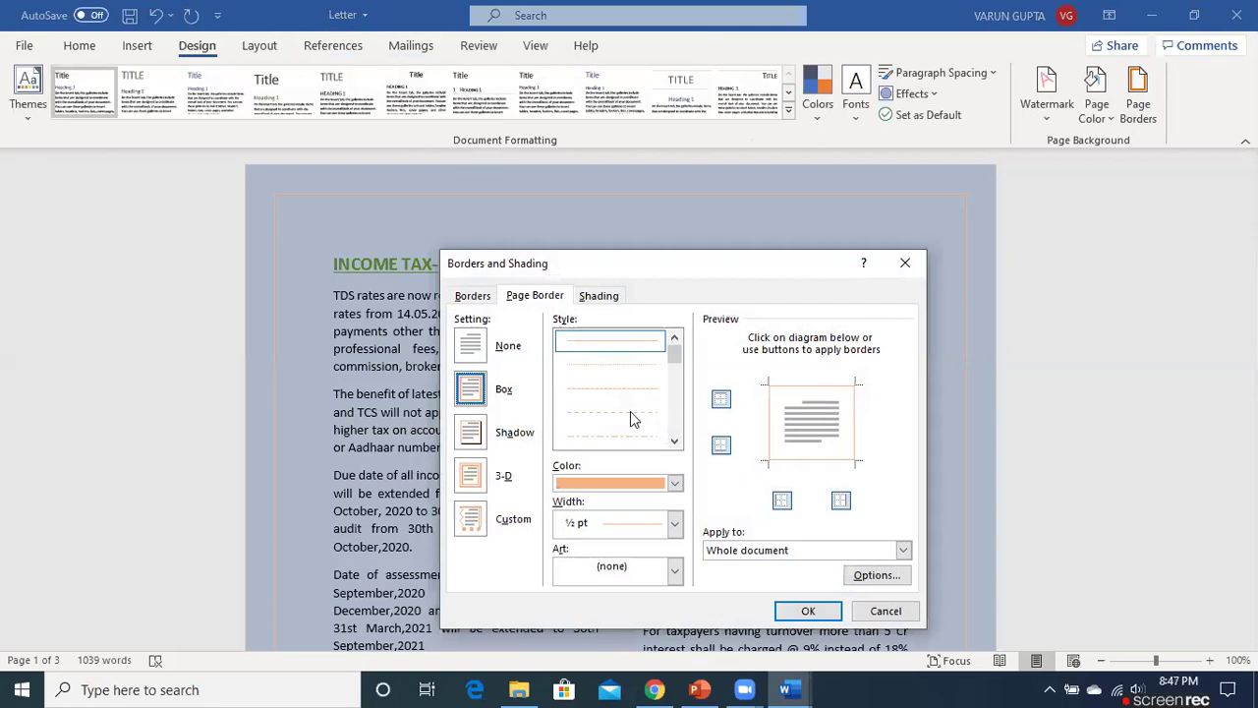
{"action": "left_click", "coordinate": [798, 608]}
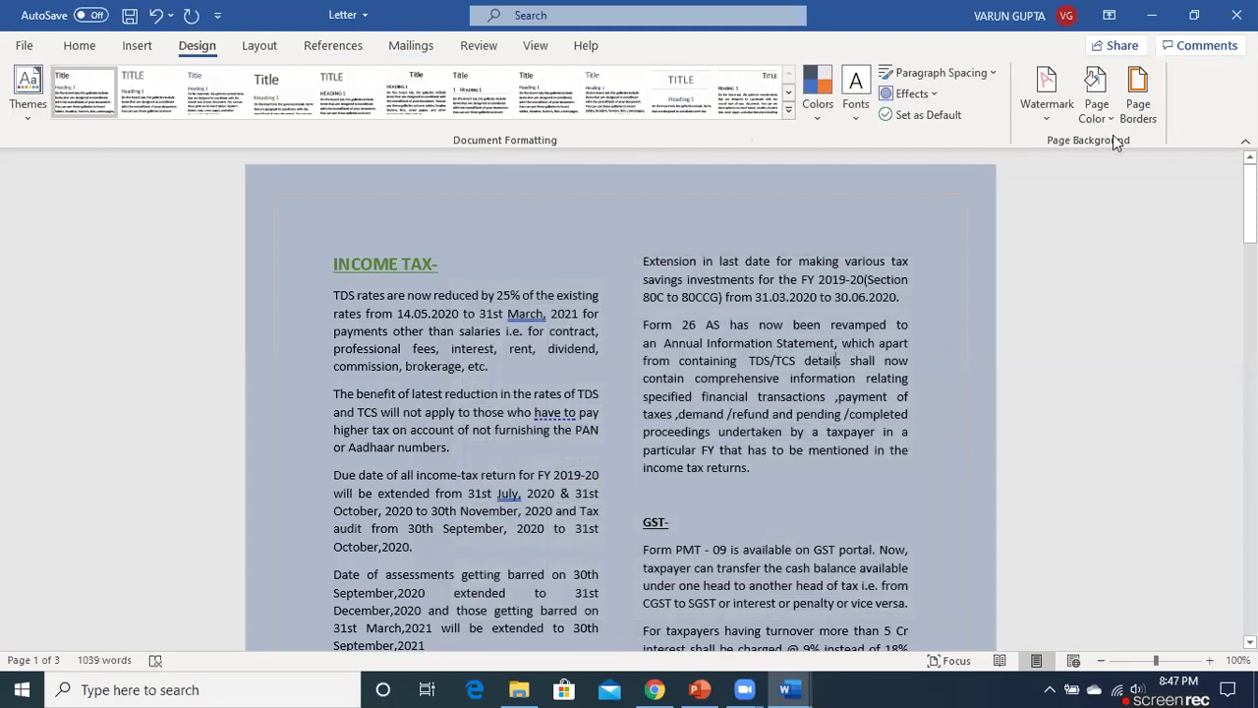
Switch the page border to the 3-D setting.
{"action": "left_click", "coordinate": [1140, 111]}
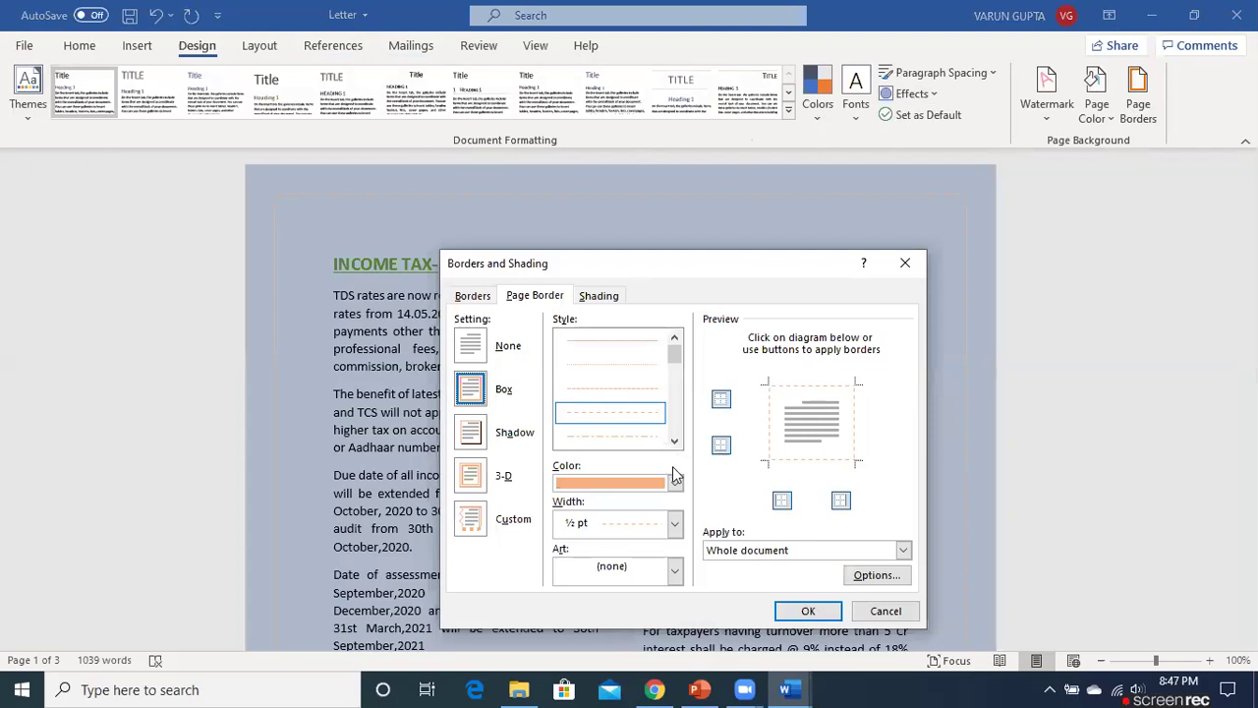
{"action": "left_click", "coordinate": [471, 479]}
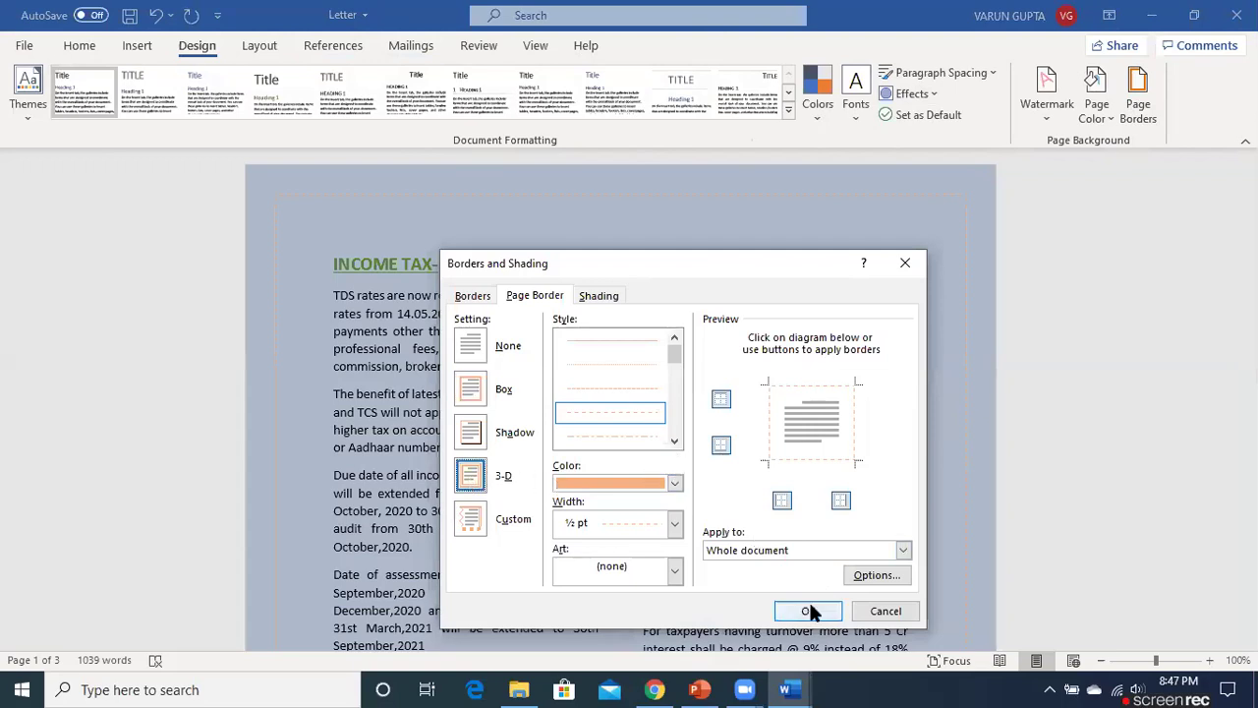
{"action": "left_click", "coordinate": [809, 609]}
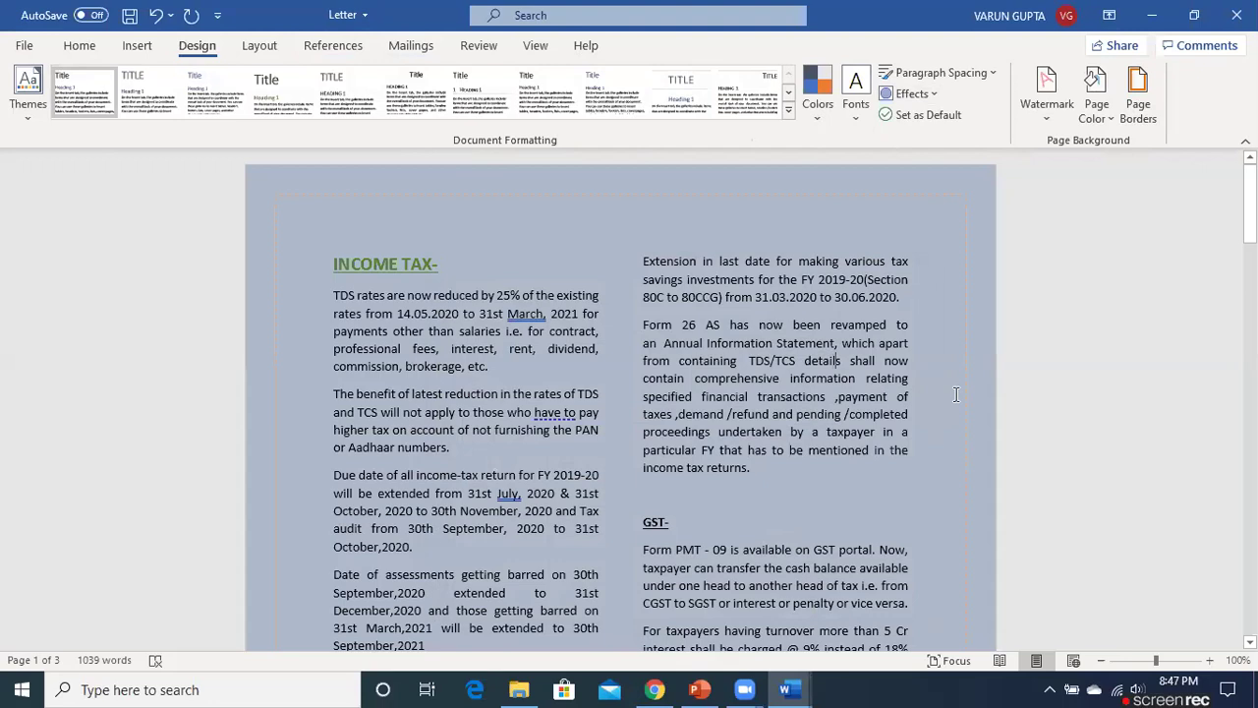
Apply a Box page border with a solid line, 3 pt width and Green colour.
{"action": "left_click", "coordinate": [1141, 93]}
{"action": "left_click", "coordinate": [675, 443]}
{"action": "left_click", "coordinate": [676, 442]}
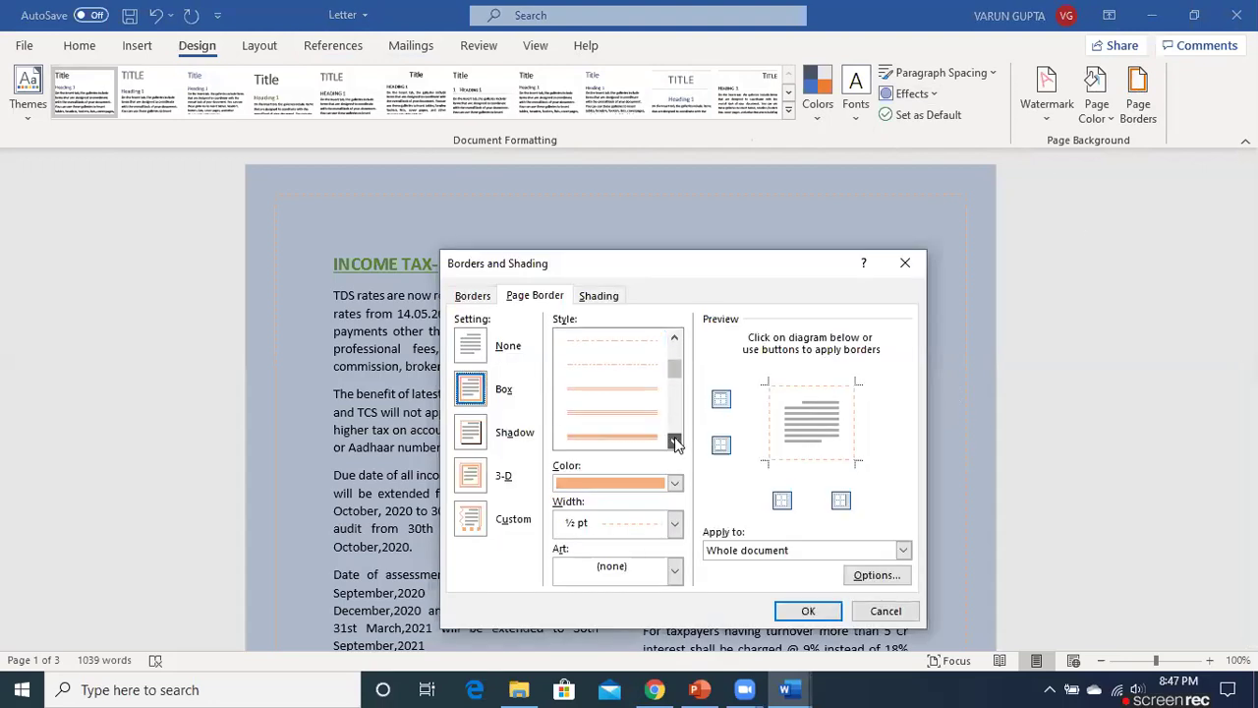
{"action": "left_click", "coordinate": [641, 413]}
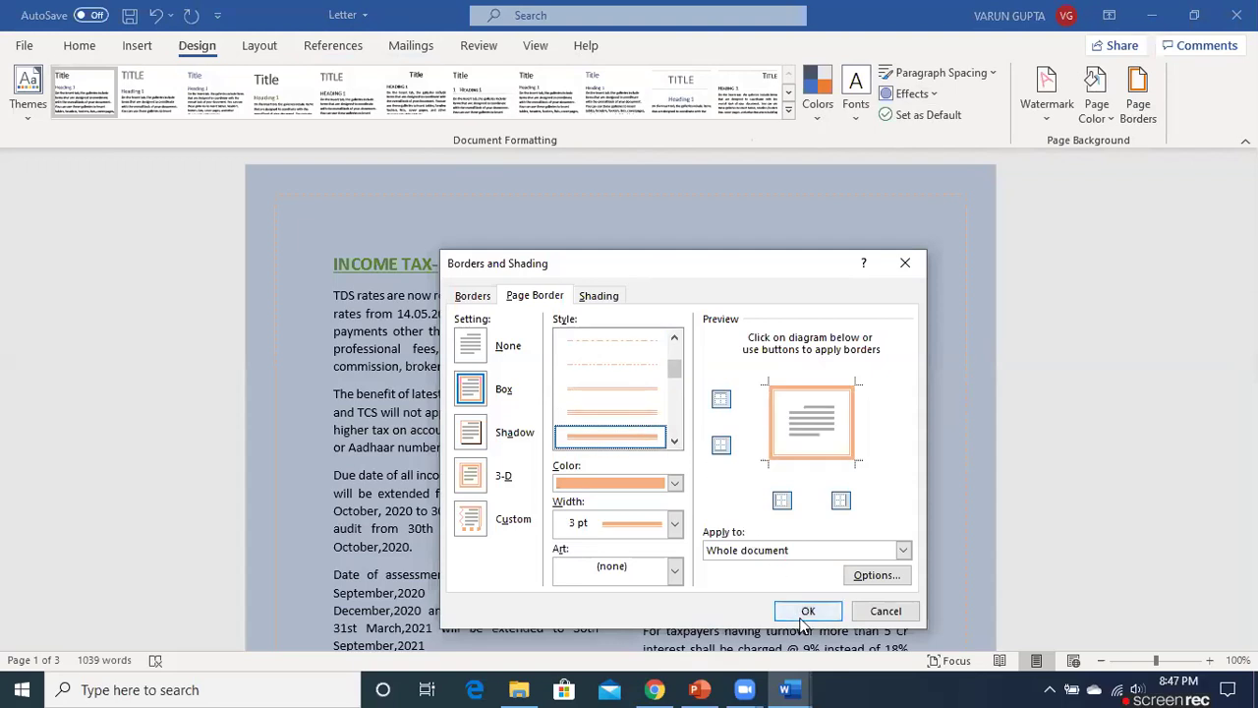
{"action": "left_click", "coordinate": [673, 483]}
{"action": "left_click", "coordinate": [674, 484]}
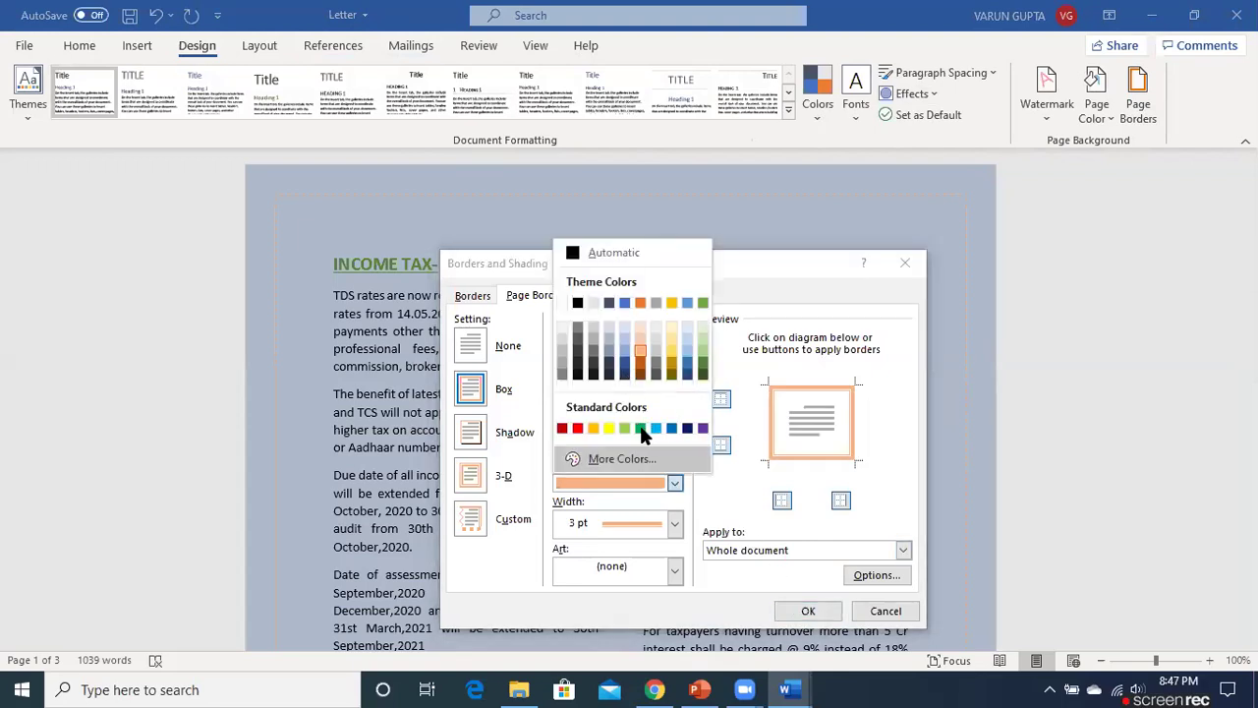
{"action": "left_click", "coordinate": [640, 428]}
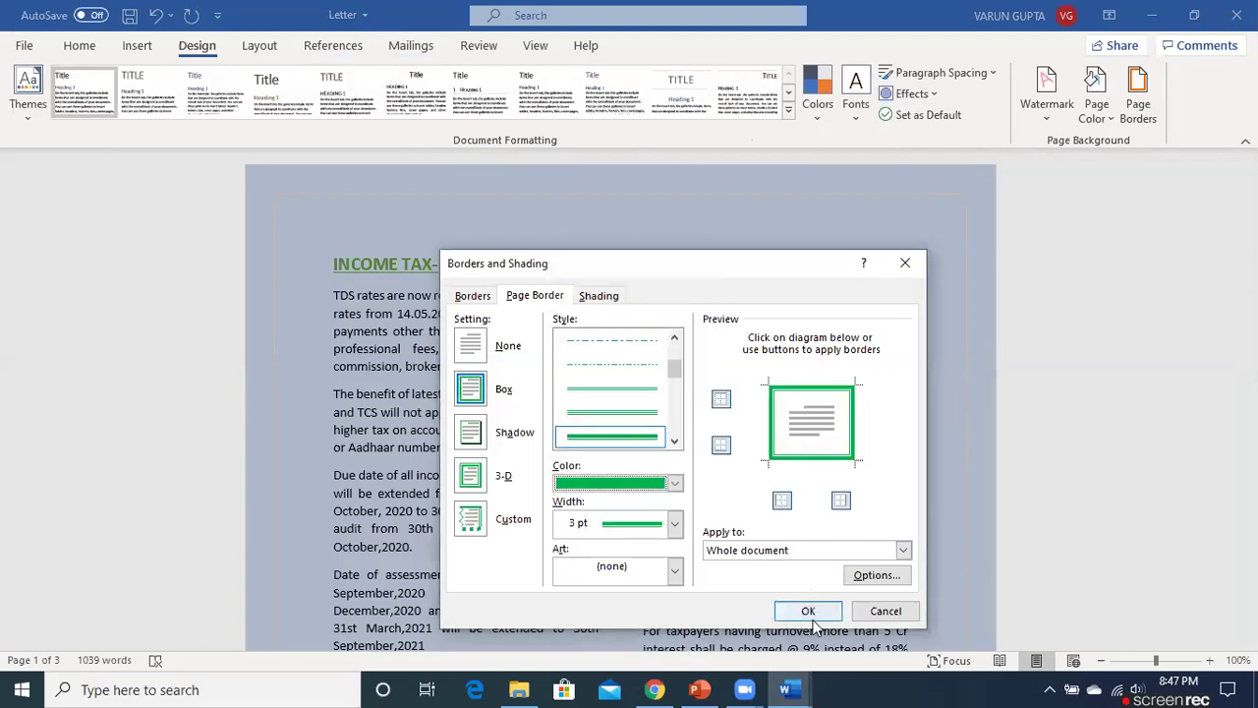
{"action": "left_click", "coordinate": [810, 615]}
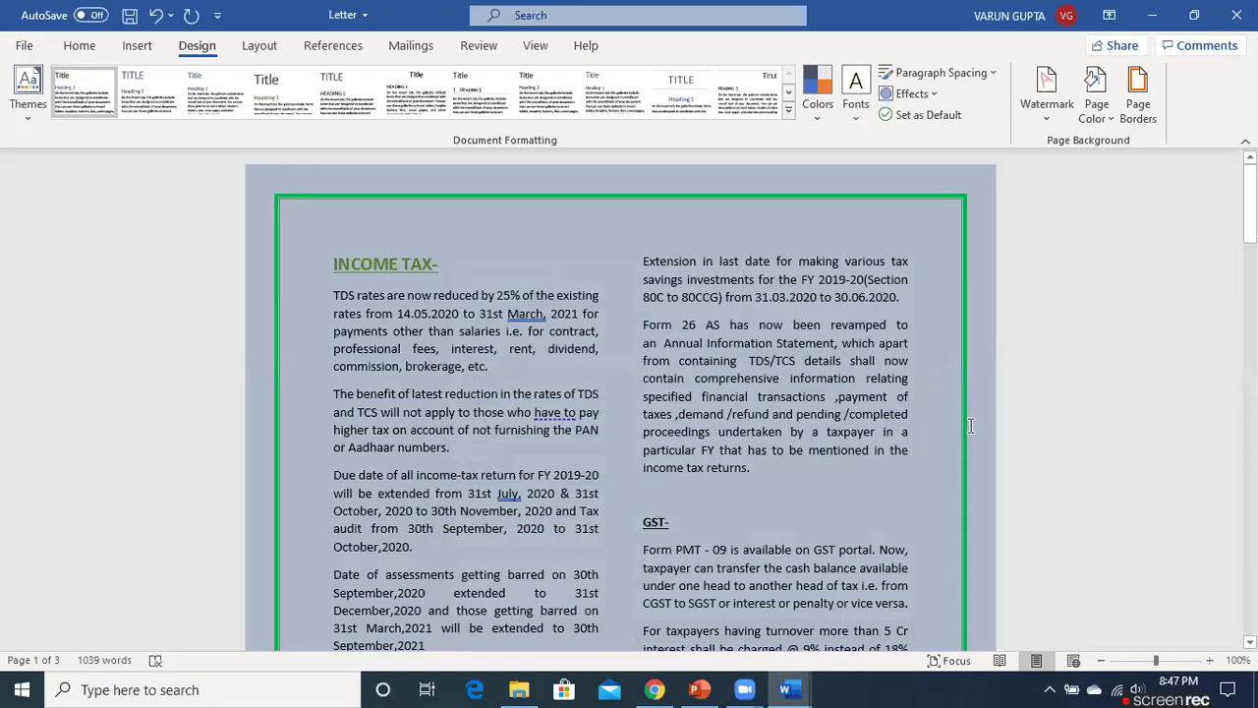
{"action": "left_click", "coordinate": [1140, 110]}
Change the green page border's line style to a double line.
{"action": "left_click", "coordinate": [674, 441]}
{"action": "left_click", "coordinate": [674, 441]}
{"action": "left_click", "coordinate": [675, 441]}
{"action": "left_click", "coordinate": [675, 441]}
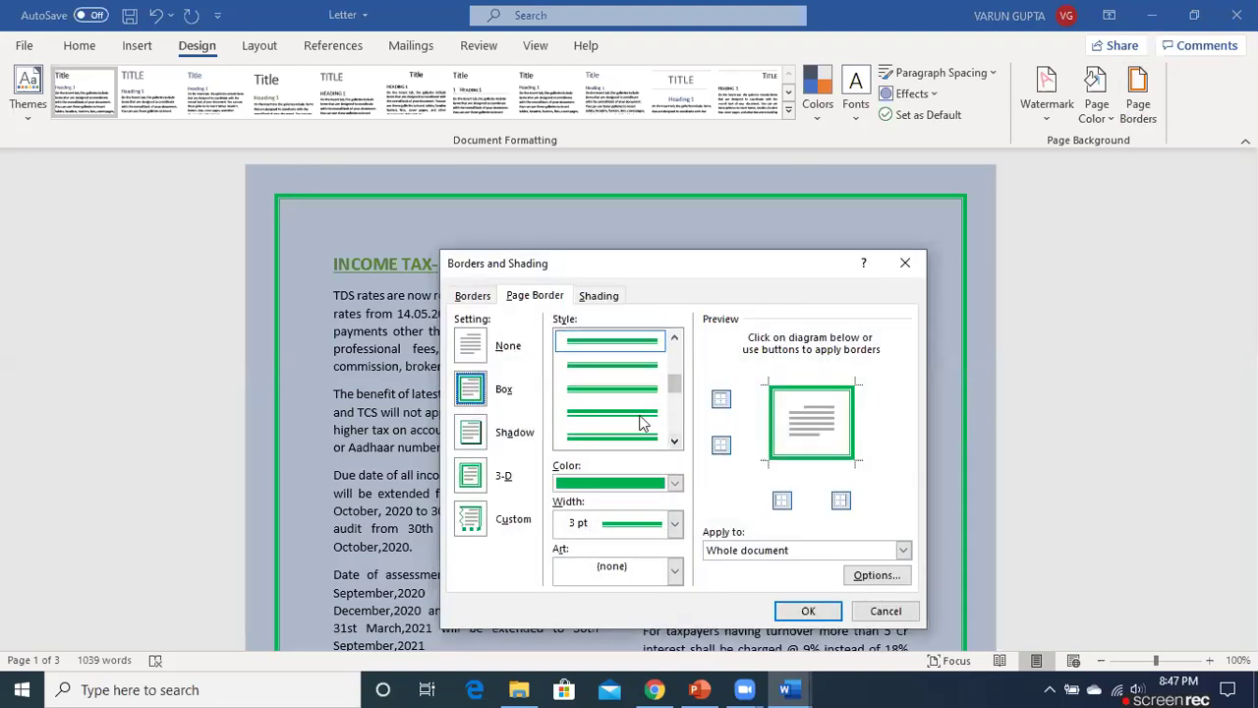
{"action": "left_click", "coordinate": [639, 435]}
{"action": "left_click", "coordinate": [799, 608]}
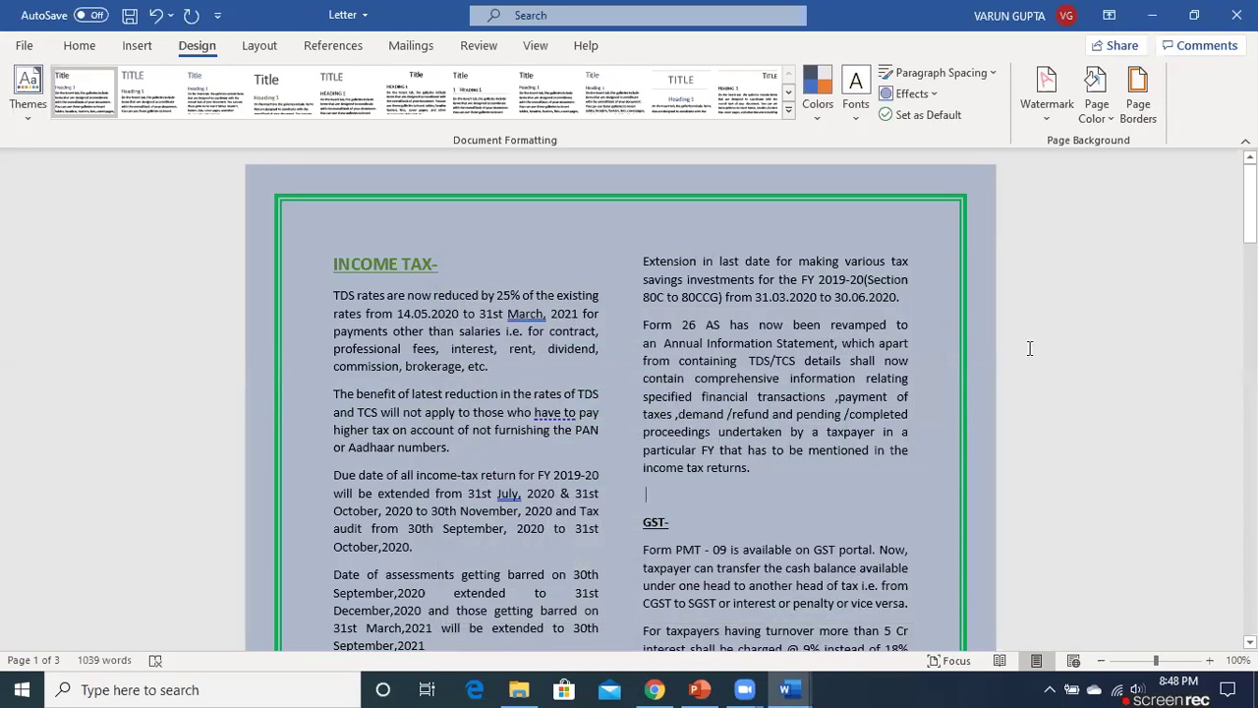
Apply the Shadow setting to the double green page border.
{"action": "left_click", "coordinate": [1140, 101]}
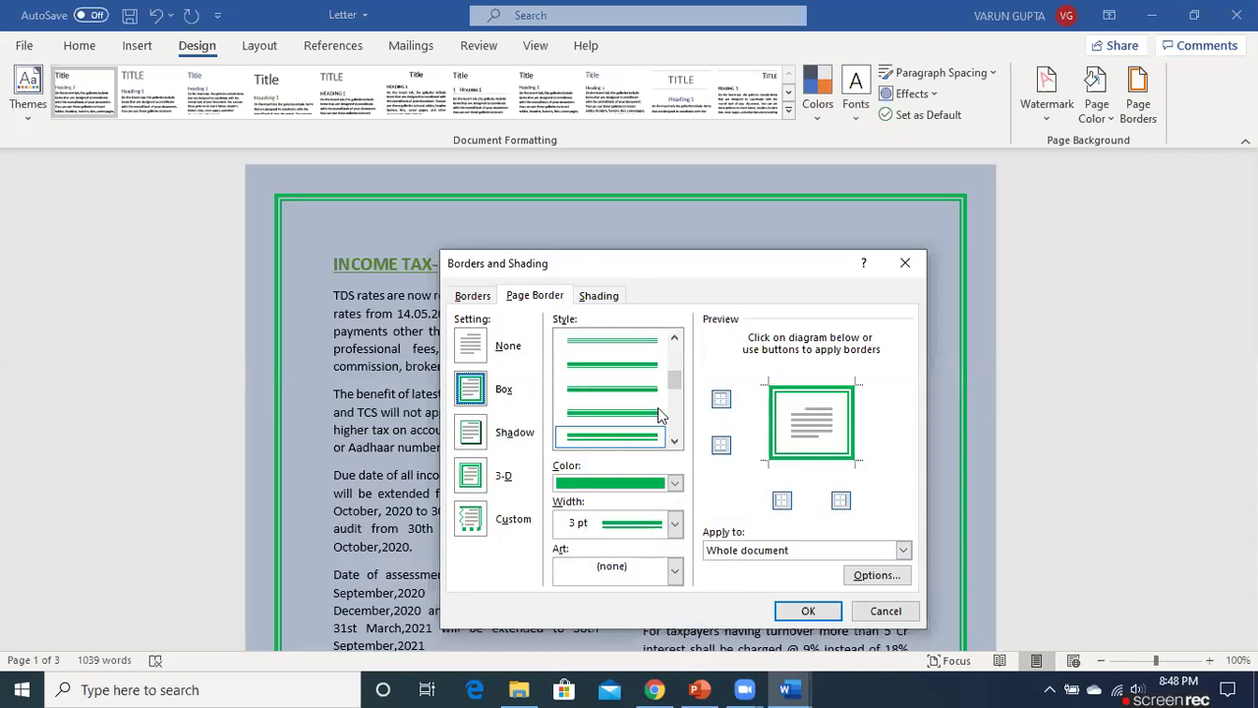
{"action": "left_click", "coordinate": [482, 434]}
{"action": "left_click", "coordinate": [806, 610]}
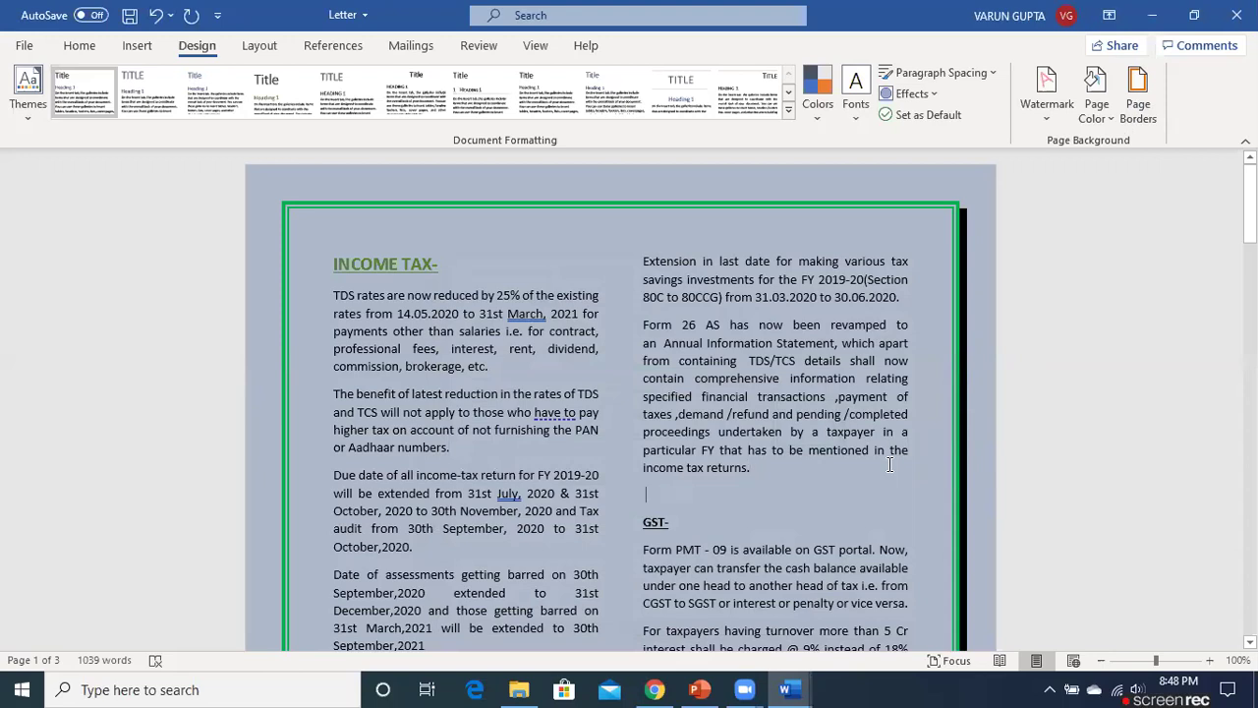
Scroll through the pages to check the shadowed border, then minimize Word and bring up PowerPoint.
{"action": "scroll", "coordinate": [890, 464], "scroll_direction": "down", "scroll_amount": 1}
{"action": "scroll", "coordinate": [890, 464], "scroll_direction": "down", "scroll_amount": 5}
{"action": "scroll", "coordinate": [890, 464], "scroll_direction": "down", "scroll_amount": 9}
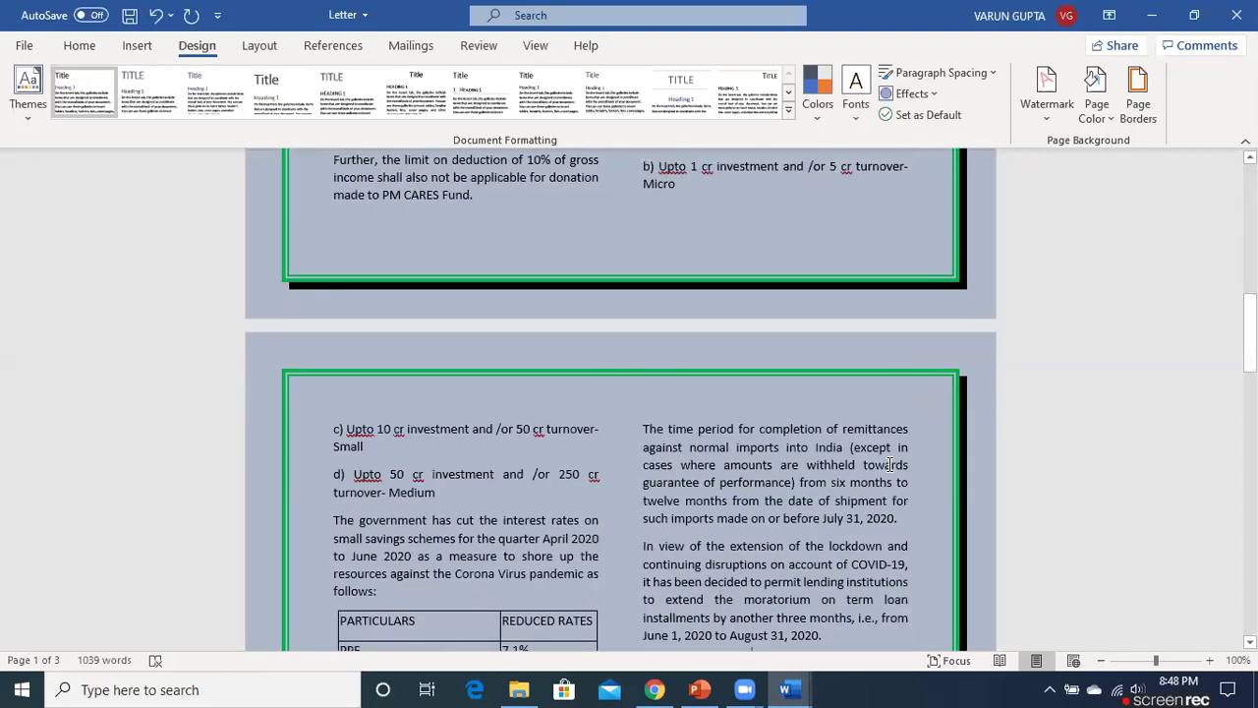
{"action": "scroll", "coordinate": [889, 464], "scroll_direction": "down", "scroll_amount": 13}
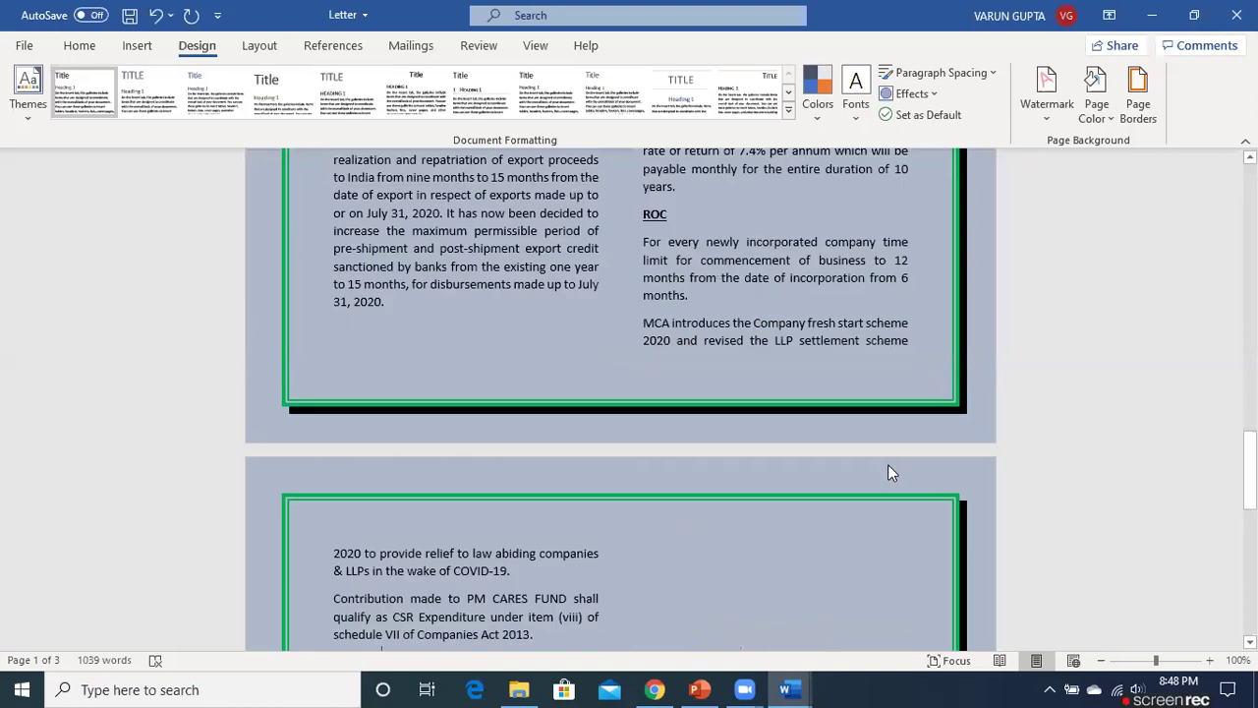
{"action": "scroll", "coordinate": [888, 464], "scroll_direction": "down", "scroll_amount": 1}
{"action": "scroll", "coordinate": [887, 464], "scroll_direction": "up", "scroll_amount": 1}
{"action": "scroll", "coordinate": [890, 464], "scroll_direction": "up", "scroll_amount": 2}
{"action": "scroll", "coordinate": [889, 464], "scroll_direction": "up", "scroll_amount": 8}
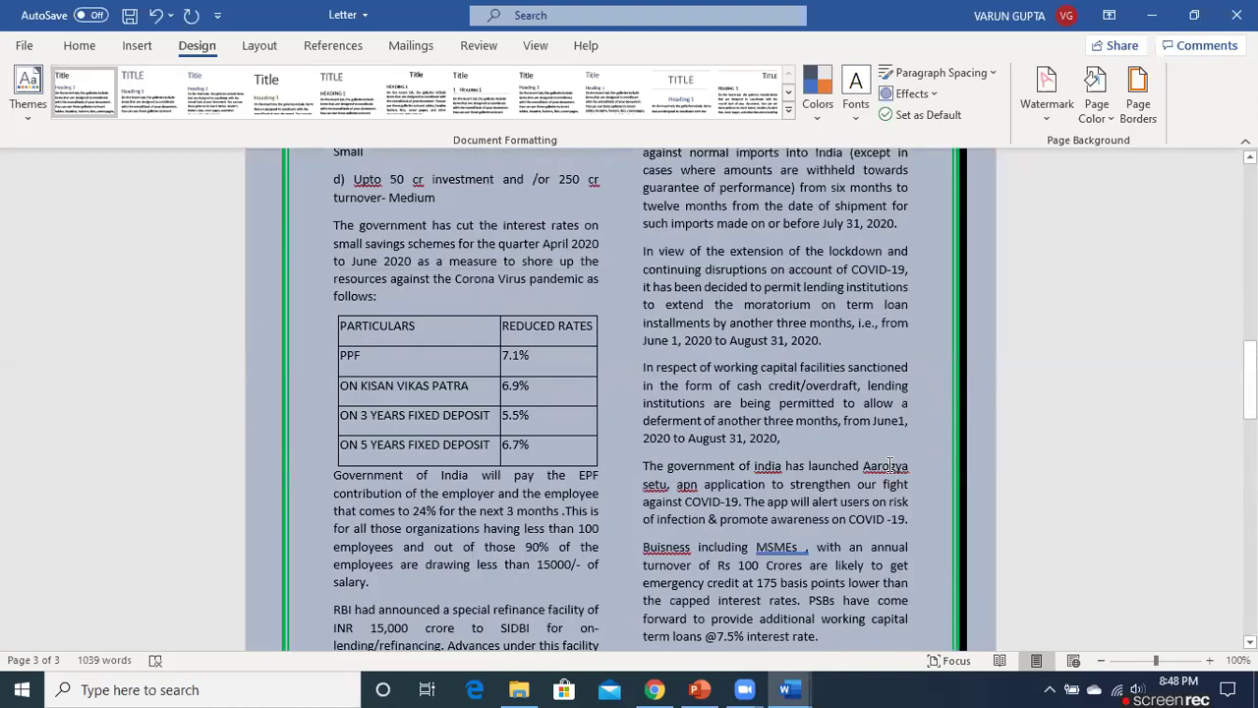
{"action": "scroll", "coordinate": [890, 464], "scroll_direction": "up", "scroll_amount": 10}
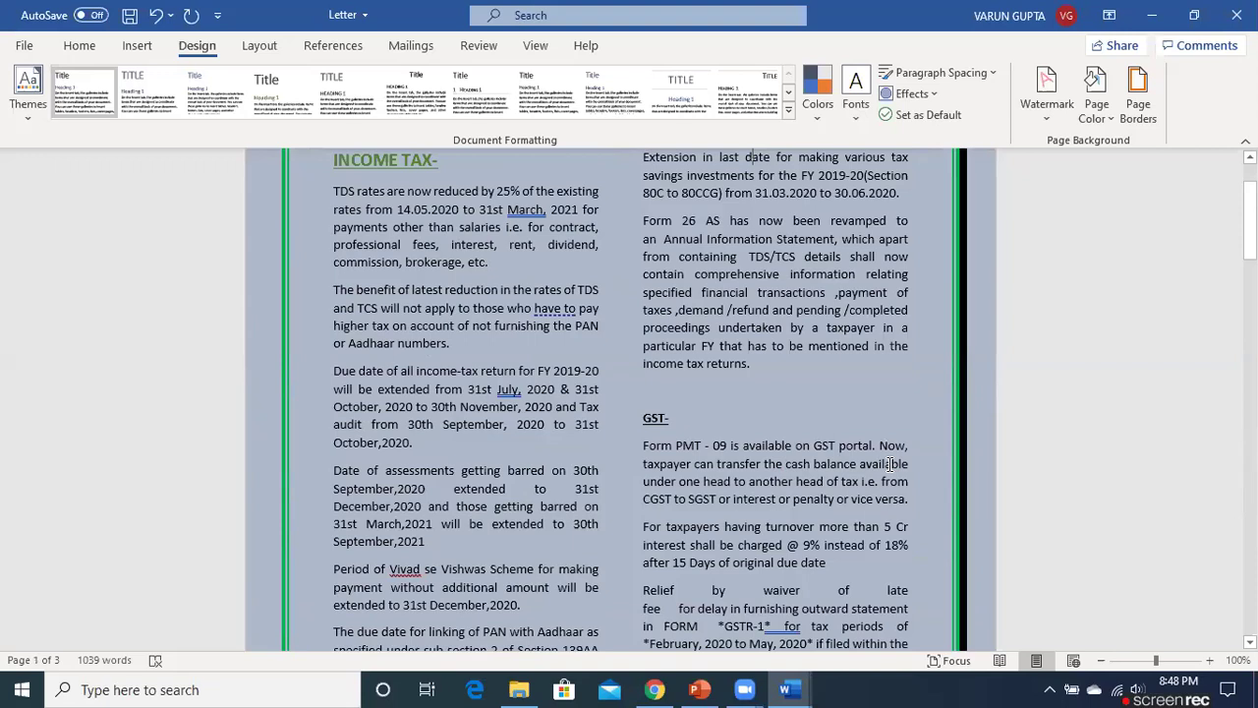
{"action": "left_click", "coordinate": [1157, 18]}
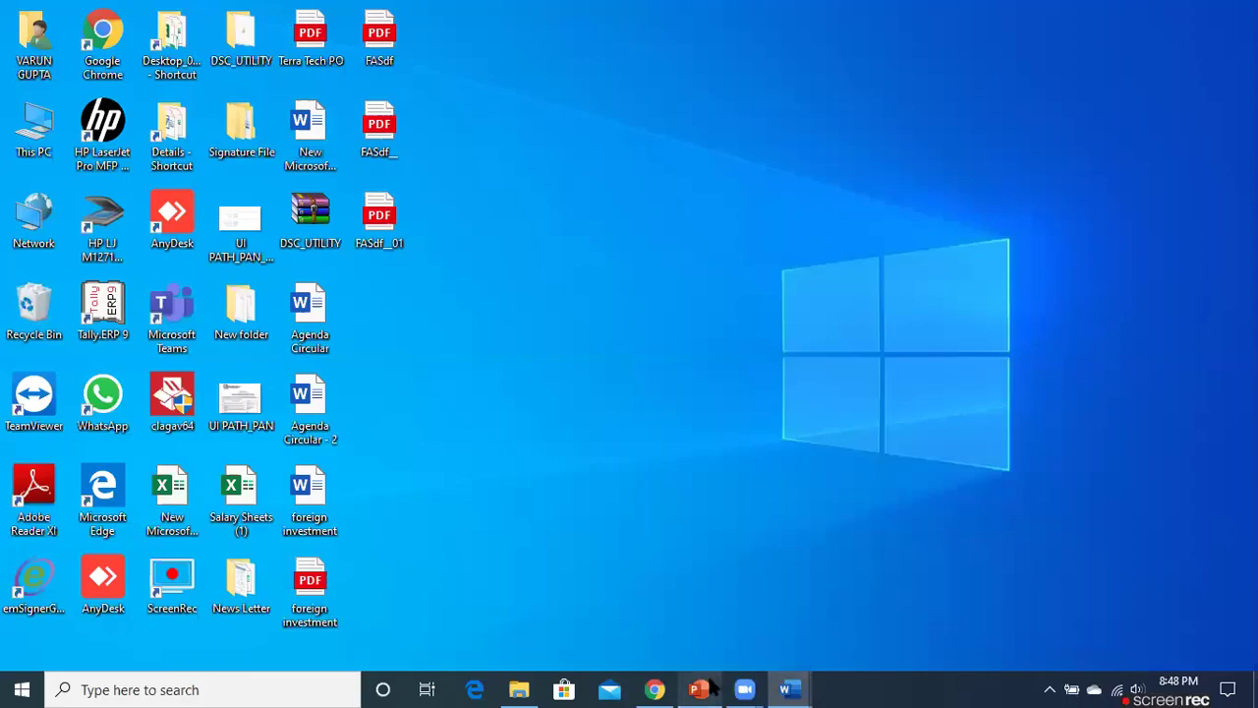
{"action": "left_click", "coordinate": [713, 687]}
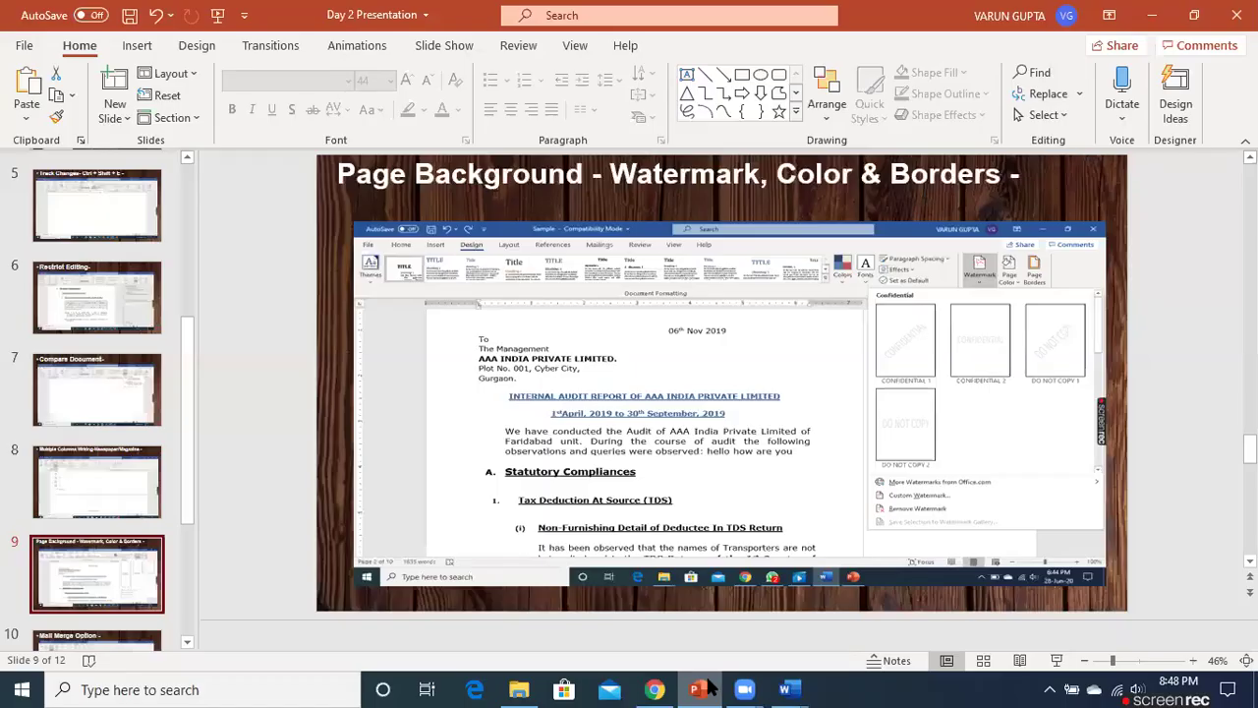
Go to slide 10, the Mail Merge Option slide, from the thumbnail pane.
{"action": "left_click", "coordinate": [190, 646]}
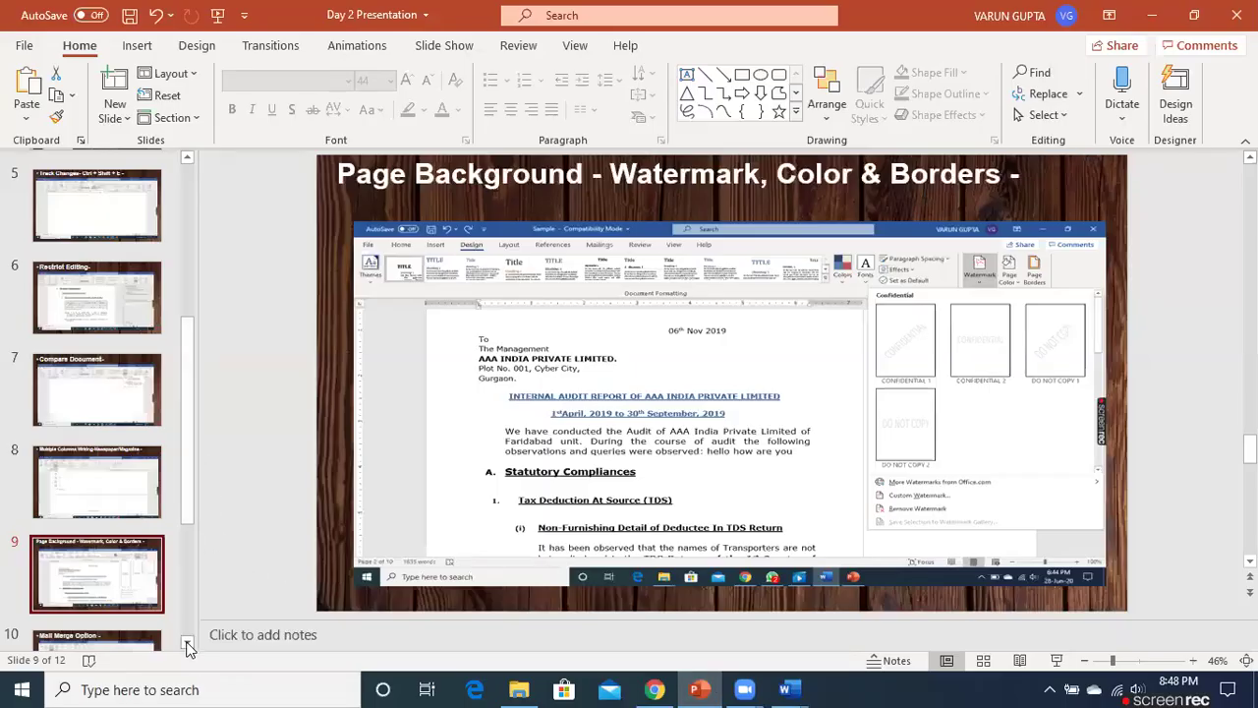
{"action": "left_click_drag", "start_coordinate": [189, 645], "coordinate": [190, 646]}
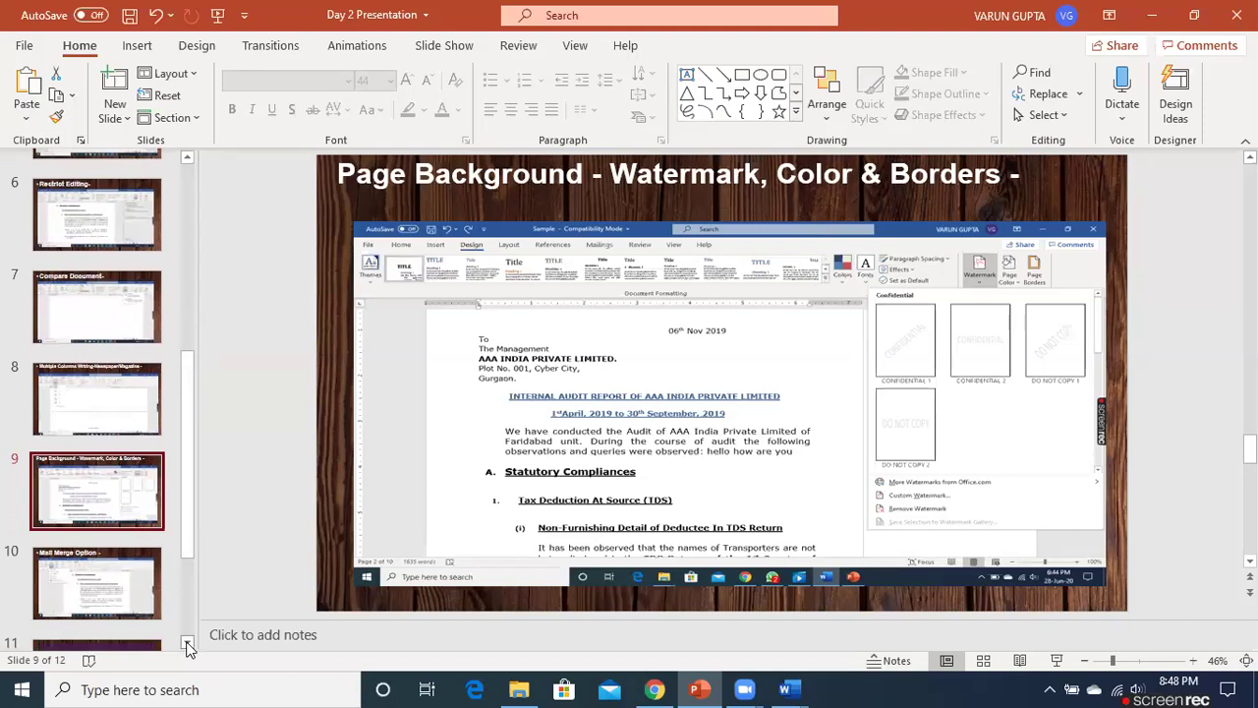
{"action": "left_click", "coordinate": [187, 644]}
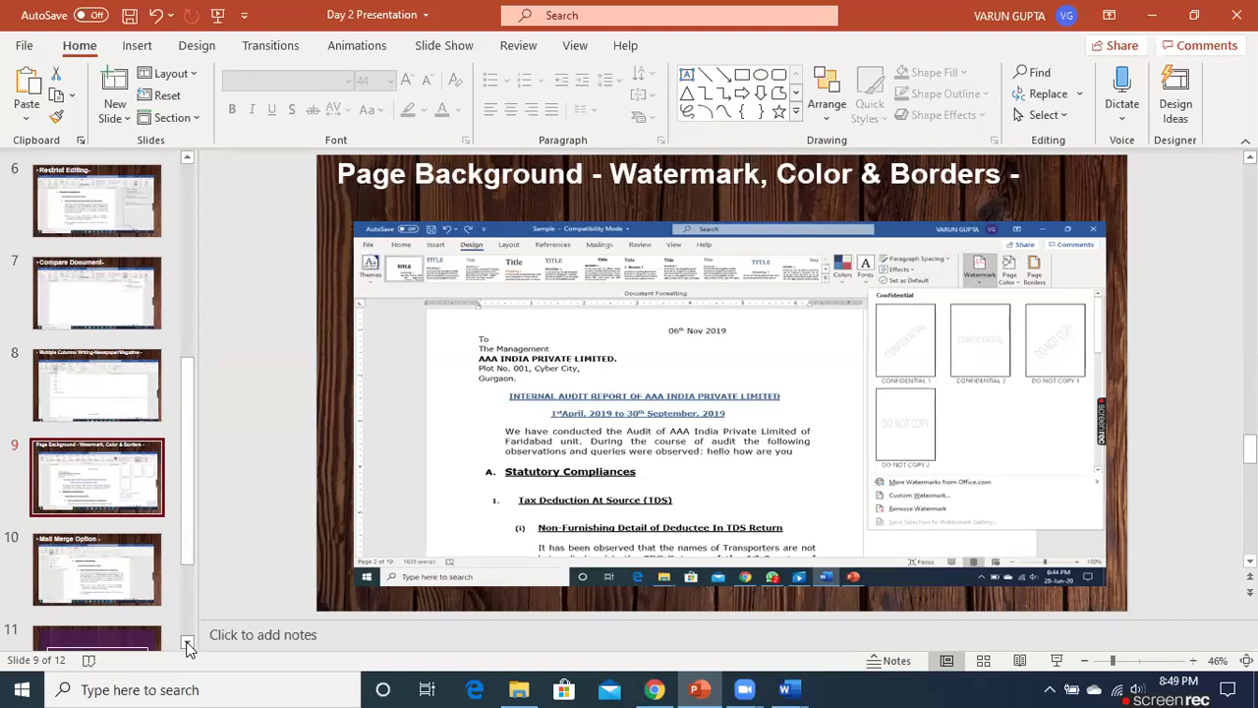
{"action": "left_click", "coordinate": [96, 570]}
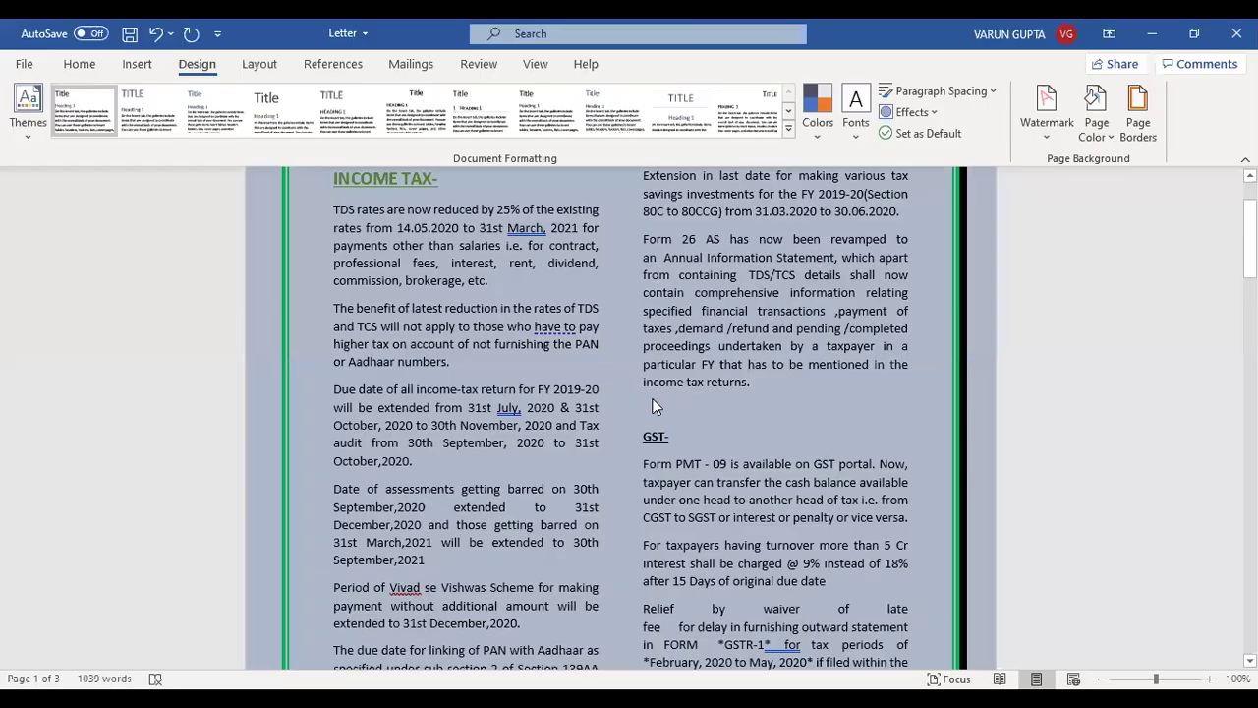
Show the Home tab formatting tools for the bordered Letter document.
{"action": "left_click", "coordinate": [79, 63]}
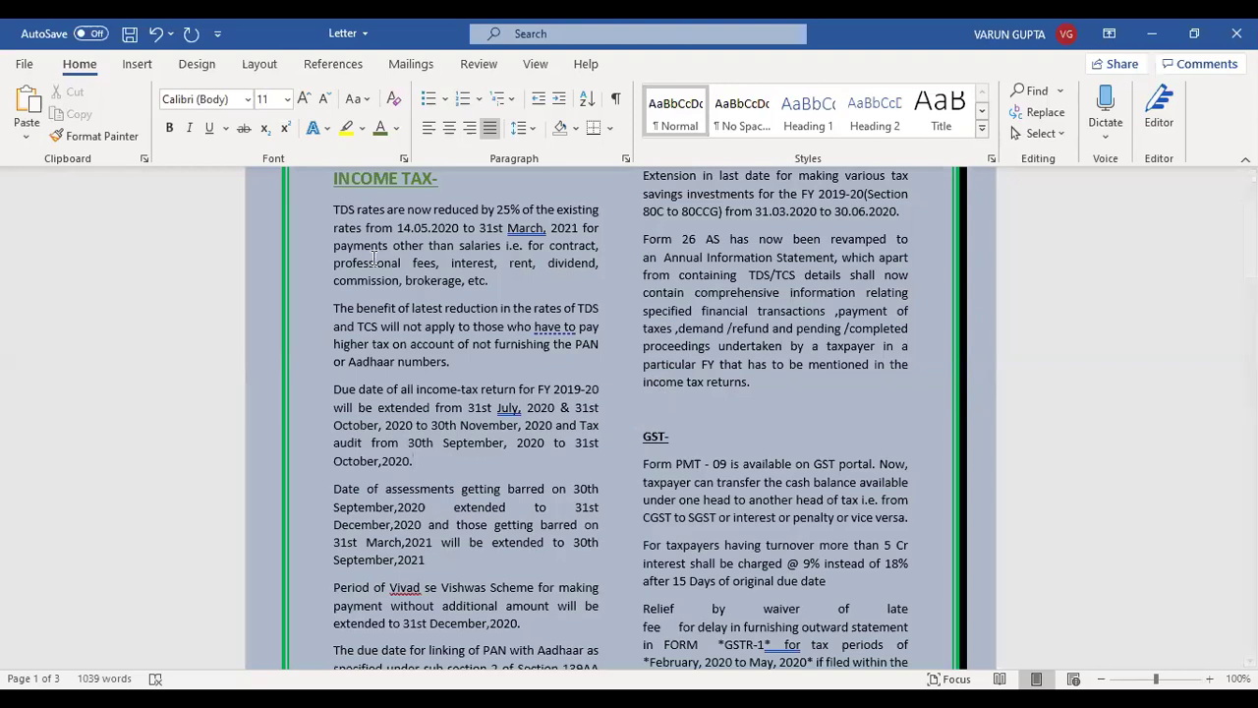
Use Decrease Indent to take the extra left indent off the 'Due date of all income-tax return' paragraph.
{"action": "left_click", "coordinate": [536, 65]}
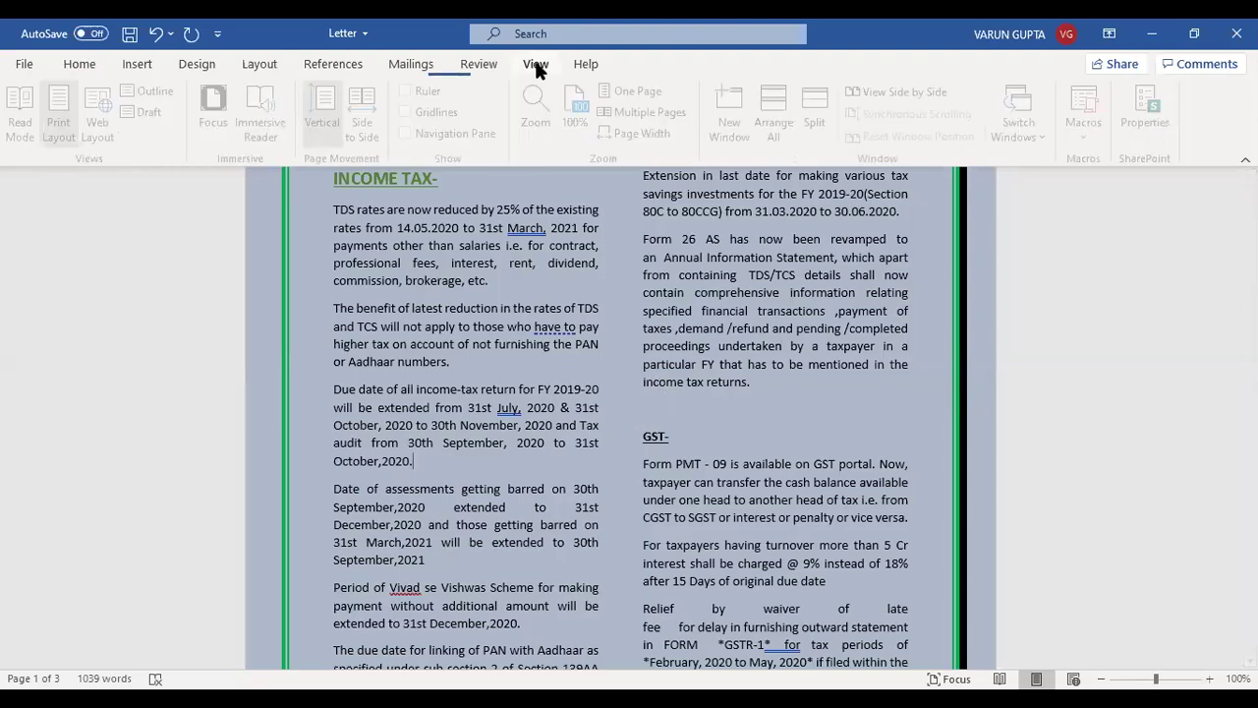
{"action": "left_click", "coordinate": [80, 63]}
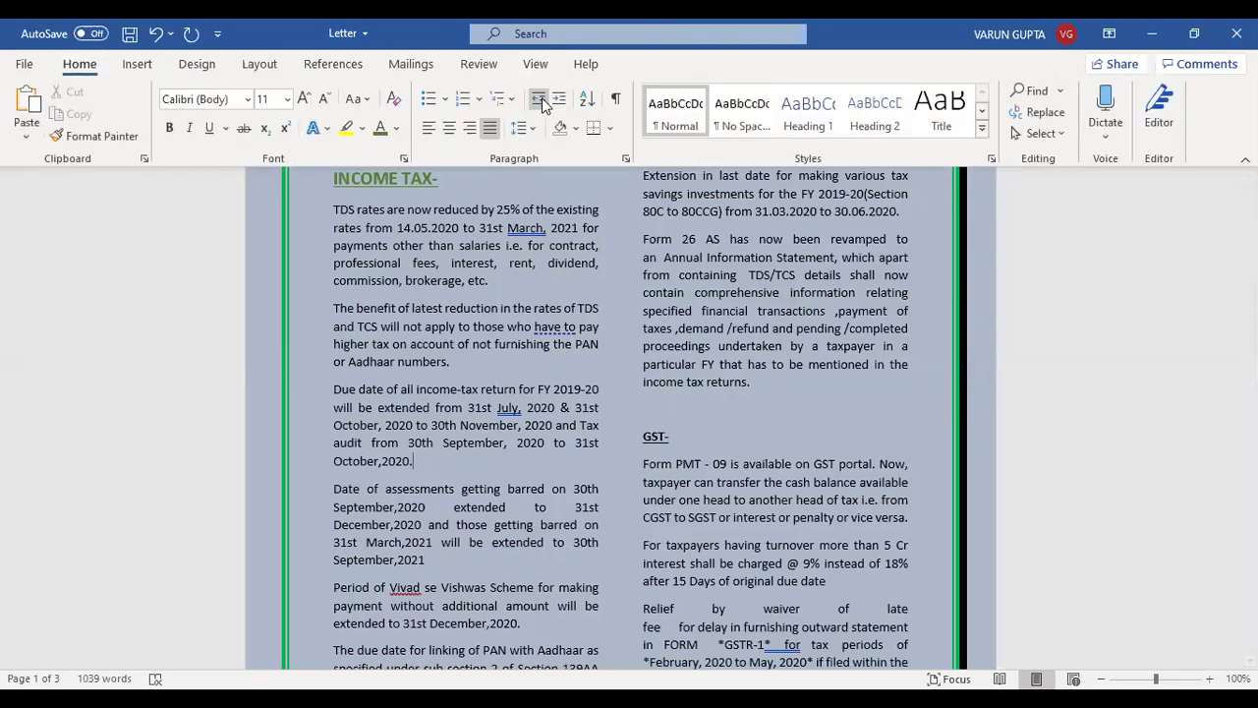
{"action": "left_click", "coordinate": [443, 99]}
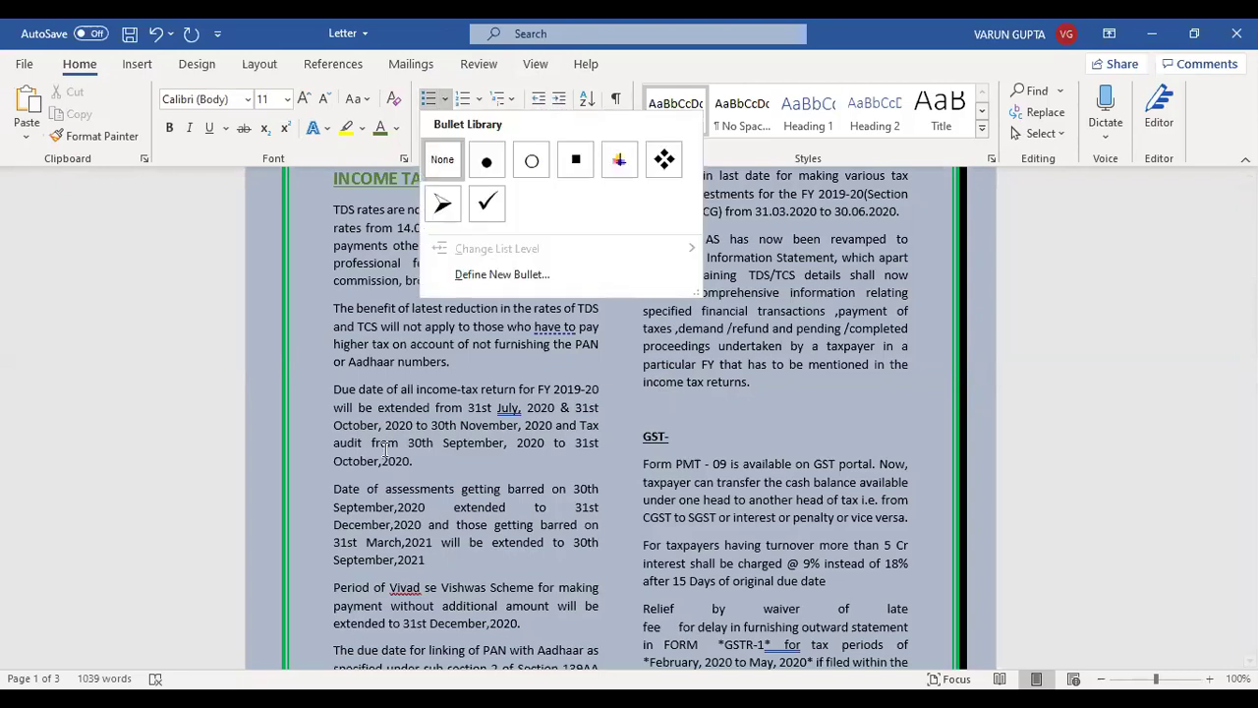
{"action": "left_click", "coordinate": [542, 97]}
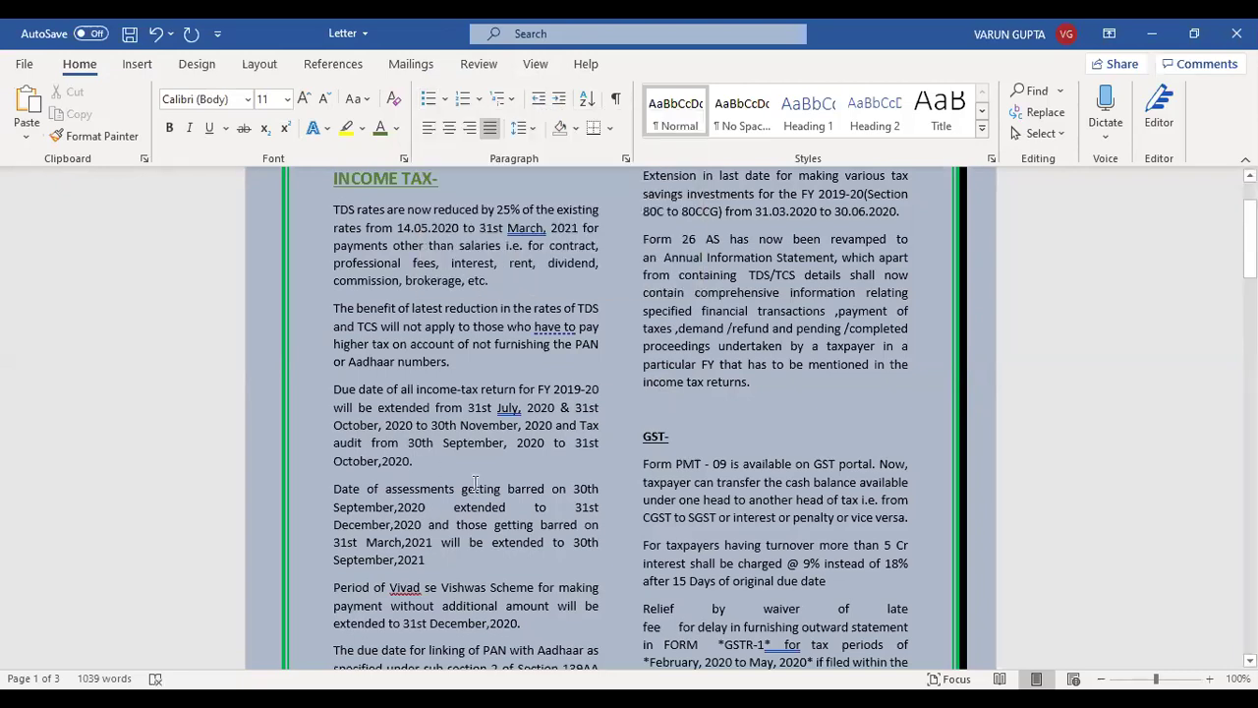
{"action": "left_click", "coordinate": [558, 99]}
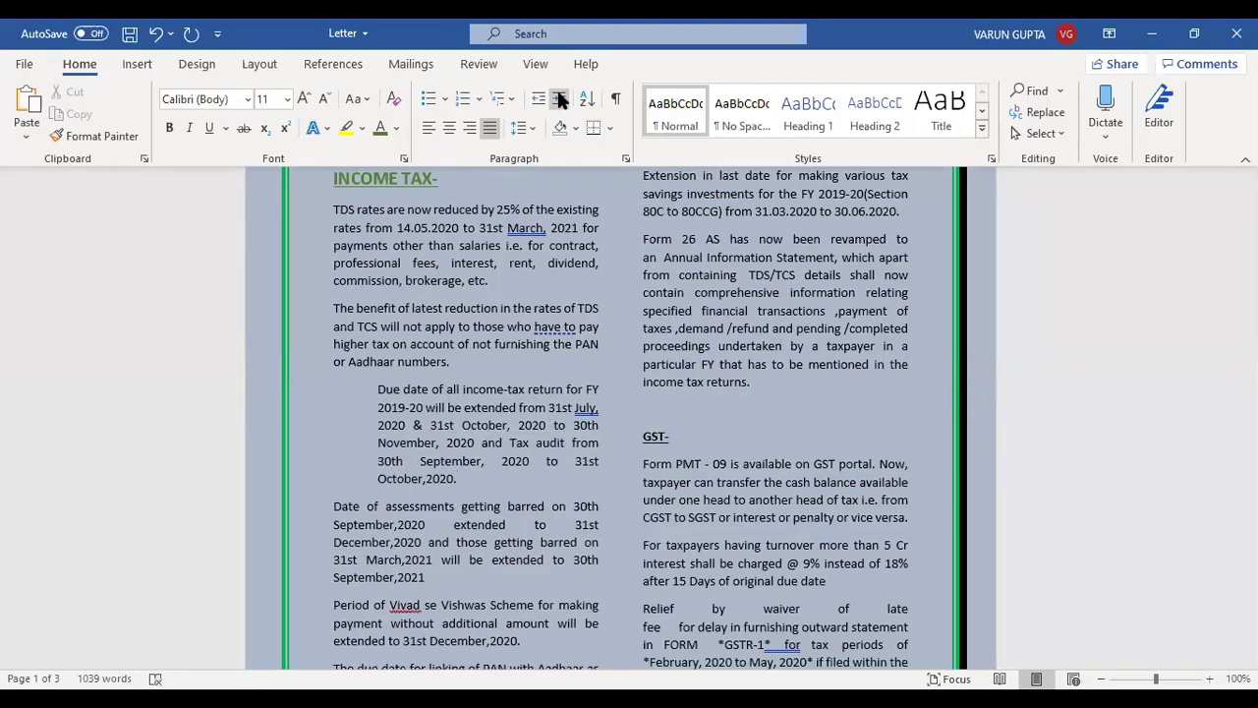
{"action": "left_click", "coordinate": [539, 101]}
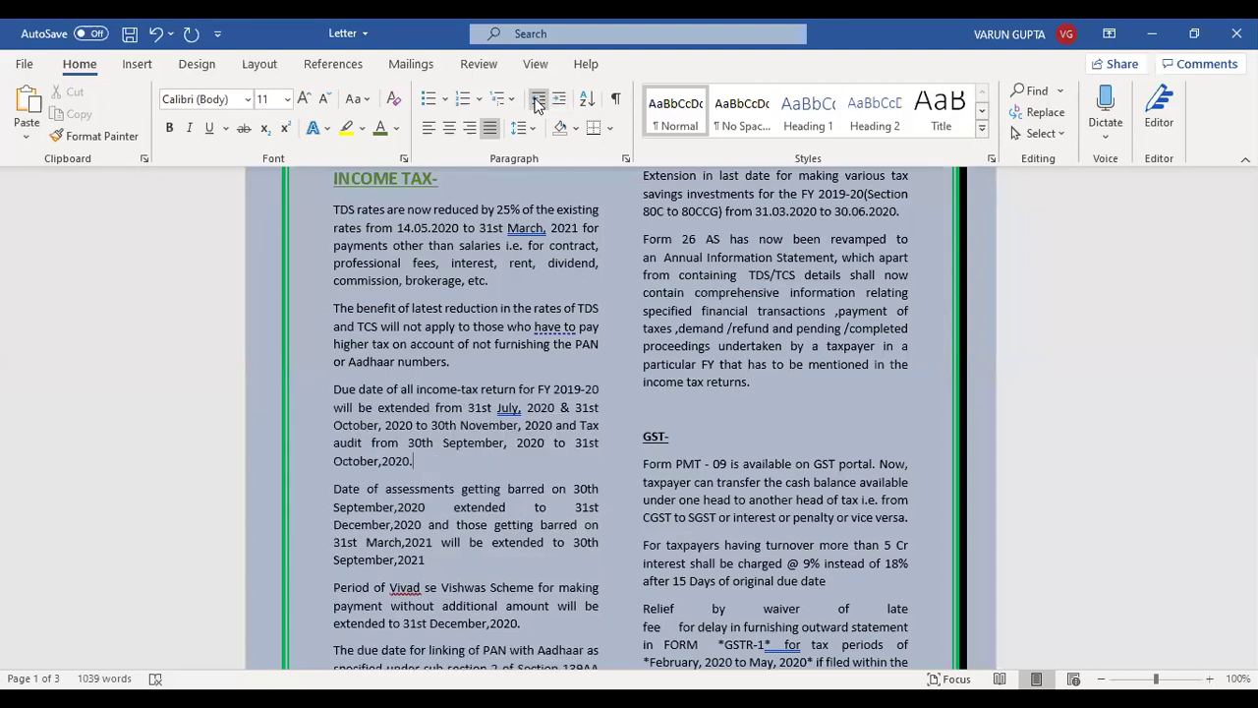
{"action": "left_click", "coordinate": [564, 105]}
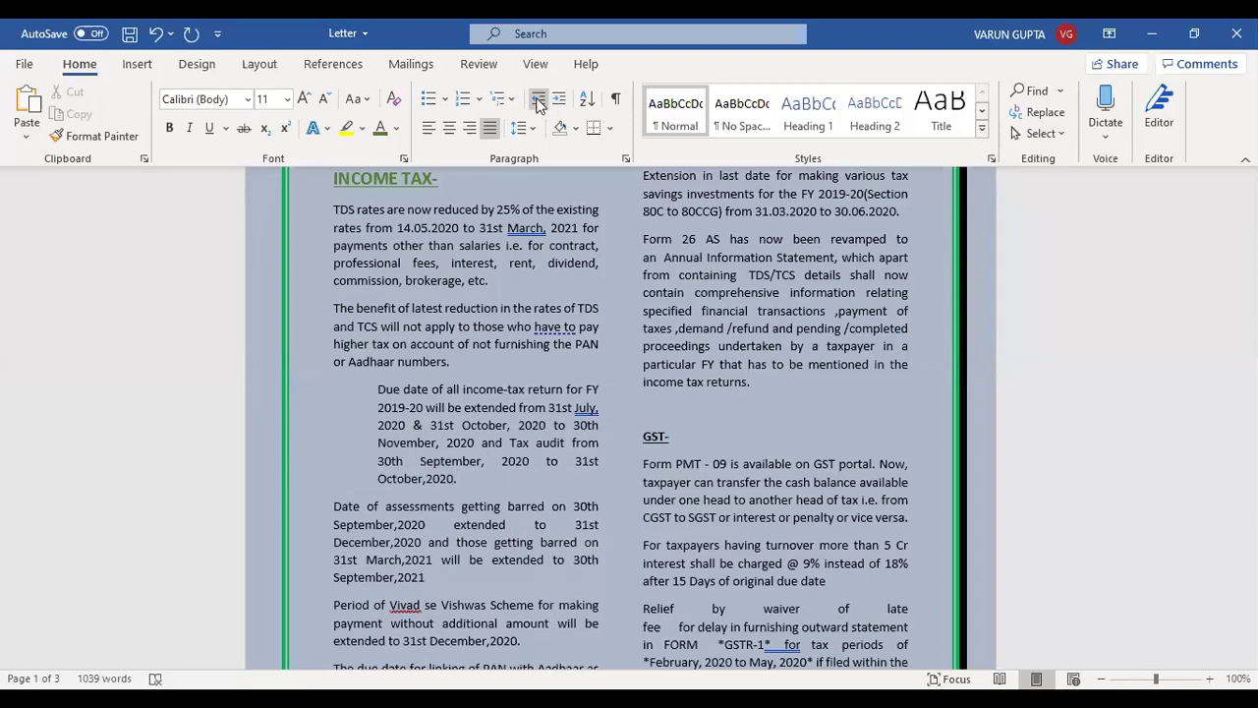
{"action": "left_click", "coordinate": [539, 102]}
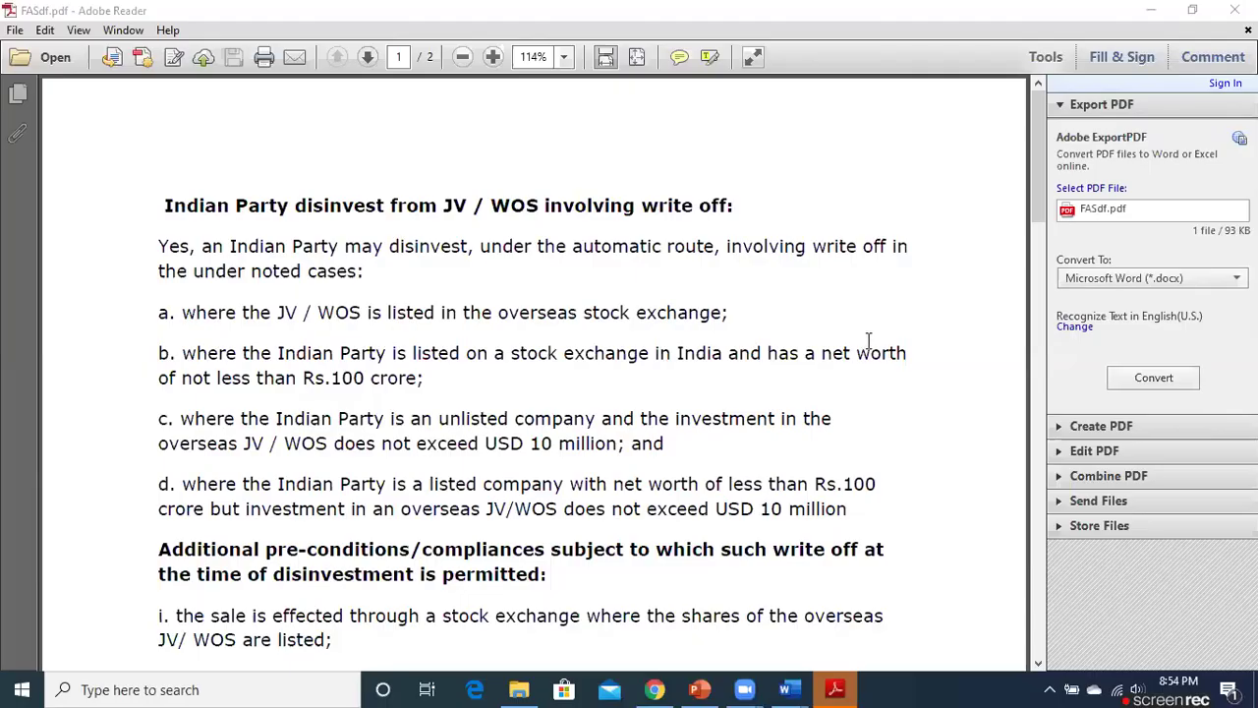
{"action": "left_click", "coordinate": [935, 340]}
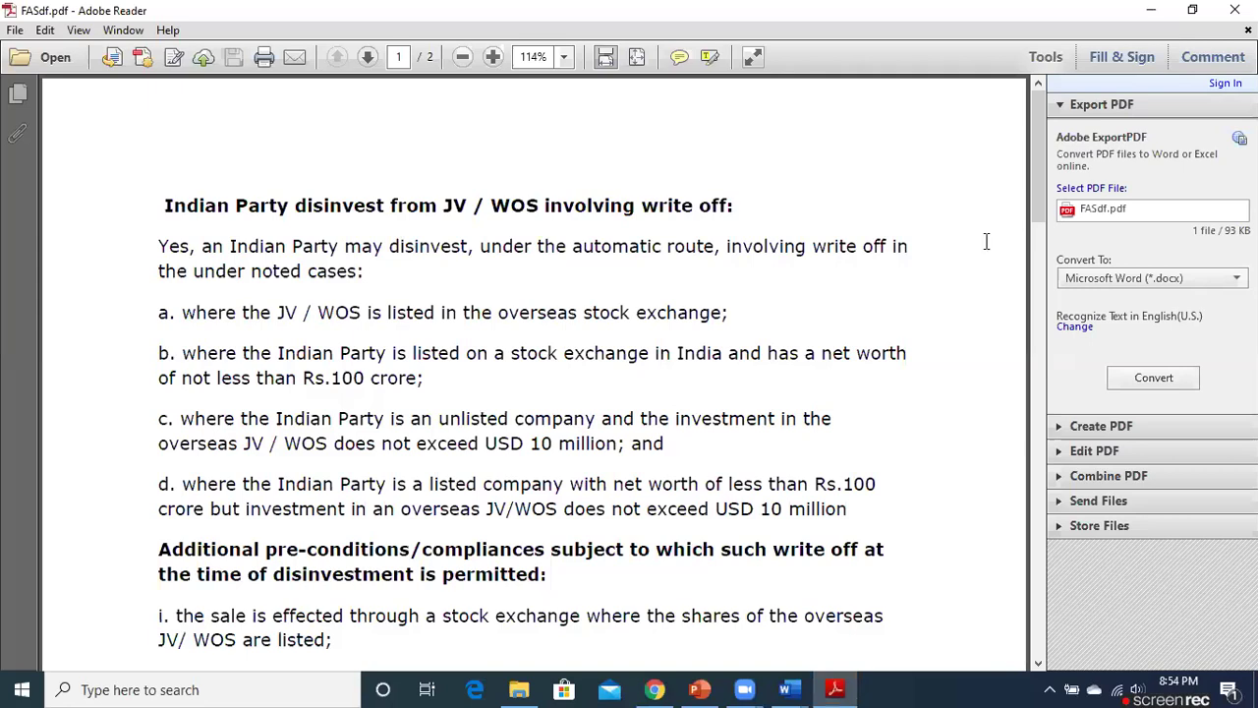
{"action": "left_click_drag", "start_coordinate": [1039, 203], "coordinate": [1043, 459]}
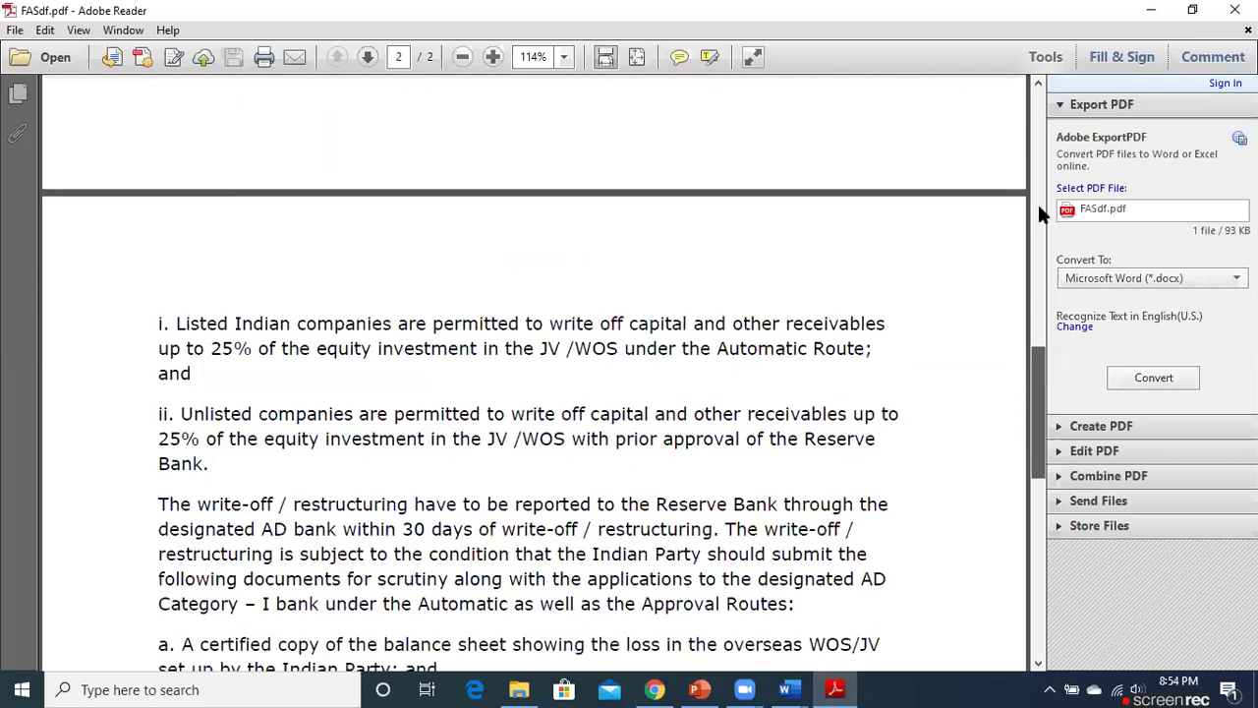
{"action": "left_click", "coordinate": [1037, 201]}
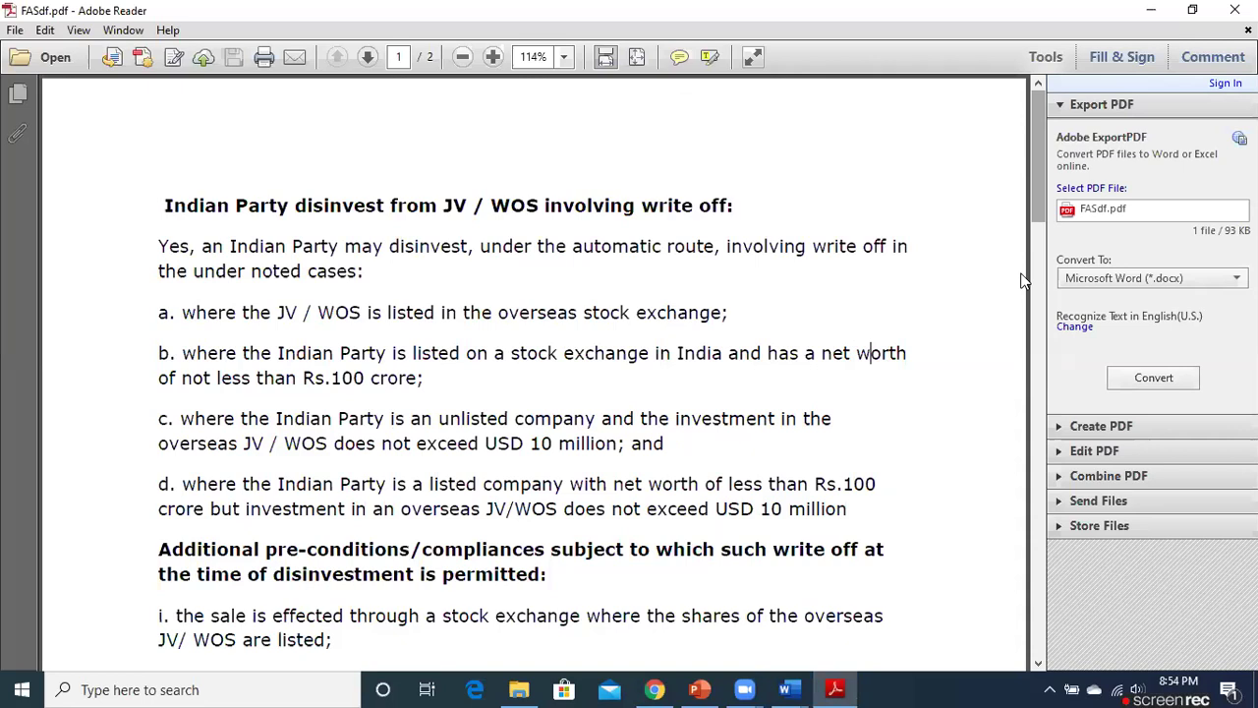
Choose Place Signature from Fill & Sign and drag a signature box below page 2's links.
{"action": "left_click", "coordinate": [1127, 61]}
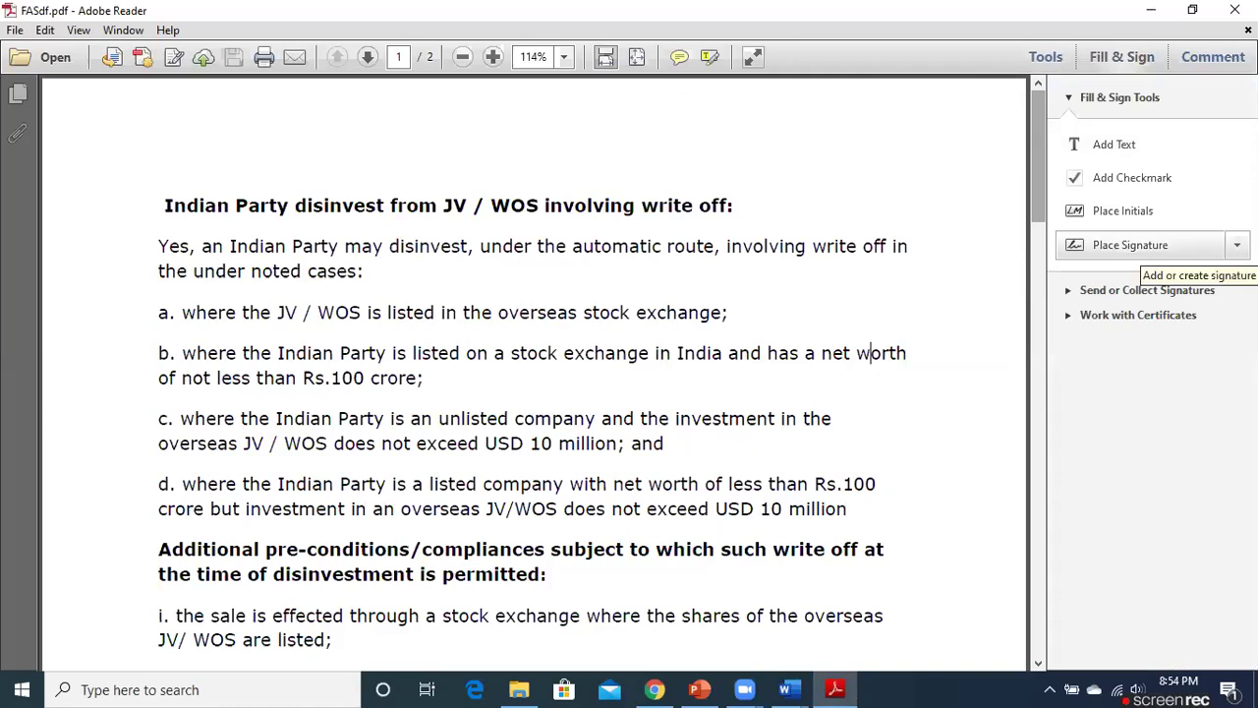
{"action": "left_click", "coordinate": [1237, 244]}
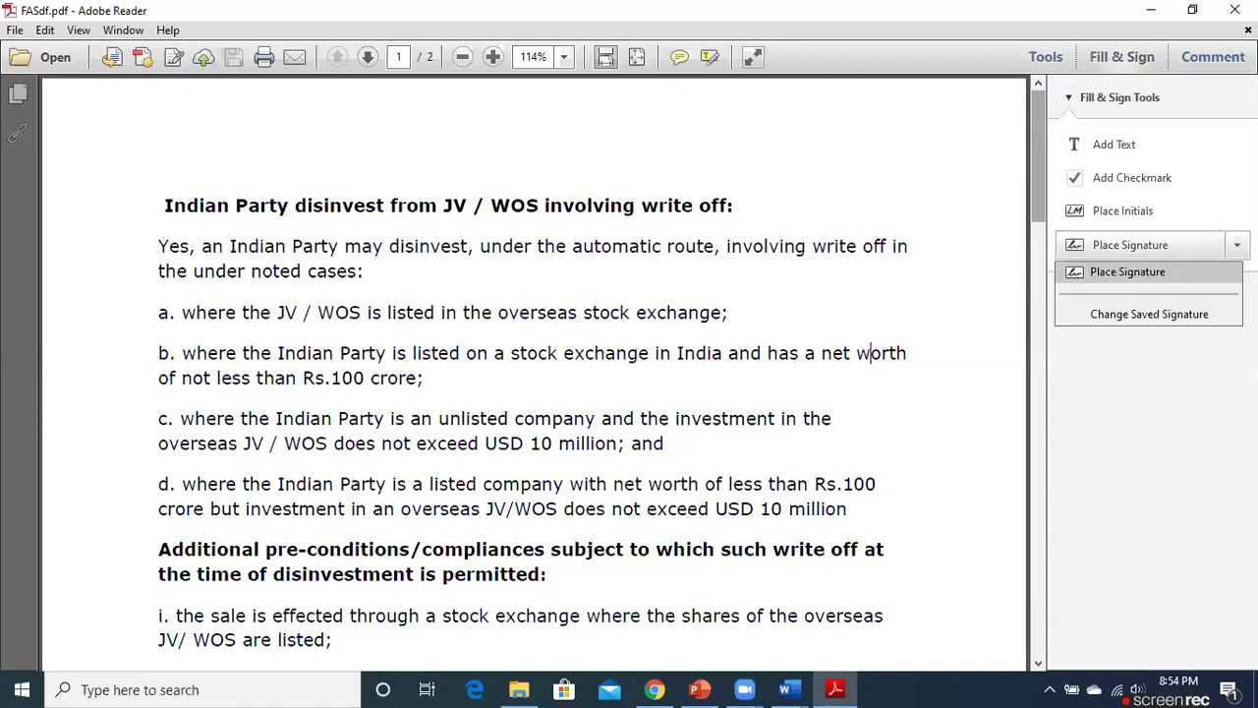
{"action": "left_click", "coordinate": [1155, 273]}
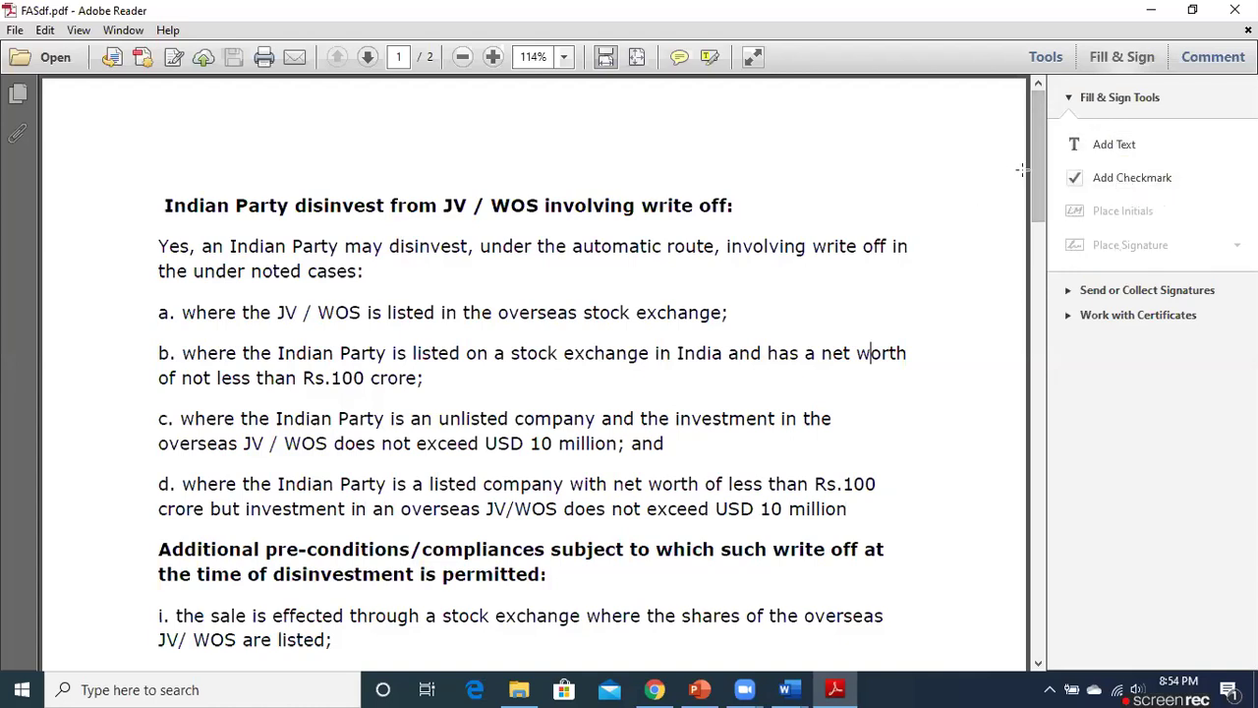
{"action": "scroll", "coordinate": [1048, 412], "scroll_direction": "down", "scroll_amount": 5}
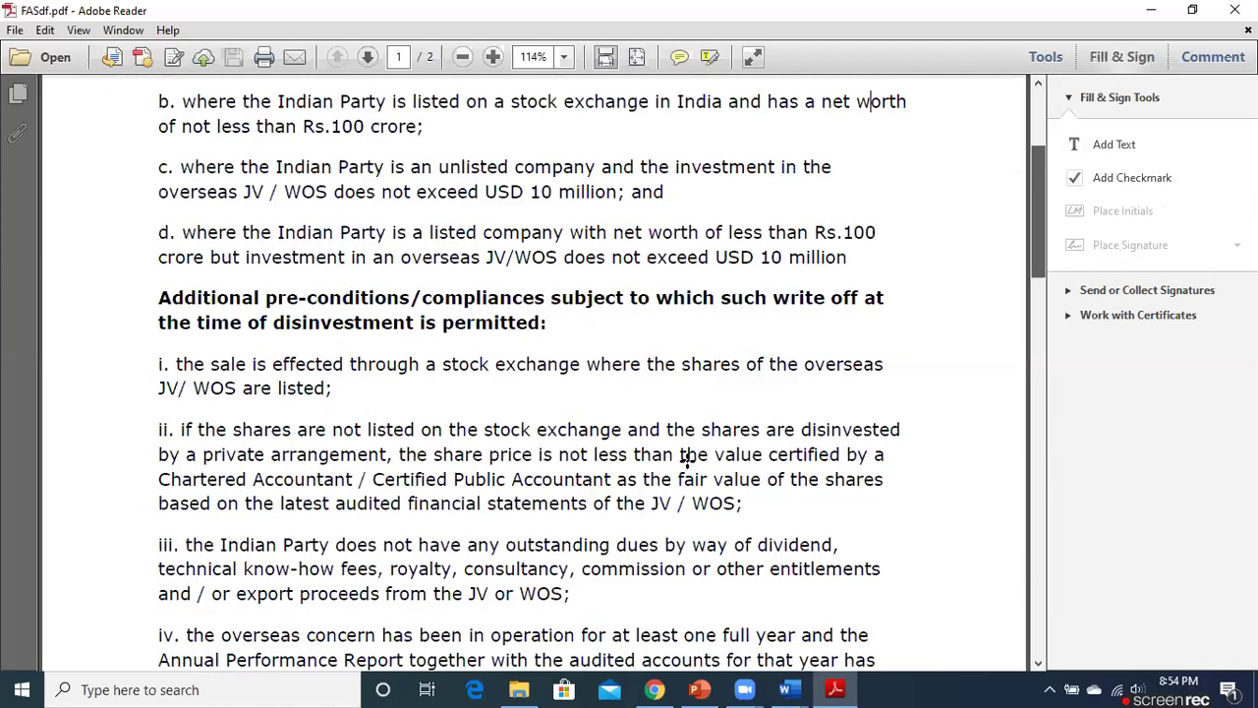
{"action": "key", "text": "End"}
{"action": "left_click_drag", "start_coordinate": [679, 420], "coordinate": [839, 475]}
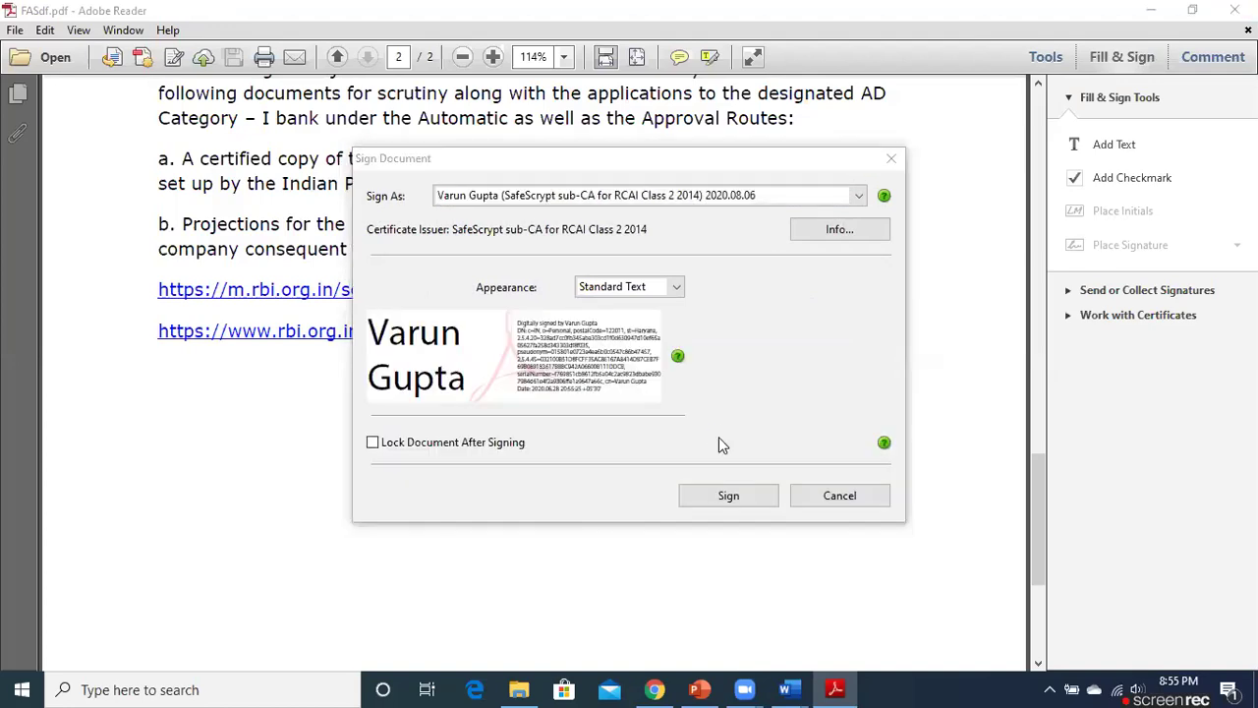
Sign with the chosen certificate and save the signed copy as FASdf_v2.
{"action": "left_click", "coordinate": [731, 496]}
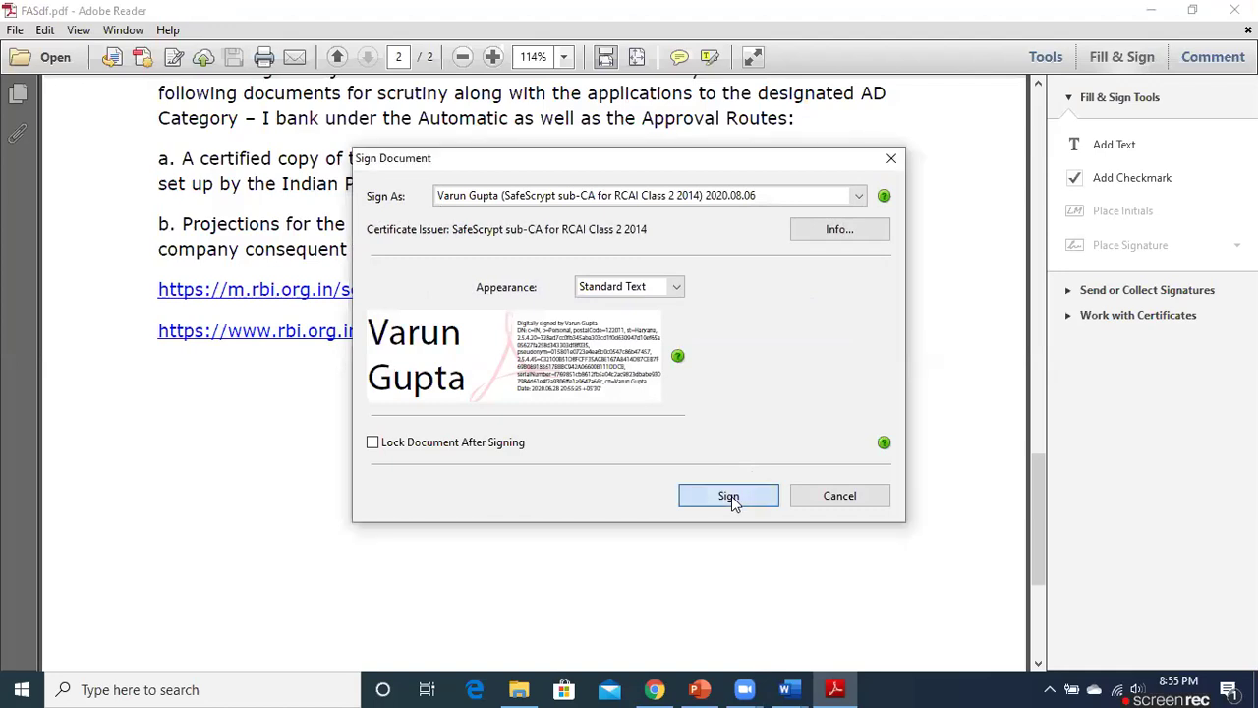
{"action": "left_click", "coordinate": [731, 495]}
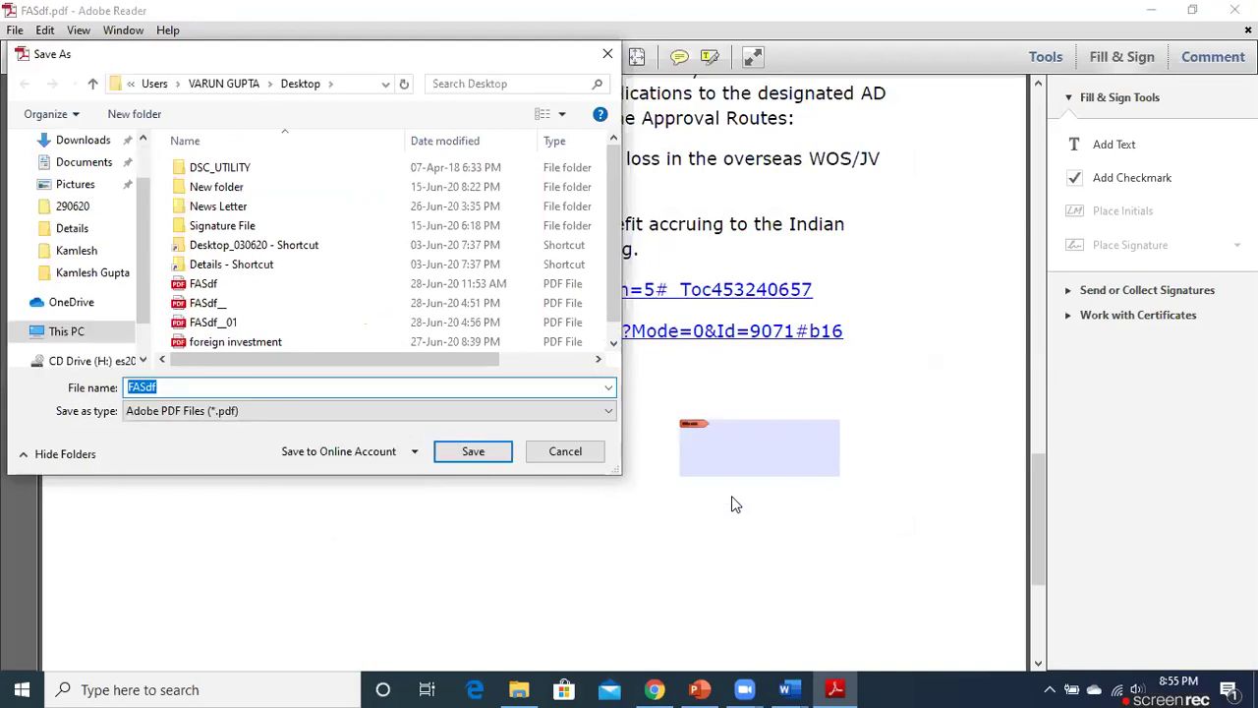
{"action": "left_click", "coordinate": [458, 385]}
{"action": "type", "text": "_v"}
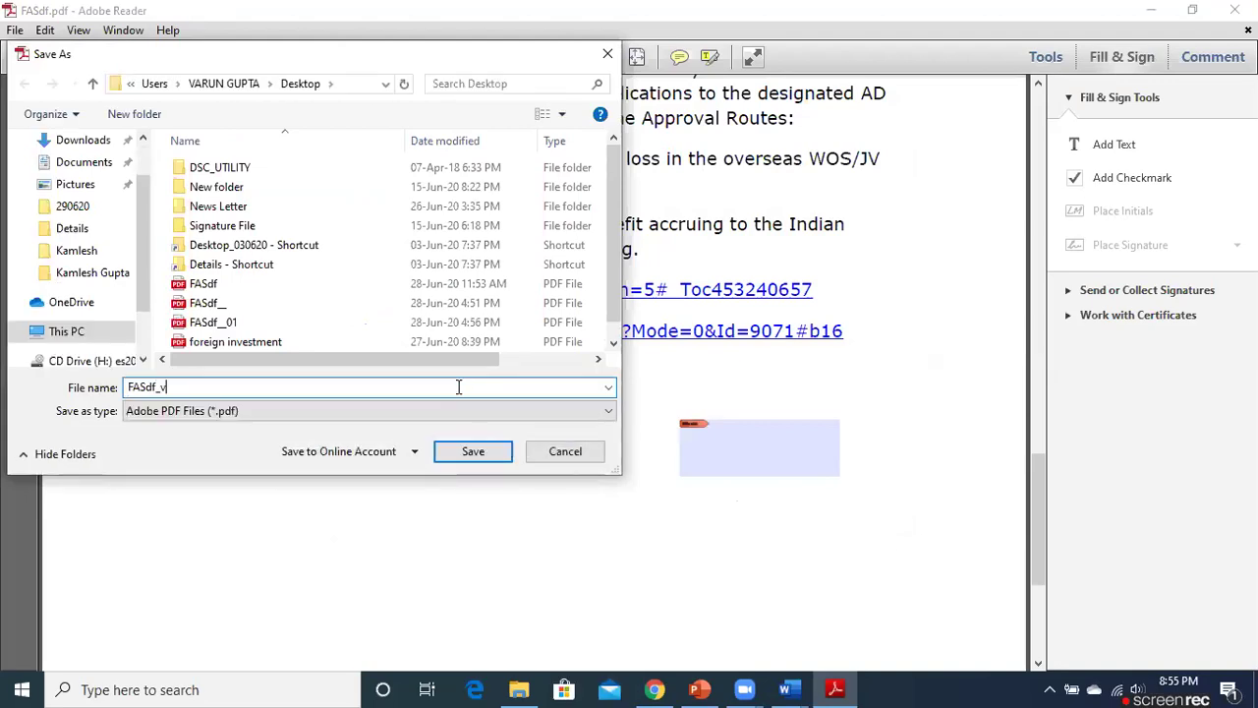
{"action": "type", "text": "2"}
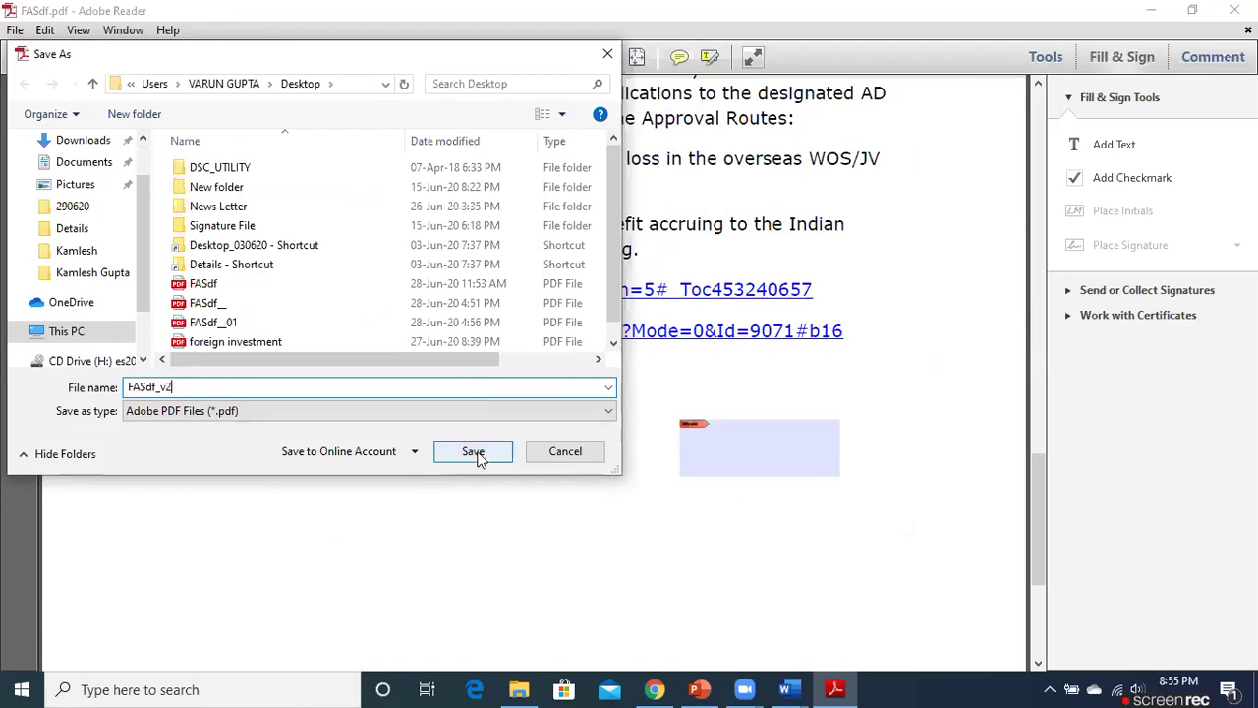
{"action": "left_click", "coordinate": [475, 454]}
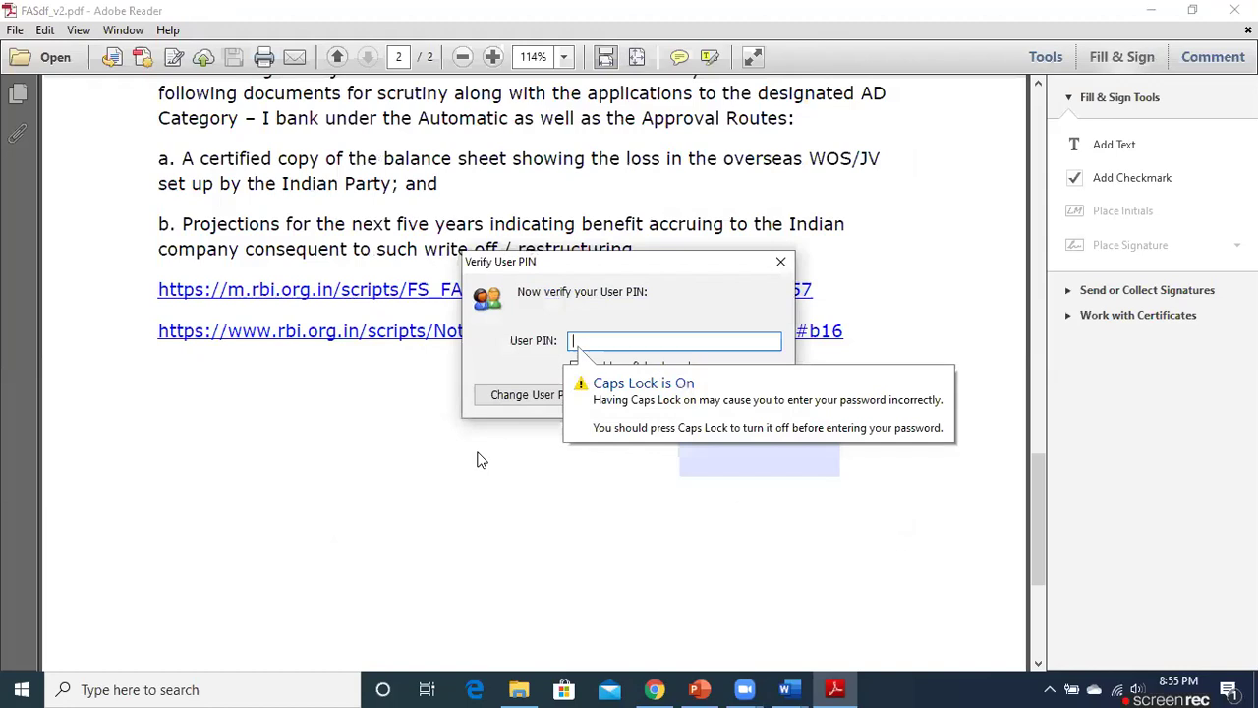
Enter the user PIN to embed the certificate signature at the end of page 2.
{"action": "type", "text": "********"}
{"action": "key", "text": "Return"}
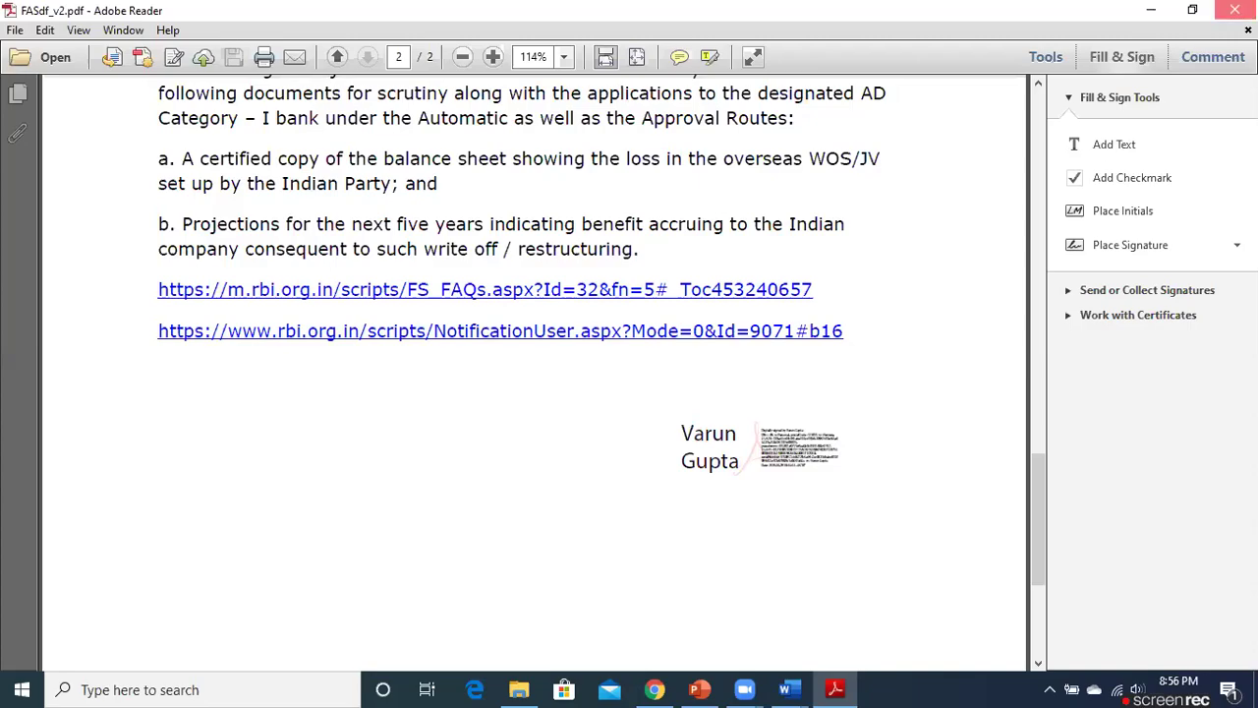
Close the PDF and reopen FASdf_v2 from the desktop with Adobe Reader to confirm valid signatures.
{"action": "left_click", "coordinate": [1234, 10]}
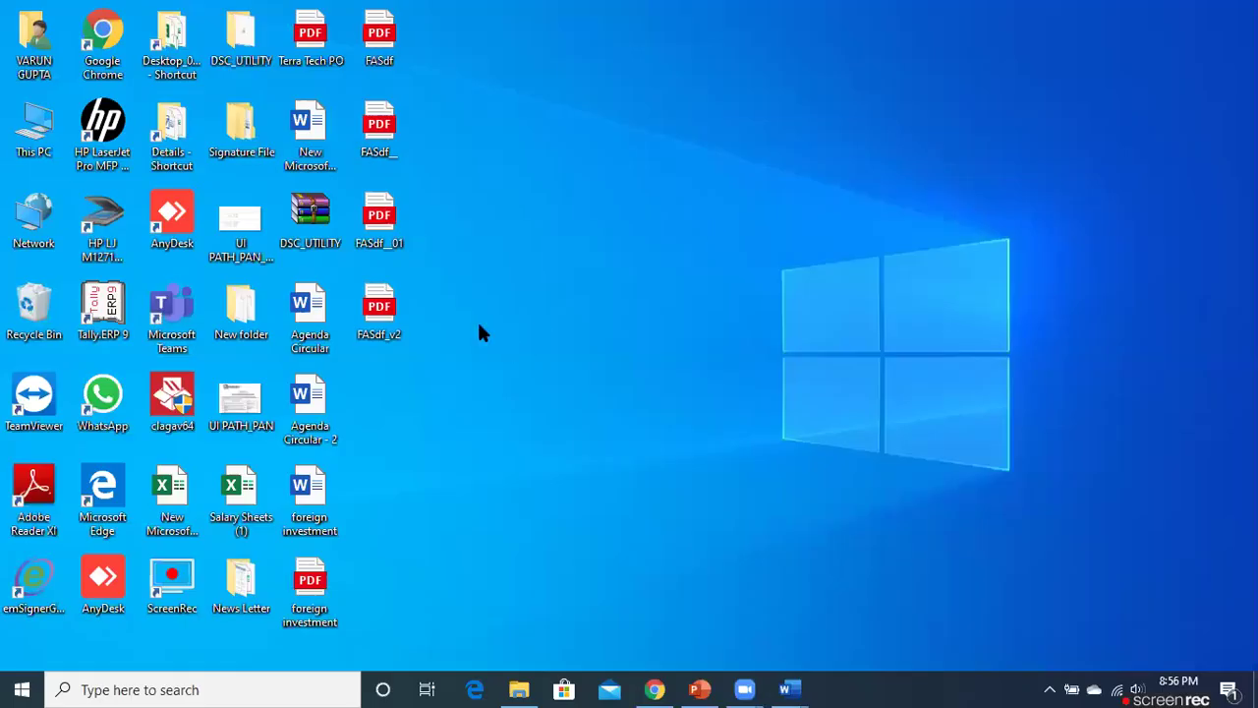
{"action": "double_click", "coordinate": [387, 310]}
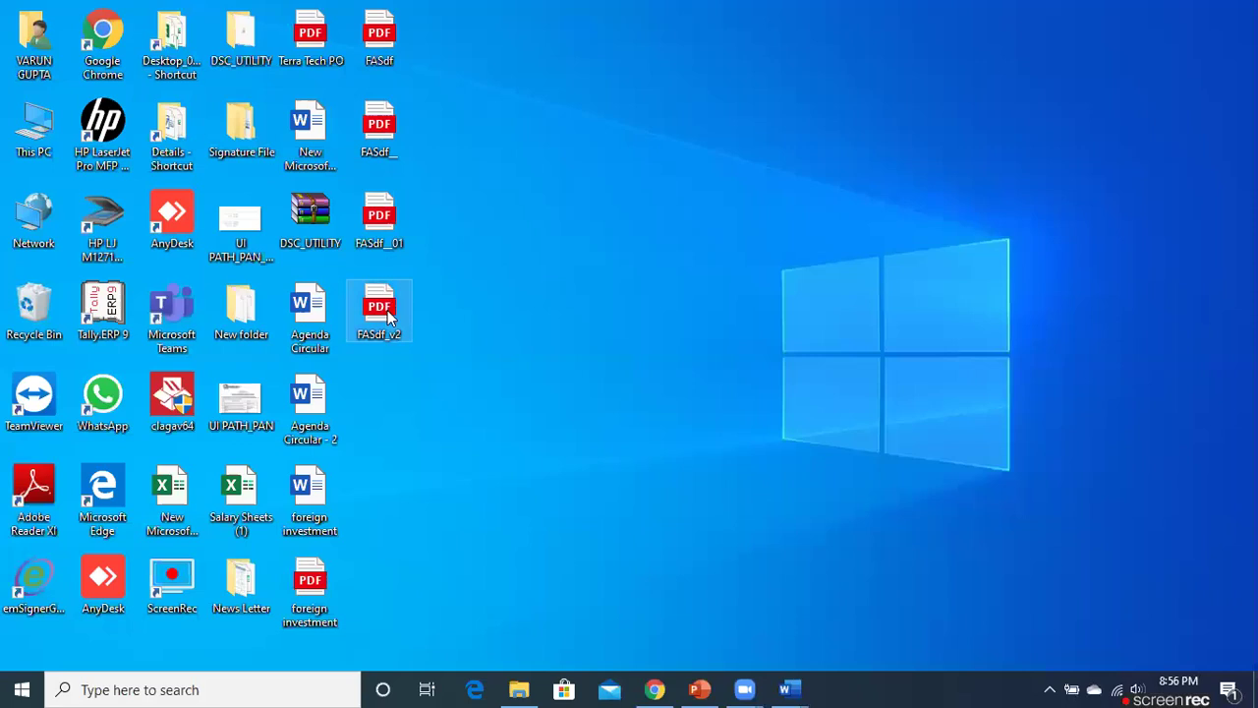
{"action": "right_click", "coordinate": [387, 310]}
{"action": "mouse_move", "coordinate": [455, 333]}
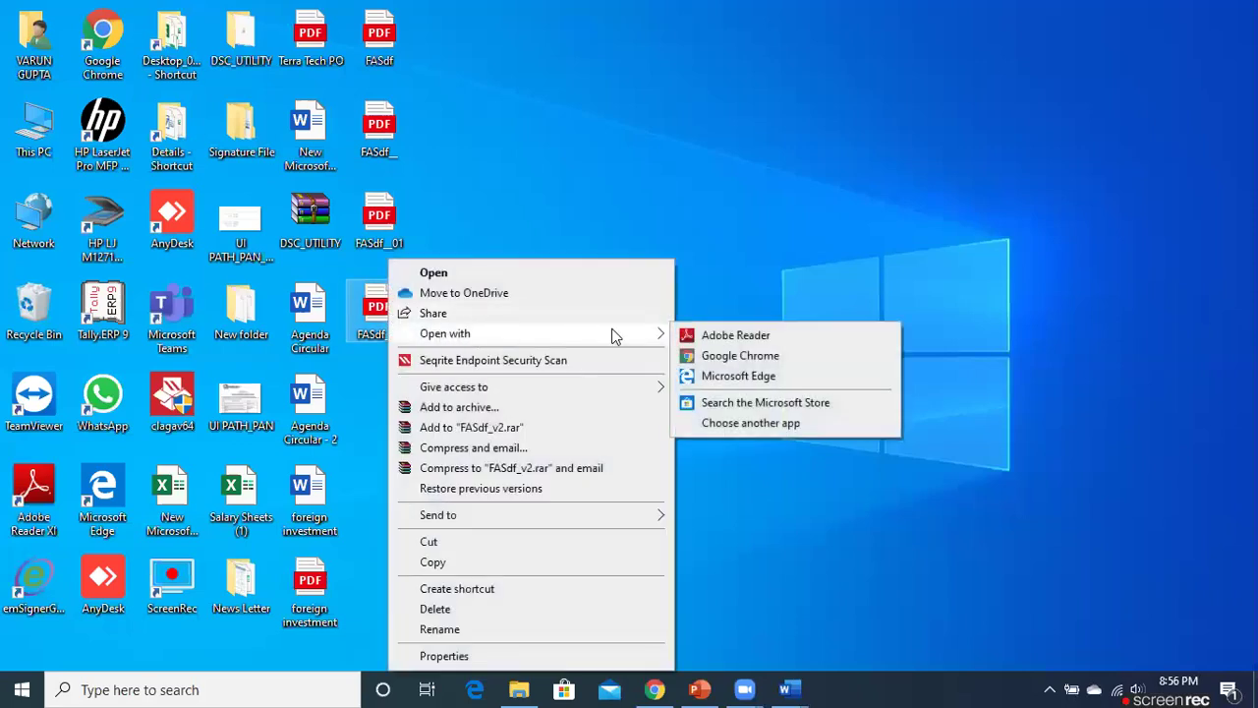
{"action": "left_click", "coordinate": [698, 334]}
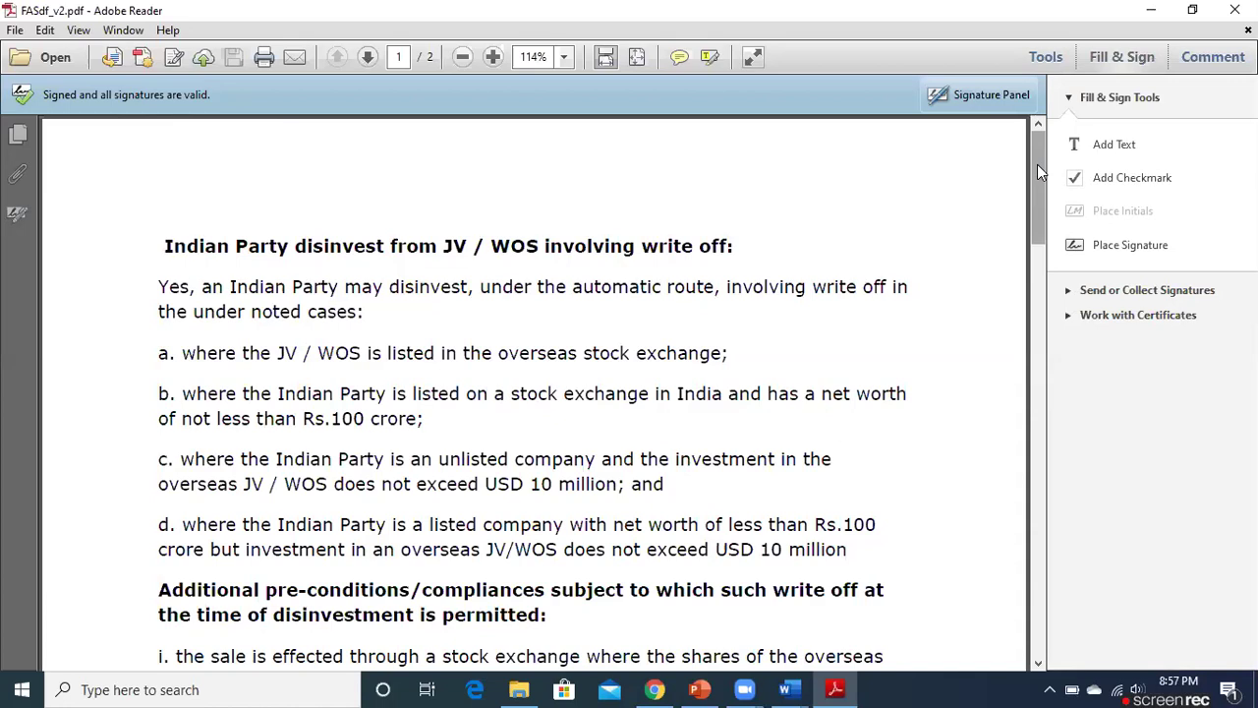
Scroll FASdf_v2.pdf back to page 1, minimize Adobe Reader, then restore it from the taskbar.
{"action": "left_click_drag", "start_coordinate": [1037, 165], "coordinate": [1046, 371]}
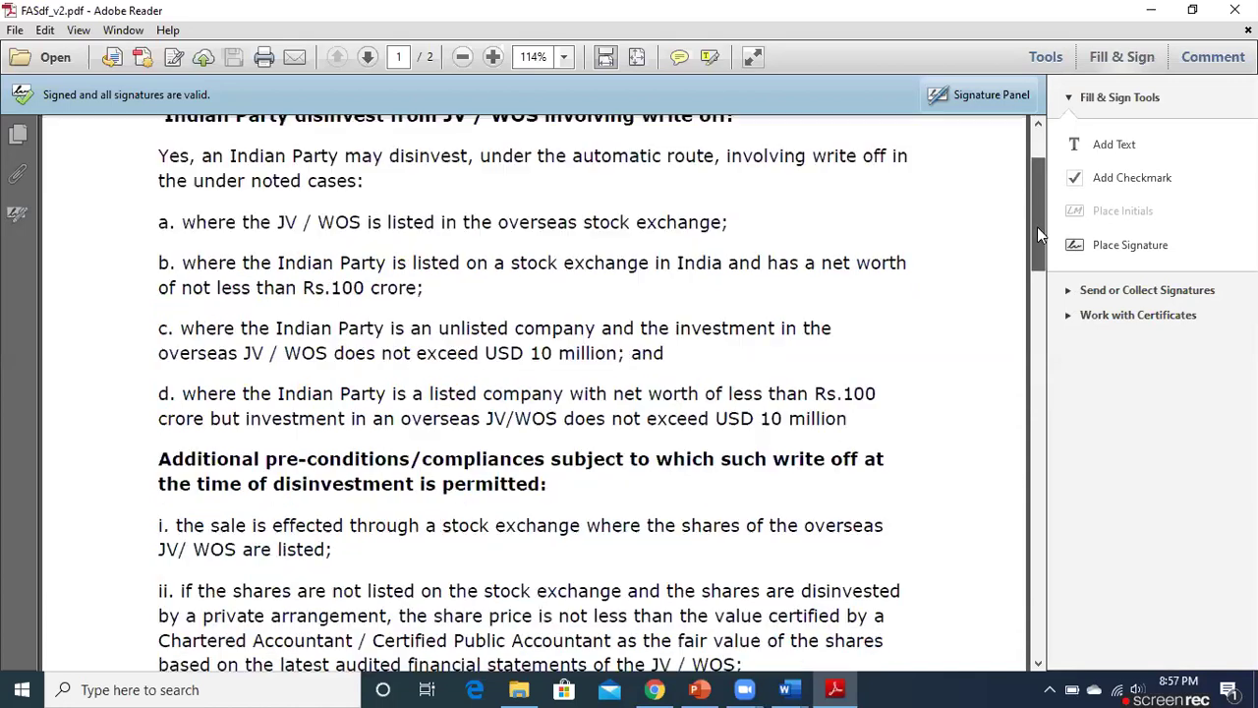
{"action": "left_click_drag", "start_coordinate": [1052, 448], "coordinate": [1052, 515]}
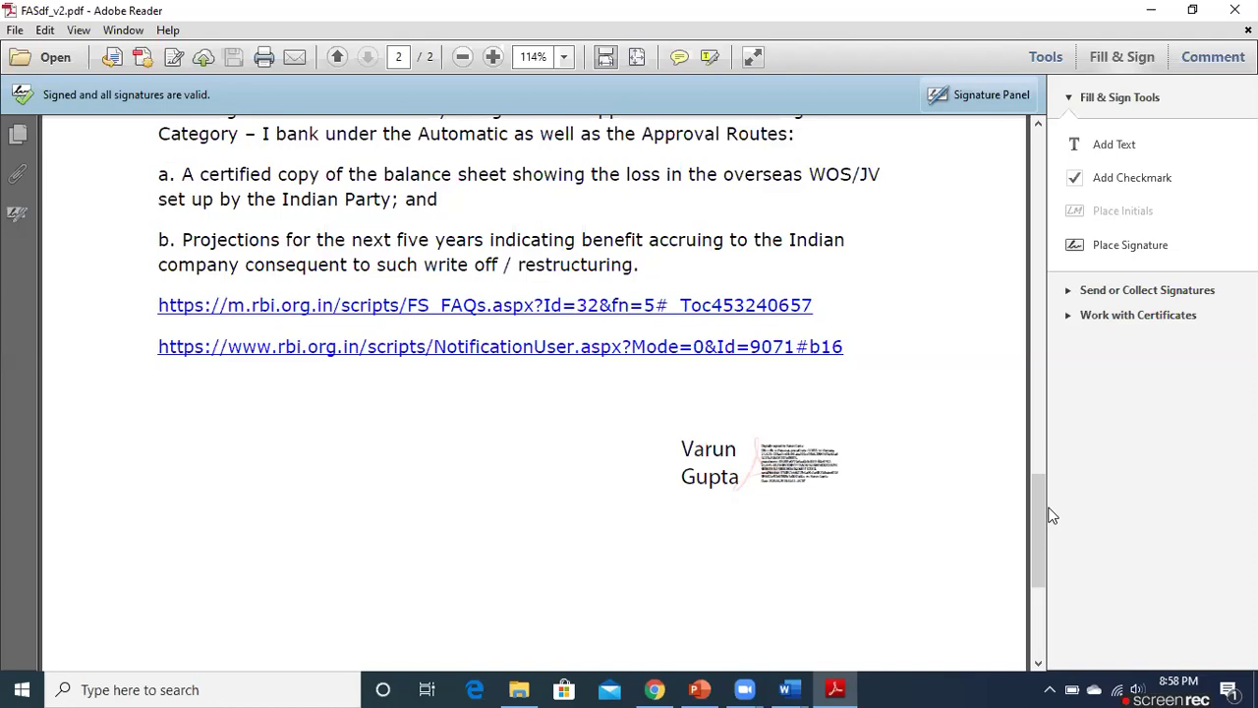
{"action": "left_click_drag", "start_coordinate": [1041, 513], "coordinate": [1042, 208]}
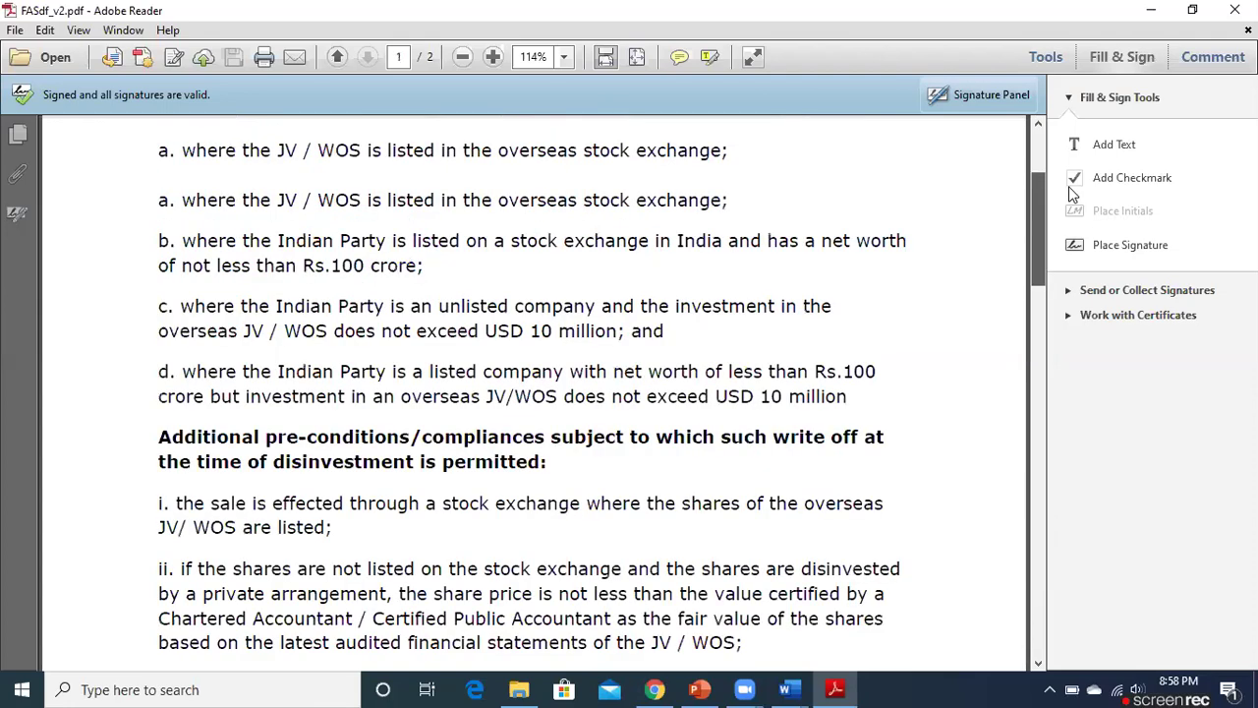
{"action": "left_click", "coordinate": [1152, 14]}
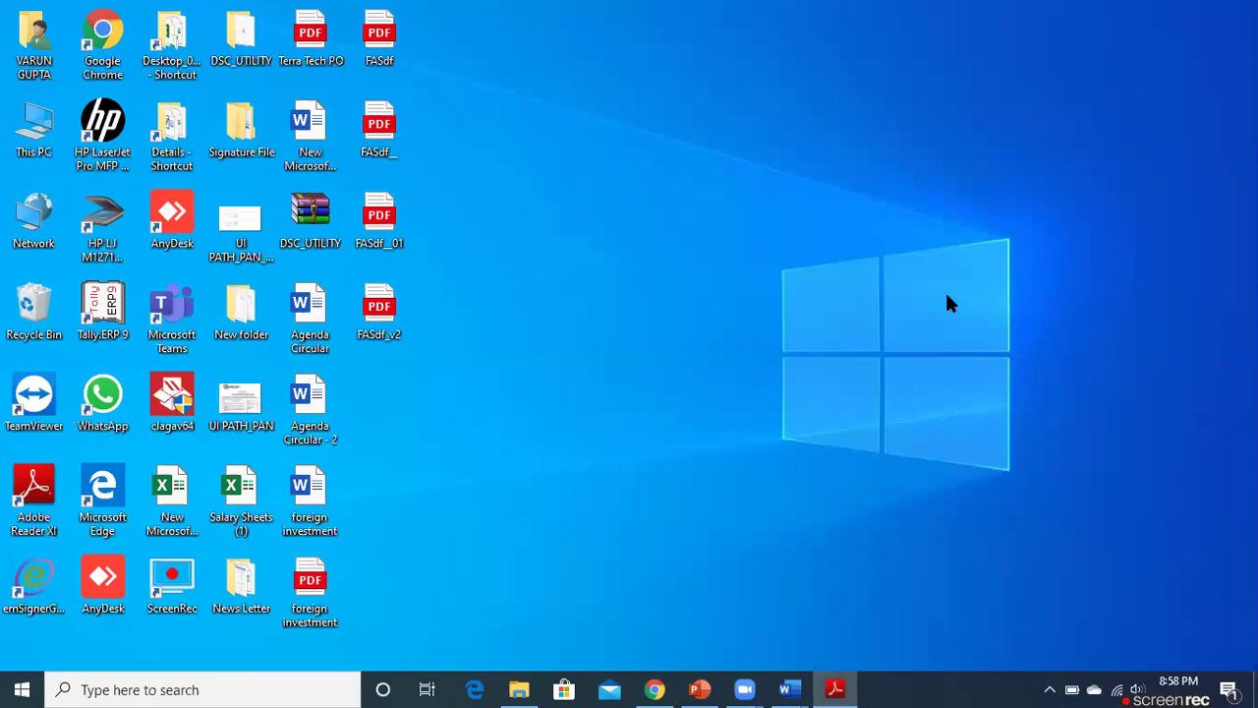
{"action": "left_click", "coordinate": [836, 689]}
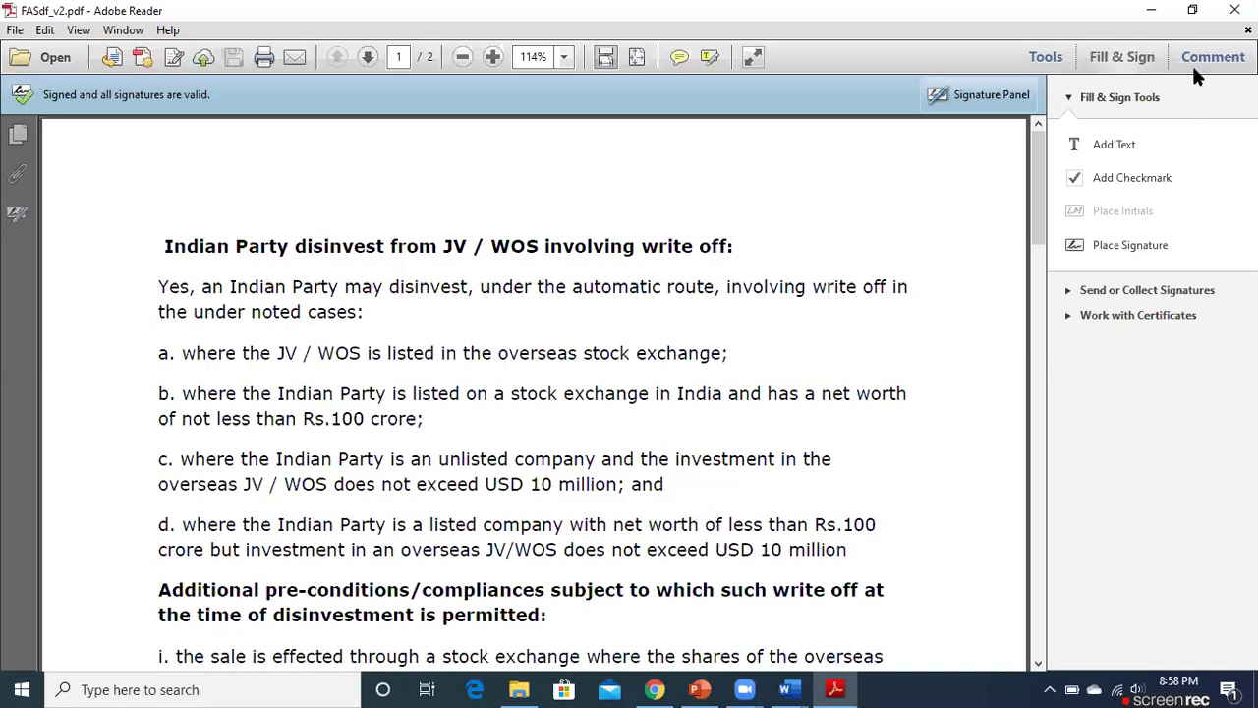
Minimize Adobe Reader and bring back the Day 2 Presentation at slide 10, 'Mail Merge Option'.
{"action": "left_click", "coordinate": [1154, 12]}
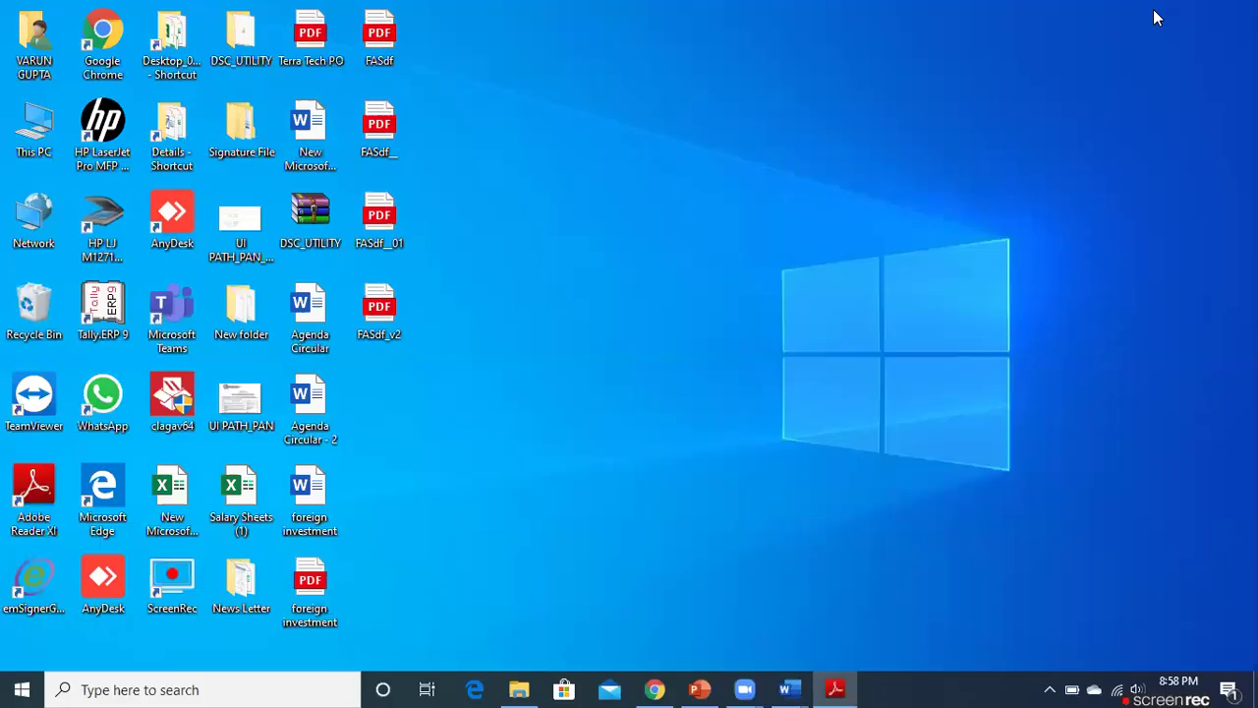
{"action": "left_click", "coordinate": [698, 689]}
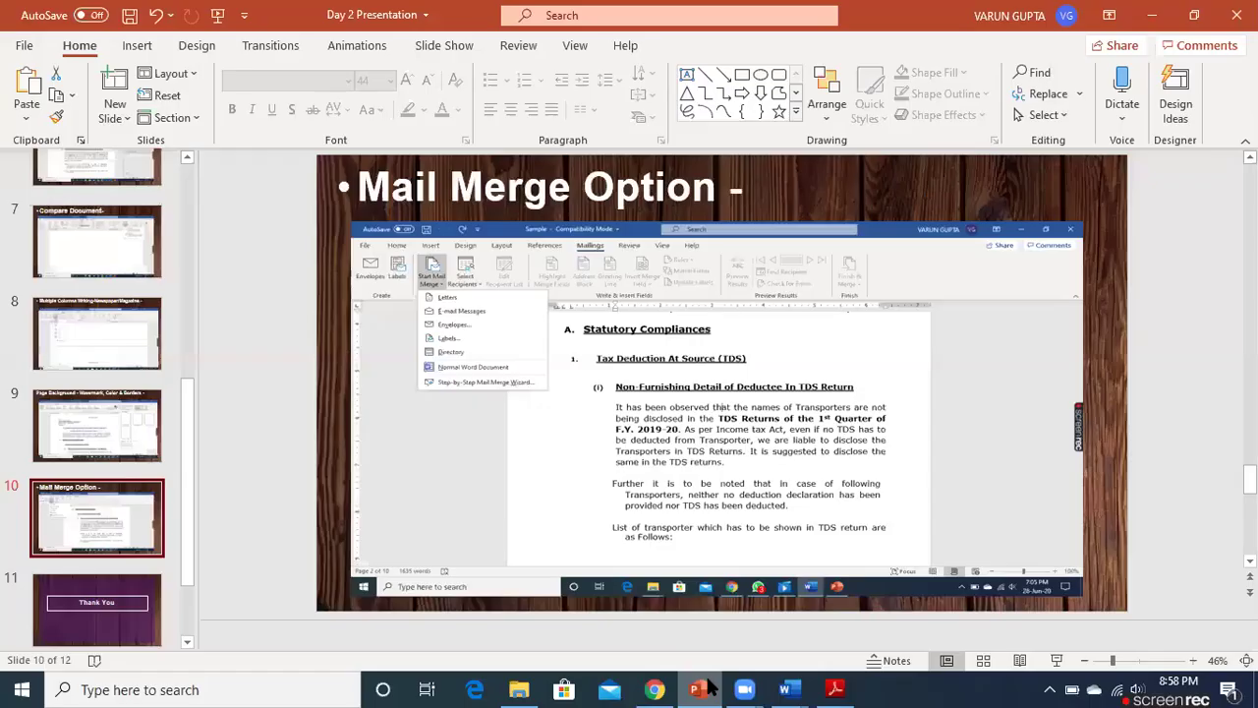
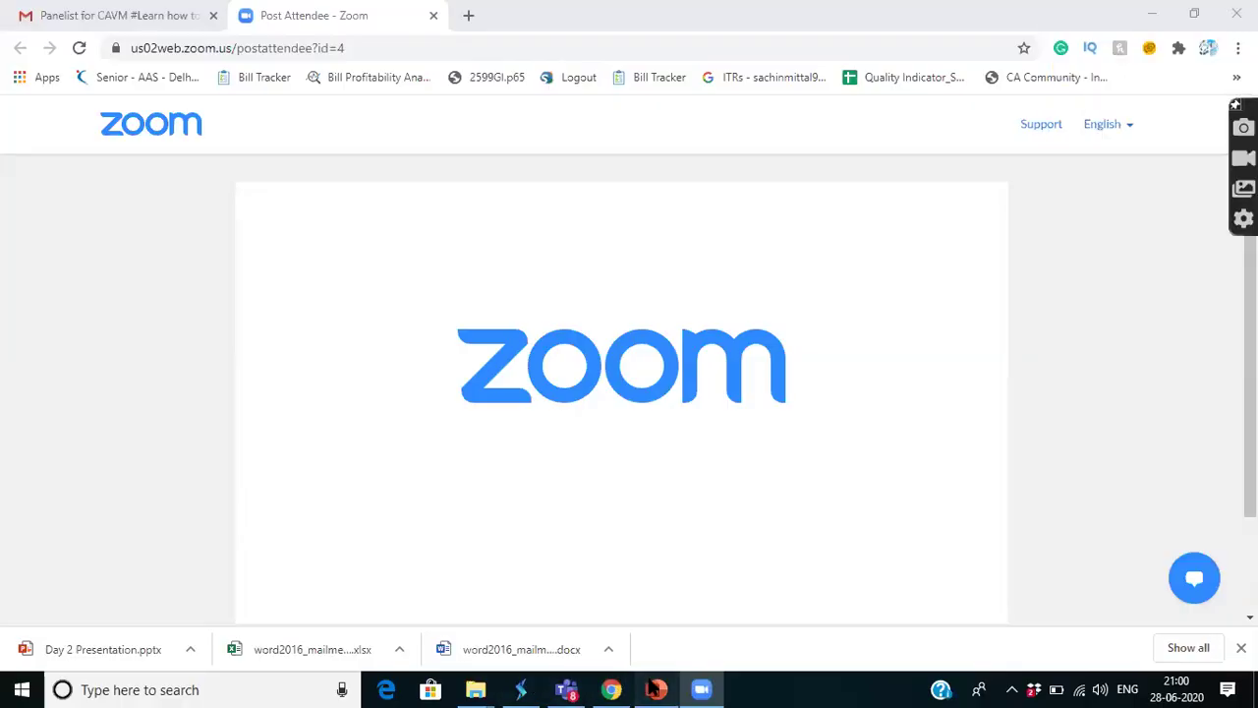
From the Day 2 folder window, open the Mail Merge_List.xlsx workbook in Excel.
{"action": "key", "text": "alt+Tab"}
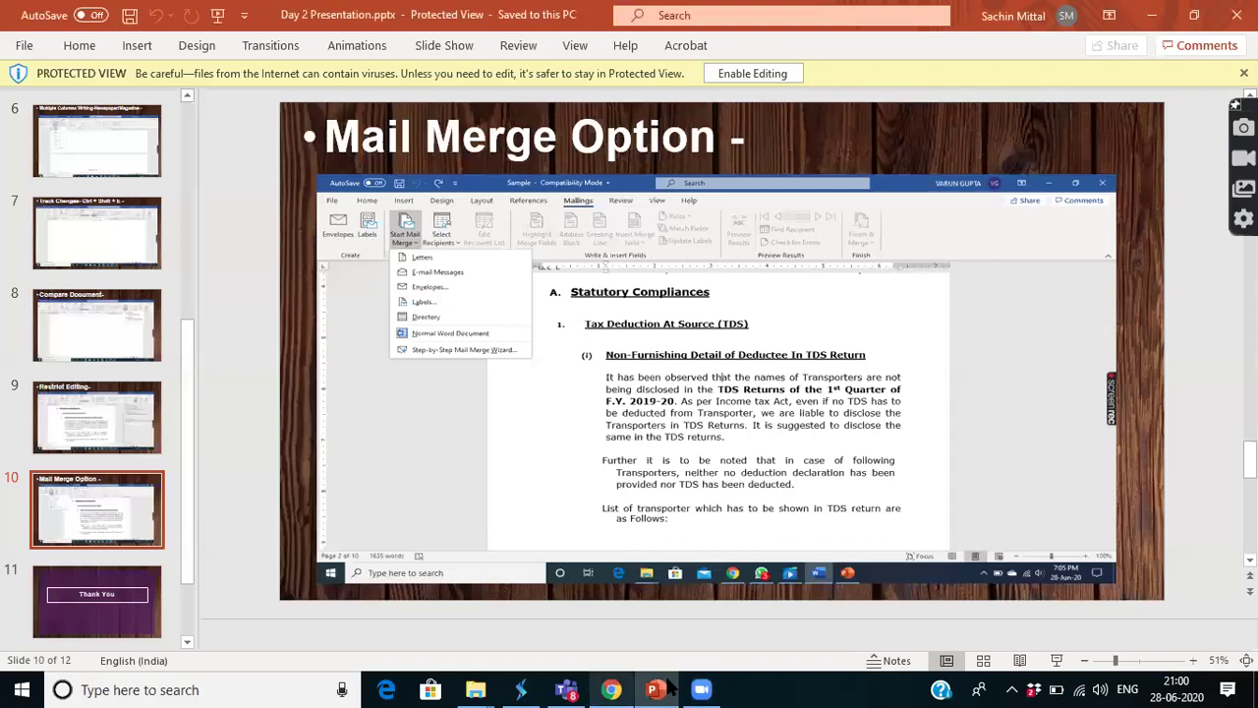
{"action": "mouse_move", "coordinate": [475, 689]}
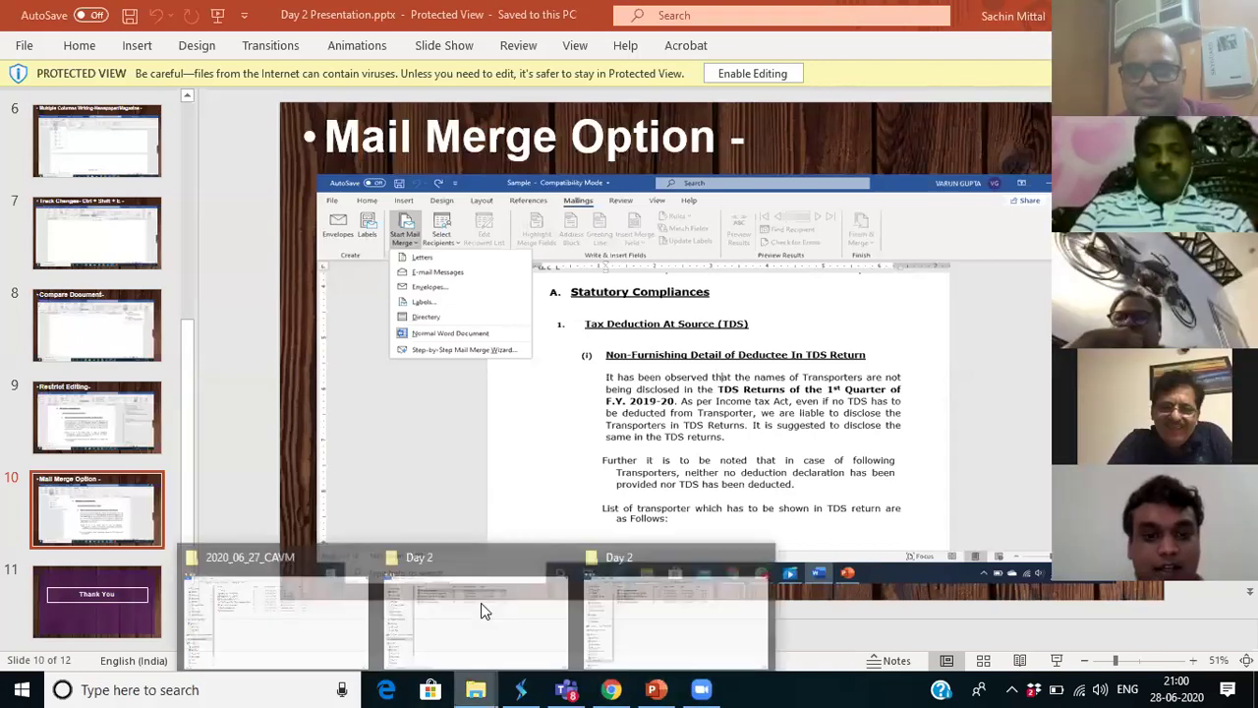
{"action": "left_click", "coordinate": [481, 603]}
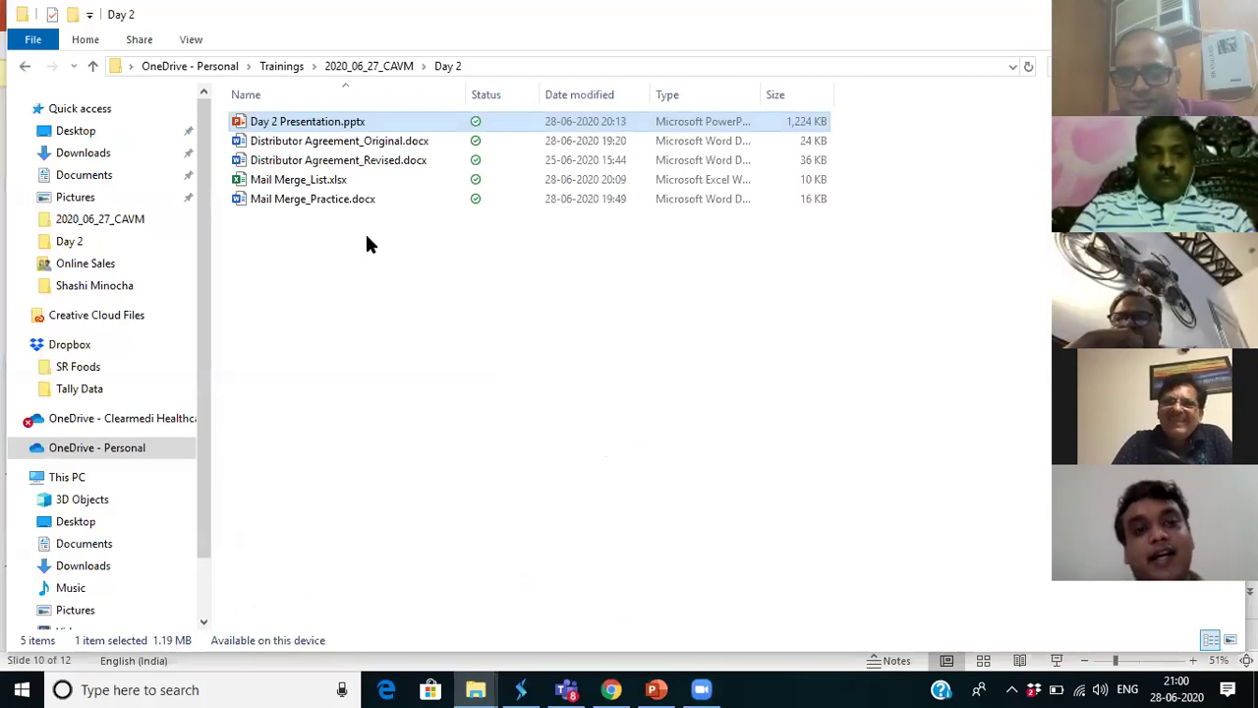
{"action": "double_click", "coordinate": [327, 181]}
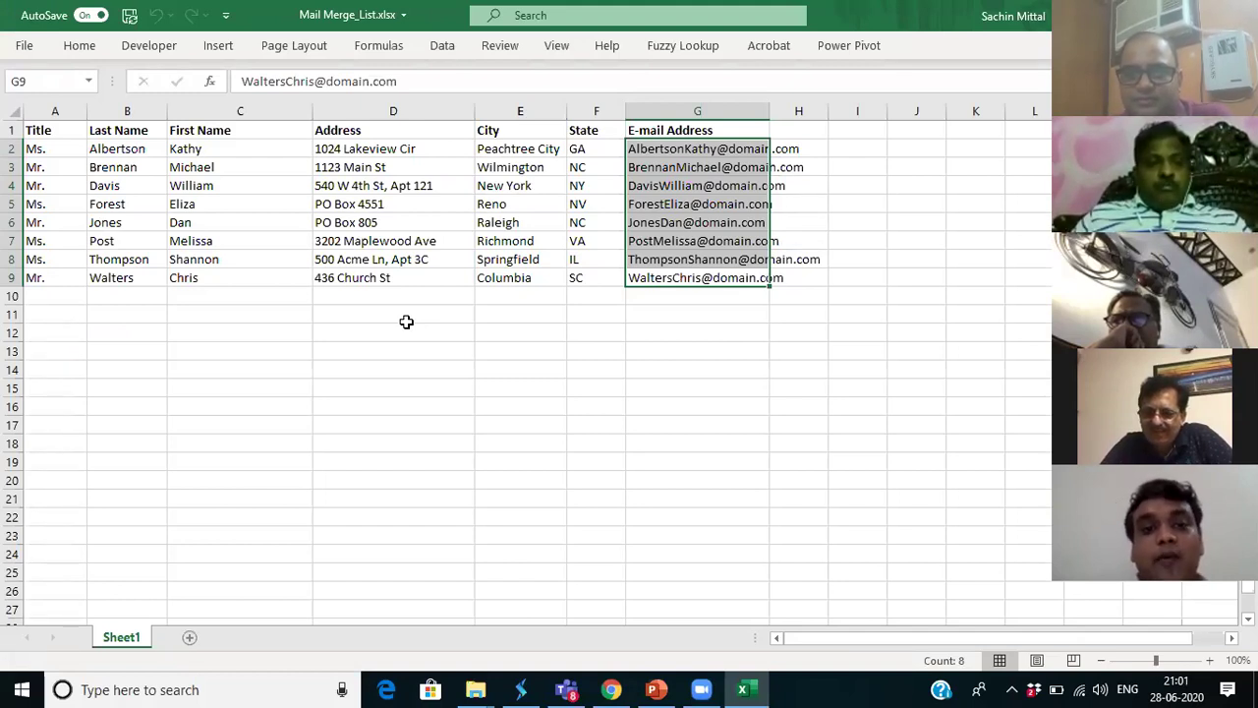
Save the recipient workbook and inspect its sample address, title, Last Name and First Name cells.
{"action": "key", "text": "ctrl+s"}
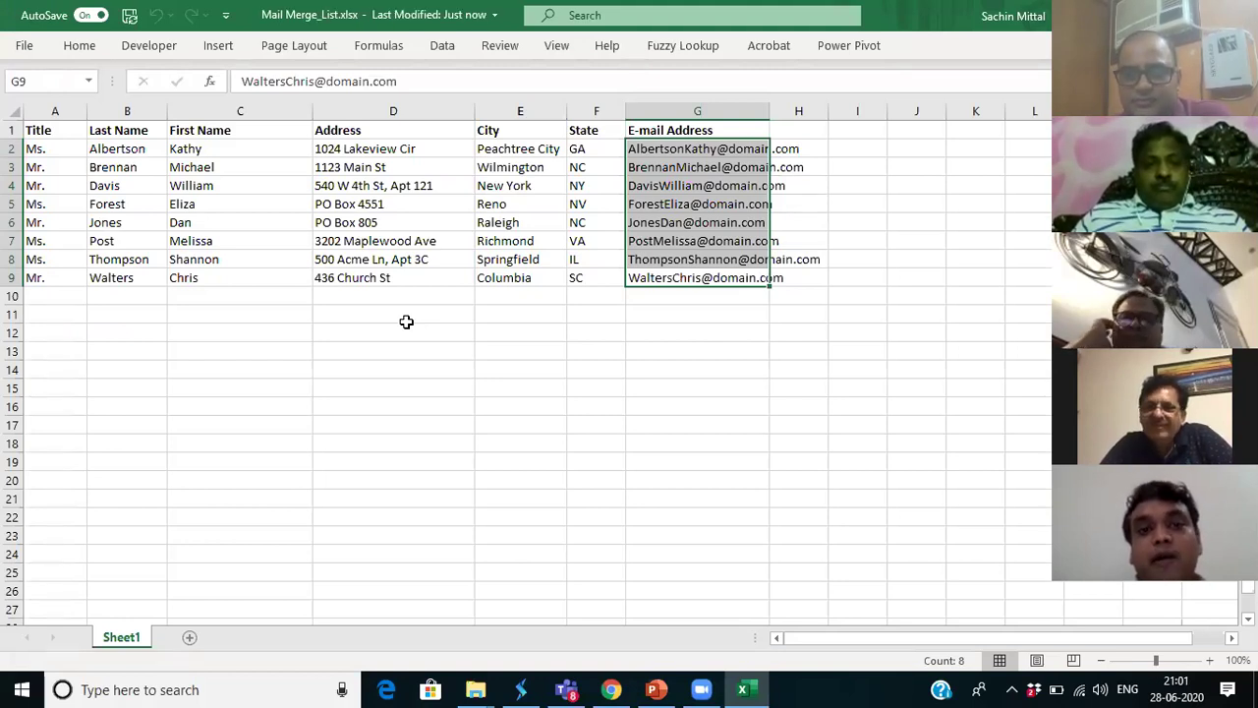
{"action": "left_click", "coordinate": [346, 204]}
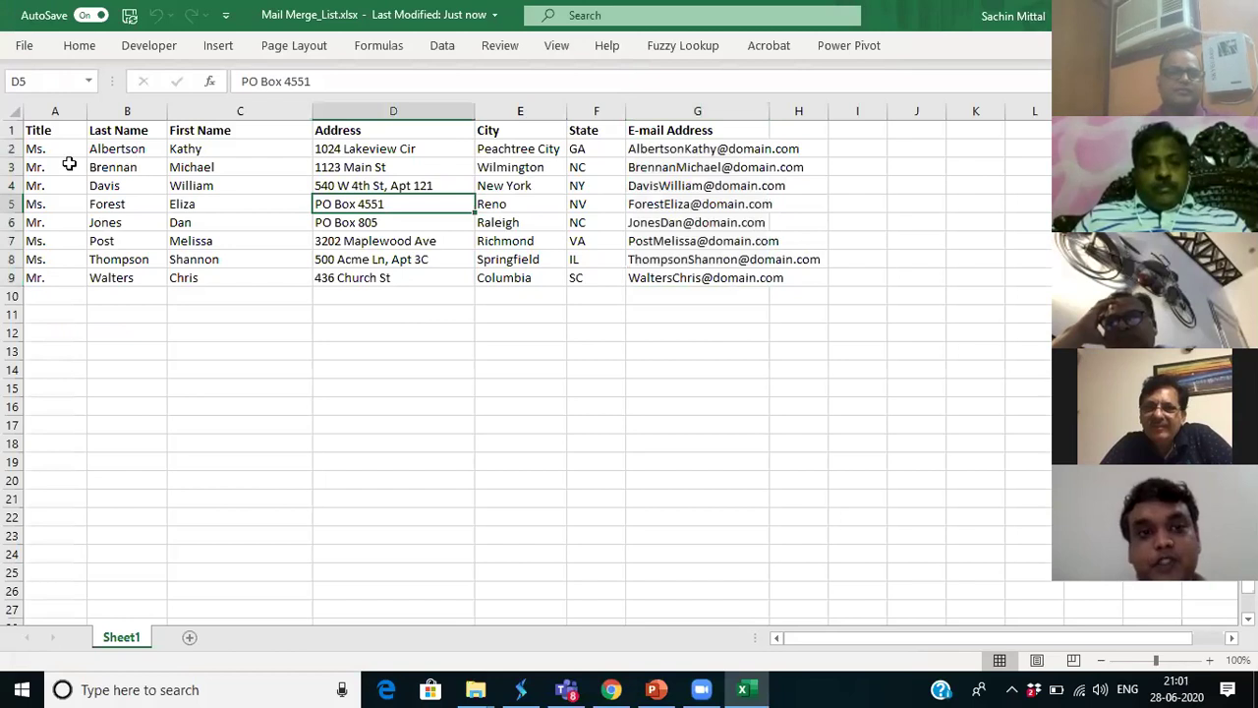
{"action": "left_click", "coordinate": [38, 149]}
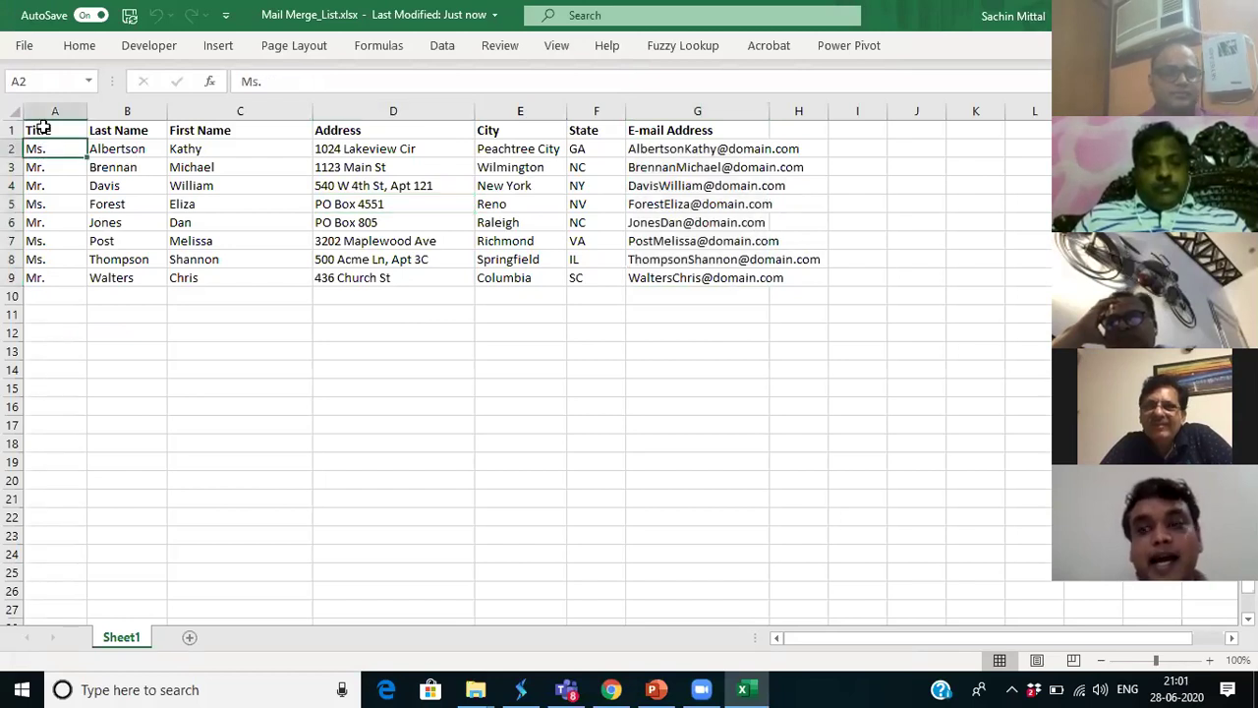
{"action": "left_click", "coordinate": [152, 131]}
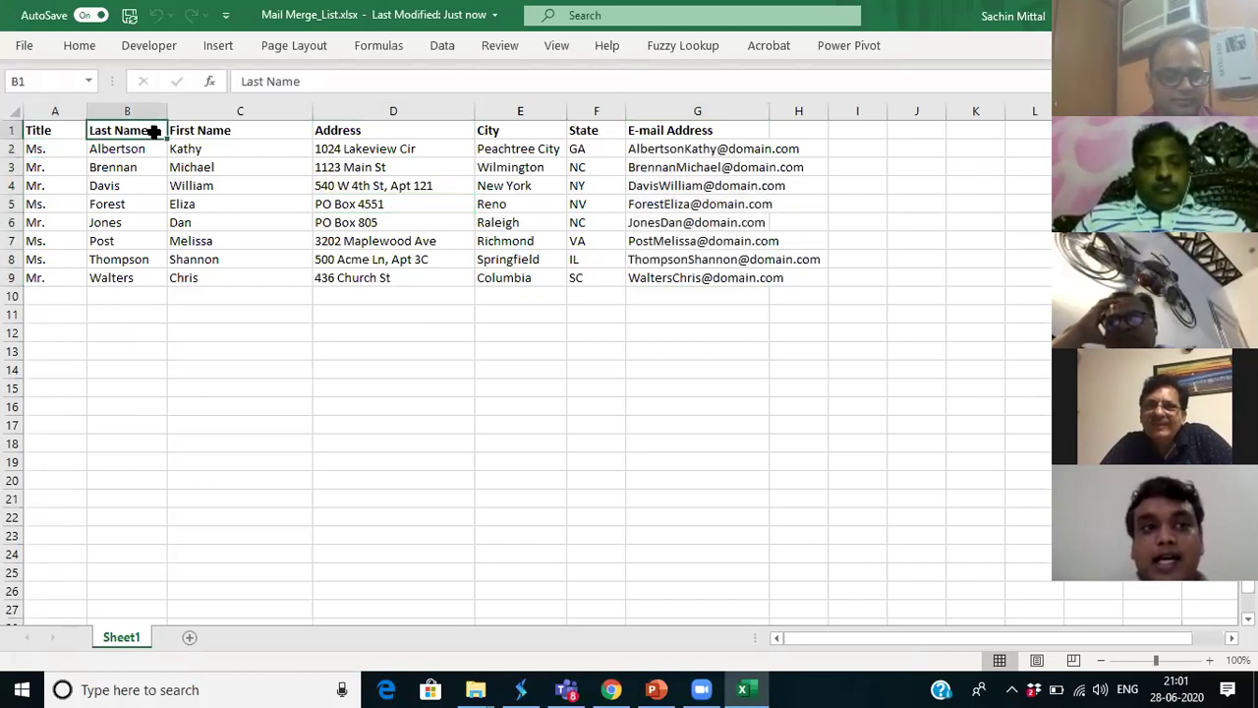
{"action": "left_click", "coordinate": [270, 129]}
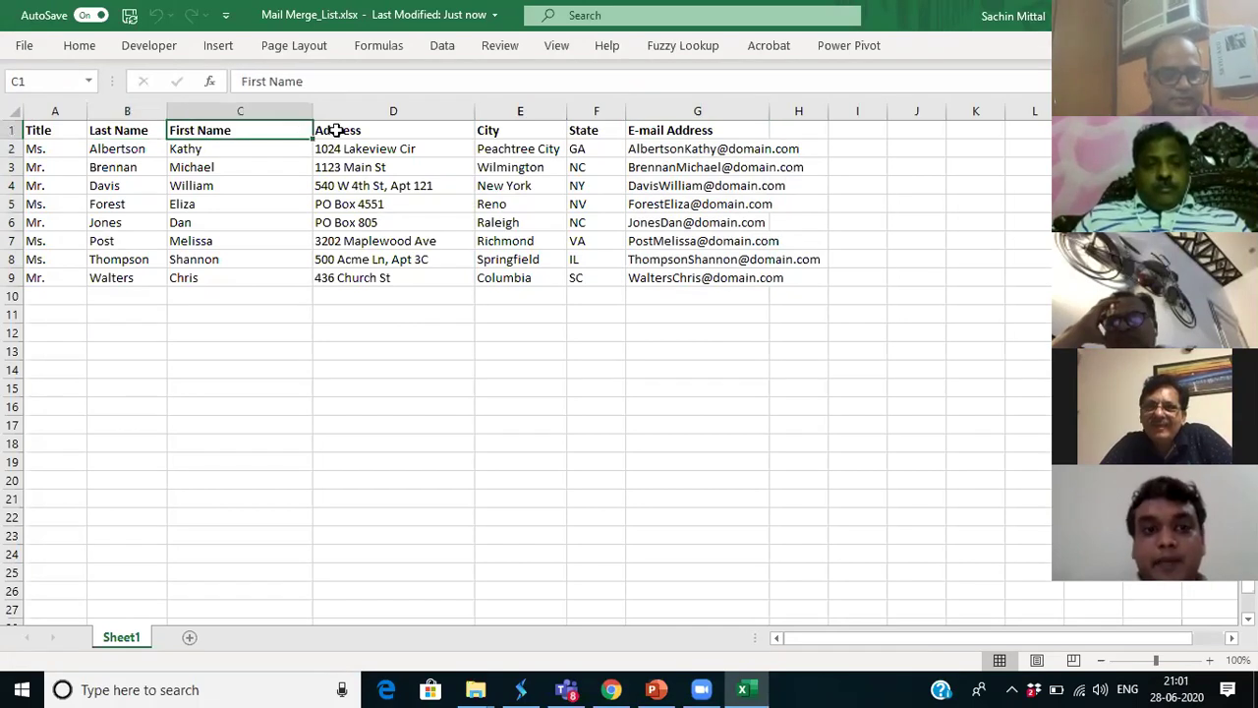
Check the Address, City, State and E-mail Address headings, then close Excel.
{"action": "left_click", "coordinate": [436, 130]}
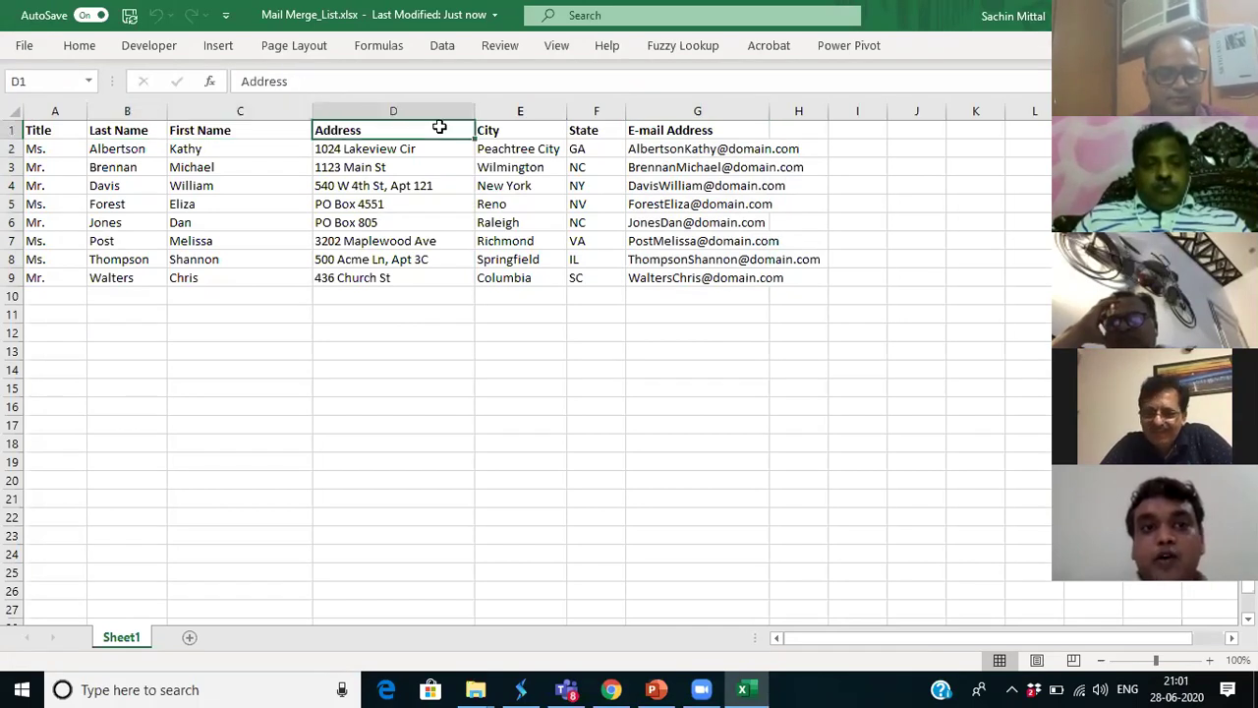
{"action": "left_click", "coordinate": [521, 130]}
{"action": "left_click", "coordinate": [595, 131]}
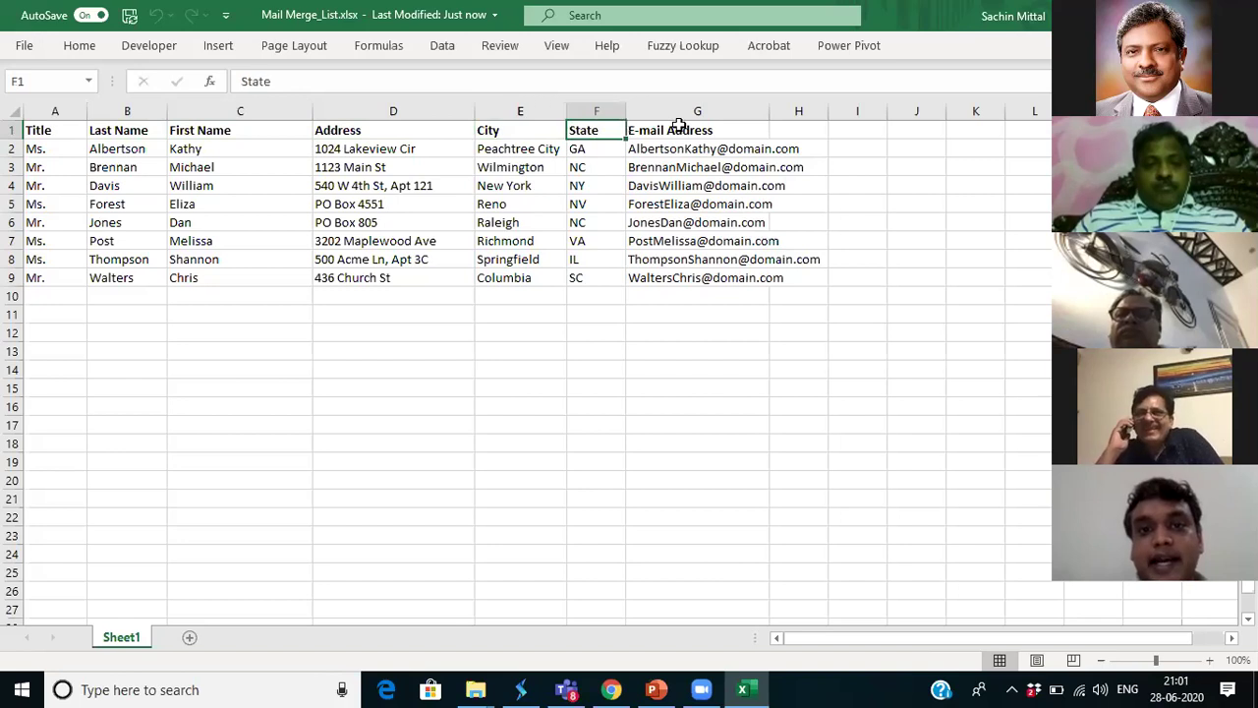
{"action": "left_click", "coordinate": [678, 127]}
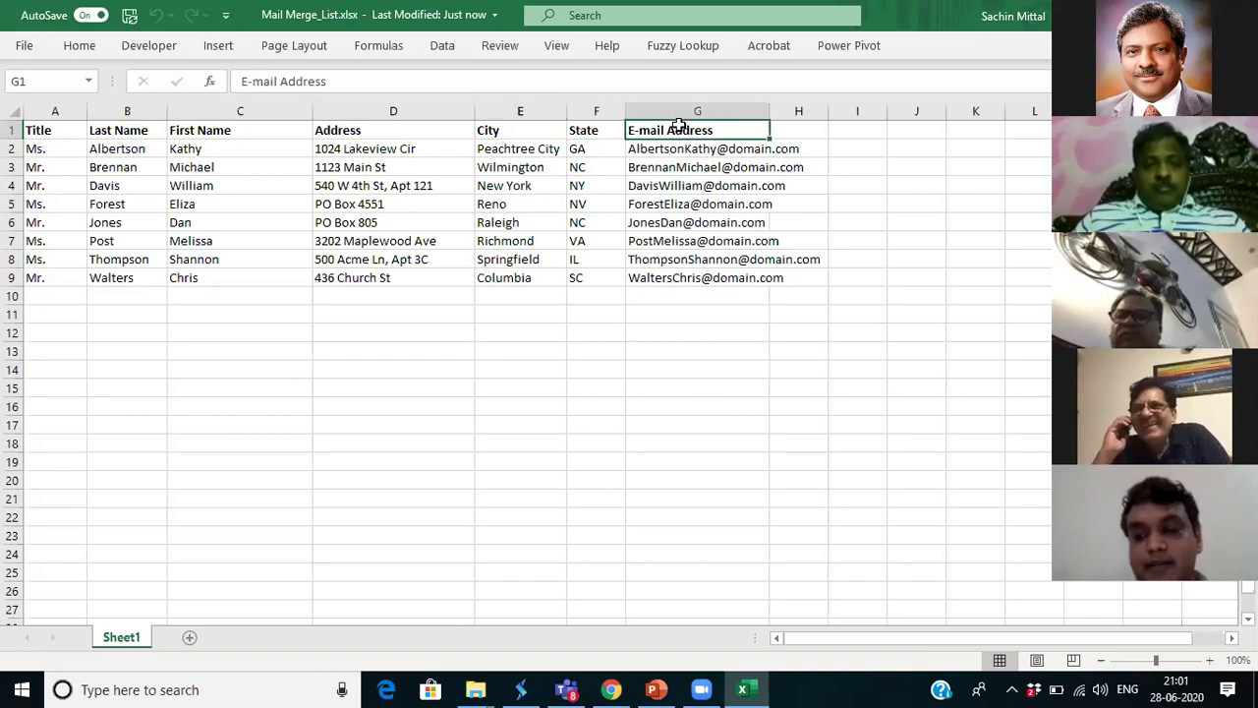
{"action": "left_click", "coordinate": [204, 200]}
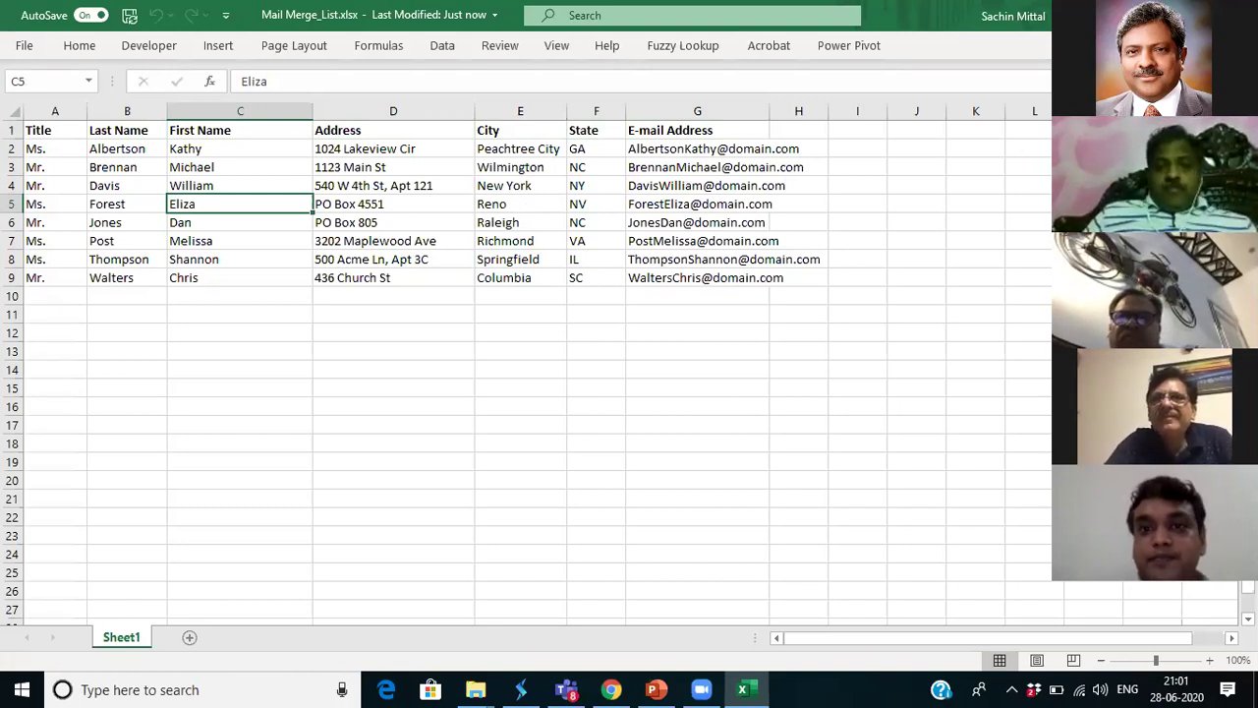
{"action": "key", "text": "alt+F4"}
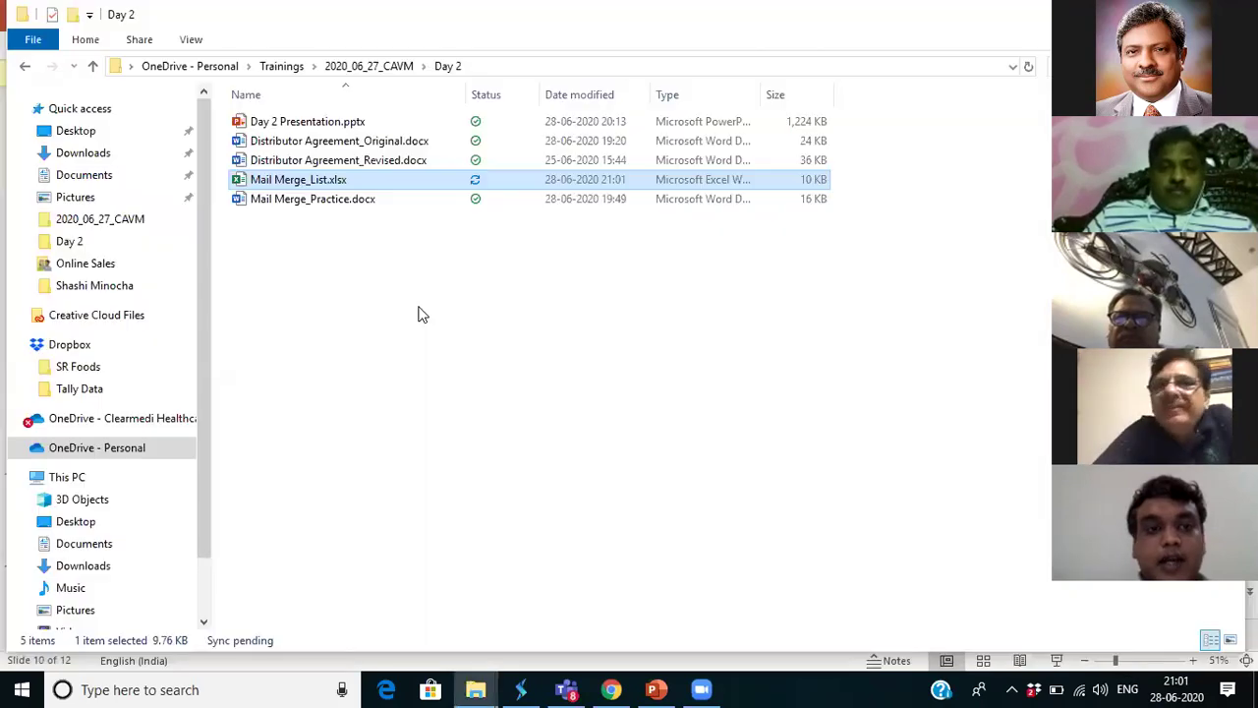
Select Mail Merge_Practice.docx in the Day 2 folder to open it in Word.
{"action": "left_click", "coordinate": [305, 200]}
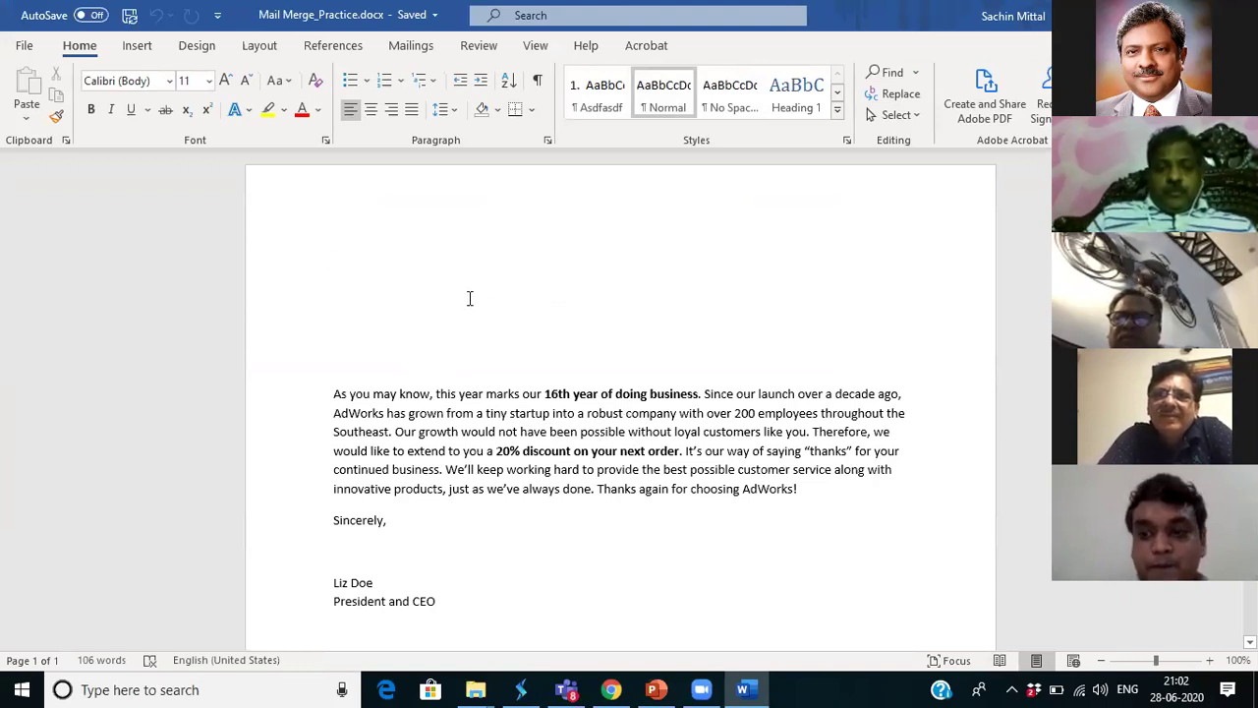
Launch the Step-by-Step Mail Merge Wizard from Mailings > Start Mail Merge for the discount letter.
{"action": "left_click", "coordinate": [410, 46]}
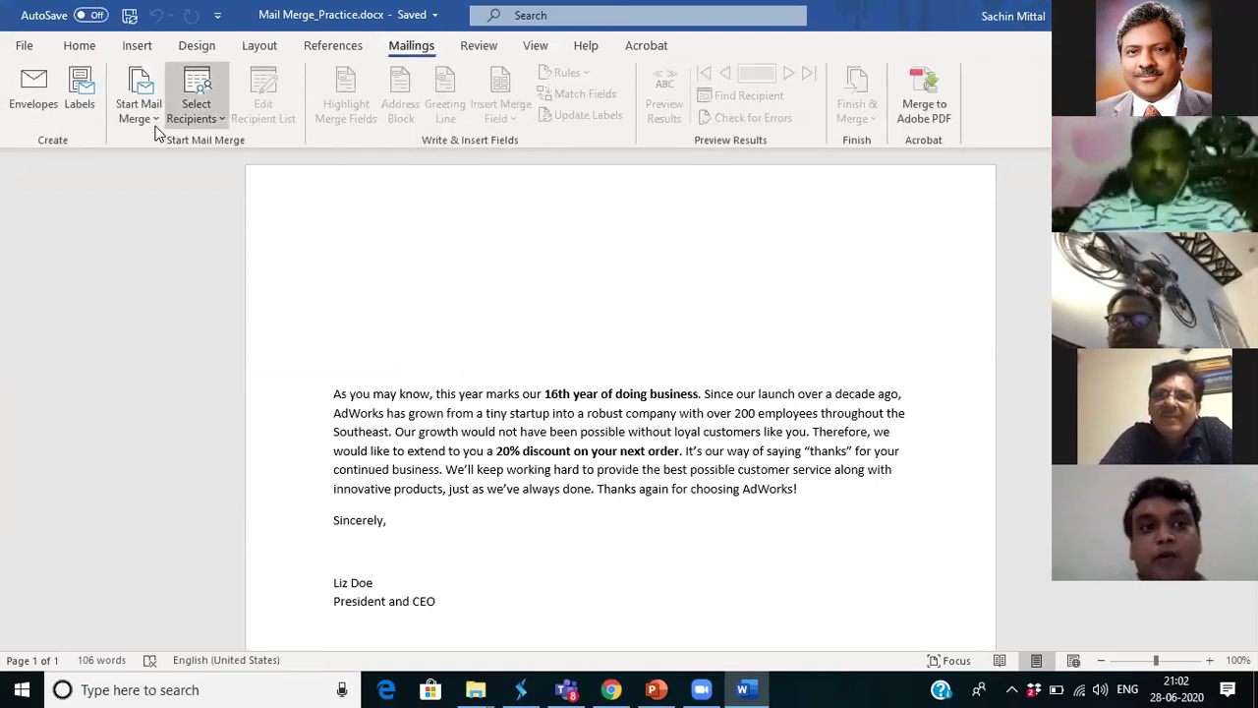
{"action": "left_click", "coordinate": [152, 126]}
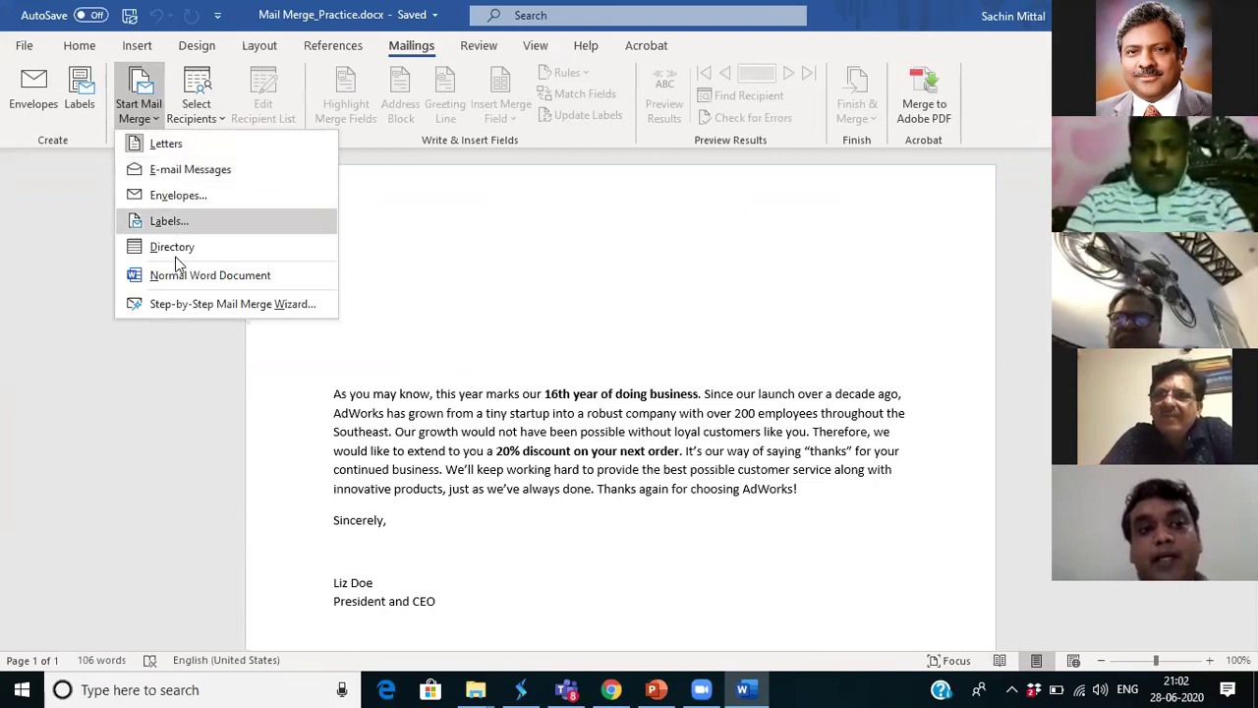
{"action": "left_click", "coordinate": [390, 51]}
{"action": "left_click", "coordinate": [138, 116]}
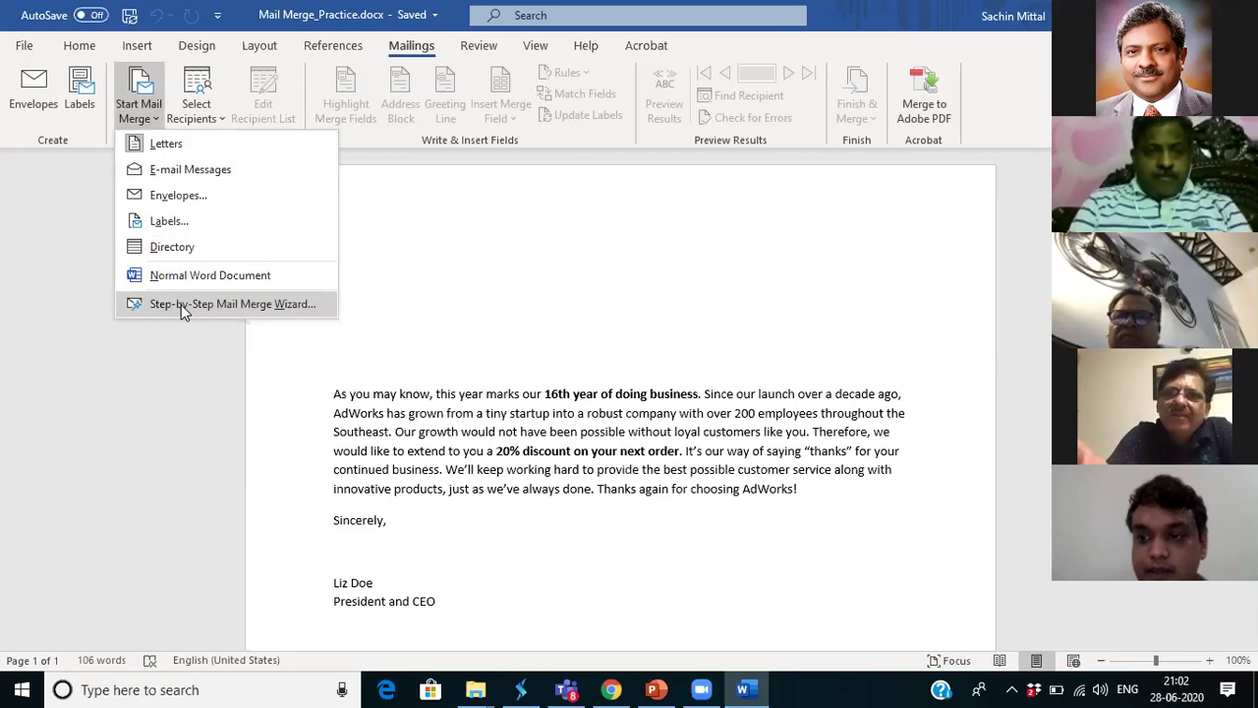
{"action": "left_click", "coordinate": [180, 305]}
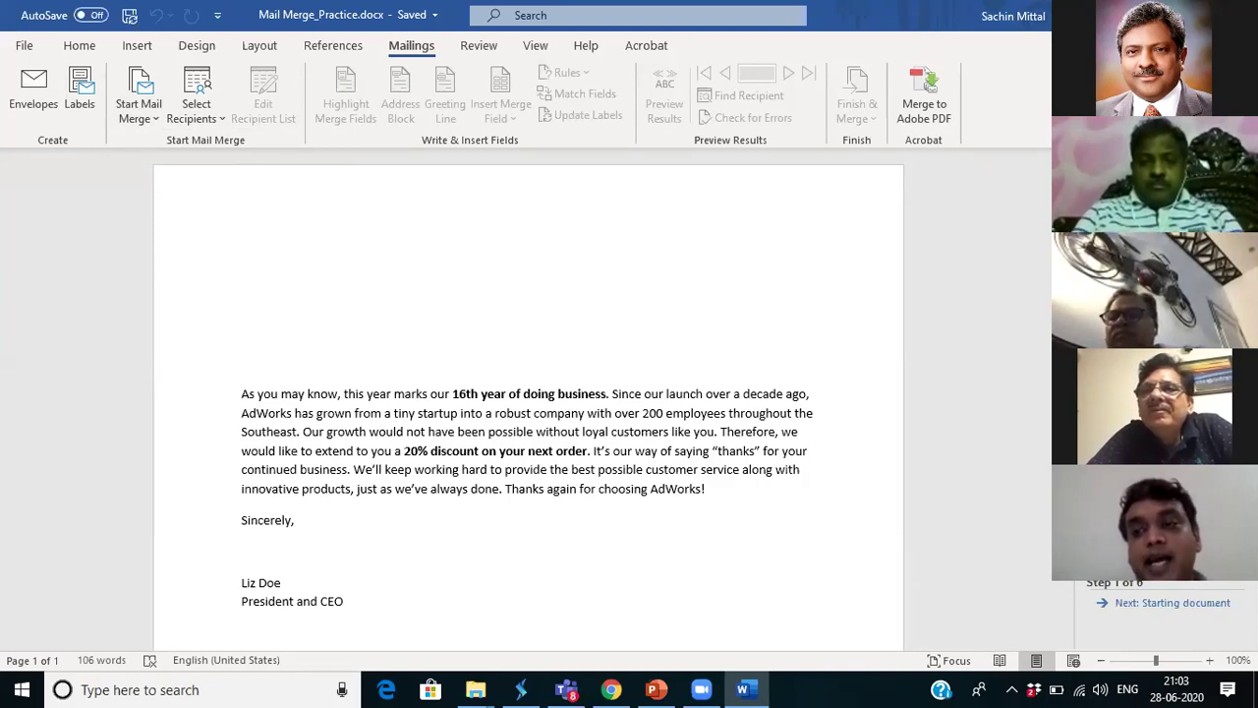
Move the wizard past the starting document step to Select recipients, step 3 of 6.
{"action": "left_click", "coordinate": [1170, 603]}
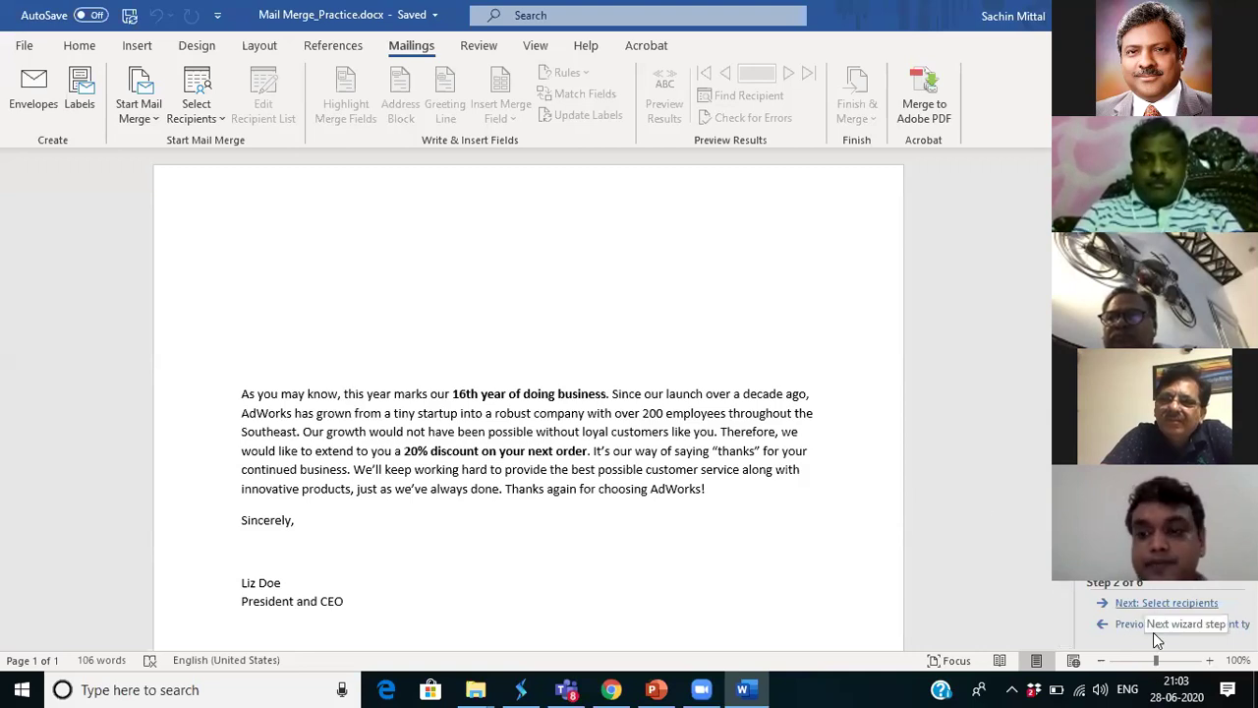
{"action": "left_click", "coordinate": [1165, 603]}
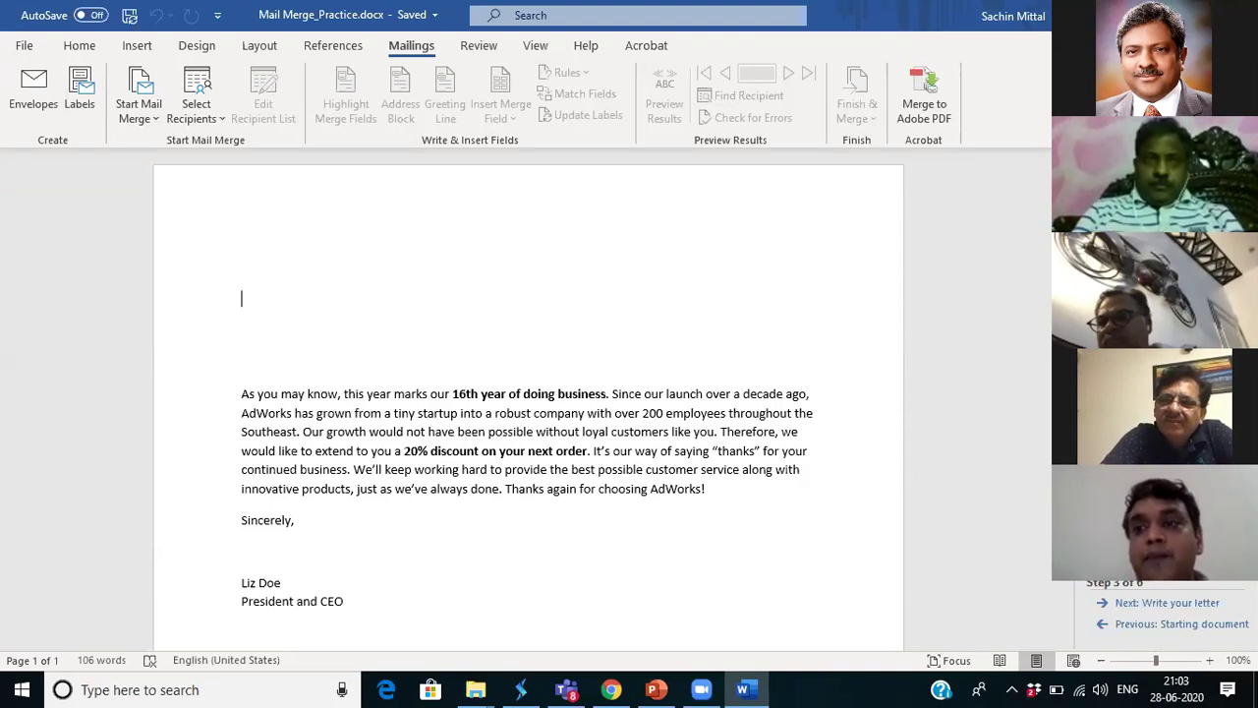
Start a new address list, inspect its First Name and Company Name fields, then discard it.
{"action": "left_click", "coordinate": [1091, 324]}
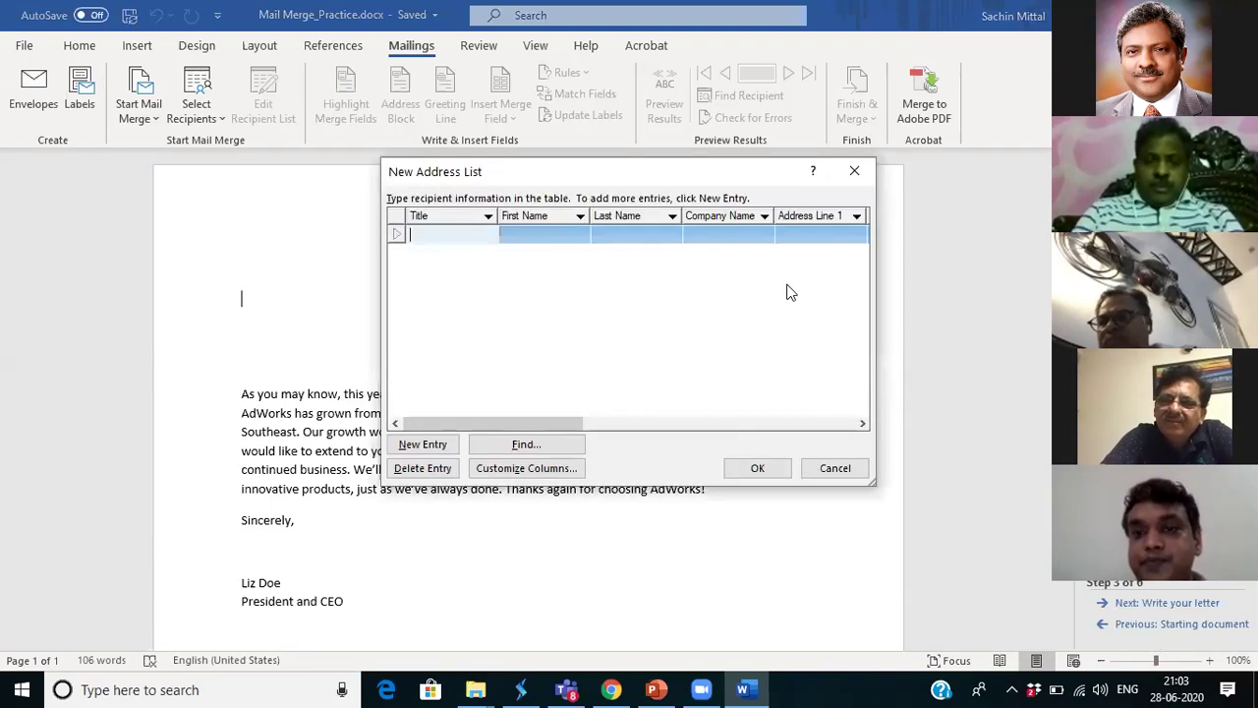
{"action": "left_click", "coordinate": [524, 234]}
{"action": "left_click", "coordinate": [645, 245]}
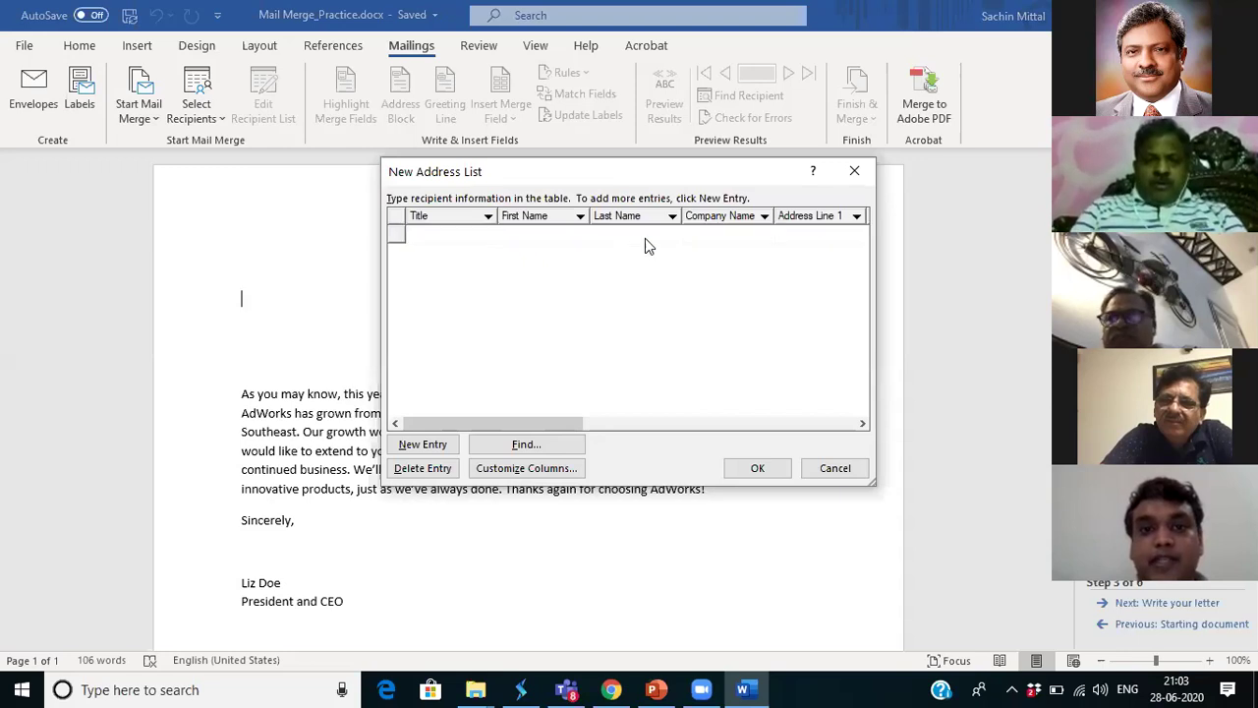
{"action": "left_click", "coordinate": [702, 240]}
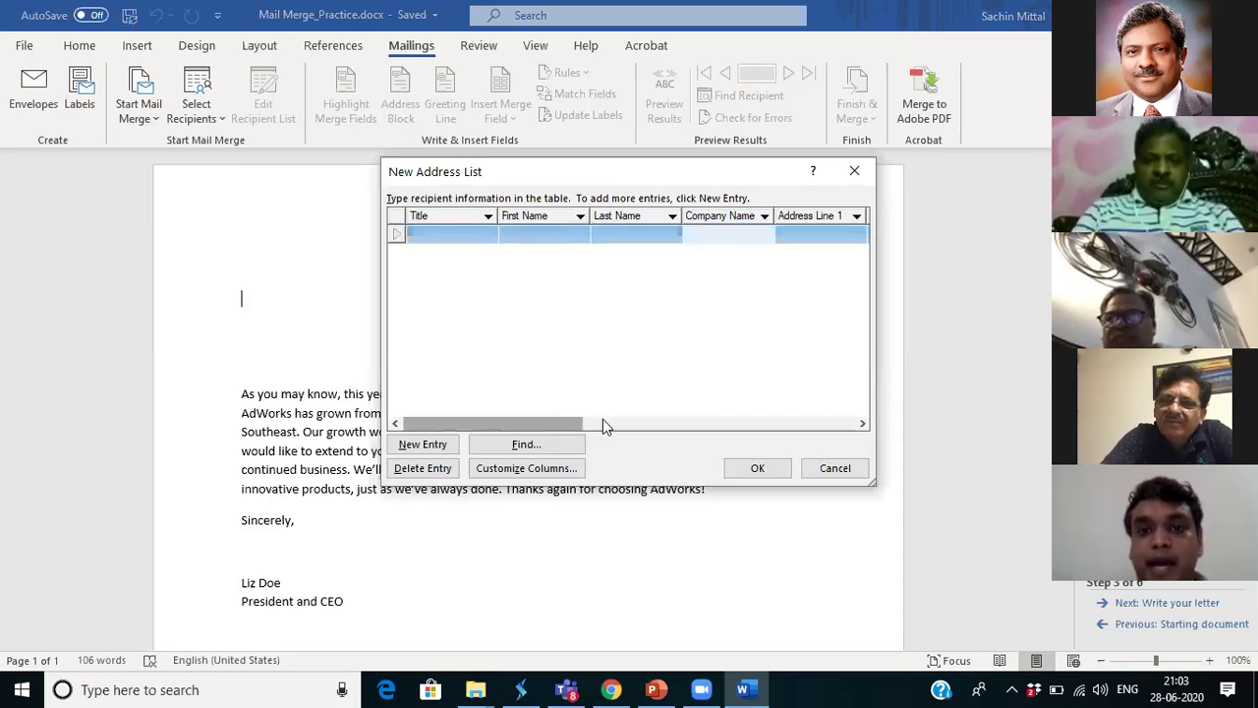
{"action": "left_click", "coordinate": [658, 425]}
{"action": "mouse_move", "coordinate": [658, 425]}
{"action": "left_mouse_down"}
{"action": "mouse_move", "coordinate": [883, 421]}
{"action": "mouse_move", "coordinate": [620, 407]}
{"action": "mouse_move", "coordinate": [525, 323]}
{"action": "left_mouse_up"}
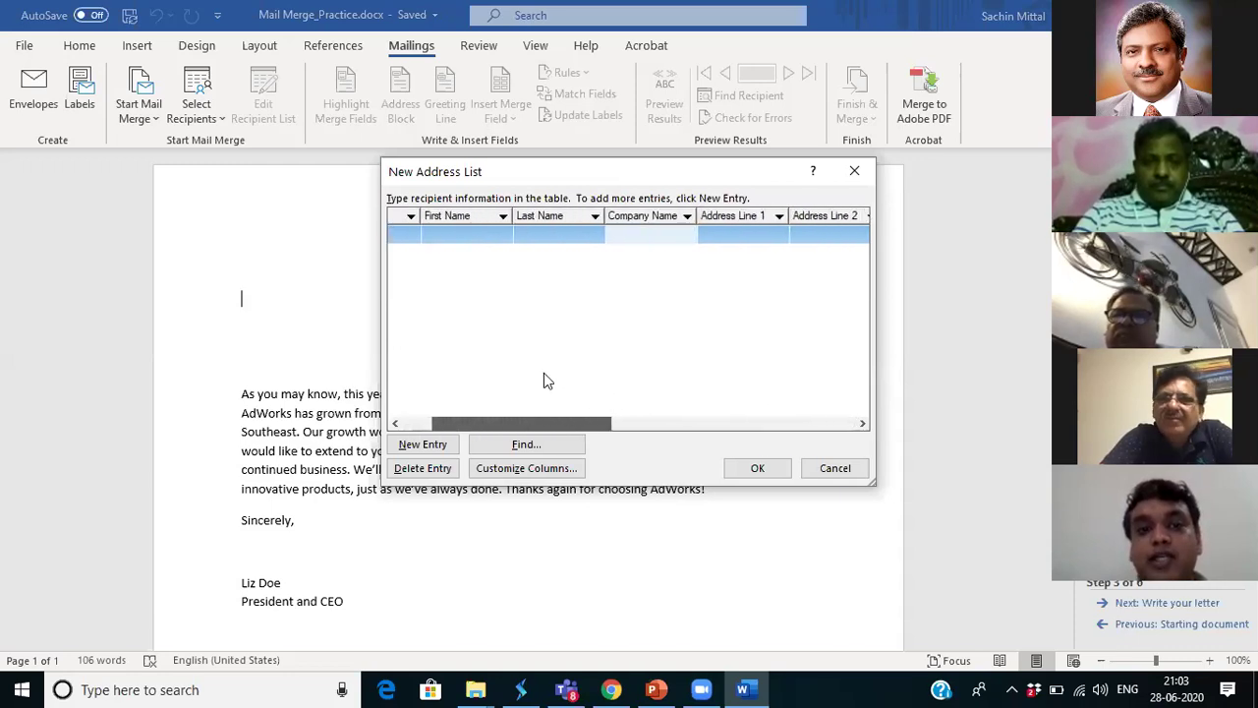
{"action": "left_click_drag", "start_coordinate": [540, 425], "coordinate": [816, 415]}
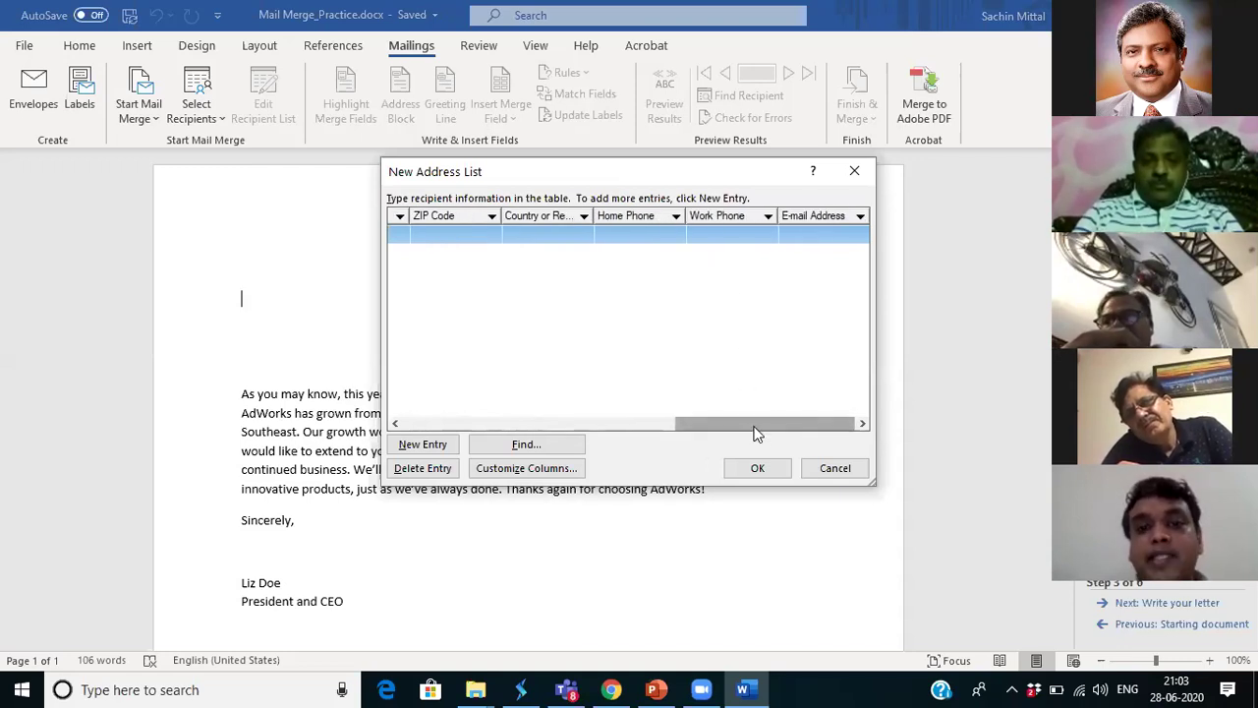
{"action": "left_click", "coordinate": [630, 423]}
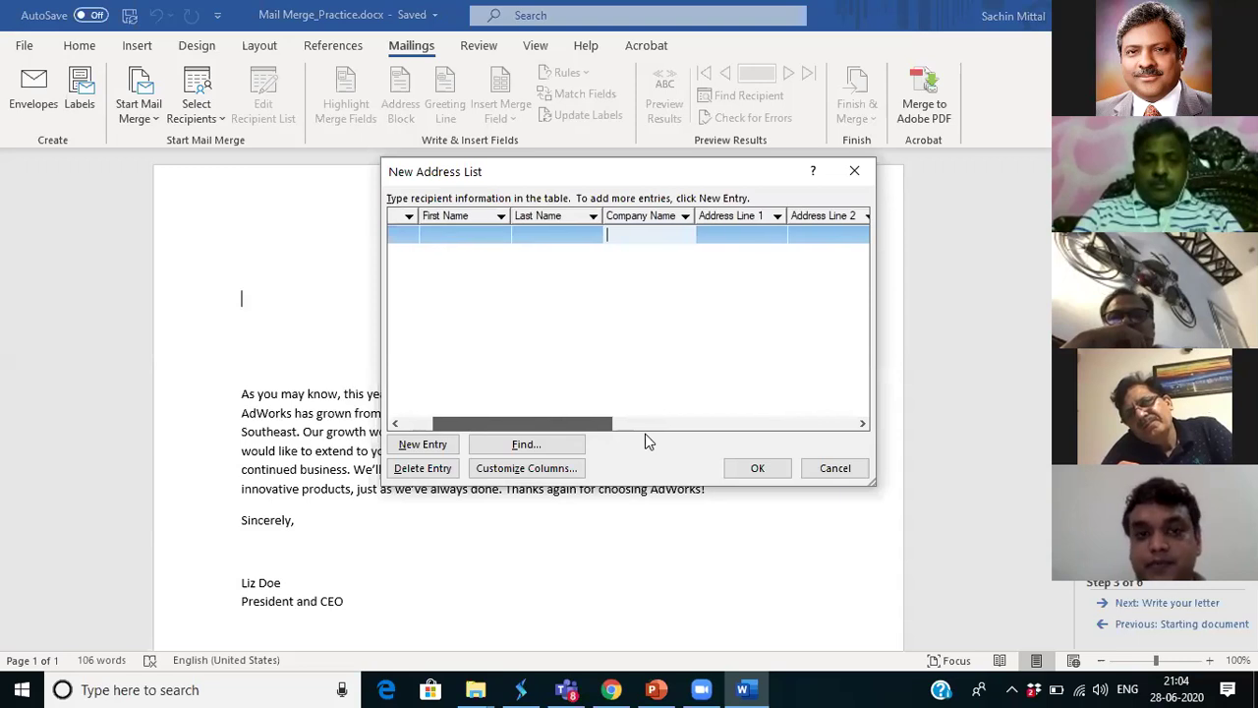
{"action": "left_click", "coordinate": [835, 468]}
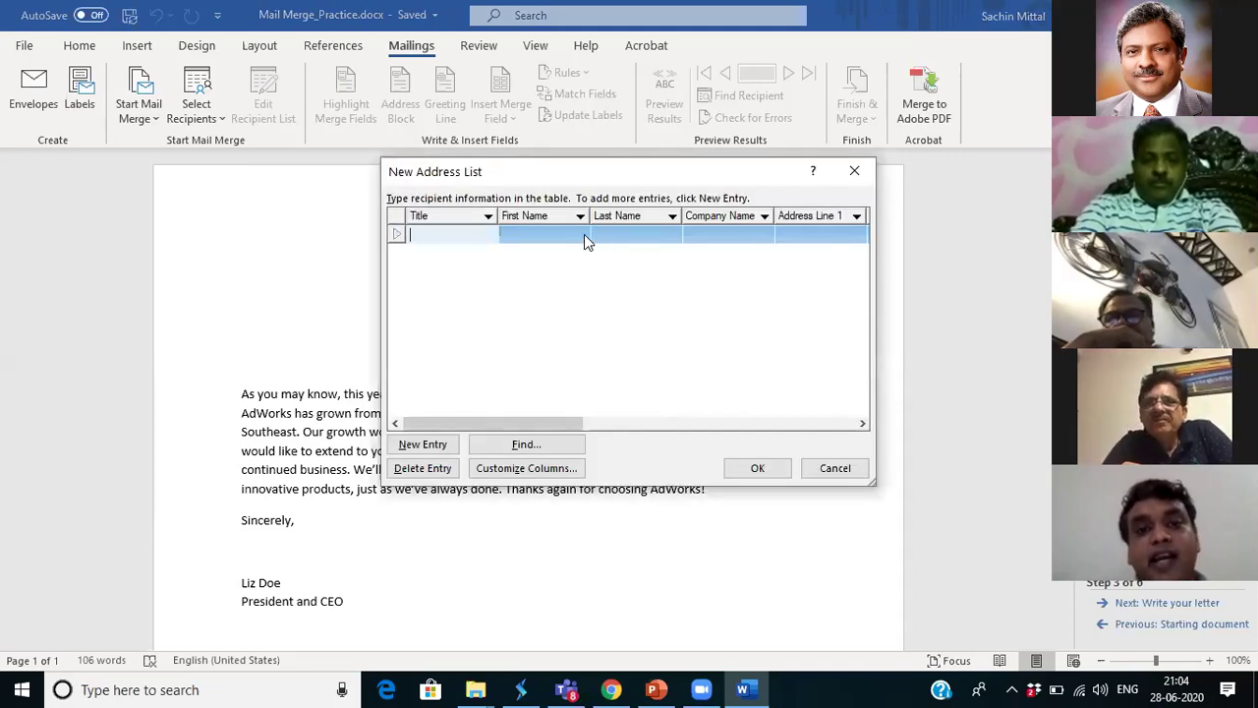
{"action": "left_click", "coordinate": [853, 173]}
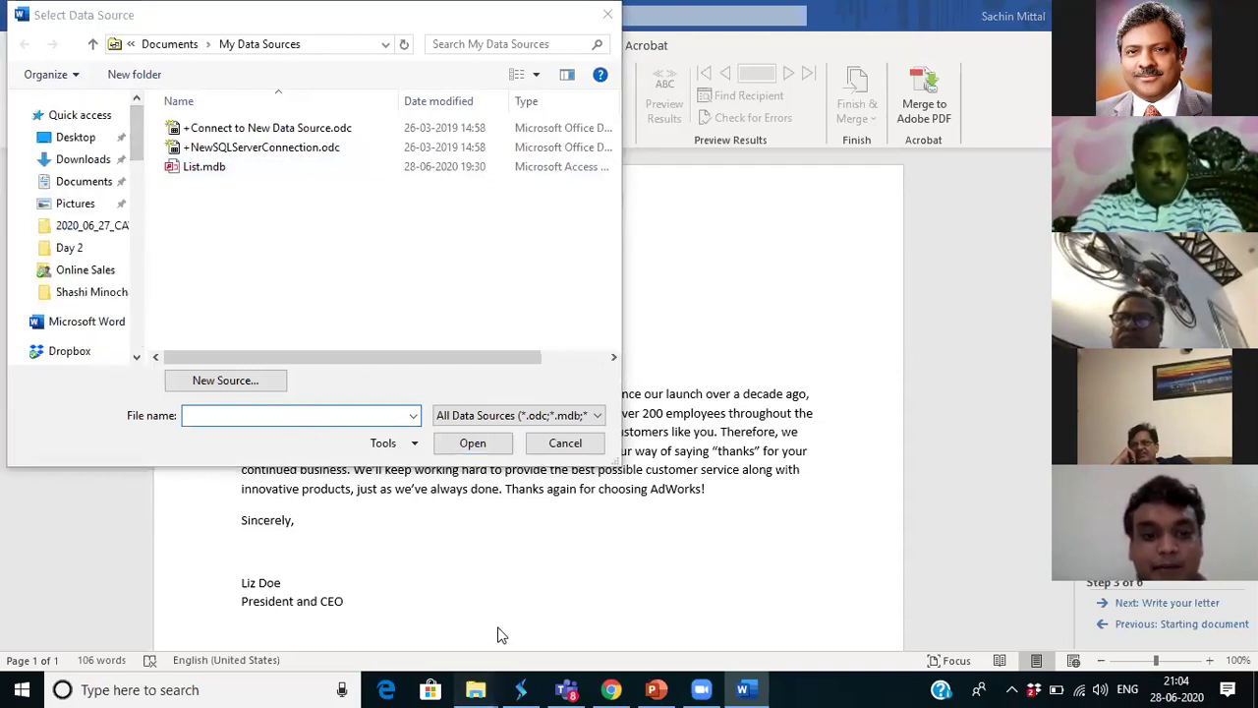
Copy the Day 2 folder path from the File Explorer address bar.
{"action": "mouse_move", "coordinate": [476, 690]}
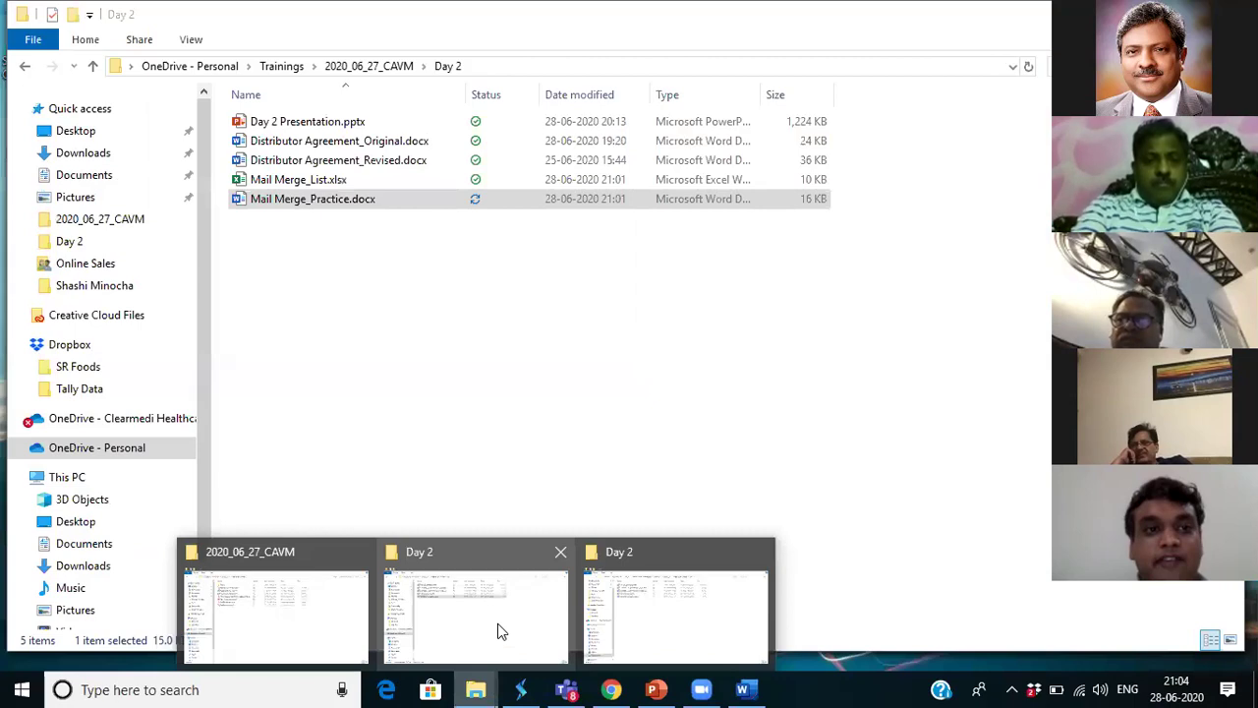
{"action": "left_click", "coordinate": [500, 630]}
{"action": "left_click", "coordinate": [573, 70]}
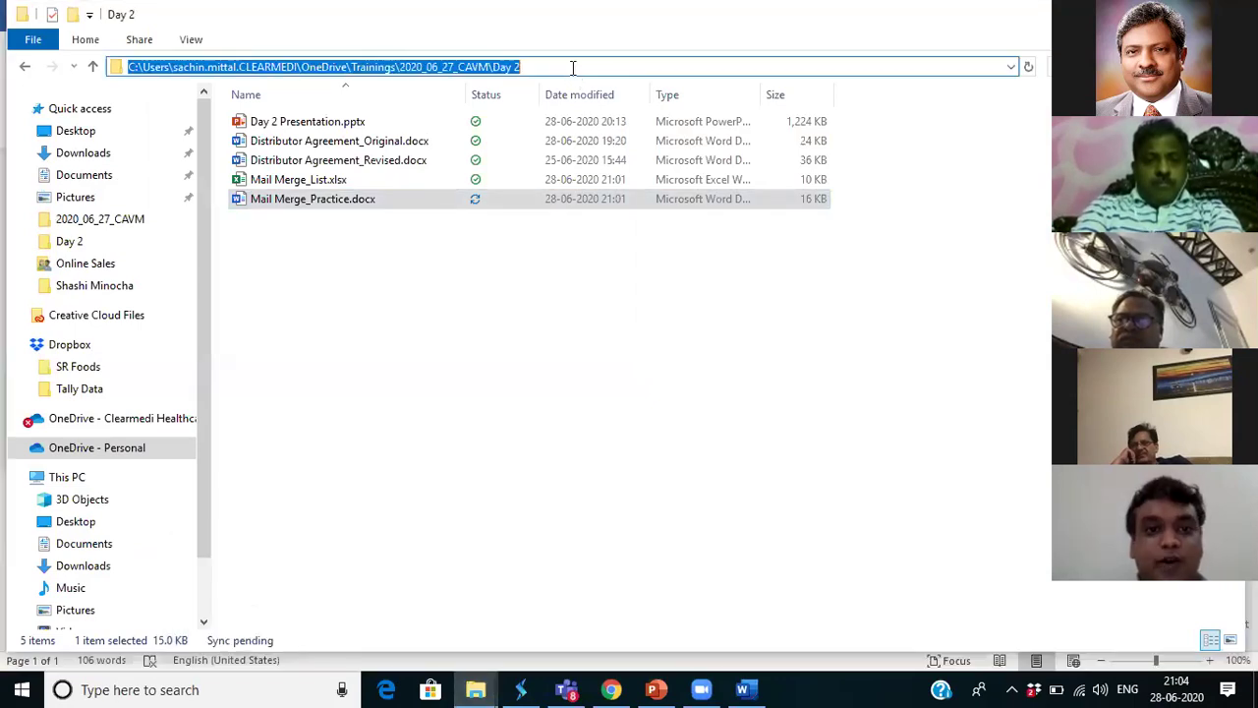
{"action": "key", "text": "alt+Tab"}
Paste the Day 2 path into Select Data Source, open Mail Merge_List.xlsx, and accept Sheet1$.
{"action": "left_click", "coordinate": [331, 43]}
{"action": "key", "text": "ctrl+v"}
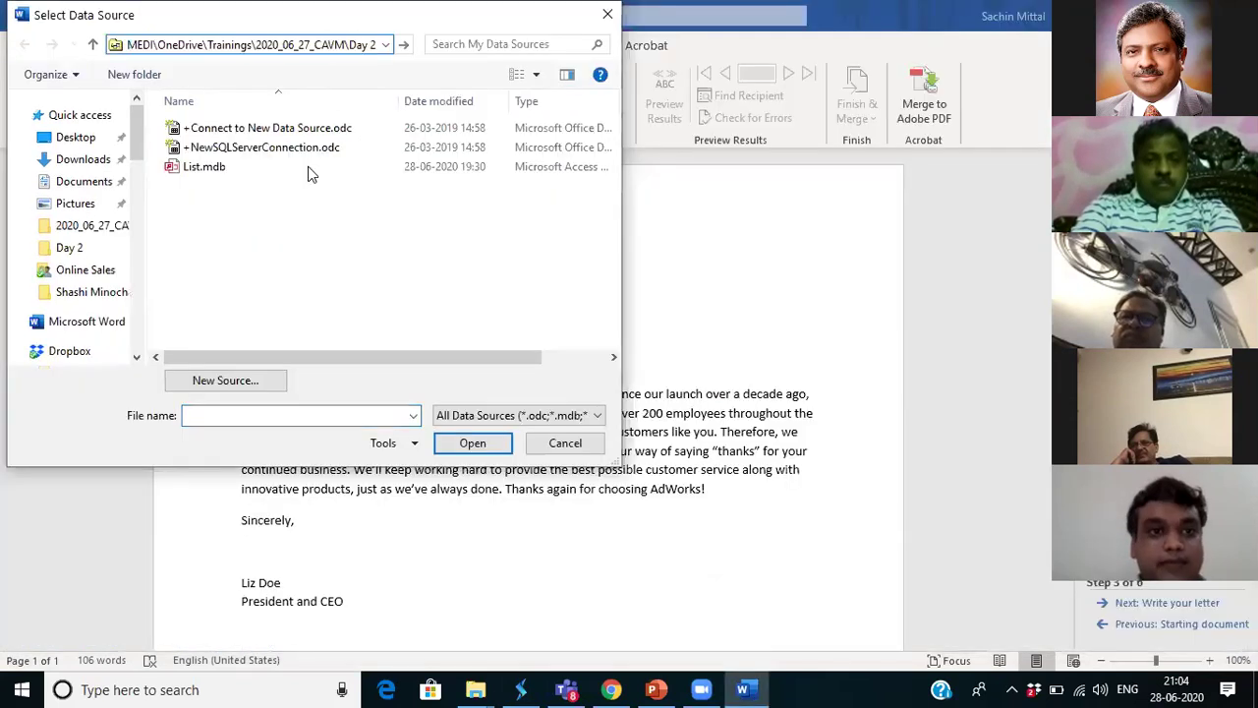
{"action": "key", "text": "Return"}
{"action": "left_click", "coordinate": [255, 173]}
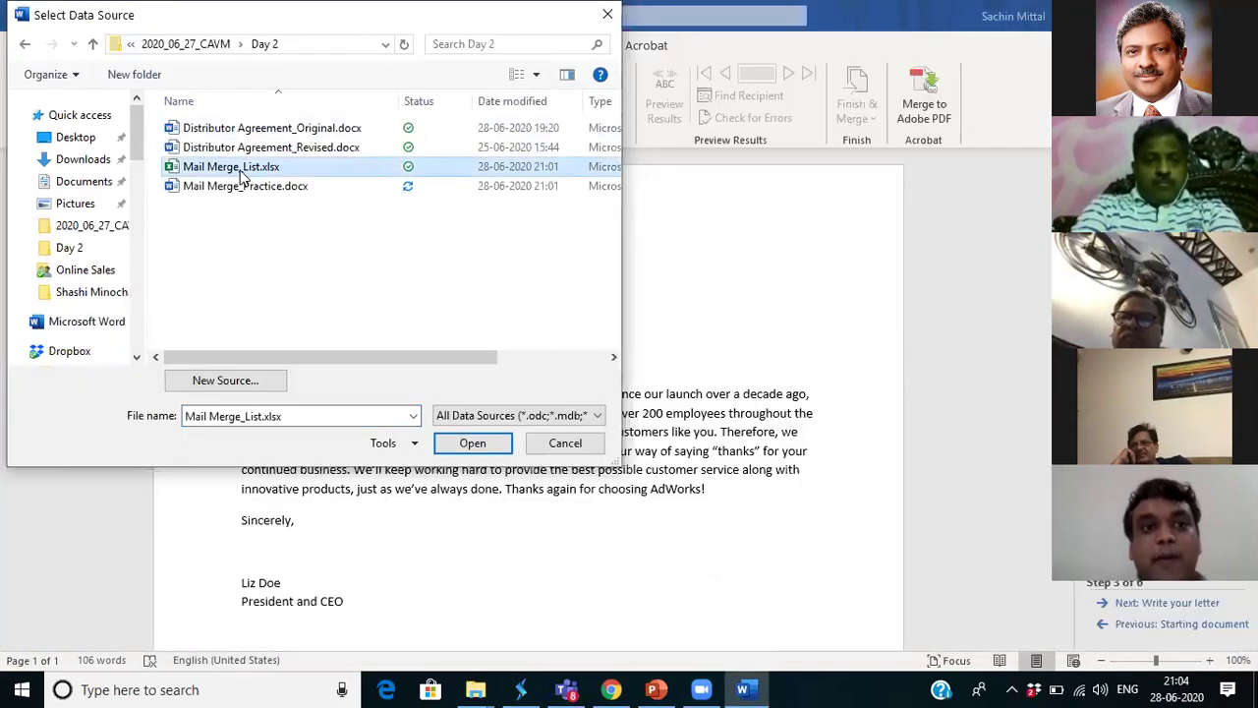
{"action": "double_click", "coordinate": [243, 173]}
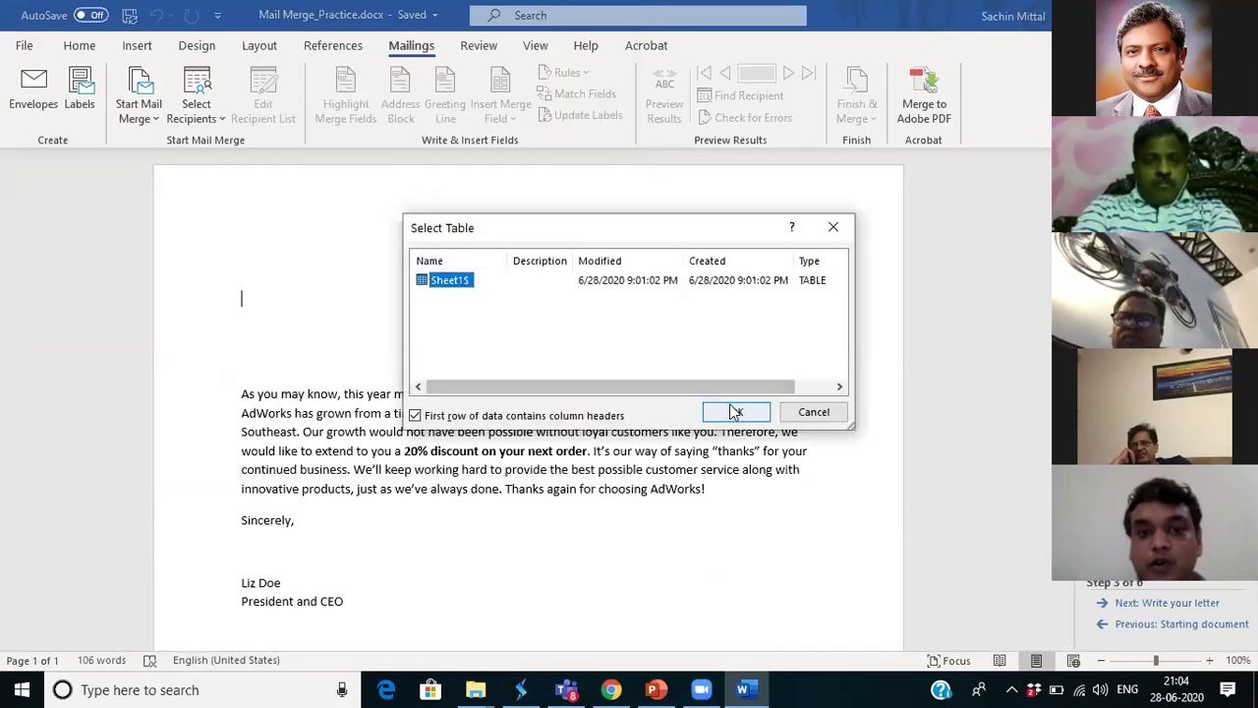
{"action": "left_click", "coordinate": [734, 409]}
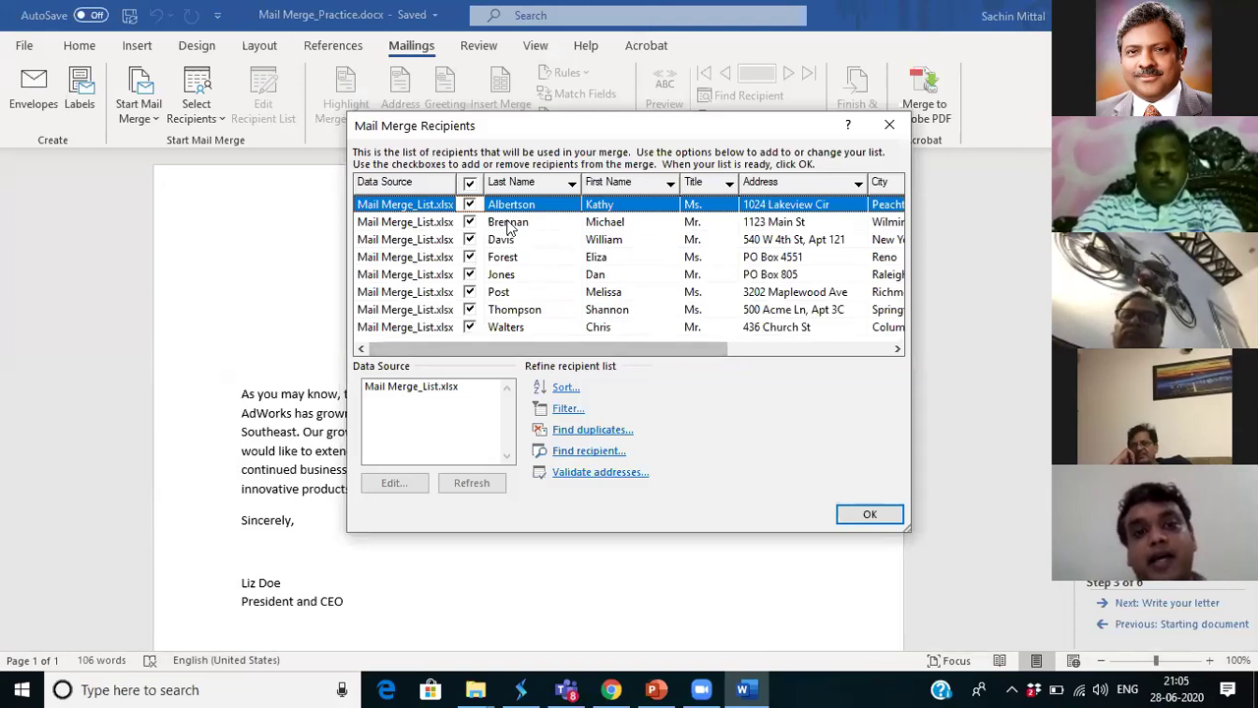
Tick all recipients in Mail Merge Recipients, confirm, and advance the wizard to Write your letter.
{"action": "left_click", "coordinate": [473, 225]}
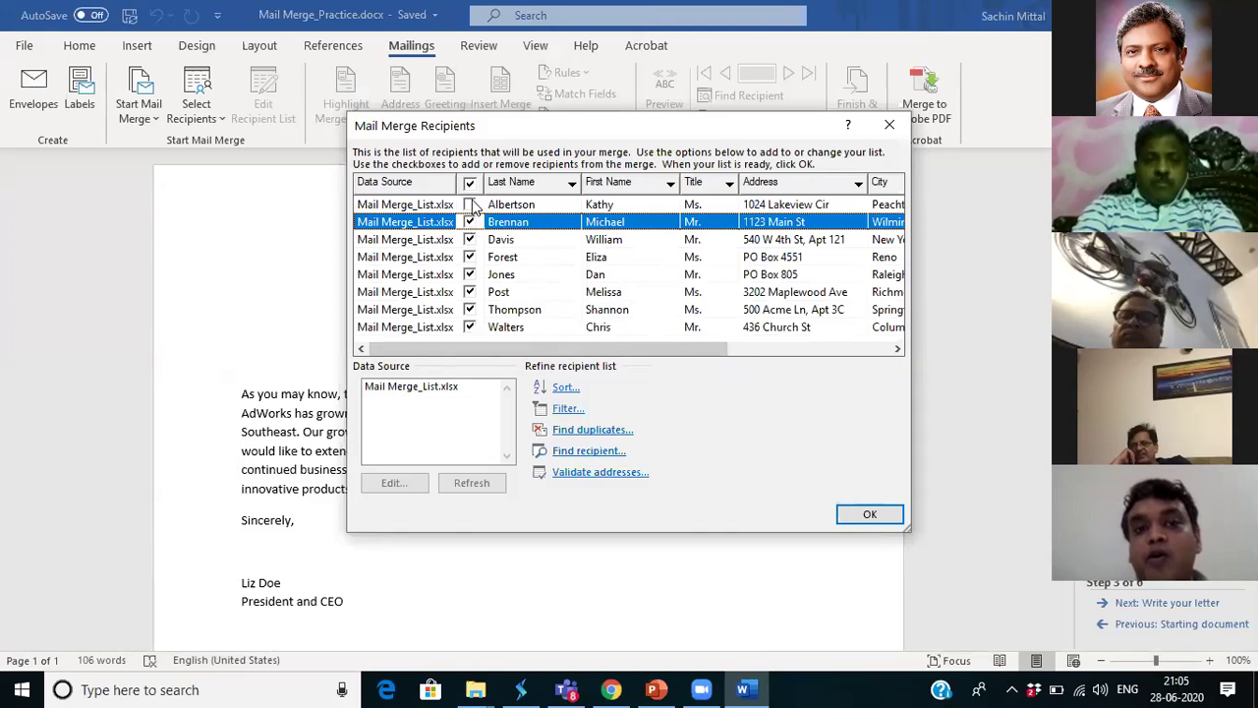
{"action": "left_click", "coordinate": [473, 207]}
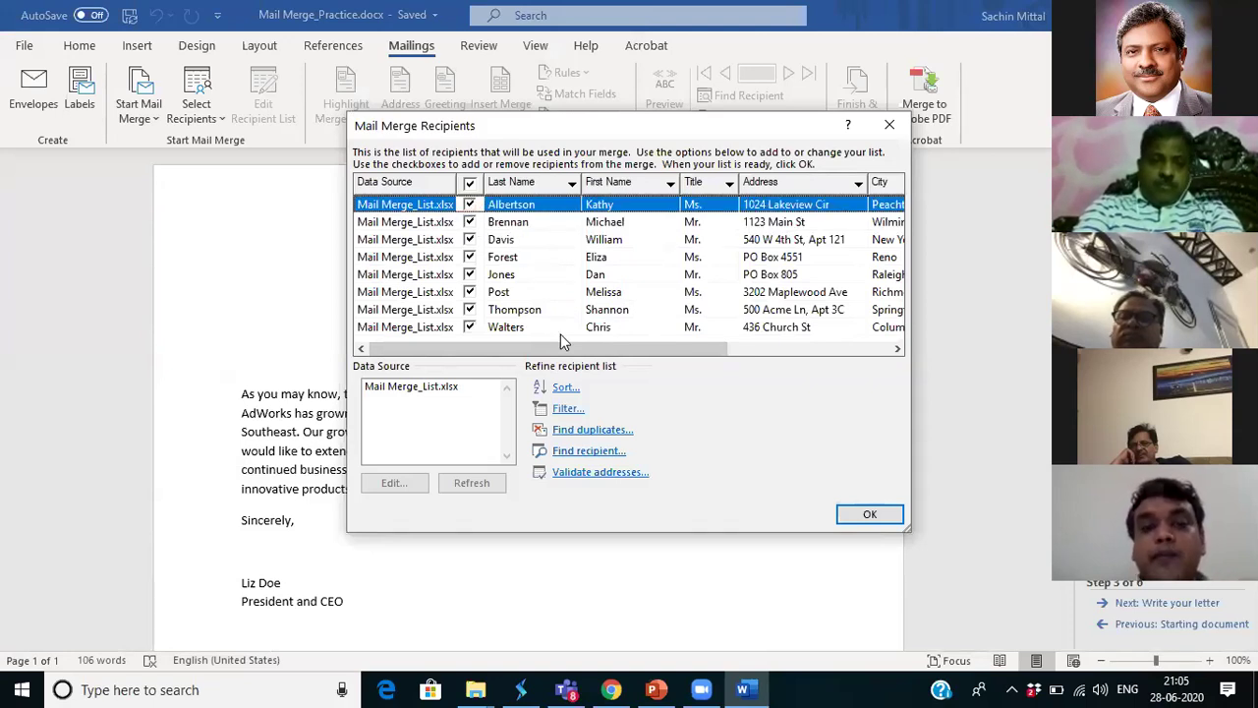
{"action": "left_click", "coordinate": [471, 187]}
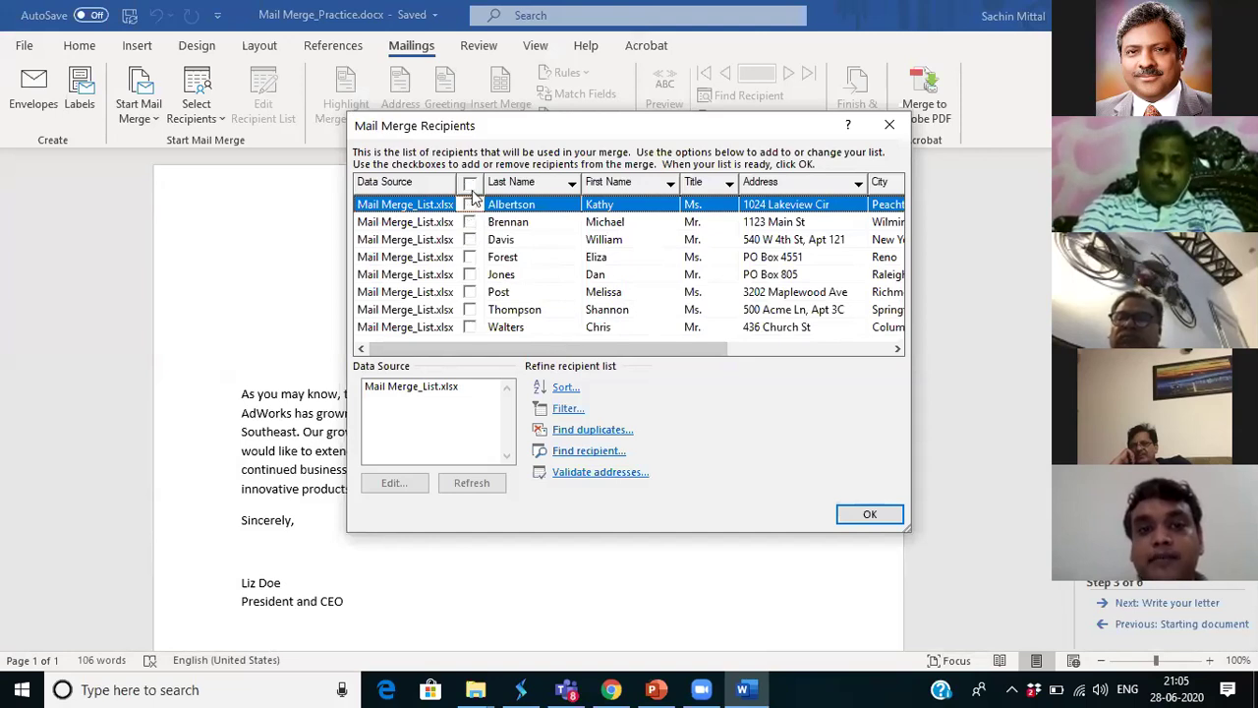
{"action": "left_click", "coordinate": [891, 517]}
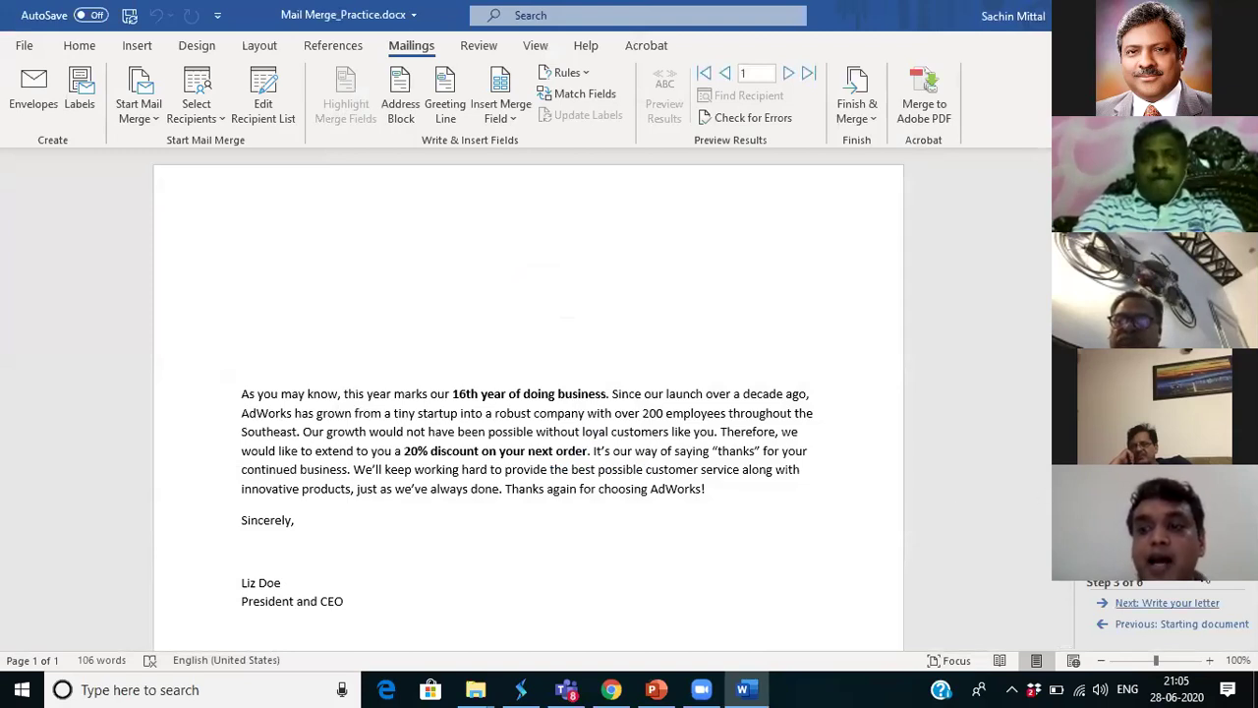
{"action": "left_click", "coordinate": [1166, 602]}
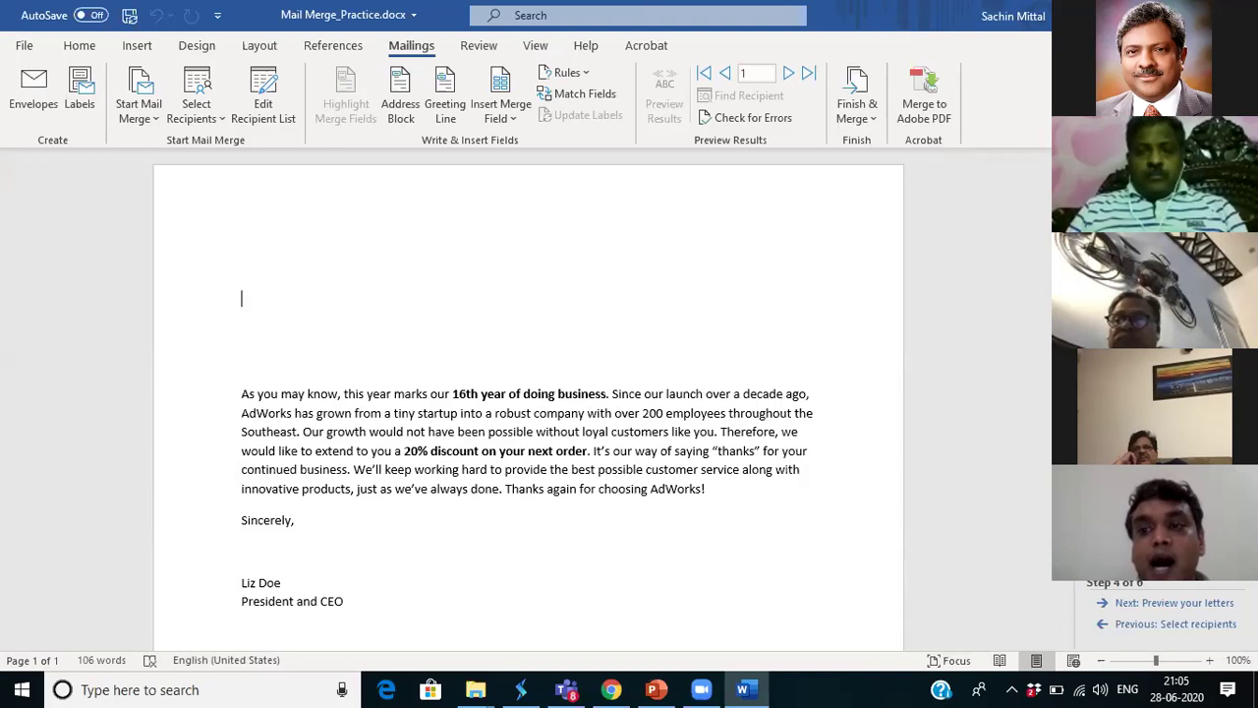
{"action": "left_click", "coordinate": [500, 89]}
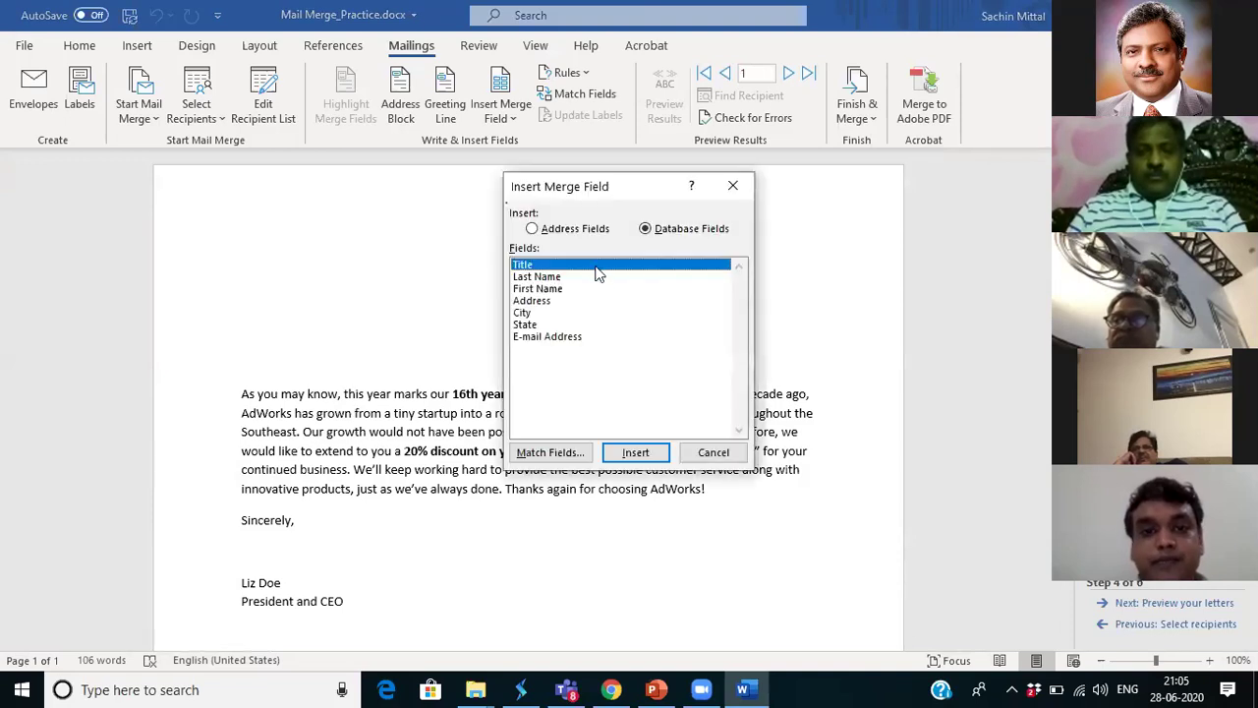
{"action": "left_click", "coordinate": [637, 453]}
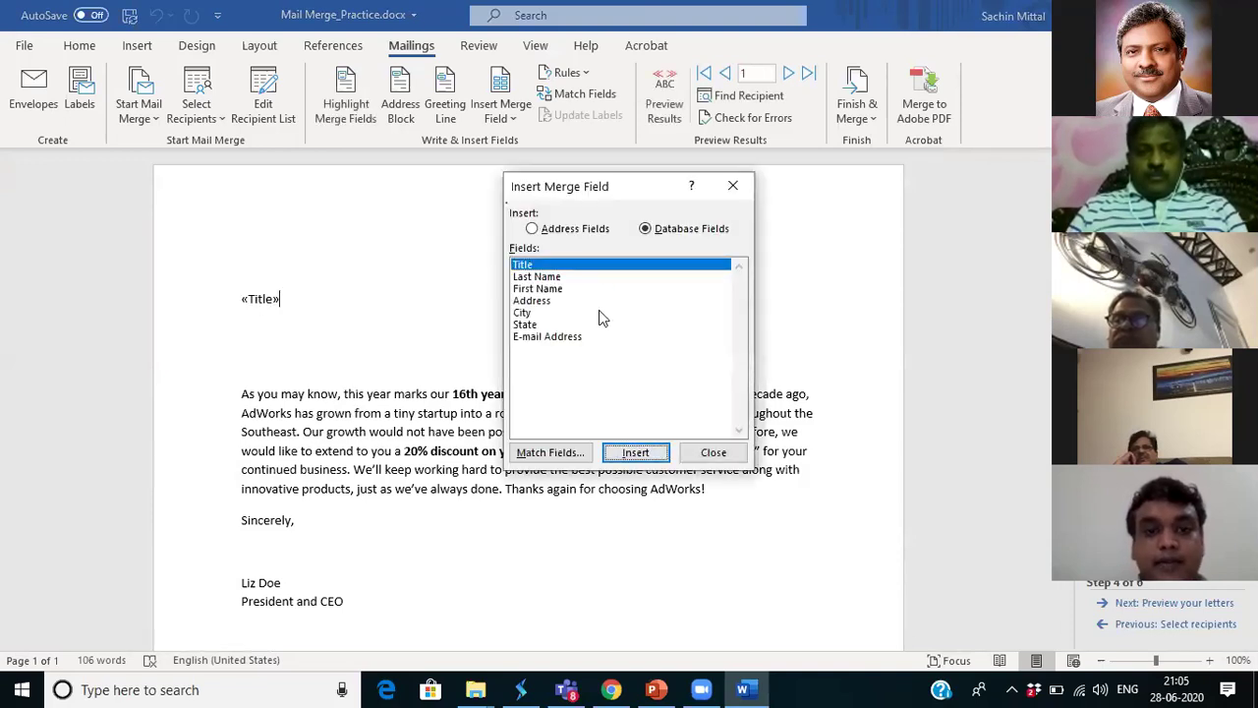
{"action": "left_click", "coordinate": [549, 288]}
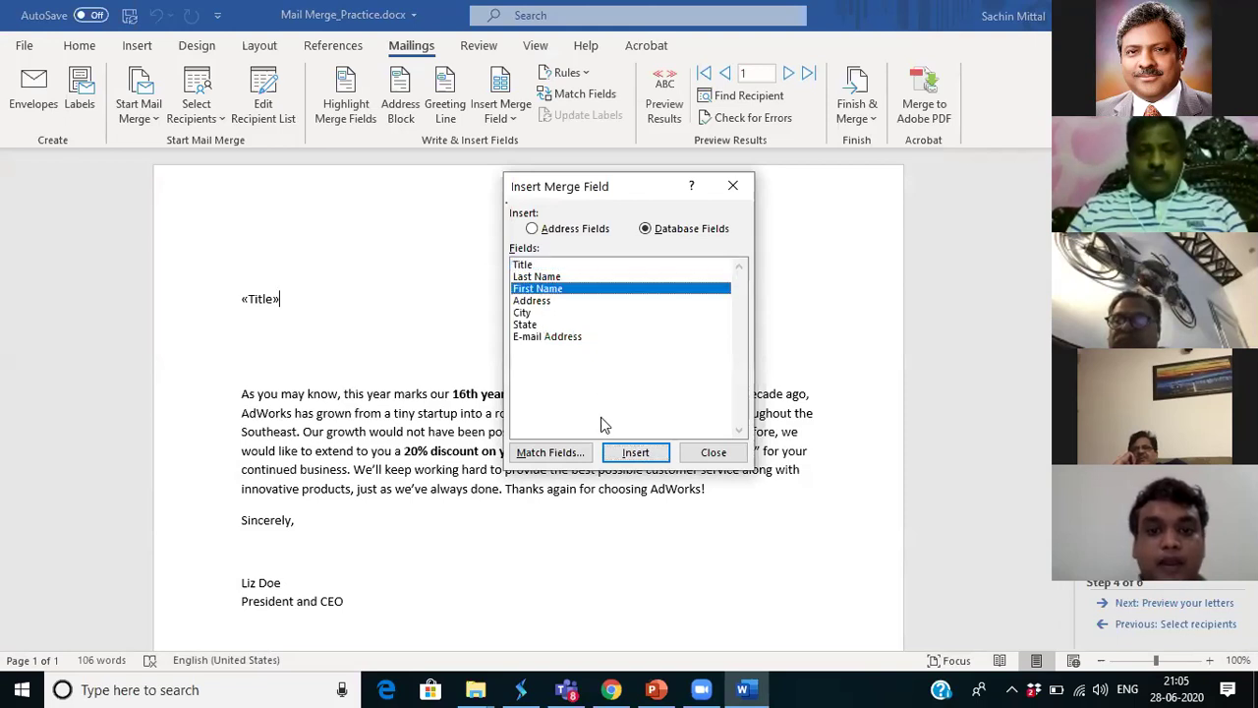
{"action": "left_click", "coordinate": [619, 455]}
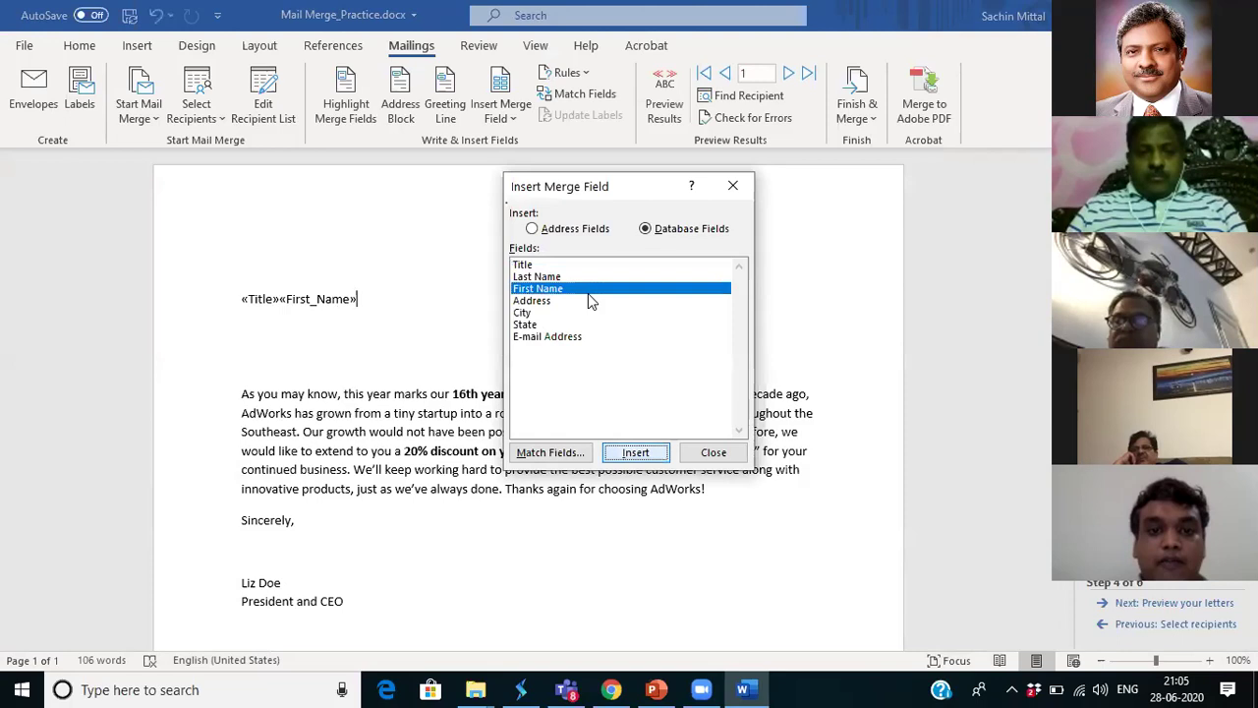
{"action": "left_click", "coordinate": [576, 277]}
{"action": "left_click", "coordinate": [615, 456]}
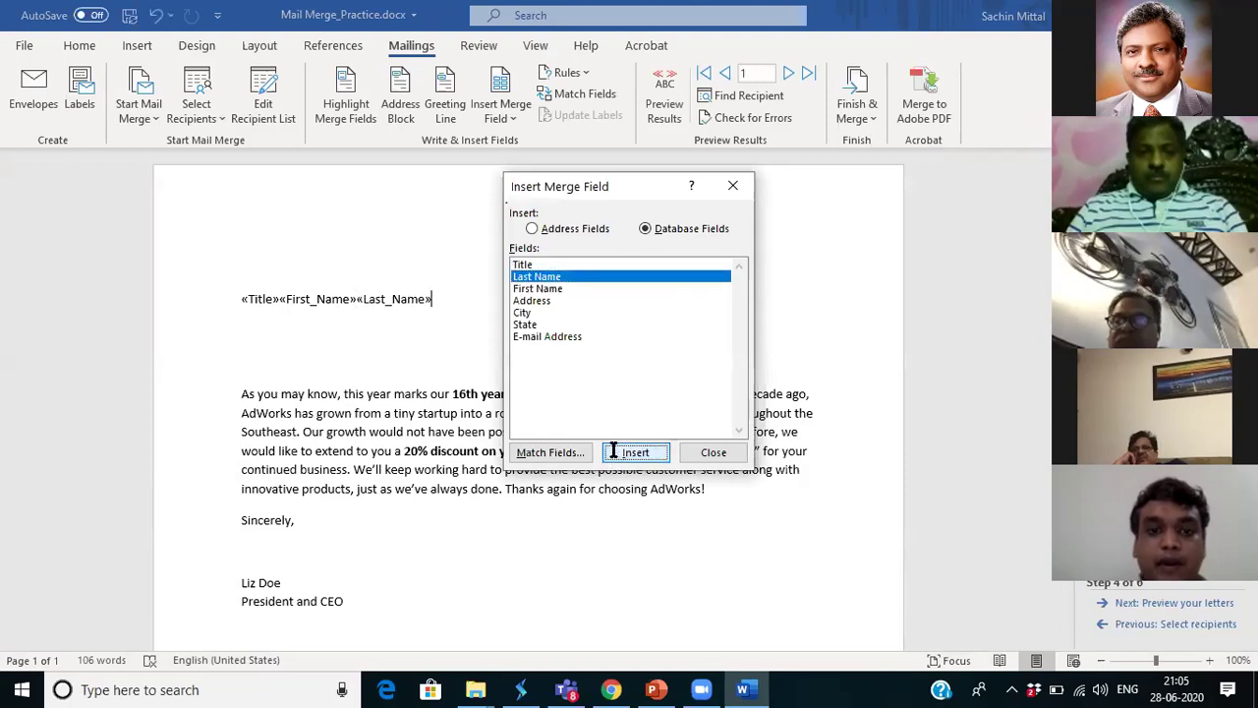
{"action": "left_click", "coordinate": [714, 452]}
{"action": "key", "text": "Return"}
{"action": "key", "text": "Left"}
{"action": "key", "text": "shift+Home"}
{"action": "key", "text": "Delete"}
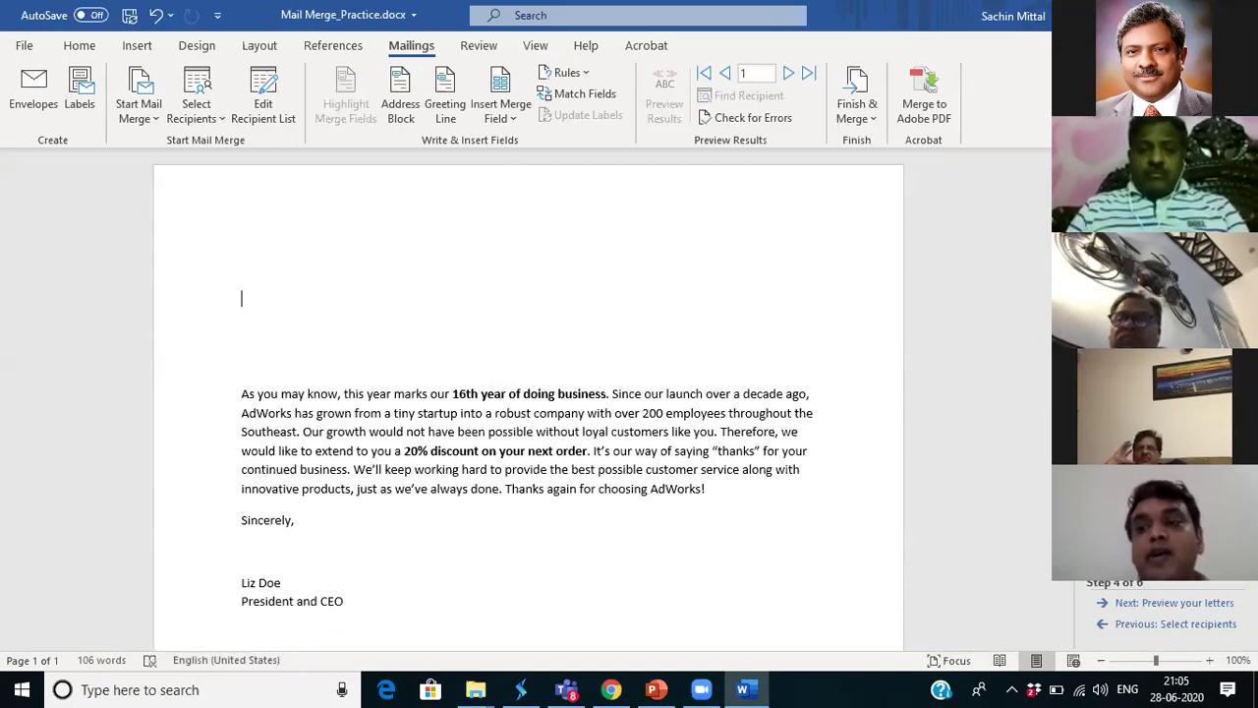
Insert an address block using the Mr. Joshua Randall Jr. name format after comparing formats.
{"action": "key", "text": "alt+m"}
{"action": "key", "text": "a"}
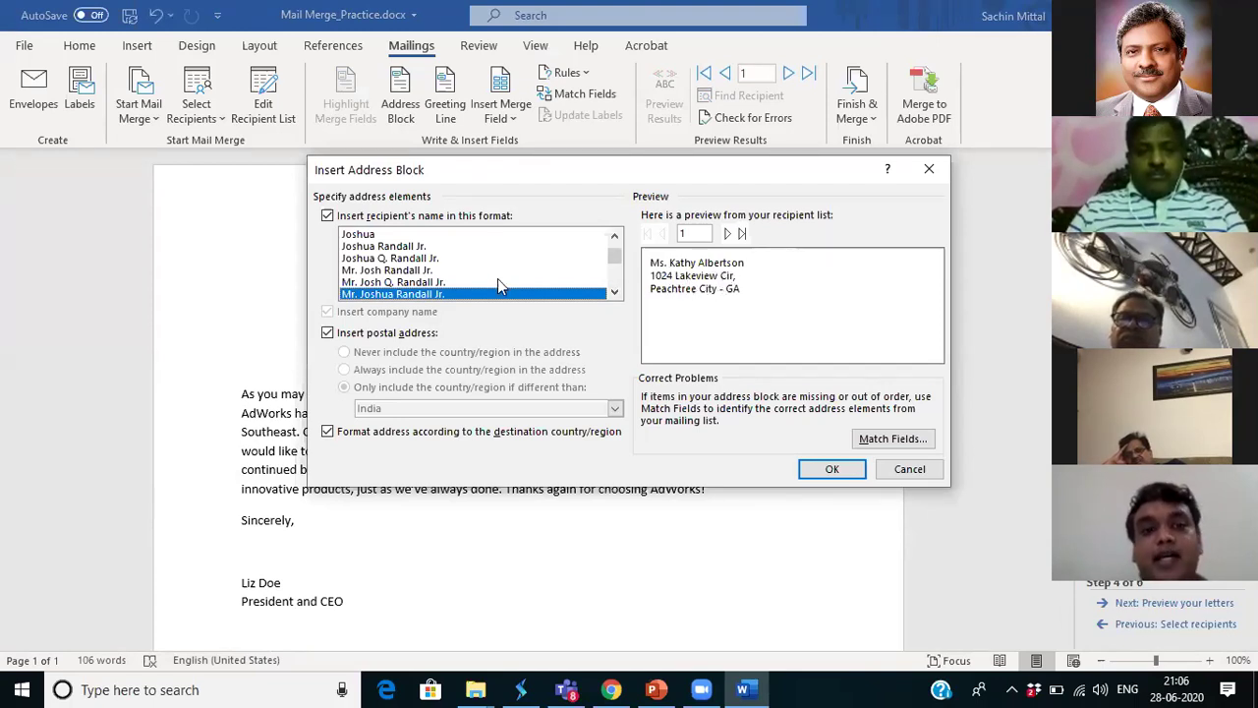
{"action": "left_click", "coordinate": [463, 283]}
{"action": "left_click", "coordinate": [407, 270]}
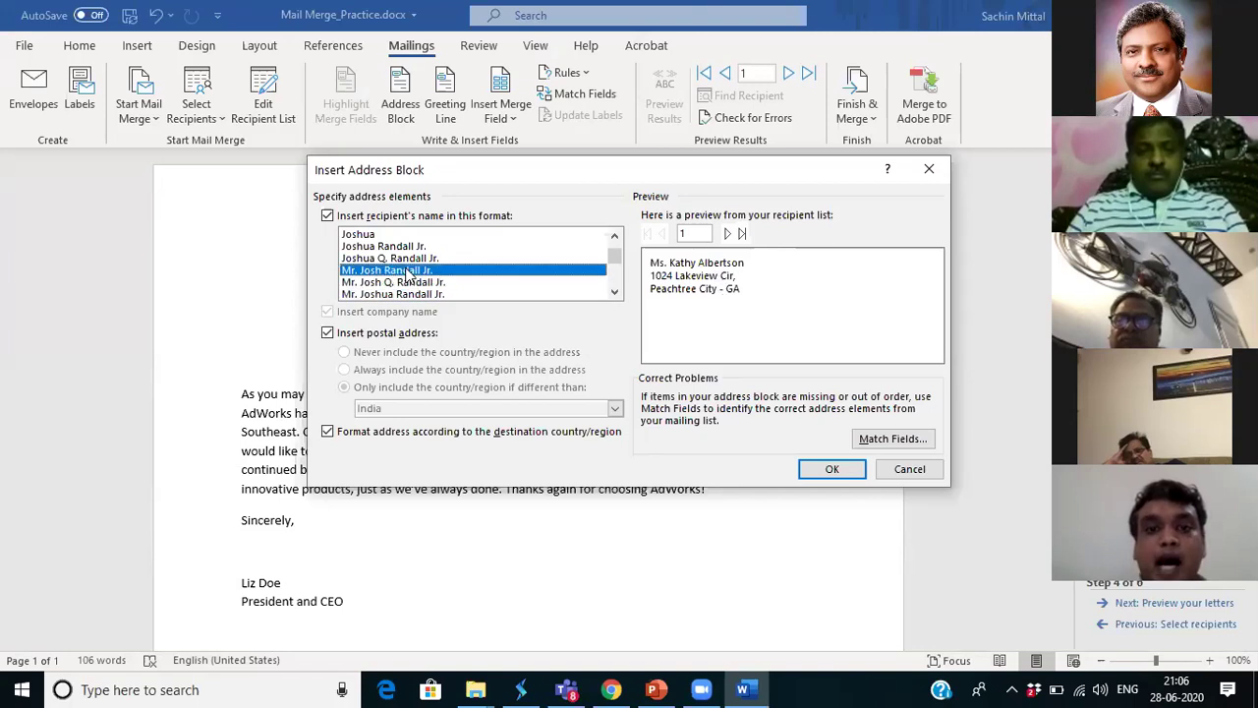
{"action": "left_click", "coordinate": [403, 248]}
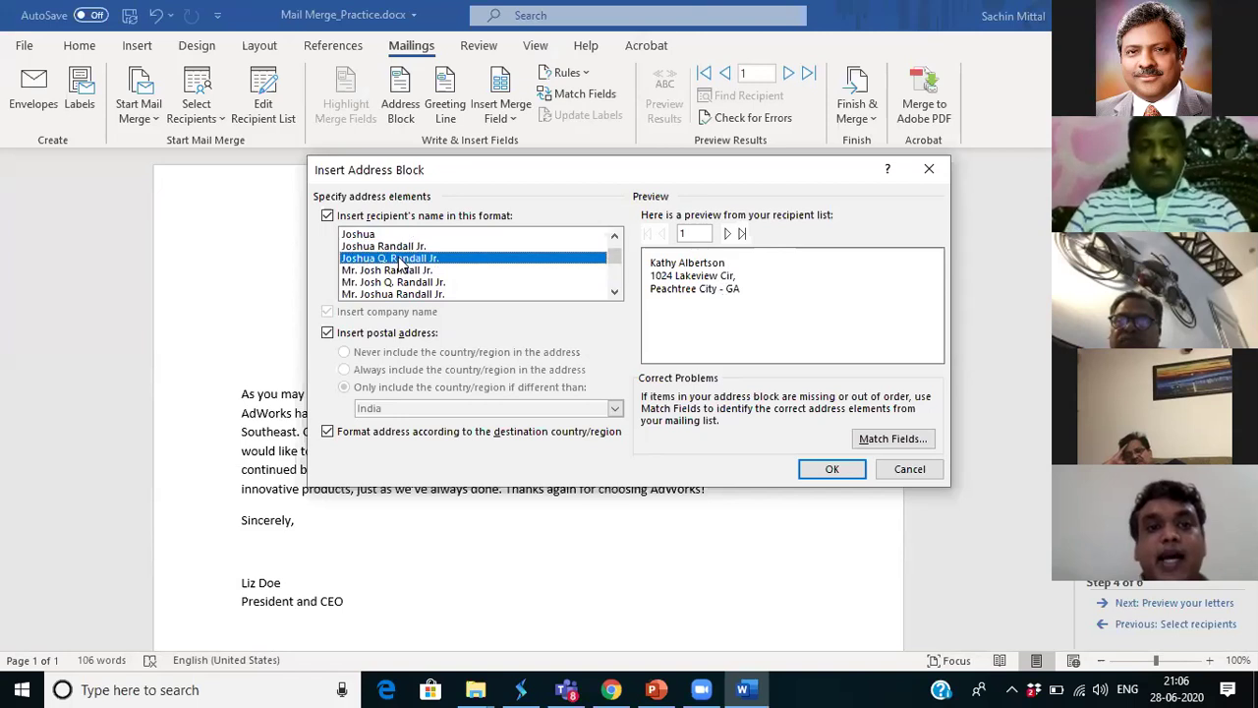
{"action": "left_click", "coordinate": [385, 236]}
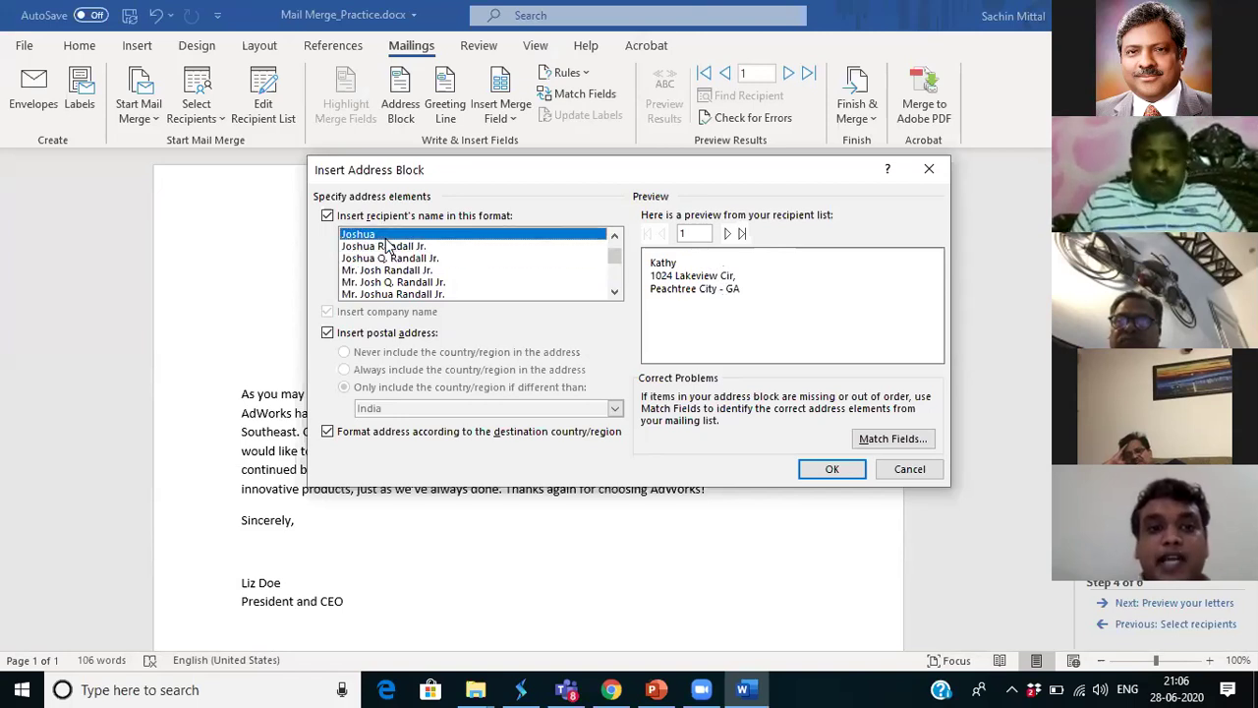
{"action": "left_click", "coordinate": [400, 293]}
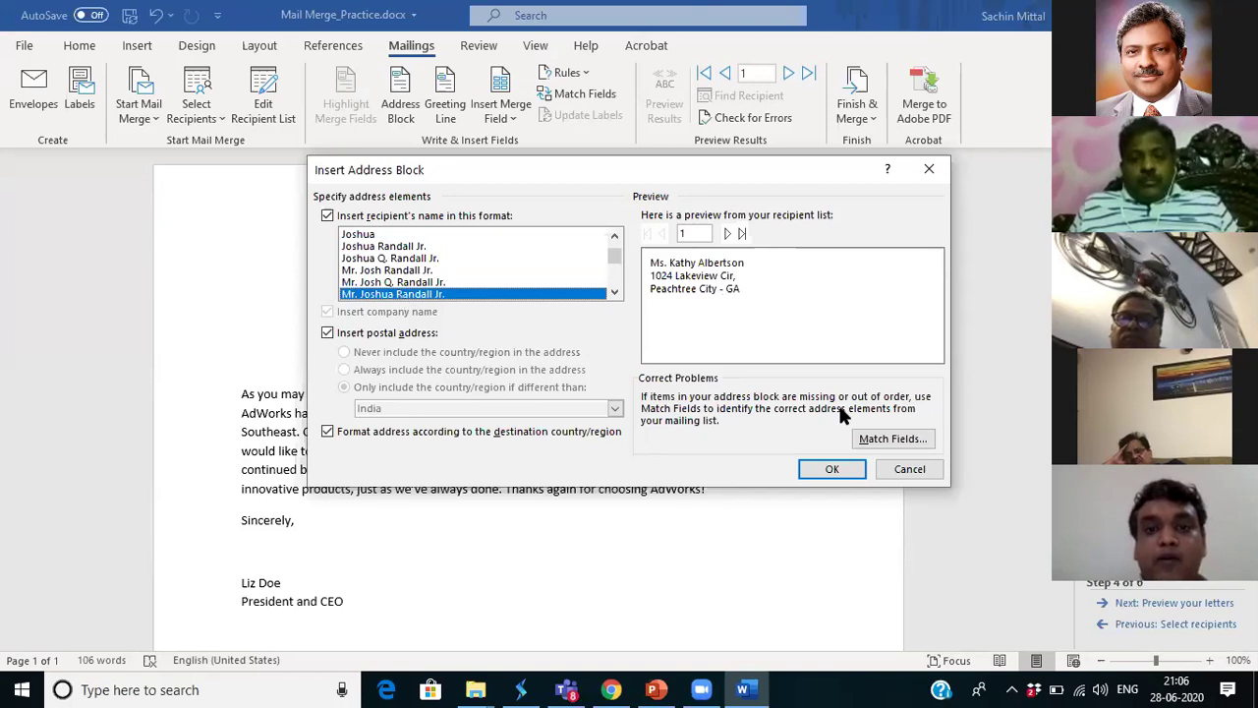
{"action": "left_click", "coordinate": [832, 470]}
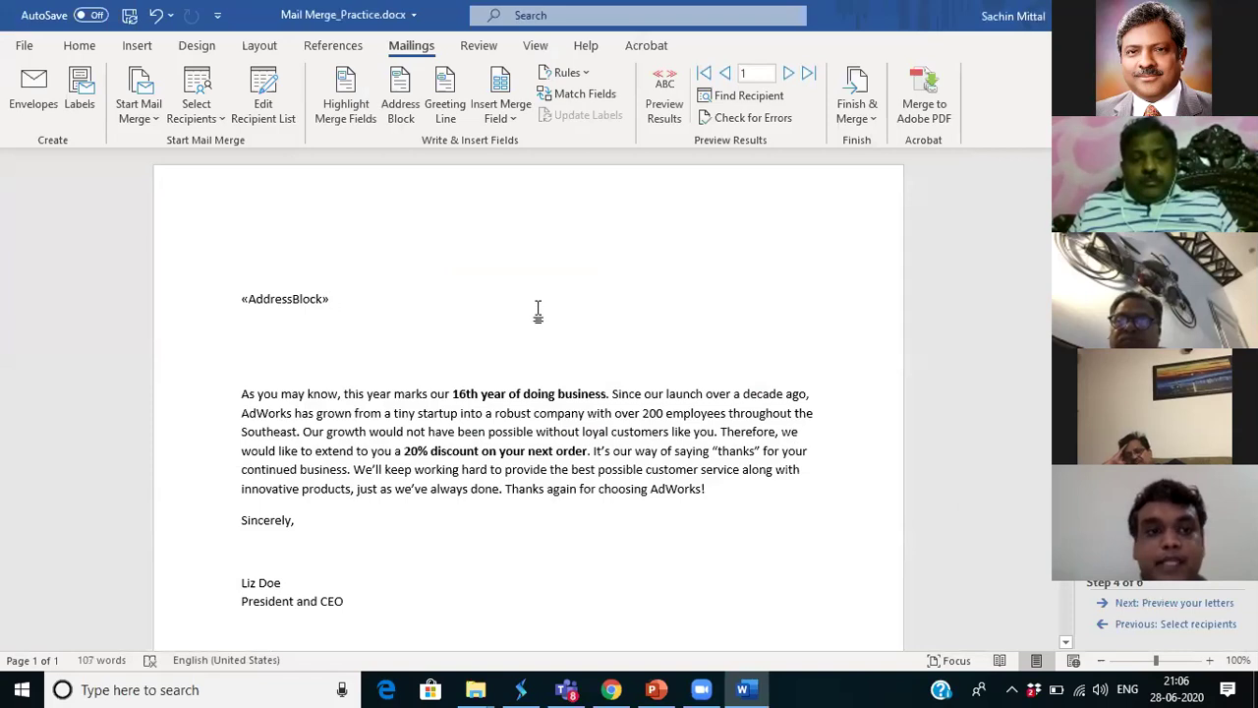
Add a line after the address block and delete the extra blank lines.
{"action": "key", "text": "Return"}
{"action": "key", "text": "Delete"}
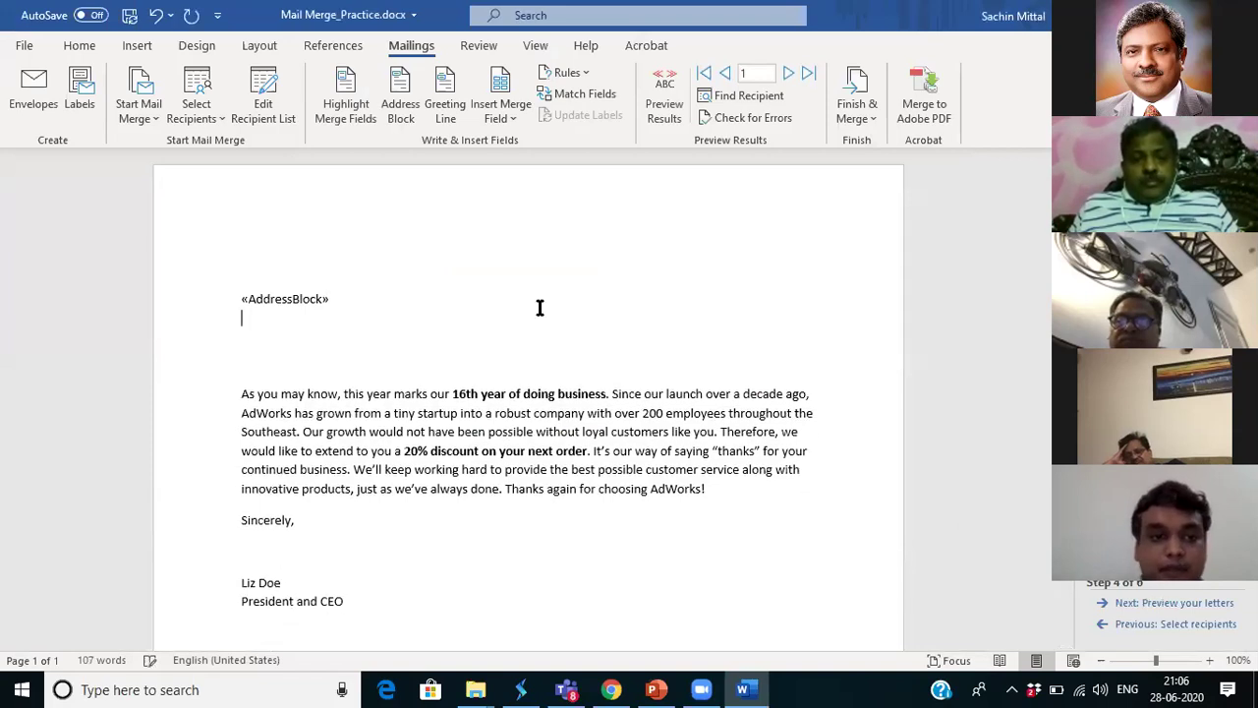
{"action": "key", "text": "Delete"}
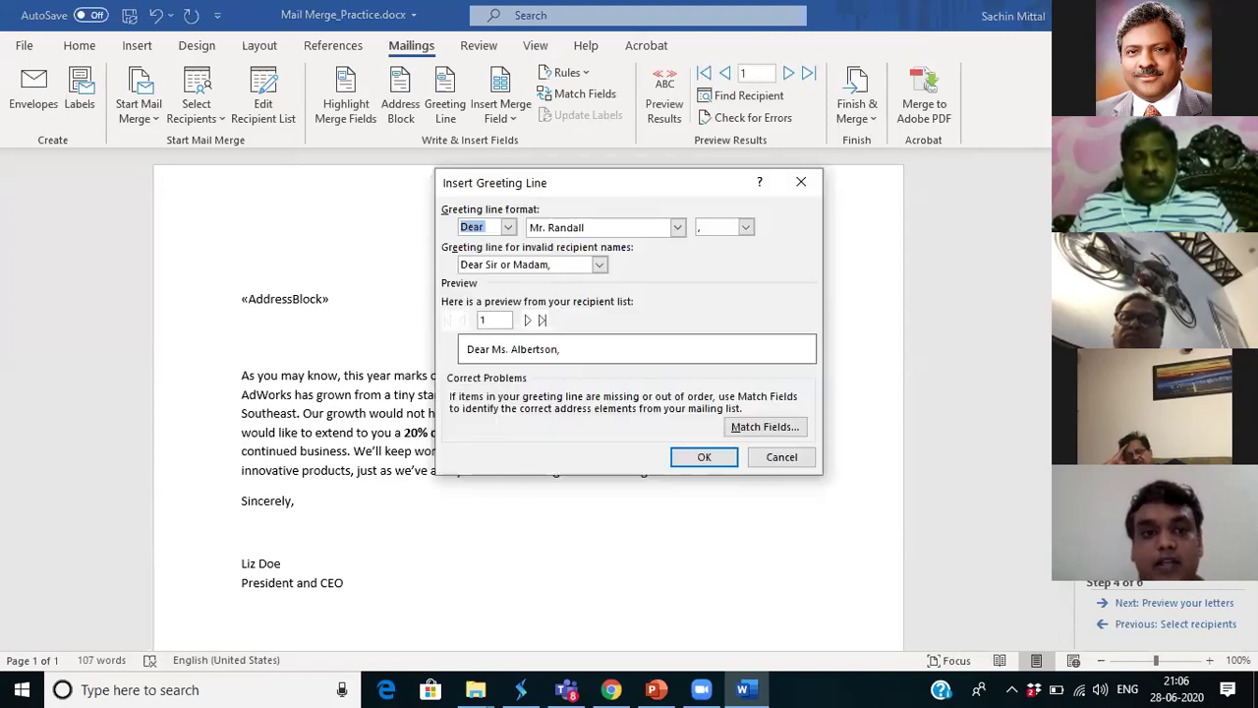
Insert a greeting line with Dear, Mr. Randall format, and Dear Sir or Madam fallback.
{"action": "left_click", "coordinate": [622, 225]}
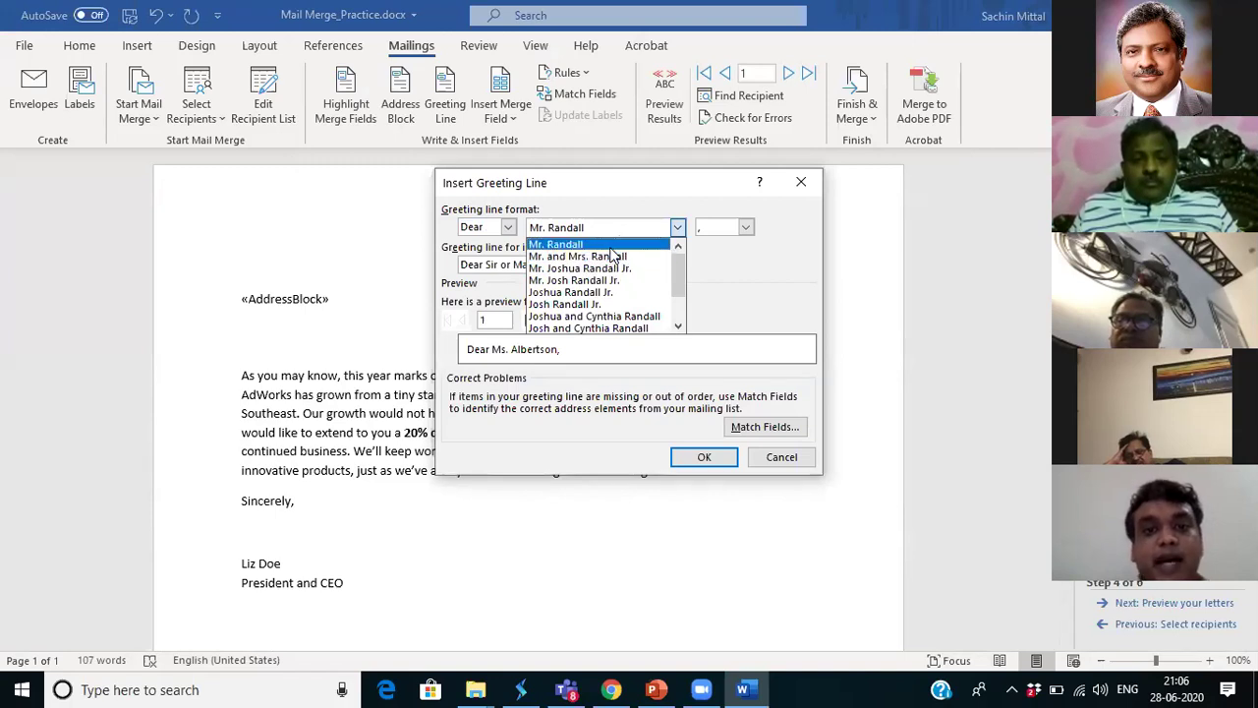
{"action": "left_click", "coordinate": [565, 244]}
{"action": "left_click", "coordinate": [508, 227]}
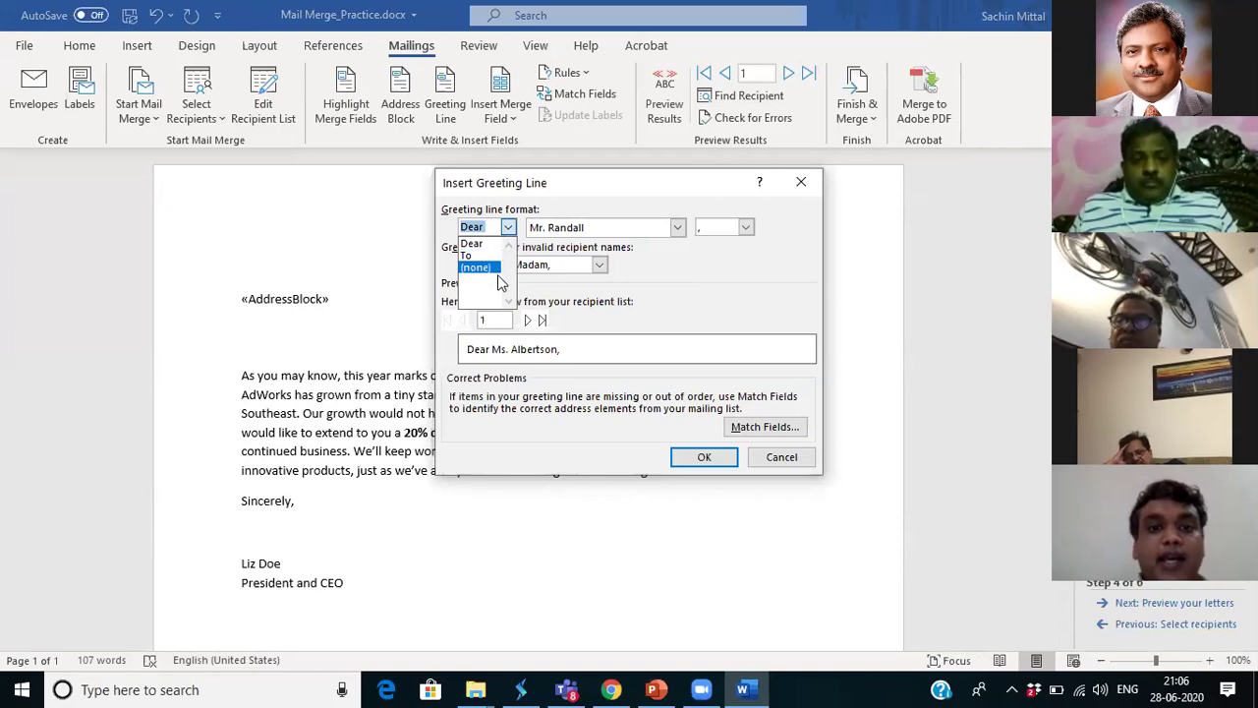
{"action": "left_click", "coordinate": [569, 201]}
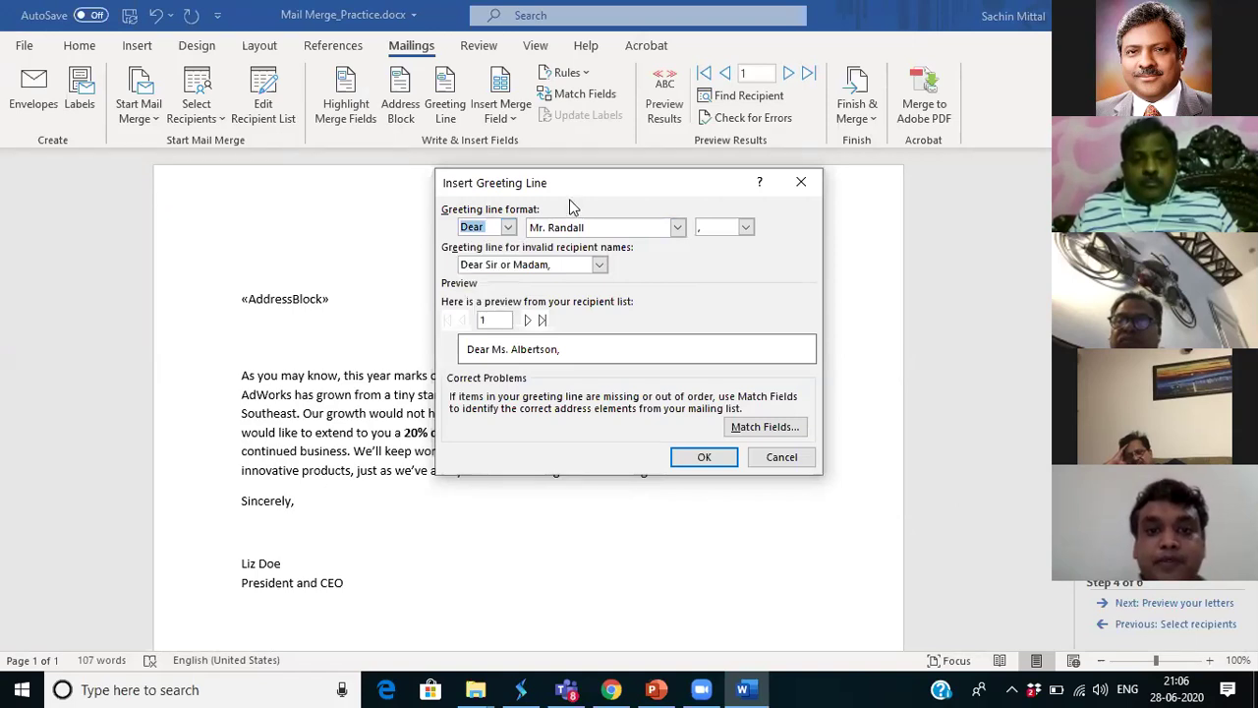
{"action": "left_click", "coordinate": [598, 265]}
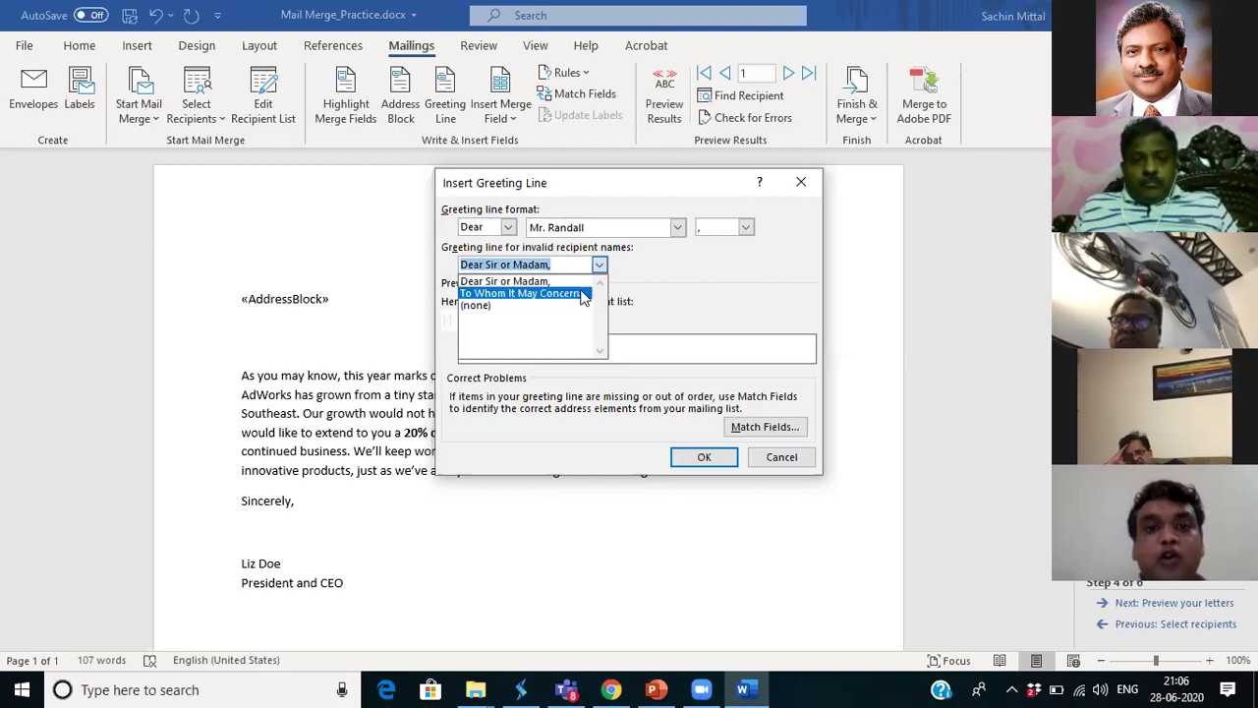
{"action": "left_click", "coordinate": [673, 274]}
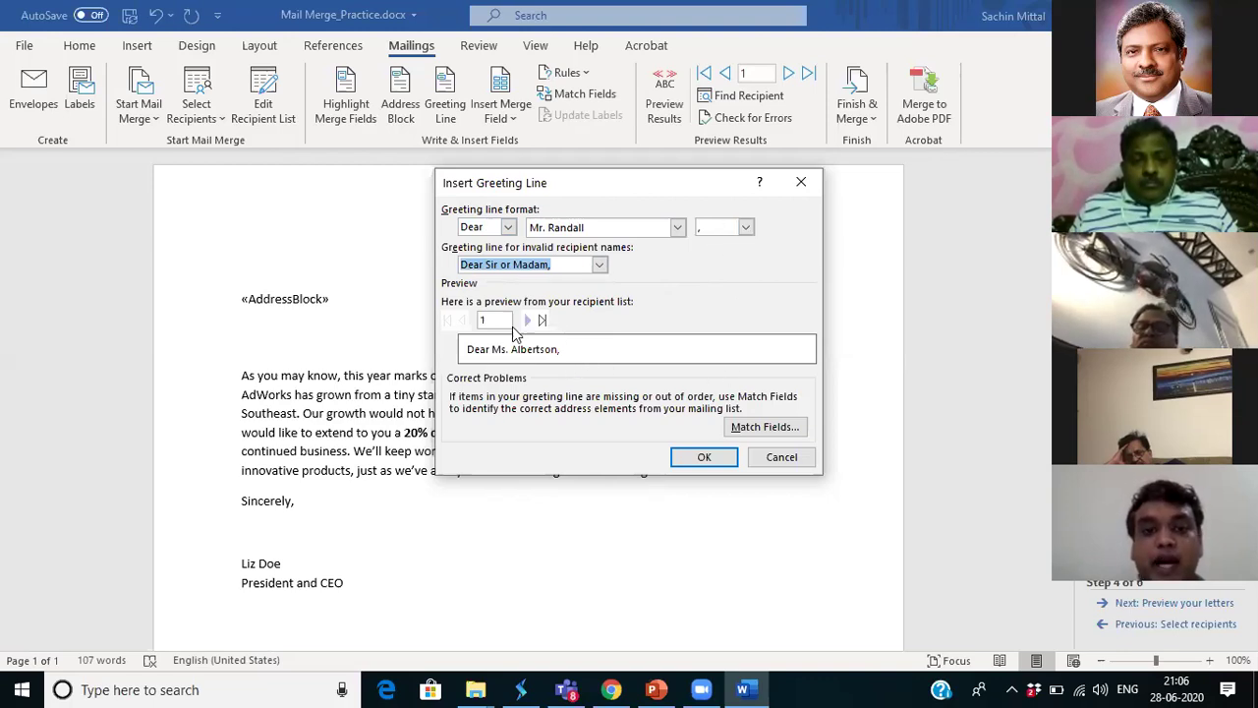
{"action": "left_click", "coordinate": [701, 457]}
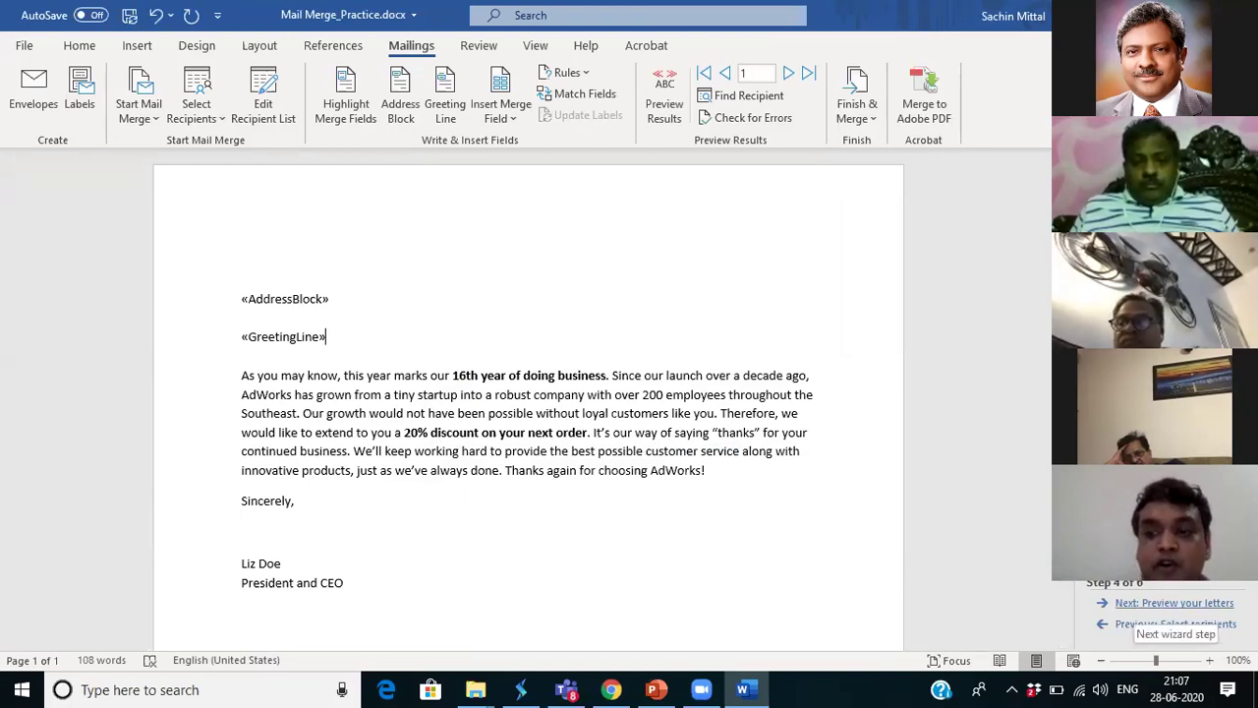
{"action": "left_click", "coordinate": [1174, 603]}
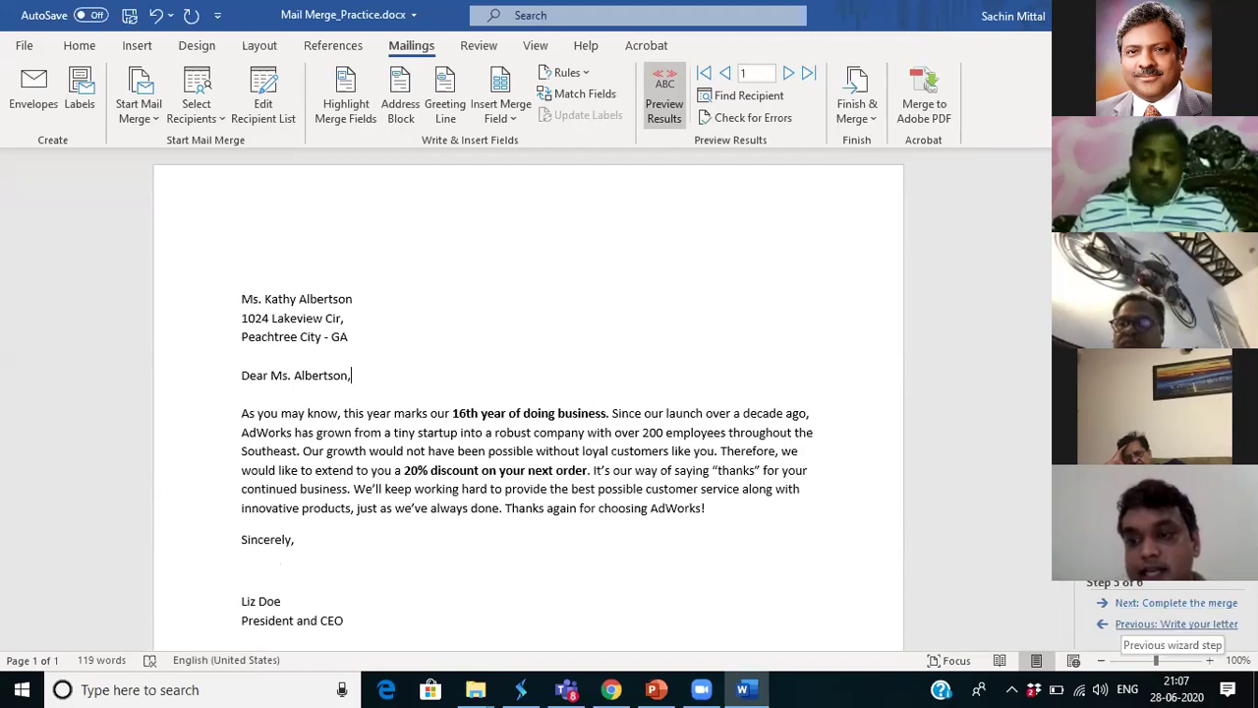
{"action": "left_click", "coordinate": [1160, 623]}
{"action": "left_click", "coordinate": [1174, 603]}
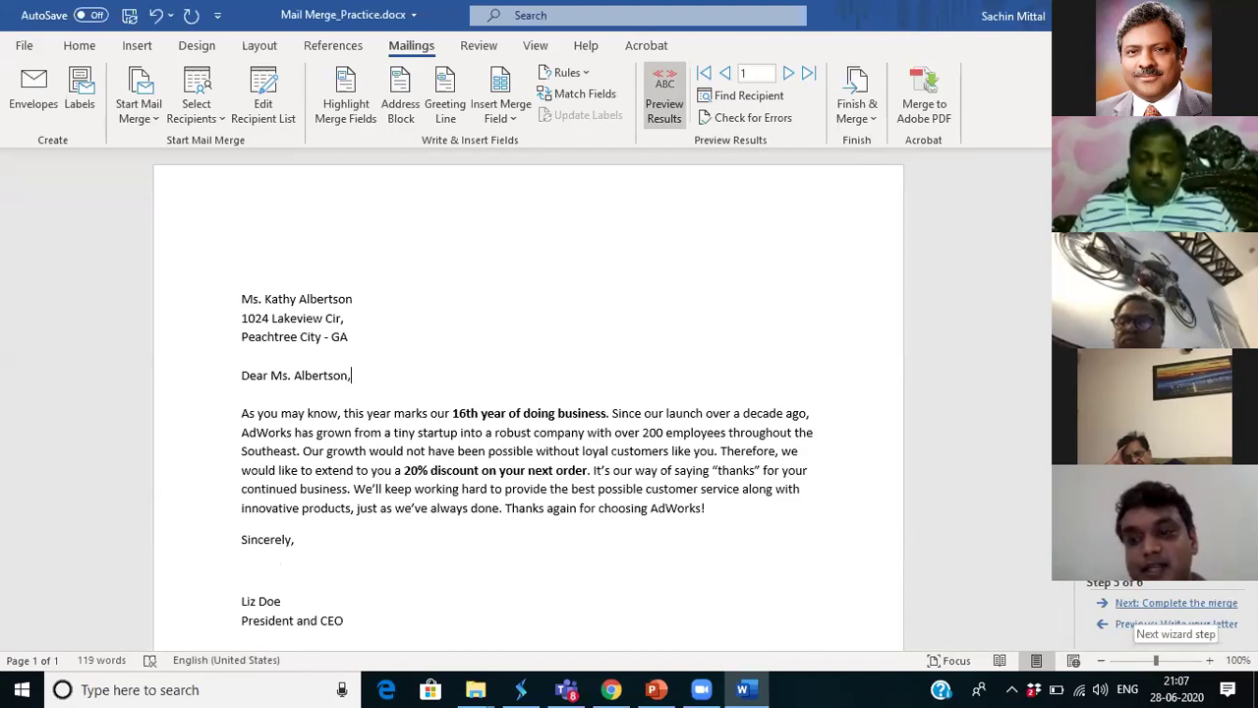
{"action": "left_click", "coordinate": [1160, 623]}
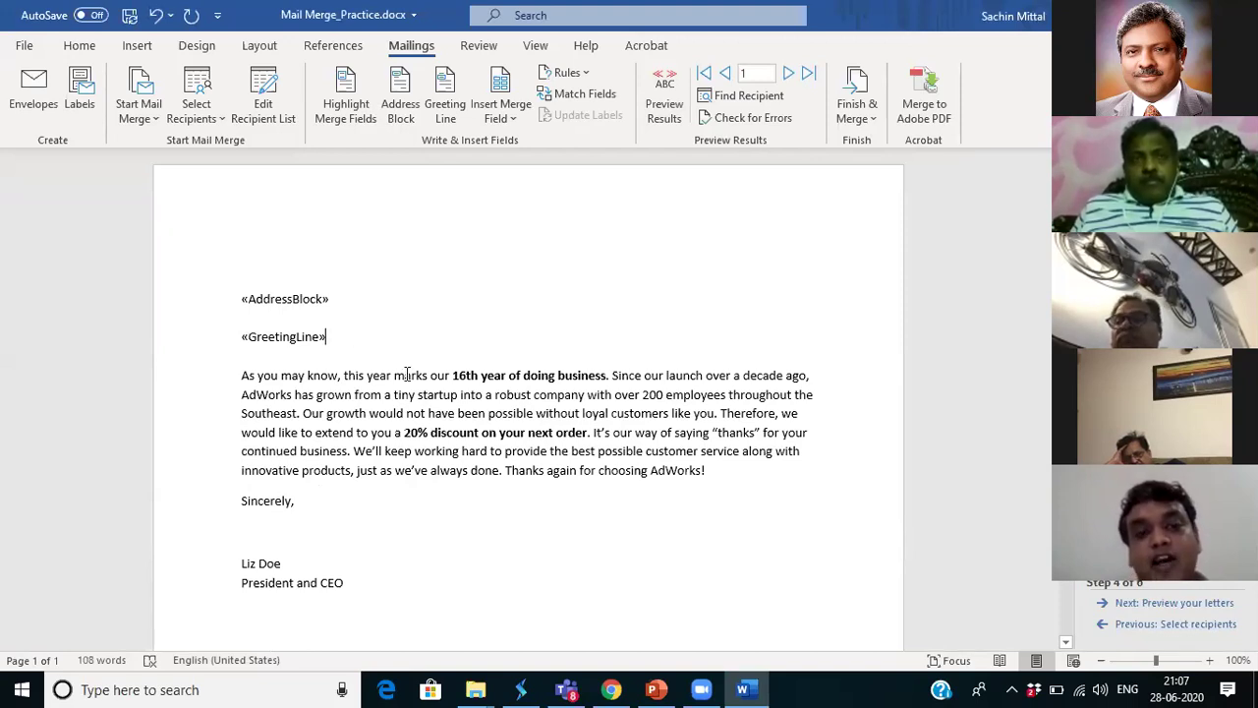
{"action": "left_click", "coordinate": [337, 297]}
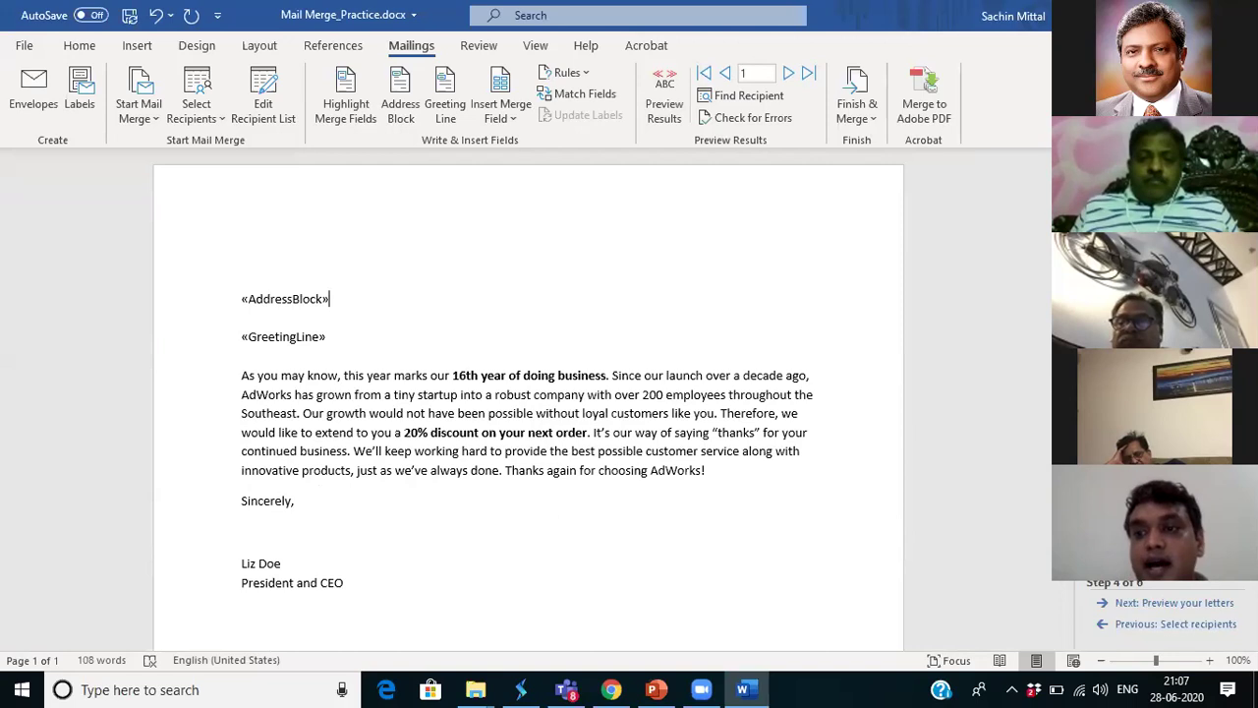
{"action": "key", "text": "alt+shift+f"}
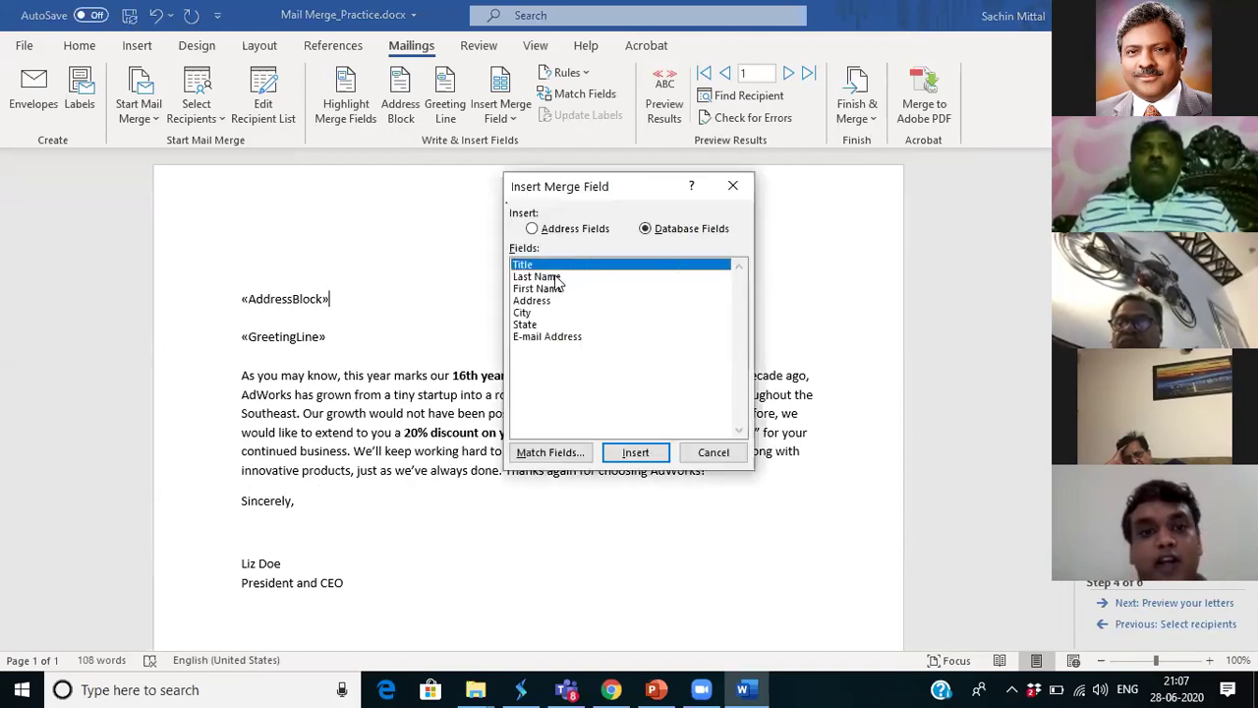
{"action": "left_click", "coordinate": [715, 453]}
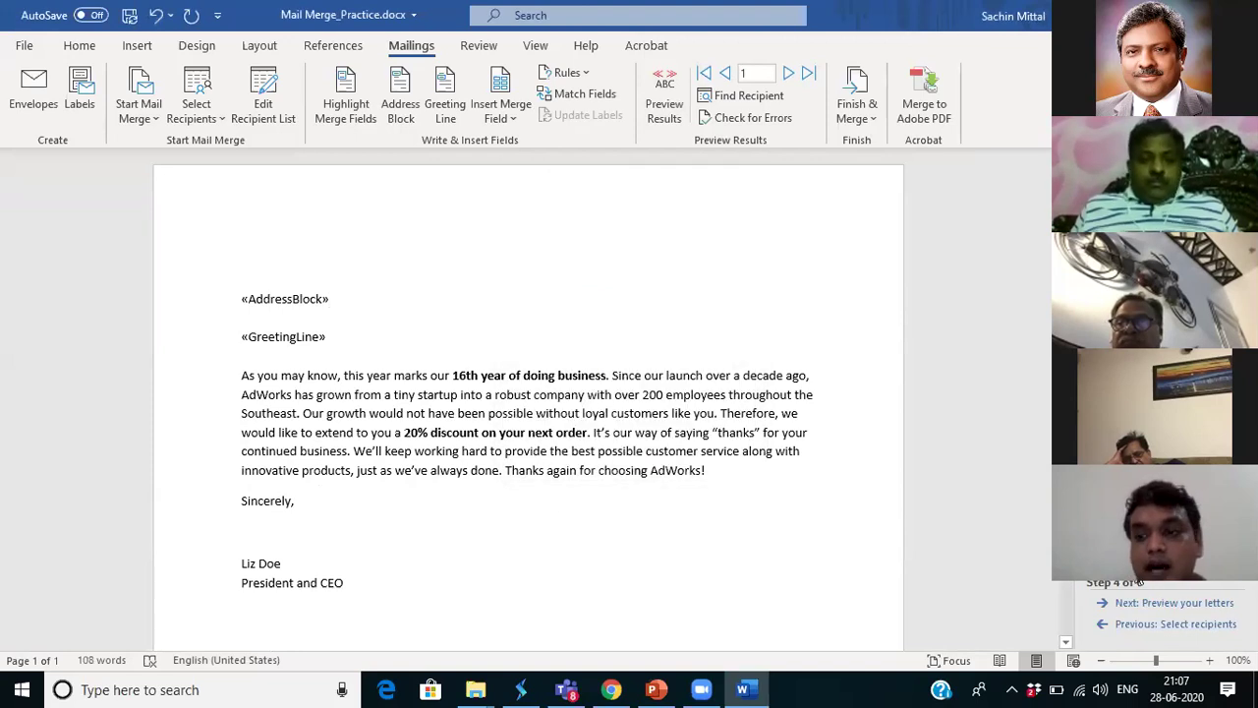
Preview the merged letters, step through recipients 2 to 8, then back to recipient 7.
{"action": "left_click", "coordinate": [1169, 602]}
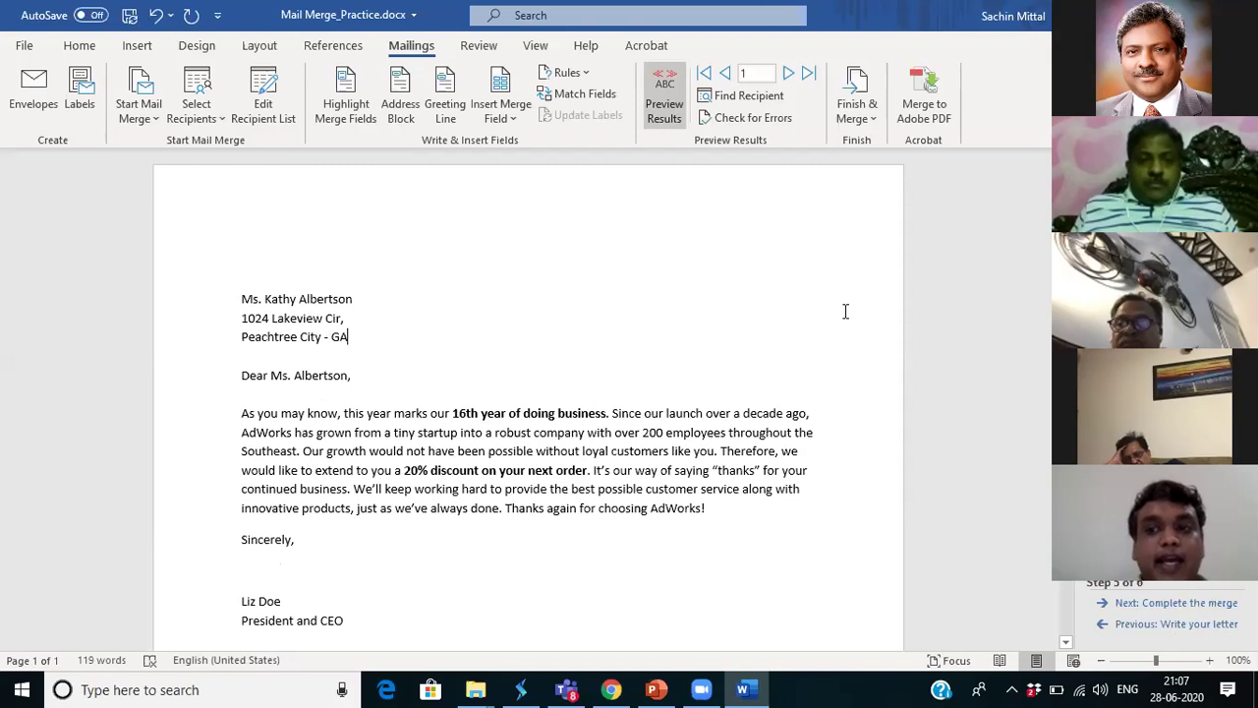
{"action": "left_click", "coordinate": [1160, 197]}
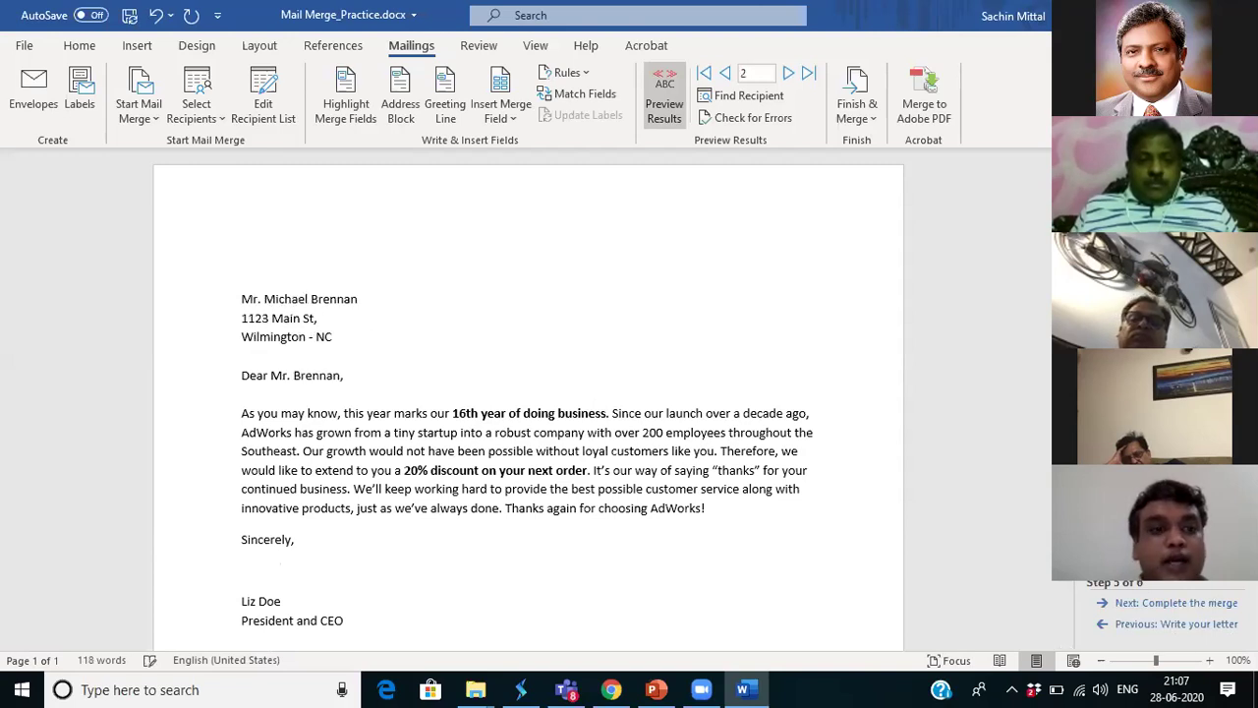
{"action": "left_click", "coordinate": [1160, 197]}
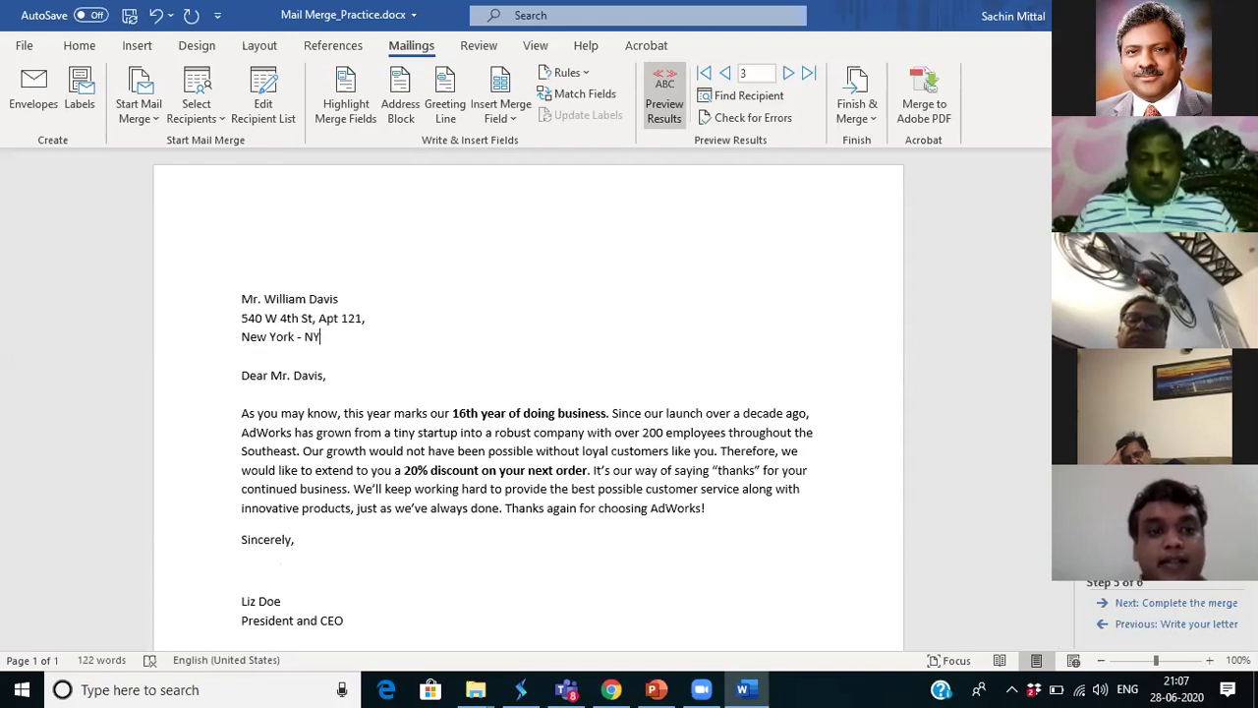
{"action": "left_click", "coordinate": [1160, 197]}
{"action": "left_click", "coordinate": [1160, 197]}
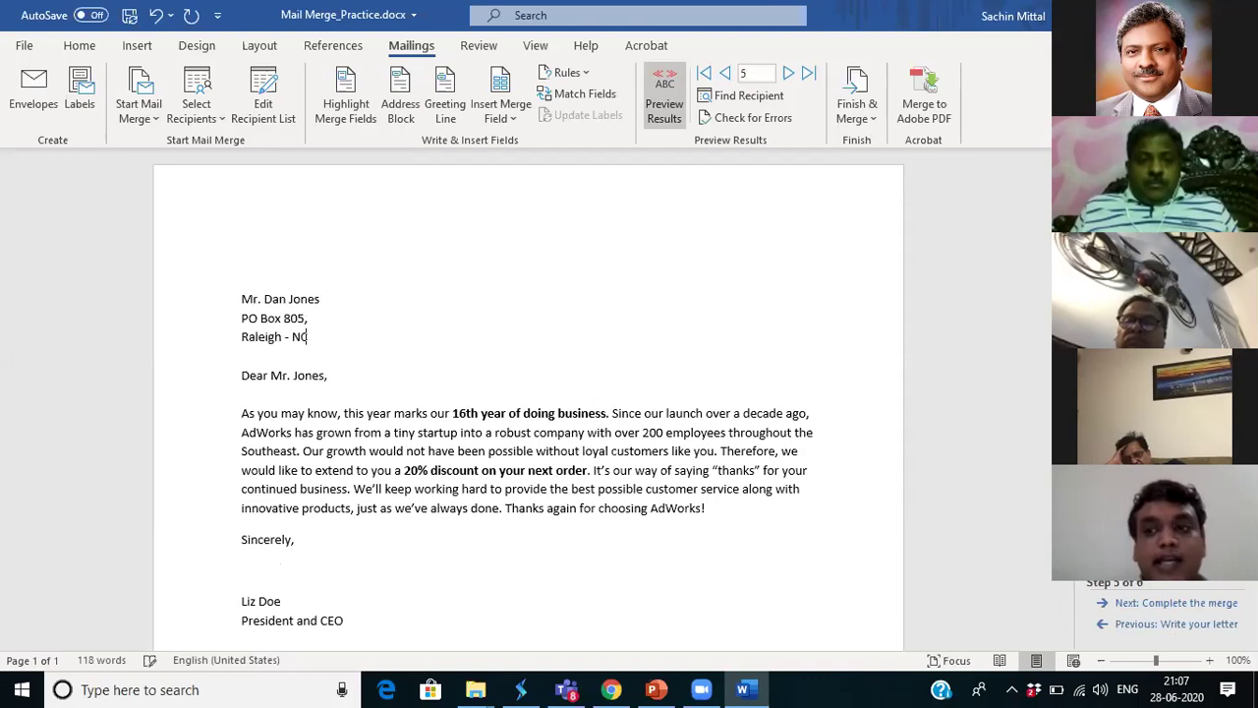
{"action": "left_click", "coordinate": [1160, 197]}
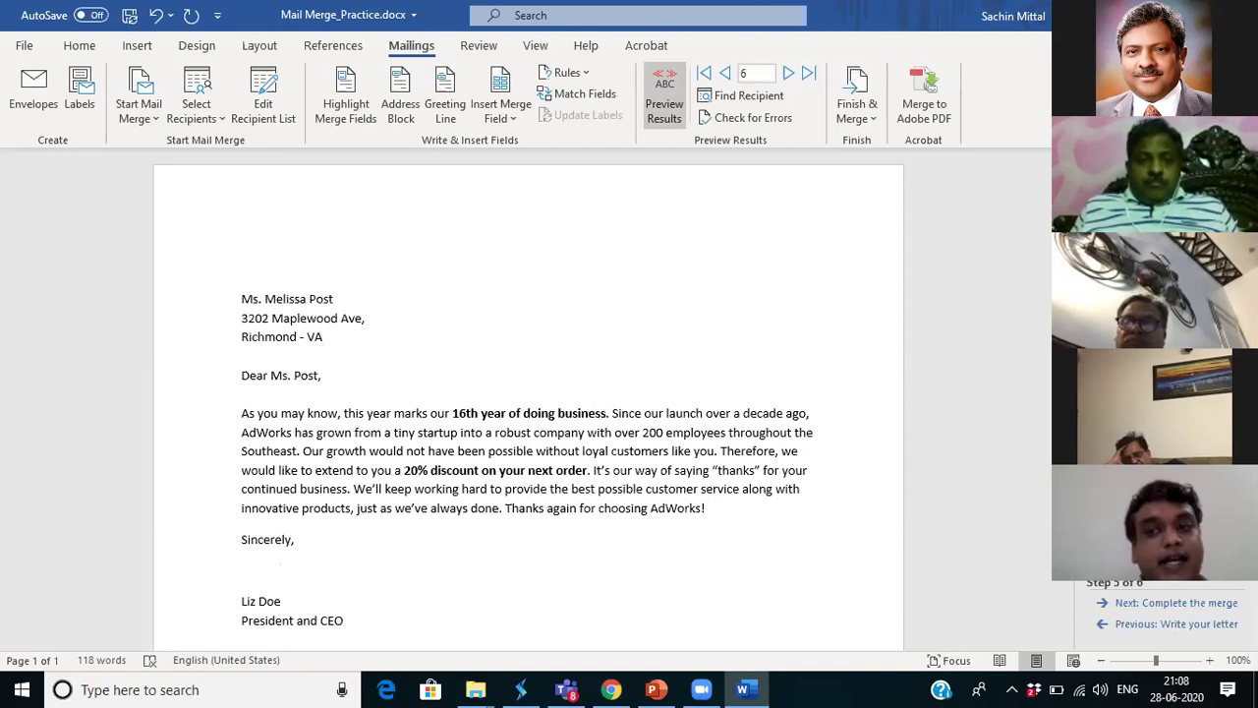
{"action": "left_click", "coordinate": [789, 73]}
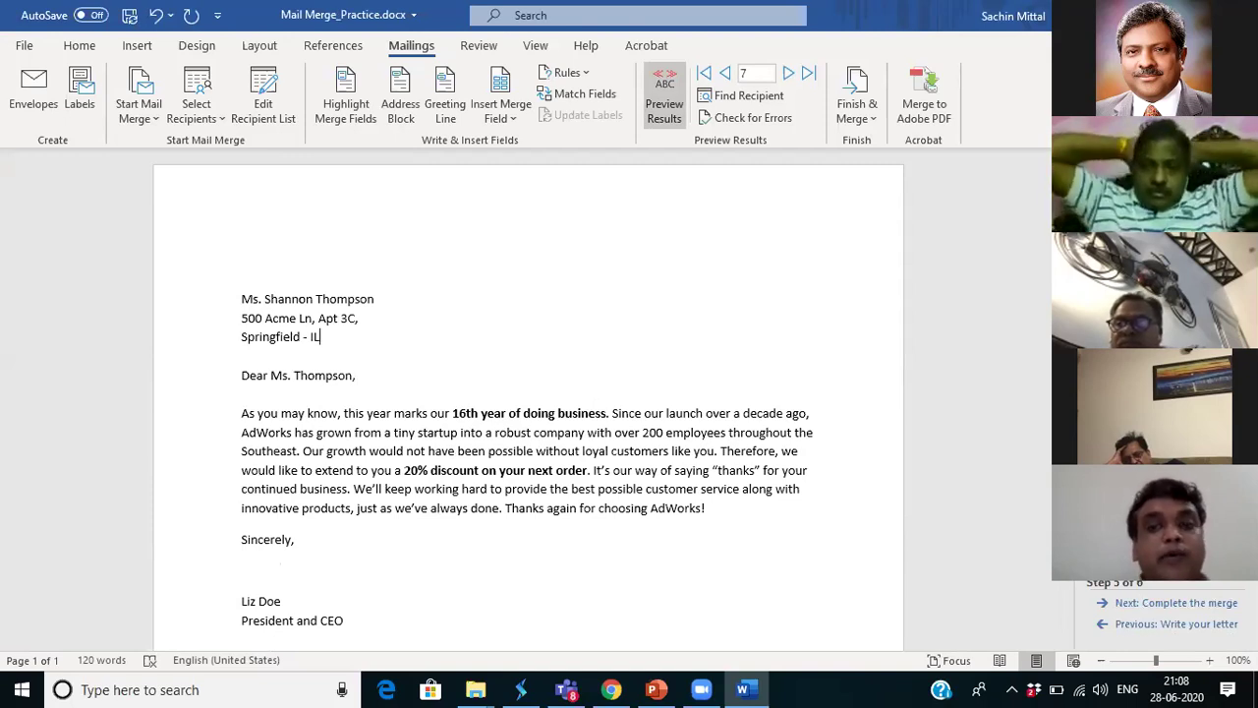
{"action": "left_click", "coordinate": [788, 73]}
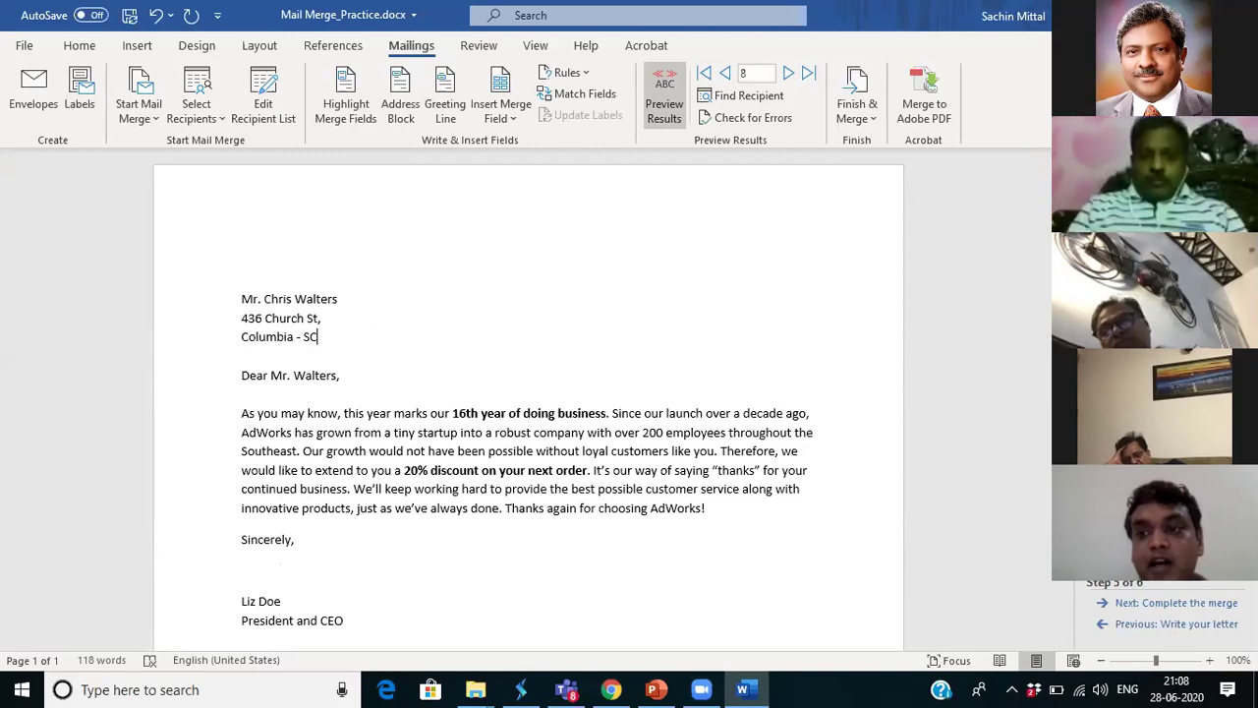
{"action": "left_click", "coordinate": [724, 73]}
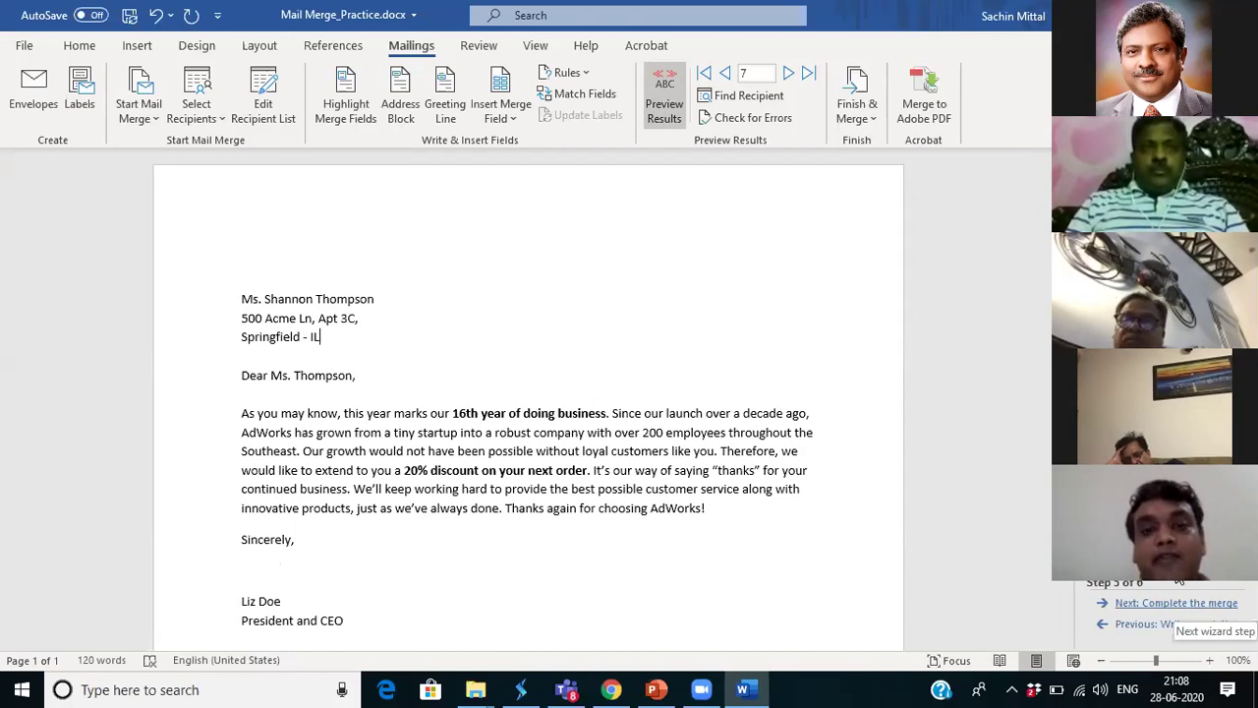
Complete the merge and send all records to Print Documents.
{"action": "left_click", "coordinate": [1176, 602]}
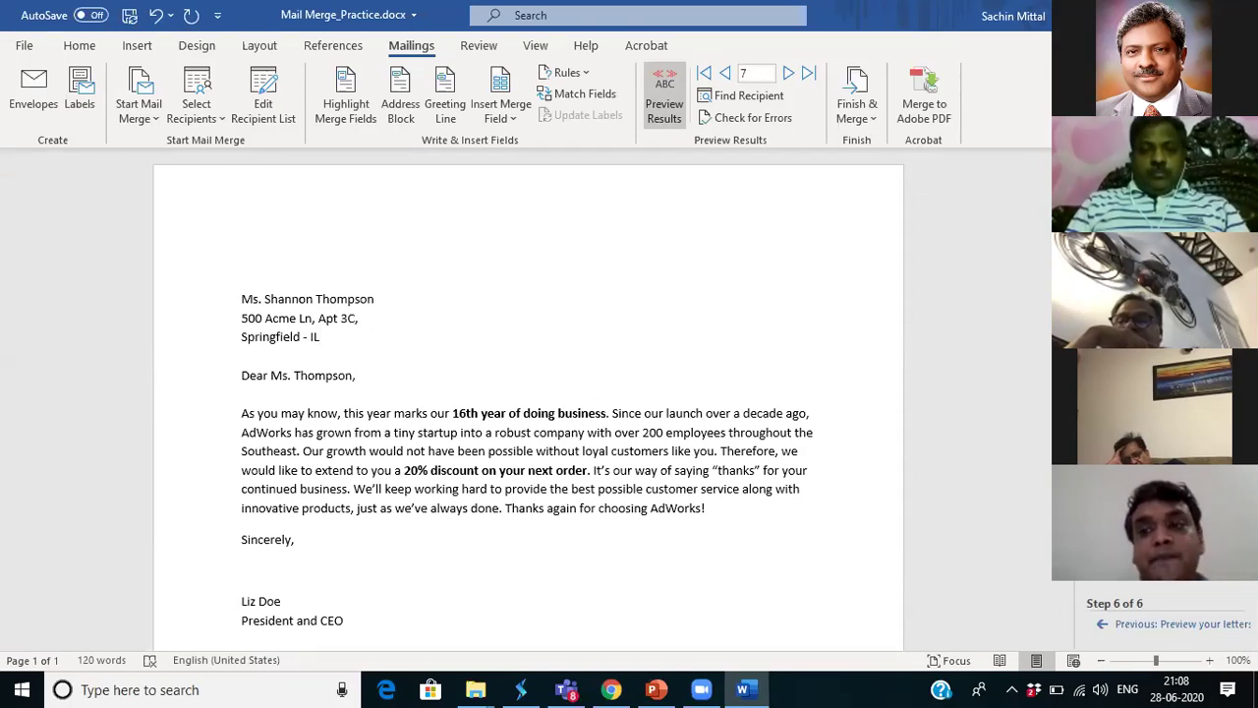
{"action": "key", "text": "alt+shift+m"}
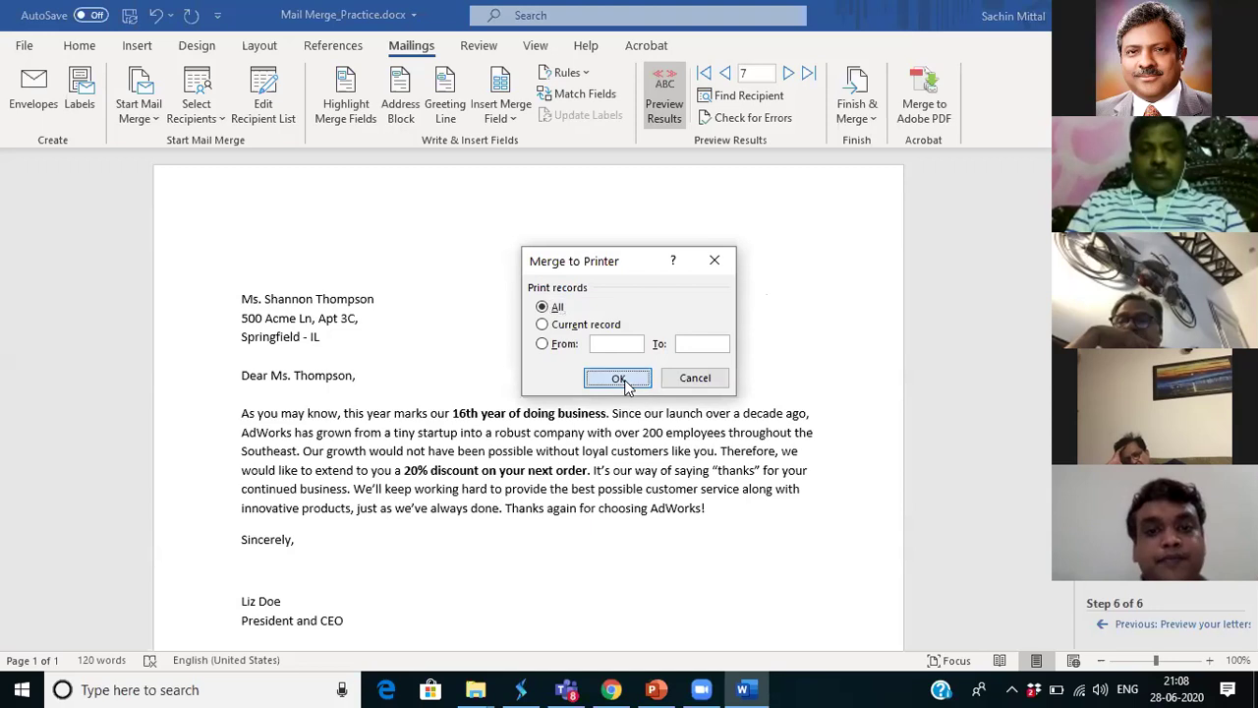
{"action": "left_click", "coordinate": [625, 381]}
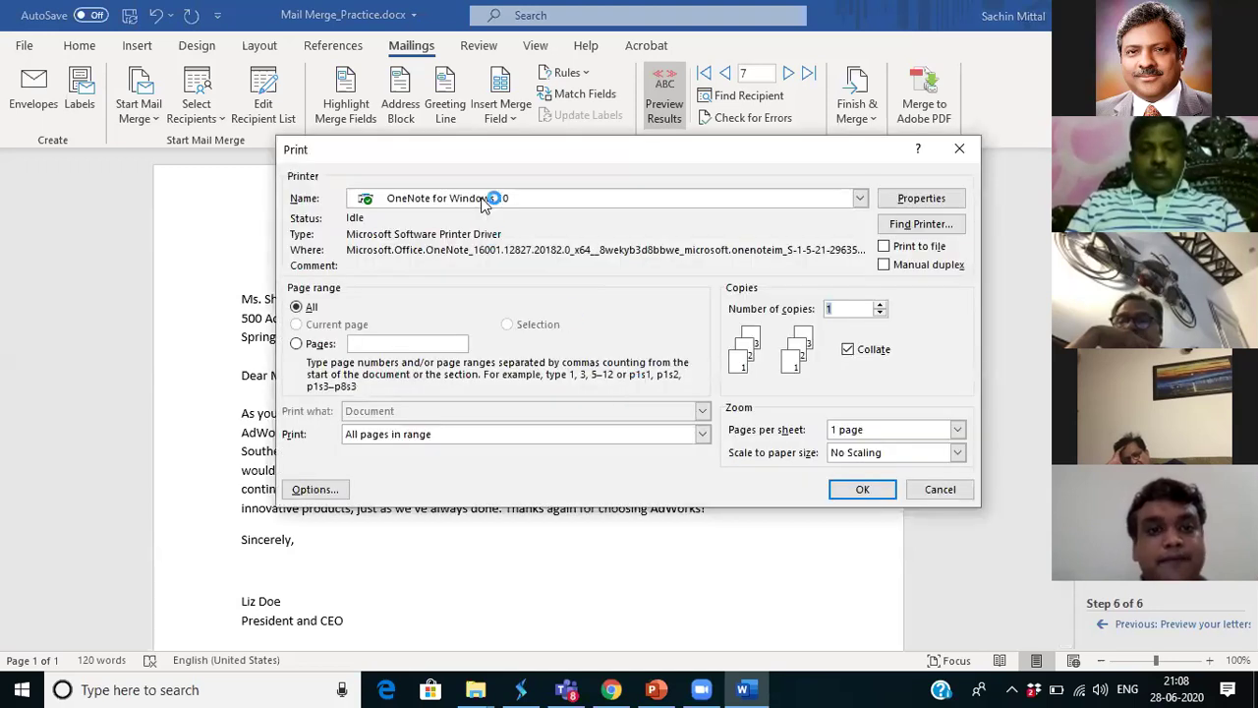
Print the merged letters through Microsoft Print to PDF as 'MailMerge Letters'.
{"action": "left_click", "coordinate": [481, 200]}
{"action": "key", "text": "Up"}
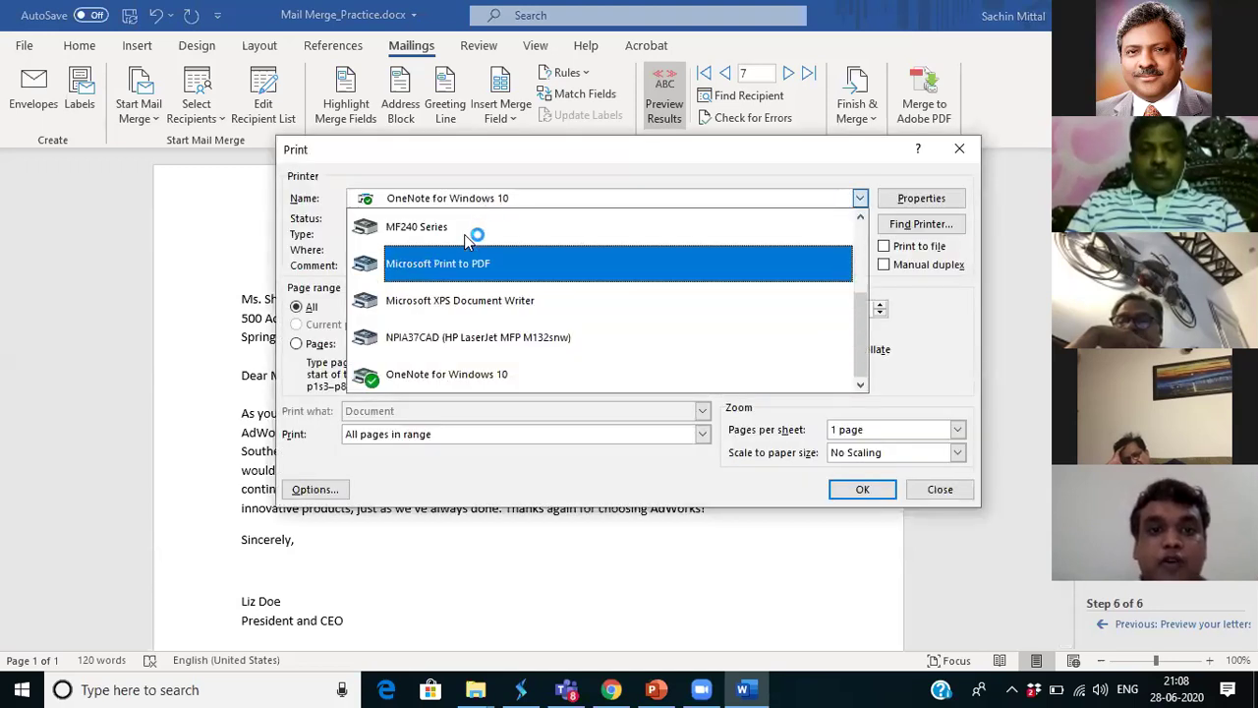
{"action": "left_click", "coordinate": [459, 267]}
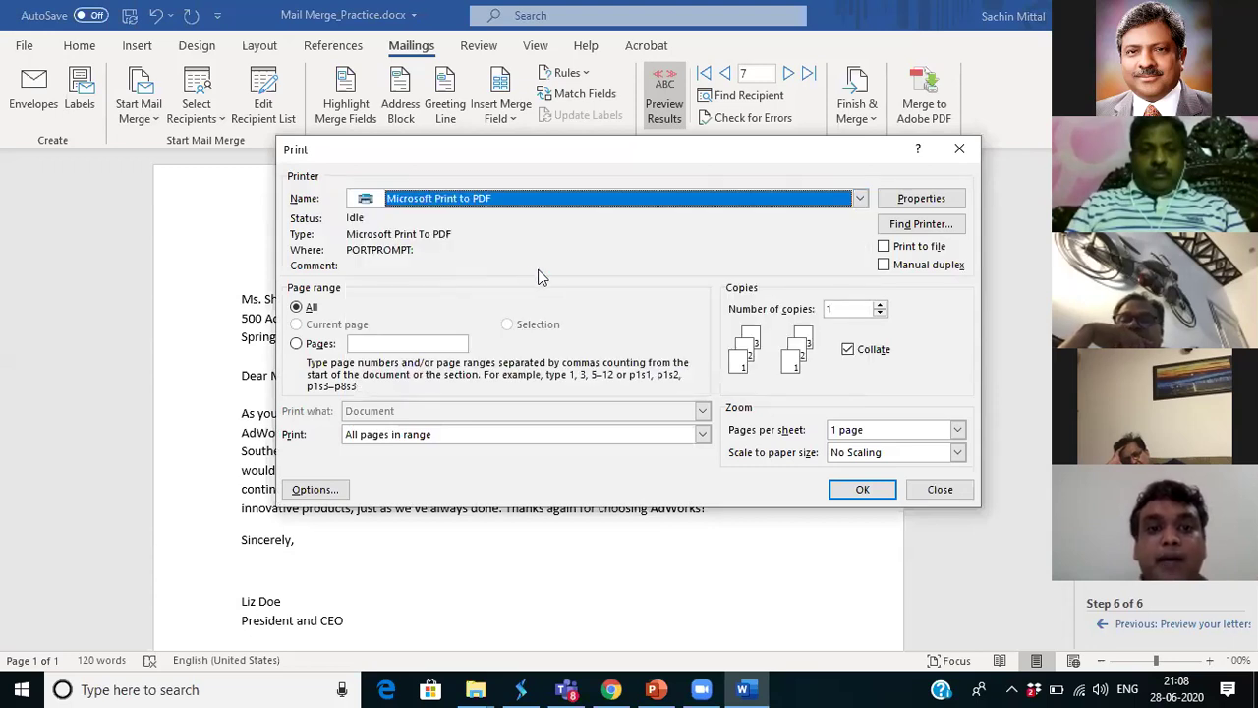
{"action": "left_click", "coordinate": [844, 491]}
{"action": "type", "text": "Mai"}
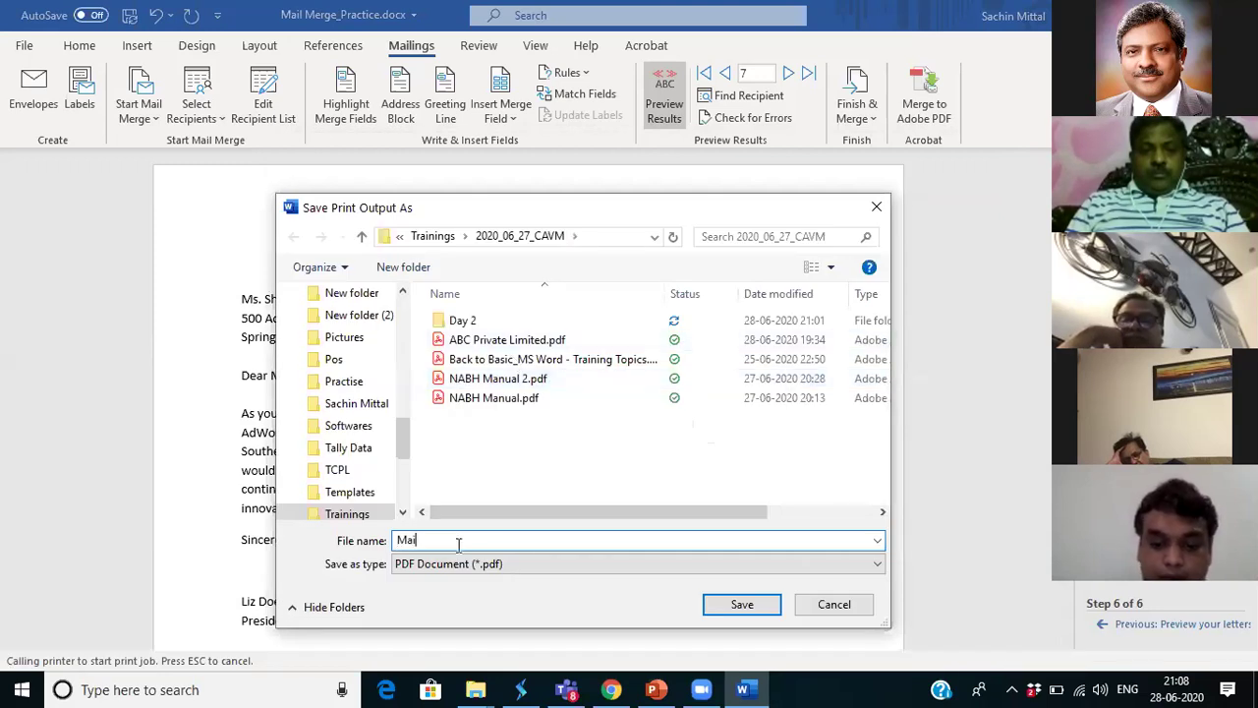
{"action": "type", "text": "lMerge Letters"}
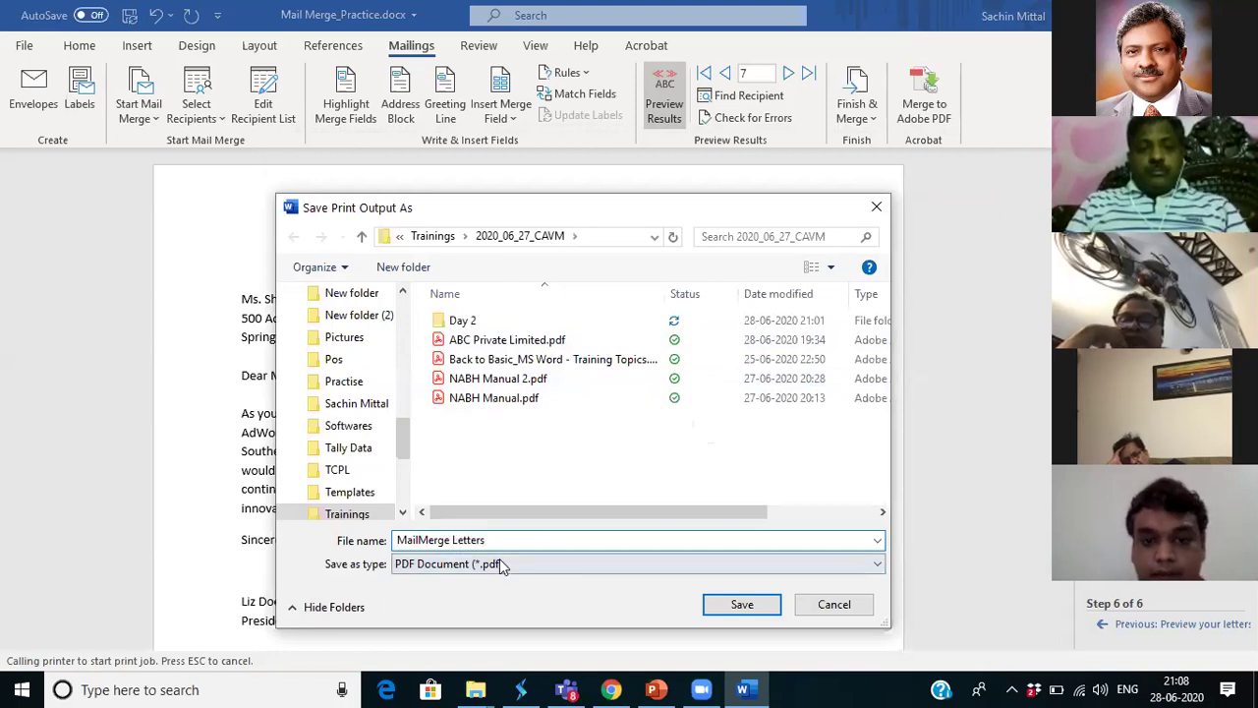
{"action": "key", "text": "Return"}
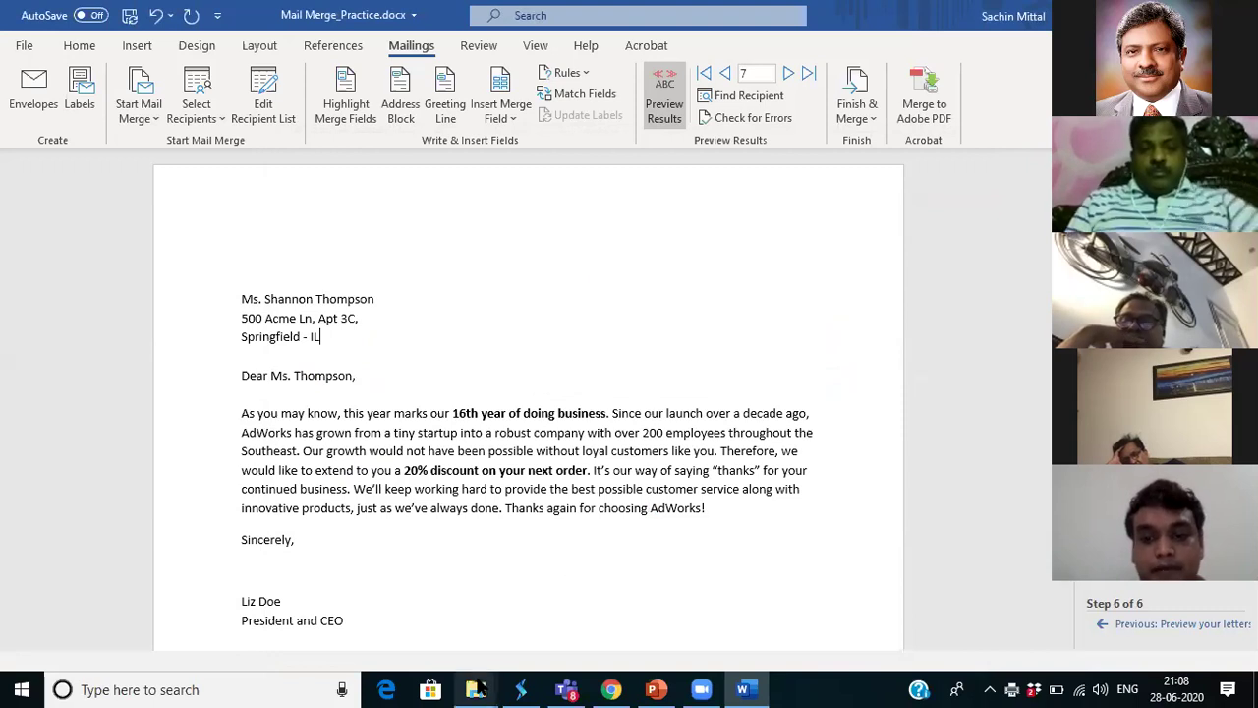
Bring the Day 2 folder window forward and clear its file selection.
{"action": "mouse_move", "coordinate": [476, 689]}
{"action": "left_click", "coordinate": [485, 615]}
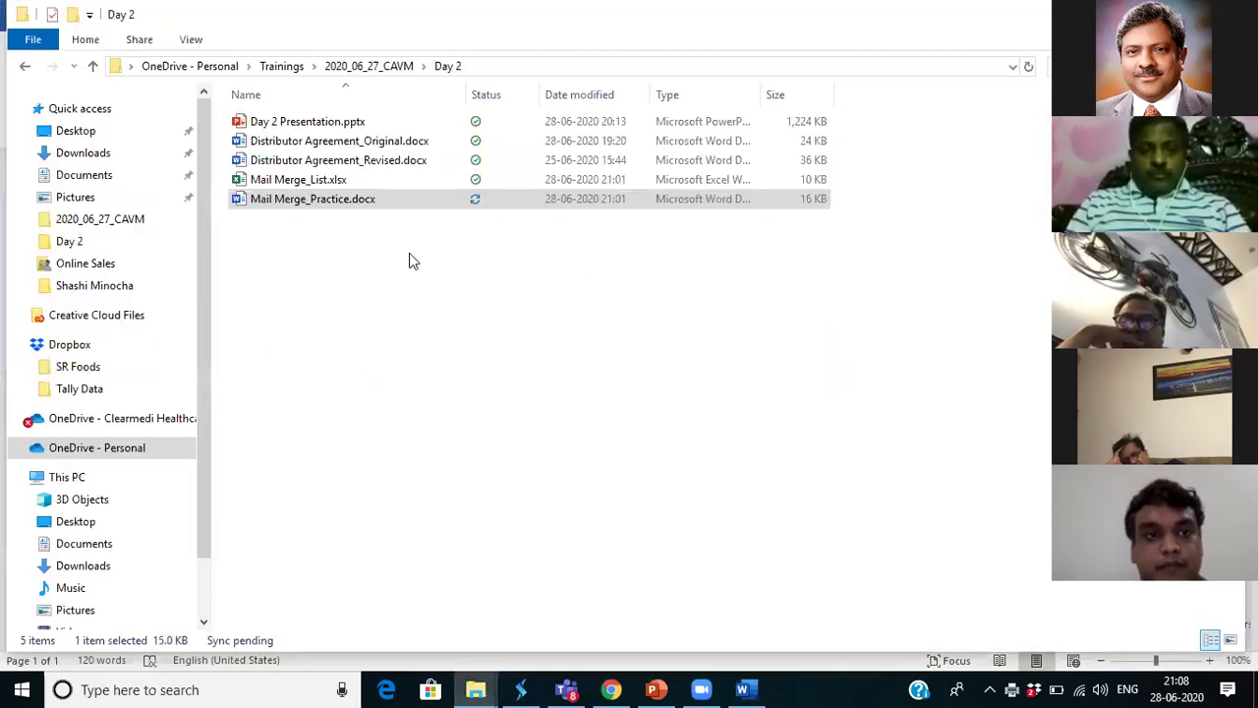
{"action": "left_click", "coordinate": [370, 289]}
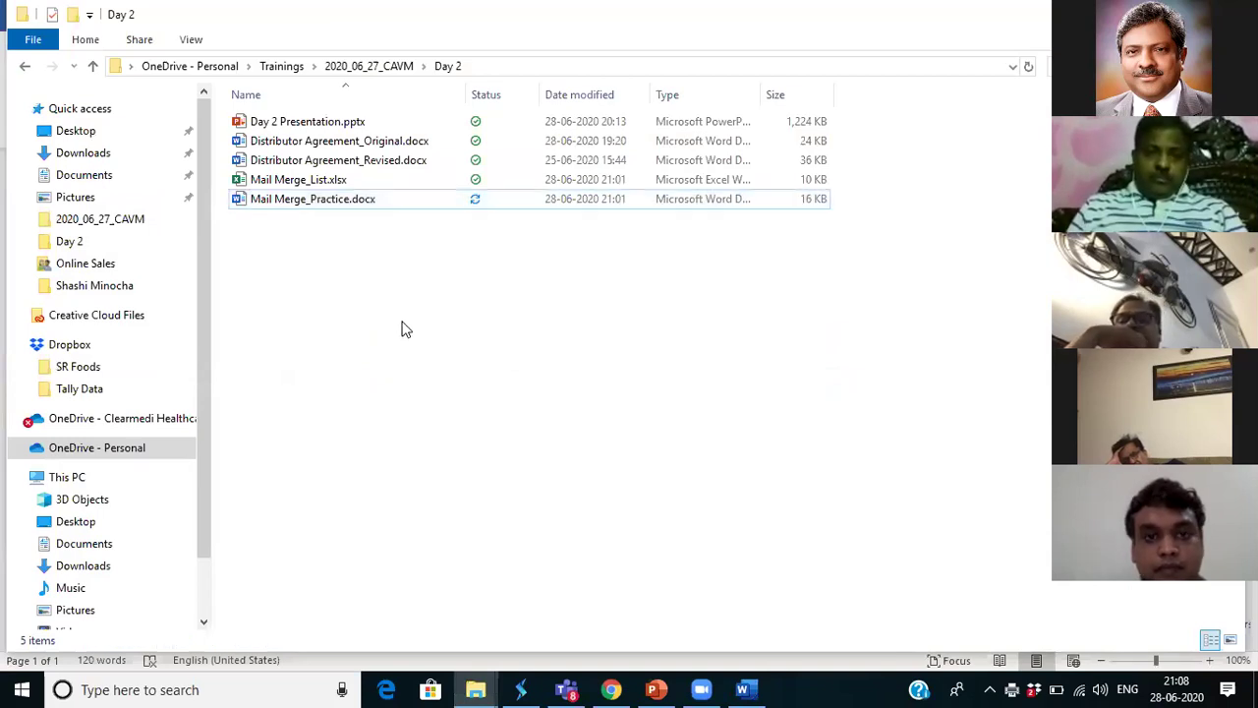
Back in Word, reopen Print Documents for all records, then cancel the print settings.
{"action": "key", "text": "alt+Tab"}
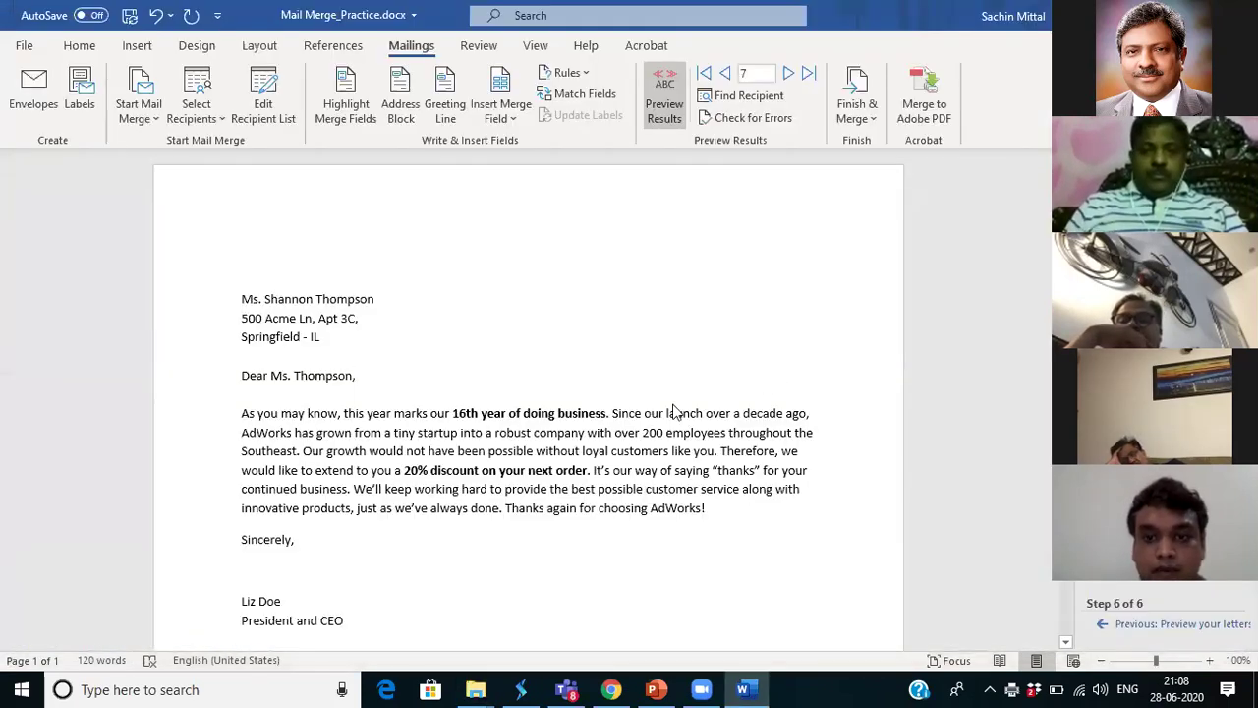
{"action": "key", "text": "alt+Tab"}
{"action": "key", "text": "alt+Tab"}
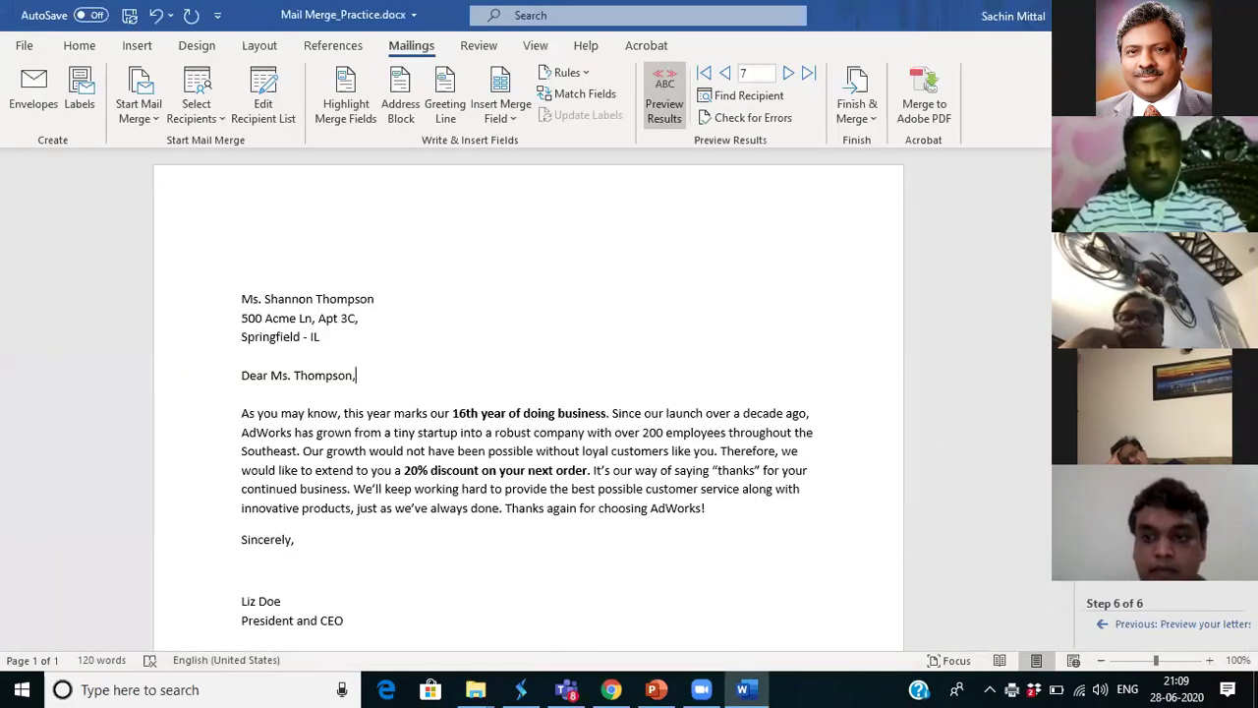
{"action": "key", "text": "alt+shift+m"}
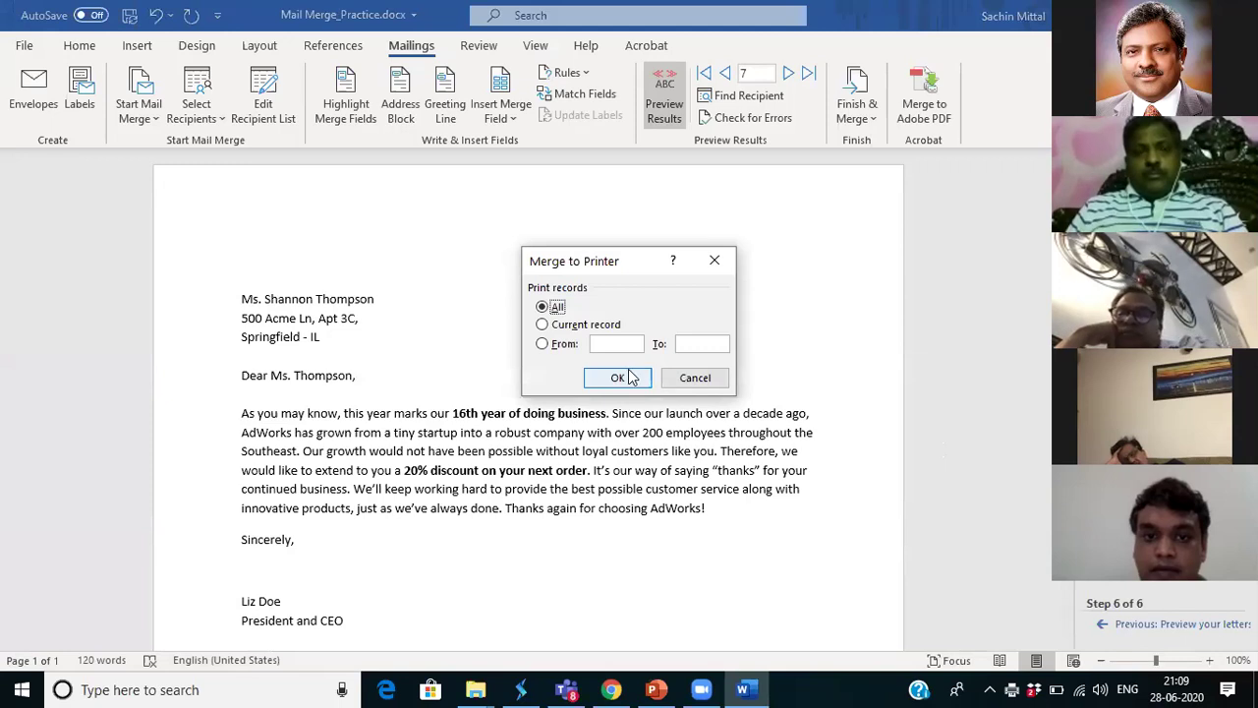
{"action": "left_click", "coordinate": [619, 375]}
{"action": "left_click", "coordinate": [824, 500]}
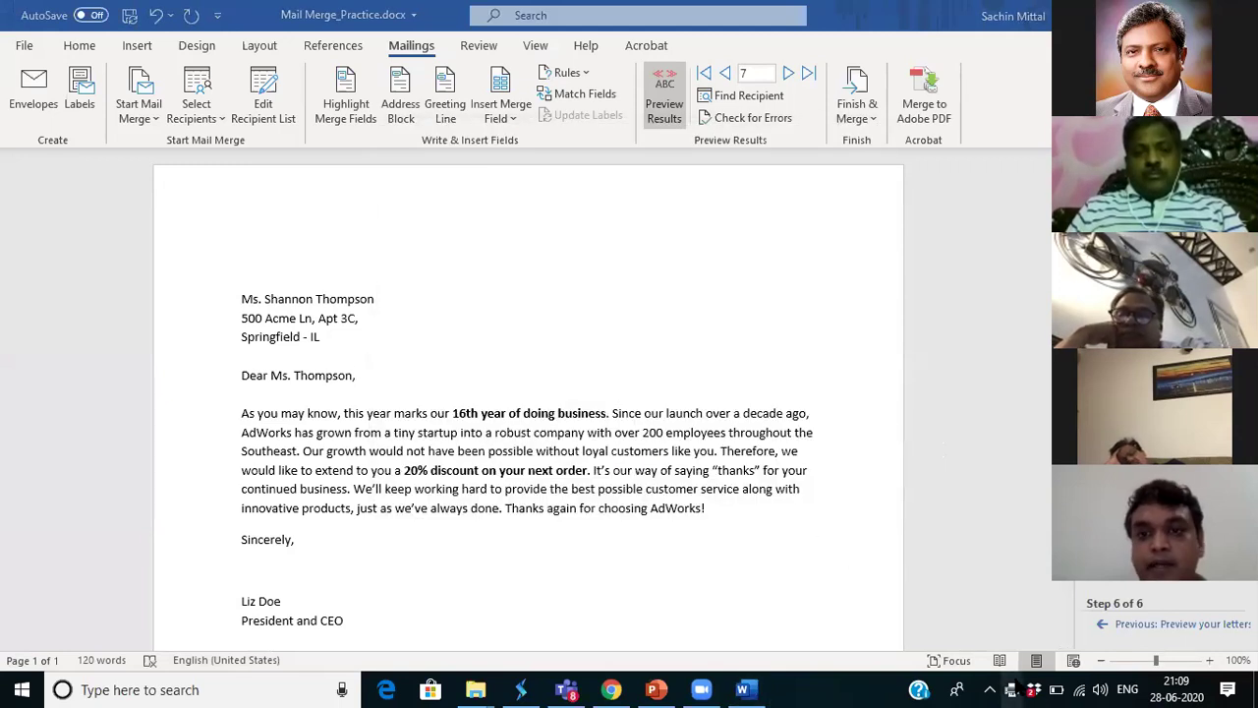
Return to the Day 2 folder and go up to 2020_06_27_CAVM.
{"action": "mouse_move", "coordinate": [1022, 678]}
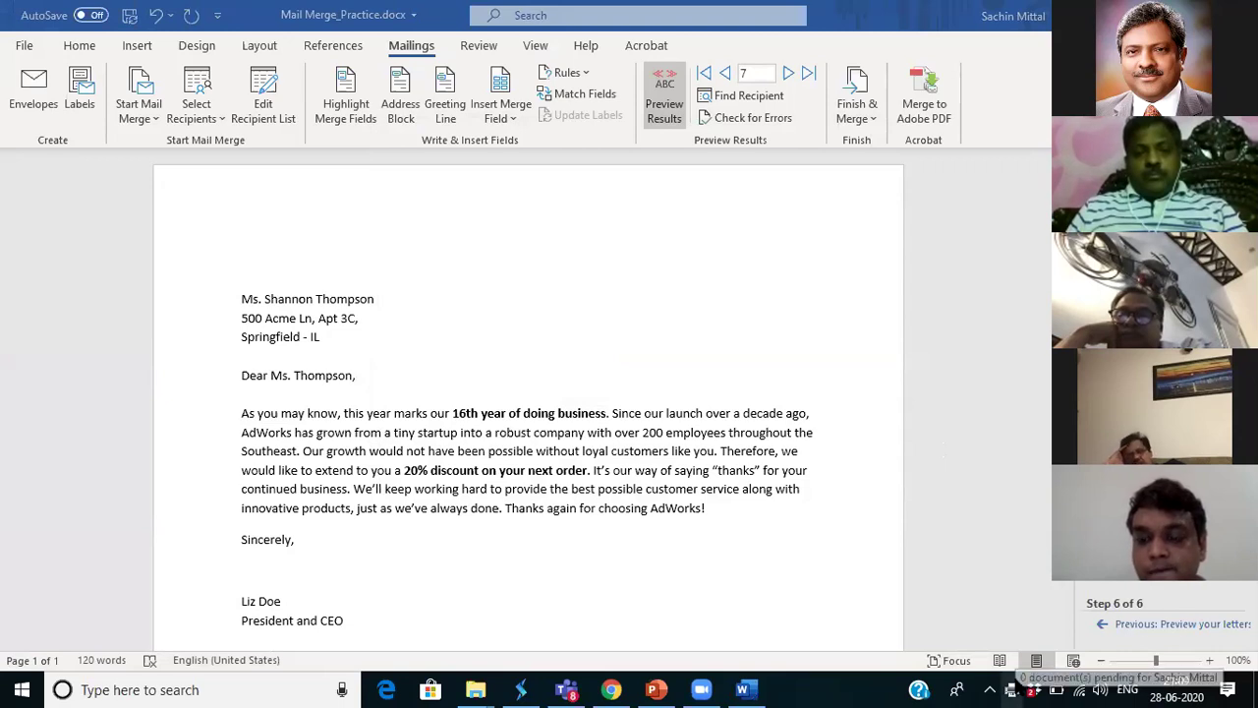
{"action": "mouse_move", "coordinate": [476, 689]}
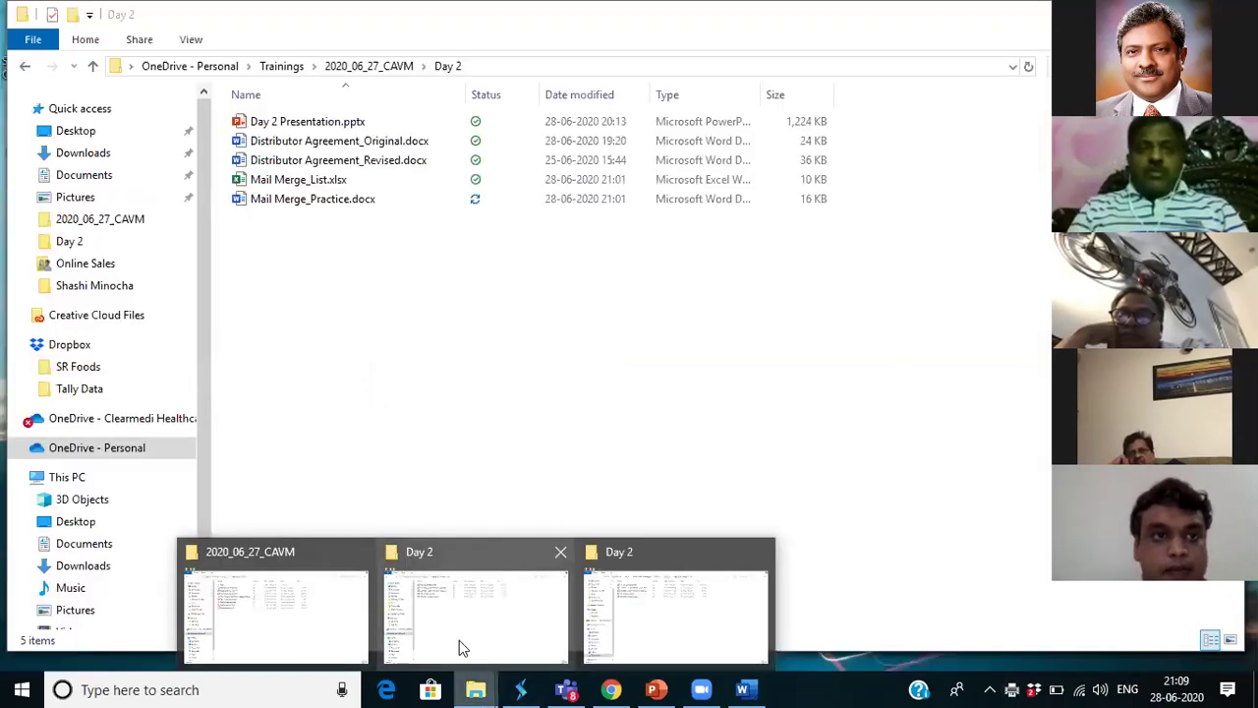
{"action": "left_click", "coordinate": [459, 639]}
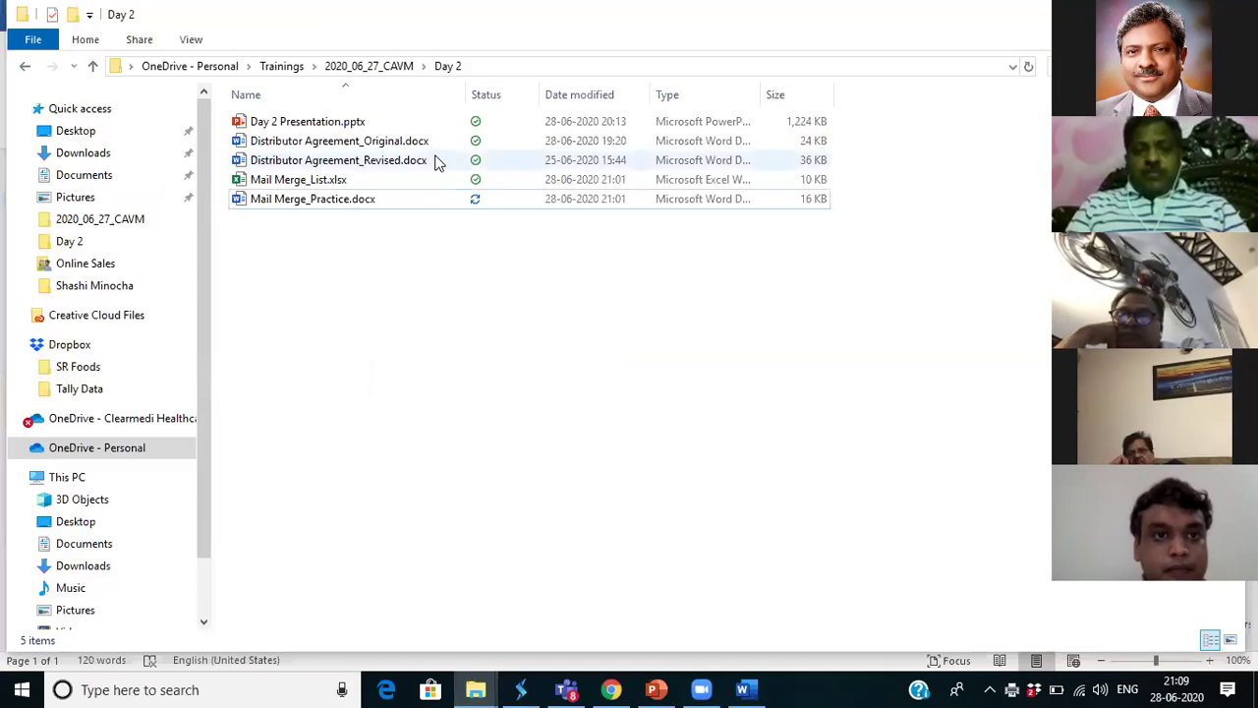
{"action": "left_click", "coordinate": [384, 65]}
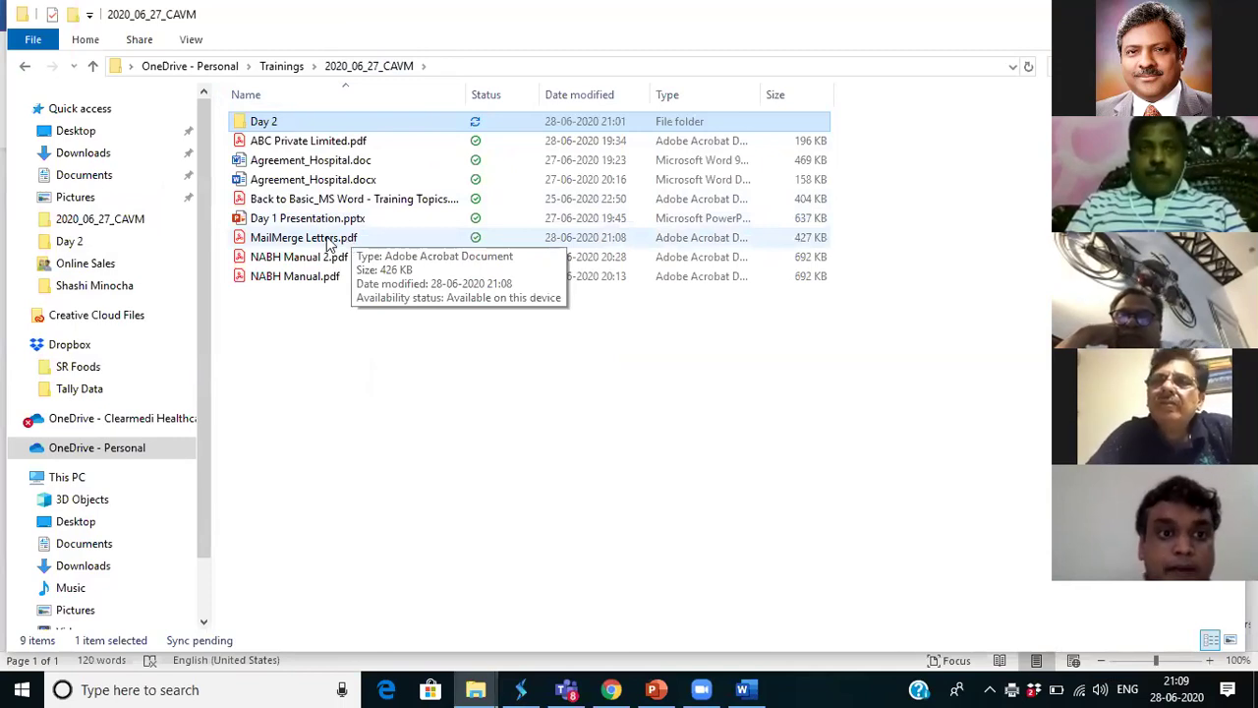
{"action": "double_click", "coordinate": [327, 241]}
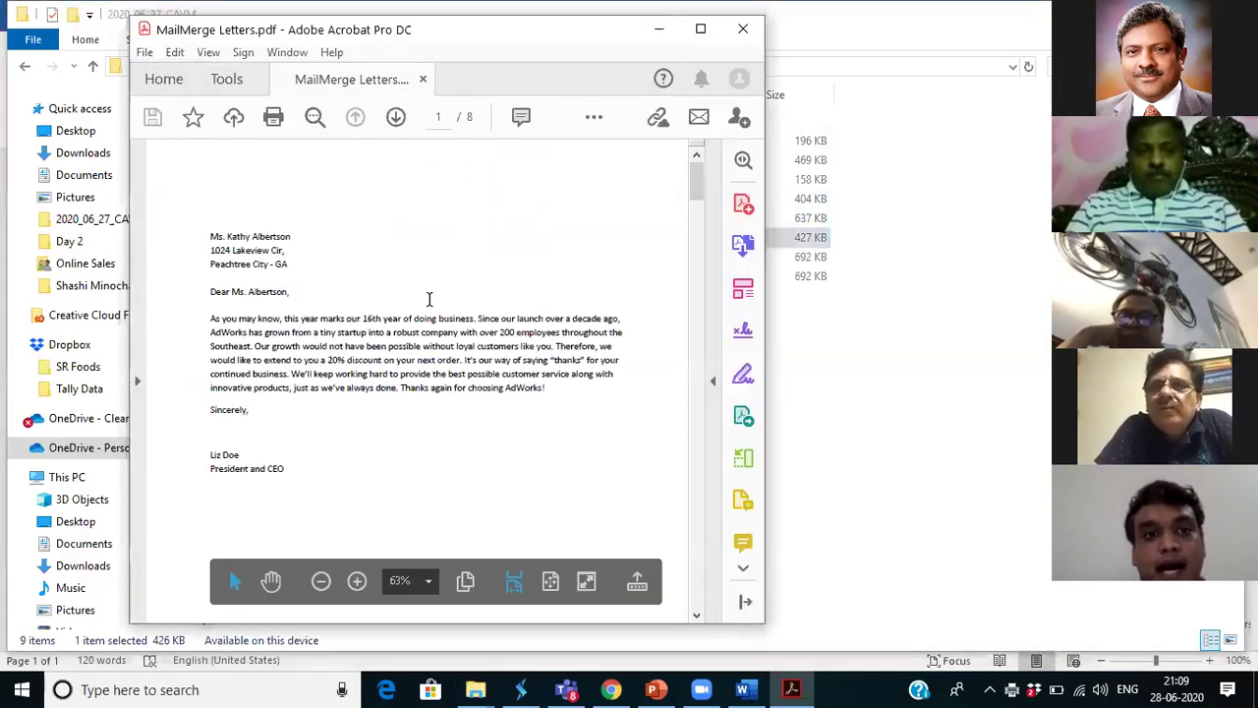
{"action": "scroll", "coordinate": [430, 302], "scroll_direction": "down", "scroll_amount": 5}
{"action": "scroll", "coordinate": [432, 307], "scroll_direction": "down", "scroll_amount": 5}
{"action": "scroll", "coordinate": [432, 308], "scroll_direction": "down", "scroll_amount": 5}
{"action": "scroll", "coordinate": [430, 305], "scroll_direction": "down", "scroll_amount": 5}
{"action": "scroll", "coordinate": [430, 306], "scroll_direction": "down", "scroll_amount": 5}
{"action": "scroll", "coordinate": [429, 305], "scroll_direction": "down", "scroll_amount": 5}
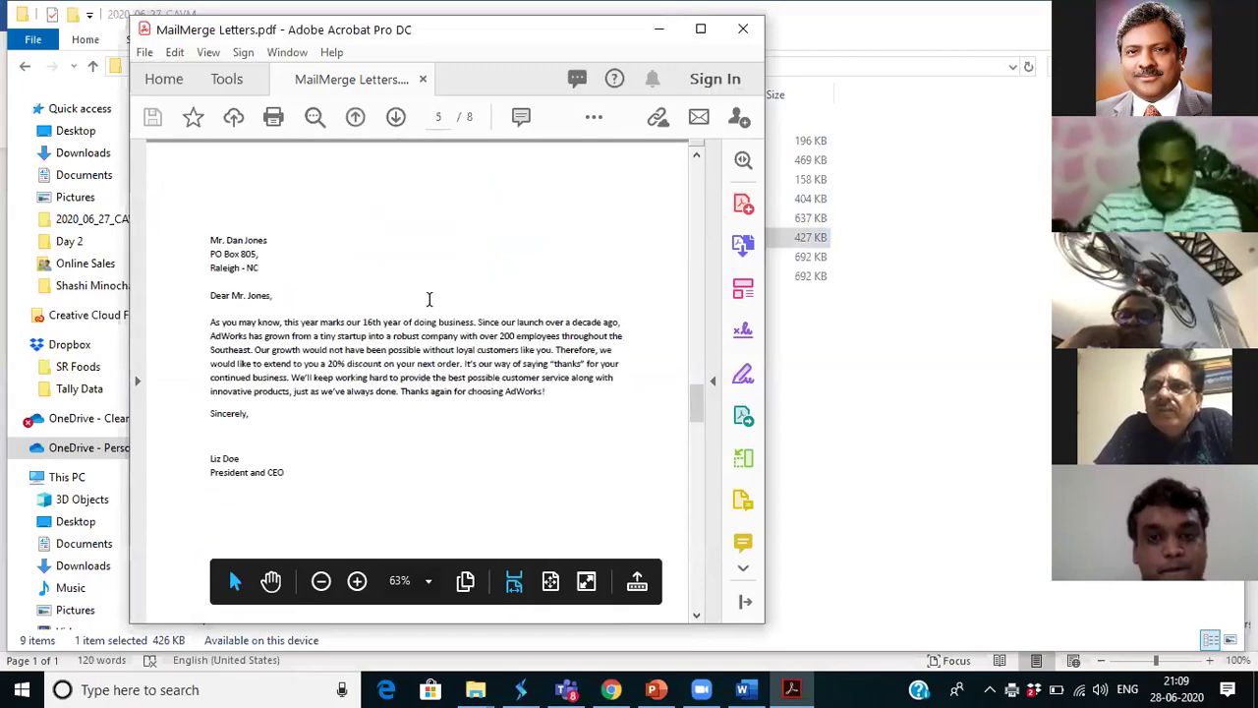
{"action": "scroll", "coordinate": [430, 301], "scroll_direction": "down", "scroll_amount": 5}
{"action": "scroll", "coordinate": [430, 305], "scroll_direction": "down", "scroll_amount": 5}
{"action": "scroll", "coordinate": [429, 306], "scroll_direction": "down", "scroll_amount": 5}
{"action": "scroll", "coordinate": [430, 306], "scroll_direction": "down", "scroll_amount": 5}
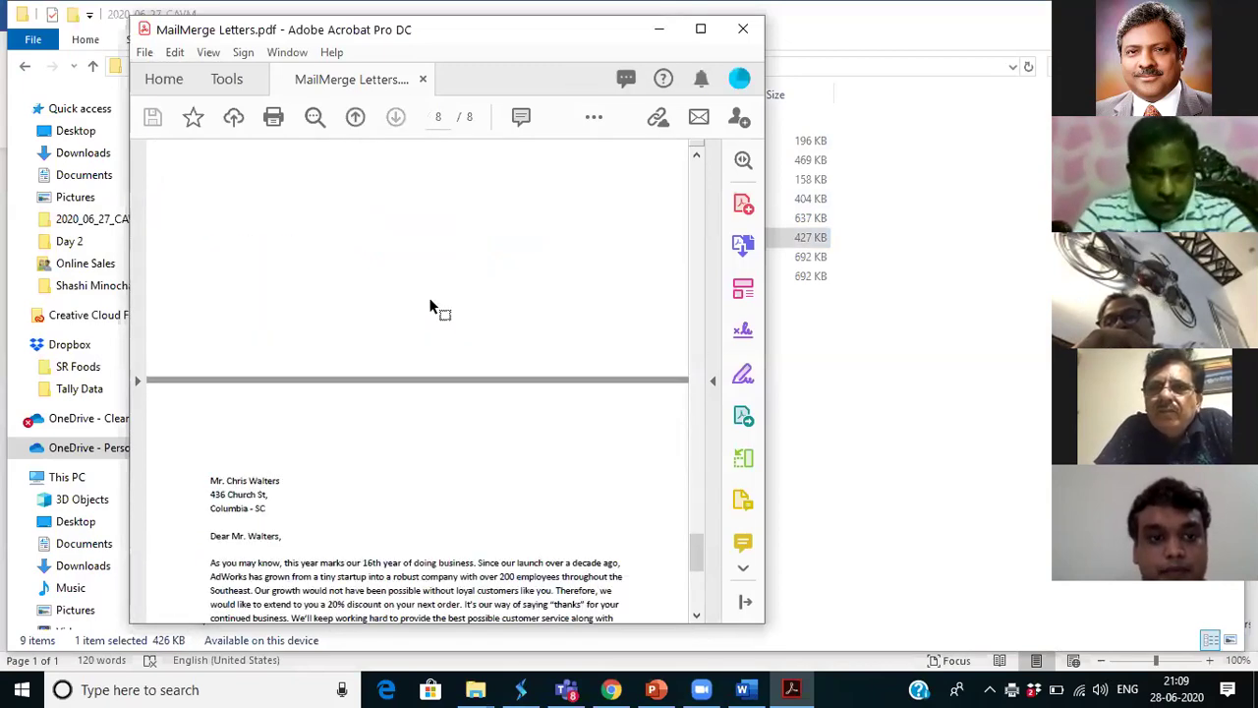
{"action": "scroll", "coordinate": [430, 307], "scroll_direction": "up", "scroll_amount": 5}
{"action": "scroll", "coordinate": [429, 306], "scroll_direction": "up", "scroll_amount": 5}
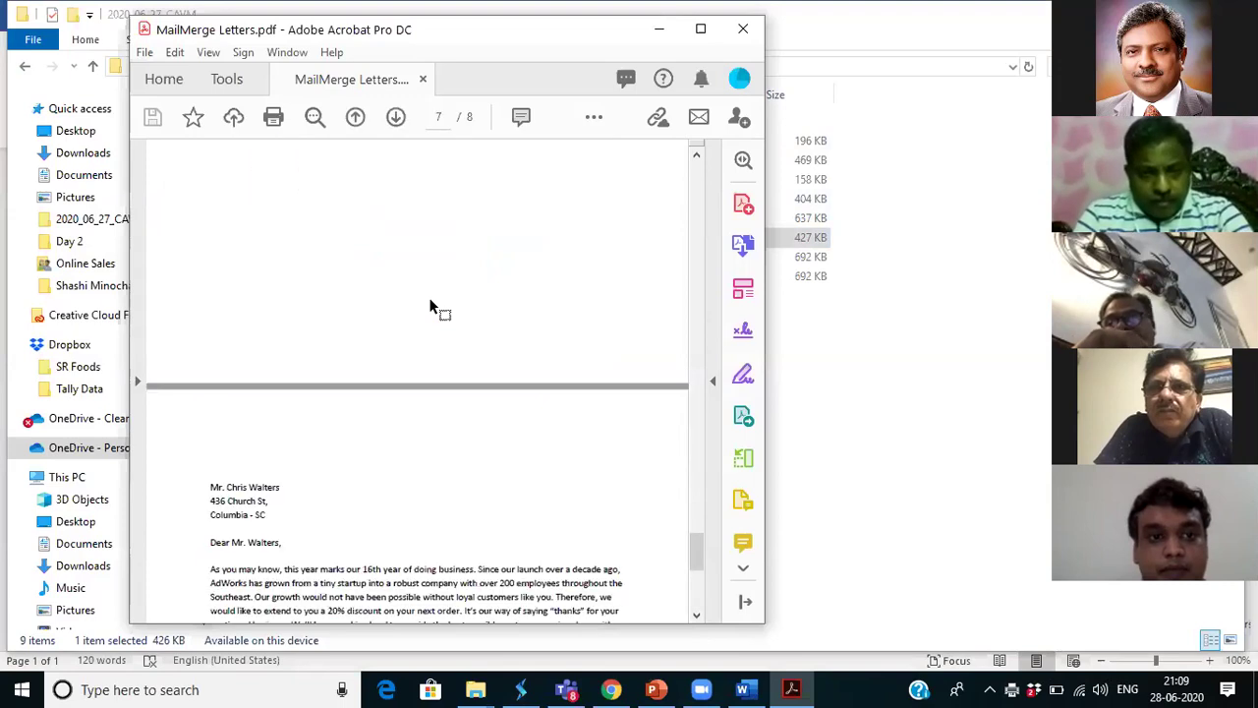
{"action": "scroll", "coordinate": [429, 304], "scroll_direction": "up", "scroll_amount": 5}
{"action": "scroll", "coordinate": [429, 299], "scroll_direction": "up", "scroll_amount": 5}
{"action": "scroll", "coordinate": [428, 299], "scroll_direction": "up", "scroll_amount": 5}
{"action": "scroll", "coordinate": [428, 299], "scroll_direction": "up", "scroll_amount": 5}
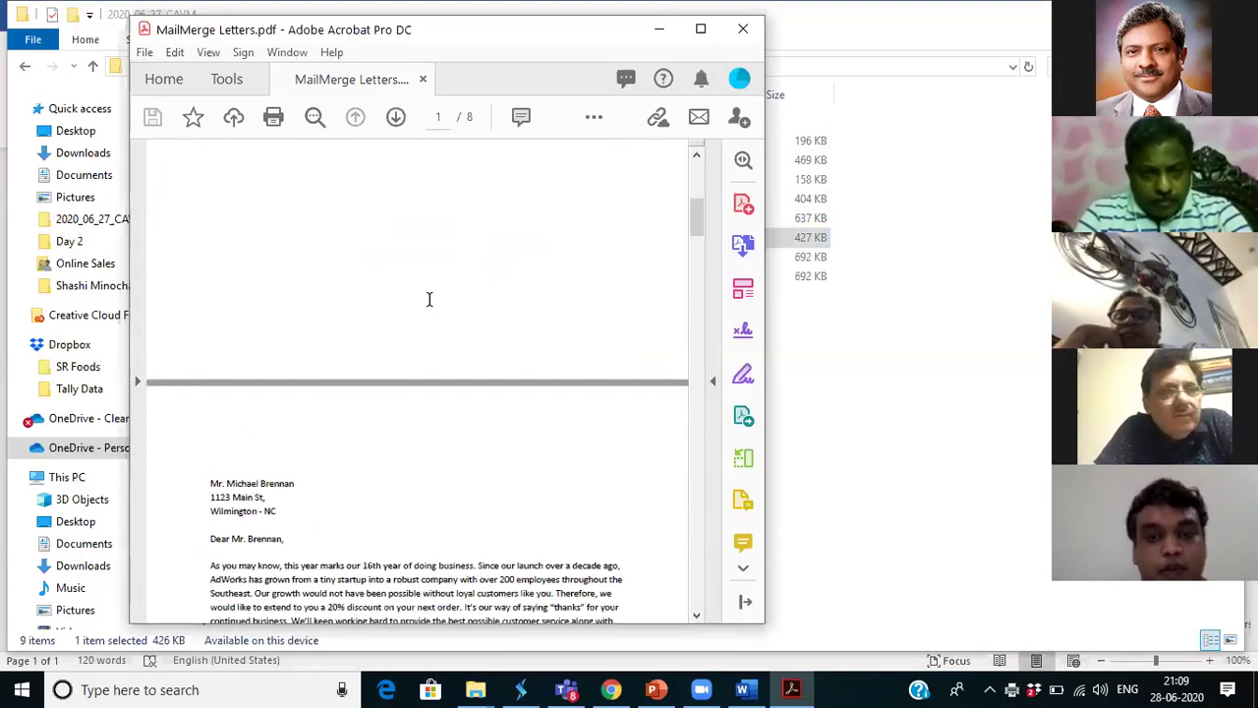
{"action": "scroll", "coordinate": [429, 299], "scroll_direction": "up", "scroll_amount": 5}
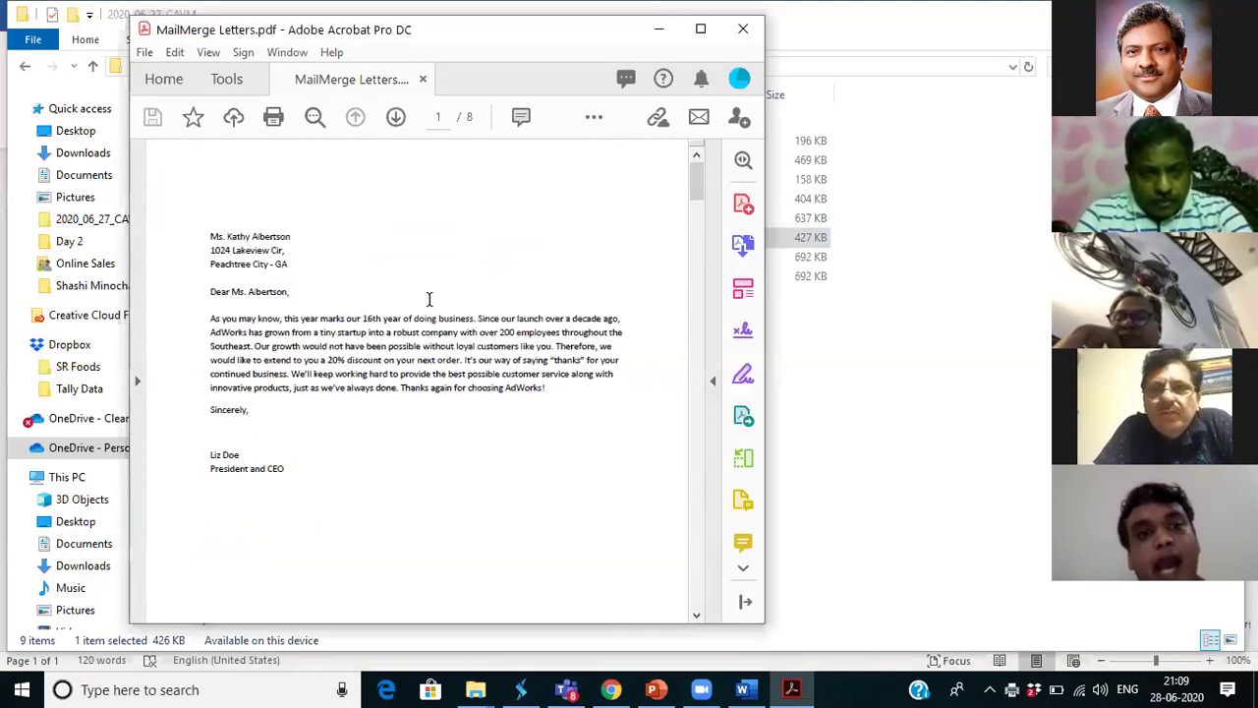
Close the merged PDF and Mail Merge_List.xlsx in Excel, returning to Mail Merge_Practice.docx.
{"action": "left_click", "coordinate": [743, 28]}
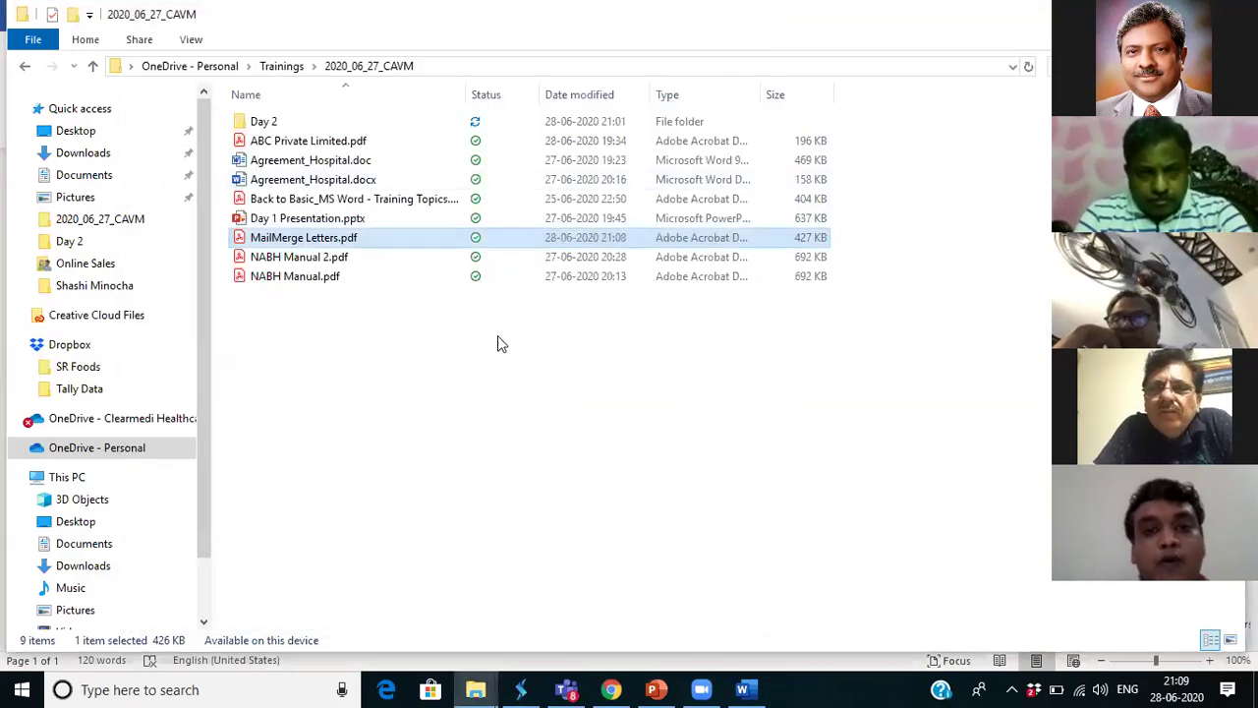
{"action": "key", "text": "alt+Tab"}
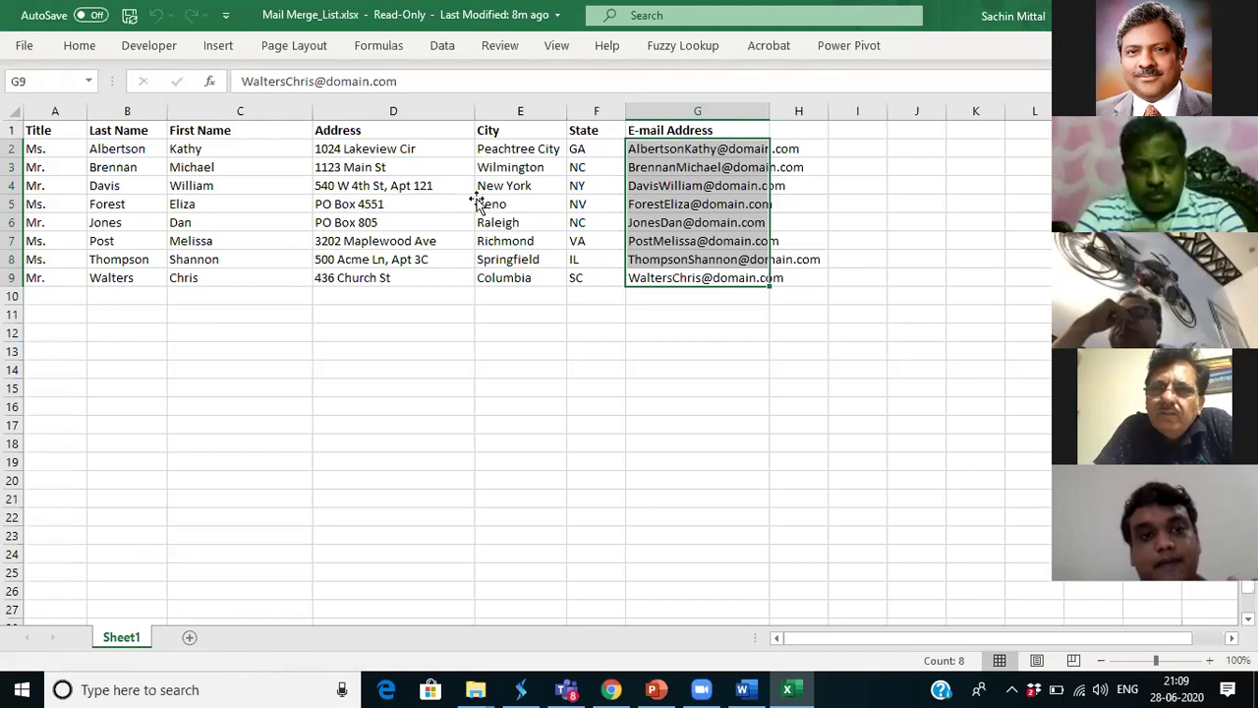
{"action": "left_click", "coordinate": [478, 203]}
{"action": "key", "text": "alt+F4"}
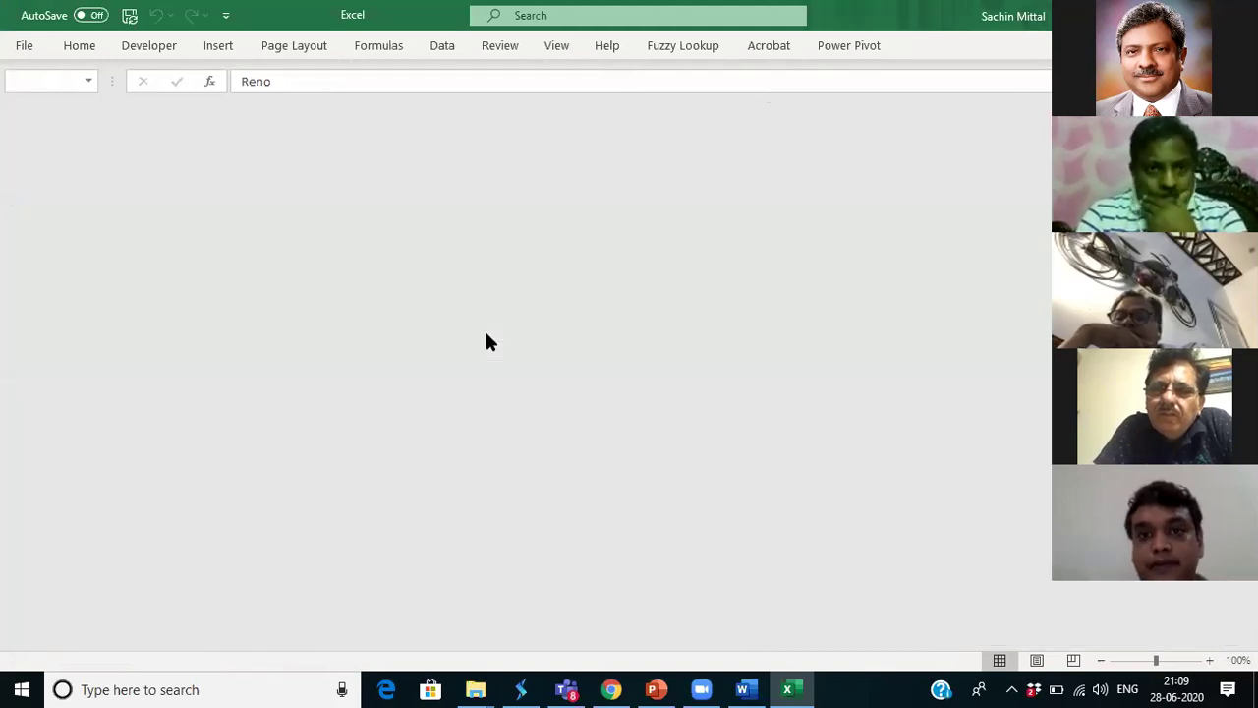
{"action": "key", "text": "alt+Tab"}
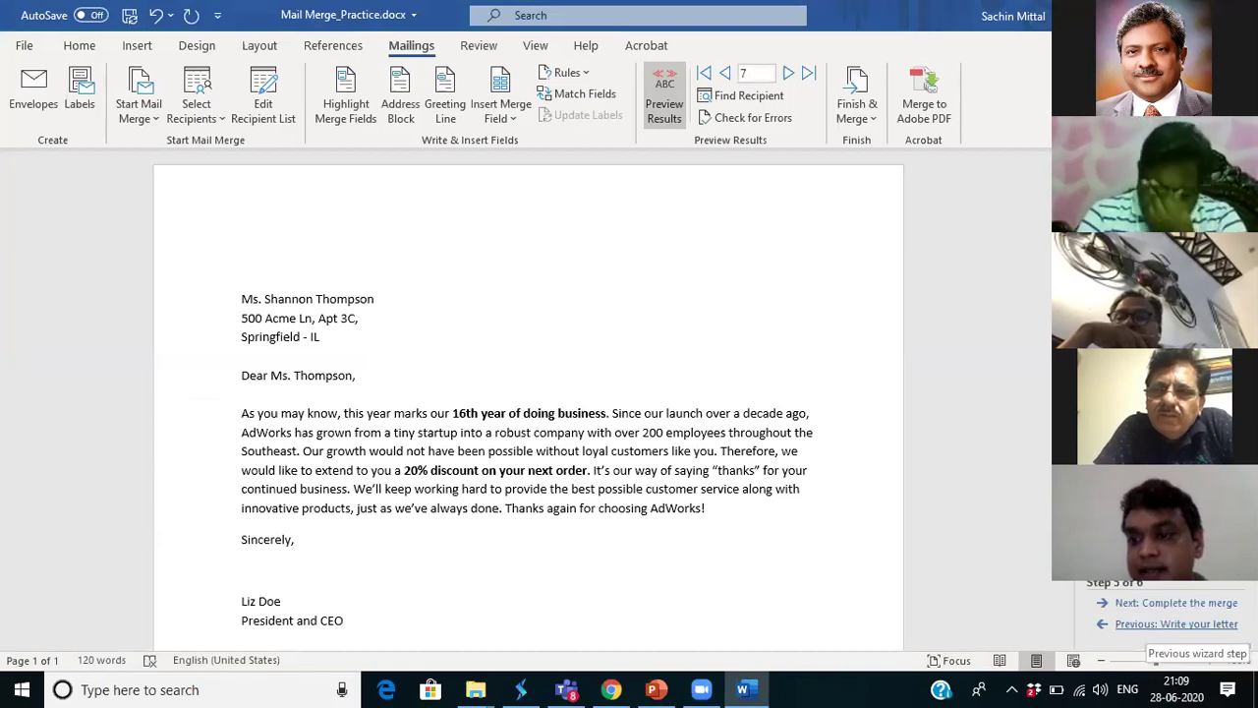
Go back a wizard step and insert a «First_Name» field on a new line below «GreetingLine».
{"action": "left_click", "coordinate": [1177, 625]}
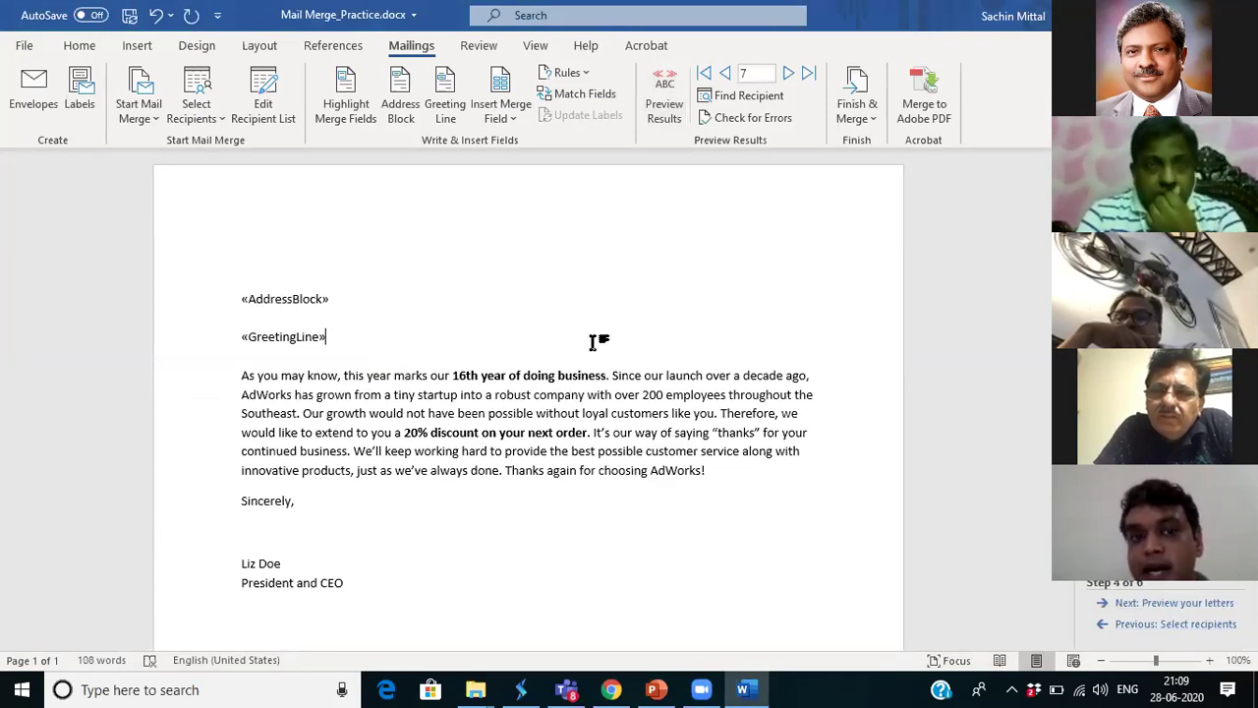
{"action": "key", "text": "Return"}
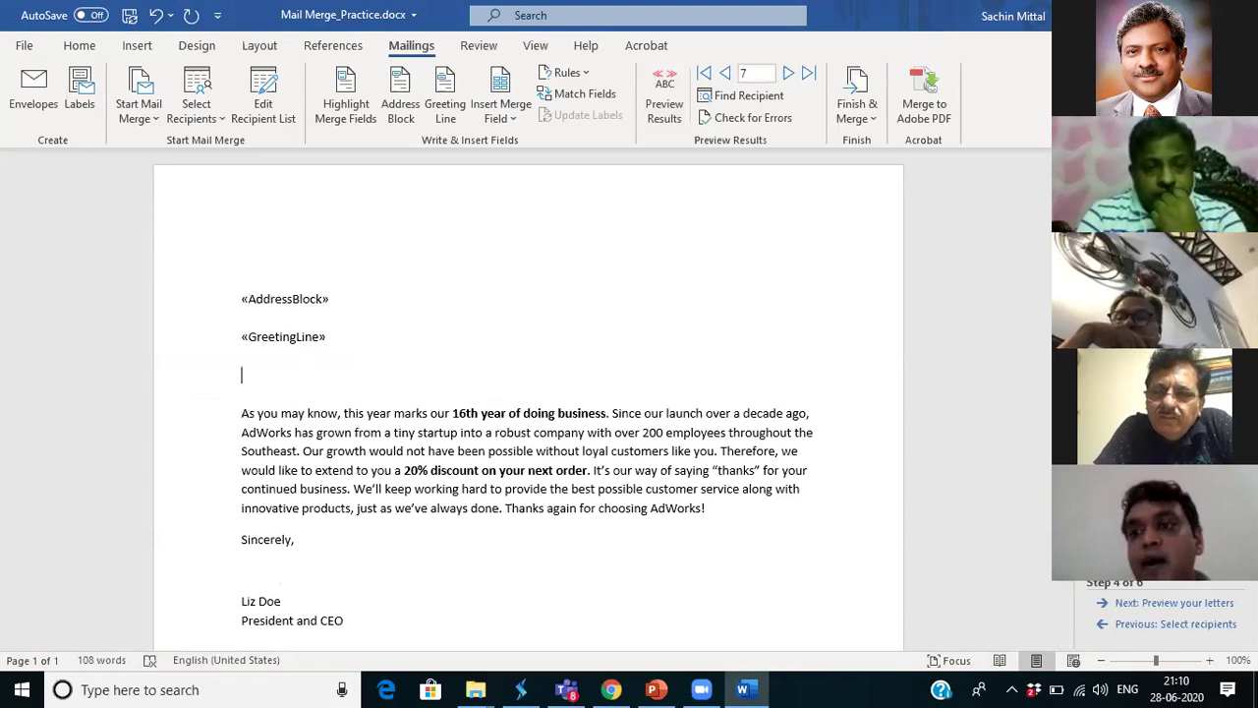
{"action": "key", "text": "alt+shift+f"}
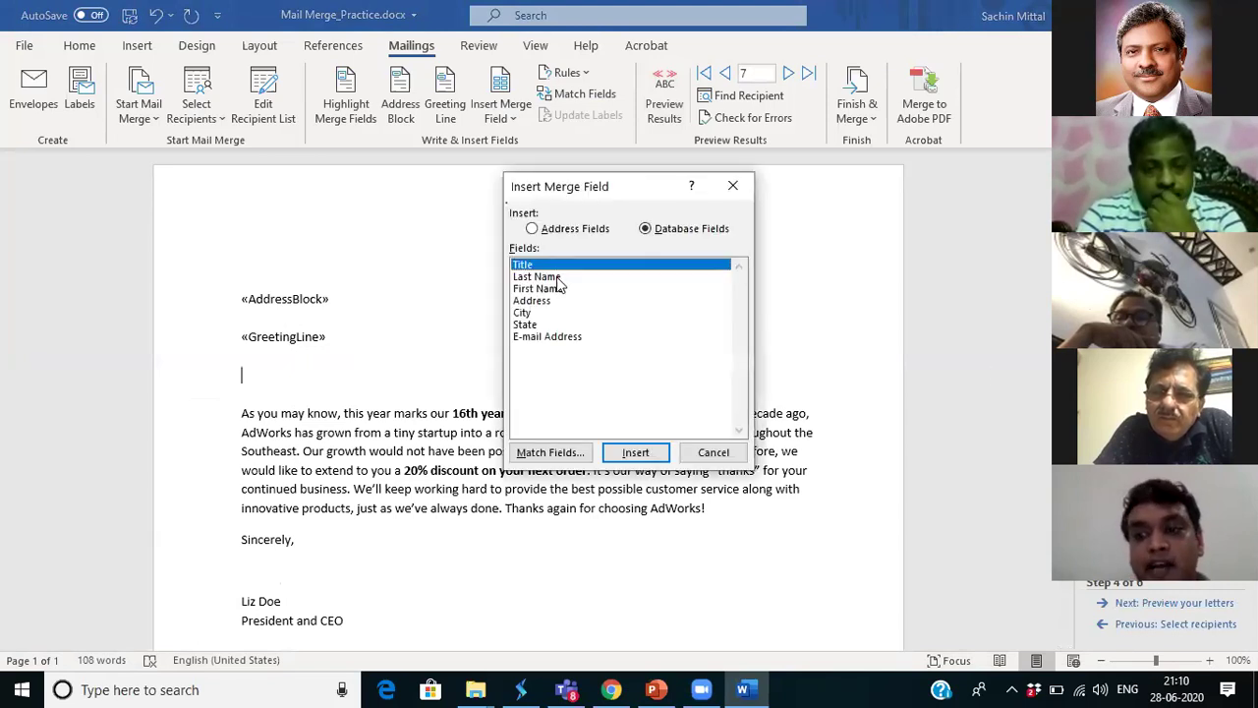
{"action": "left_click", "coordinate": [543, 278]}
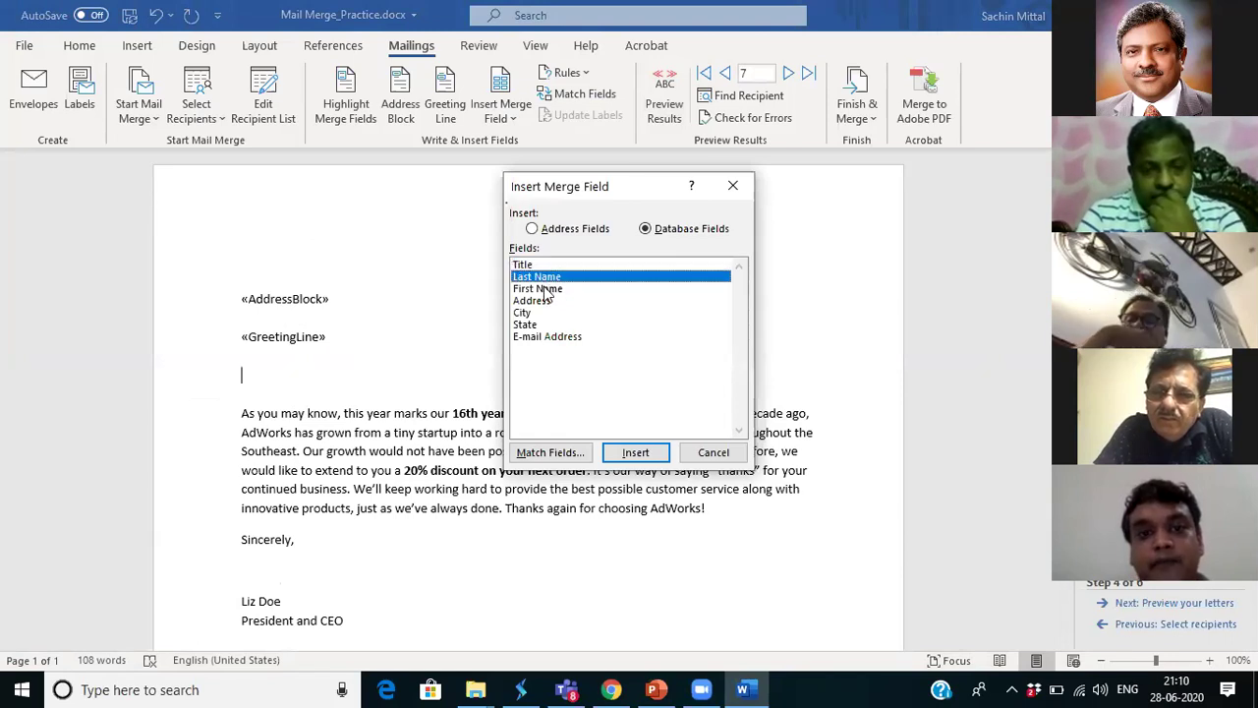
{"action": "double_click", "coordinate": [543, 288]}
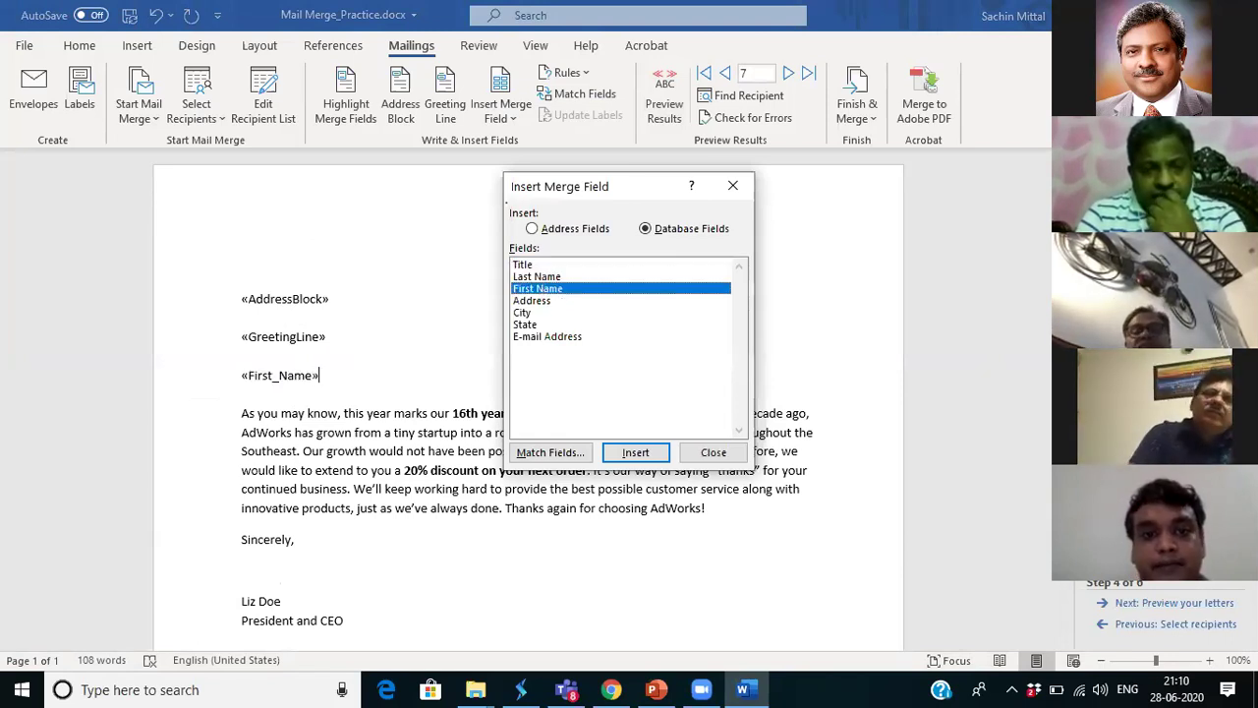
{"action": "key", "text": "Escape"}
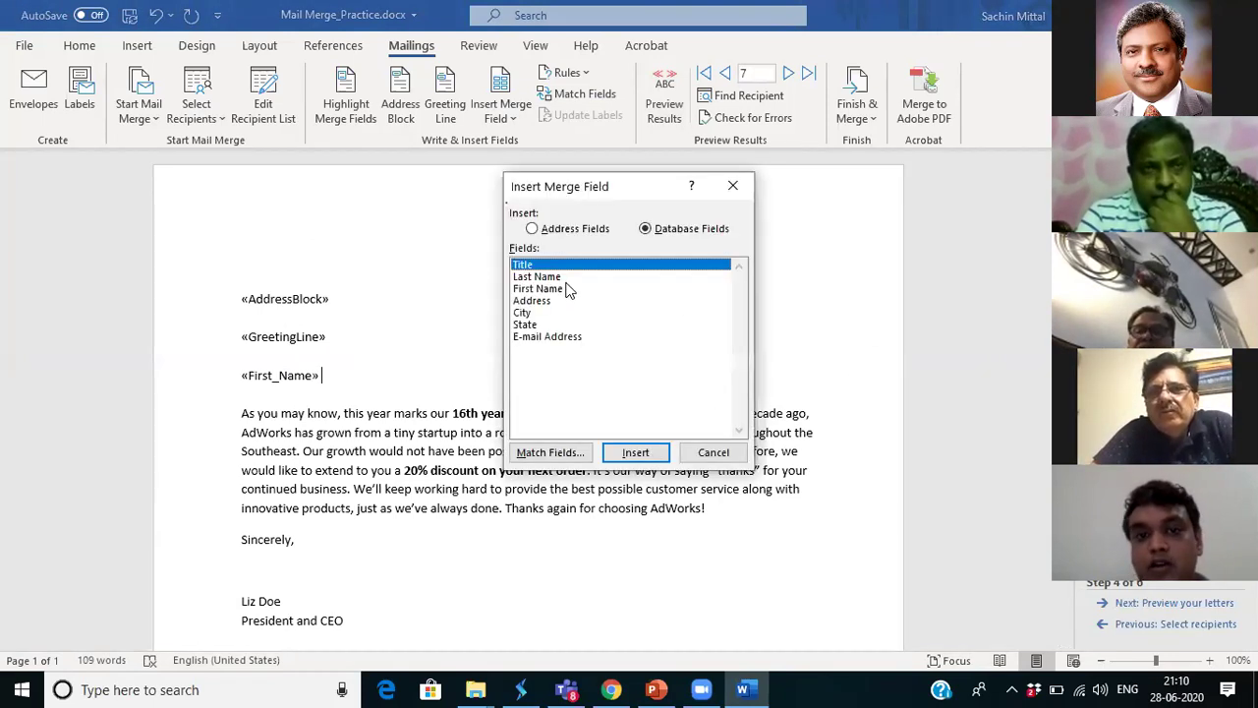
Add the «Last_Name» field and delete the duplicate «First_Name» field.
{"action": "double_click", "coordinate": [568, 288]}
{"action": "double_click", "coordinate": [556, 277]}
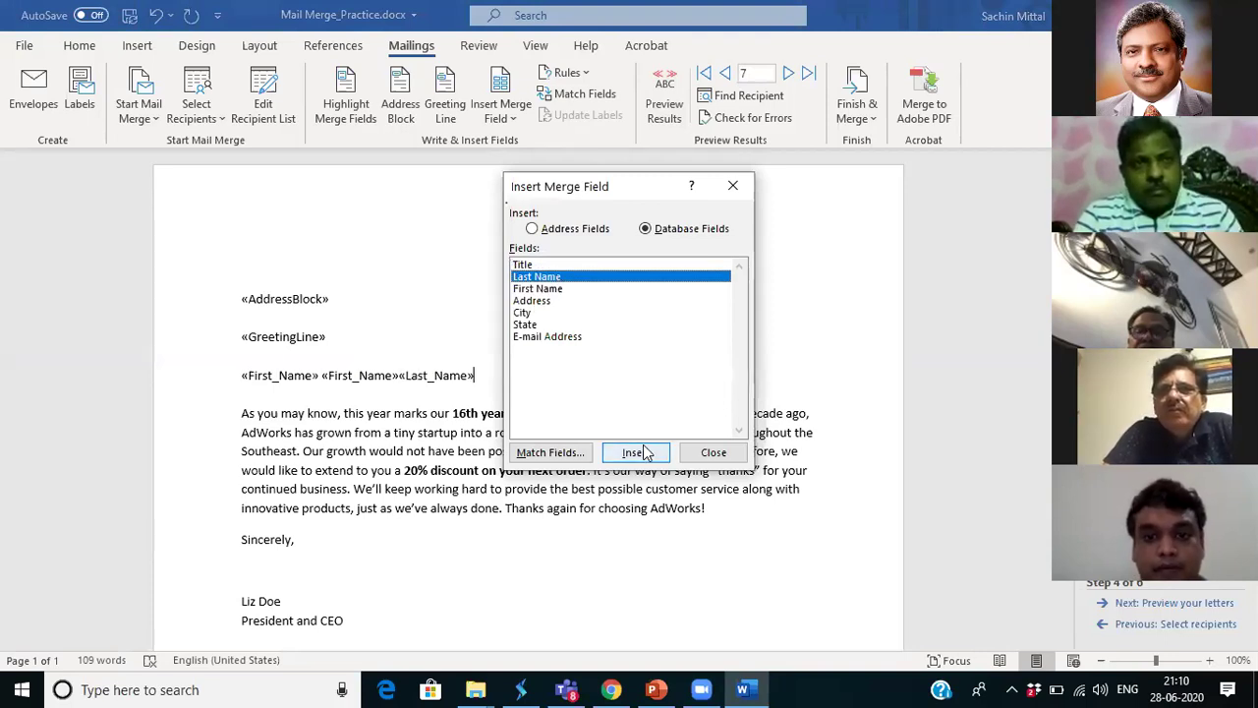
{"action": "key", "text": "Escape"}
{"action": "left_click", "coordinate": [399, 375]}
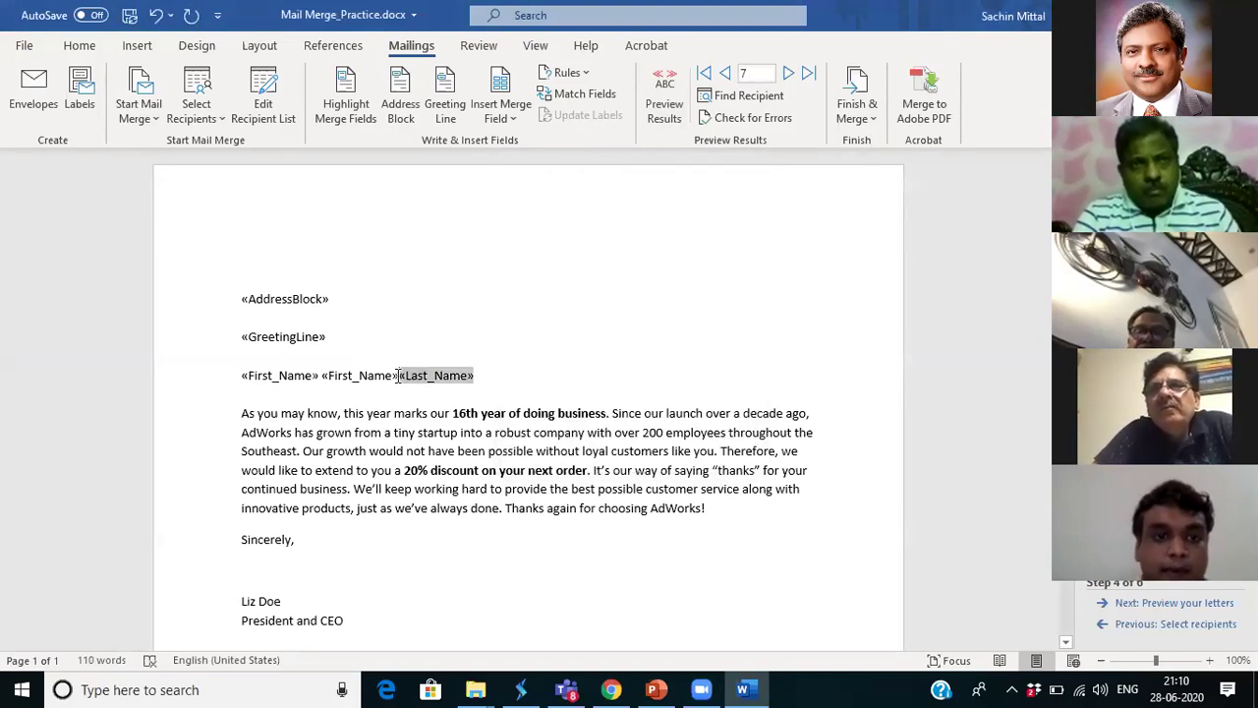
{"action": "key", "text": "BackSpace"}
{"action": "key", "text": "BackSpace"}
{"action": "key", "text": "BackSpace"}
{"action": "key", "text": "BackSpace"}
{"action": "key", "text": "BackSpace"}
{"action": "key", "text": "BackSpace"}
{"action": "key", "text": "BackSpace"}
{"action": "key", "text": "BackSpace"}
{"action": "key", "text": "BackSpace"}
{"action": "key", "text": "BackSpace"}
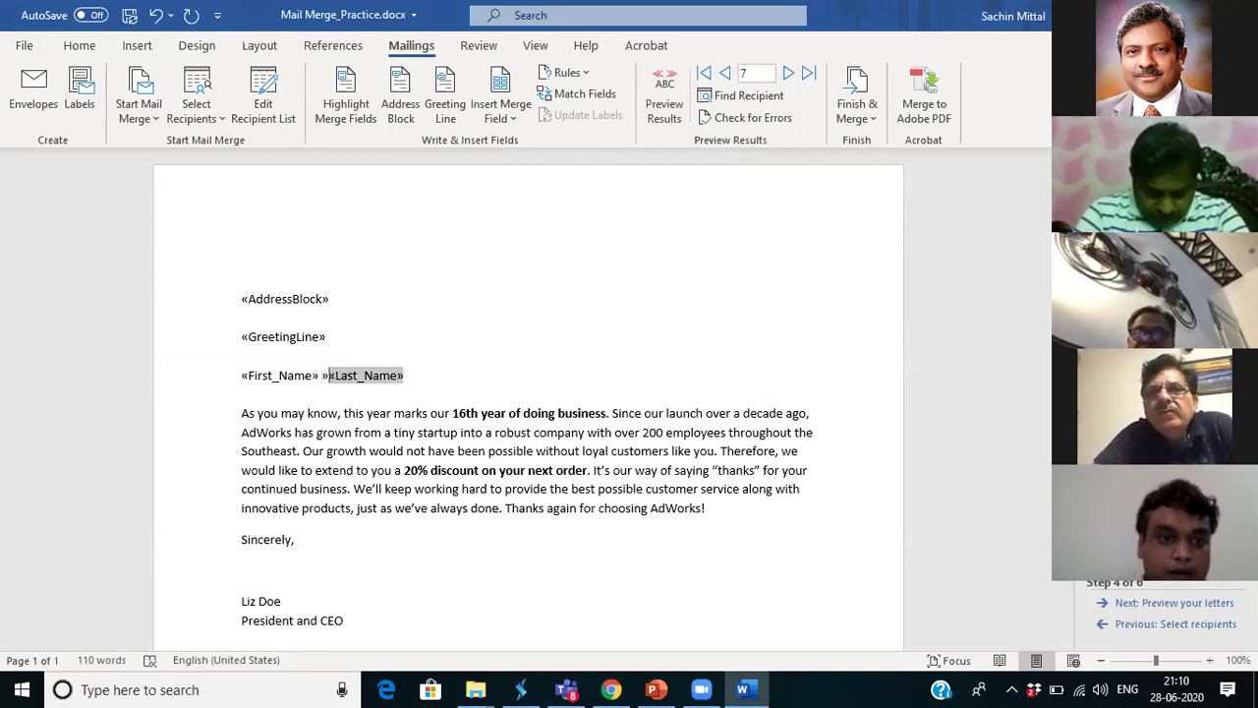
{"action": "key", "text": "BackSpace"}
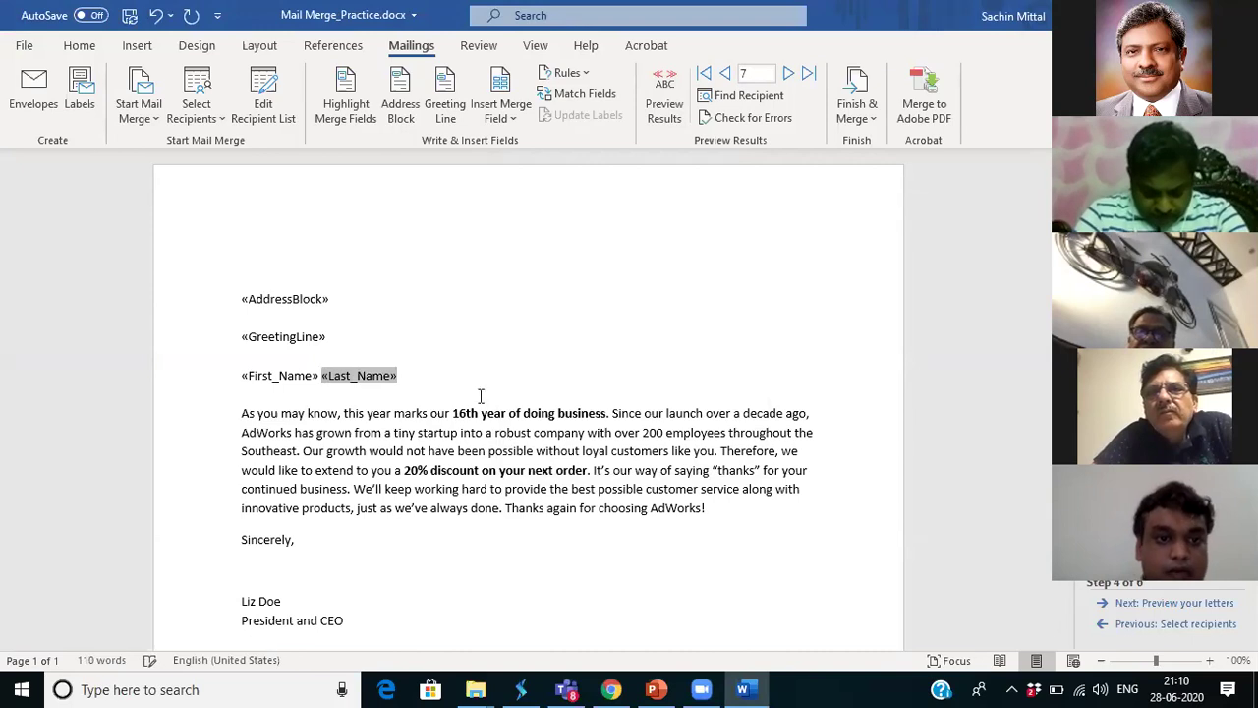
Turn on Preview Results and step back through the recipients to record 2.
{"action": "key", "text": "alt+shift+k"}
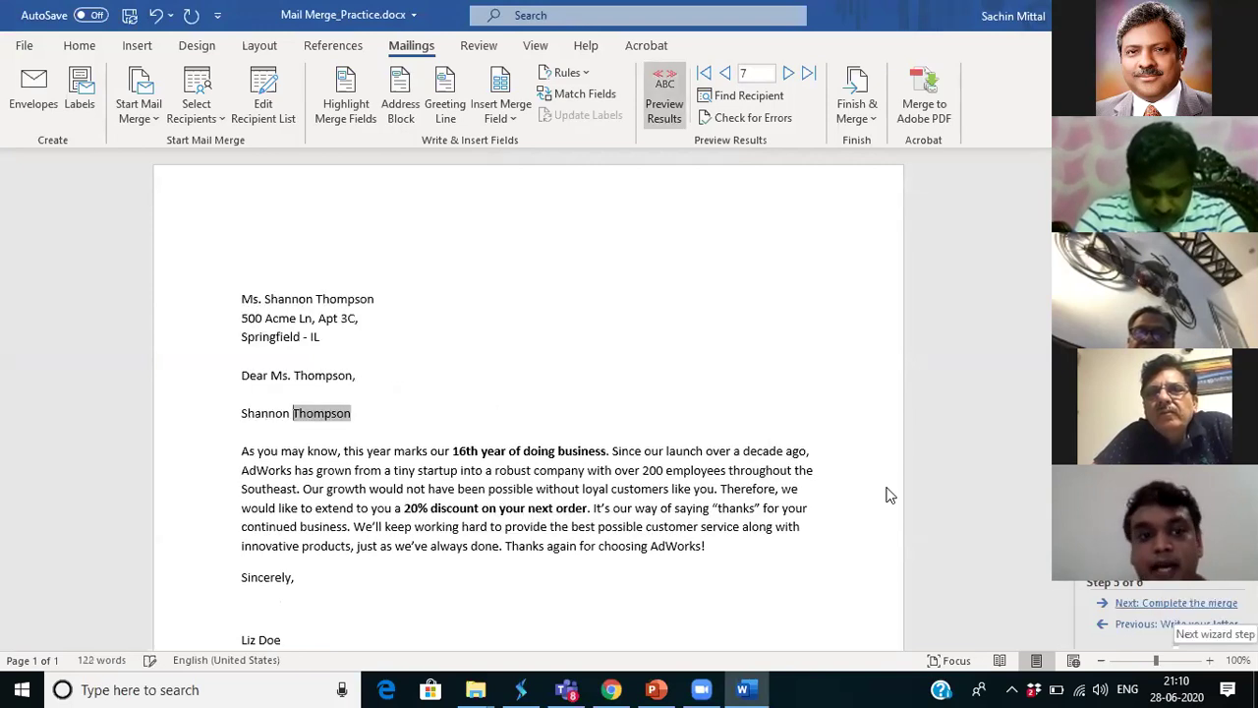
{"action": "left_click", "coordinate": [356, 413]}
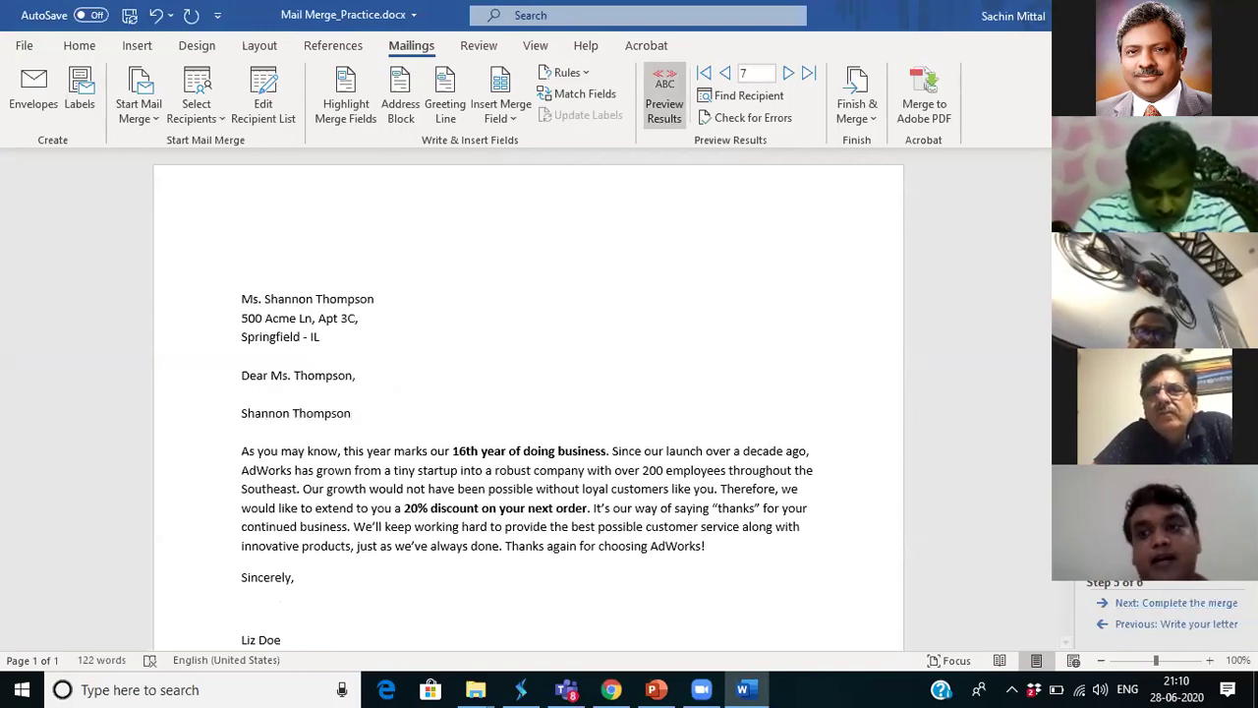
{"action": "left_click", "coordinate": [724, 73]}
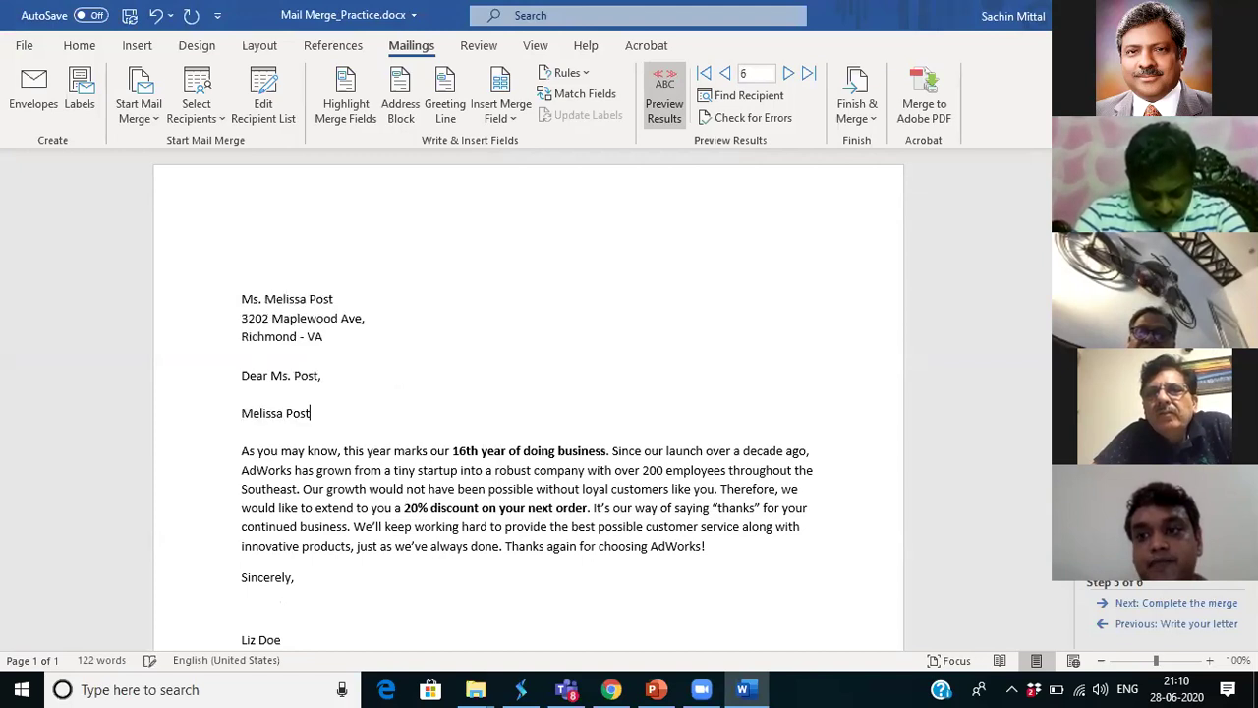
{"action": "left_click", "coordinate": [725, 73]}
{"action": "left_click", "coordinate": [724, 73]}
{"action": "left_click", "coordinate": [725, 72]}
{"action": "left_click", "coordinate": [725, 73]}
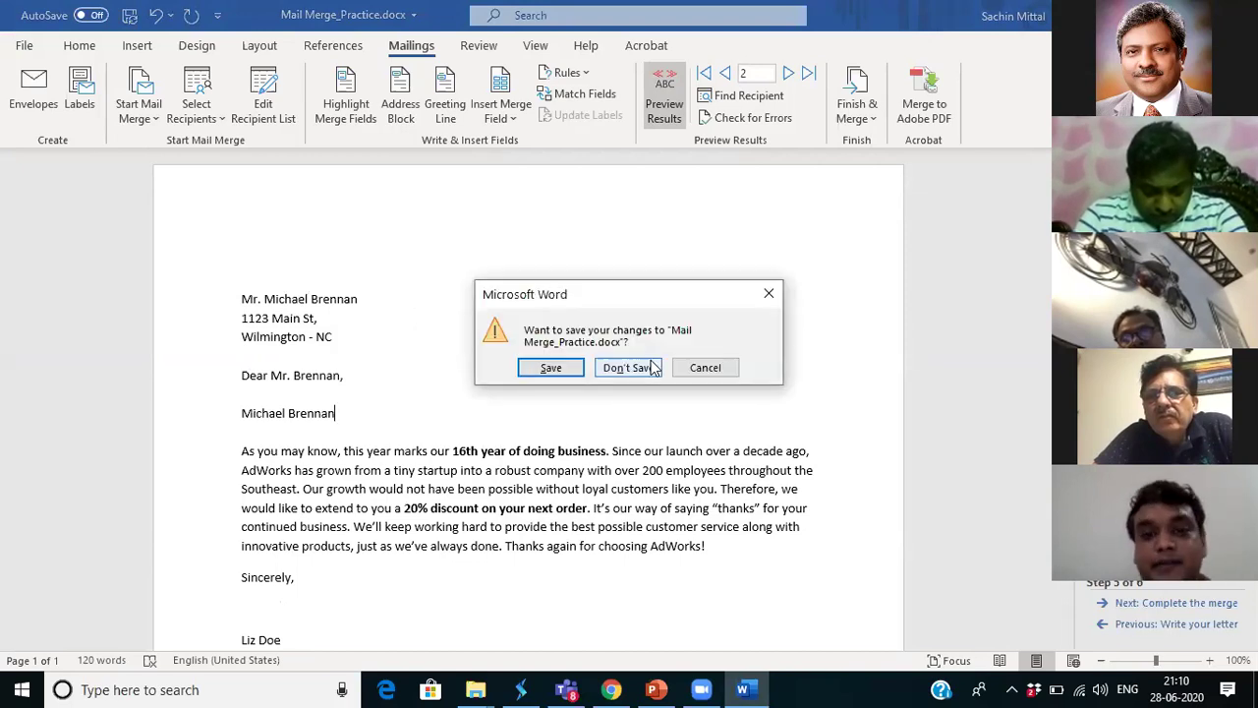
Discard changes, restart the Step-by-Step Mail Merge Wizard, and advance to selecting recipients.
{"action": "left_click", "coordinate": [629, 365]}
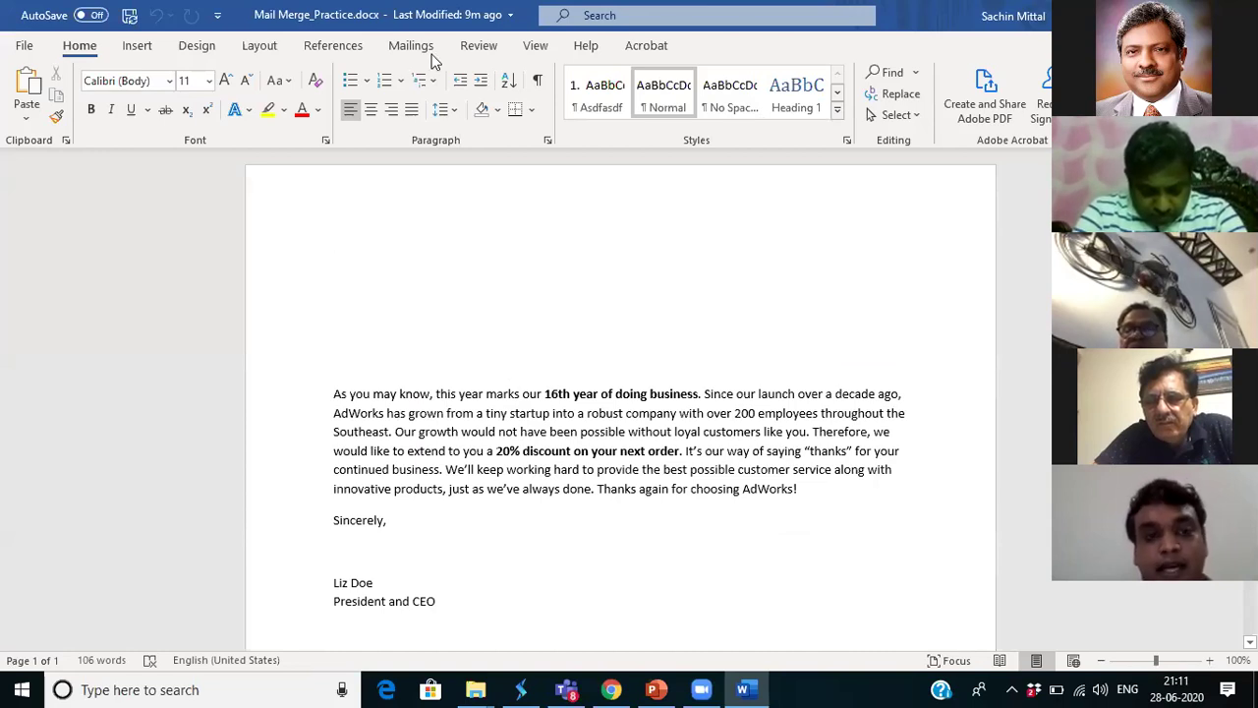
{"action": "left_click", "coordinate": [411, 47]}
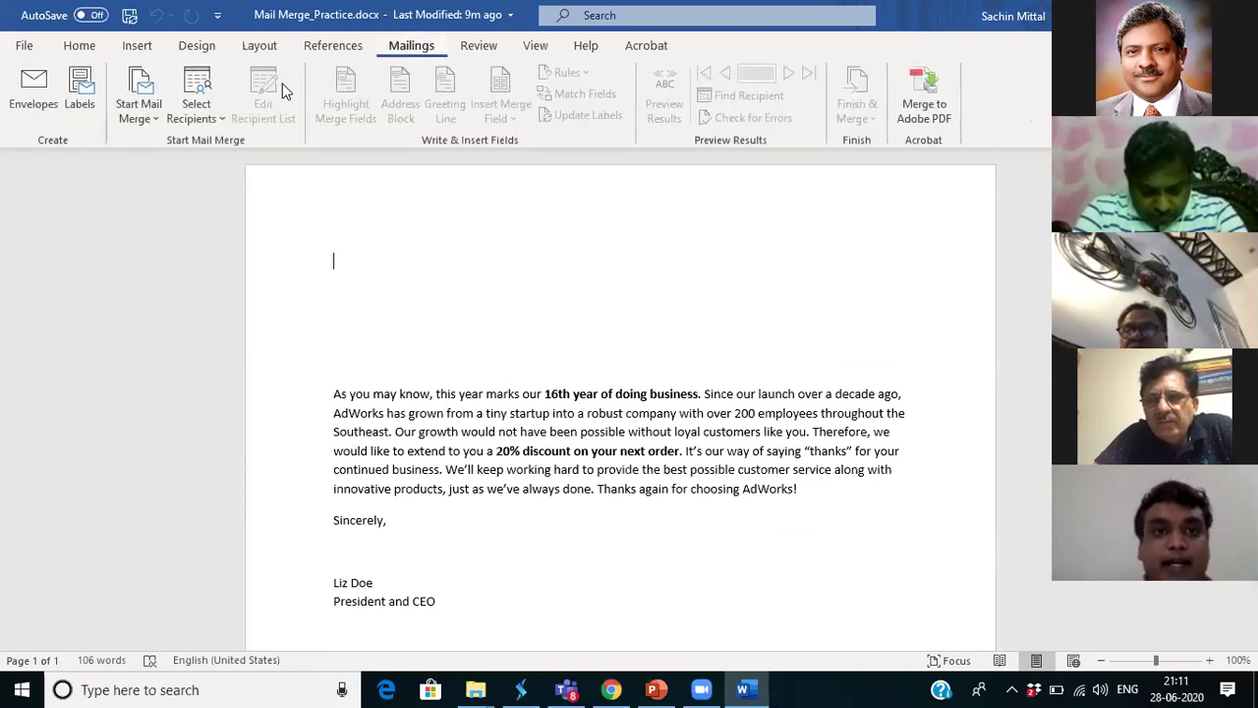
{"action": "left_click", "coordinate": [152, 114]}
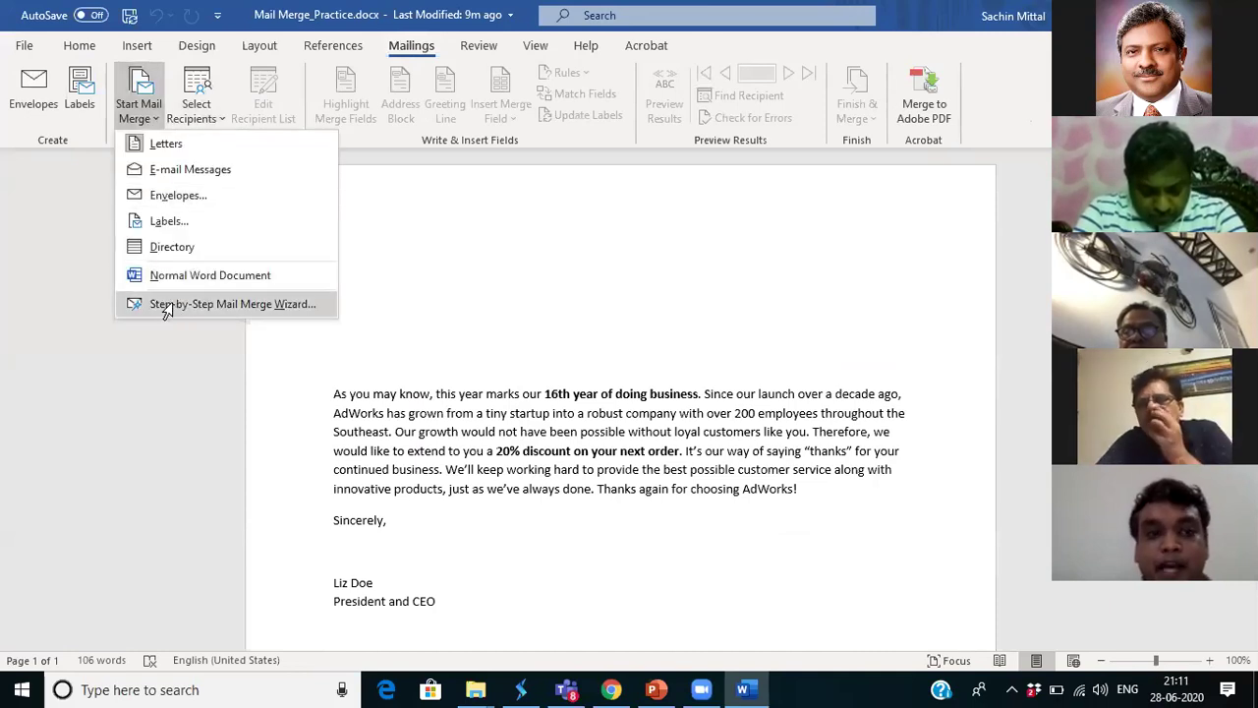
{"action": "left_click", "coordinate": [167, 305]}
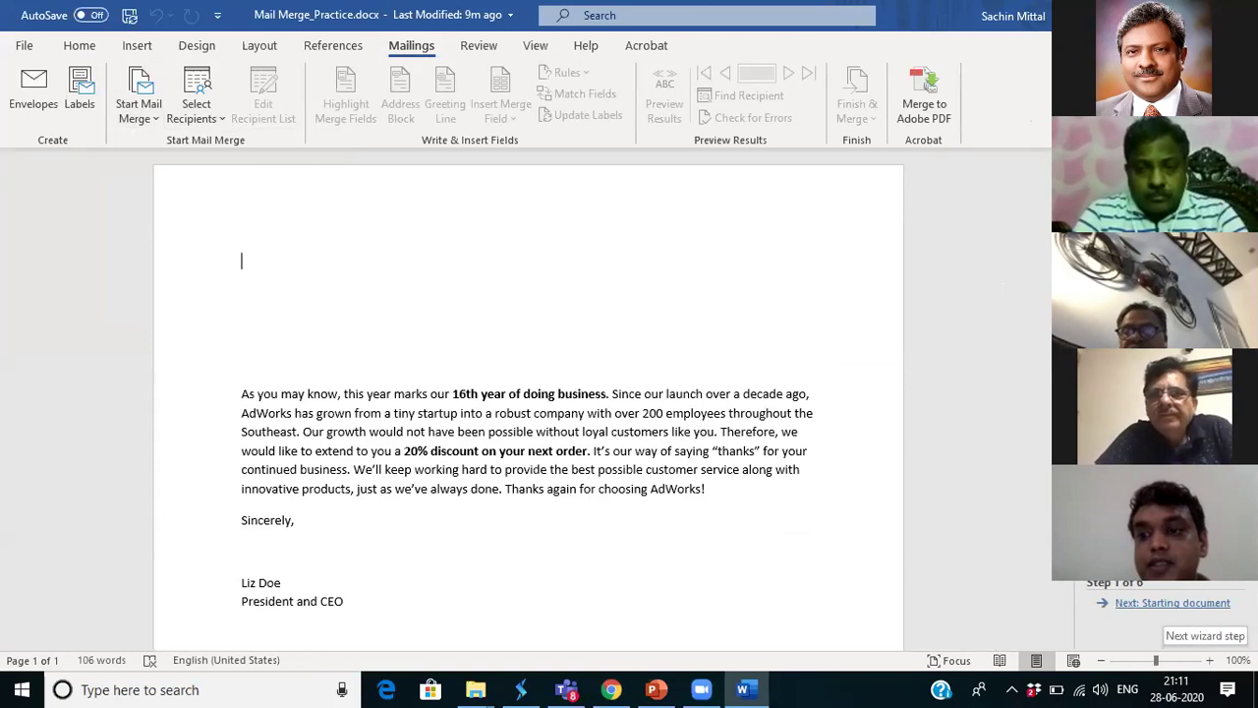
{"action": "left_click", "coordinate": [1173, 602]}
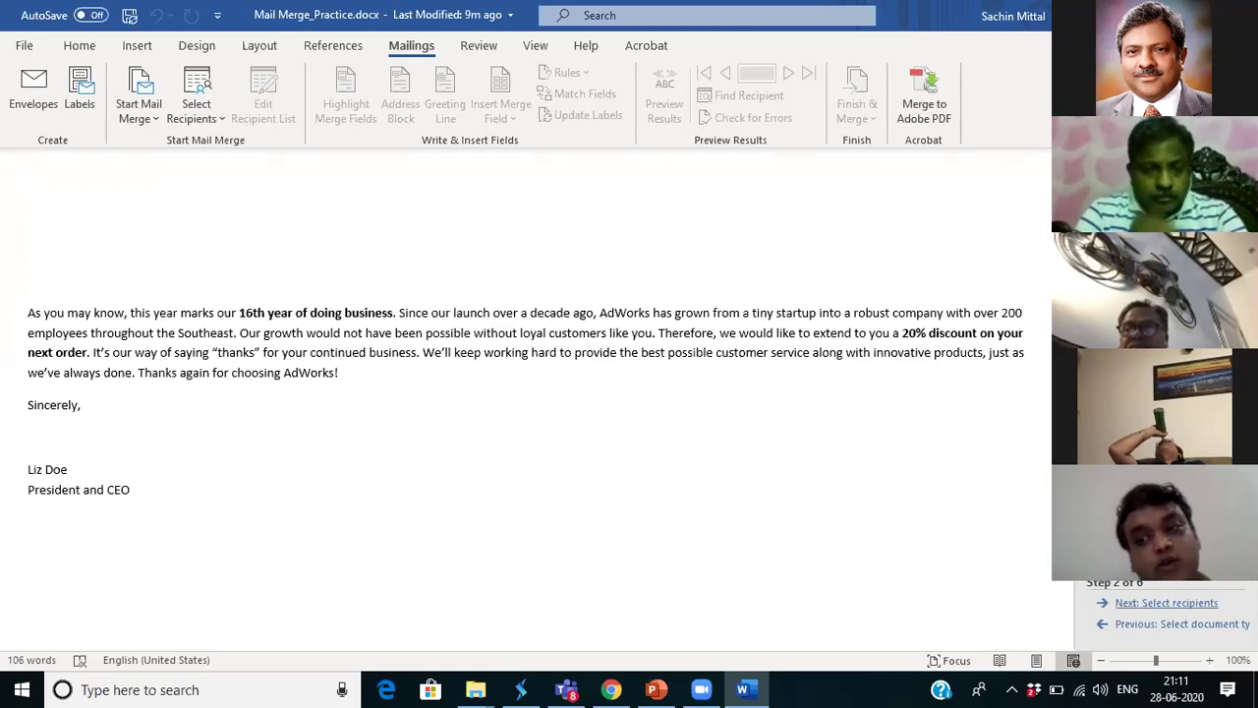
{"action": "left_click", "coordinate": [1160, 603]}
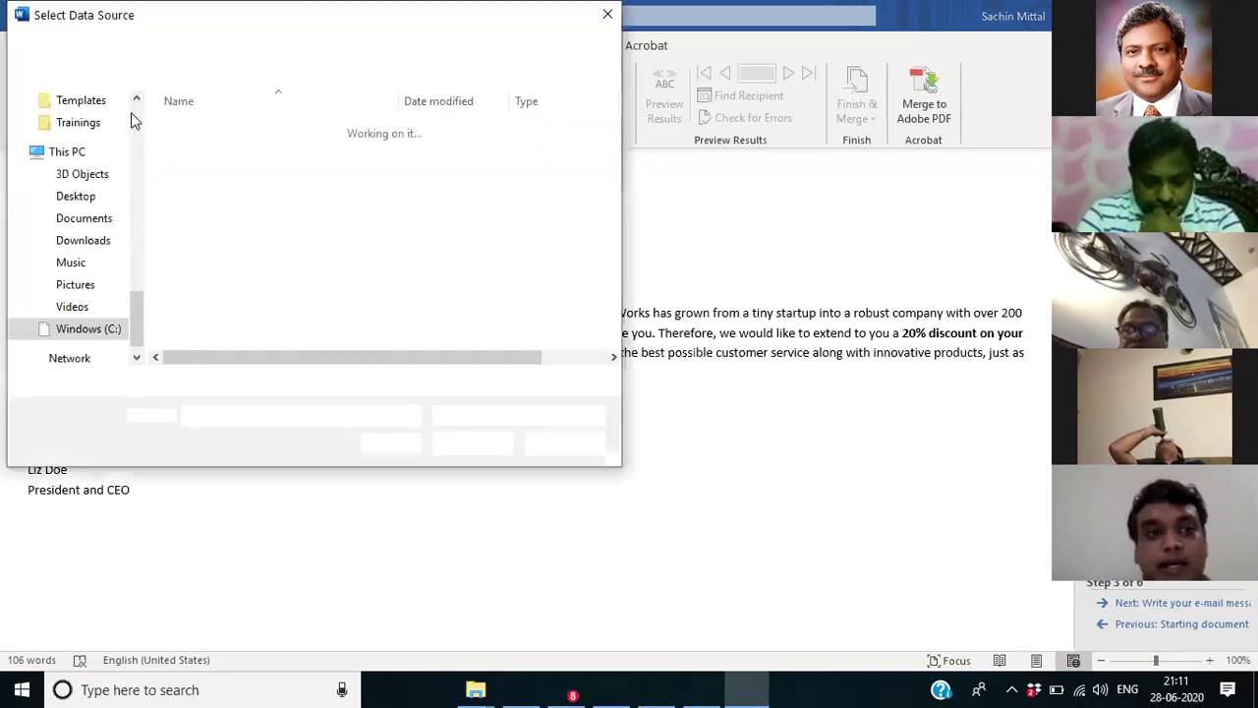
Pick Mail Merge_List.xlsx from the Day 2 folder, accepting its Sheet1$ table and all recipients.
{"action": "left_click", "coordinate": [103, 230]}
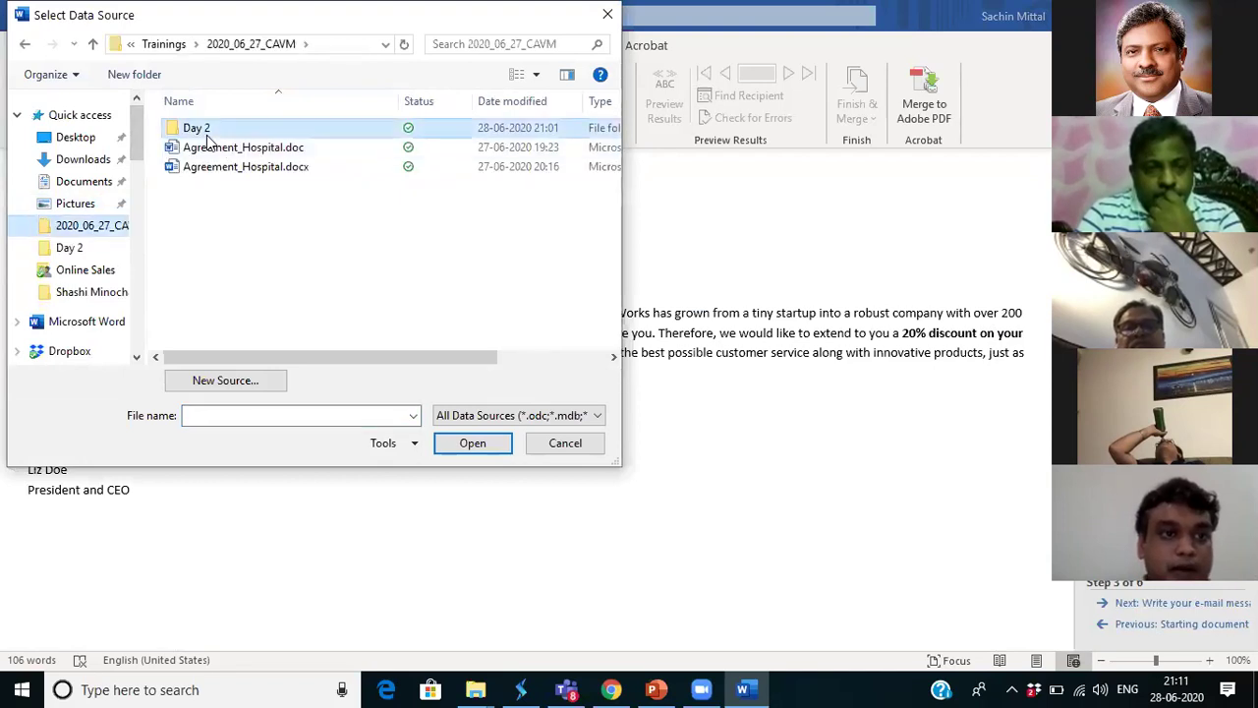
{"action": "double_click", "coordinate": [206, 128]}
{"action": "double_click", "coordinate": [218, 166]}
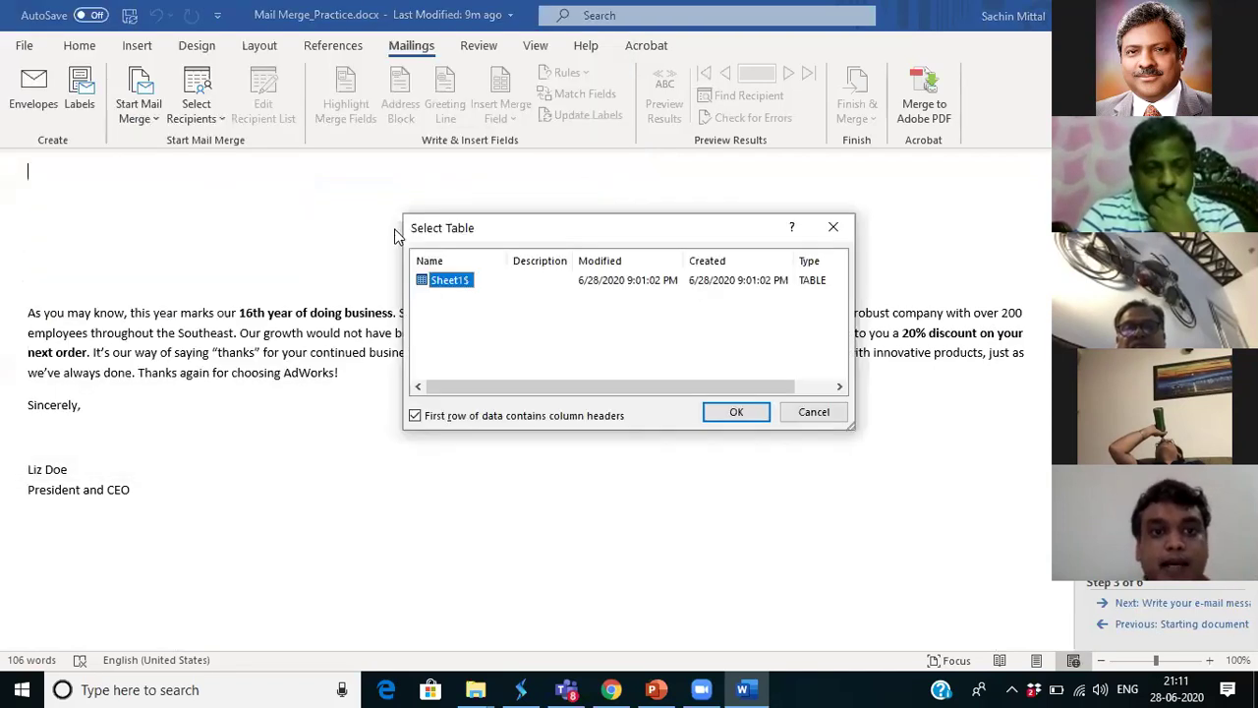
{"action": "left_click", "coordinate": [727, 412]}
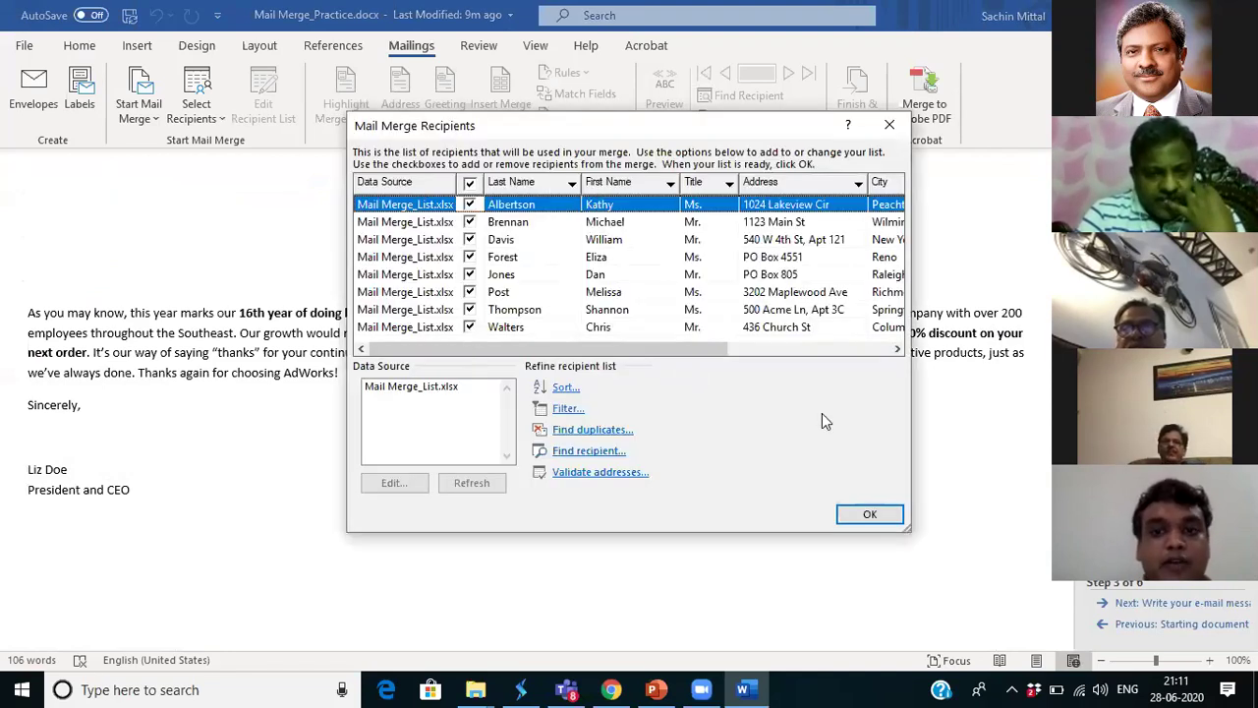
{"action": "left_click", "coordinate": [863, 513]}
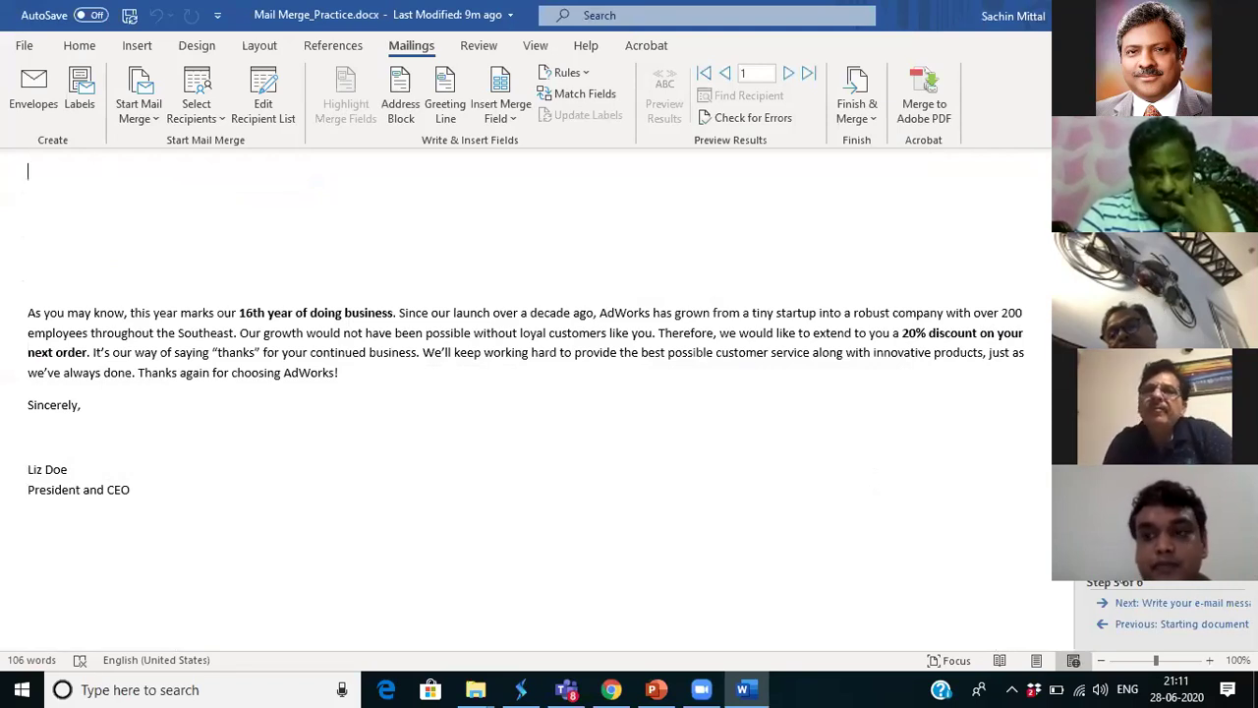
Advance to writing the letter and insert the AddressBlock field, tightening the spacing below it.
{"action": "left_click", "coordinate": [1160, 603]}
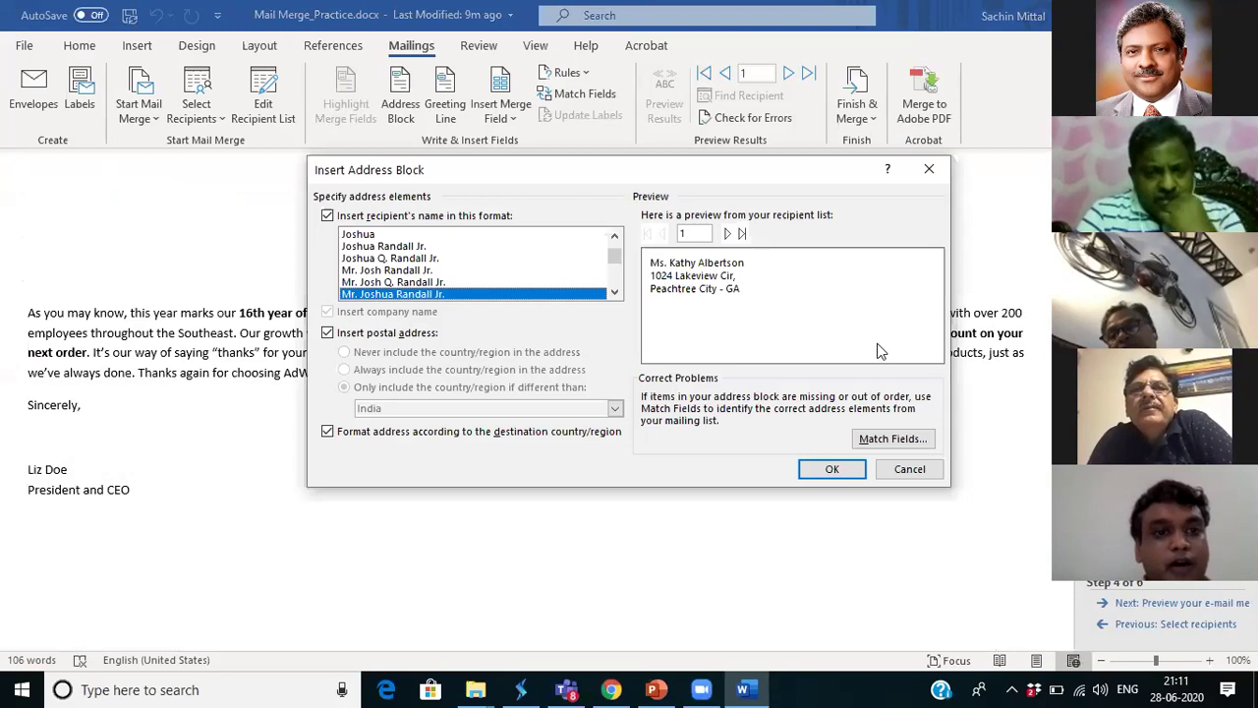
{"action": "left_click", "coordinate": [832, 469]}
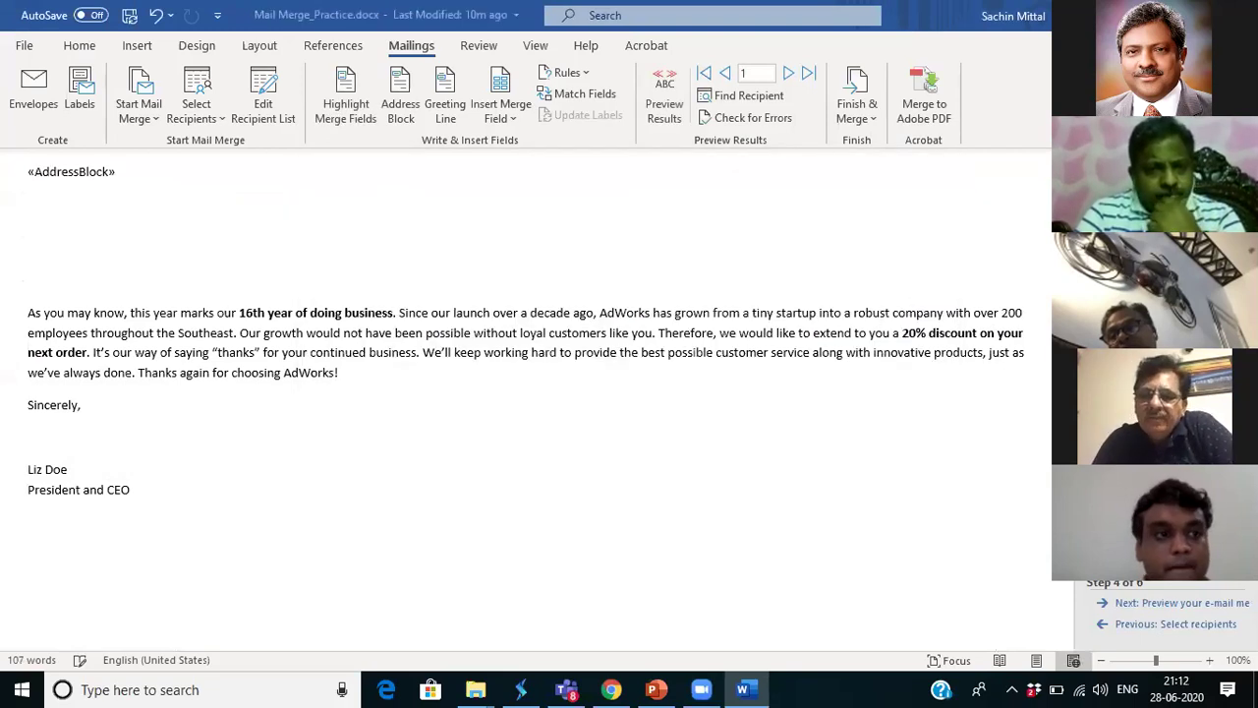
{"action": "key", "text": "Return"}
{"action": "key", "text": "Return"}
{"action": "key", "text": "BackSpace"}
{"action": "key", "text": "BackSpace"}
{"action": "key", "text": "BackSpace"}
{"action": "key", "text": "BackSpace"}
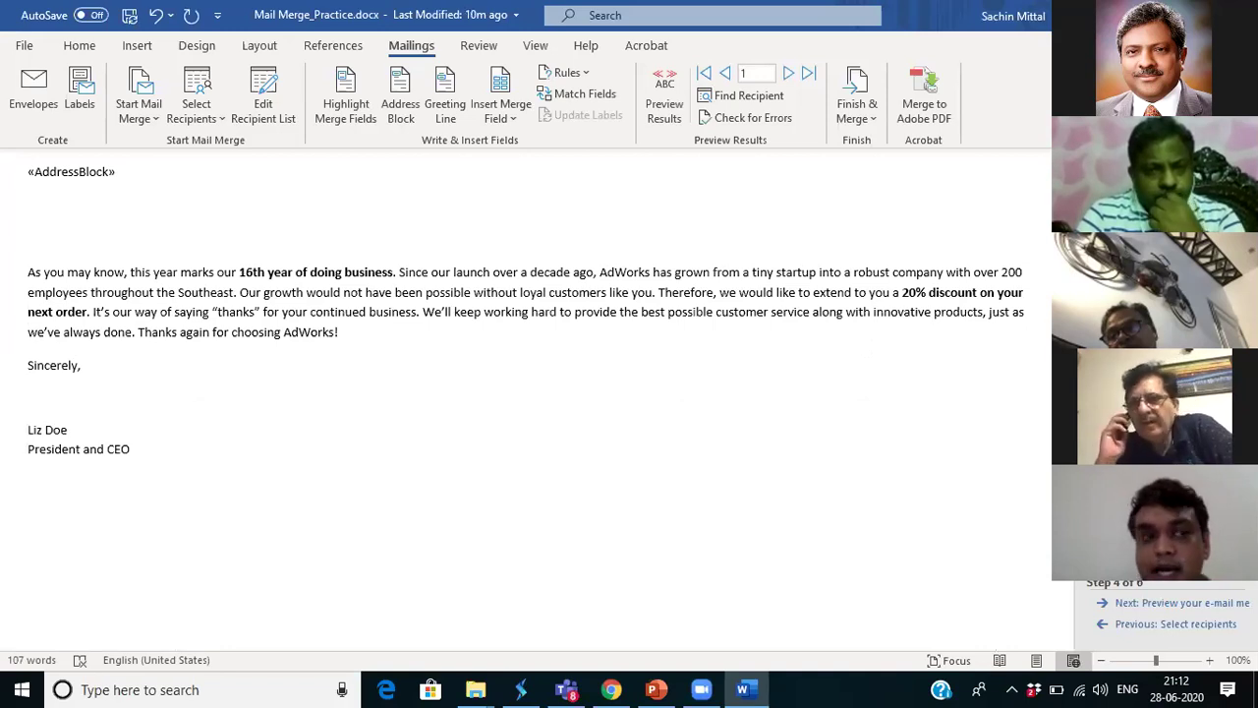
Insert the GreetingLine field, remove the blank line, and preview recipient 1's filled letter.
{"action": "left_click", "coordinate": [445, 103]}
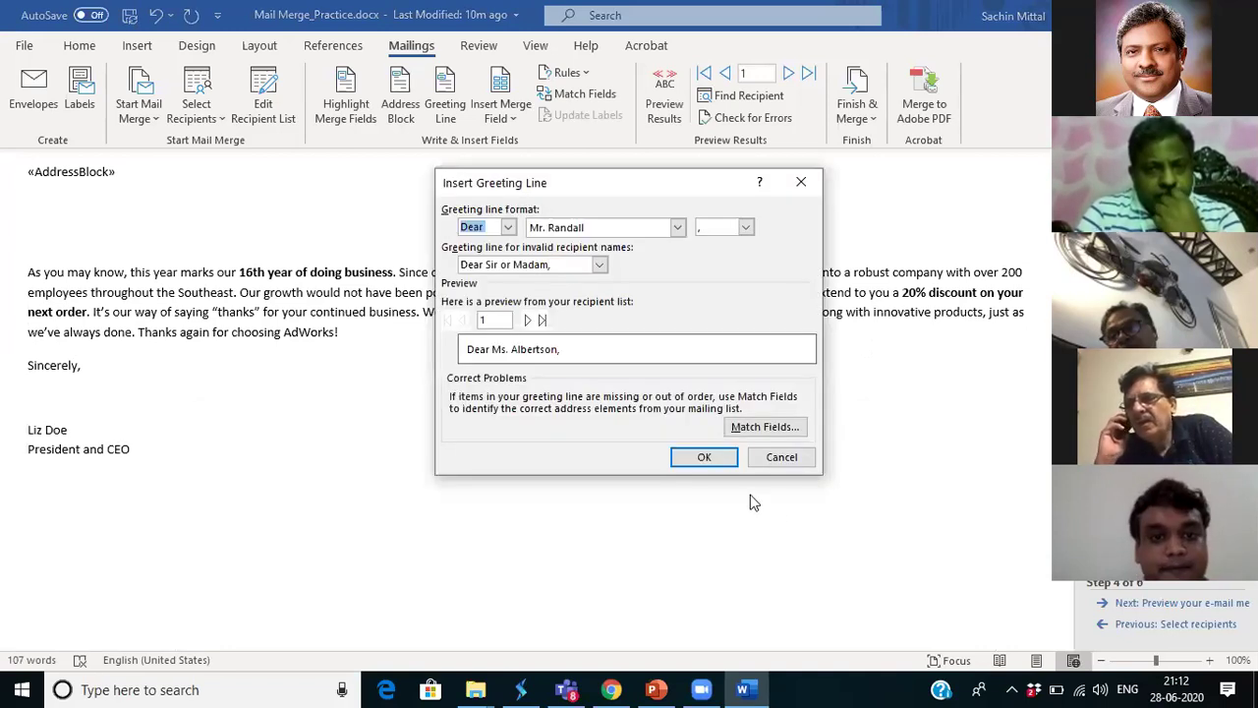
{"action": "left_click", "coordinate": [702, 455]}
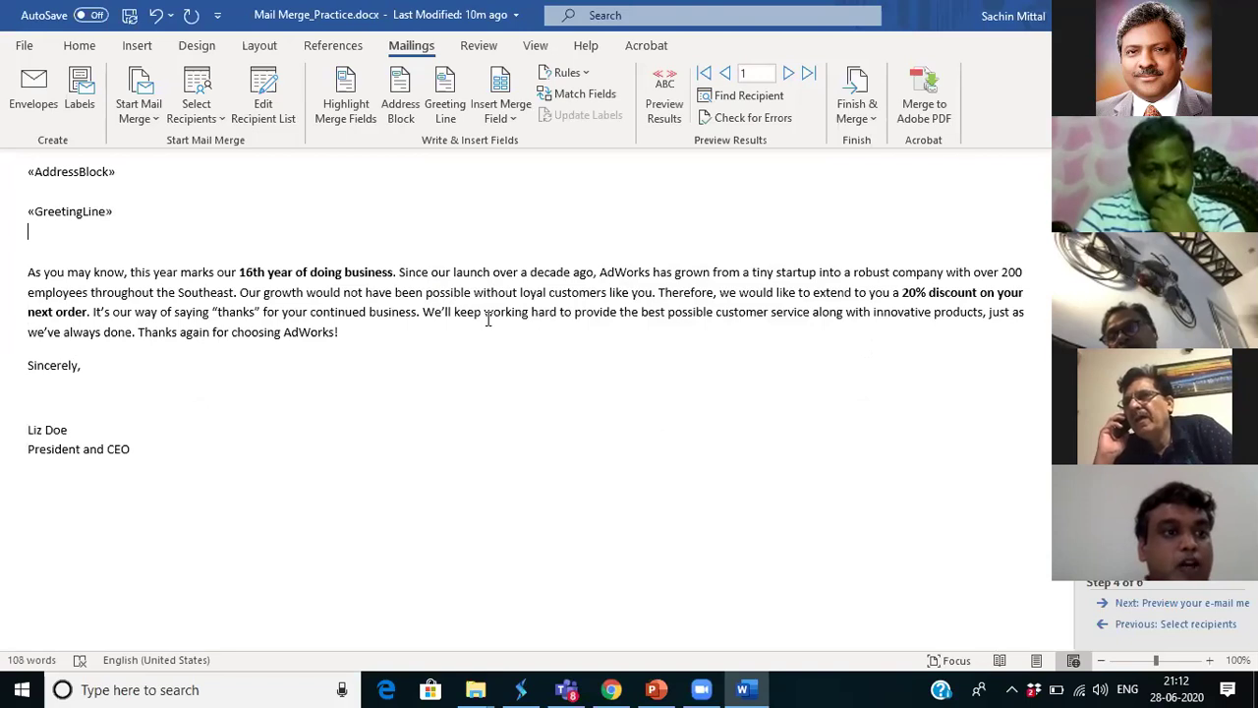
{"action": "key", "text": "Delete"}
{"action": "key", "text": "Up"}
{"action": "key", "text": "Up"}
{"action": "key", "text": "Up"}
{"action": "key", "text": "Down"}
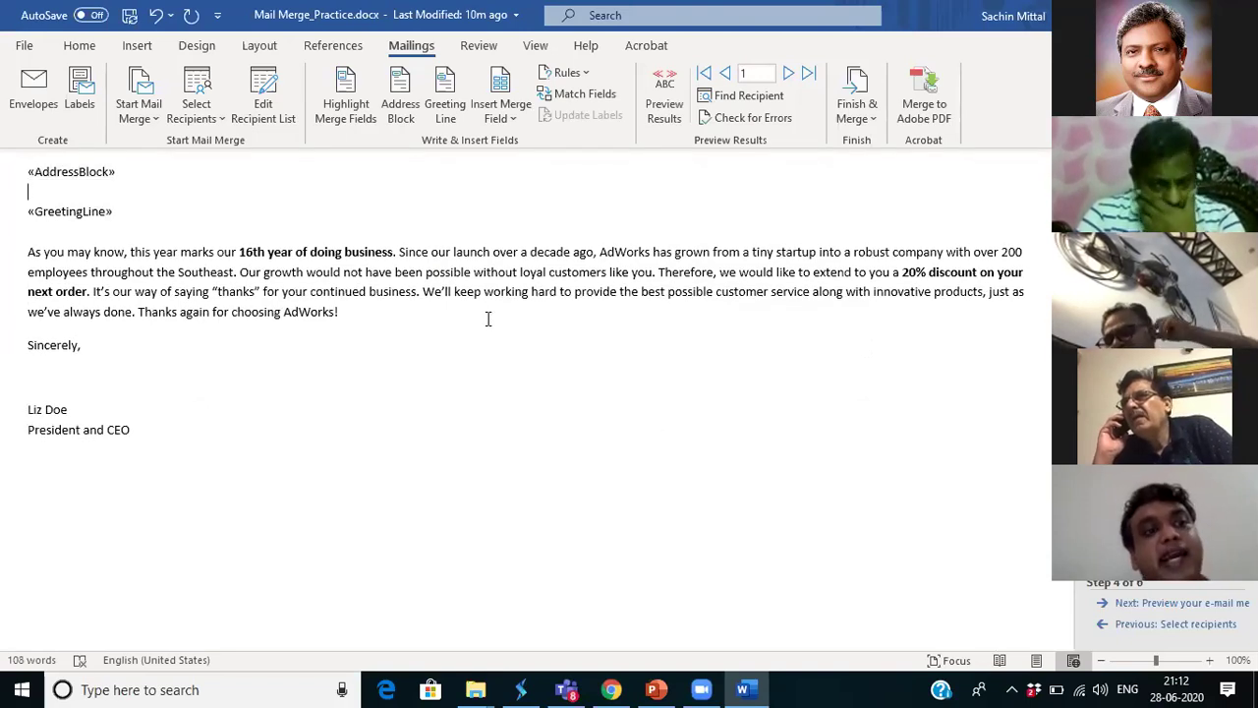
{"action": "key", "text": "Down"}
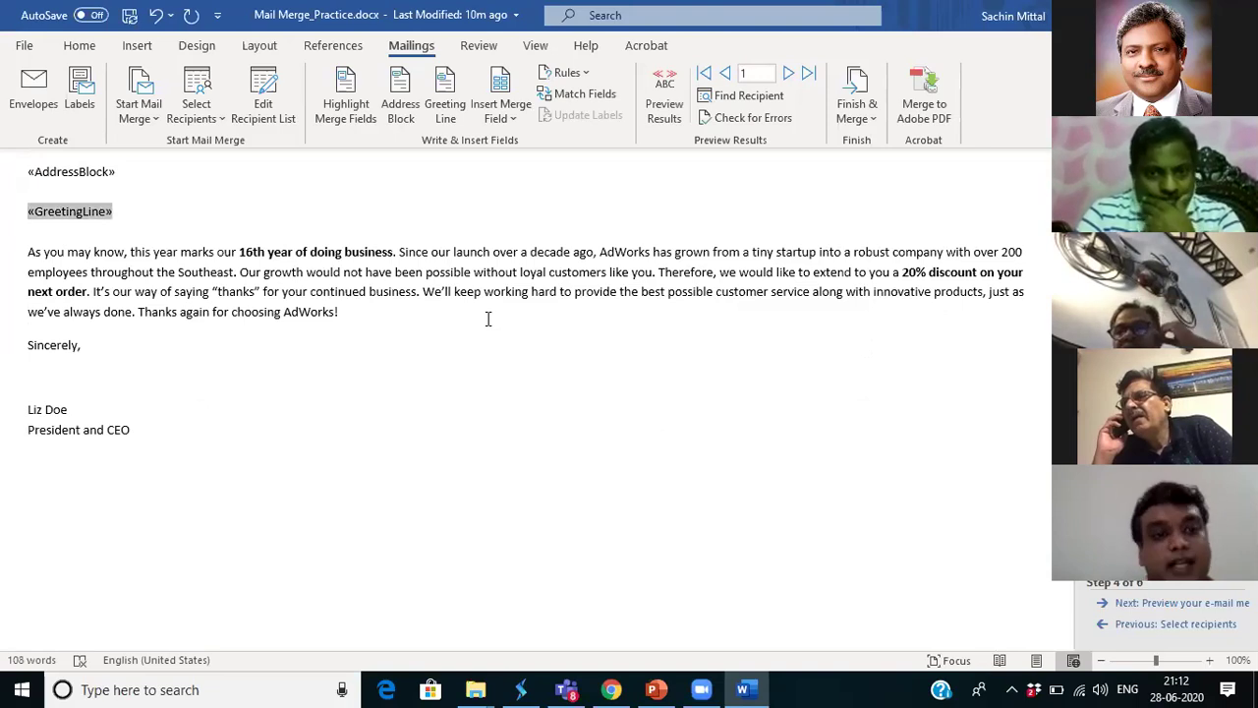
{"action": "key", "text": "Up"}
{"action": "key", "text": "Up"}
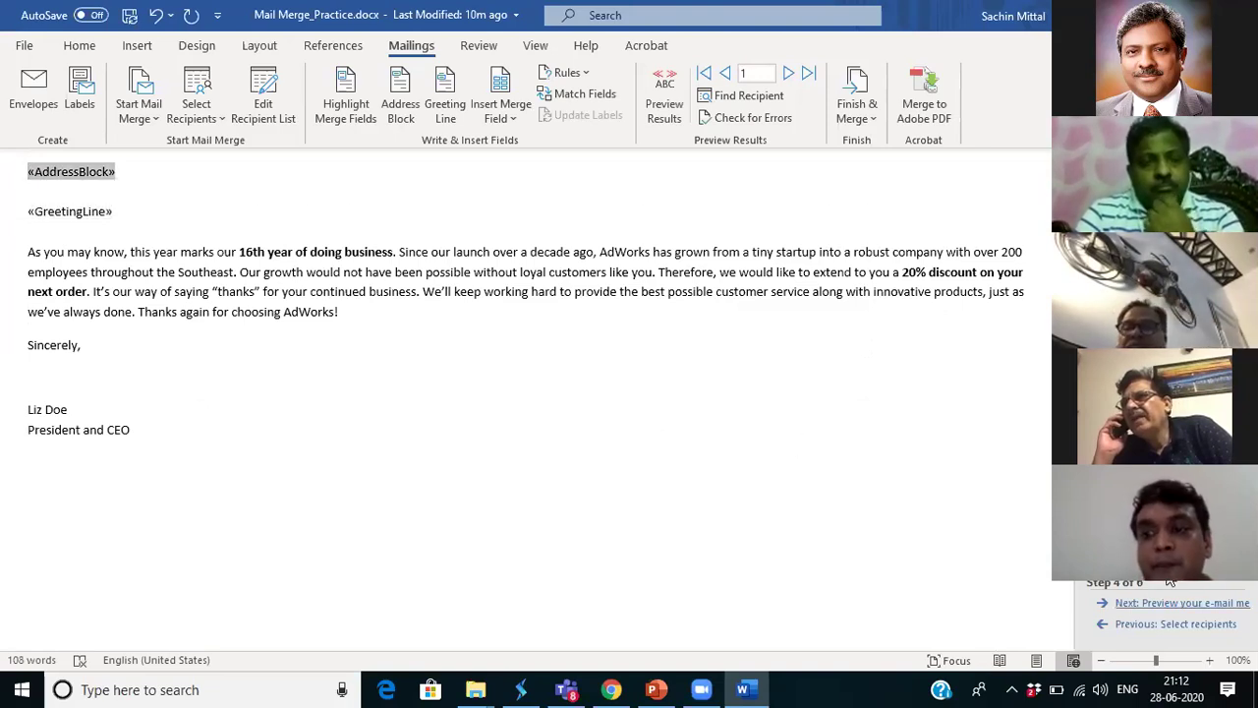
{"action": "key", "text": "alt+shift+k"}
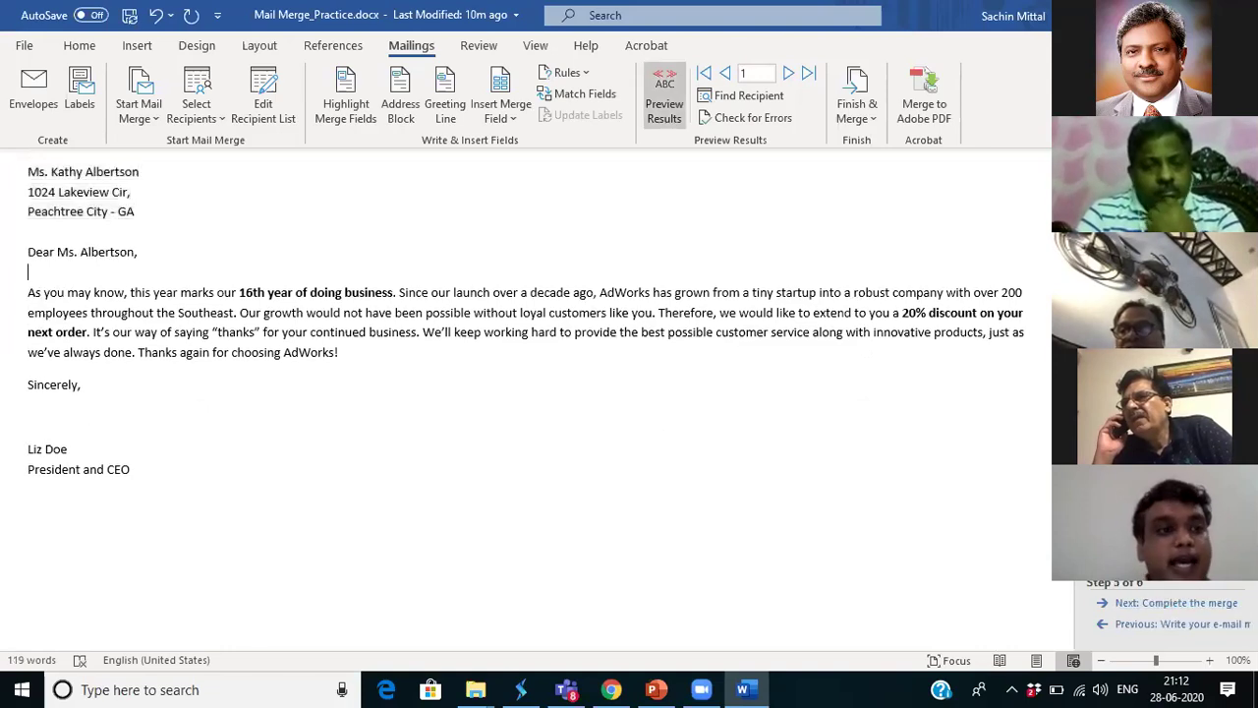
Step the preview forward to recipient 5 and advance to Complete the merge.
{"action": "left_click", "coordinate": [788, 73]}
{"action": "left_click", "coordinate": [788, 72]}
{"action": "left_click", "coordinate": [789, 73]}
{"action": "left_click", "coordinate": [789, 73]}
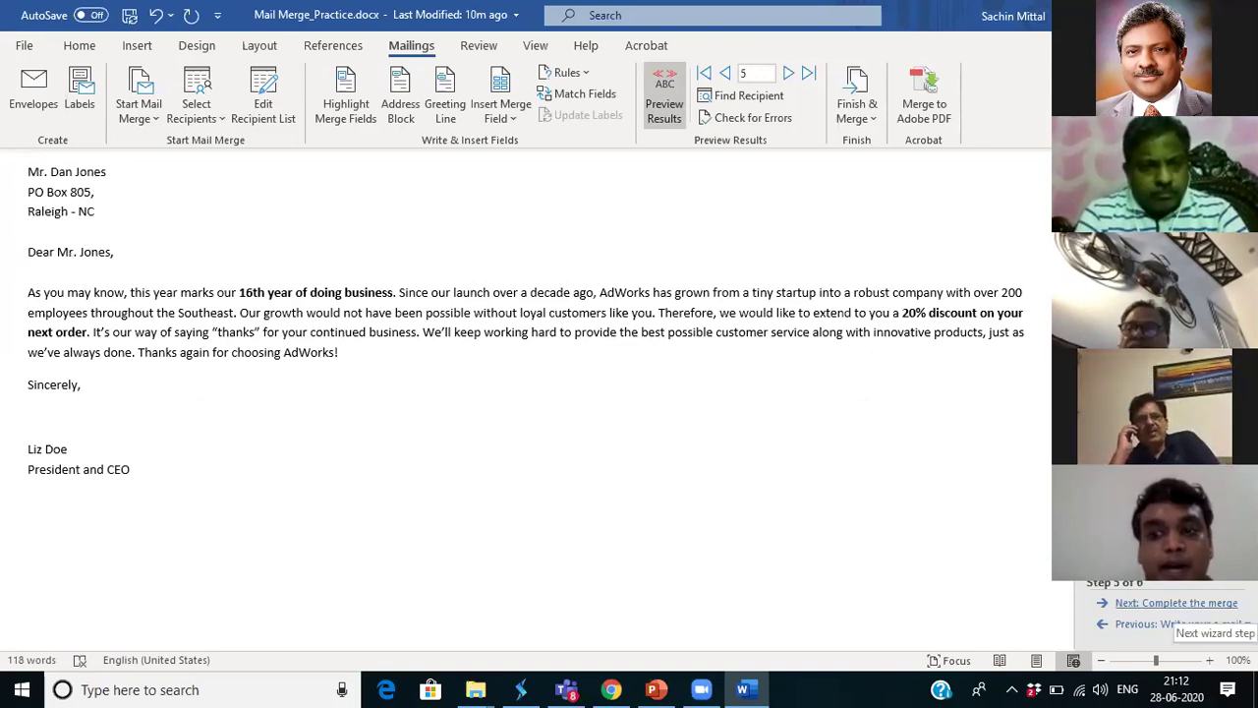
{"action": "left_click", "coordinate": [1177, 602]}
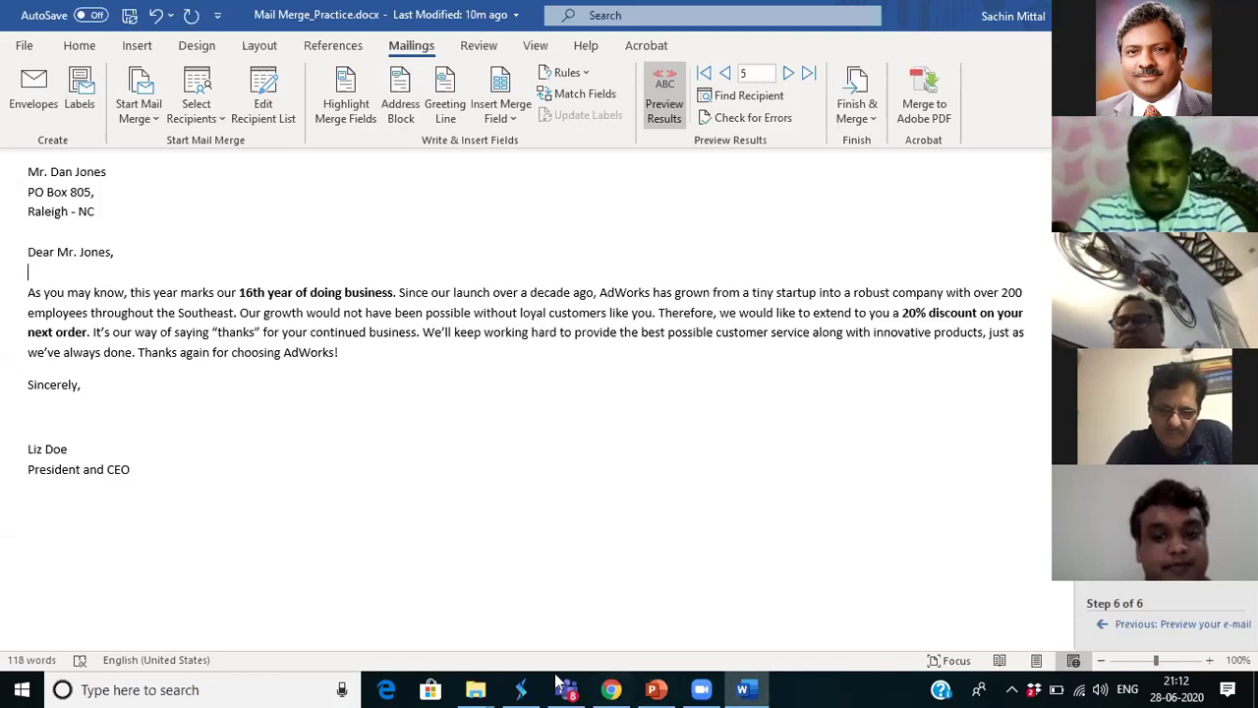
{"action": "left_click", "coordinate": [260, 688]}
{"action": "type", "text": "out"}
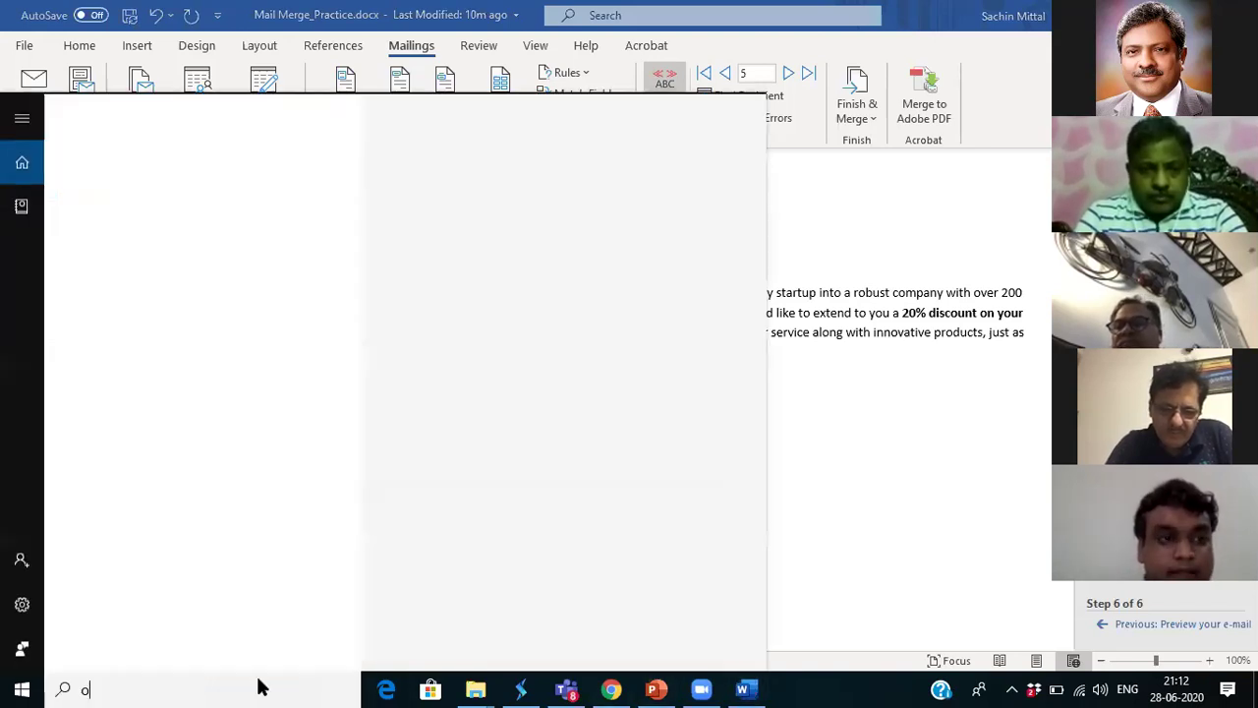
{"action": "left_click", "coordinate": [218, 224]}
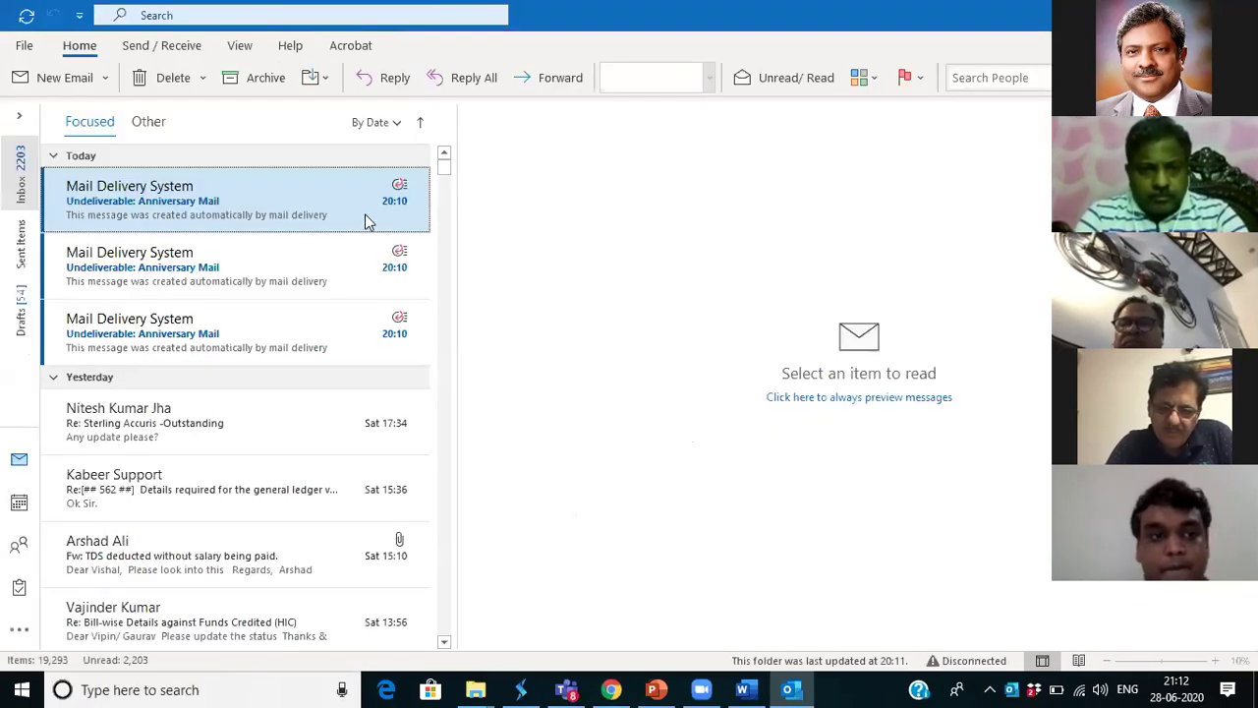
{"action": "left_click", "coordinate": [22, 236]}
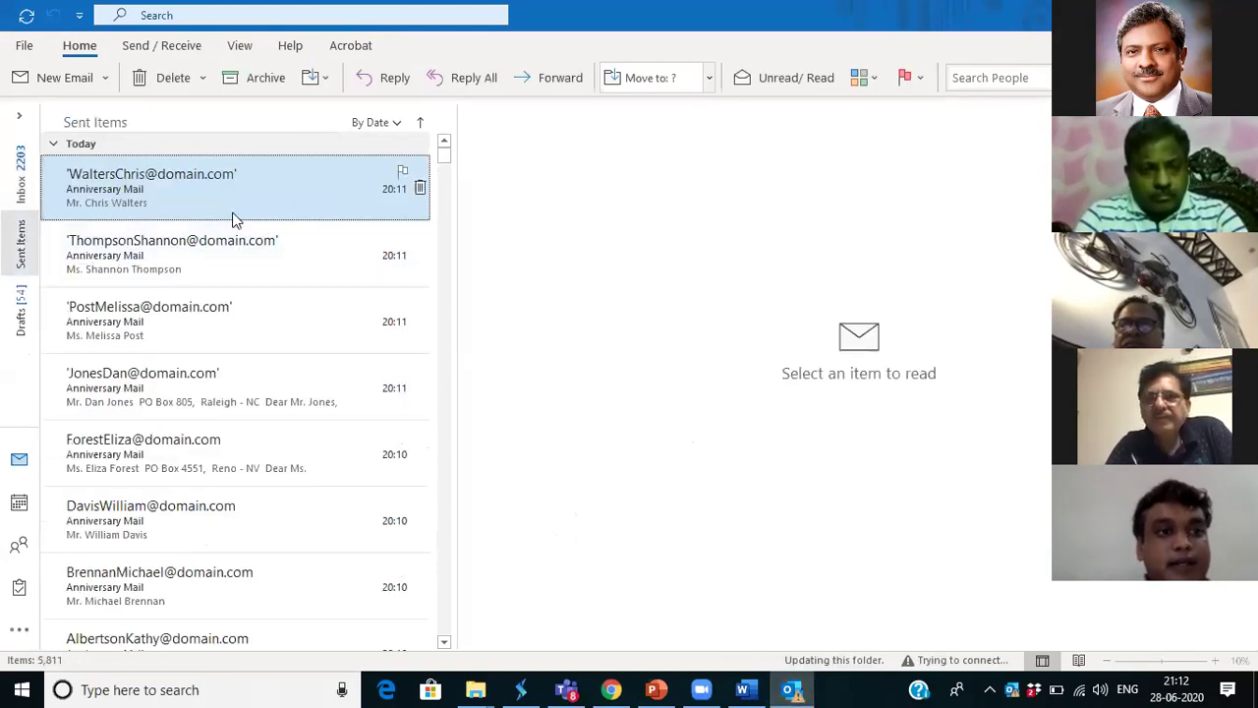
{"action": "left_click", "coordinate": [232, 238]}
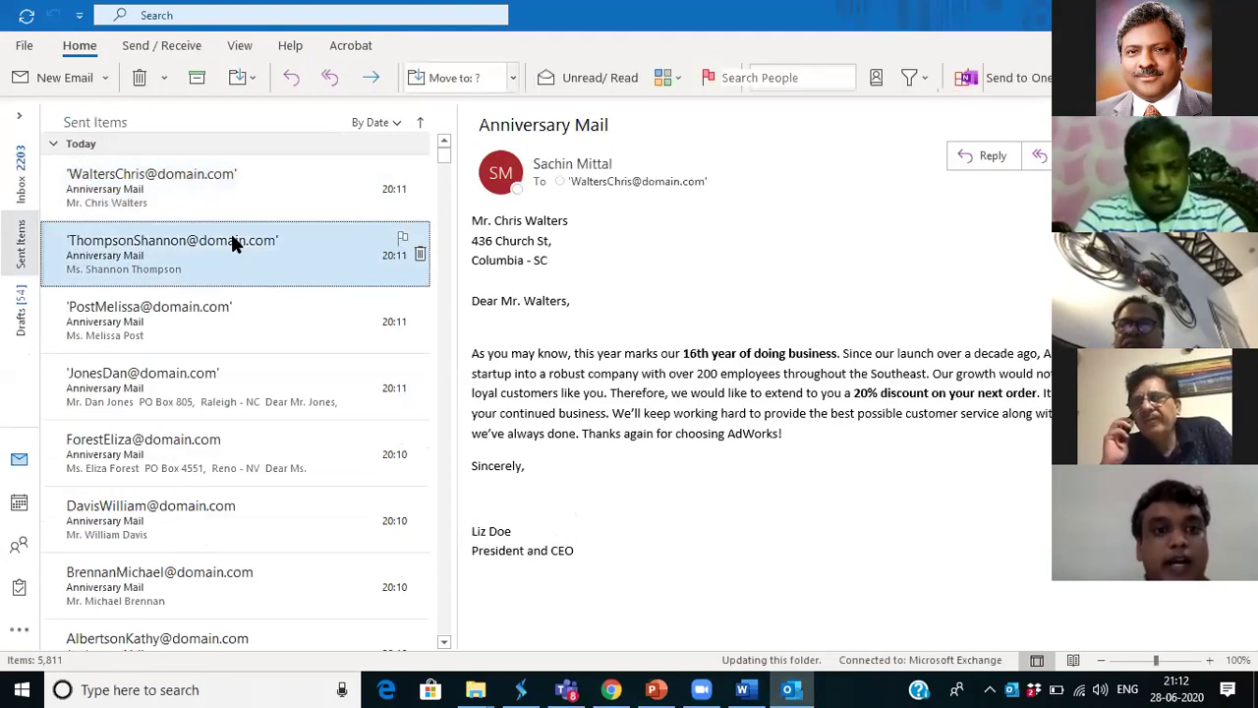
{"action": "left_click", "coordinate": [230, 306]}
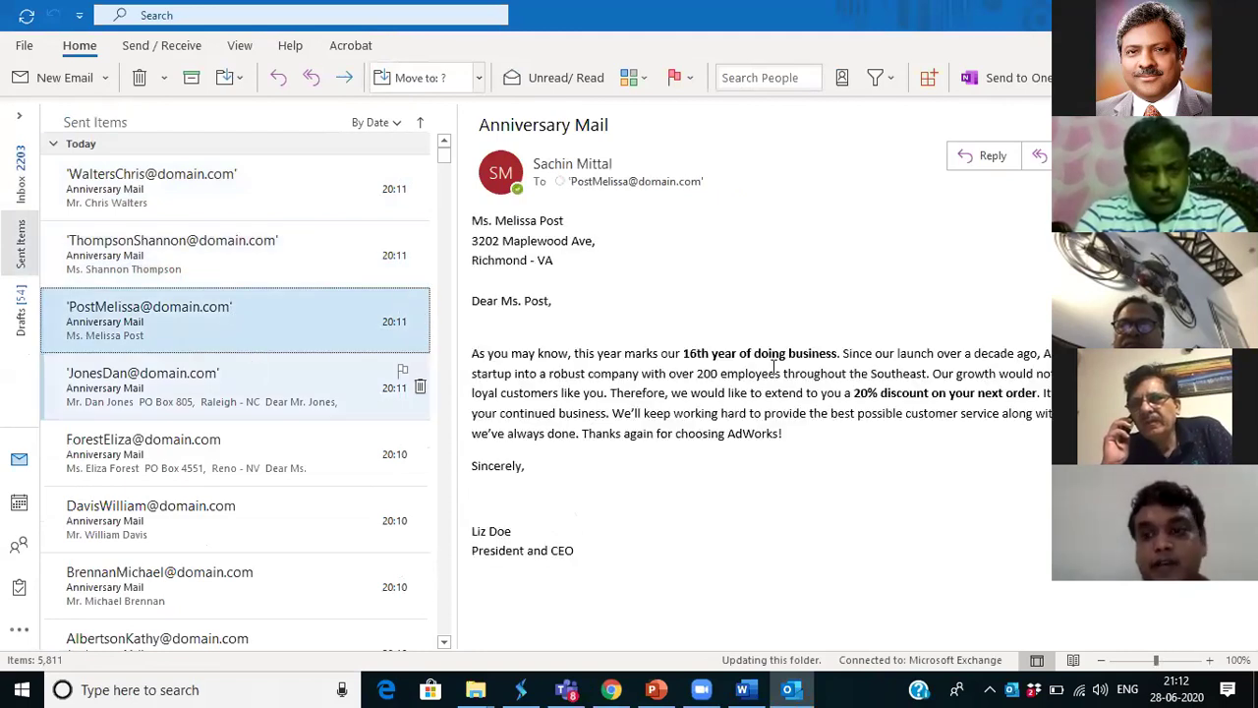
{"action": "key", "text": "alt+Tab"}
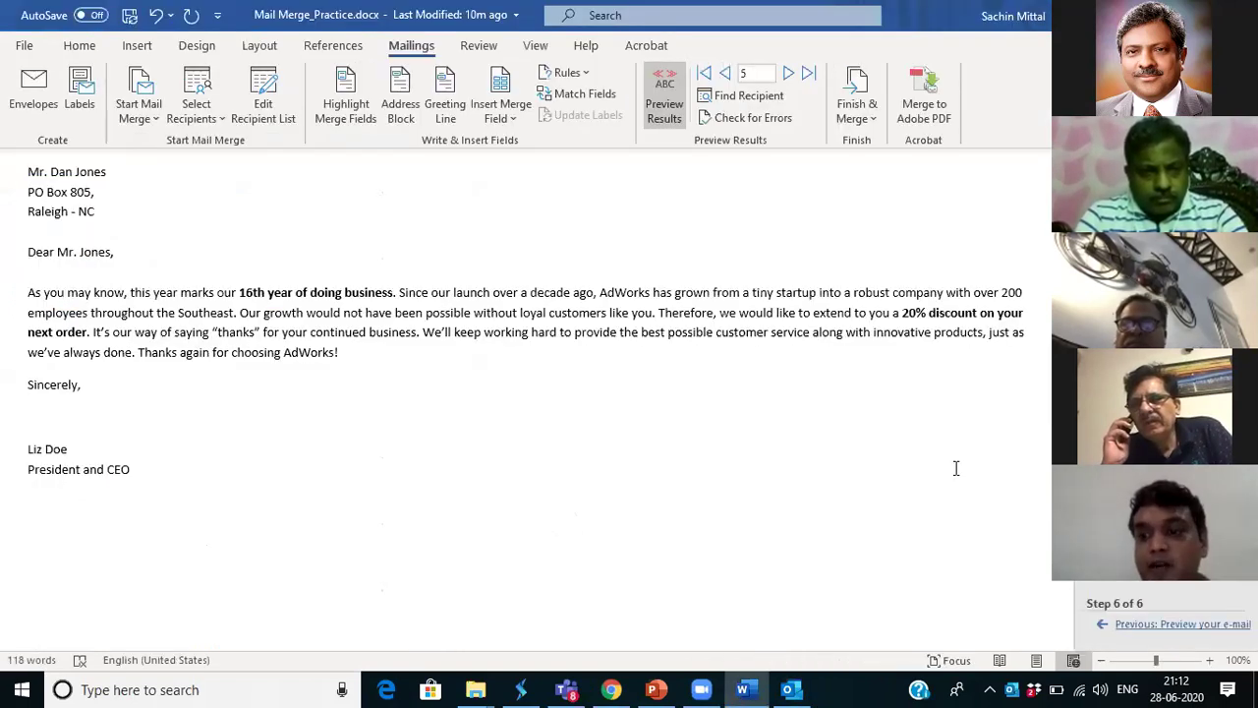
Merge the letter to e-mail for all records, sent to Email_Address with subject 'Anniversary Mail'.
{"action": "left_click", "coordinate": [1179, 623]}
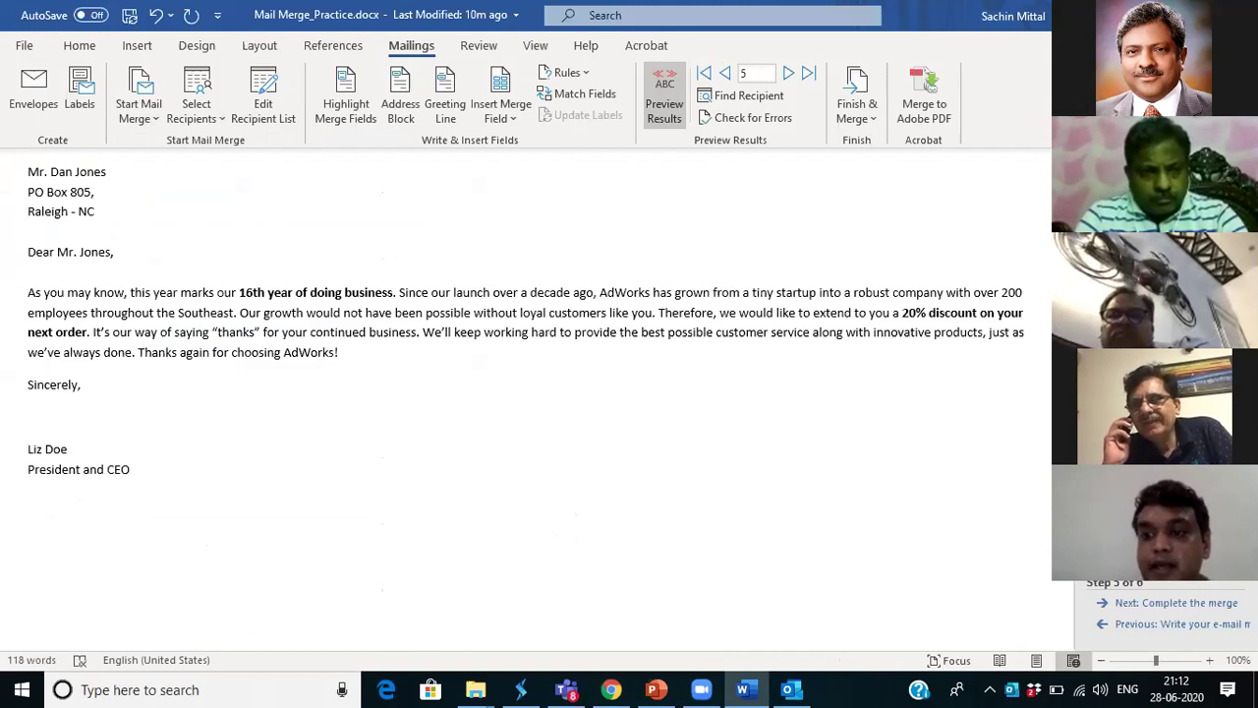
{"action": "left_click", "coordinate": [1176, 602]}
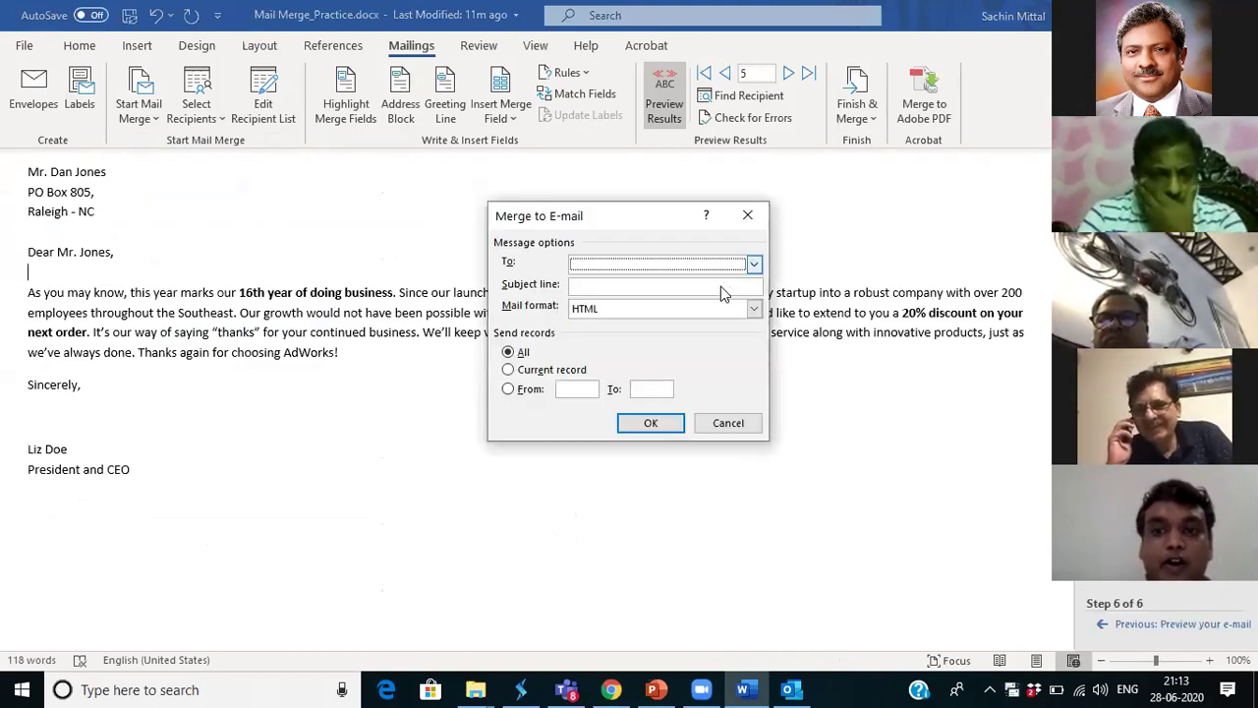
{"action": "left_click", "coordinate": [754, 264]}
{"action": "left_click", "coordinate": [702, 352]}
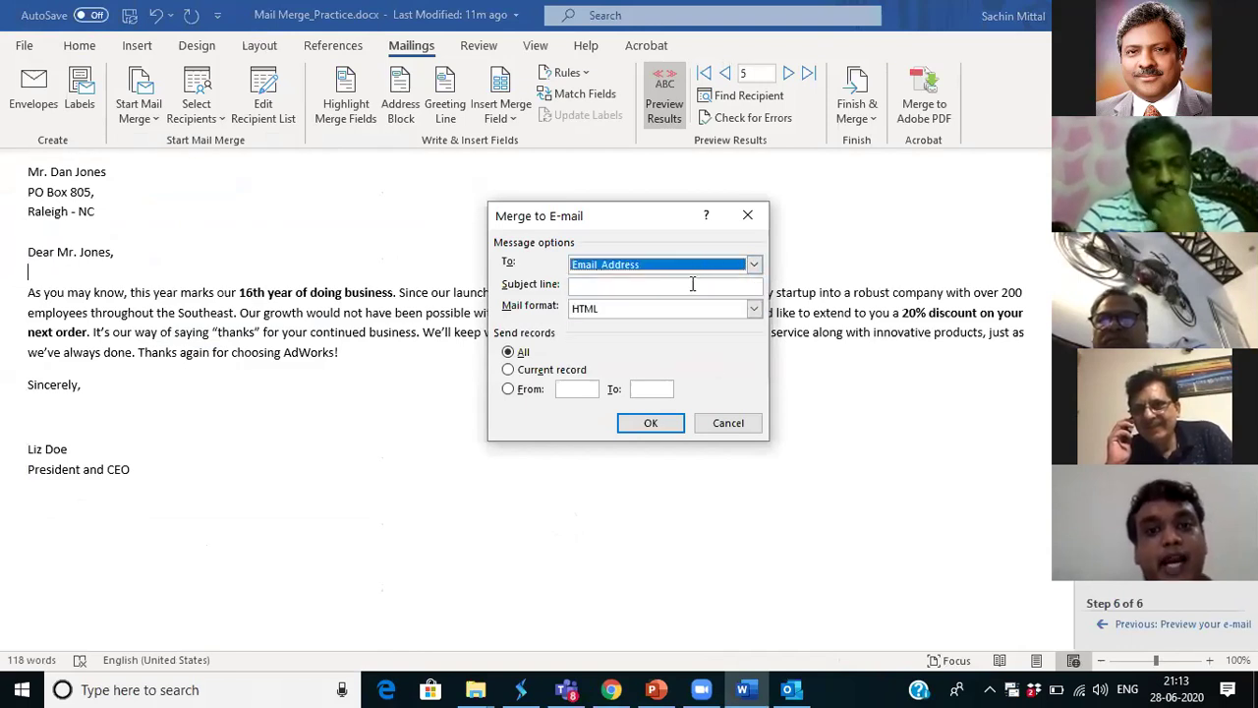
{"action": "left_click", "coordinate": [692, 284]}
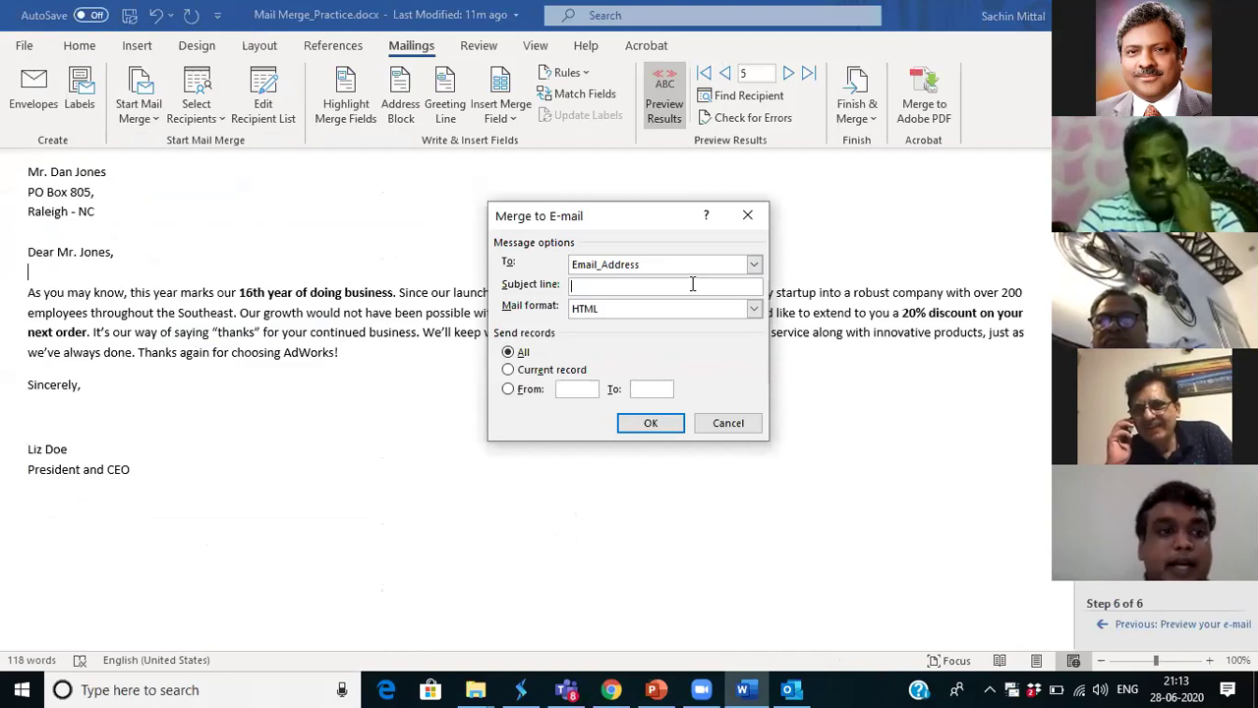
{"action": "type", "text": "Anniversary Mail"}
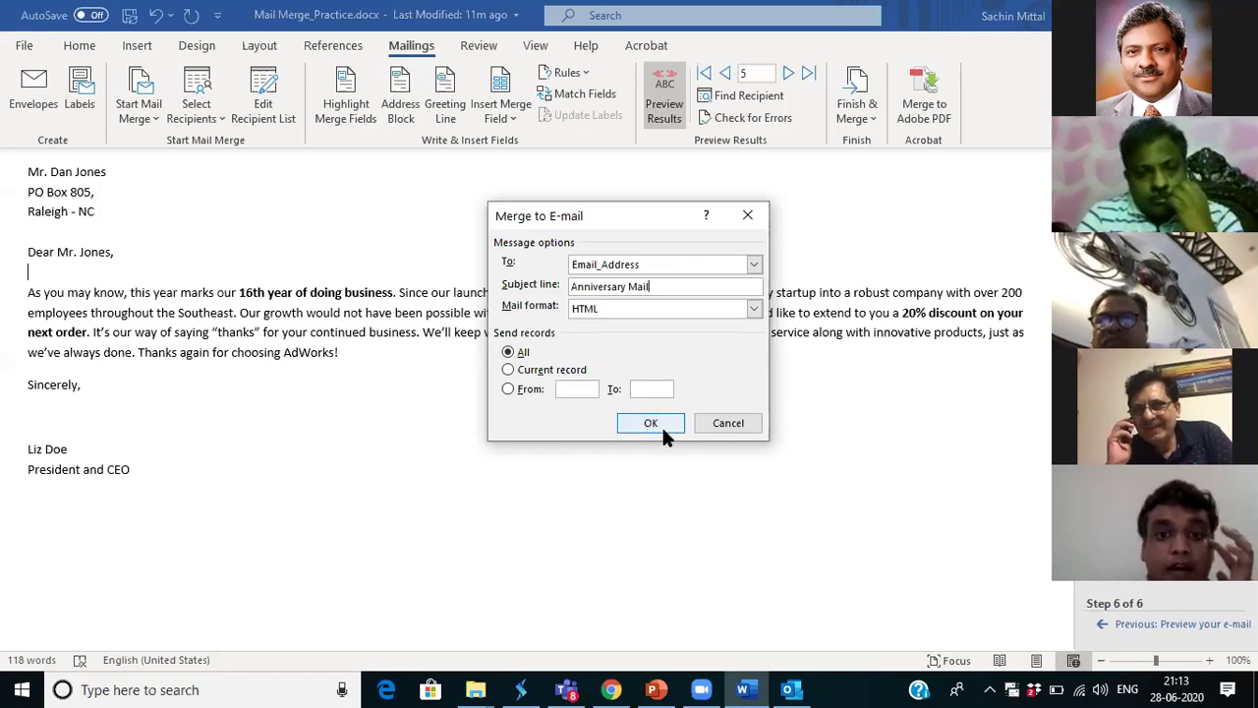
{"action": "left_click", "coordinate": [661, 424]}
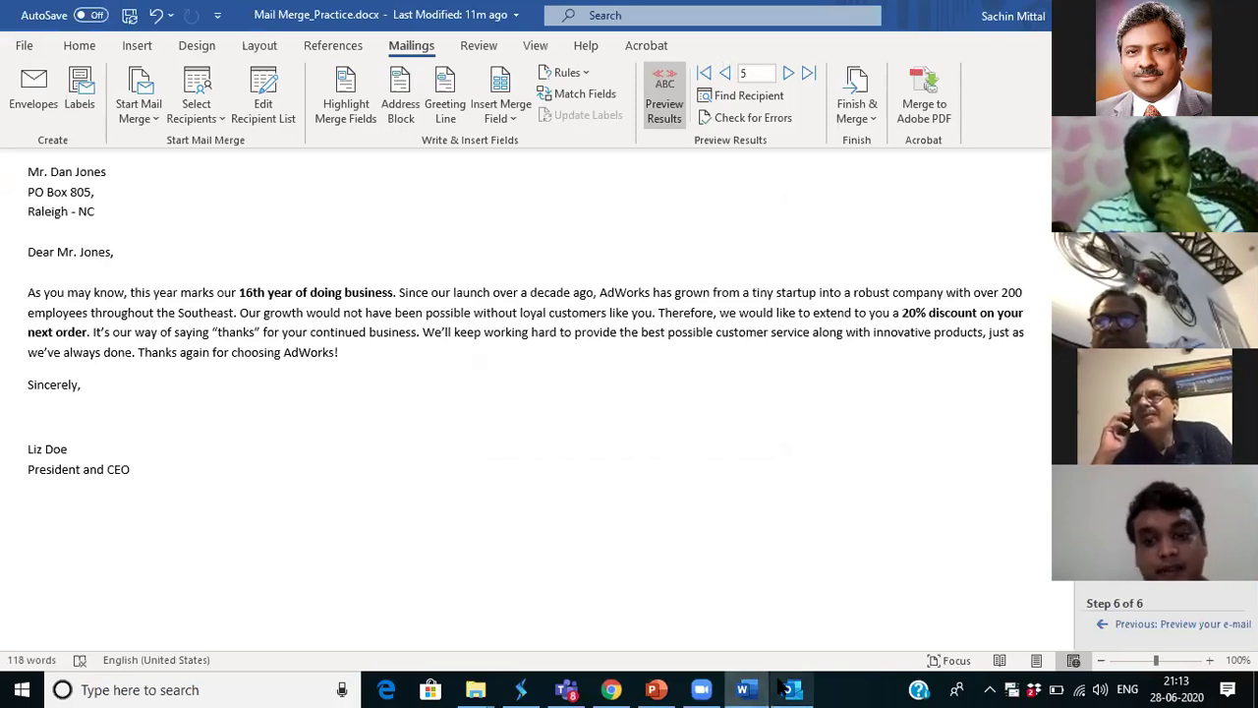
Check several sent Anniversary Mail messages in Outlook's Sent Items, then return to the Word letter.
{"action": "key", "text": "alt+Tab"}
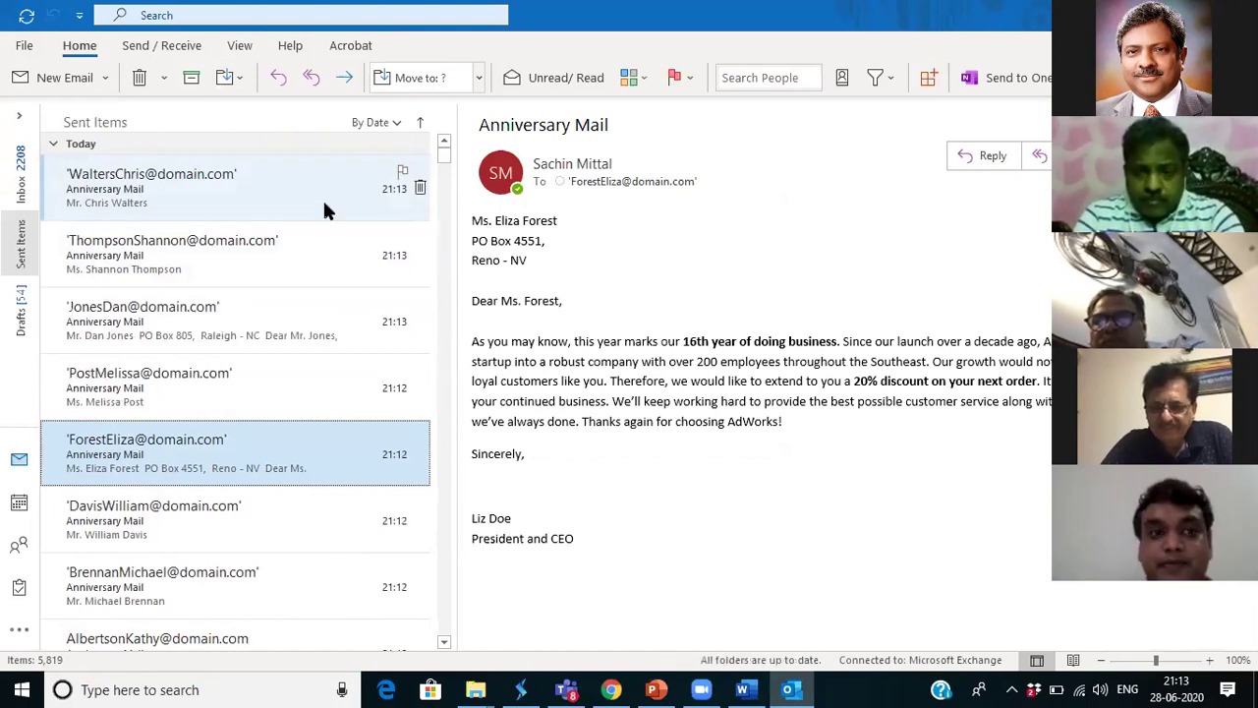
{"action": "left_click", "coordinate": [306, 218]}
{"action": "key", "text": "Down"}
{"action": "key", "text": "Down"}
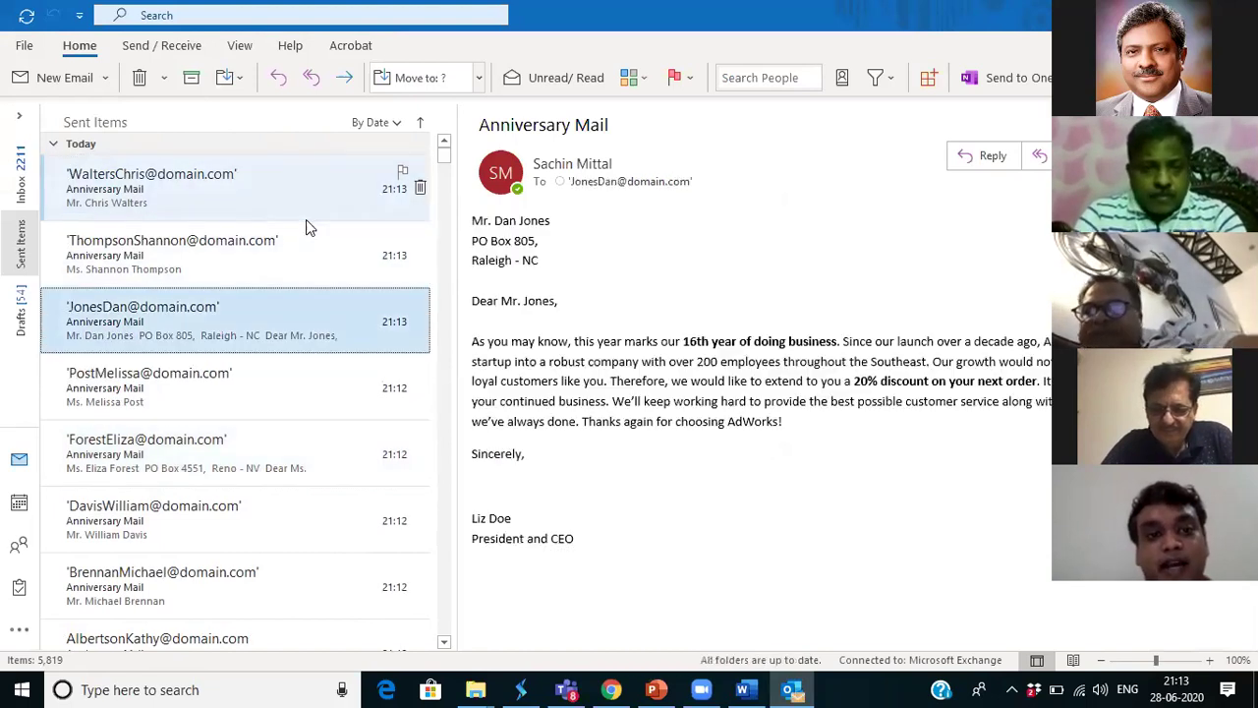
{"action": "key", "text": "Down"}
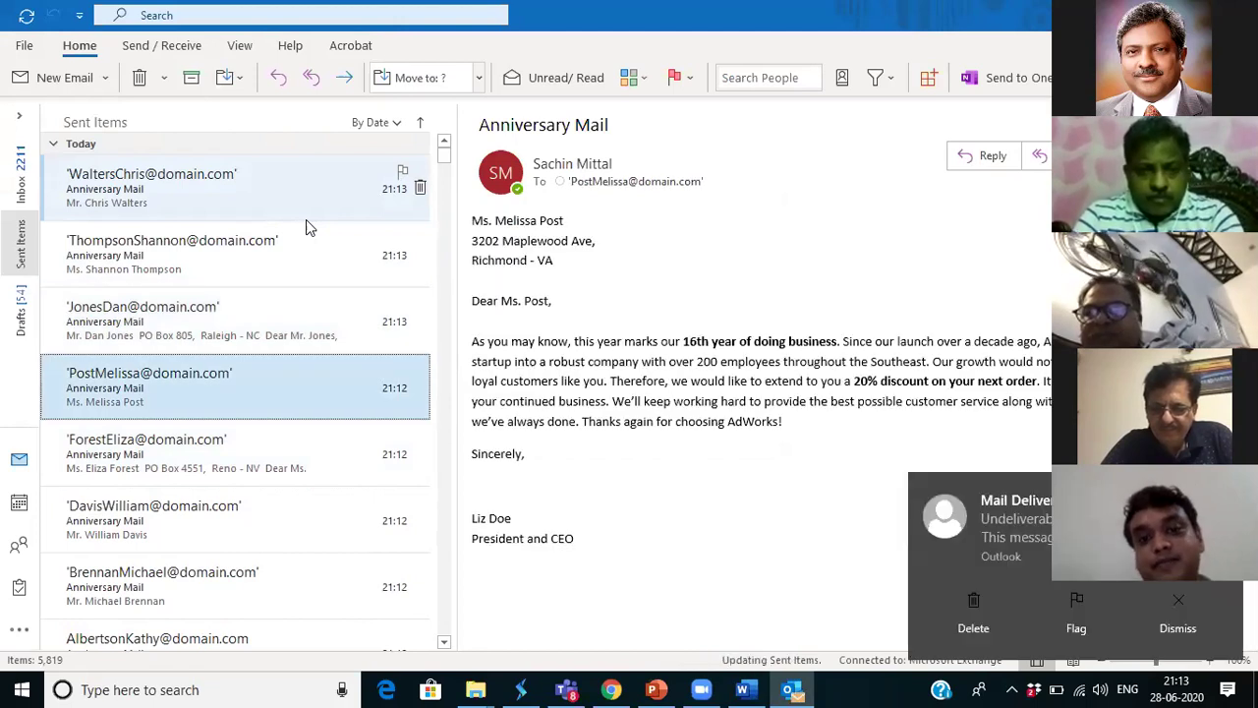
{"action": "key", "text": "Down"}
{"action": "key", "text": "Down"}
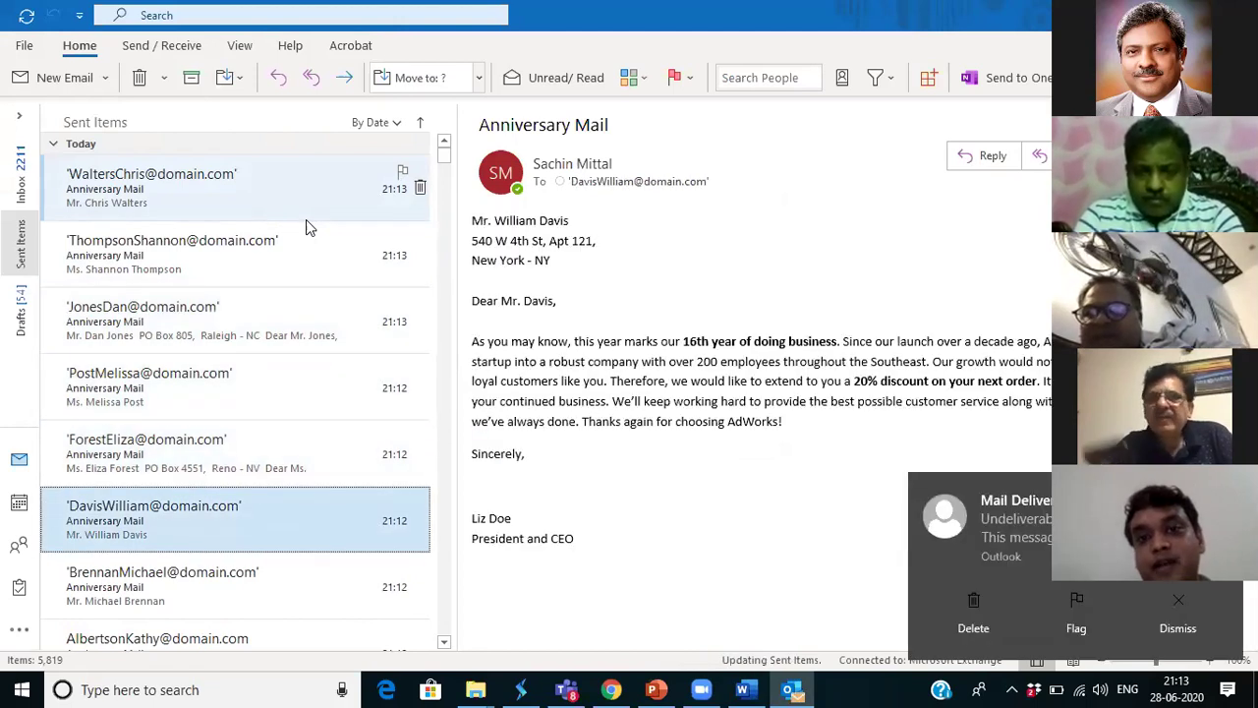
{"action": "key", "text": "Up"}
{"action": "key", "text": "alt+Tab"}
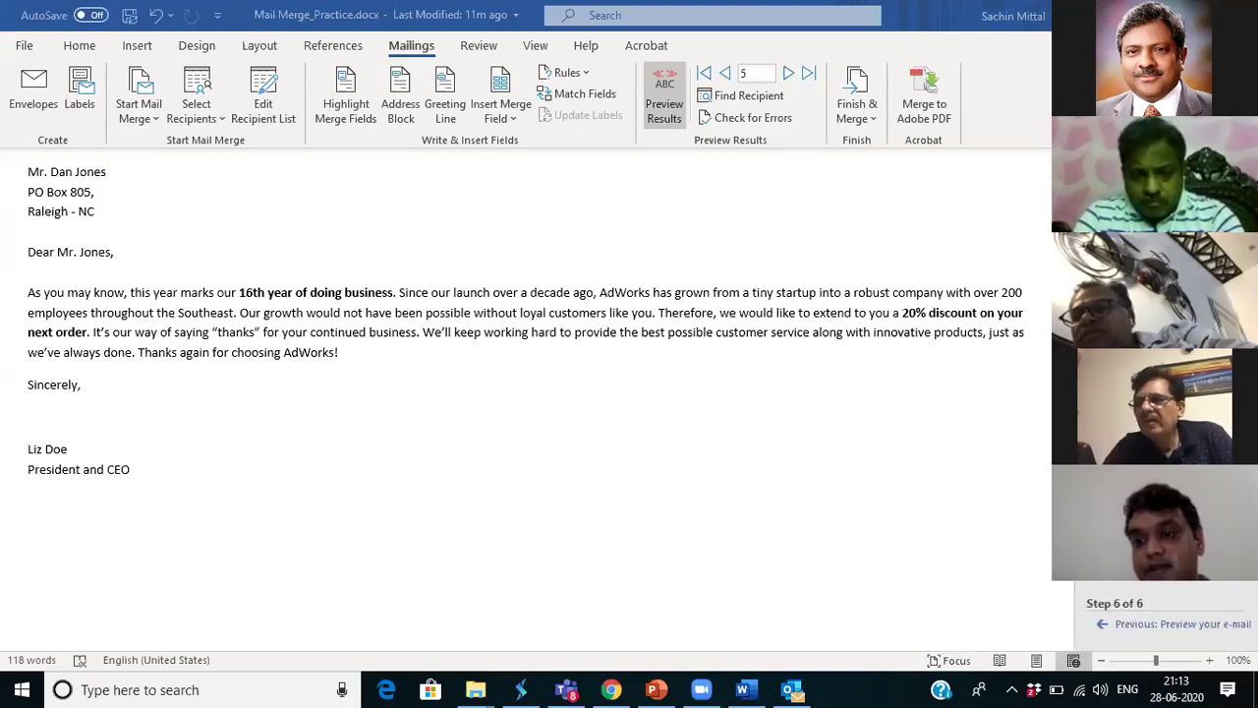
Return to the final merge step and reopen Merge to E-mail with Email_Address as recipient.
{"action": "left_click", "coordinate": [28, 271]}
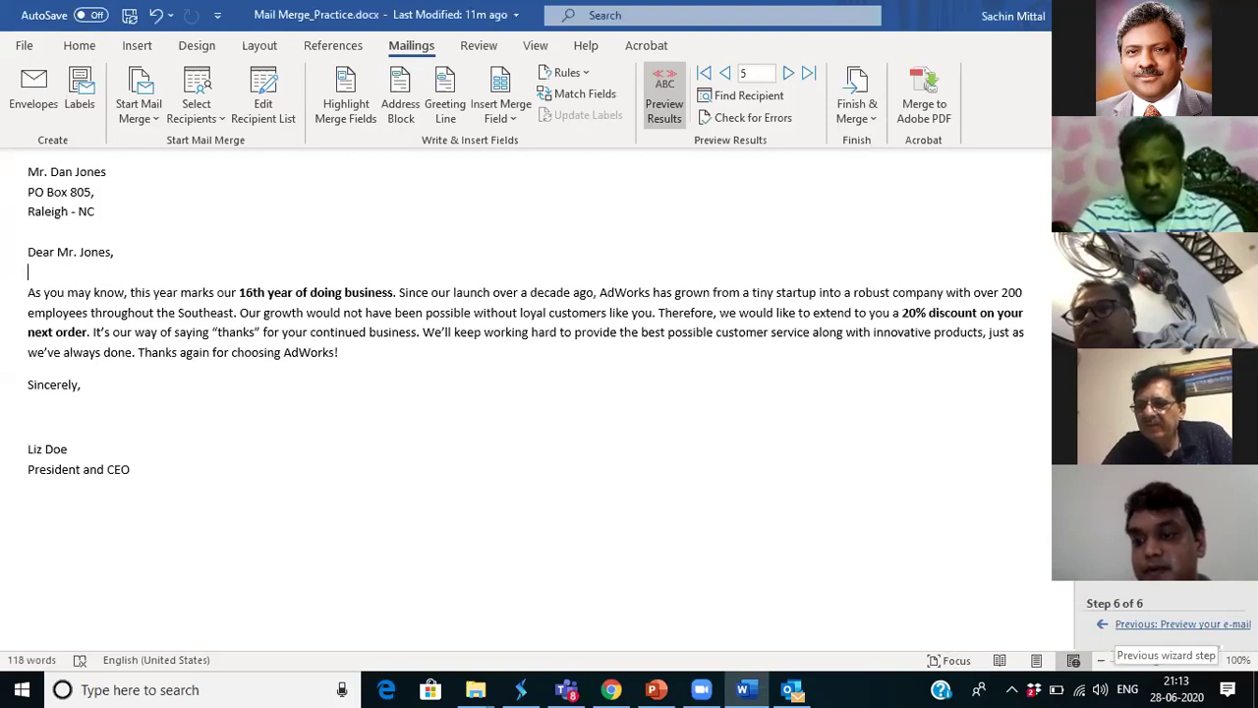
{"action": "left_click", "coordinate": [1183, 623]}
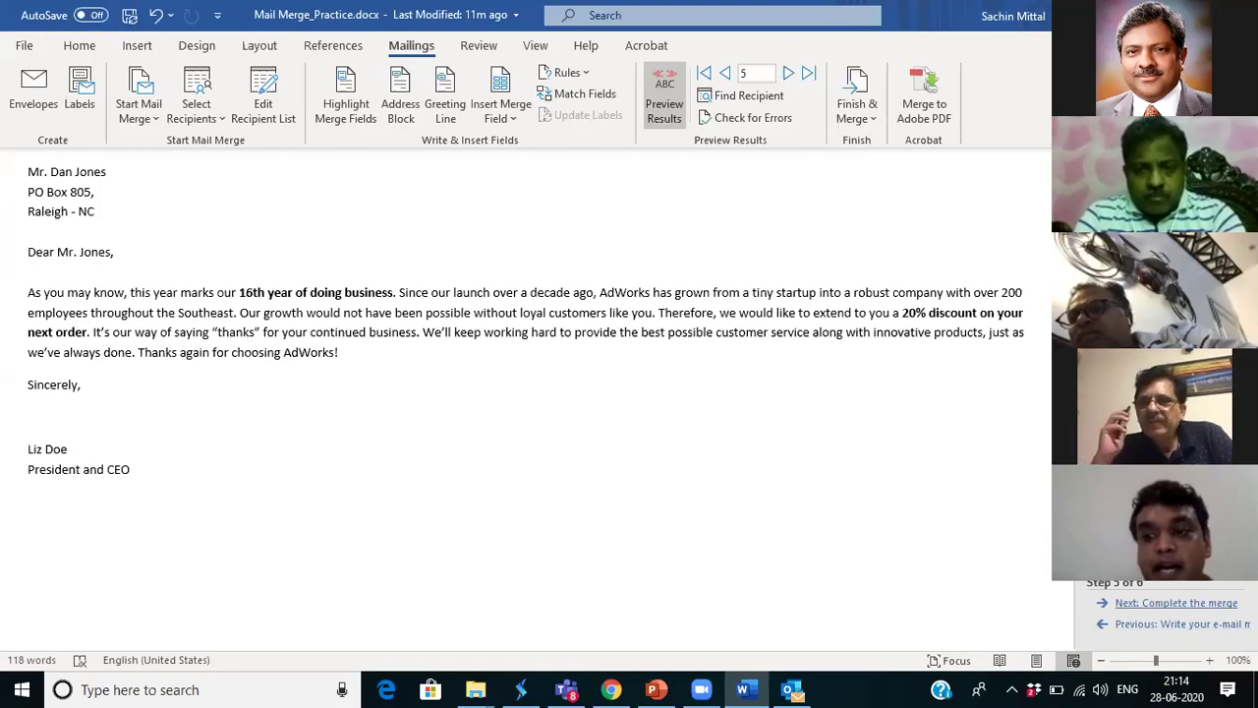
{"action": "left_click", "coordinate": [1176, 603]}
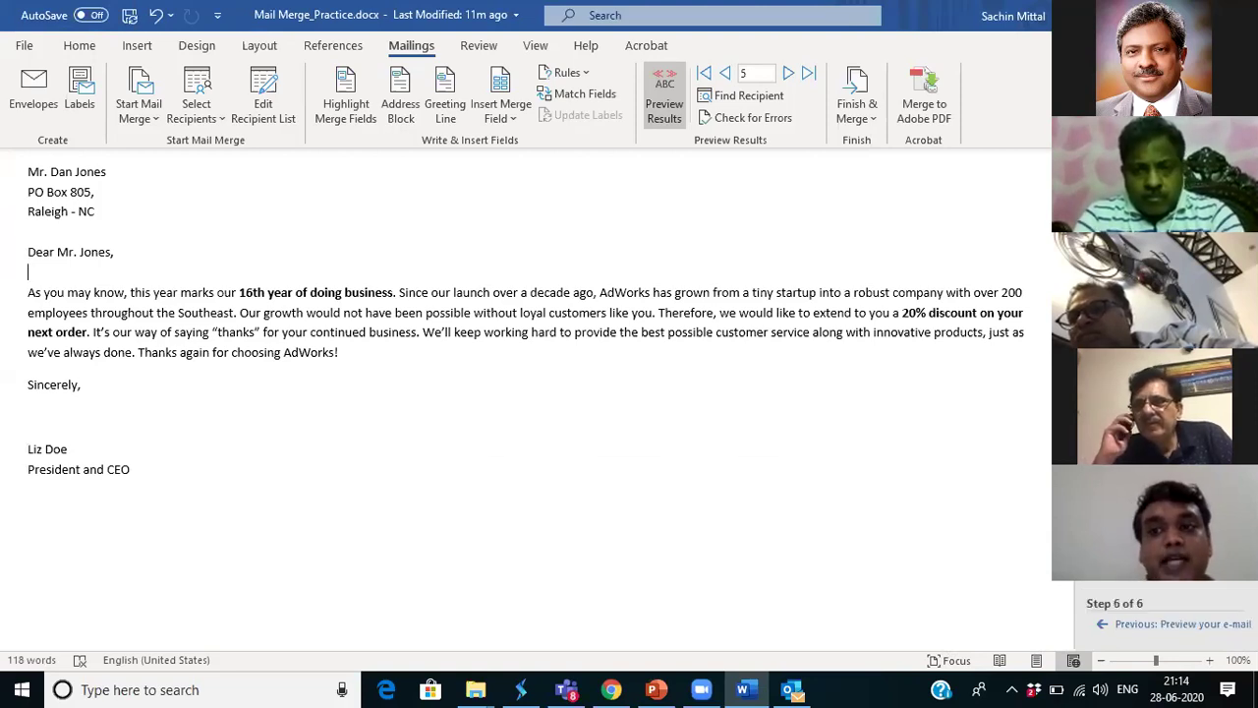
{"action": "left_click", "coordinate": [754, 265]}
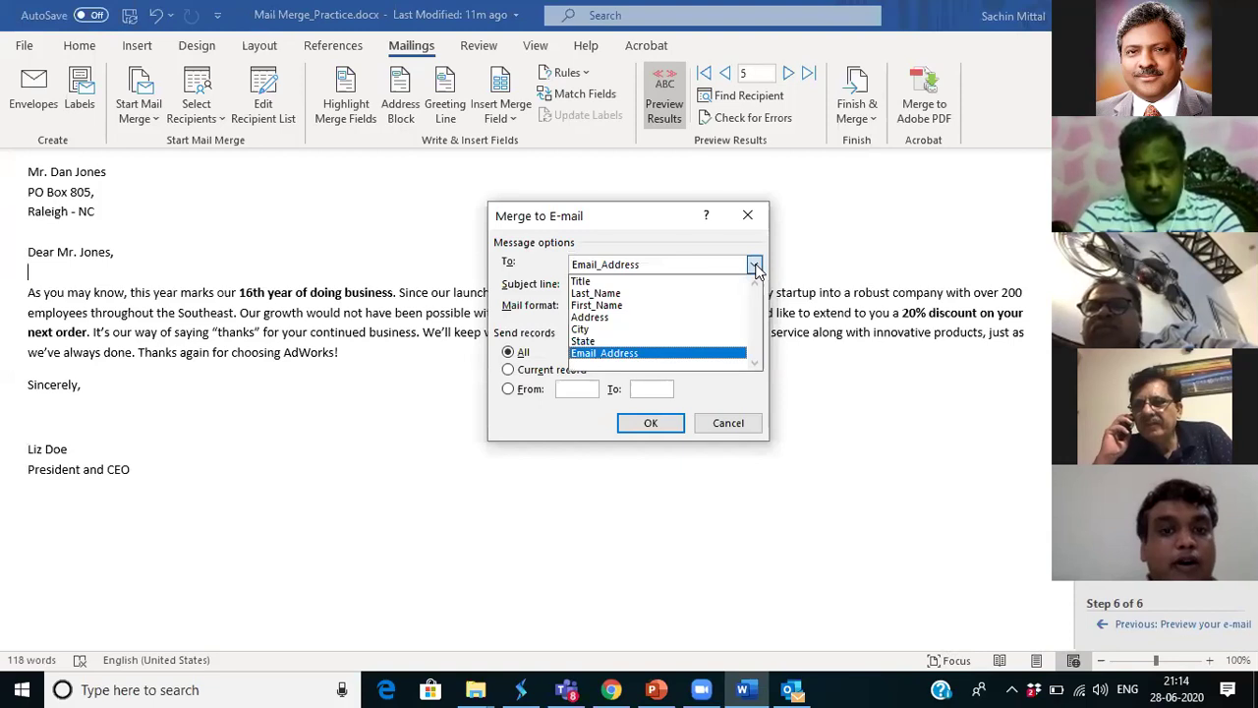
{"action": "left_click", "coordinate": [669, 352]}
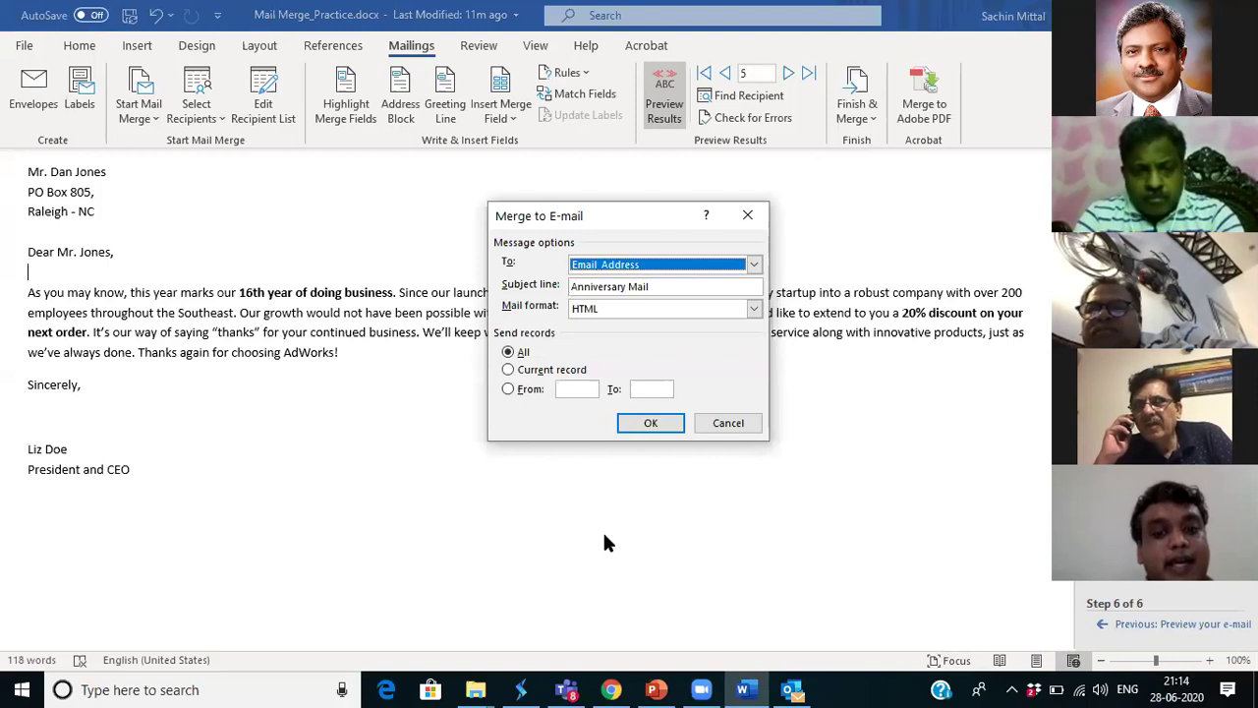
Open Mail Merge_List.xlsx from the Day 2 folder in Excel.
{"action": "left_click", "coordinate": [475, 689]}
{"action": "left_click", "coordinate": [476, 609]}
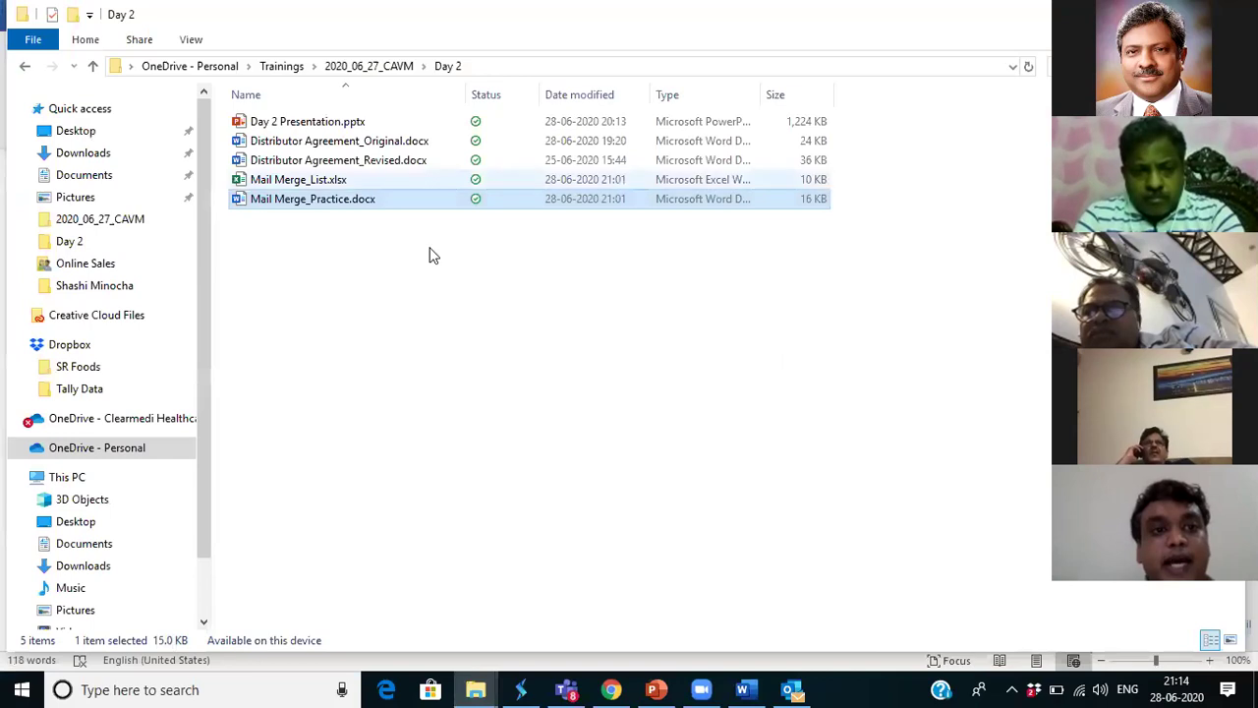
{"action": "key", "text": "Up"}
{"action": "key", "text": "Return"}
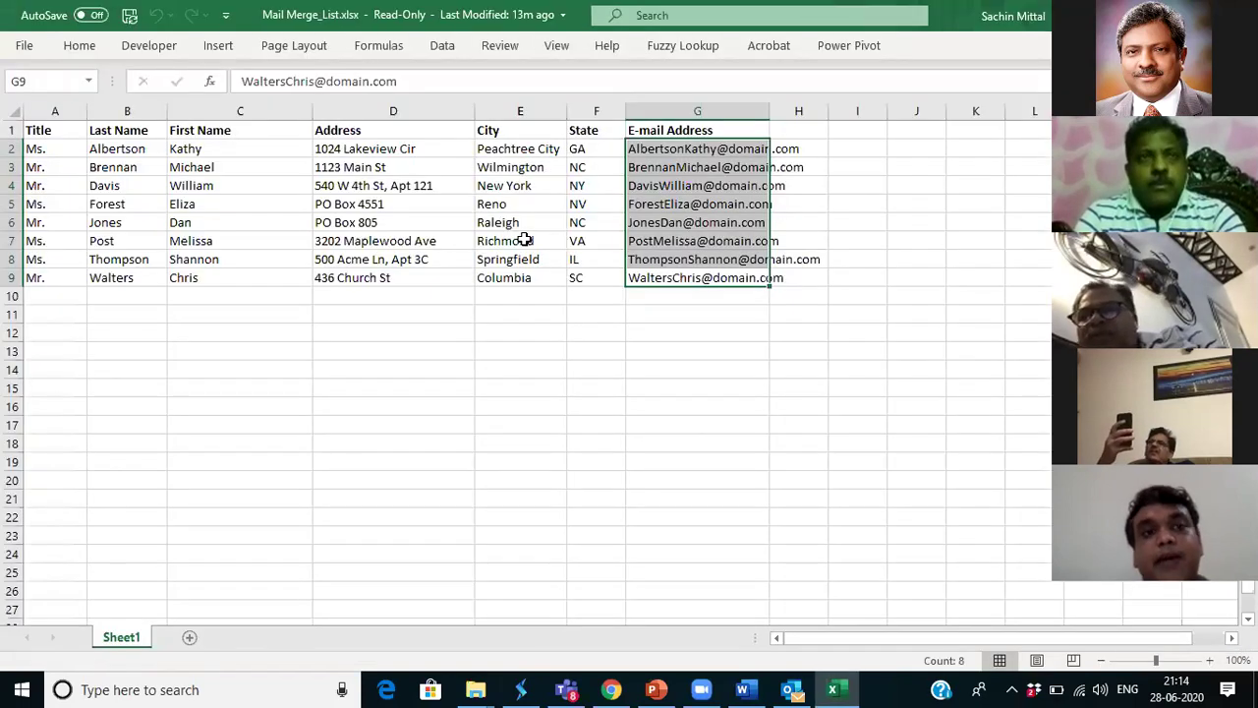
{"action": "left_click", "coordinate": [523, 240]}
{"action": "key", "text": "Up"}
{"action": "key", "text": "Up"}
{"action": "key", "text": "Up"}
{"action": "key", "text": "Up"}
{"action": "key", "text": "Up"}
{"action": "key", "text": "Up"}
Review the recipient list's heading row, selecting the Title through First Name headings.
{"action": "key", "text": "Right"}
{"action": "key", "text": "ctrl+shift+Left"}
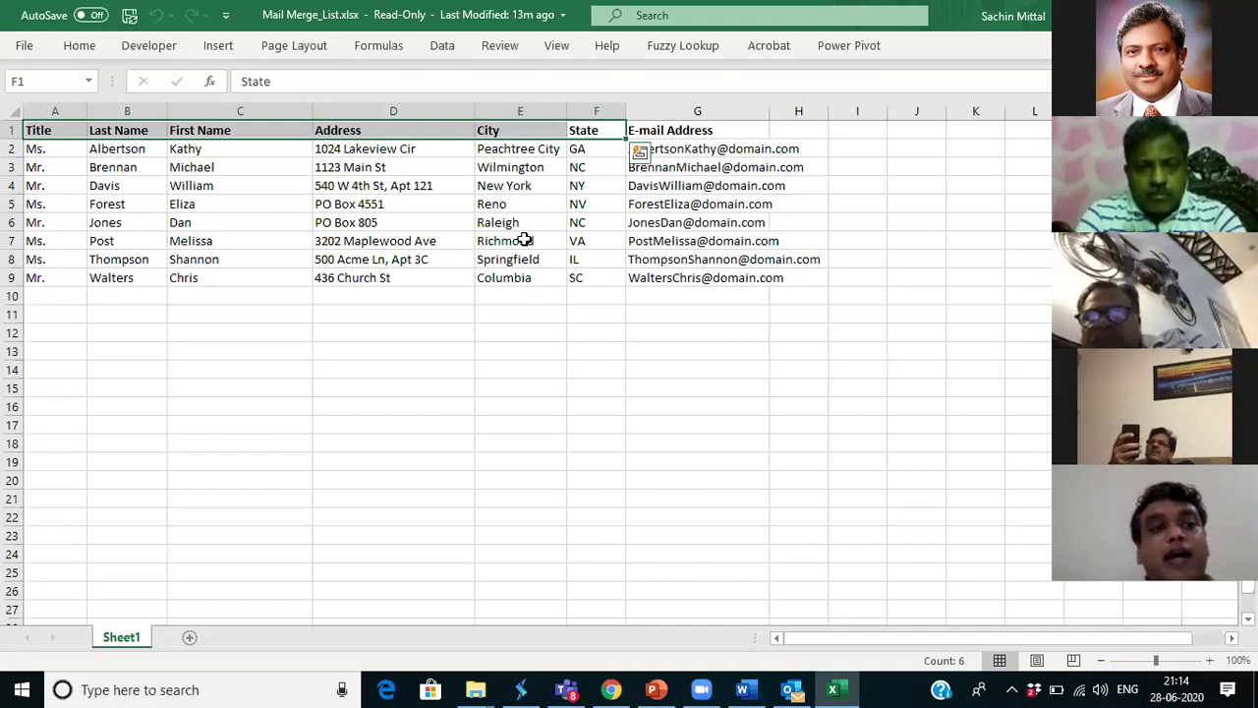
{"action": "key", "text": "Left"}
{"action": "key", "text": "Left"}
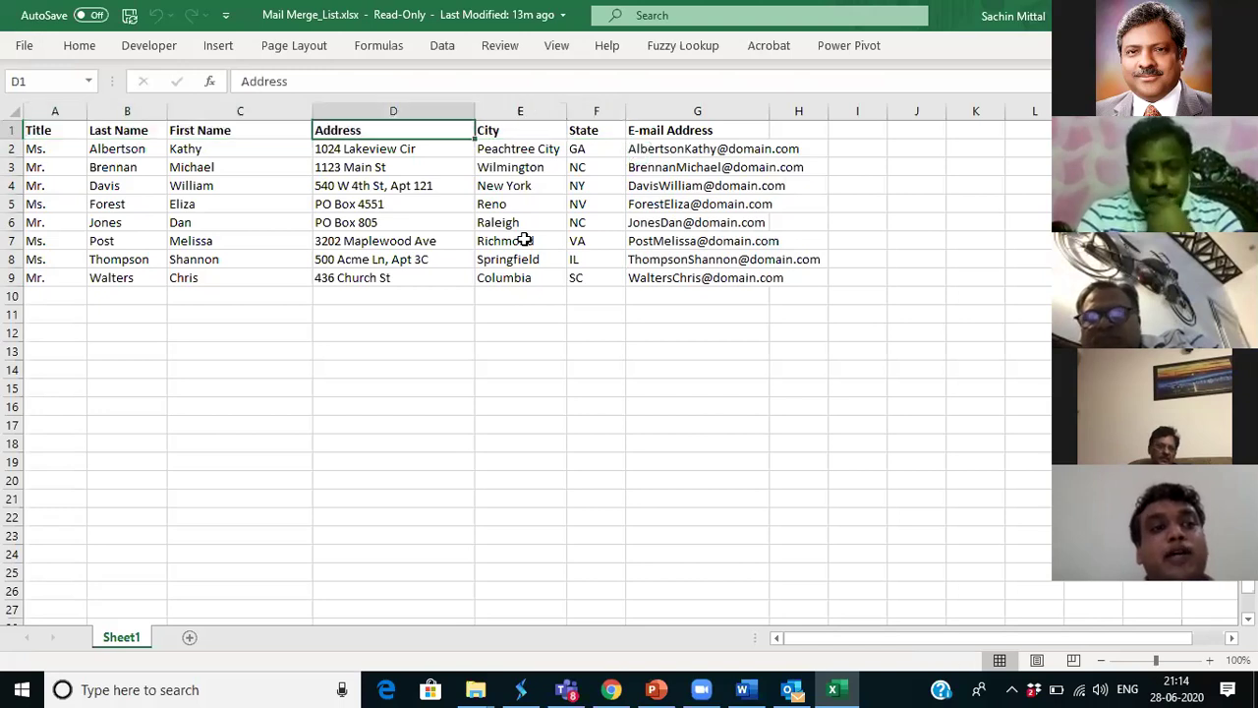
{"action": "key", "text": "Left"}
{"action": "key", "text": "Left"}
{"action": "key", "text": "Left"}
{"action": "key", "text": "shift+Right"}
{"action": "key", "text": "shift+Right"}
{"action": "key", "text": "shift+Right"}
{"action": "key", "text": "shift+Right"}
{"action": "key", "text": "shift+Right"}
{"action": "key", "text": "shift+Left"}
{"action": "key", "text": "shift+Left"}
{"action": "key", "text": "shift+Left"}
{"action": "key", "text": "shift+Left"}
{"action": "key", "text": "shift+Right"}
Select the E-mail Address entries in column G, then return to Word's Merge to E-mail dialog.
{"action": "key", "text": "Right"}
{"action": "key", "text": "Right"}
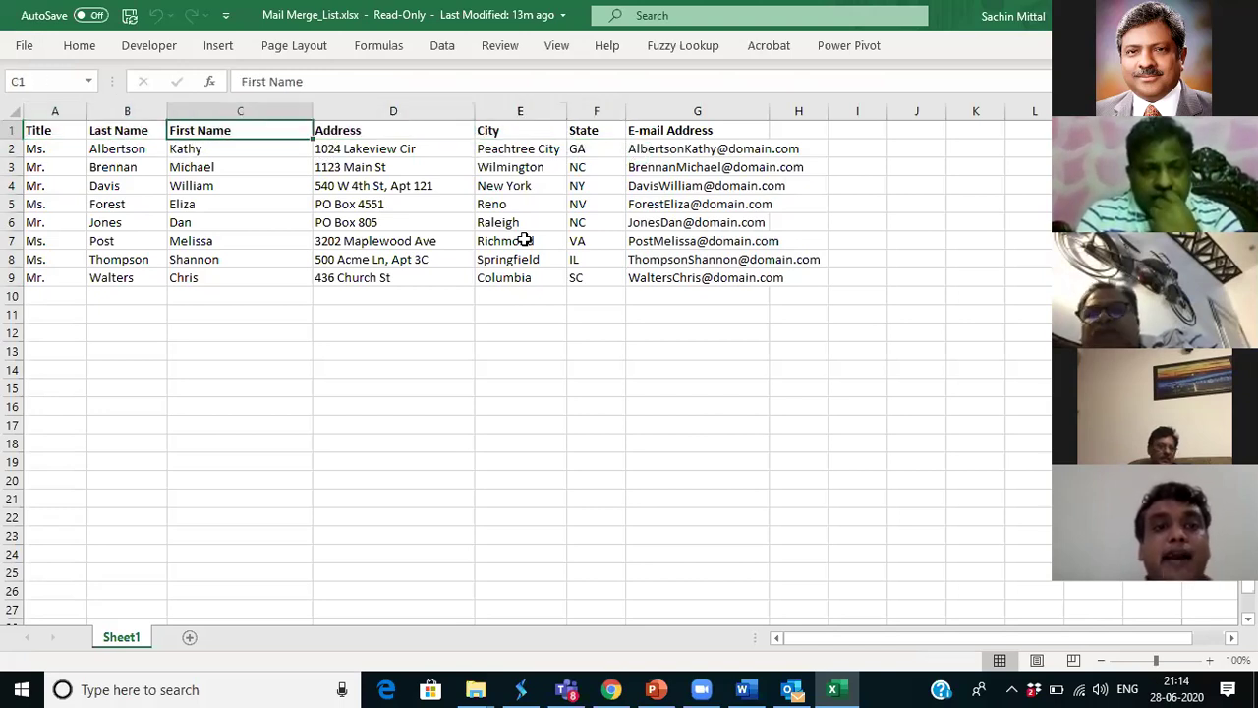
{"action": "key", "text": "Right"}
{"action": "key", "text": "Right"}
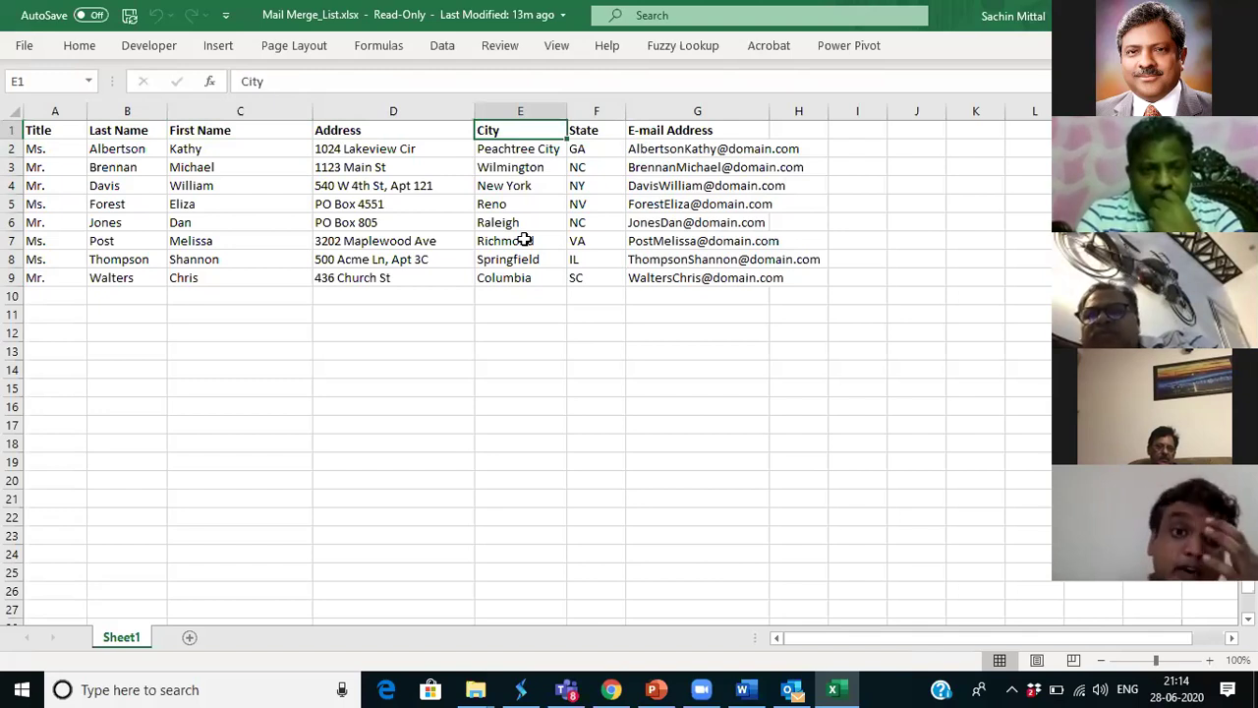
{"action": "key", "text": "Right"}
{"action": "key", "text": "Right"}
{"action": "key", "text": "ctrl+shift+Down"}
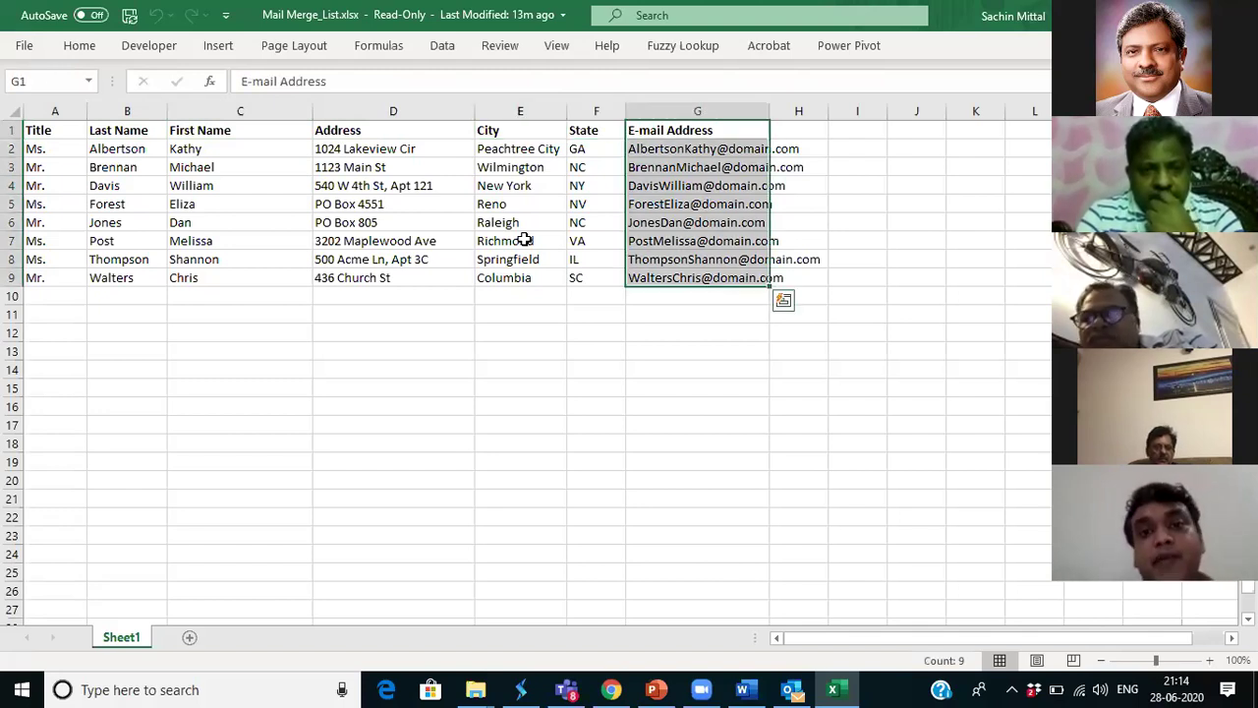
{"action": "key", "text": "Left"}
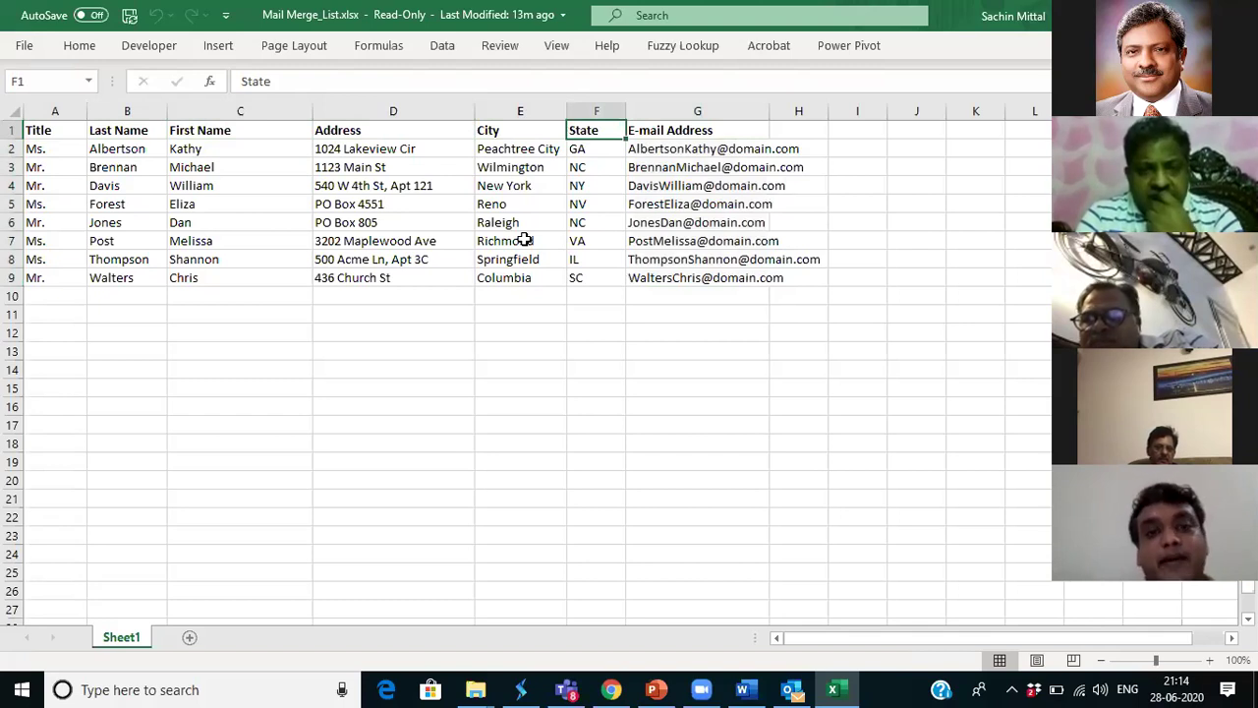
{"action": "key", "text": "Right"}
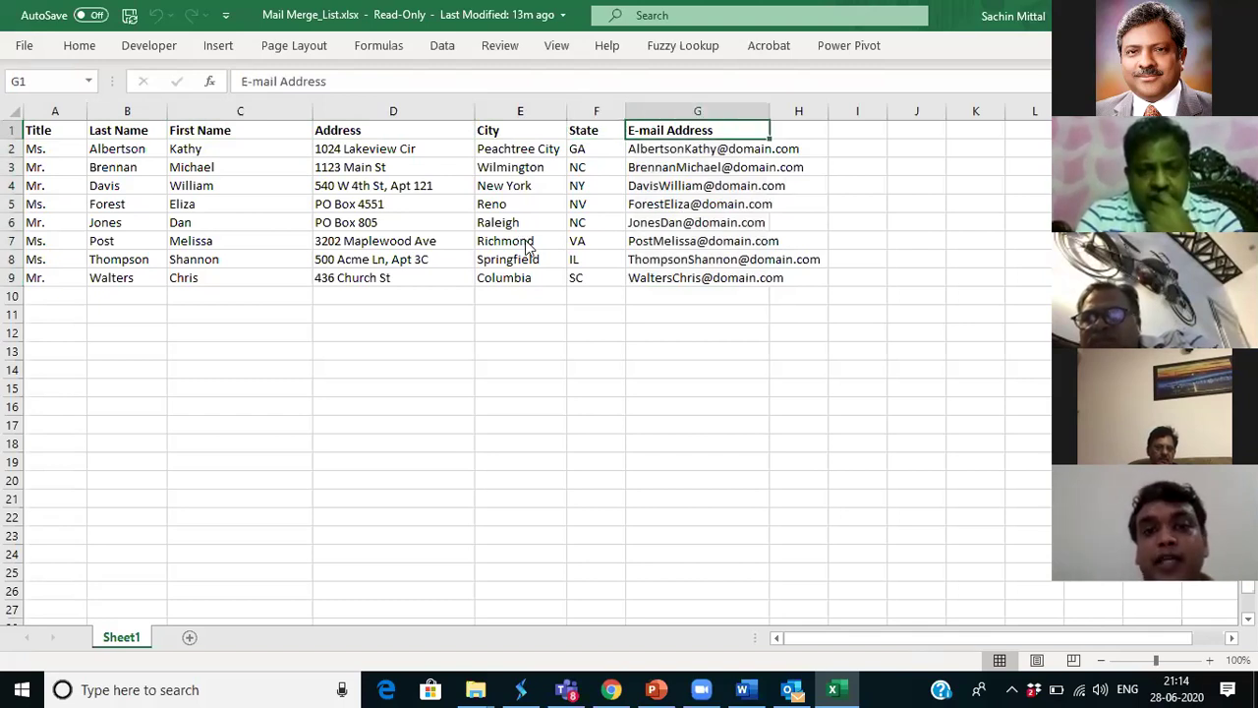
{"action": "key", "text": "alt+Tab"}
{"action": "key", "text": "Tab"}
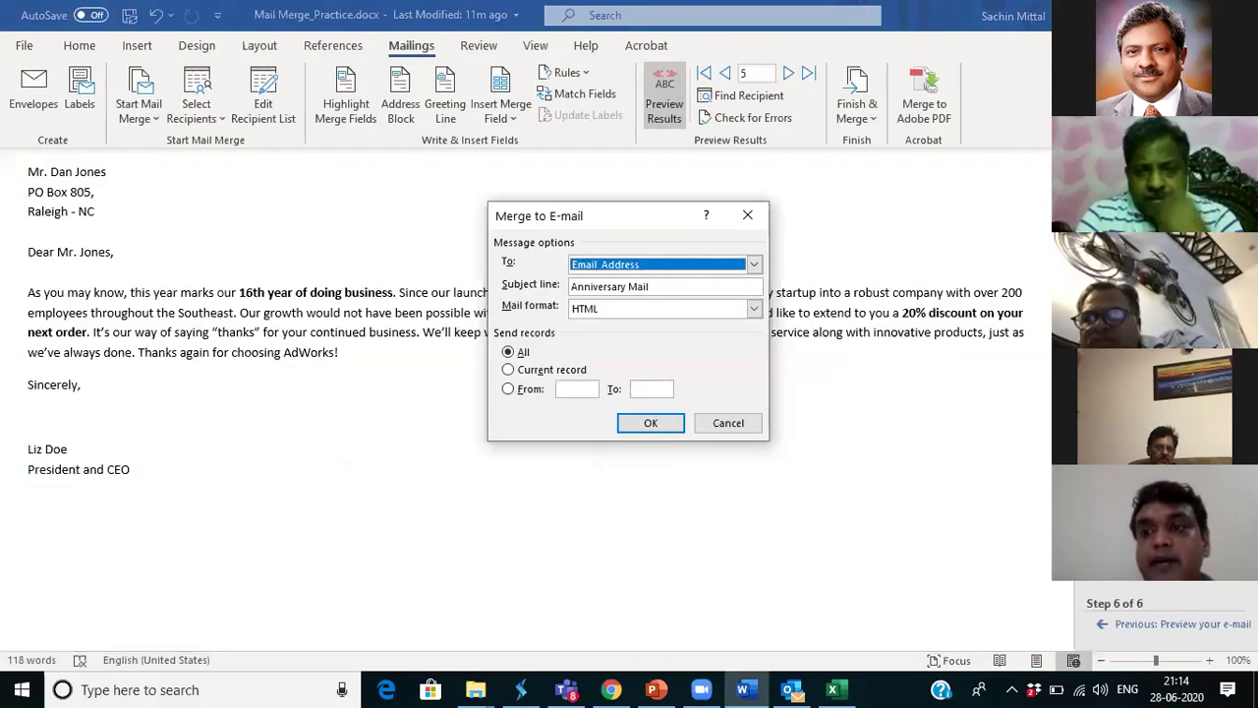
Keep Email_Address as recipient and 'Anniversary Mail' as subject, then run the e-mail merge.
{"action": "left_click", "coordinate": [754, 267]}
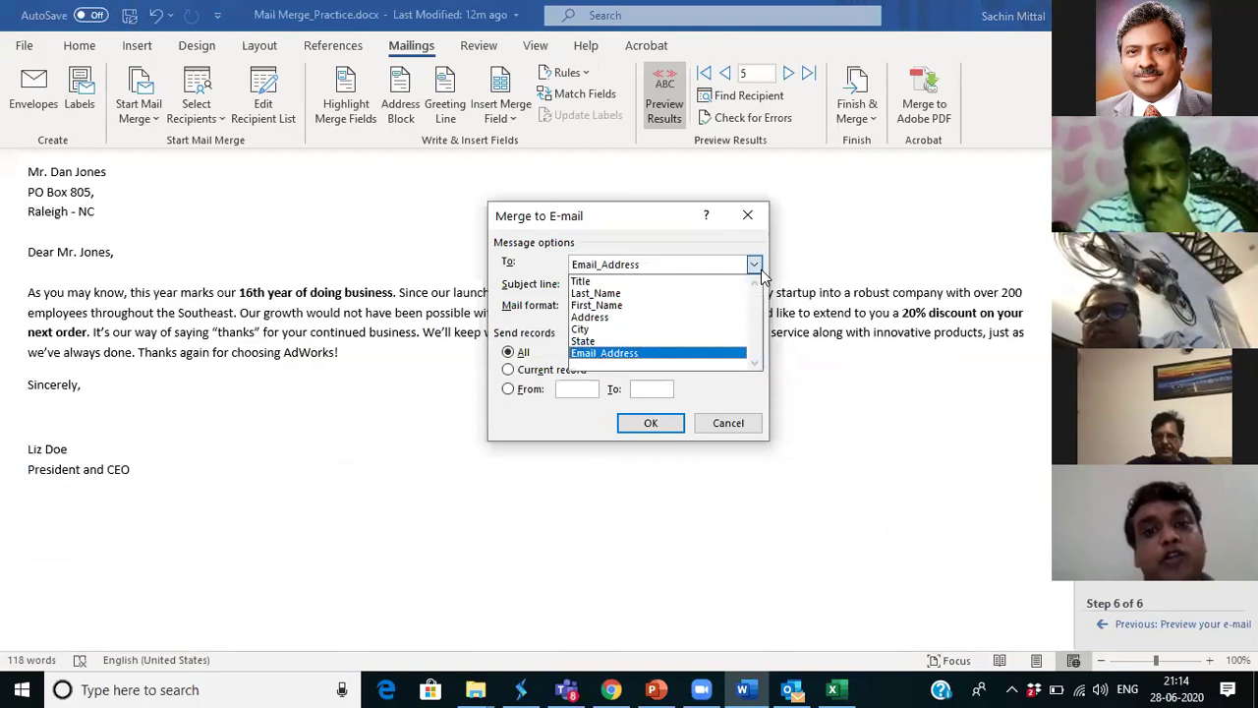
{"action": "left_click", "coordinate": [719, 350]}
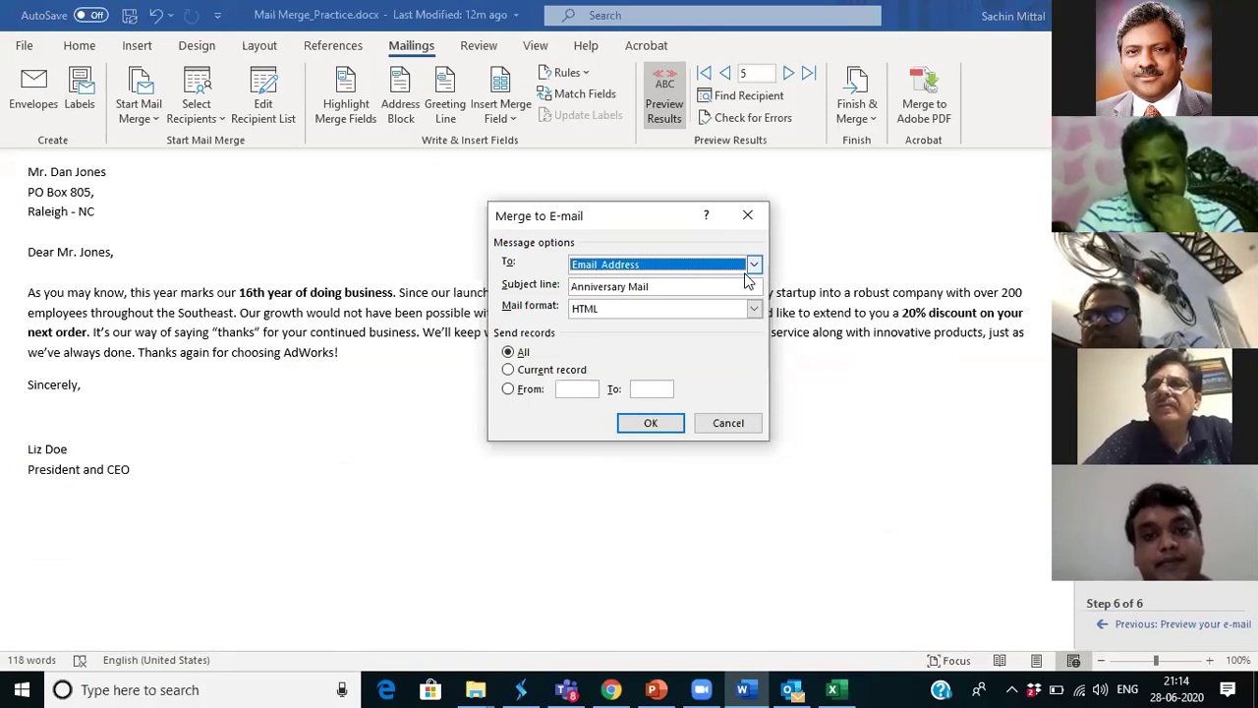
{"action": "left_click_drag", "start_coordinate": [688, 286], "coordinate": [568, 297]}
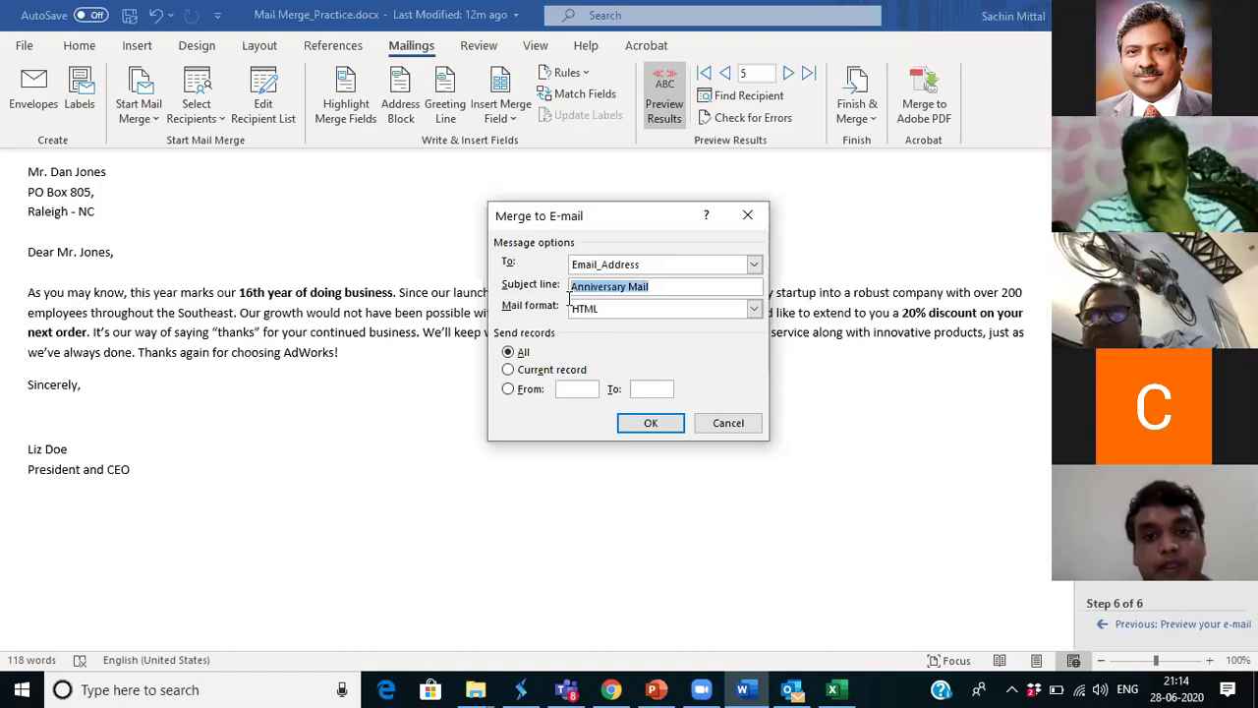
{"action": "left_click", "coordinate": [650, 425]}
View two of the sent Anniversary Mail messages in Outlook's Sent Items.
{"action": "key", "text": "alt+Tab"}
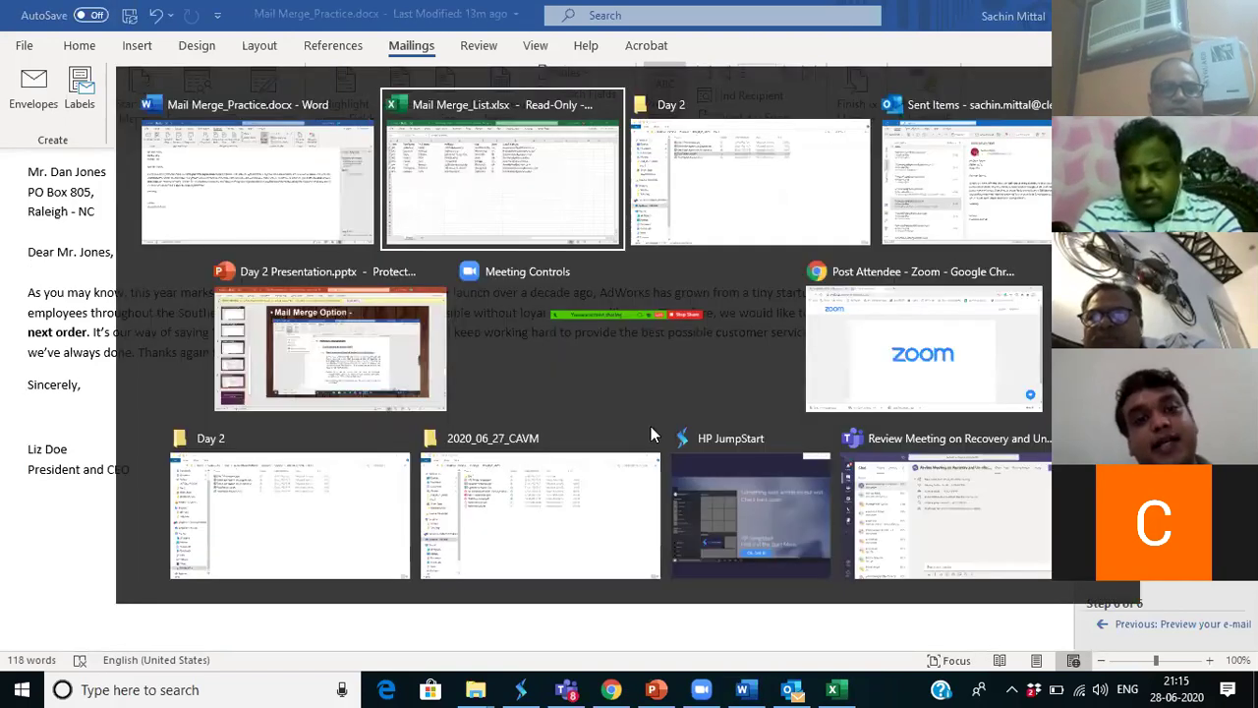
{"action": "key", "text": "alt+Tab"}
{"action": "key", "text": "alt+Tab"}
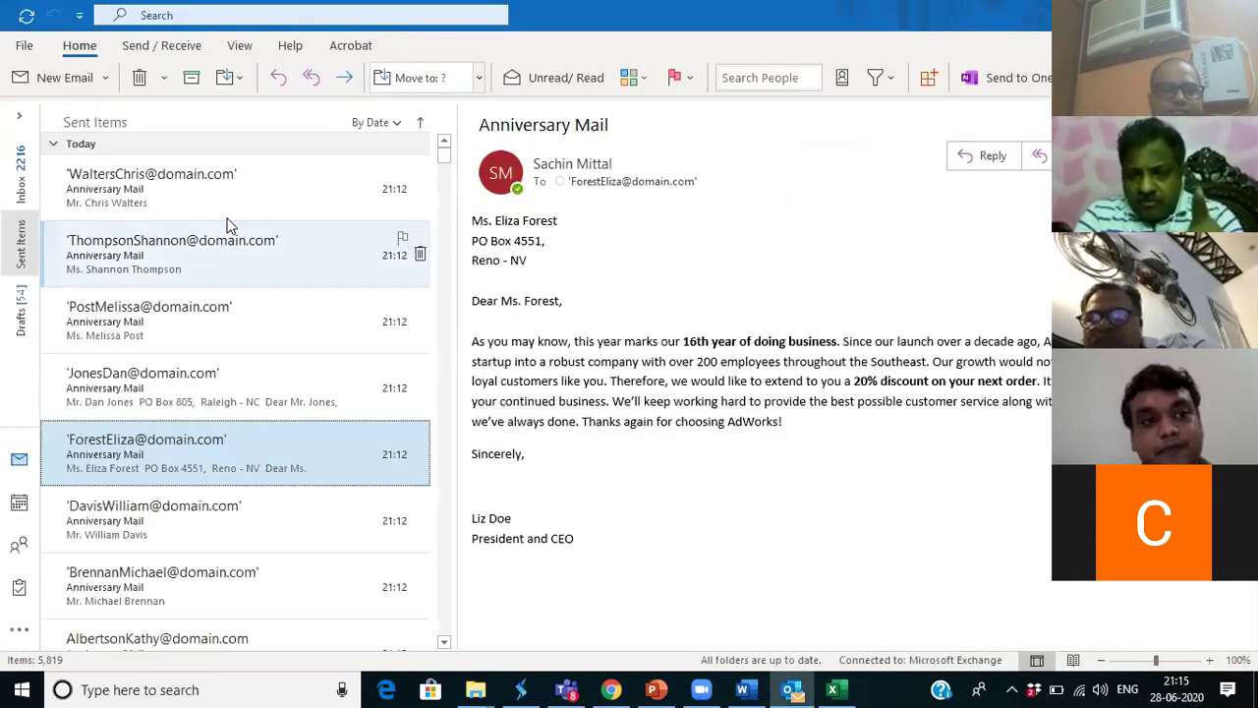
{"action": "left_click", "coordinate": [227, 223]}
{"action": "left_click", "coordinate": [225, 214]}
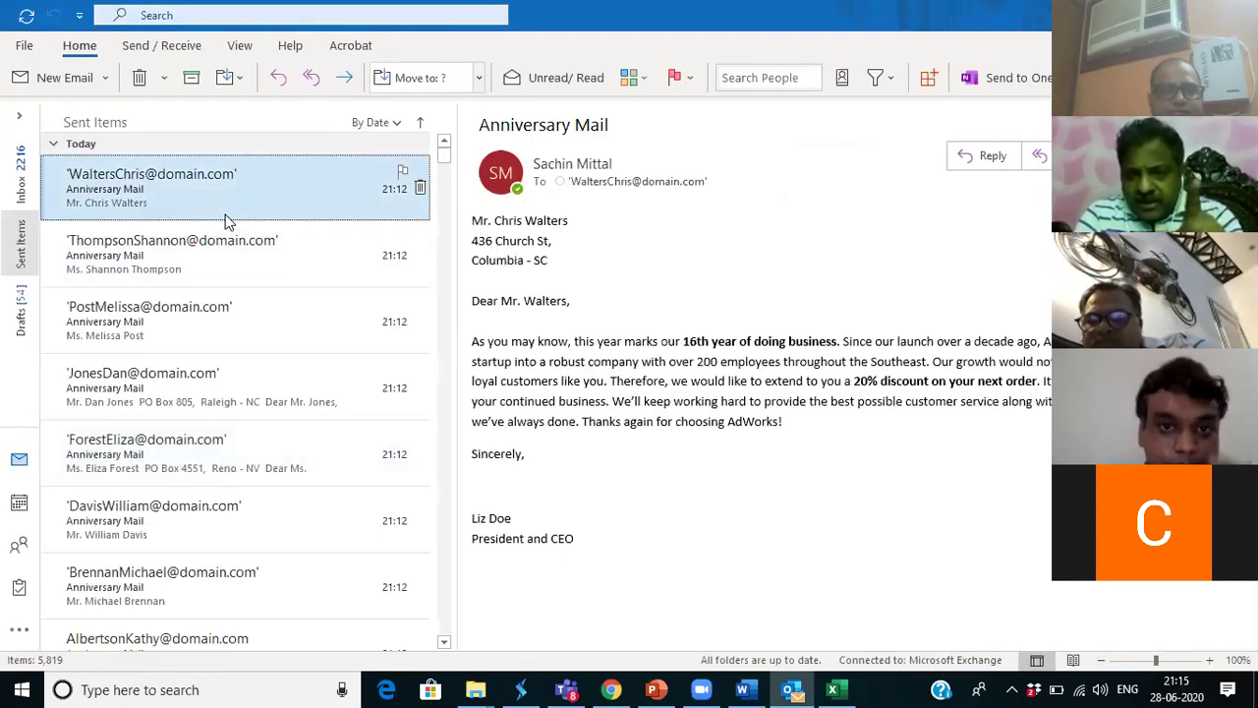
Switch to Mail Merge_List.xlsx and move to the Title heading in A1.
{"action": "key", "text": "alt+Tab"}
{"action": "key", "text": "Tab"}
{"action": "left_click", "coordinate": [293, 148]}
{"action": "key", "text": "Up"}
{"action": "key", "text": "Left"}
{"action": "key", "text": "Left"}
{"action": "key", "text": "alt+Tab"}
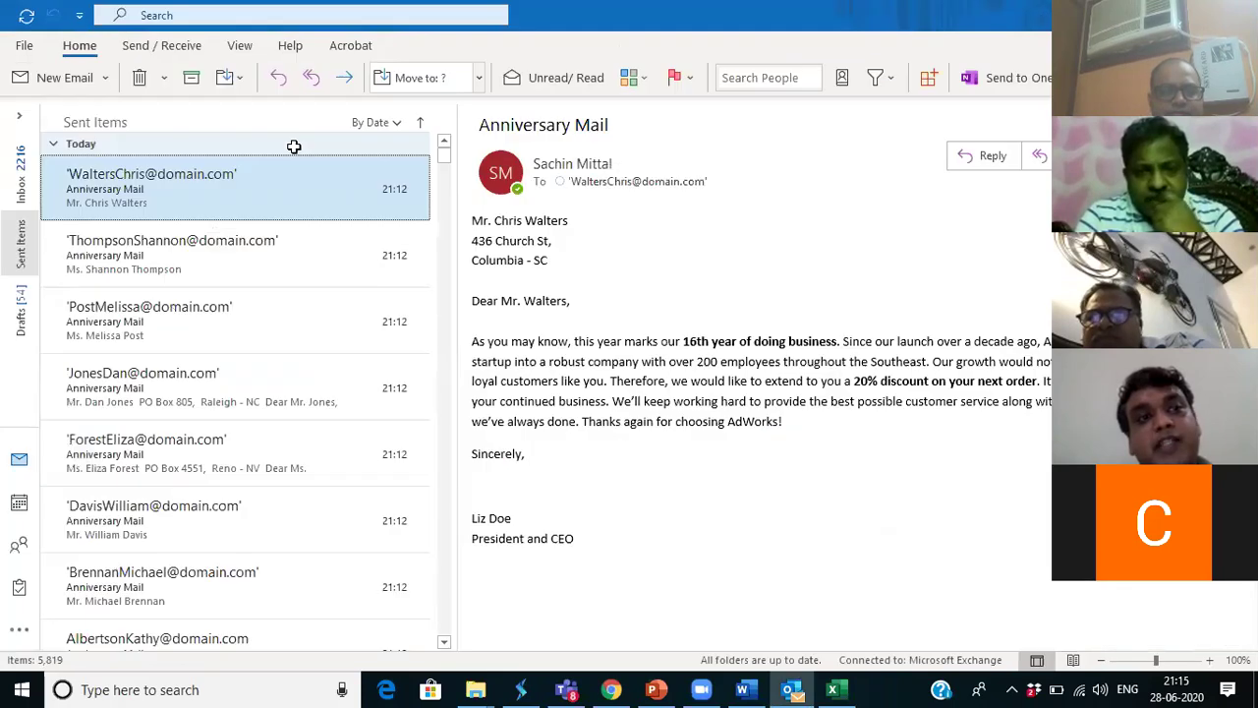
{"action": "key", "text": "alt+Tab"}
{"action": "key", "text": "Right"}
{"action": "key", "text": "Right"}
Move along the headings and step through the e-mail addresses in Excel.
{"action": "key", "text": "Right"}
{"action": "key", "text": "Right"}
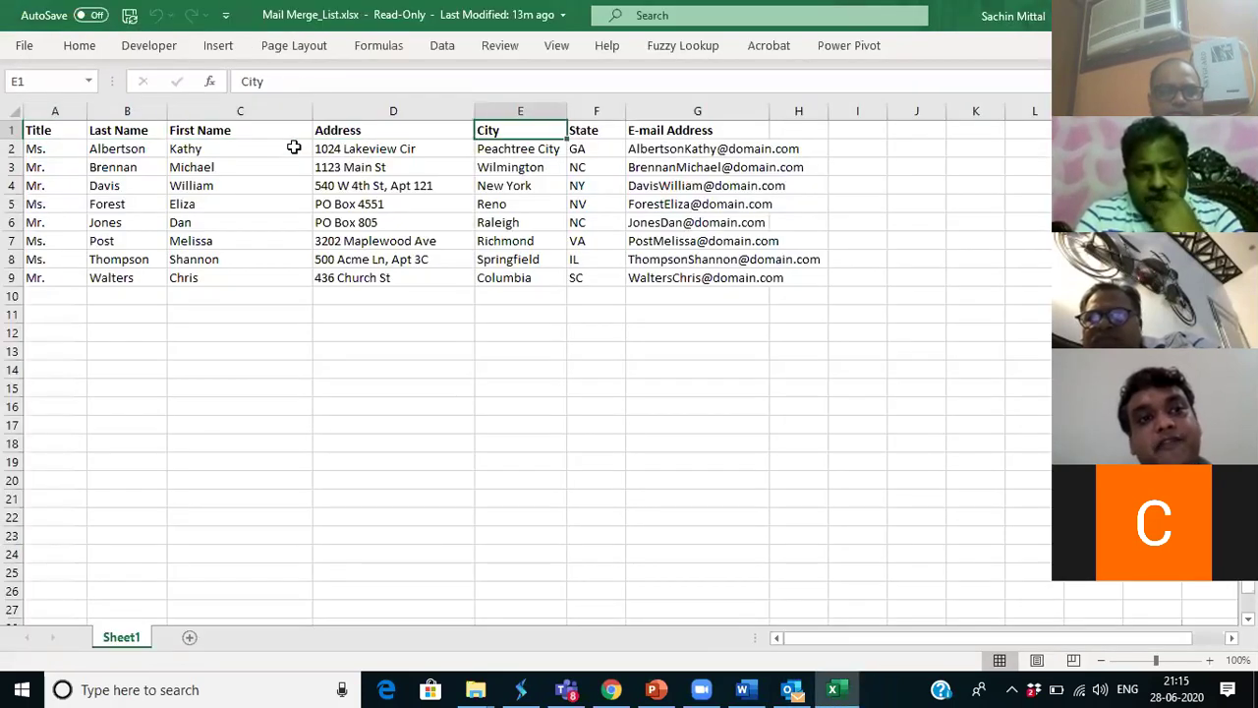
{"action": "key", "text": "Right"}
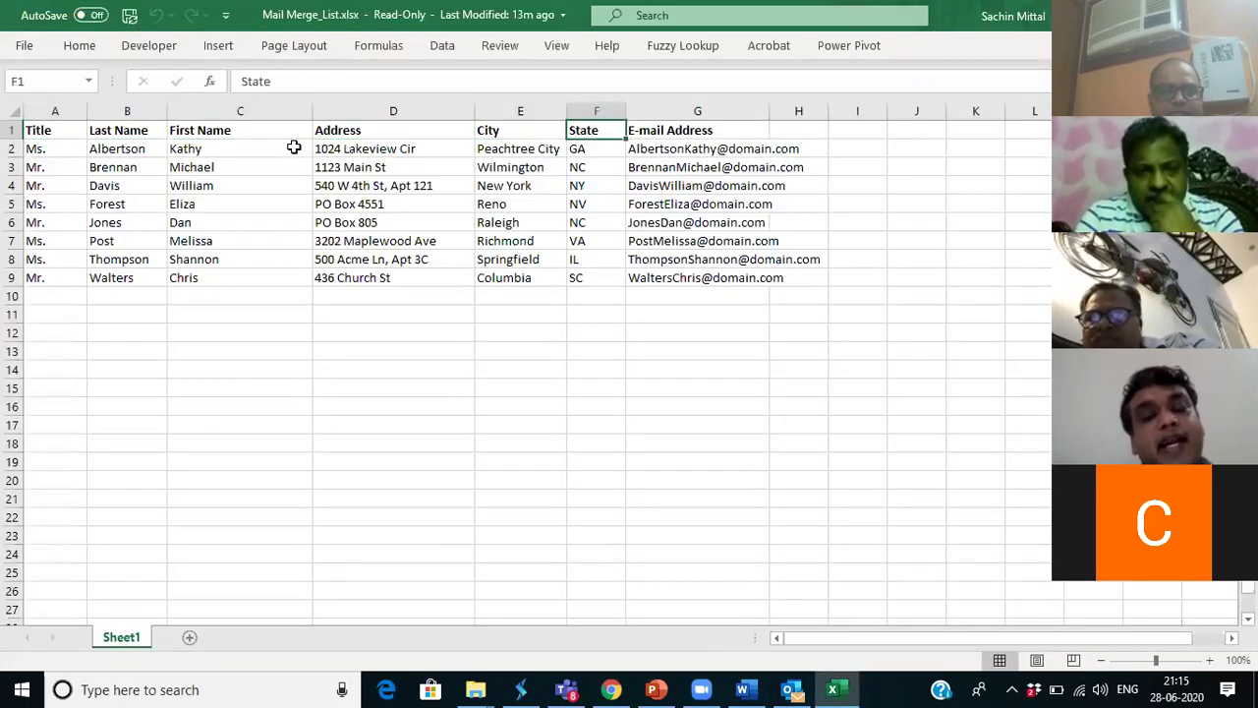
{"action": "key", "text": "Down"}
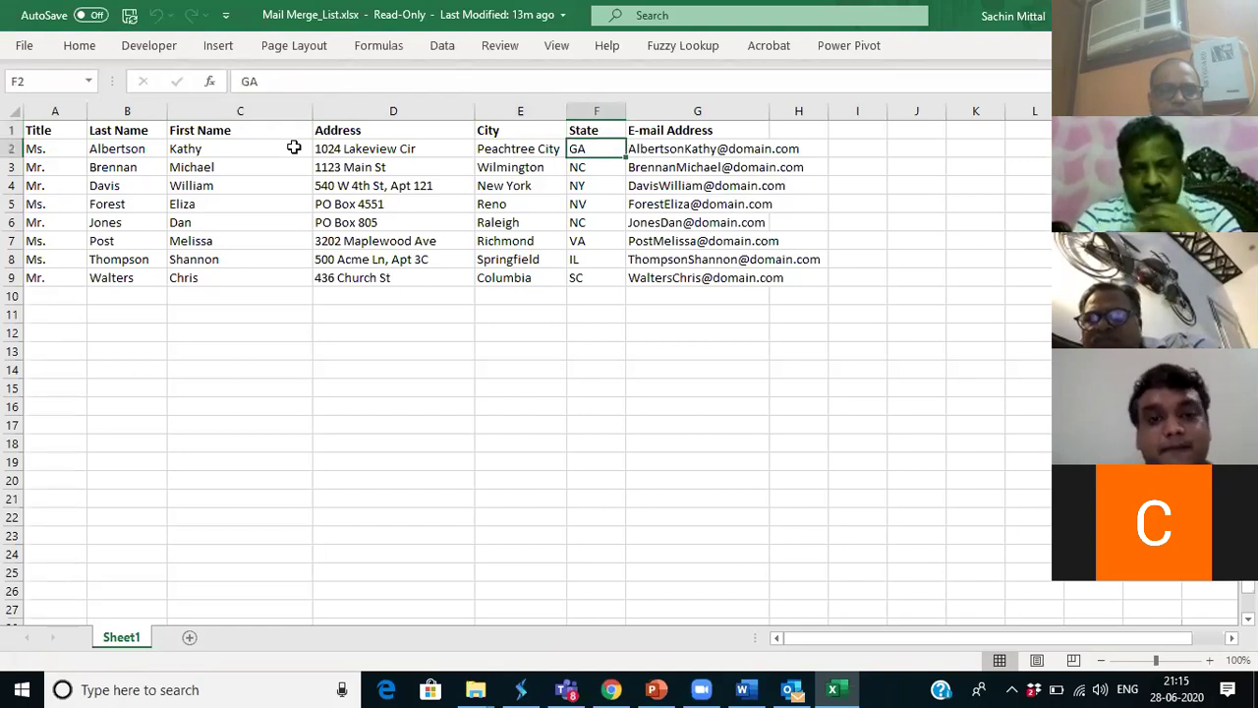
{"action": "key", "text": "Right"}
{"action": "key", "text": "Down"}
{"action": "key", "text": "Down"}
{"action": "key", "text": "Down"}
{"action": "key", "text": "Down"}
{"action": "key", "text": "Up"}
{"action": "key", "text": "Up"}
{"action": "key", "text": "Up"}
{"action": "key", "text": "Up"}
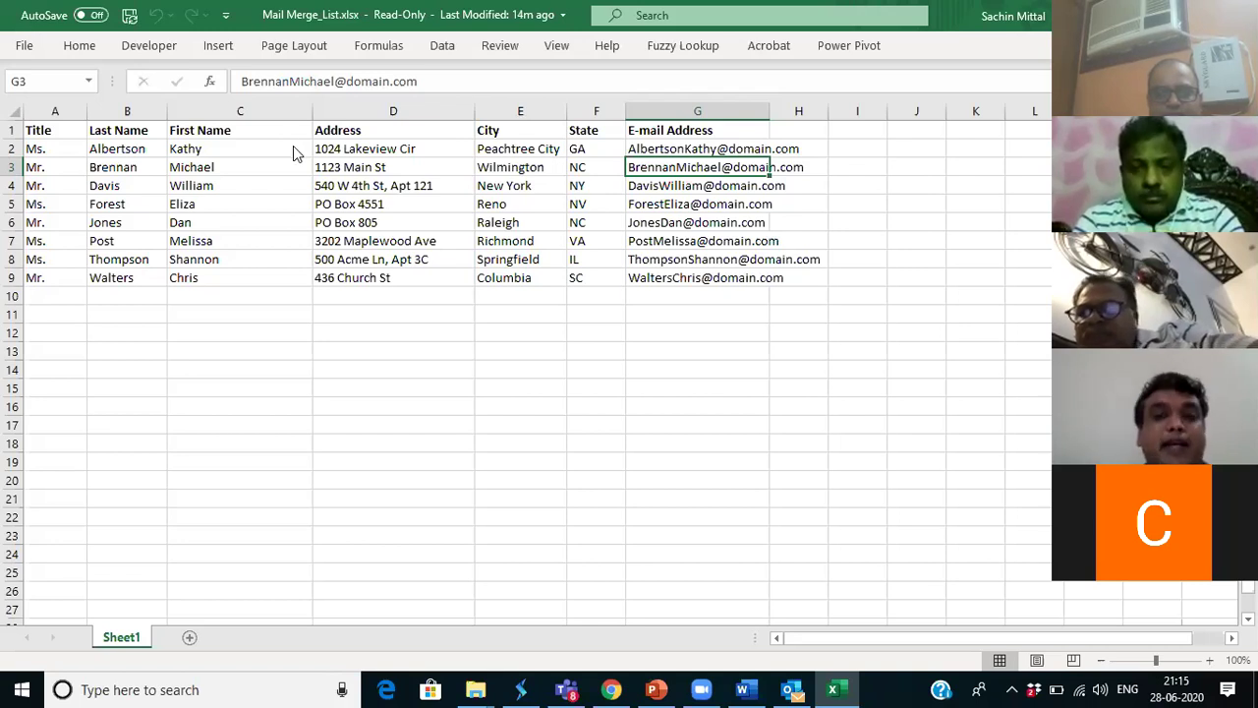
Revisit the E-mail Address header, then bring Outlook's sent anniversary mails to the front.
{"action": "key", "text": "alt+Tab"}
{"action": "key", "text": "alt+Tab"}
{"action": "key", "text": "alt+Tab"}
{"action": "key", "text": "alt+Tab"}
{"action": "key", "text": "alt+Tab"}
{"action": "key", "text": "alt+Tab"}
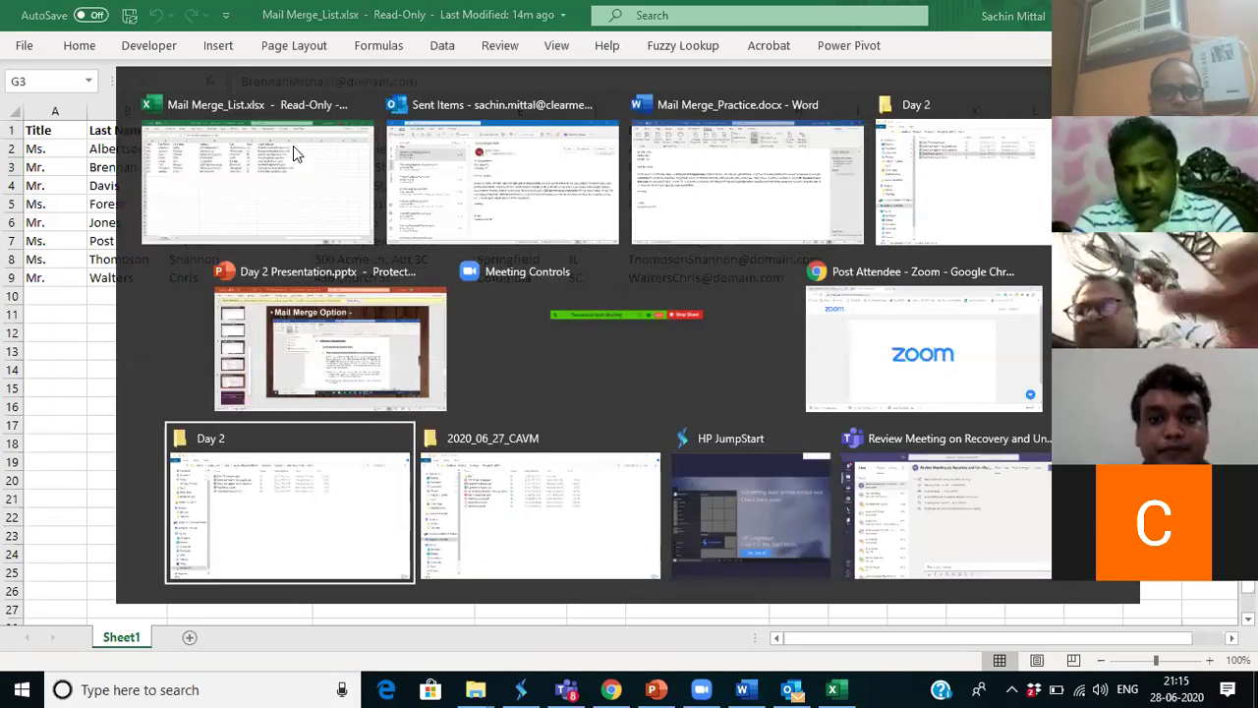
{"action": "key", "text": "alt+Tab"}
{"action": "key", "text": "alt+Tab"}
{"action": "key", "text": "alt+Tab"}
{"action": "key", "text": "alt+Tab"}
{"action": "key", "text": "alt+Tab"}
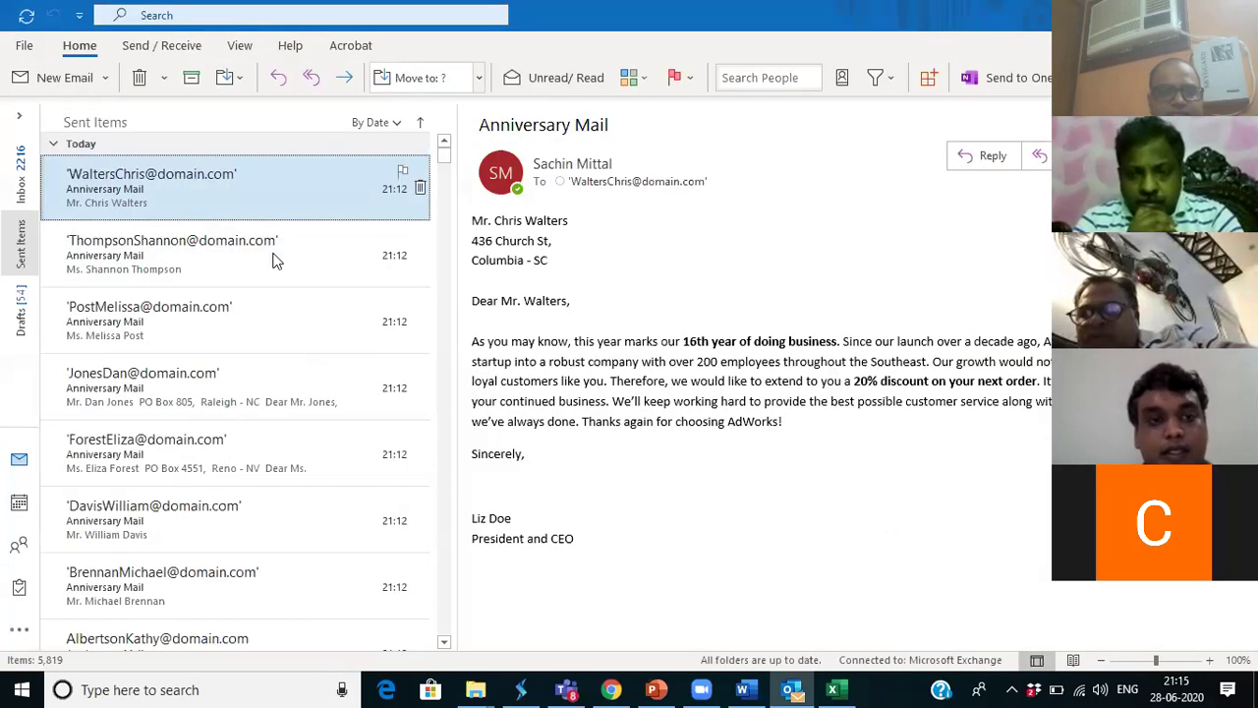
{"action": "key", "text": "alt+Tab"}
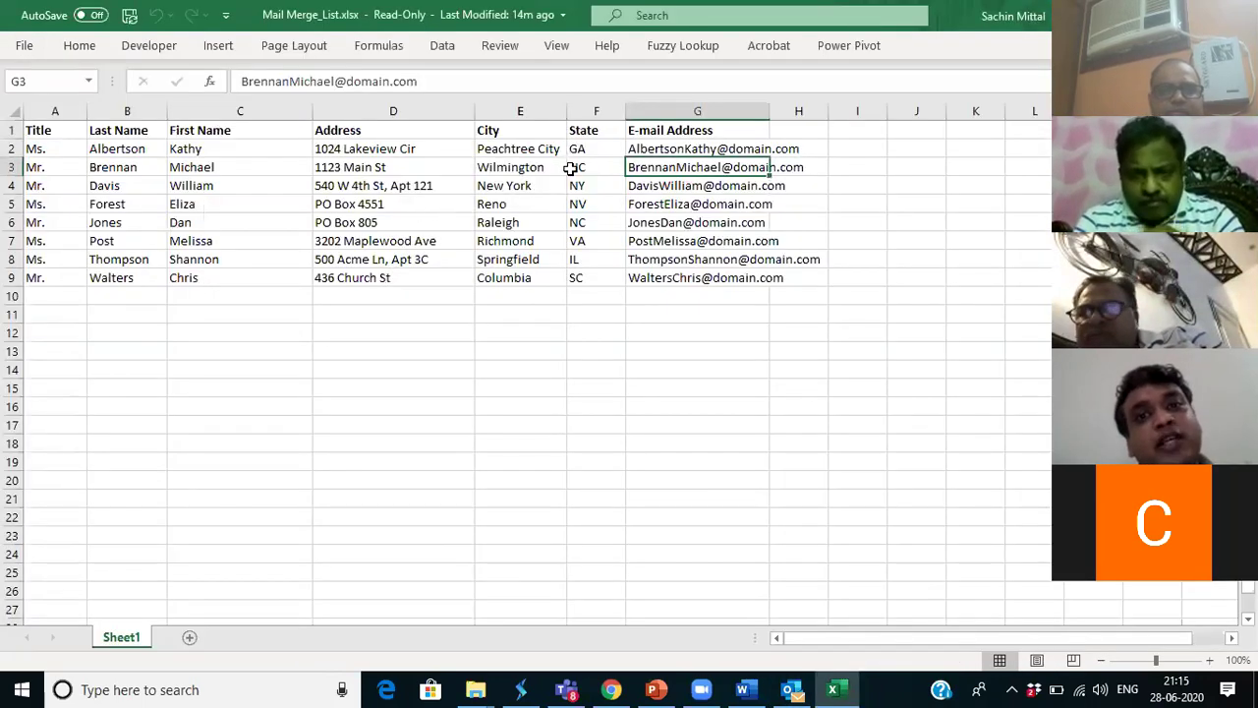
{"action": "key", "text": "Up"}
{"action": "key", "text": "Up"}
{"action": "key", "text": "Left"}
{"action": "key", "text": "Left"}
{"action": "key", "text": "Right"}
{"action": "key", "text": "Right"}
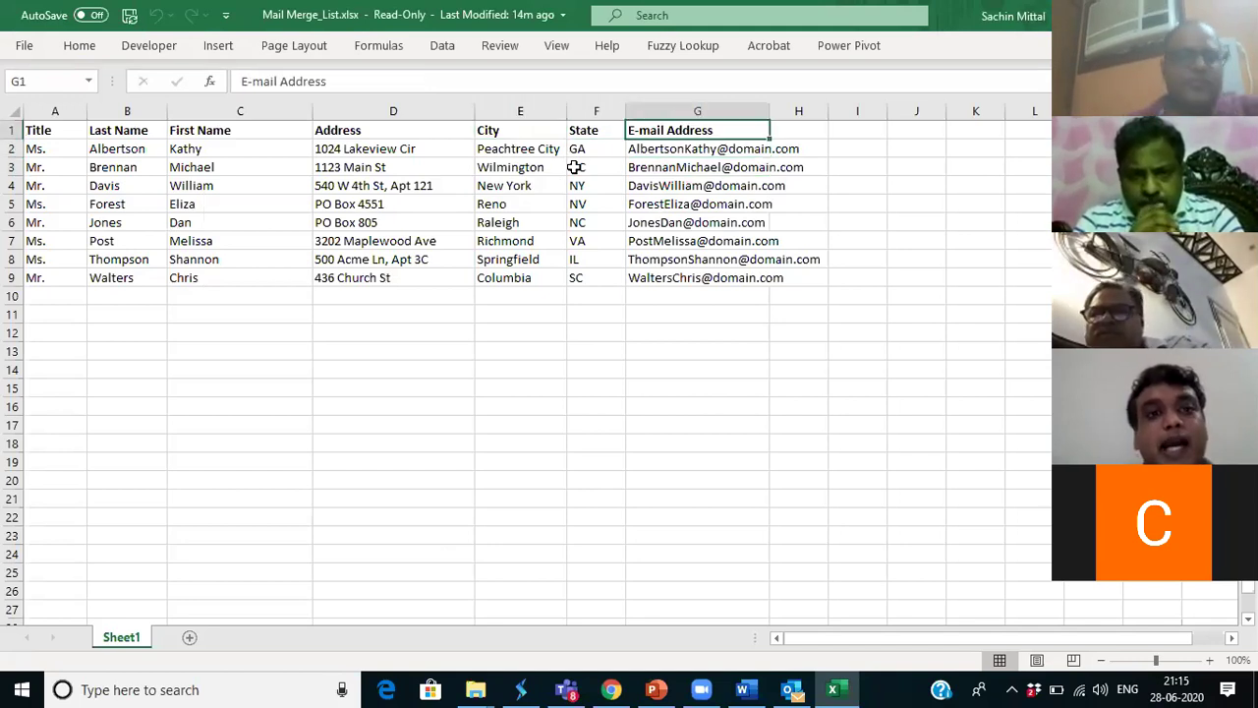
{"action": "key", "text": "Left"}
{"action": "key", "text": "Left"}
{"action": "key", "text": "Left"}
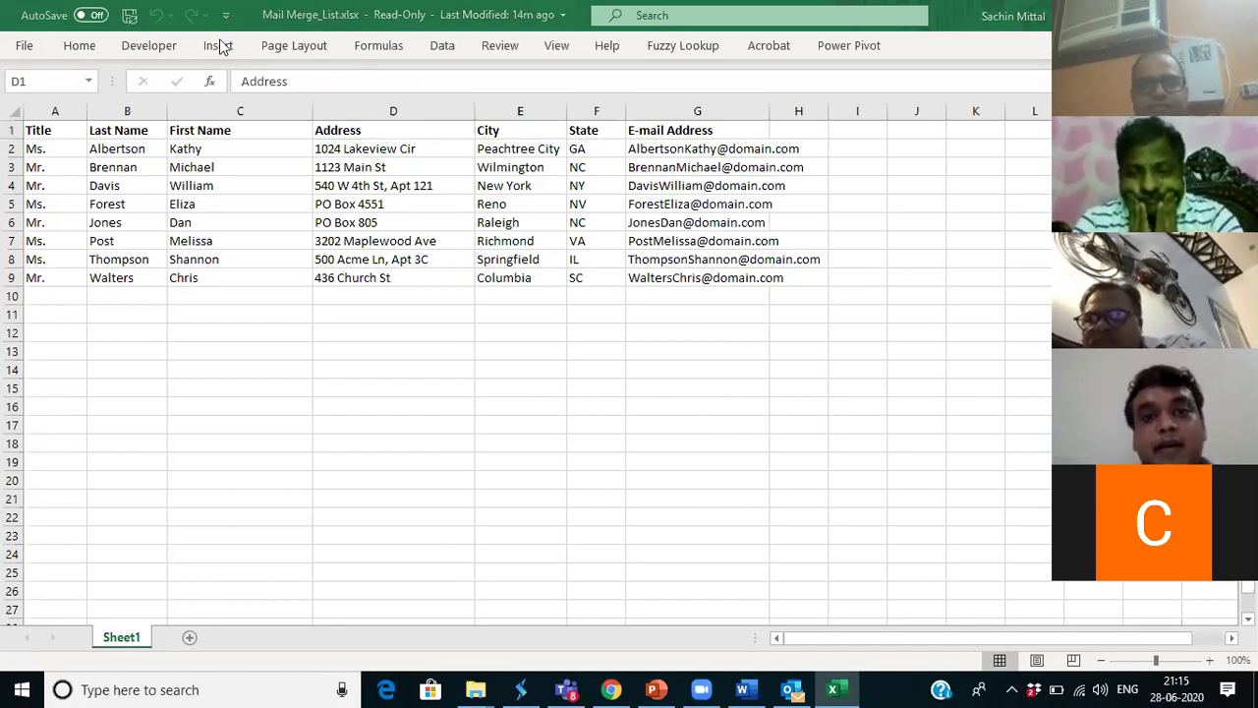
{"action": "key", "text": "alt+Tab"}
{"action": "key", "text": "alt+Tab"}
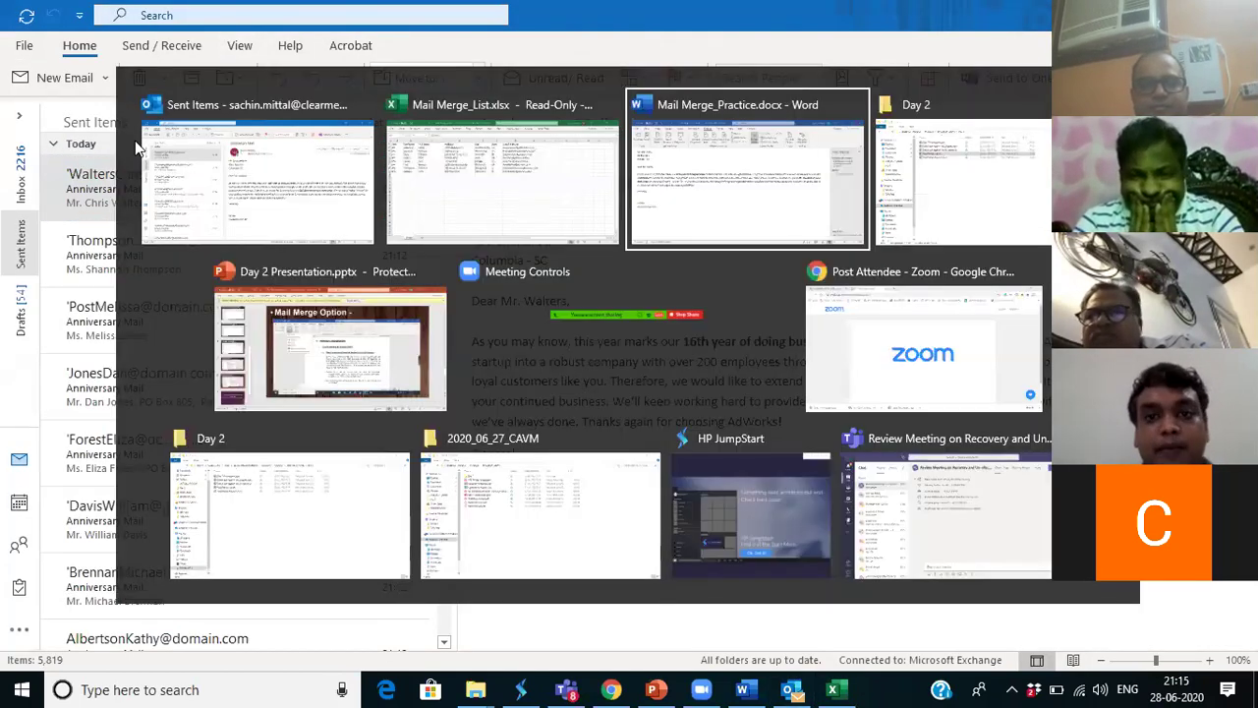
Start a new recipient list via Select Recipients > Type a New List.
{"action": "left_click", "coordinate": [139, 110]}
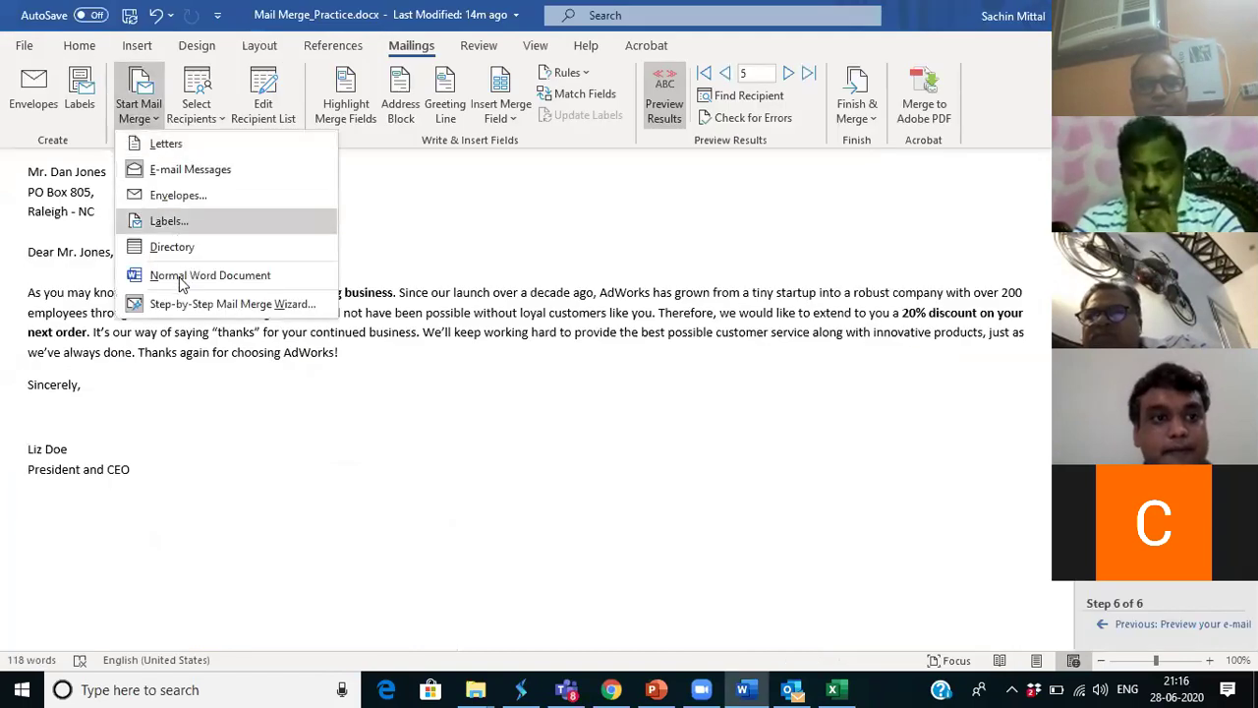
{"action": "left_click", "coordinate": [202, 108]}
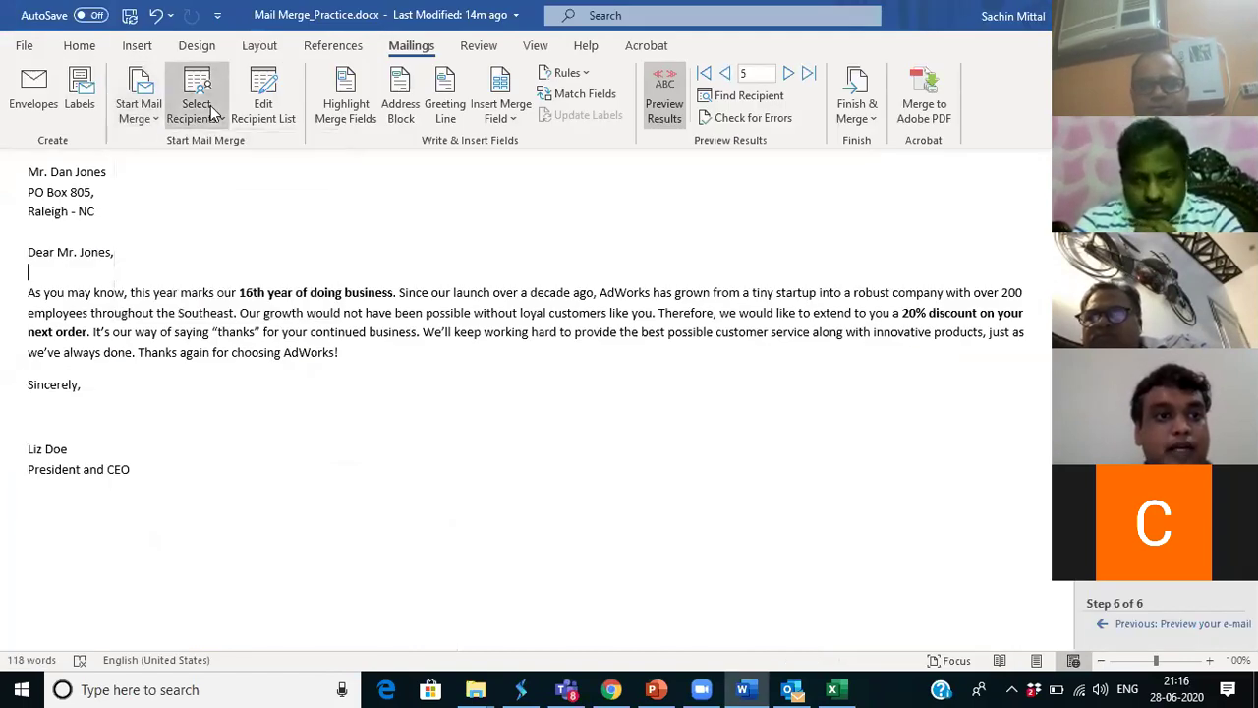
{"action": "left_click", "coordinate": [202, 108]}
{"action": "left_click", "coordinate": [274, 144]}
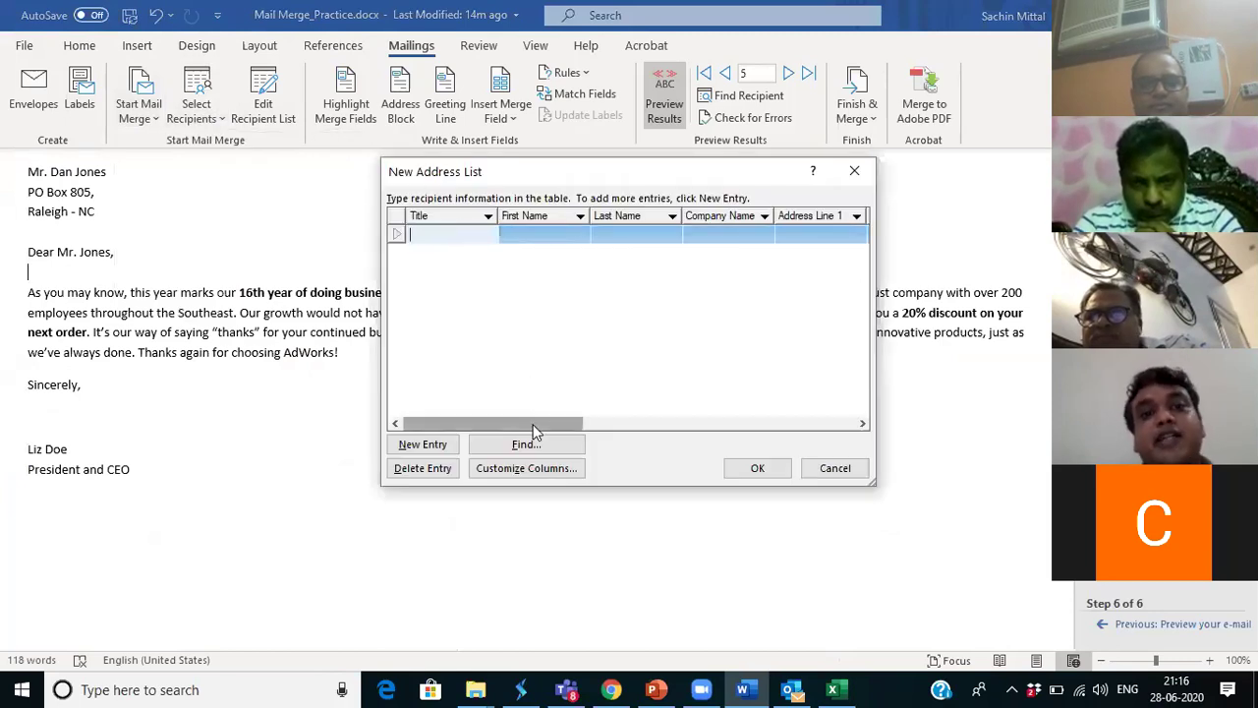
Scroll across the New Address List columns to review every address field.
{"action": "left_click_drag", "start_coordinate": [552, 424], "coordinate": [845, 428]}
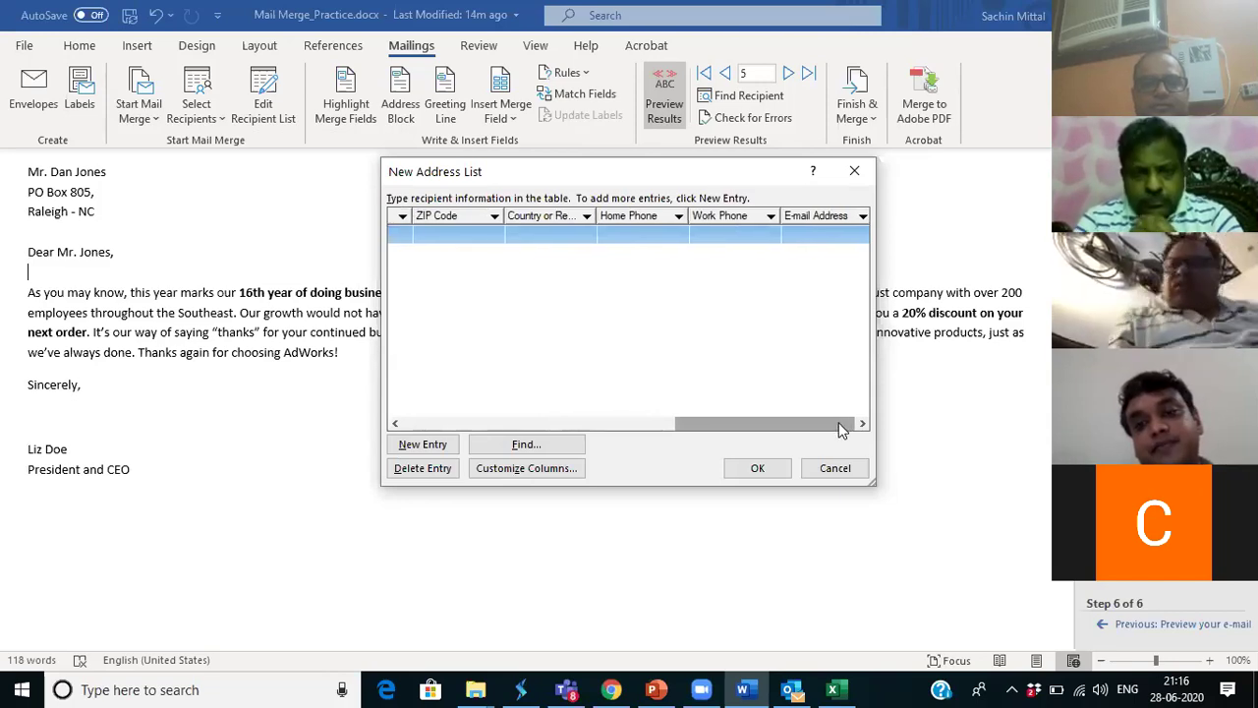
{"action": "left_click_drag", "start_coordinate": [845, 428], "coordinate": [833, 429]}
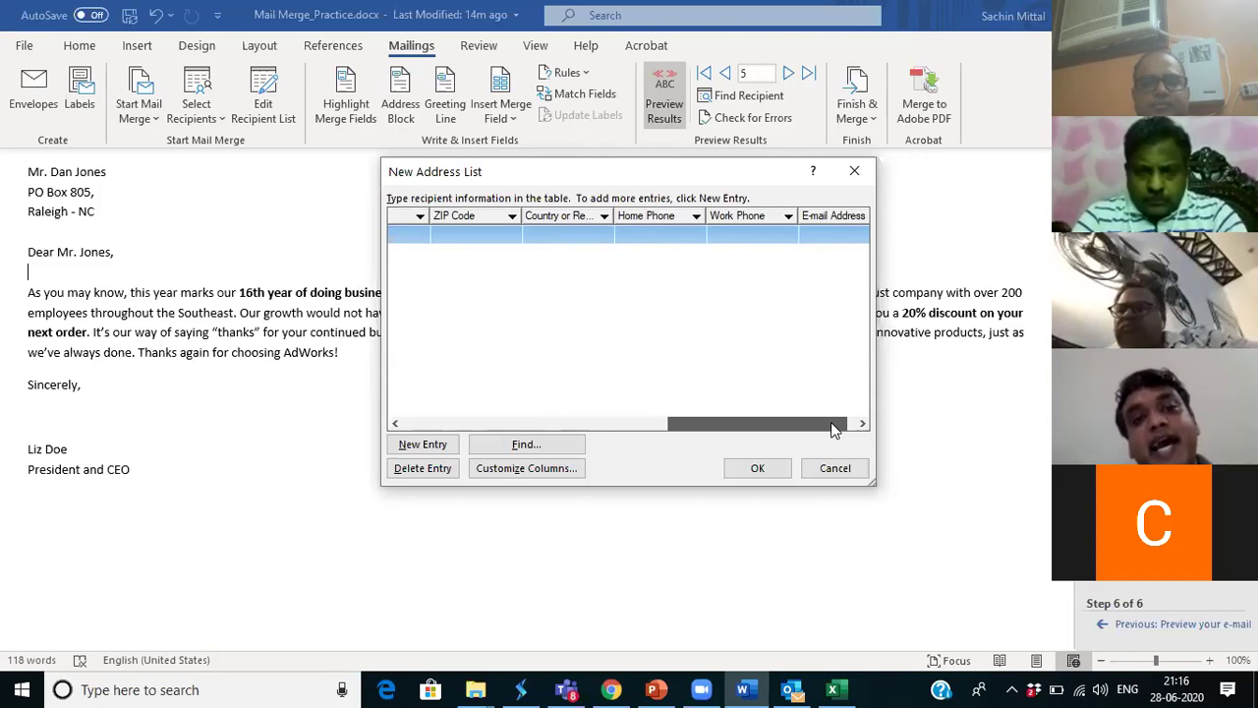
{"action": "left_click_drag", "start_coordinate": [830, 422], "coordinate": [832, 424]}
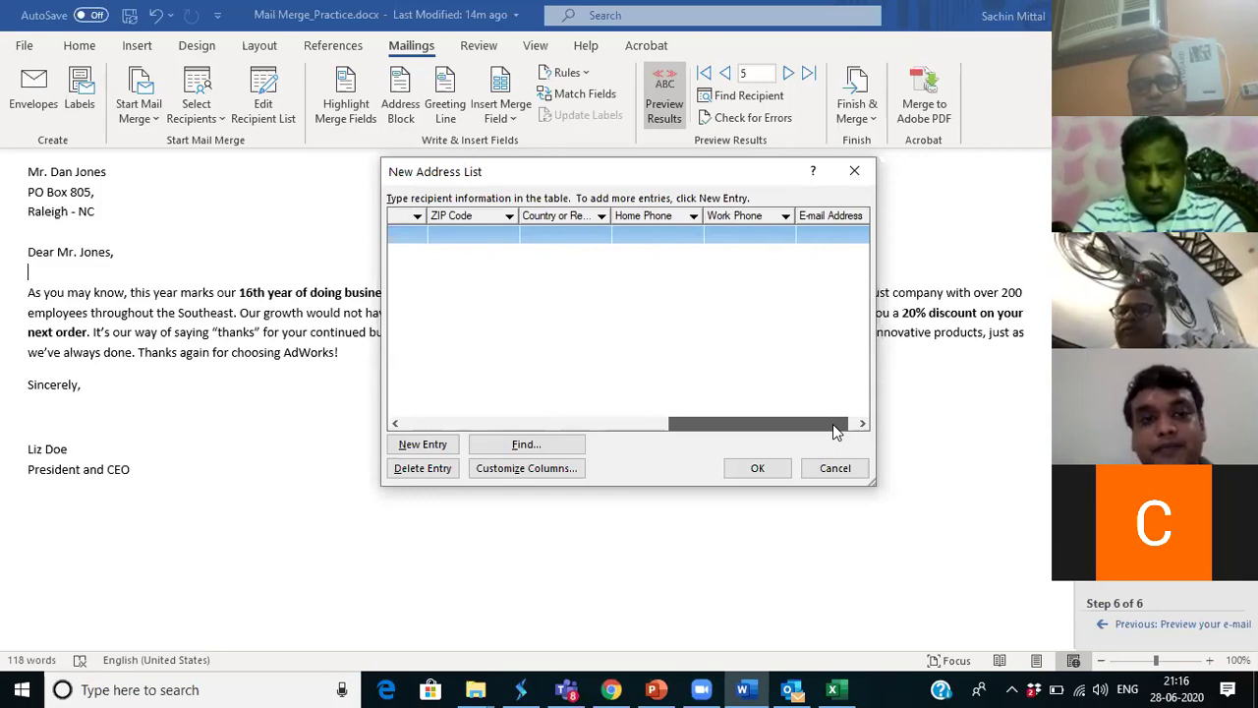
{"action": "left_click_drag", "start_coordinate": [833, 424], "coordinate": [736, 409]}
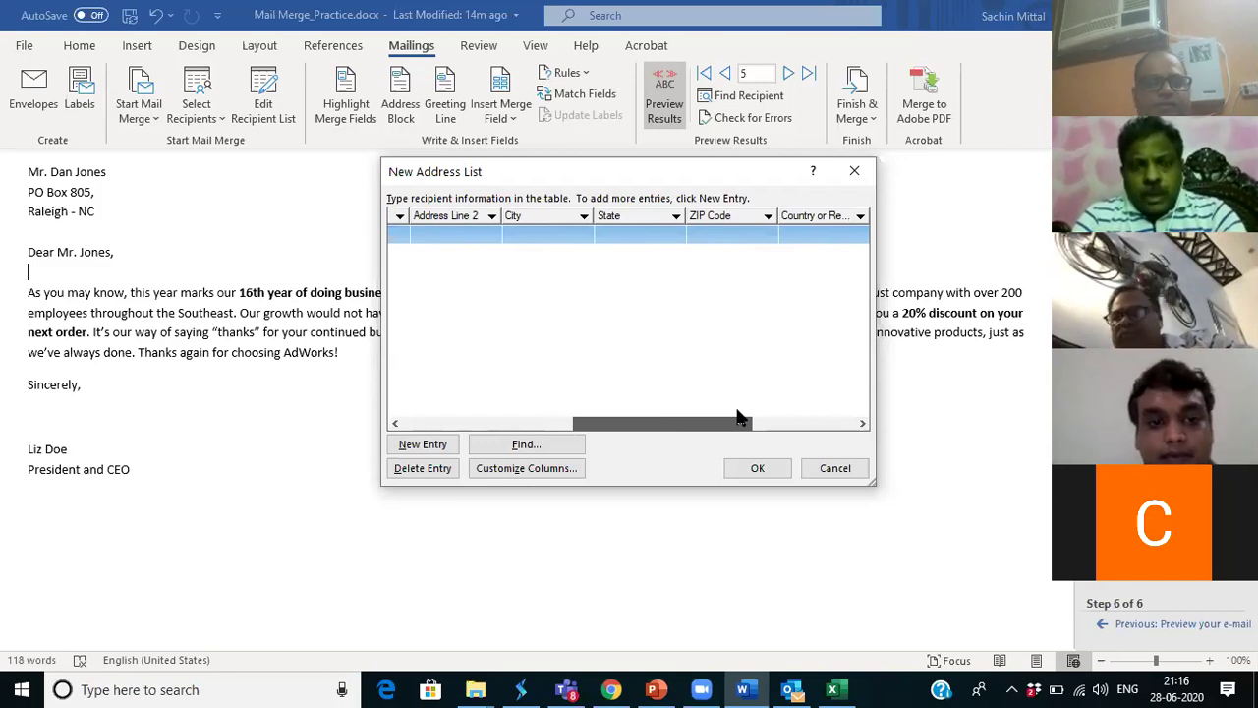
{"action": "left_click_drag", "start_coordinate": [739, 417], "coordinate": [562, 405]}
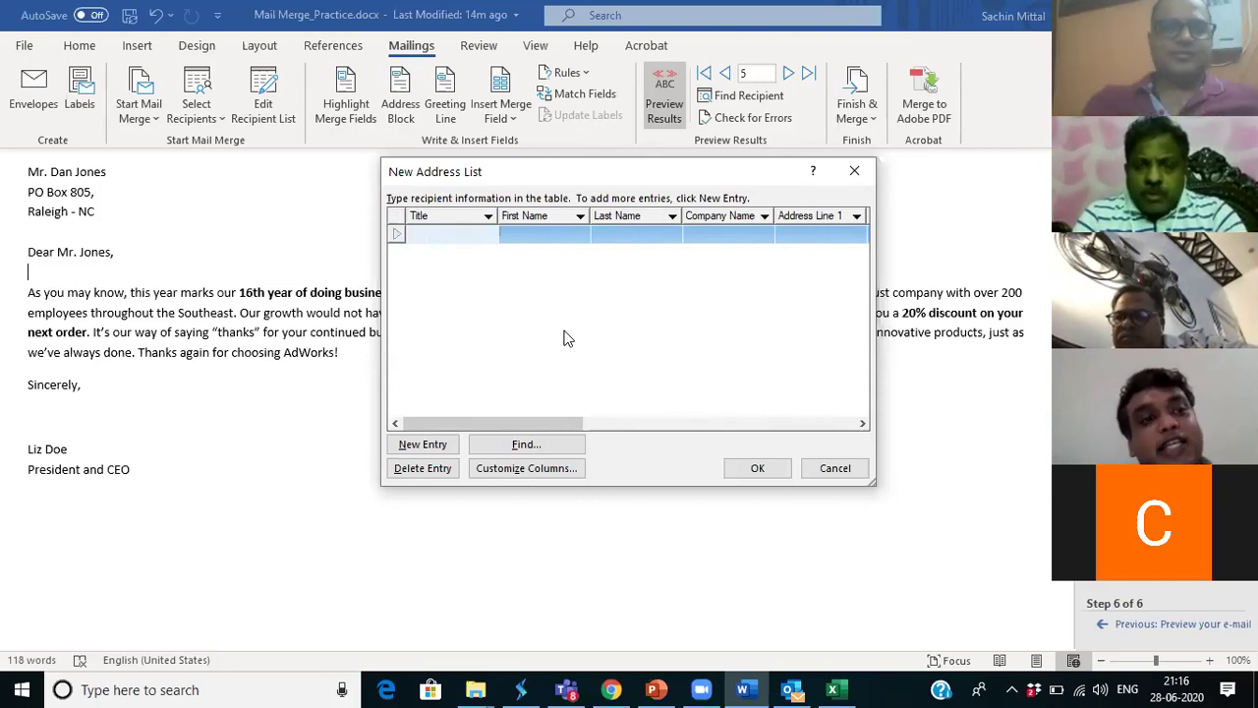
Cancel the New Address List and place the cursor below 'Sincerely,' in the letter.
{"action": "left_click", "coordinate": [849, 475]}
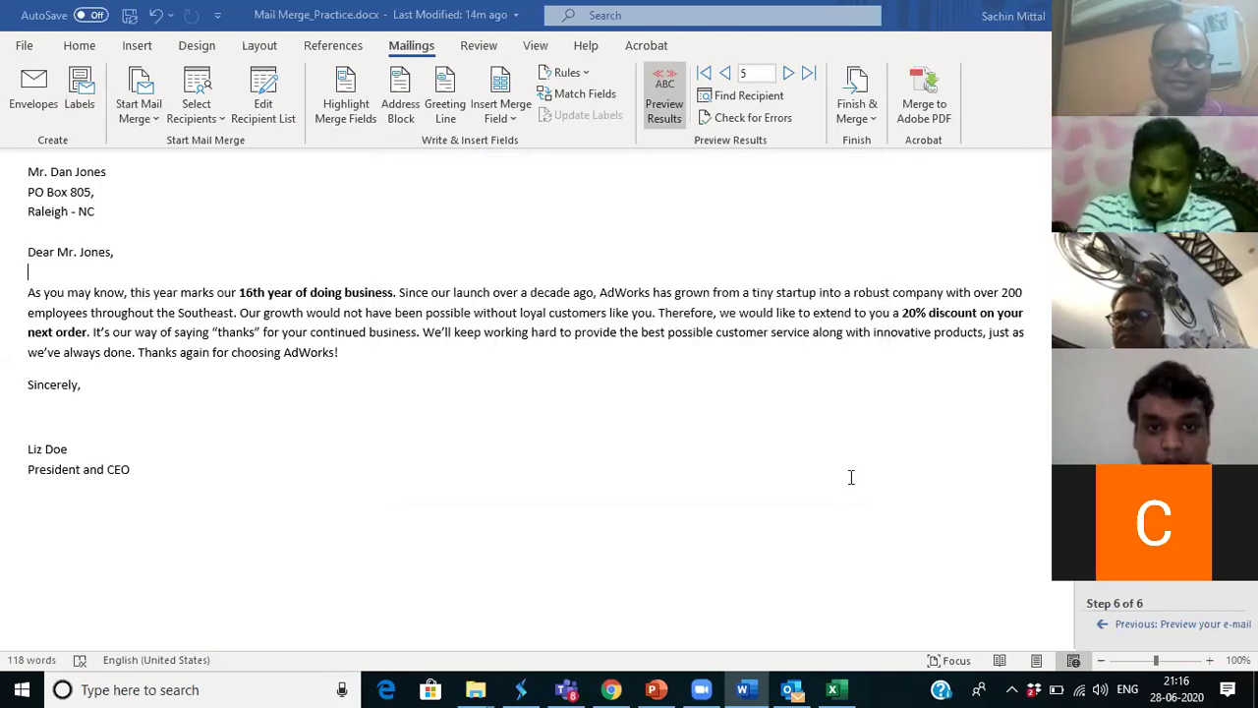
{"action": "left_click", "coordinate": [403, 355]}
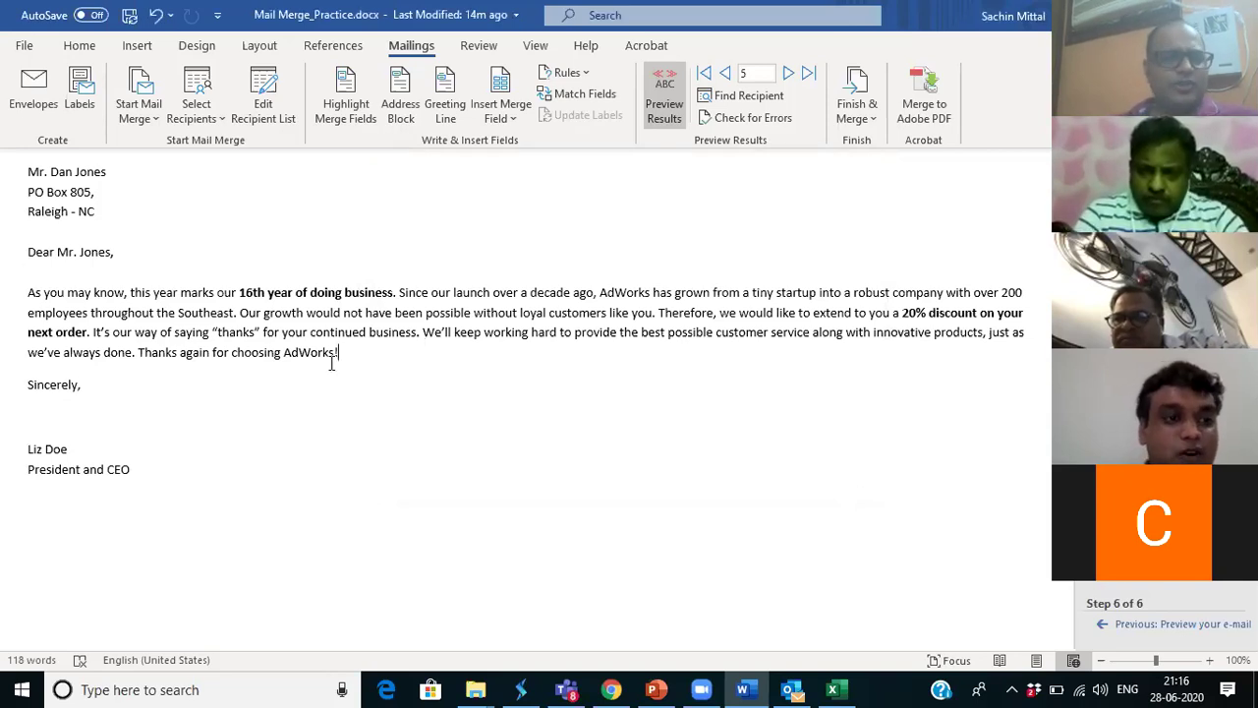
{"action": "left_click", "coordinate": [202, 415]}
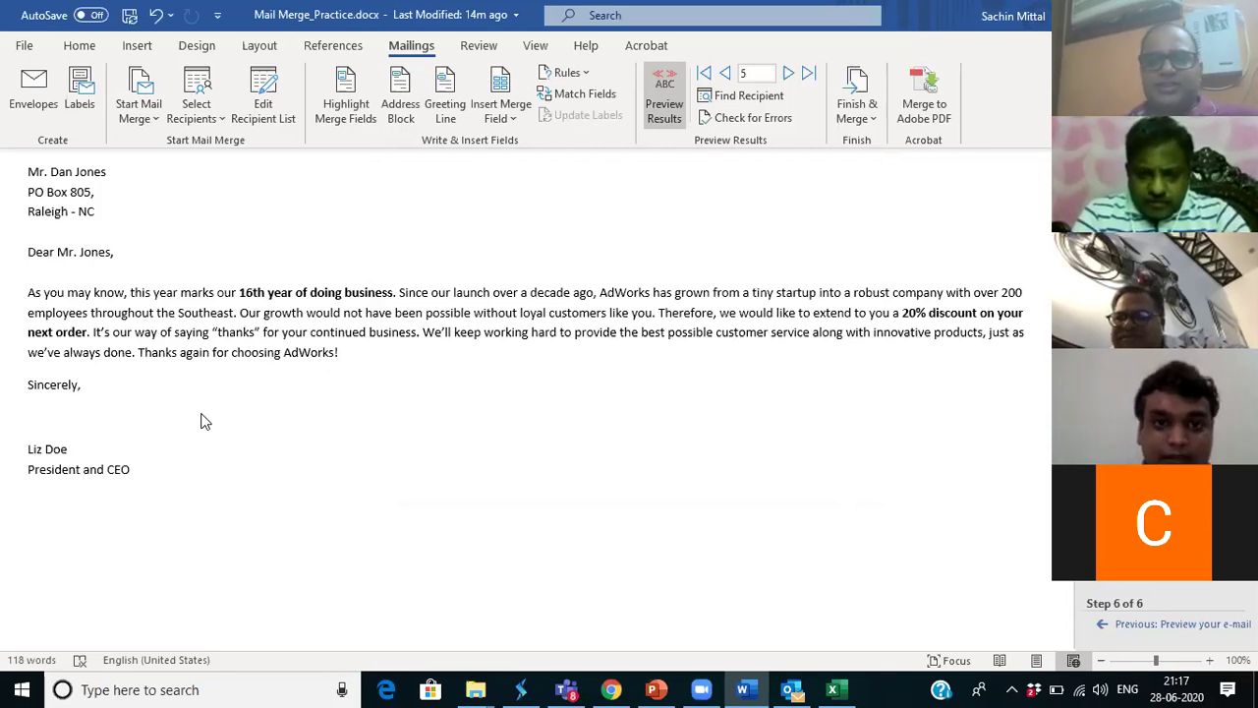
Present Day 2 Presentation from the Mail Merge Option slide to the Mi Excel contact slide, then end the show.
{"action": "key", "text": "alt+Tab"}
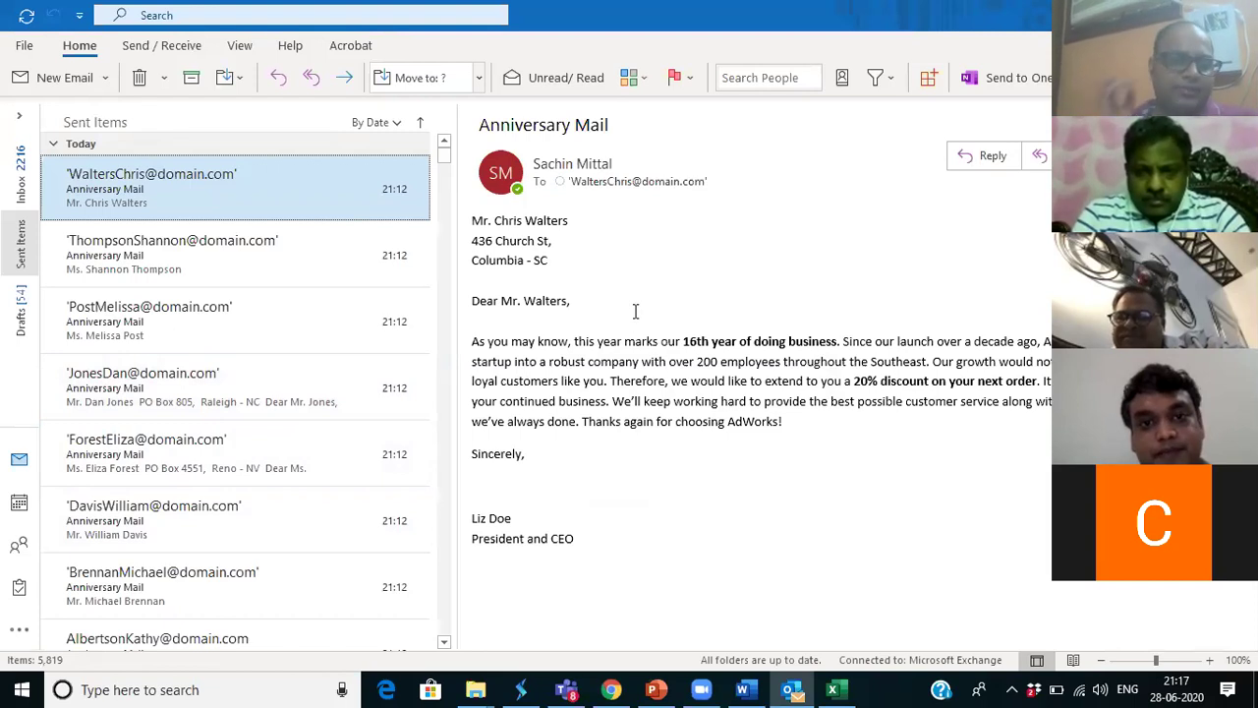
{"action": "key", "text": "alt+Tab"}
{"action": "key", "text": "alt+Tab"}
{"action": "key", "text": "alt+Tab"}
{"action": "key", "text": "alt+Tab"}
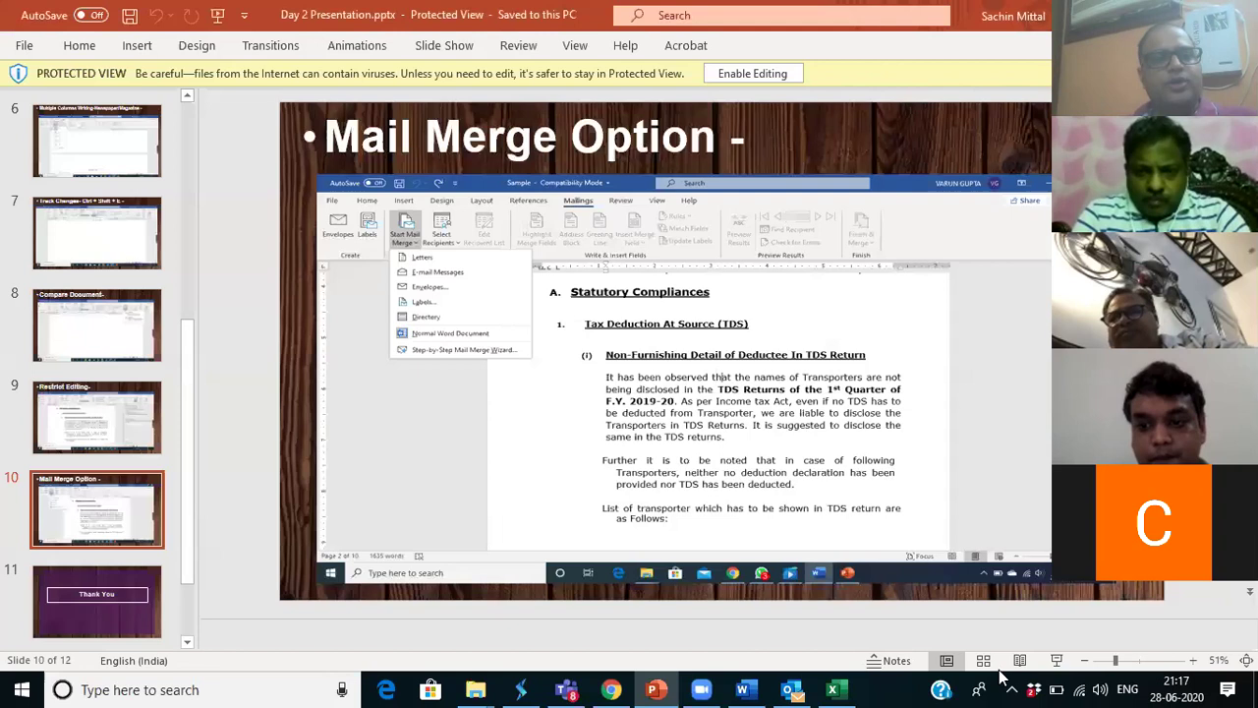
{"action": "left_click", "coordinate": [1055, 667]}
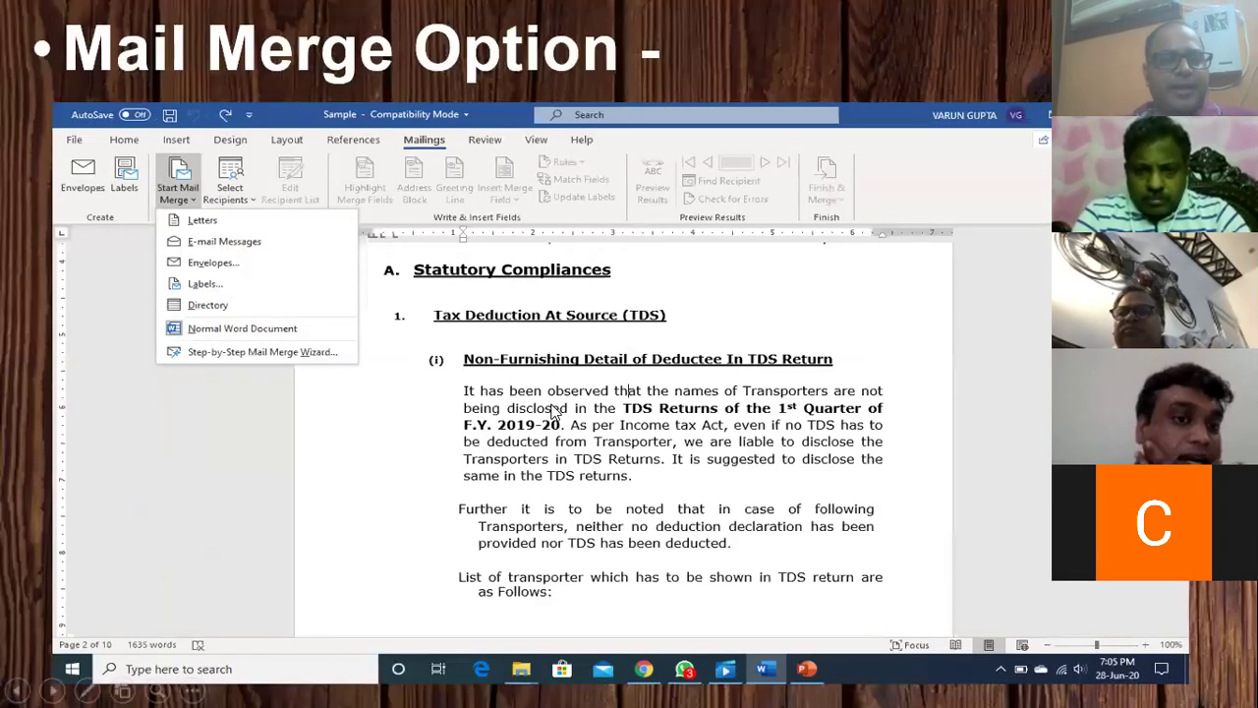
{"action": "left_click", "coordinate": [553, 411]}
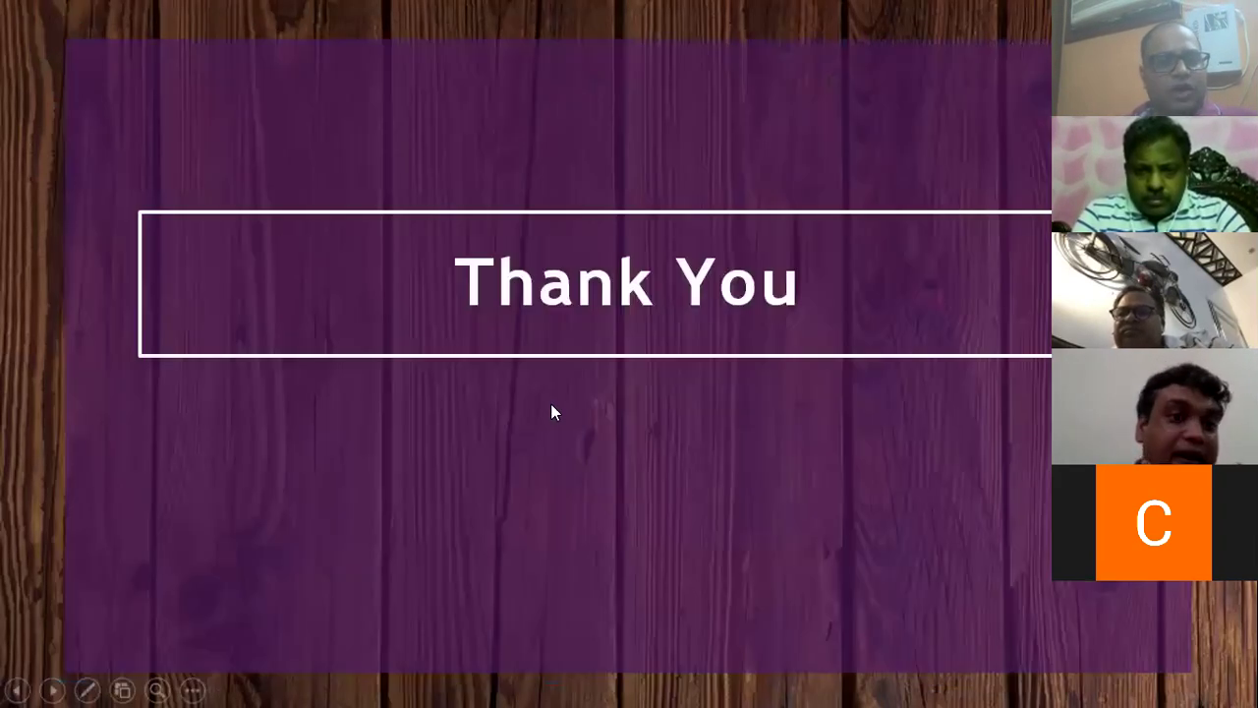
{"action": "key", "text": "Right"}
{"action": "key", "text": "Left"}
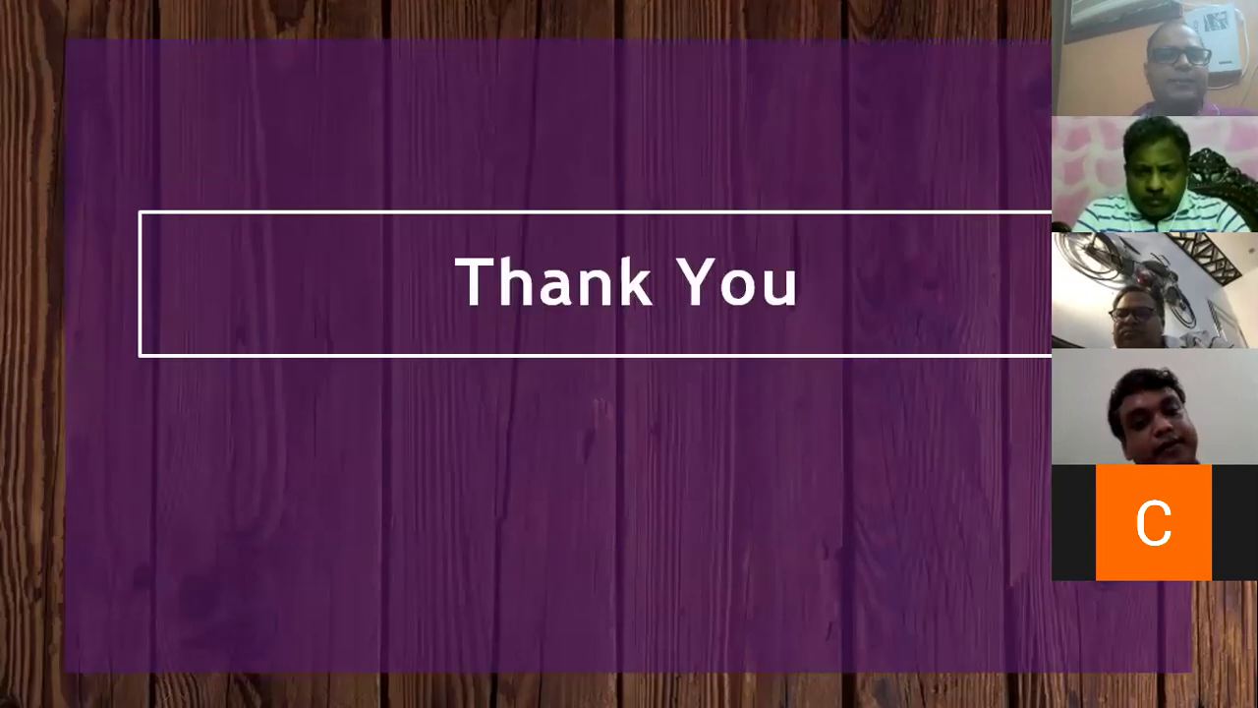
{"action": "key", "text": "Right"}
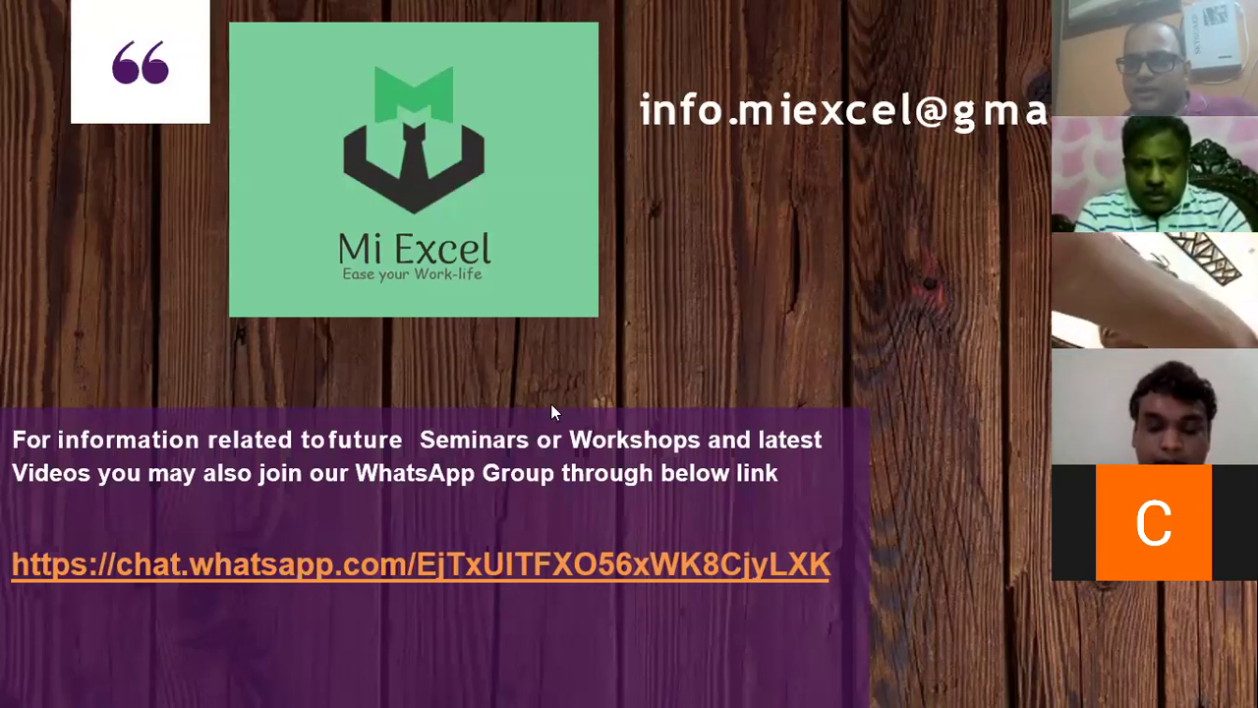
{"action": "key", "text": "alt+Tab"}
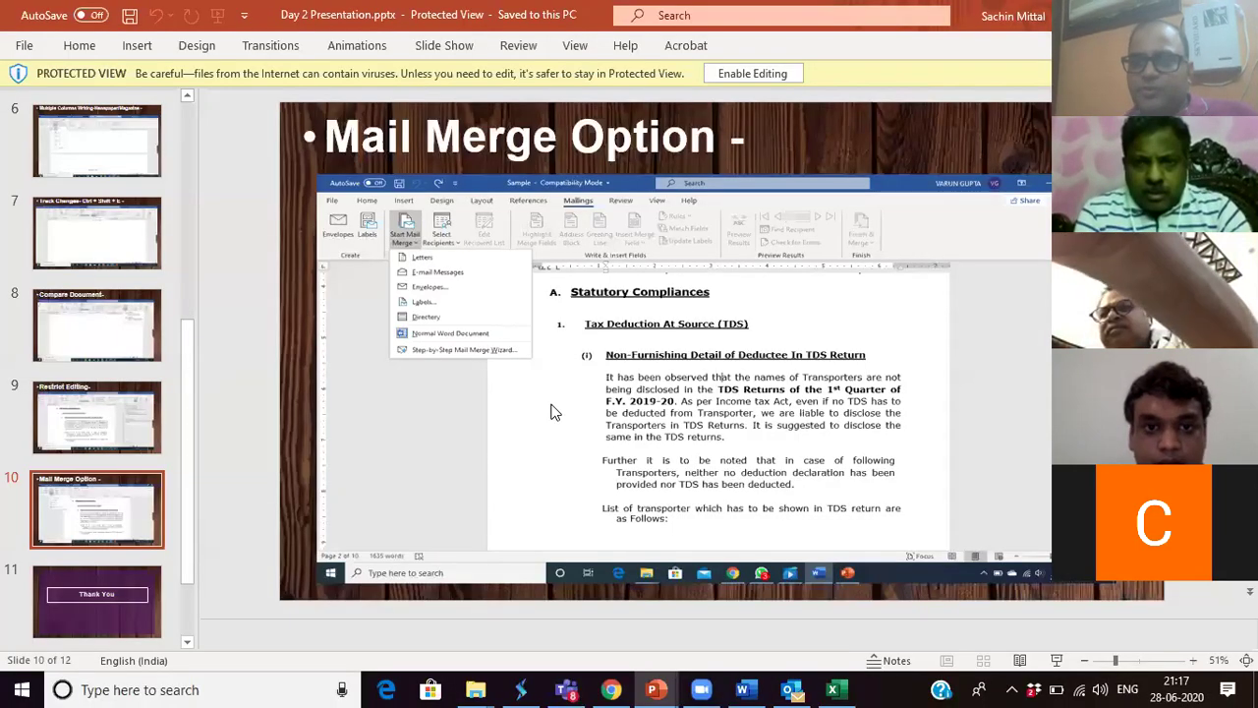
{"action": "key", "text": "alt+Tab"}
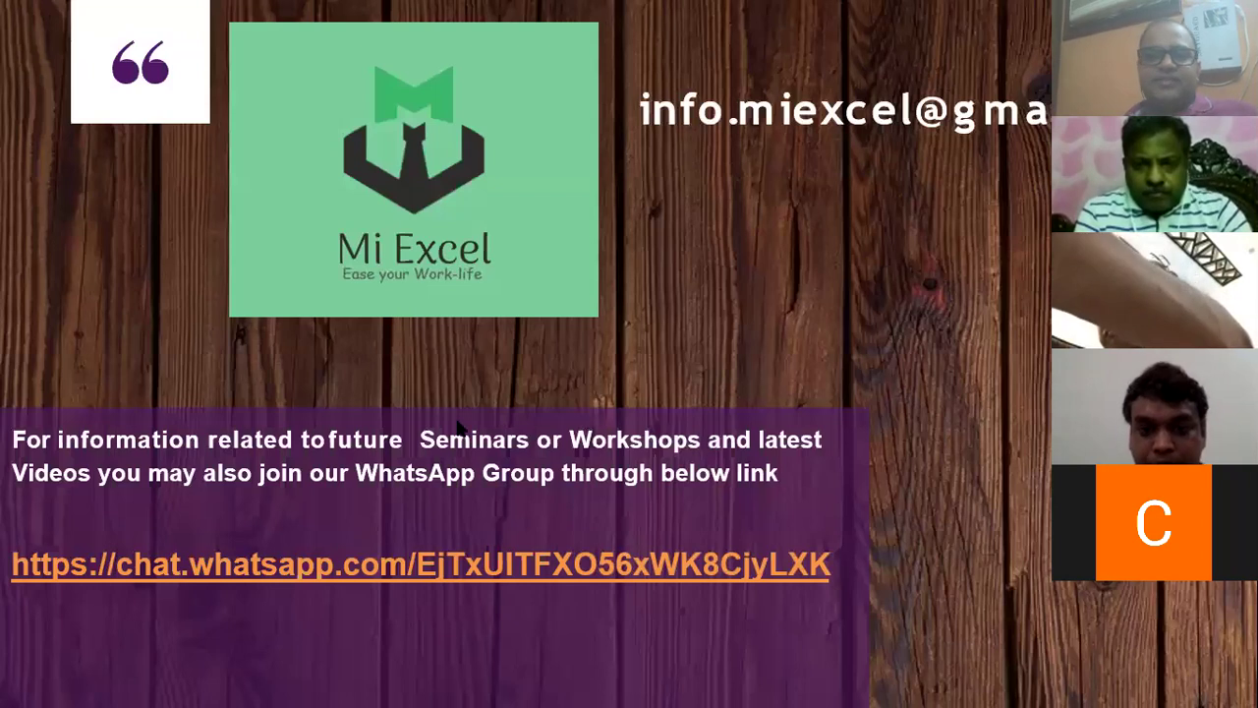
{"action": "key", "text": "Escape"}
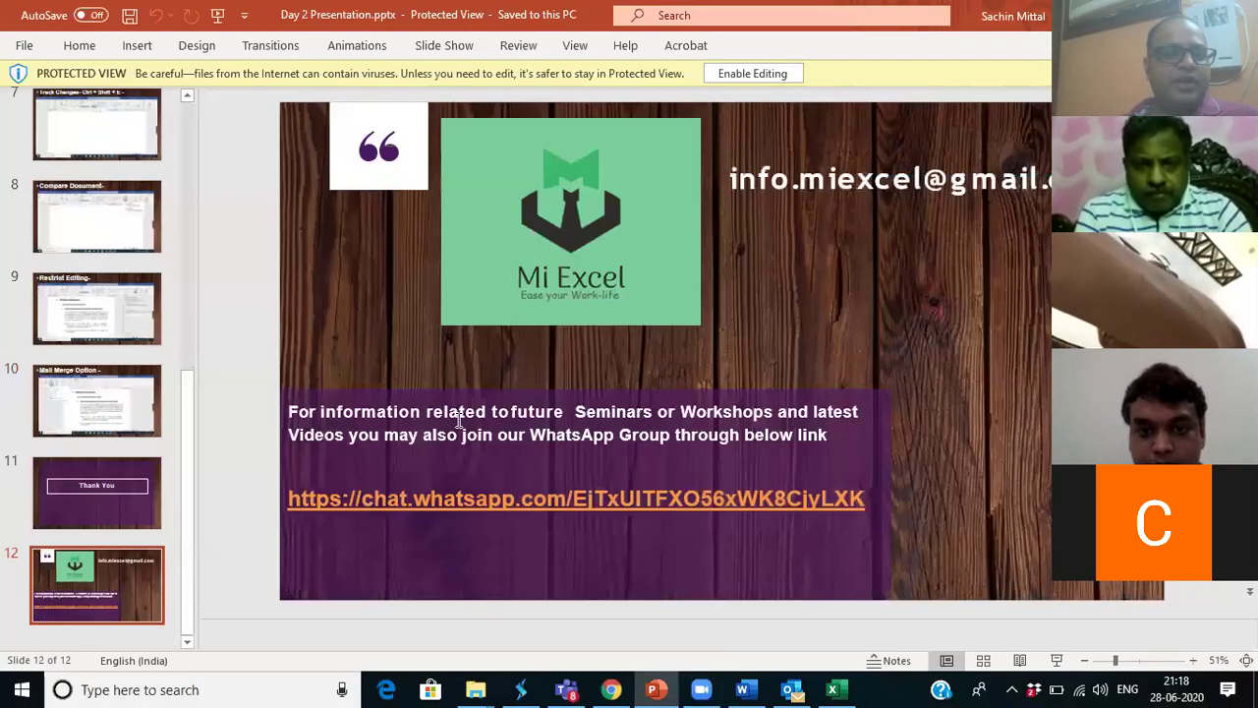
Select the For information text box and open, then dismiss, its editing shortcut menu.
{"action": "left_click", "coordinate": [459, 420]}
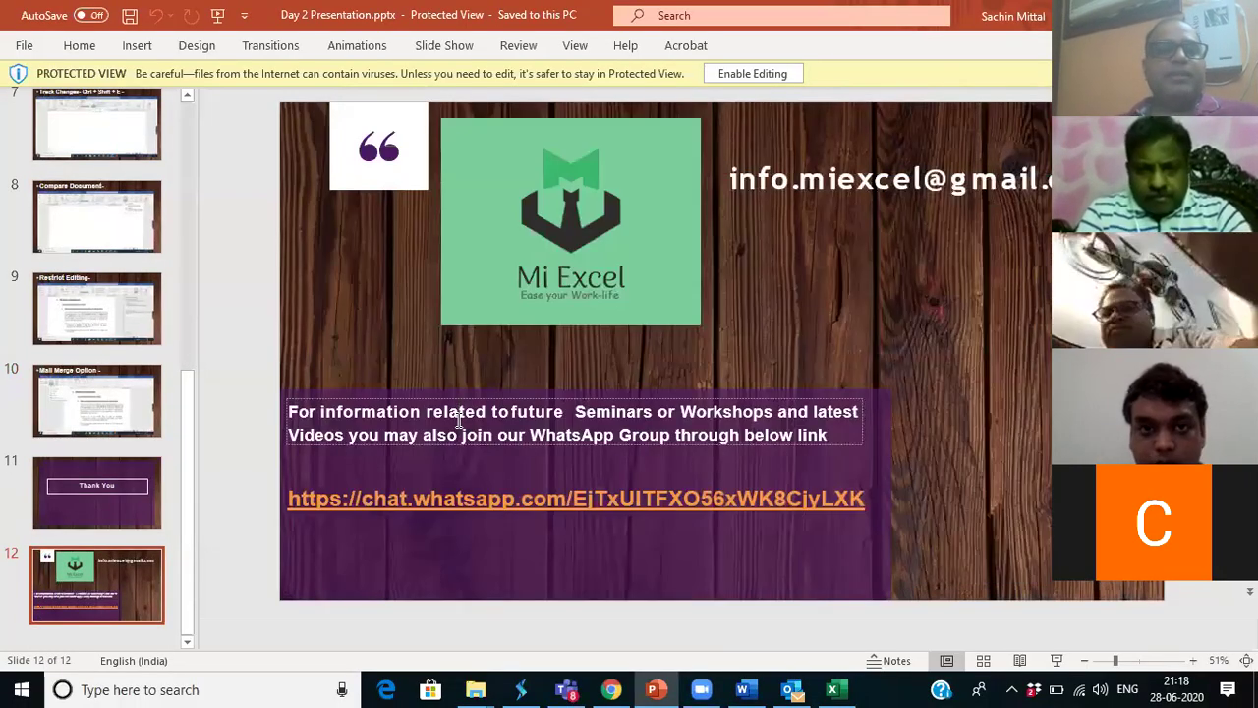
{"action": "left_click", "coordinate": [459, 425]}
{"action": "right_click", "coordinate": [460, 423]}
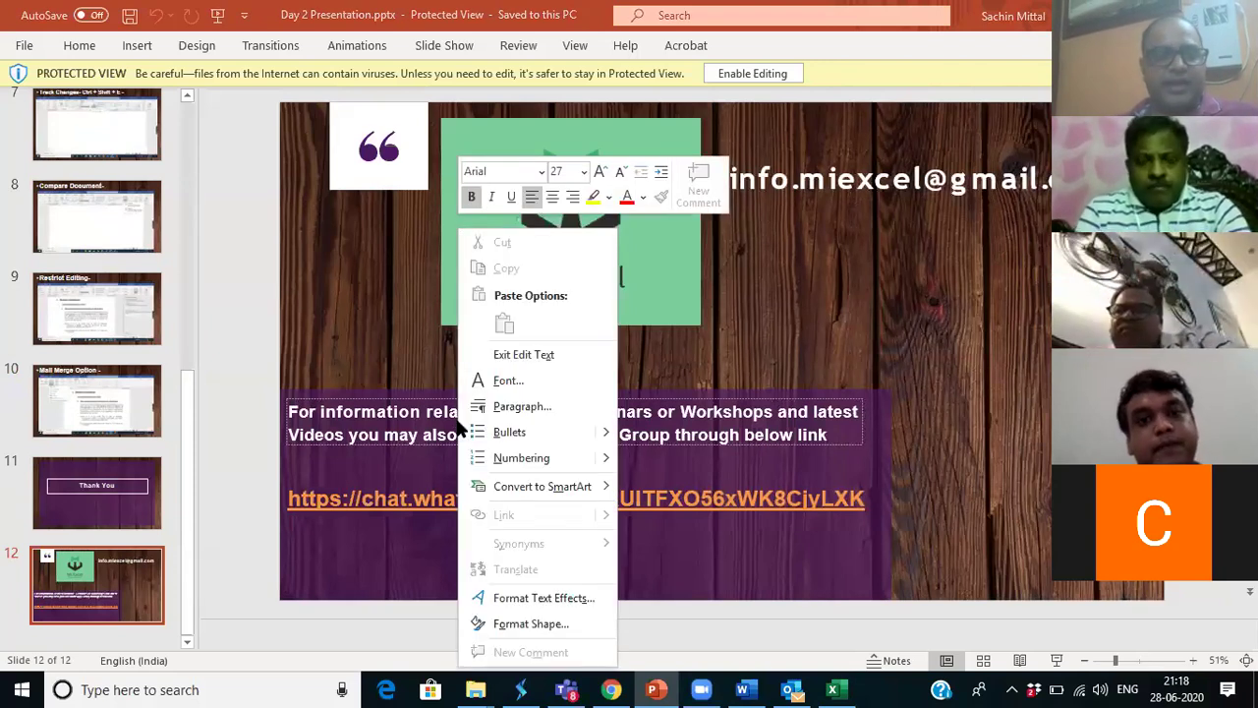
{"action": "left_click", "coordinate": [459, 422]}
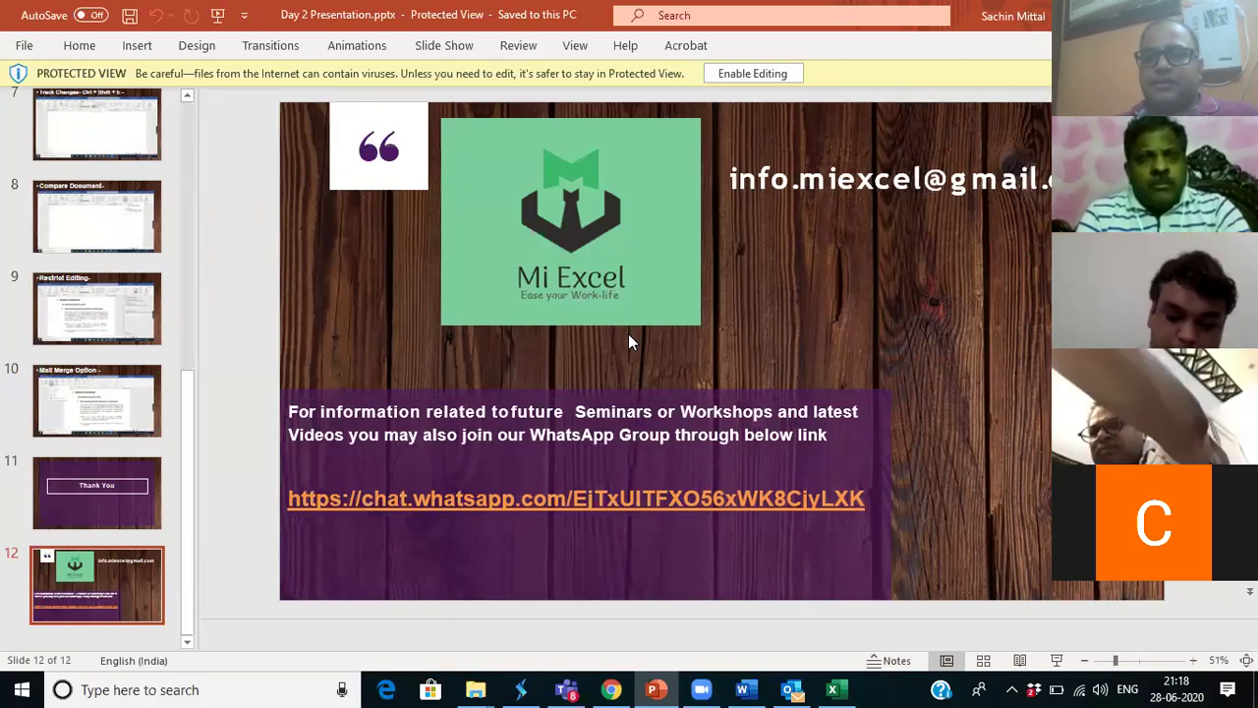
Check the link text box's options, then run the slide show from the Thank You slide.
{"action": "right_click", "coordinate": [554, 481]}
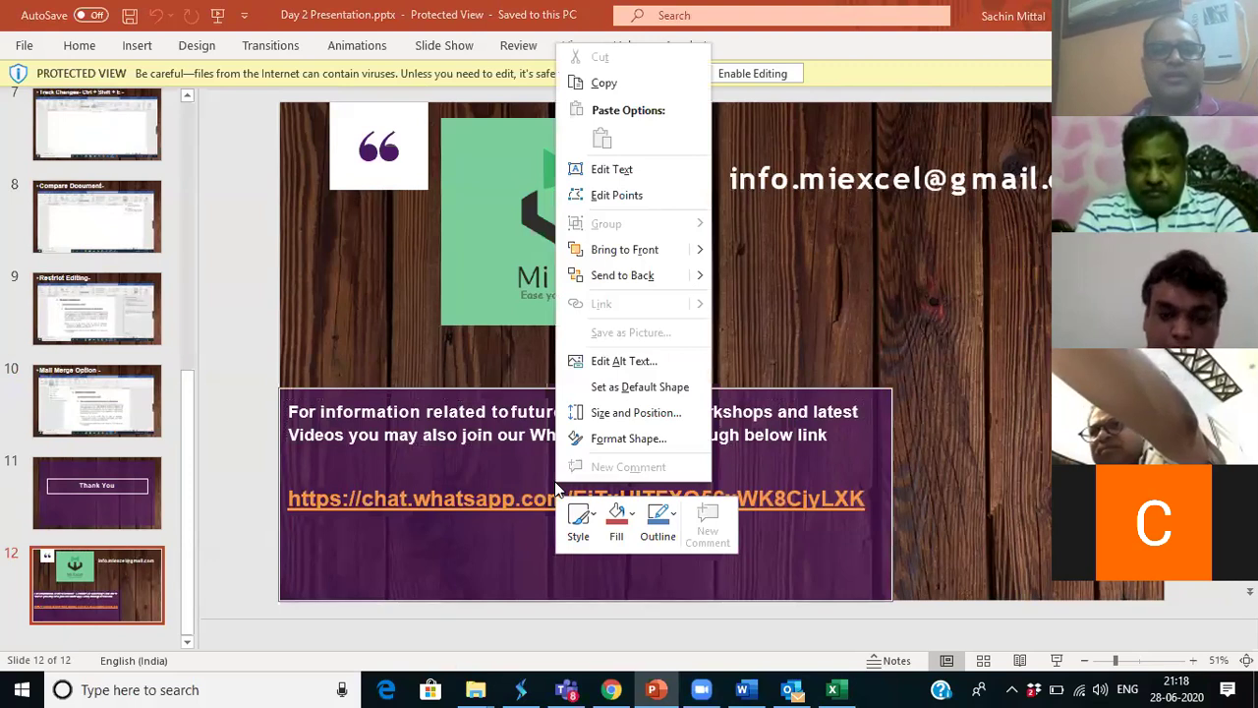
{"action": "left_click", "coordinate": [1037, 535]}
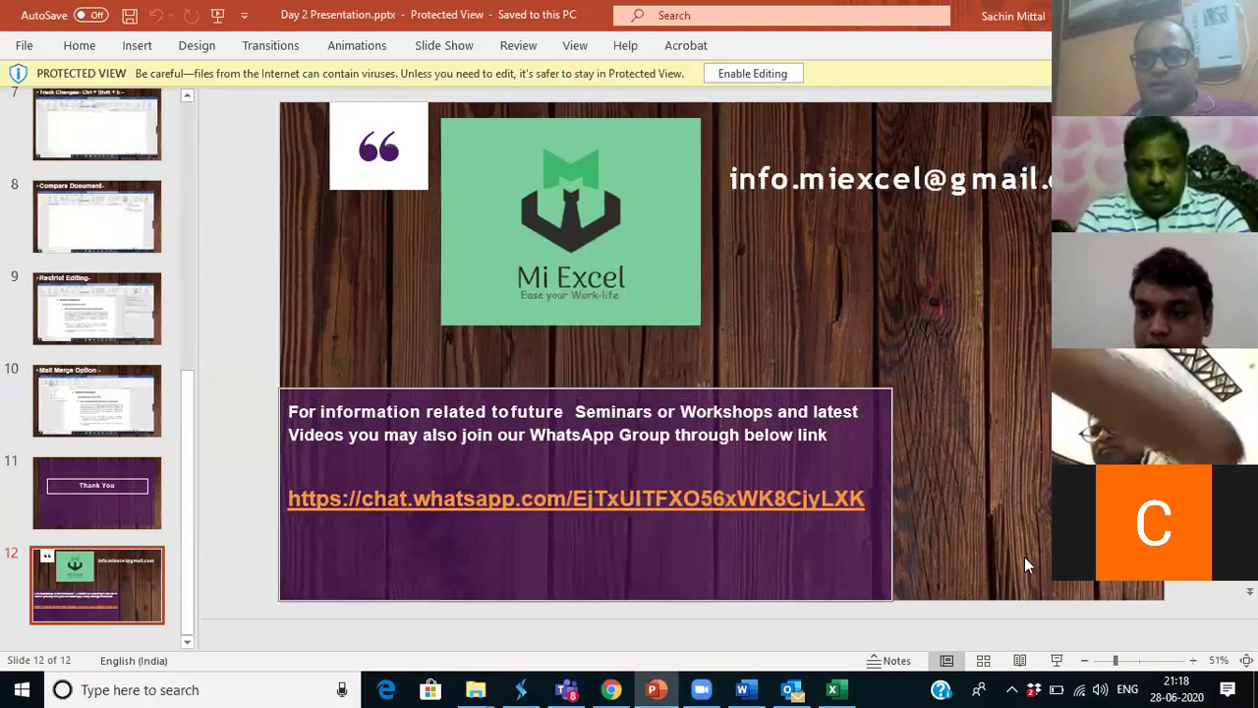
{"action": "scroll", "coordinate": [1024, 557], "scroll_direction": "up", "scroll_amount": 1}
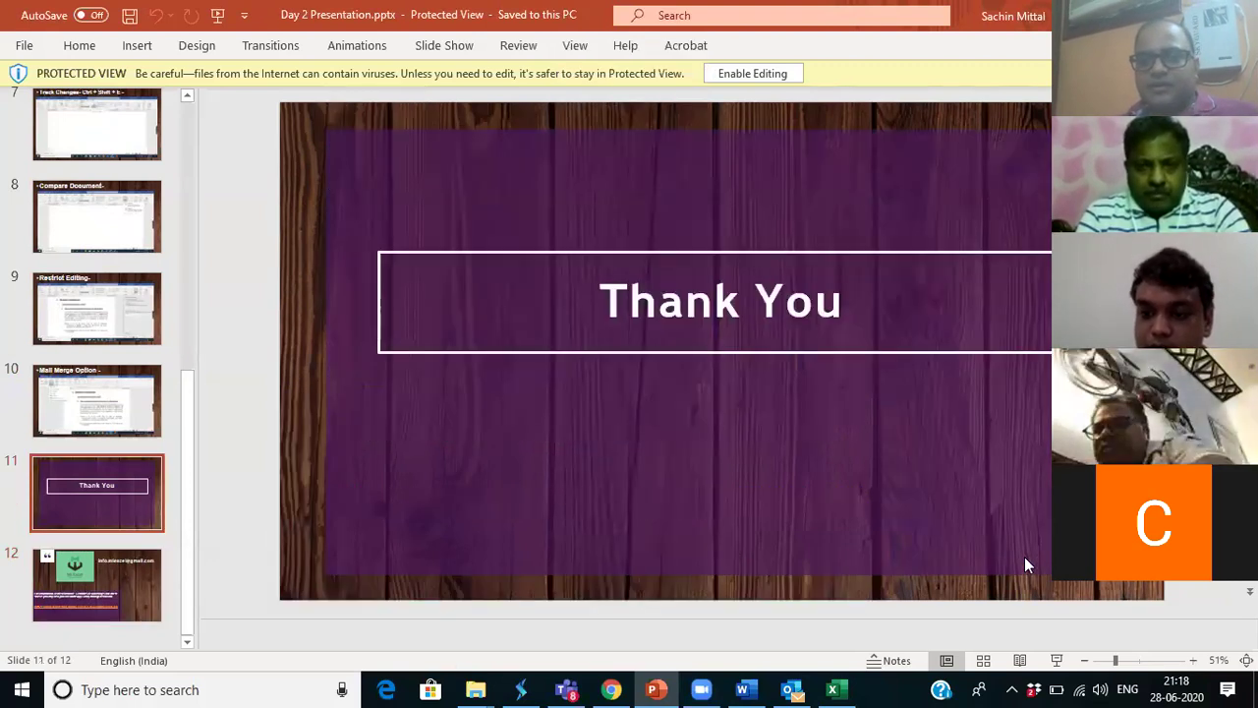
{"action": "left_click", "coordinate": [1057, 660]}
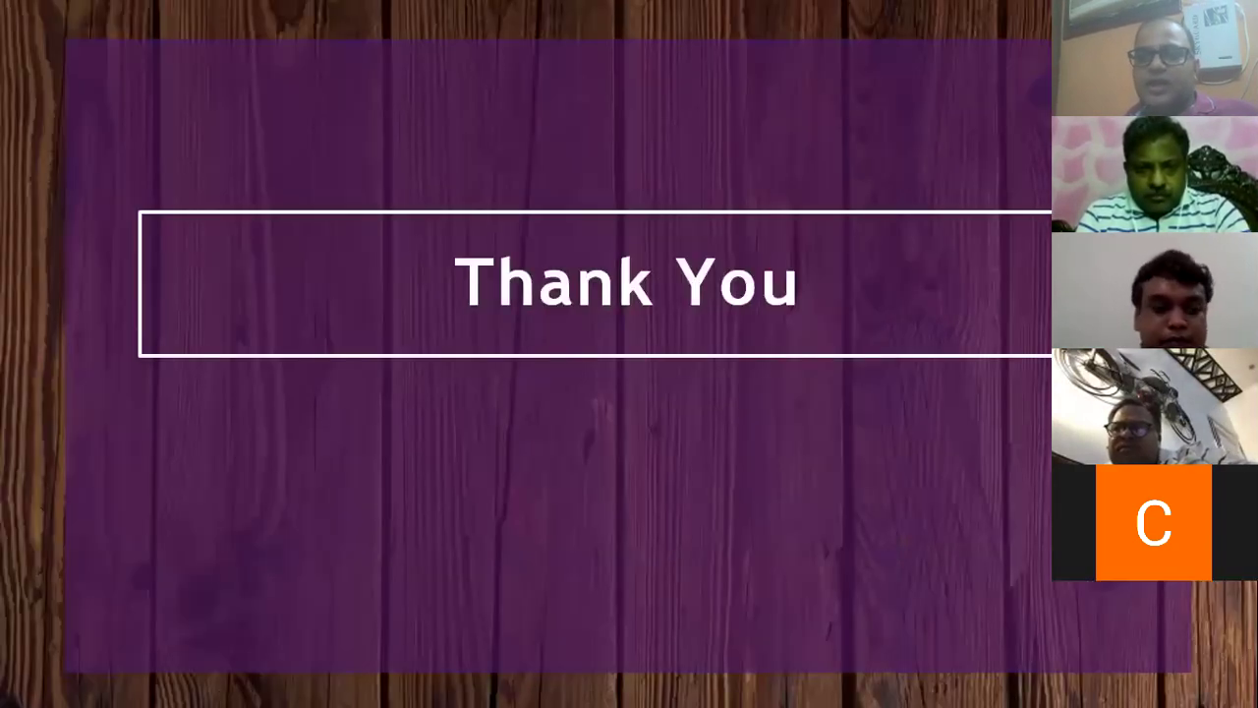
Advance the slide show to the contact slide with the WhatsApp link.
{"action": "key", "text": "Right"}
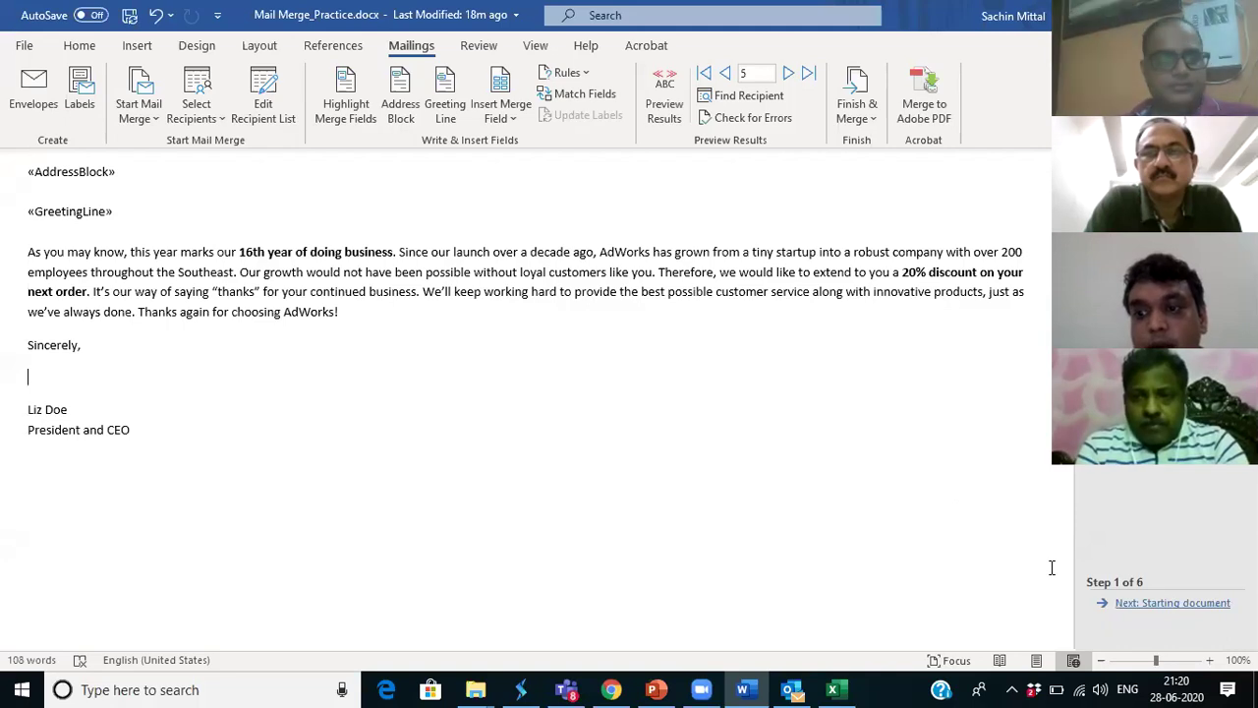
Step the Mail Merge wizard through recipients and letter writing to the preview stage.
{"action": "left_click", "coordinate": [1170, 603]}
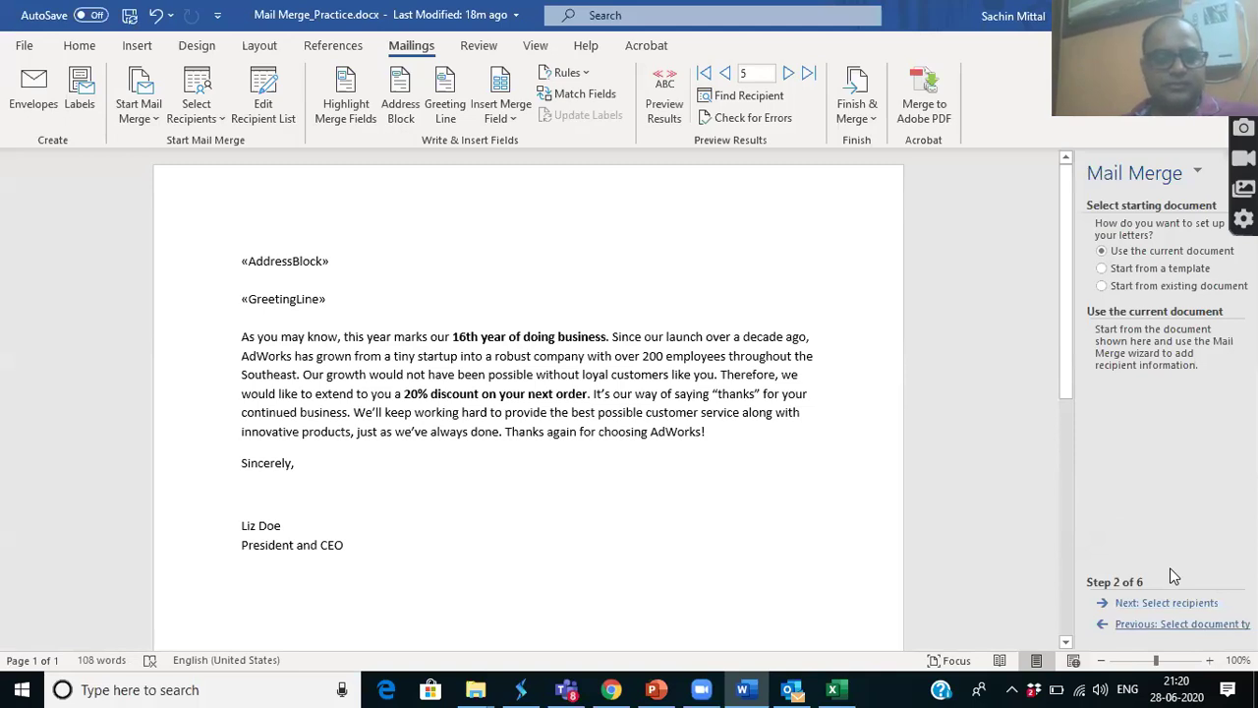
{"action": "left_click", "coordinate": [1169, 603]}
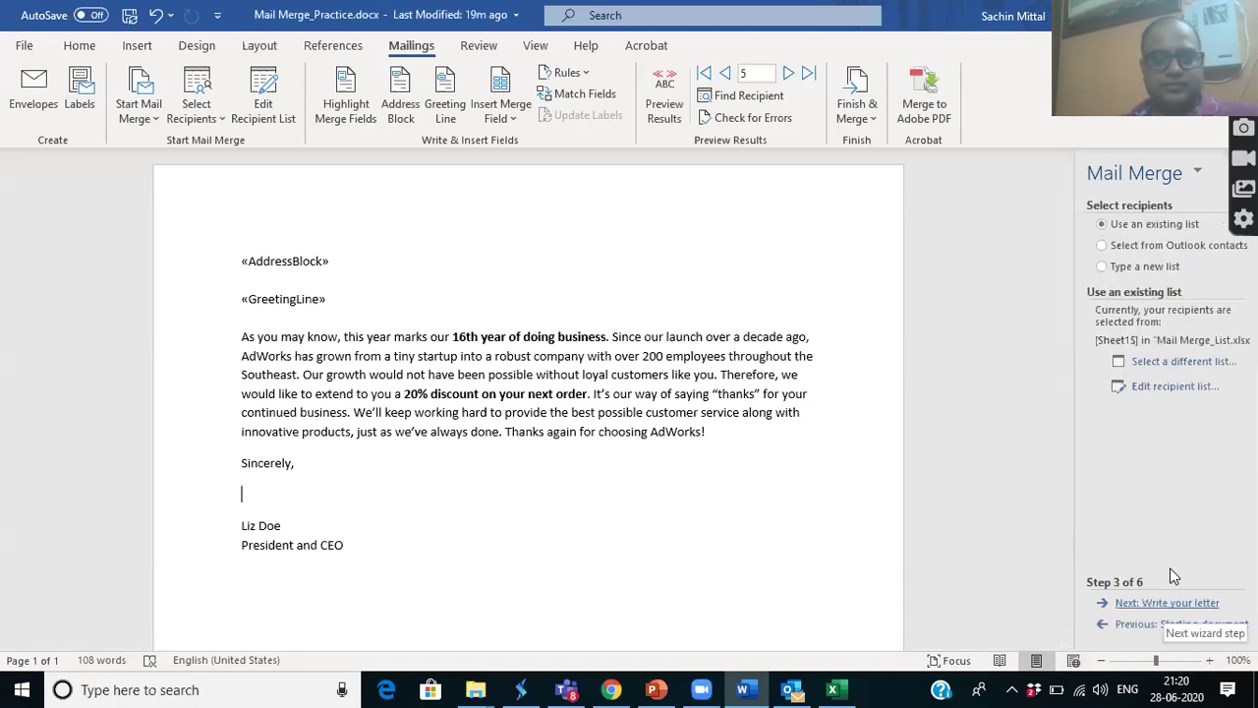
{"action": "left_click", "coordinate": [1170, 603]}
{"action": "left_click", "coordinate": [1170, 603]}
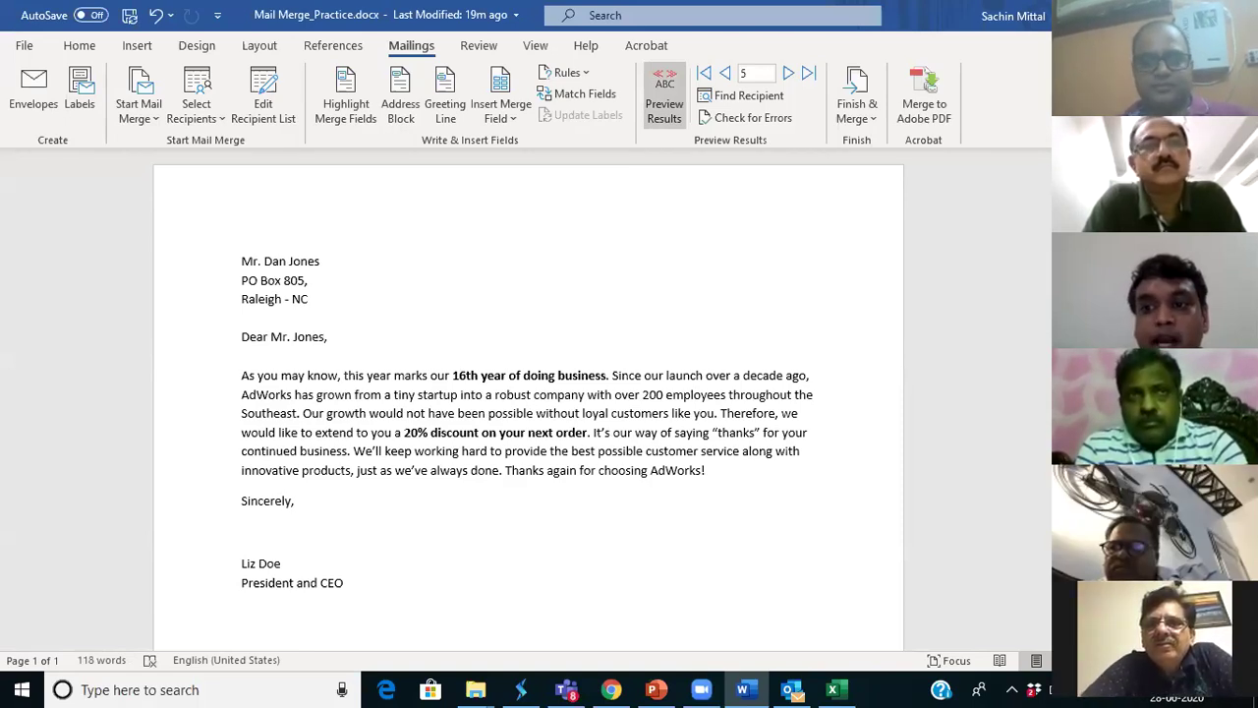
Merge to a new document as individual letters, starting from record 1 with no end record.
{"action": "left_click", "coordinate": [1121, 285]}
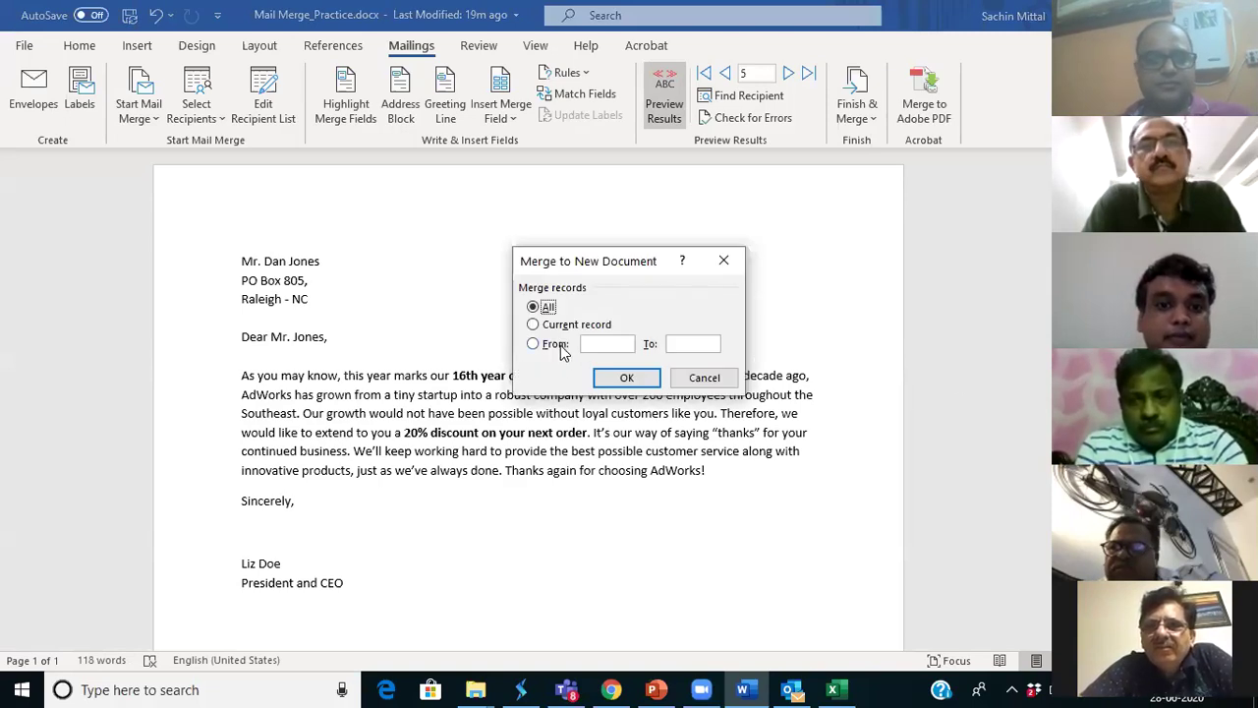
{"action": "left_click", "coordinate": [533, 343]}
{"action": "left_click", "coordinate": [678, 343]}
{"action": "type", "text": "1"}
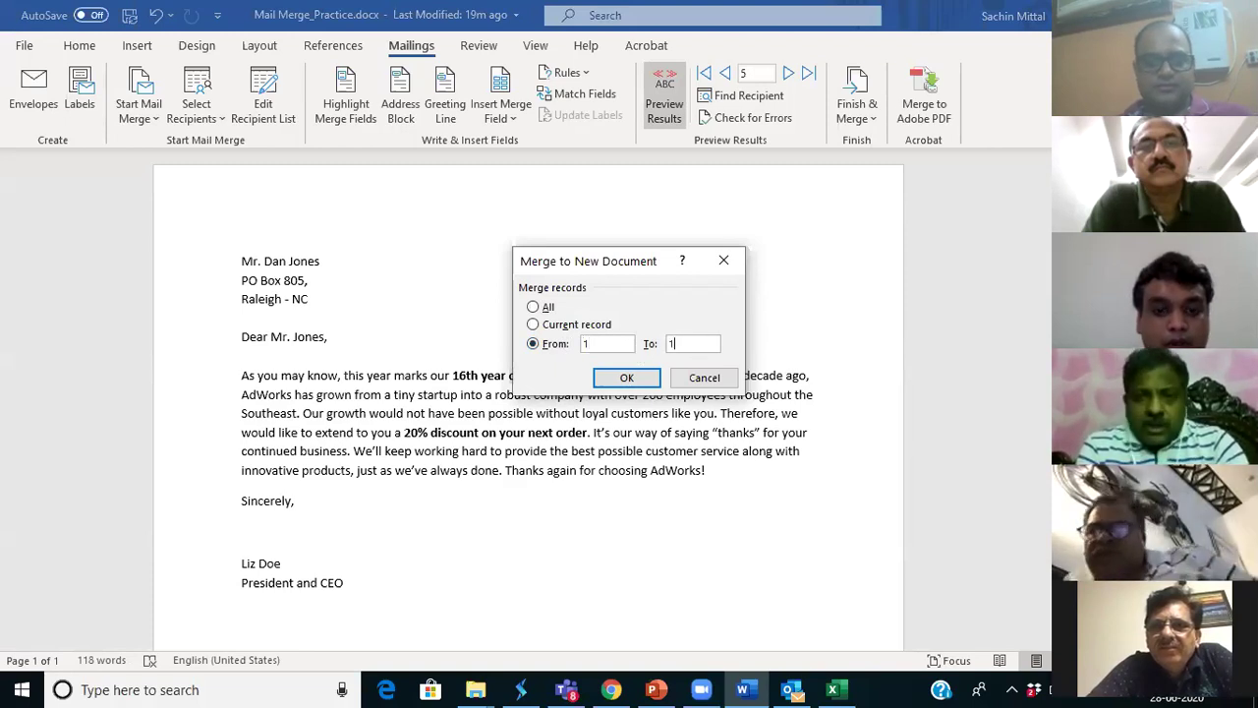
{"action": "key", "text": "BackSpace"}
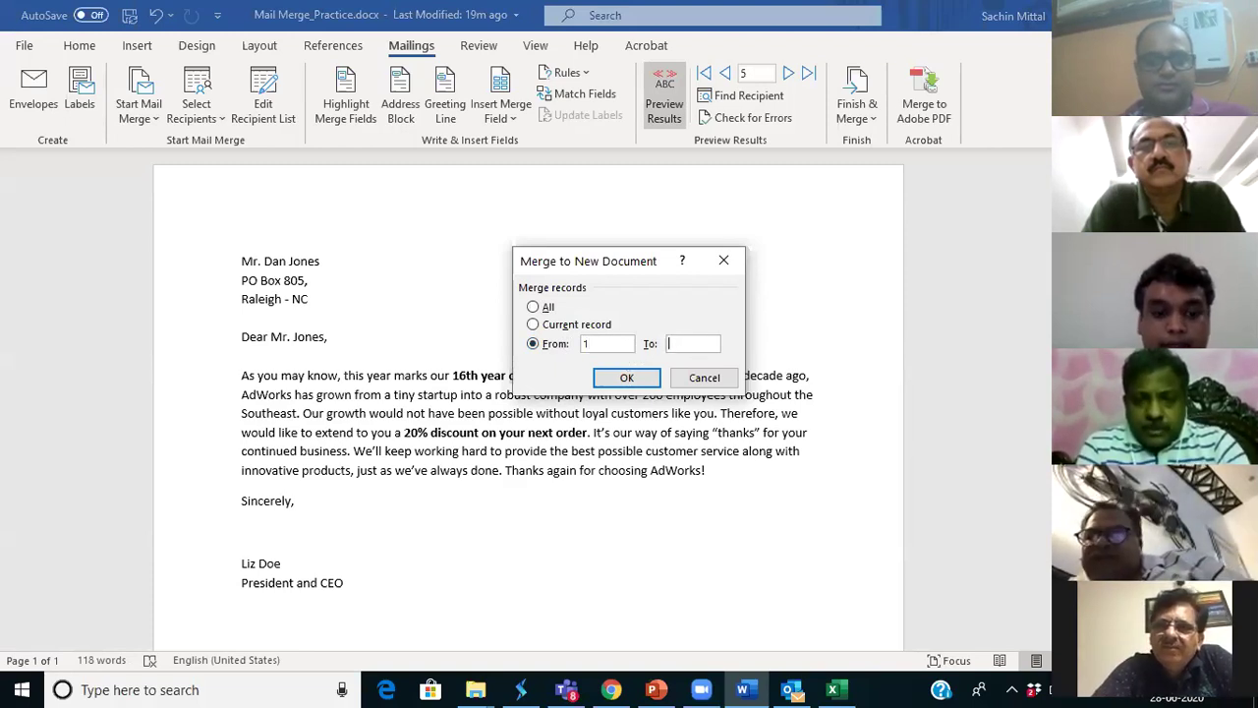
{"action": "type", "text": "5"}
{"action": "left_click", "coordinate": [655, 376]}
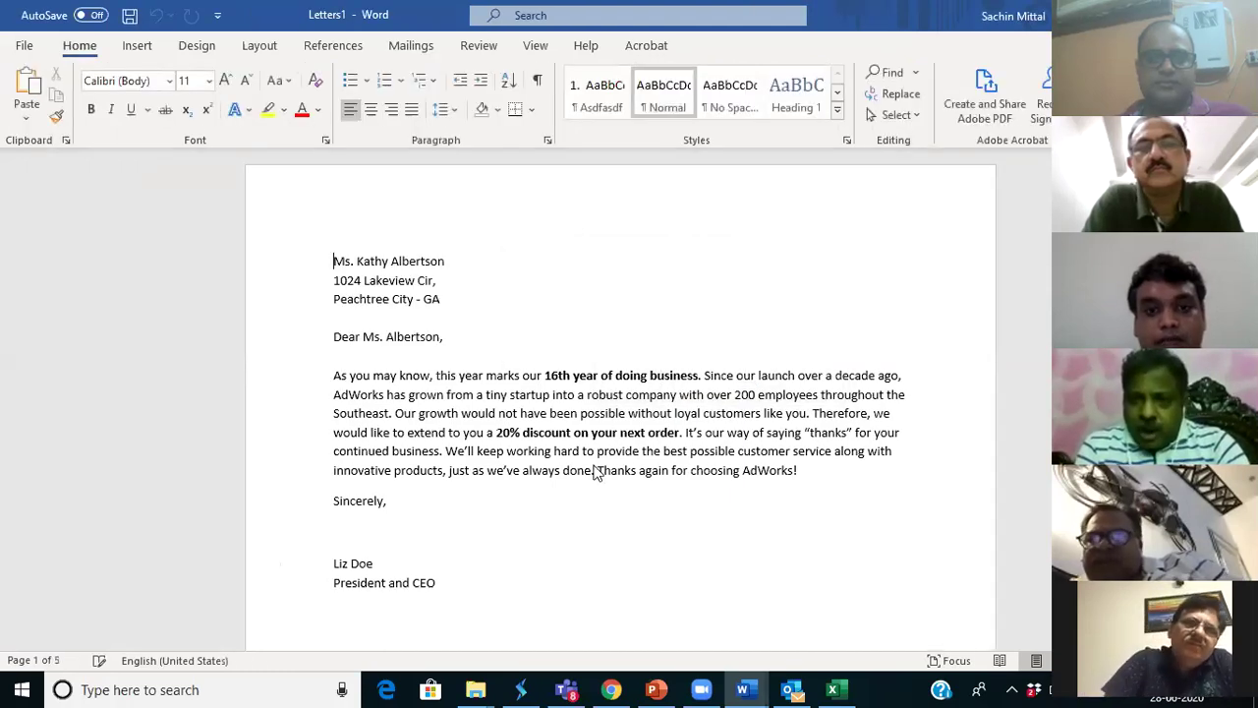
{"action": "key", "text": "alt+Tab"}
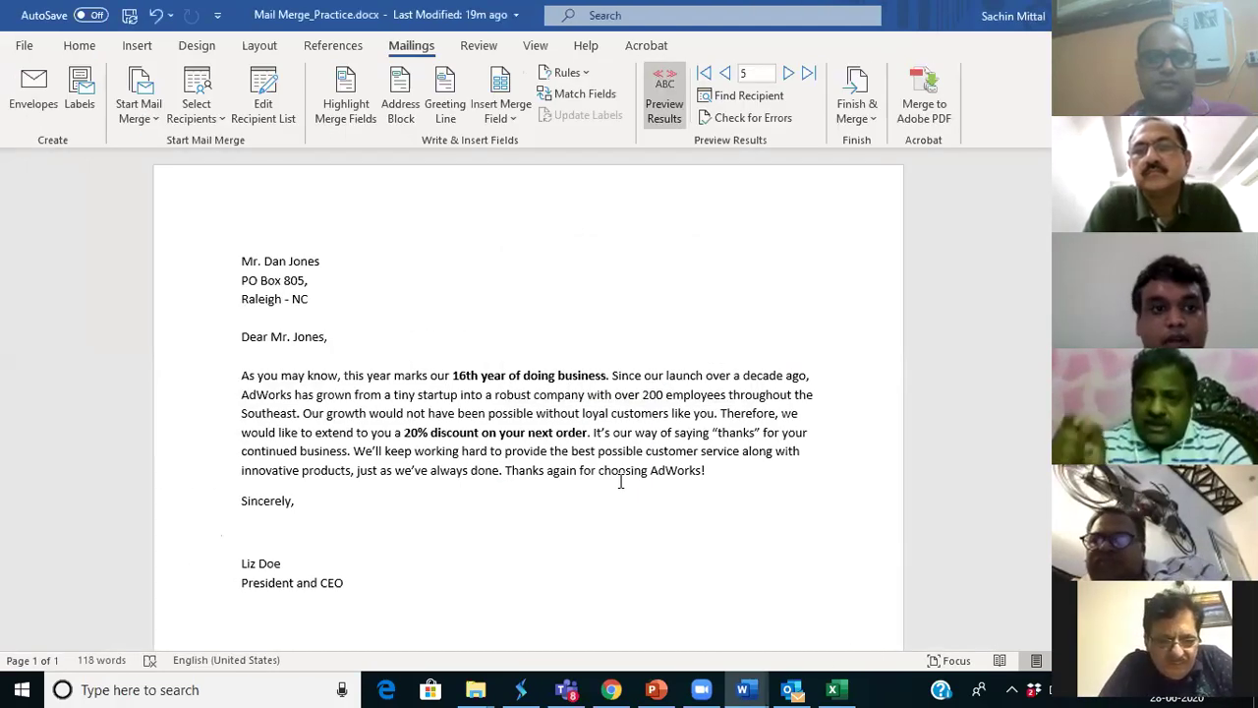
{"action": "key", "text": "alt+Tab"}
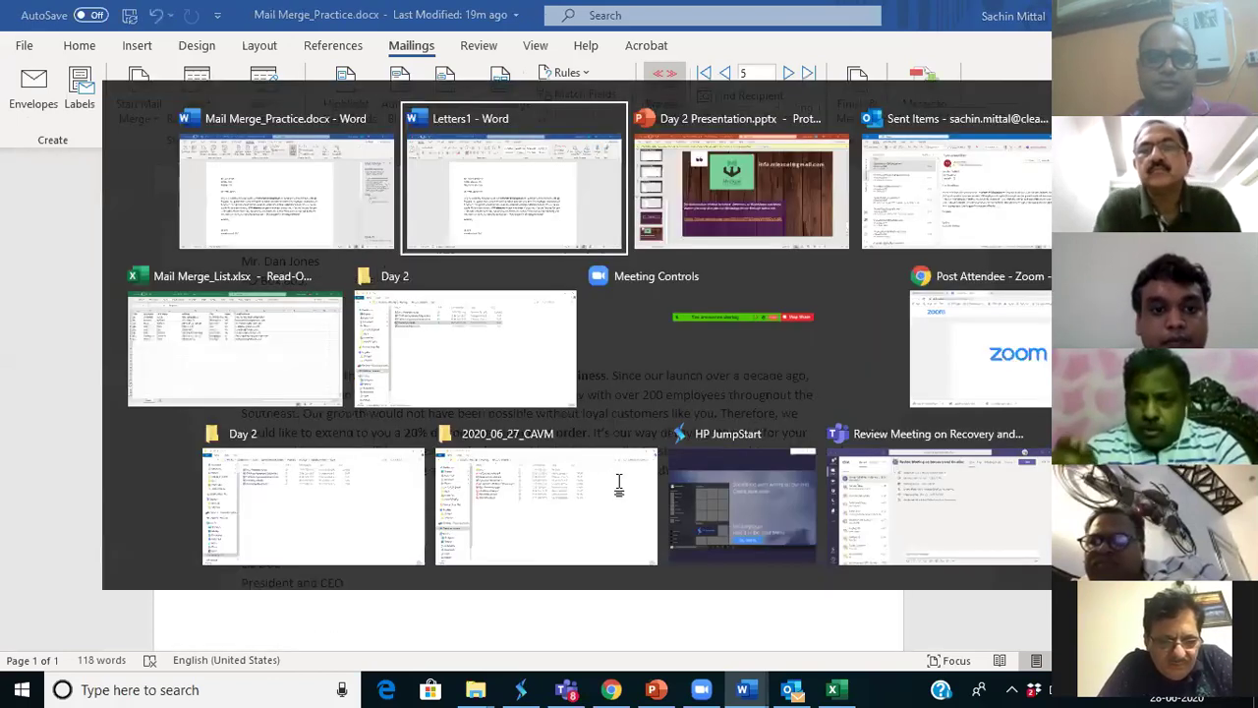
{"action": "scroll", "coordinate": [618, 482], "scroll_direction": "down", "scroll_amount": 5}
{"action": "scroll", "coordinate": [618, 481], "scroll_direction": "down", "scroll_amount": 5}
{"action": "scroll", "coordinate": [619, 481], "scroll_direction": "up", "scroll_amount": 5}
{"action": "scroll", "coordinate": [619, 481], "scroll_direction": "up", "scroll_amount": 5}
{"action": "scroll", "coordinate": [618, 481], "scroll_direction": "up", "scroll_amount": 5}
{"action": "scroll", "coordinate": [618, 482], "scroll_direction": "up", "scroll_amount": 2}
{"action": "scroll", "coordinate": [618, 482], "scroll_direction": "down", "scroll_amount": 10}
{"action": "scroll", "coordinate": [619, 482], "scroll_direction": "up", "scroll_amount": 9}
{"action": "scroll", "coordinate": [621, 482], "scroll_direction": "up", "scroll_amount": 1}
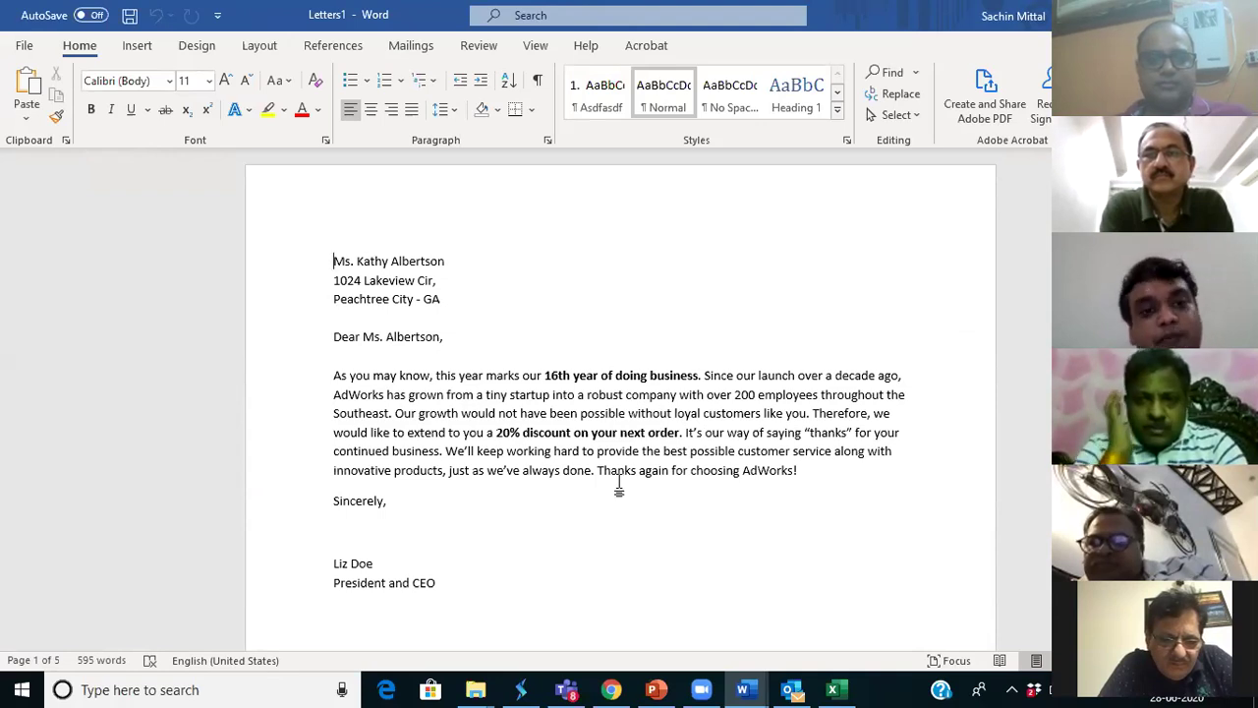
{"action": "scroll", "coordinate": [618, 482], "scroll_direction": "down", "scroll_amount": 15}
{"action": "scroll", "coordinate": [618, 482], "scroll_direction": "down", "scroll_amount": 15}
{"action": "scroll", "coordinate": [619, 482], "scroll_direction": "down", "scroll_amount": 6}
{"action": "scroll", "coordinate": [622, 482], "scroll_direction": "up", "scroll_amount": 20}
{"action": "scroll", "coordinate": [621, 482], "scroll_direction": "down", "scroll_amount": 9}
{"action": "scroll", "coordinate": [620, 481], "scroll_direction": "down", "scroll_amount": 10}
{"action": "scroll", "coordinate": [620, 481], "scroll_direction": "down", "scroll_amount": 10}
{"action": "scroll", "coordinate": [620, 482], "scroll_direction": "down", "scroll_amount": 10}
{"action": "scroll", "coordinate": [620, 481], "scroll_direction": "down", "scroll_amount": 5}
{"action": "scroll", "coordinate": [620, 483], "scroll_direction": "down", "scroll_amount": 5}
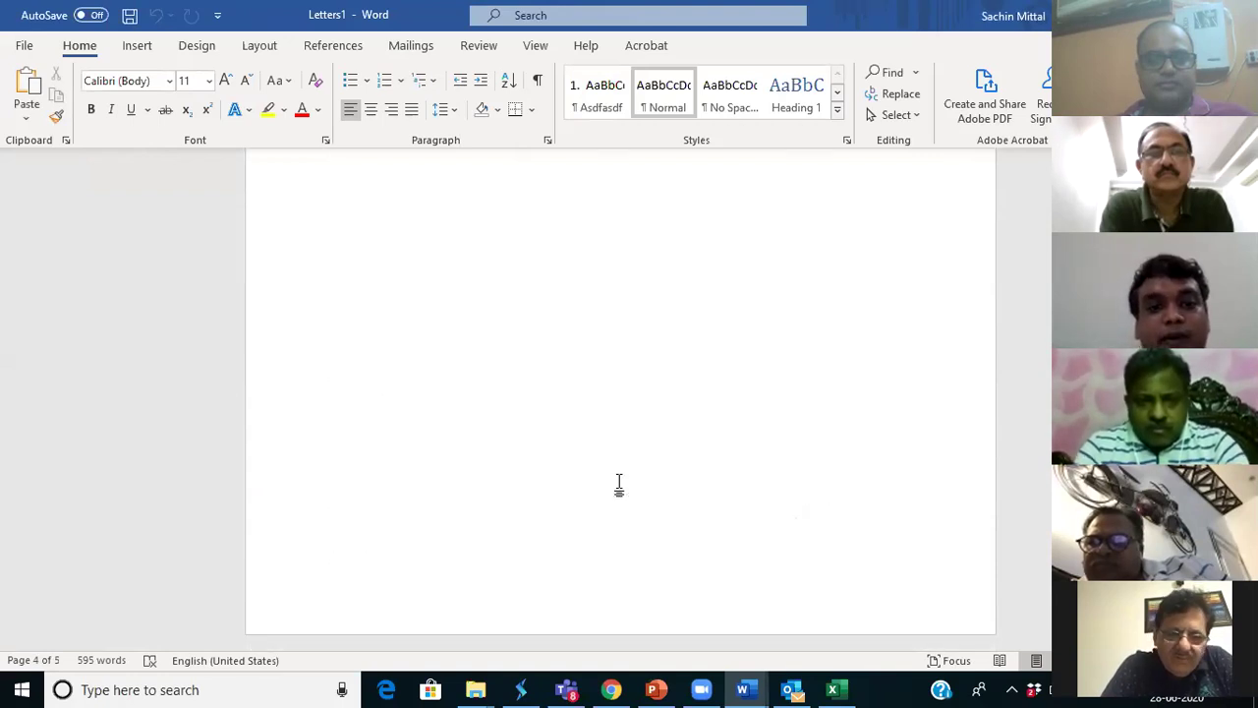
{"action": "scroll", "coordinate": [619, 482], "scroll_direction": "up", "scroll_amount": 8}
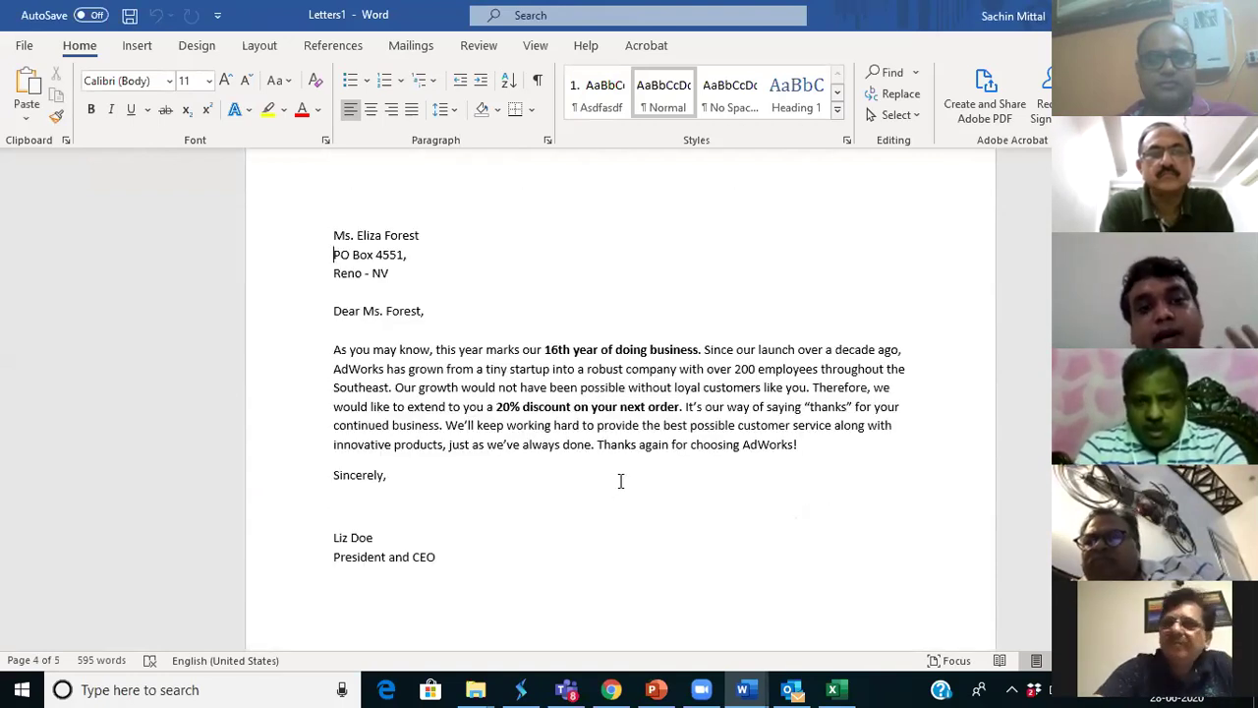
{"action": "scroll", "coordinate": [620, 480], "scroll_direction": "up", "scroll_amount": 10}
{"action": "scroll", "coordinate": [621, 481], "scroll_direction": "up", "scroll_amount": 10}
{"action": "scroll", "coordinate": [620, 480], "scroll_direction": "up", "scroll_amount": 10}
{"action": "scroll", "coordinate": [621, 481], "scroll_direction": "up", "scroll_amount": 5}
{"action": "scroll", "coordinate": [620, 481], "scroll_direction": "up", "scroll_amount": 4}
{"action": "scroll", "coordinate": [621, 481], "scroll_direction": "up", "scroll_amount": 5}
{"action": "scroll", "coordinate": [620, 481], "scroll_direction": "up", "scroll_amount": 5}
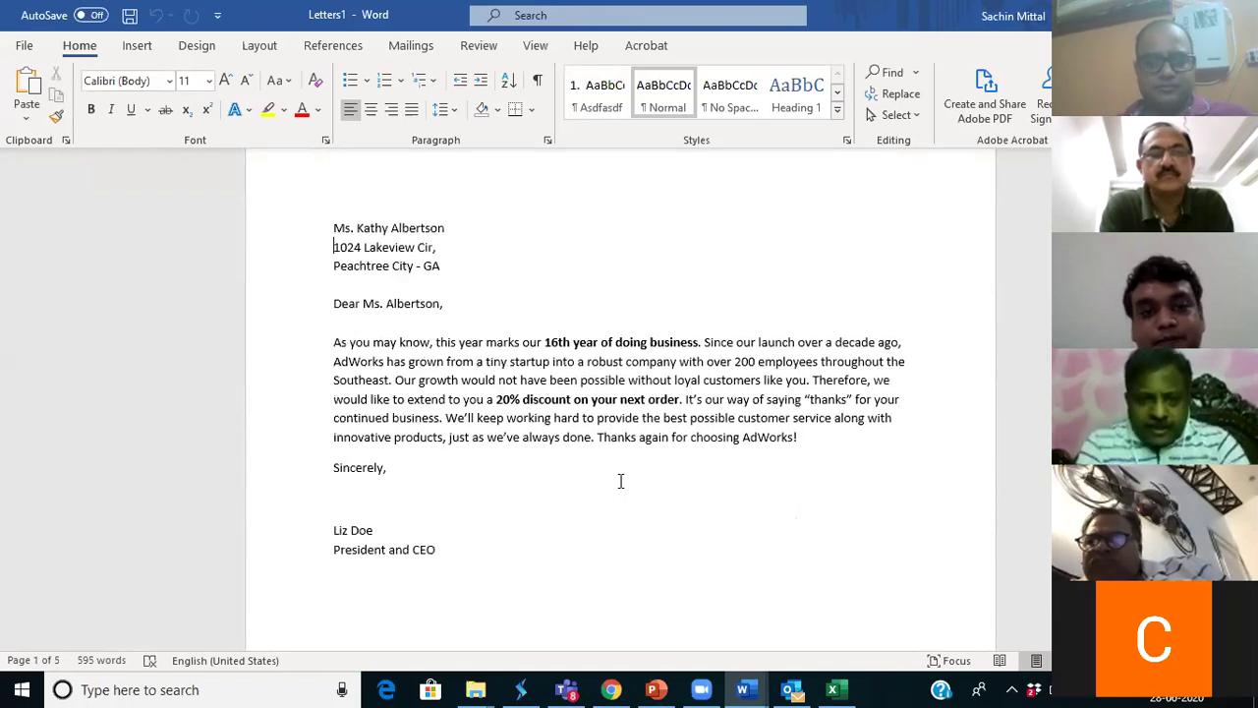
{"action": "scroll", "coordinate": [620, 481], "scroll_direction": "up", "scroll_amount": 1}
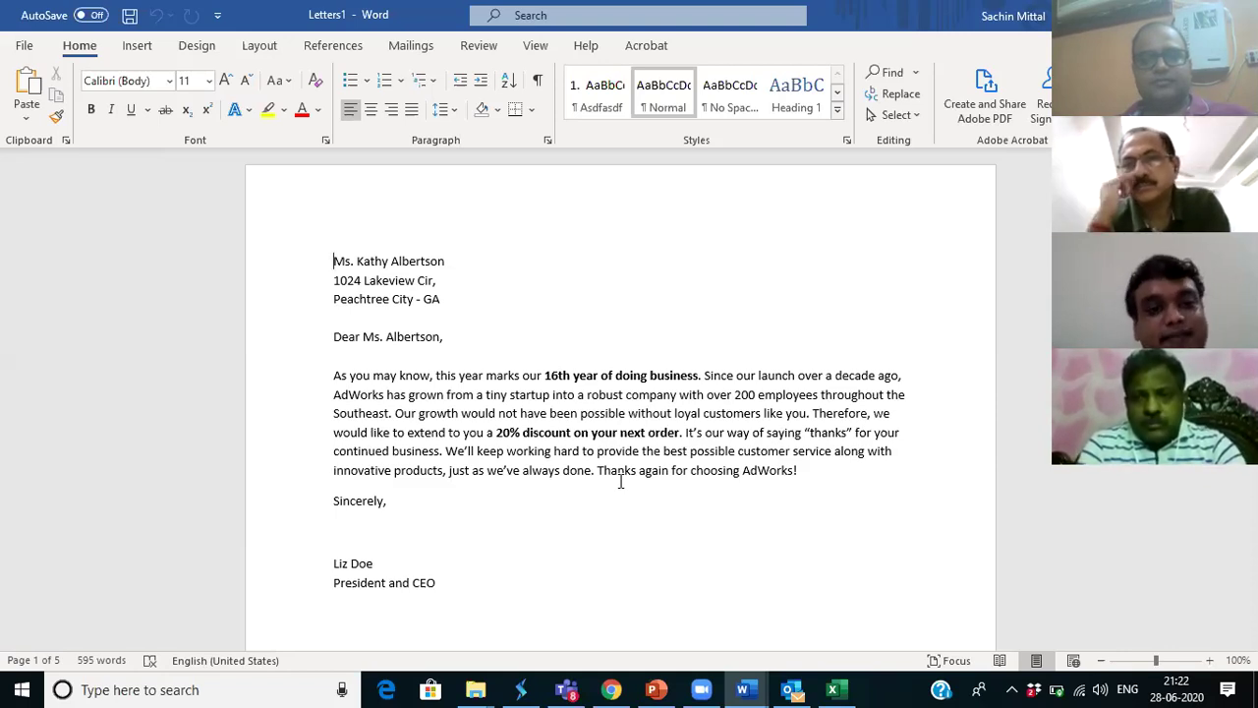
Move between the address, greeting and body lines of Letters1, then bring up the Alt+Tab window switcher.
{"action": "key", "text": "Down"}
{"action": "key", "text": "Down"}
{"action": "key", "text": "Down"}
{"action": "key", "text": "Down"}
{"action": "key", "text": "Down"}
{"action": "key", "text": "Down"}
{"action": "key", "text": "Down"}
{"action": "key", "text": "Down"}
{"action": "key", "text": "Down"}
{"action": "key", "text": "Down"}
{"action": "key", "text": "Down"}
{"action": "key", "text": "Down"}
{"action": "key", "text": "Down"}
{"action": "key", "text": "Down"}
{"action": "key", "text": "Down"}
{"action": "key", "text": "Up"}
{"action": "key", "text": "Up"}
{"action": "key", "text": "Up"}
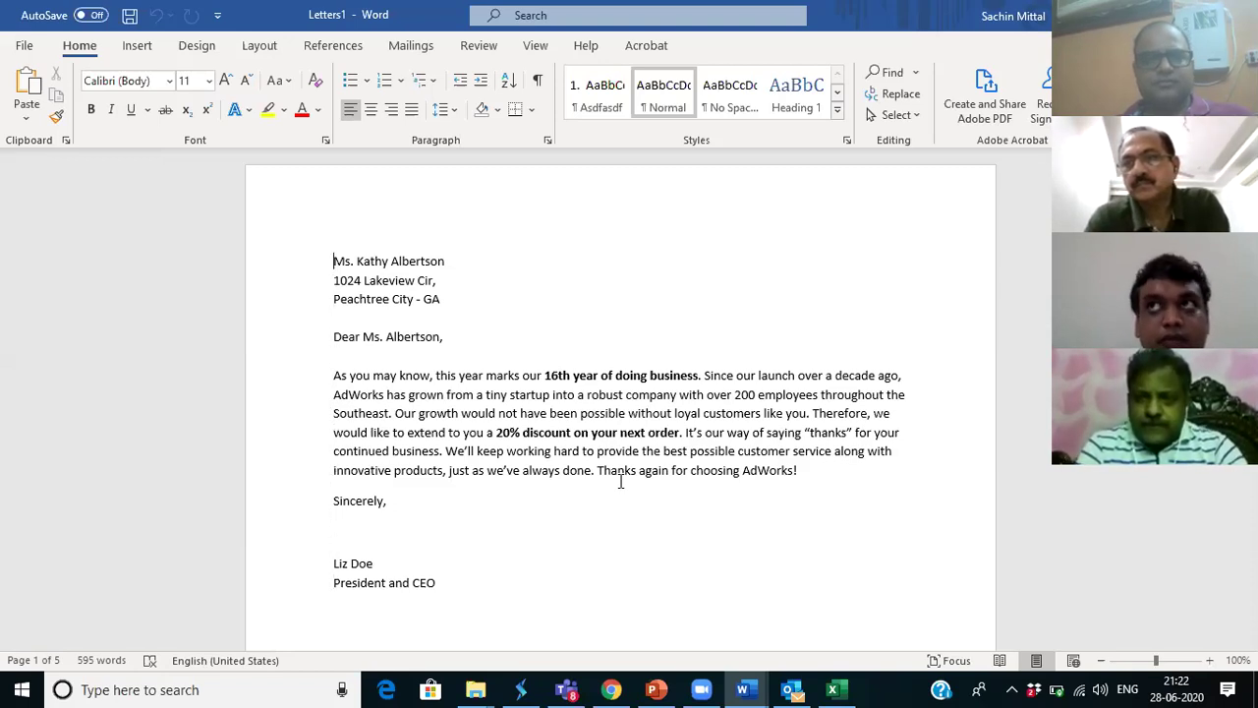
{"action": "key", "text": "Down"}
{"action": "key", "text": "Down"}
{"action": "key", "text": "Down"}
{"action": "key", "text": "Down"}
{"action": "key", "text": "Down"}
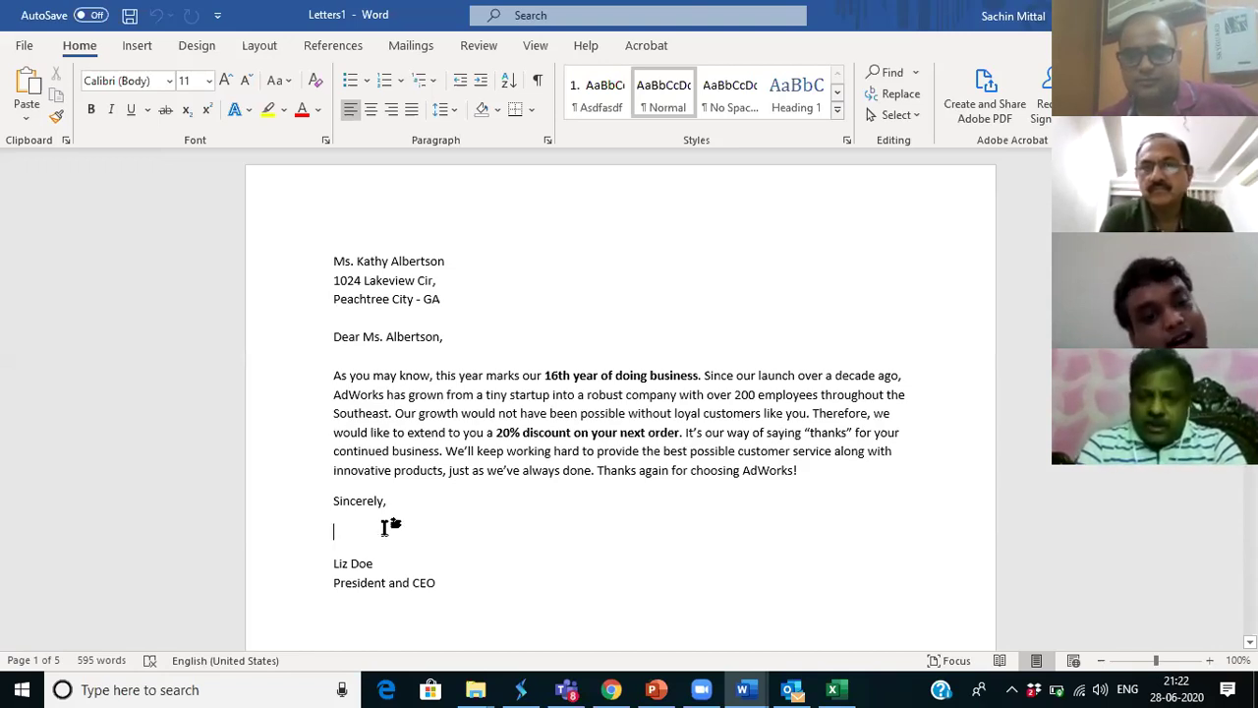
{"action": "key", "text": "Up"}
{"action": "key", "text": "Up"}
{"action": "key", "text": "Up"}
{"action": "key", "text": "Up"}
{"action": "key", "text": "Up"}
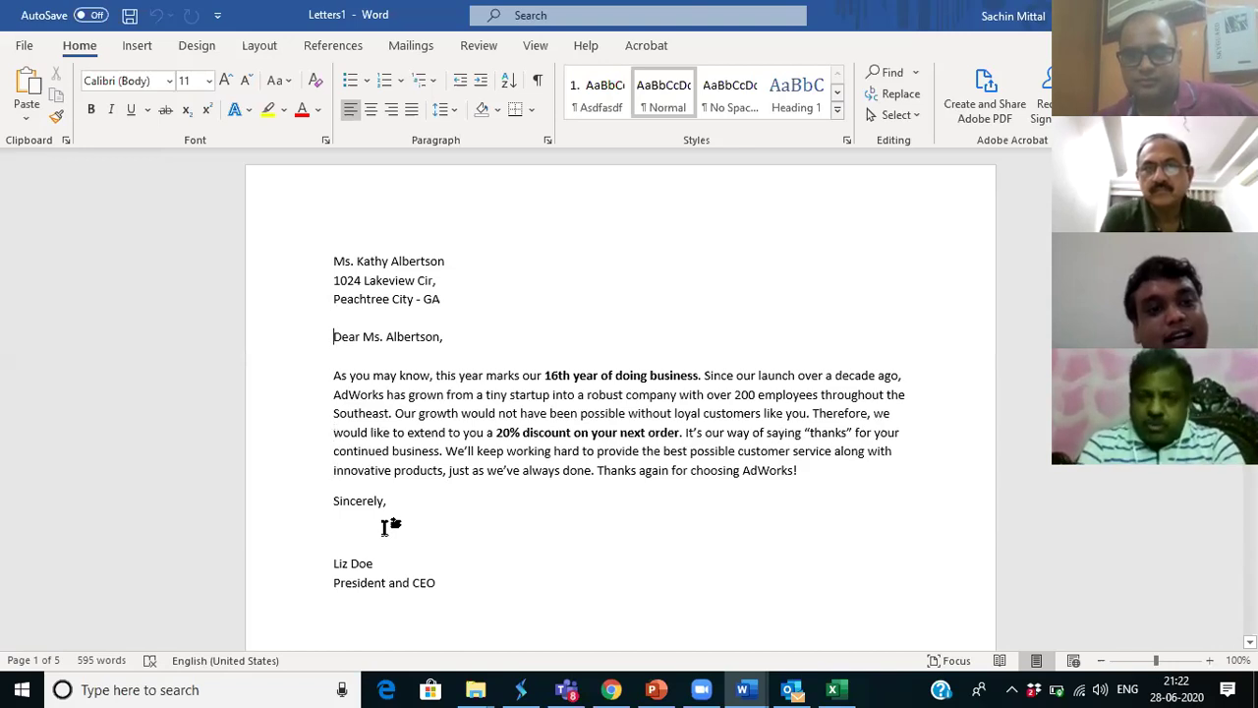
{"action": "key", "text": "Up"}
{"action": "key", "text": "Down"}
{"action": "key", "text": "Down"}
{"action": "key", "text": "Down"}
{"action": "key", "text": "Down"}
{"action": "key", "text": "Down"}
{"action": "key", "text": "Down"}
{"action": "key", "text": "Down"}
{"action": "key", "text": "Down"}
{"action": "key", "text": "Down"}
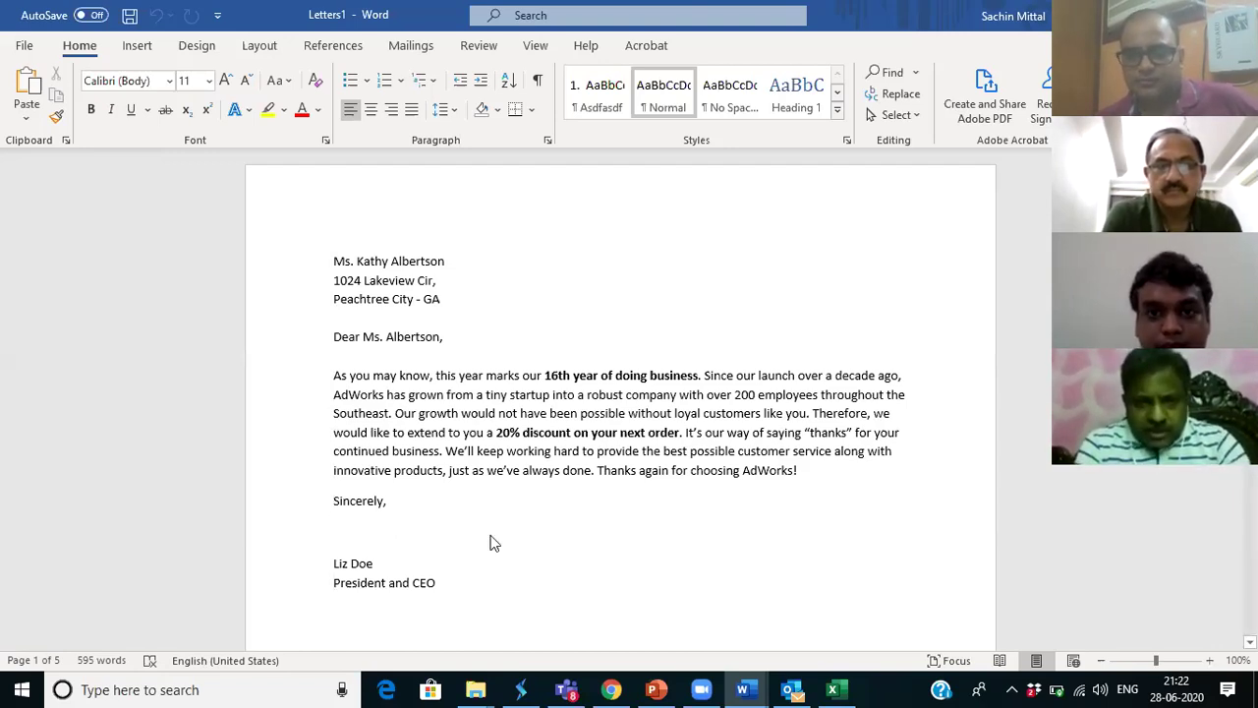
{"action": "key", "text": "alt+Tab"}
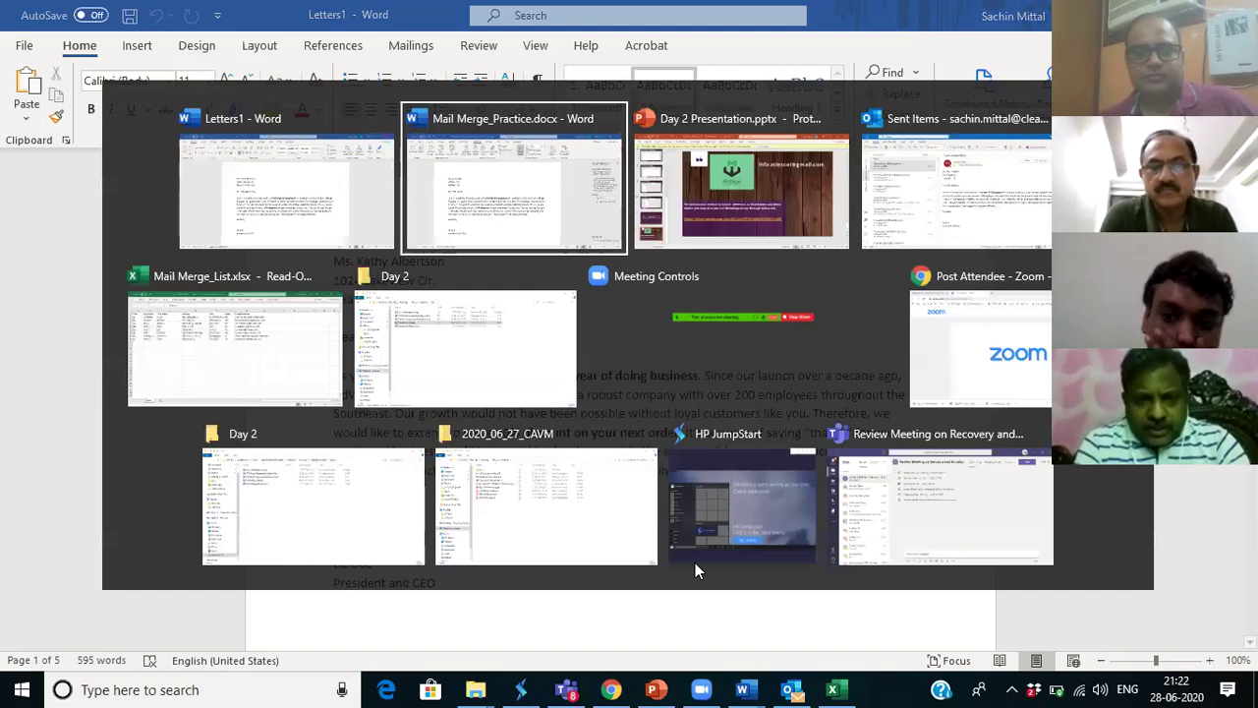
Bring Day 2 Presentation forward, present slide 12 full screen, raise the volume, then end the show.
{"action": "key", "text": "Tab"}
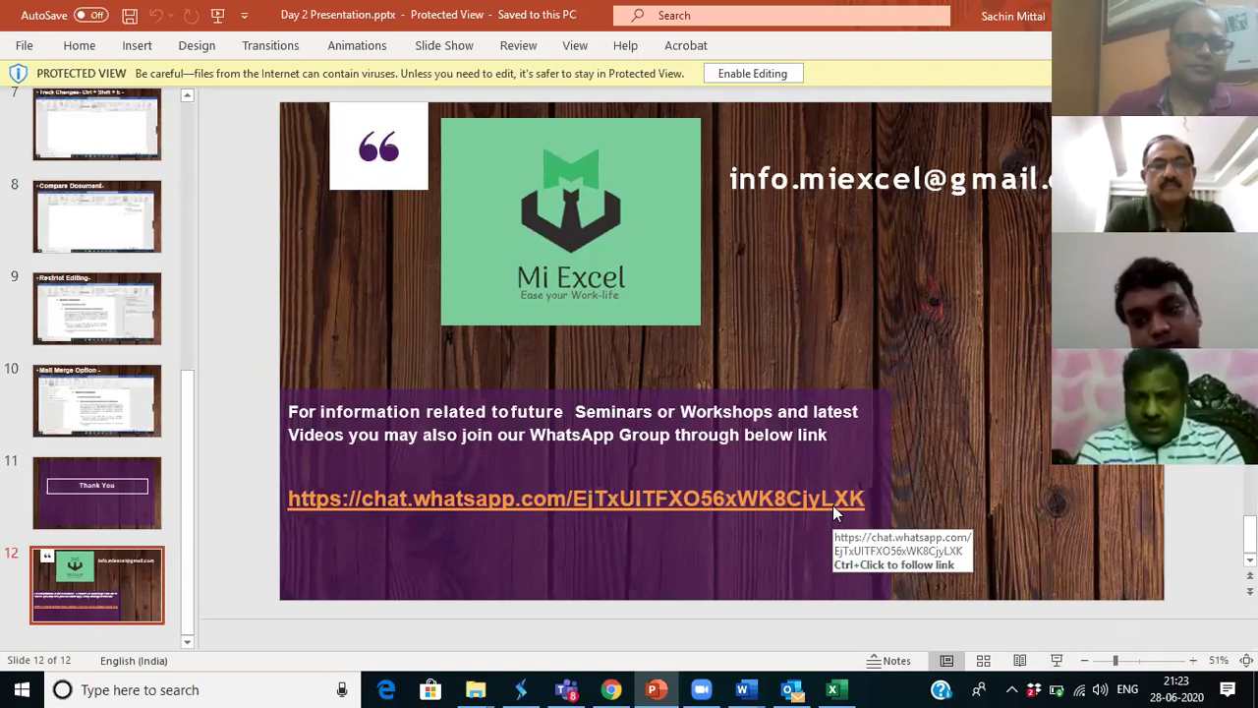
{"action": "left_click", "coordinate": [1057, 659]}
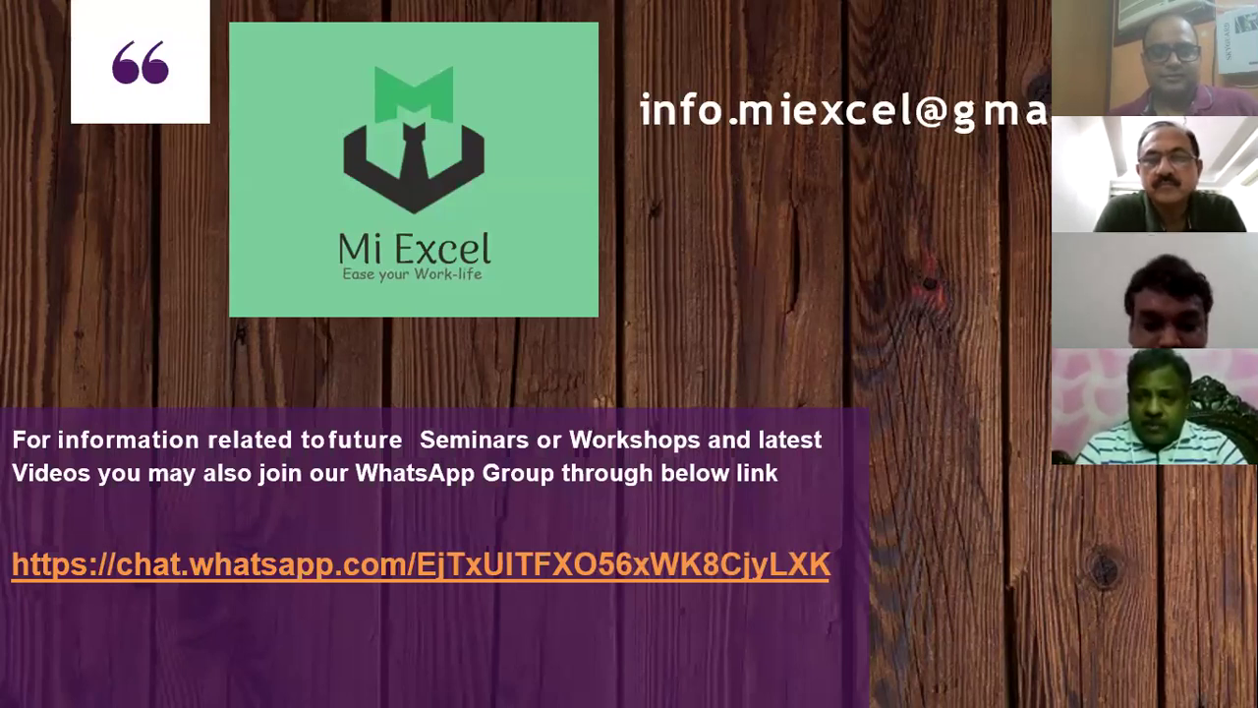
{"action": "key", "text": "XF86AudioRaiseVolume"}
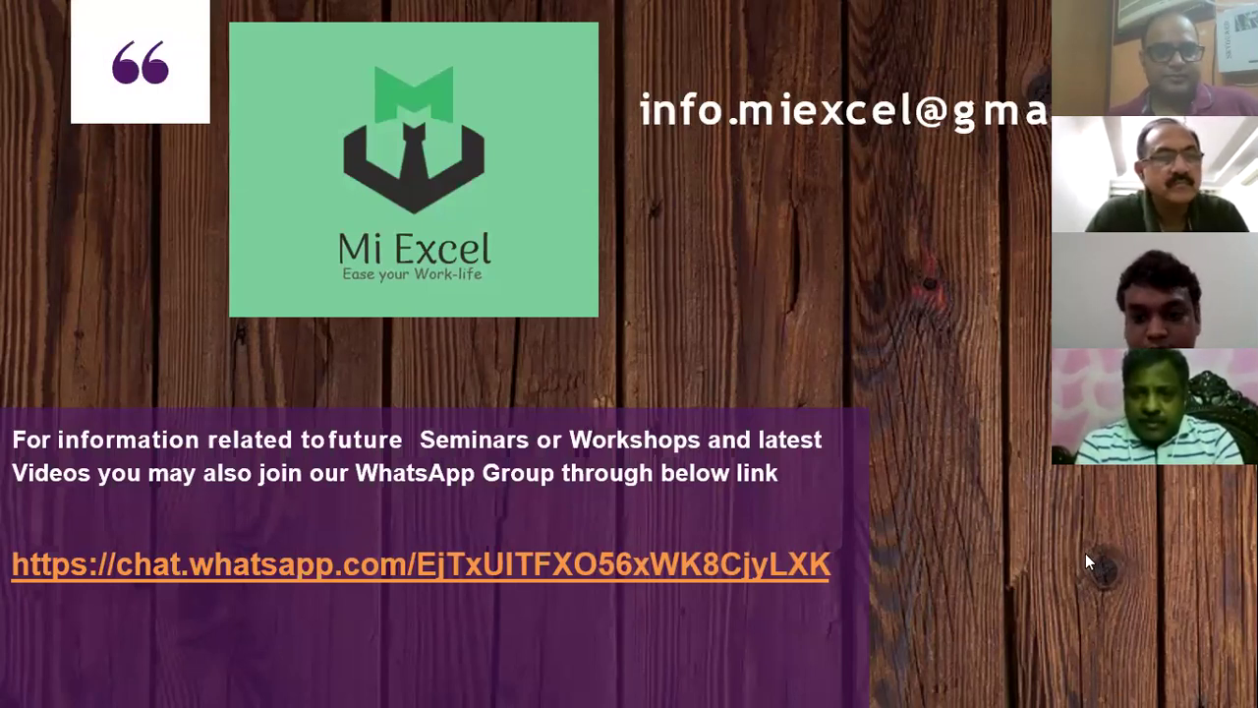
{"action": "key", "text": "Escape"}
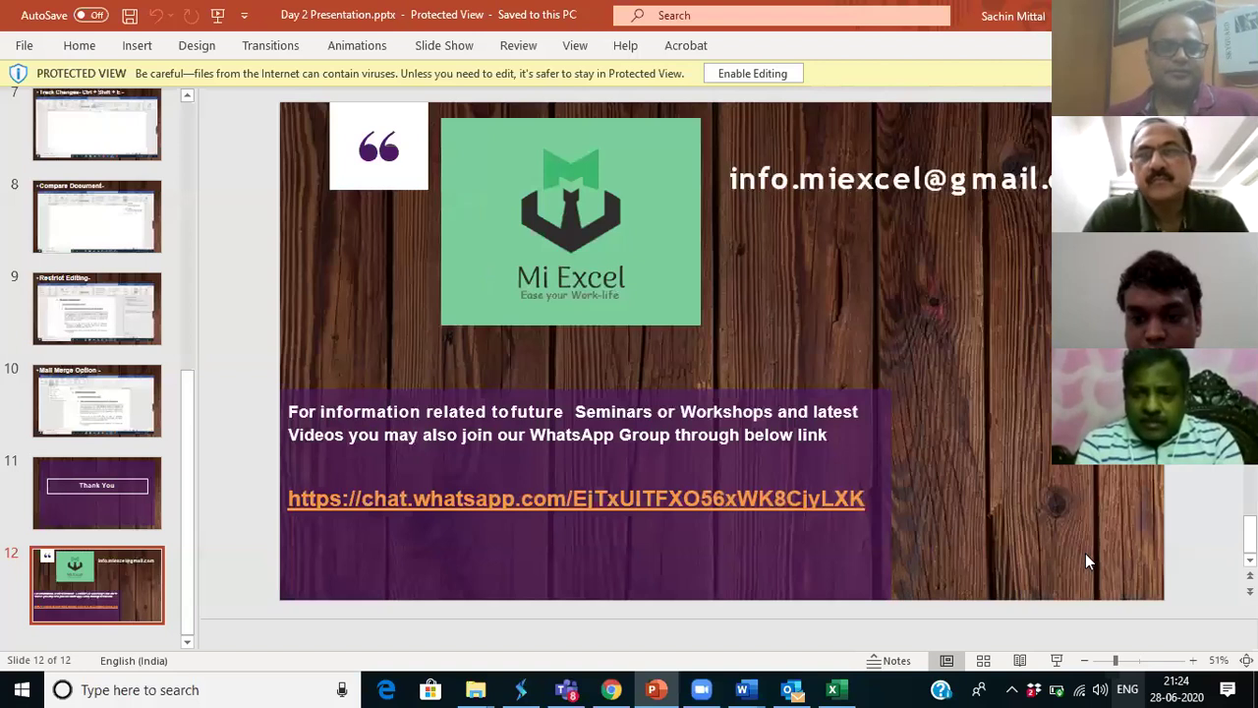